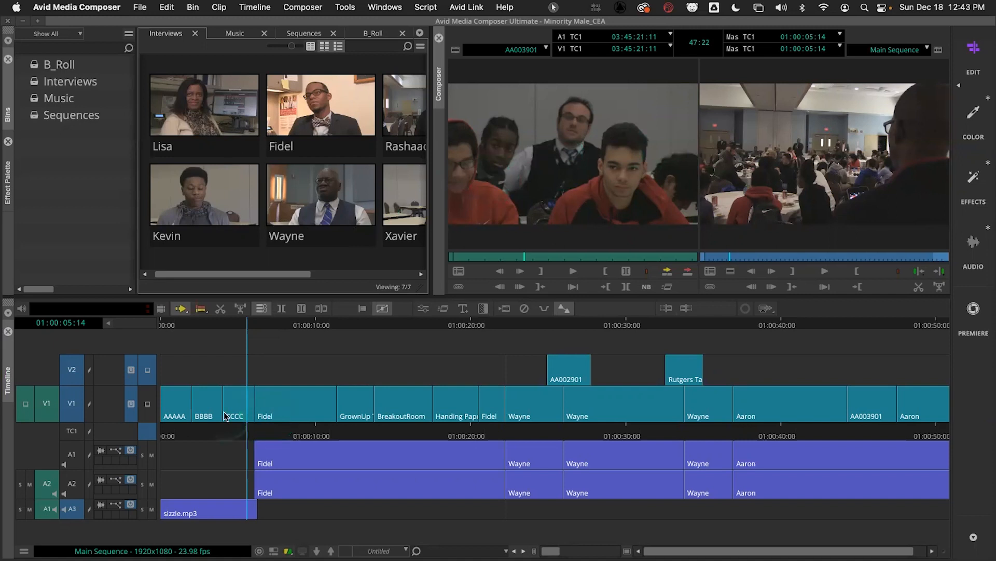
Hide the track control panel and play the sequence from its start
{"action": "left_click", "coordinate": [108, 322]}
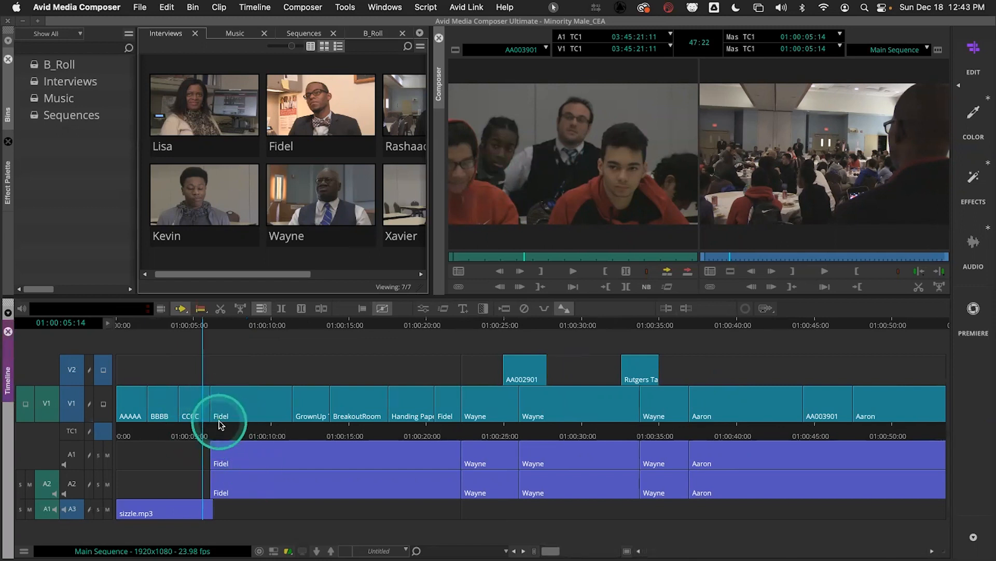
{"action": "left_click_drag", "start_coordinate": [180, 436], "coordinate": [109, 434]}
{"action": "key", "text": "space"}
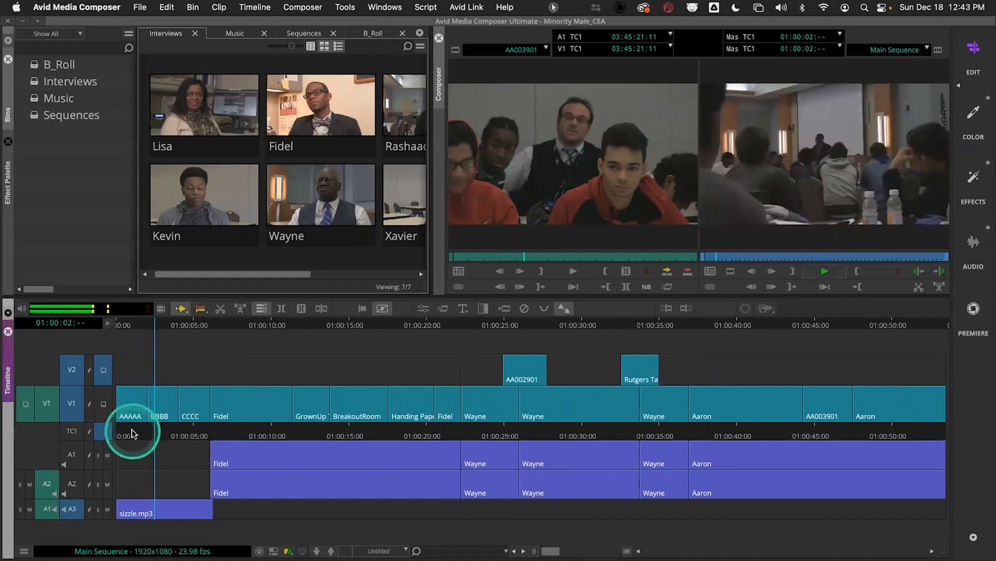
Mute the music on audio track A3 and play the sequence again from its start
{"action": "left_click", "coordinate": [108, 509]}
{"action": "left_click", "coordinate": [121, 430]}
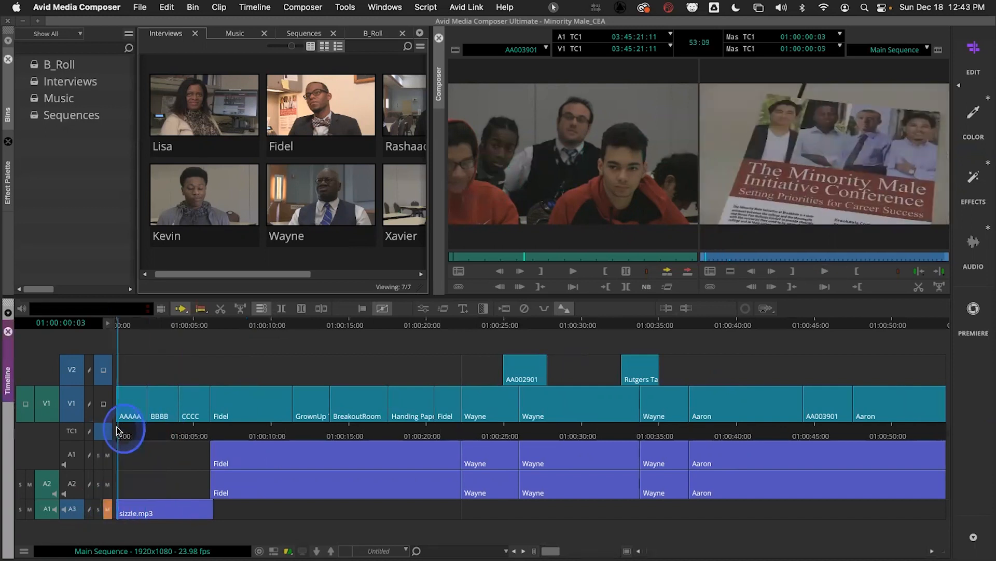
{"action": "key", "text": "space"}
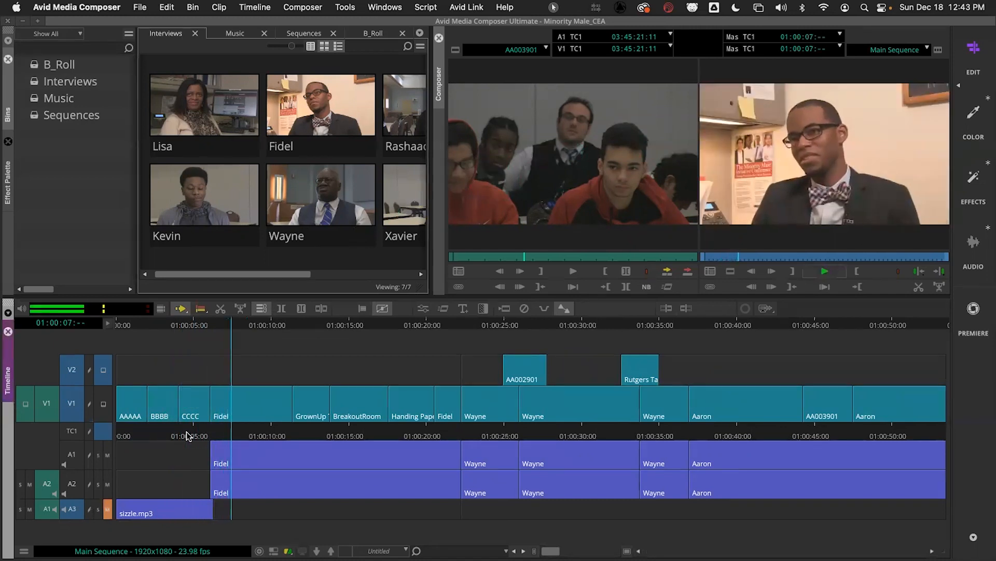
Inspect the cut from the CCCC clip to the first interview clip, parking the playhead at about 01:00:06:04
{"action": "left_click", "coordinate": [209, 435]}
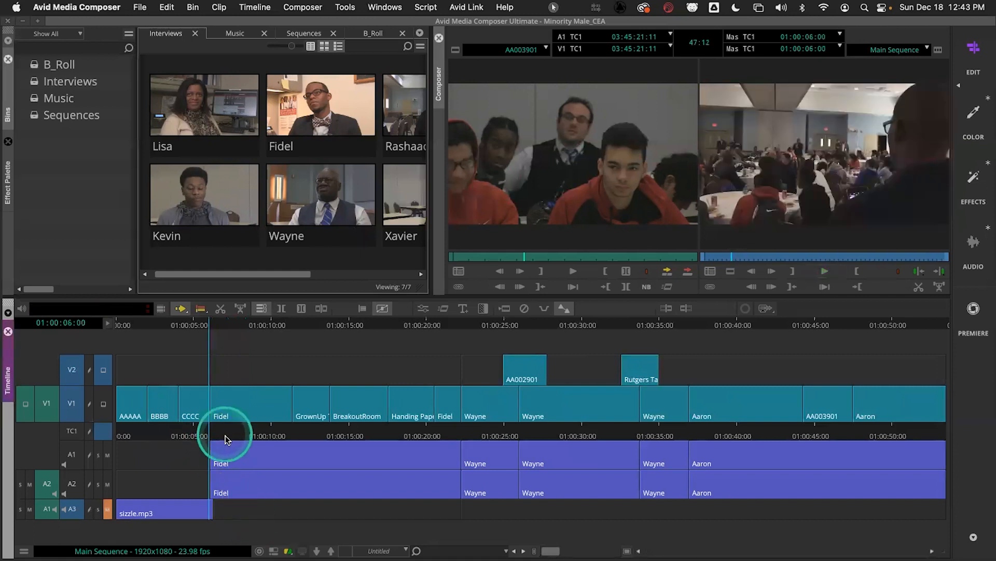
{"action": "left_click", "coordinate": [223, 434]}
{"action": "left_click", "coordinate": [212, 435]}
{"action": "left_click_drag", "start_coordinate": [216, 430], "coordinate": [212, 433]}
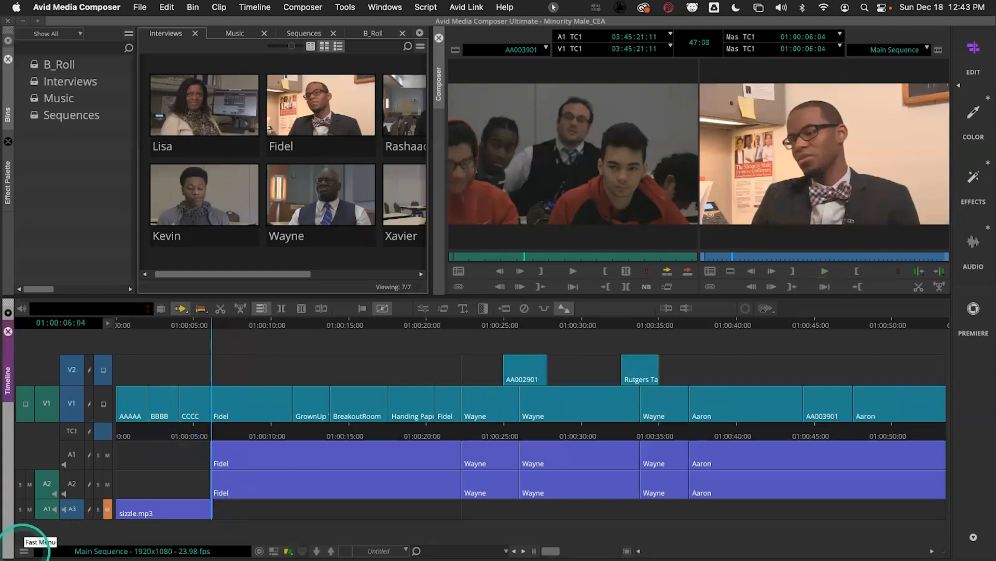
Display audio waveforms on all the audio tracks in the timeline
{"action": "left_click", "coordinate": [24, 551]}
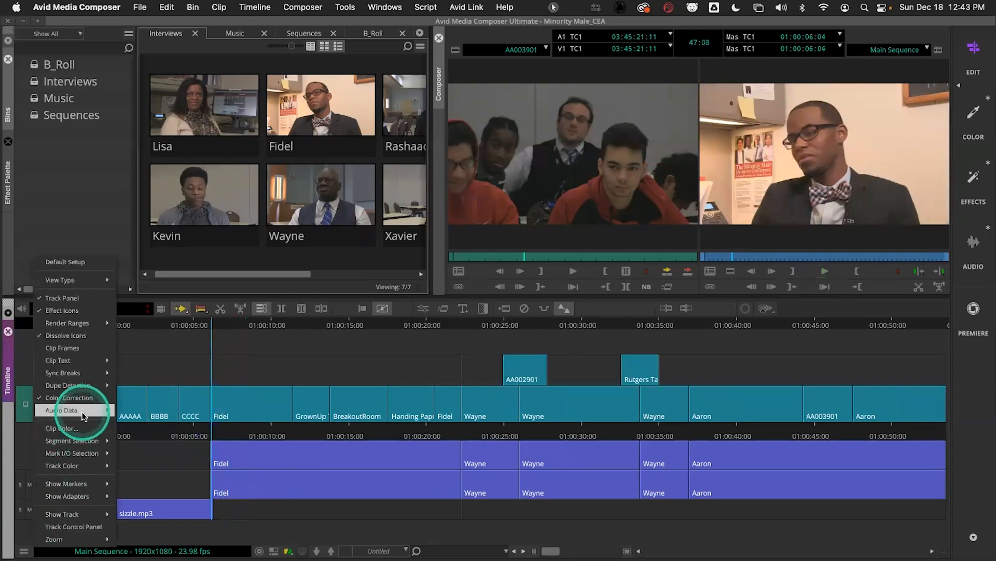
{"action": "mouse_move", "coordinate": [94, 407]}
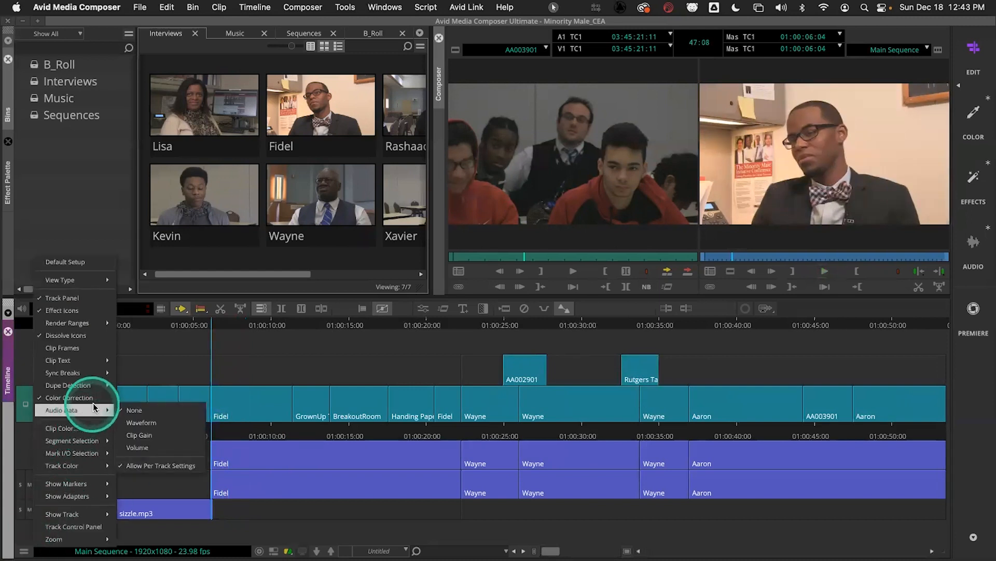
{"action": "left_click", "coordinate": [136, 421]}
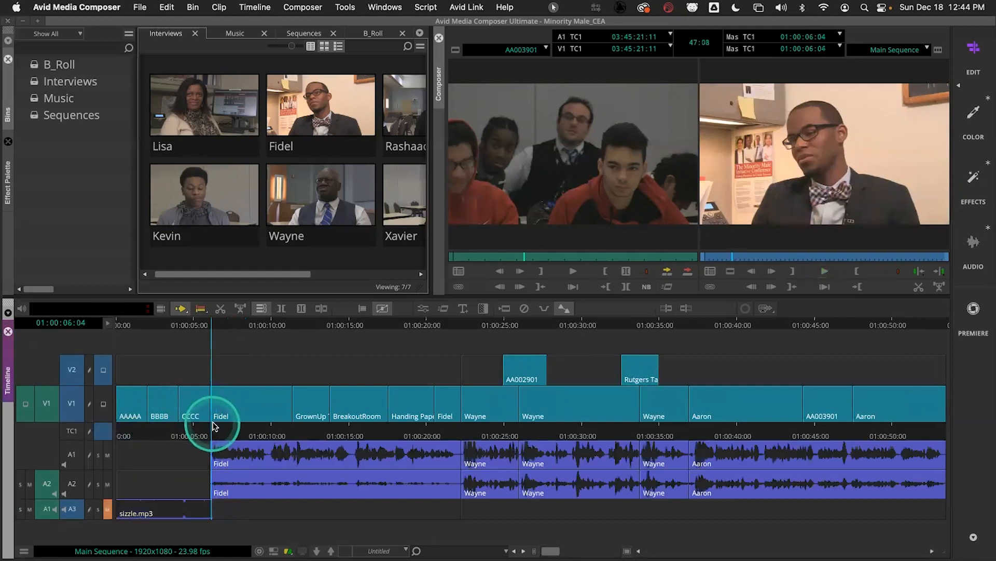
Set the timeline's audio data display to None and move the playhead back into the CCCC clip
{"action": "left_click", "coordinate": [23, 550]}
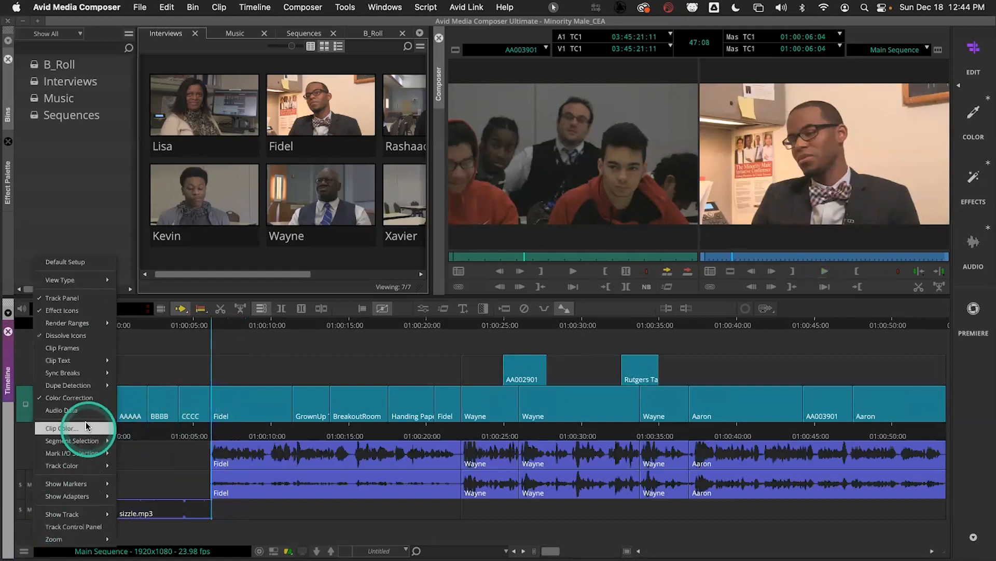
{"action": "mouse_move", "coordinate": [84, 410]}
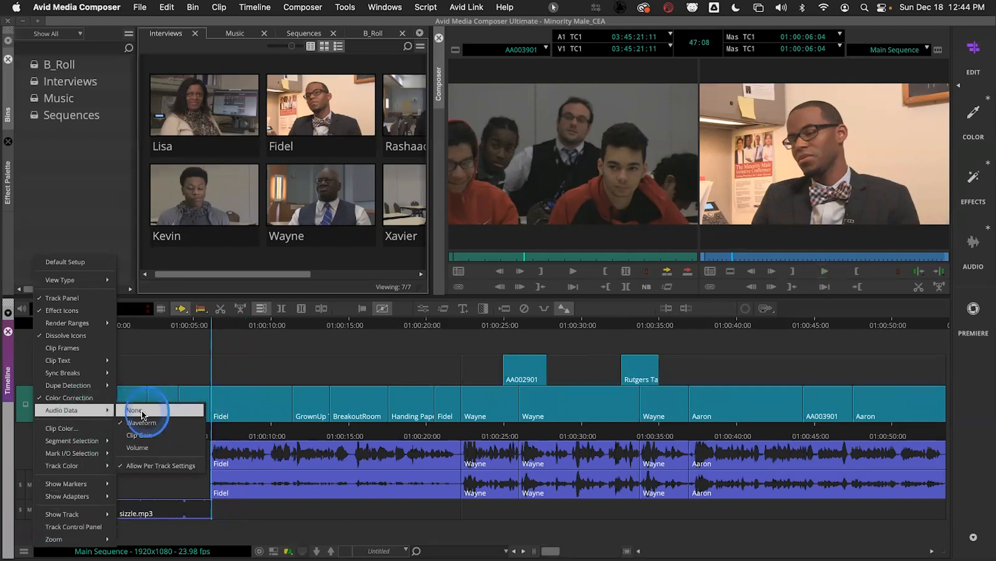
{"action": "left_click", "coordinate": [136, 410]}
{"action": "left_click_drag", "start_coordinate": [212, 433], "coordinate": [201, 435]}
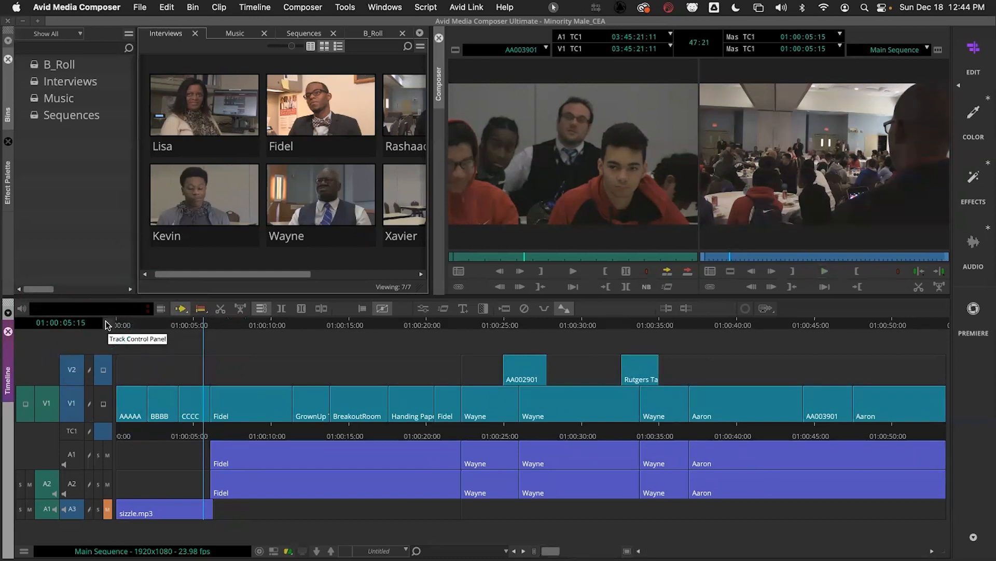
Show the track control panel and display waveforms only on audio tracks A1 and A2
{"action": "left_click", "coordinate": [105, 325]}
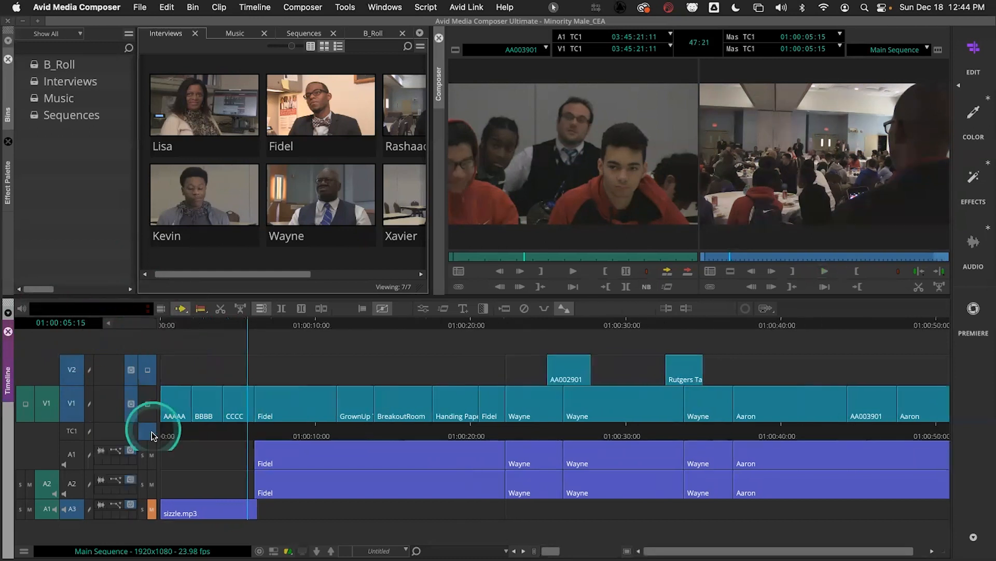
{"action": "left_click", "coordinate": [109, 323]}
{"action": "left_click", "coordinate": [108, 323]}
{"action": "left_click", "coordinate": [109, 323]}
{"action": "left_click", "coordinate": [108, 323]}
{"action": "left_click", "coordinate": [108, 325]}
{"action": "left_click", "coordinate": [109, 325]}
{"action": "left_click", "coordinate": [108, 325]}
{"action": "left_click", "coordinate": [109, 326]}
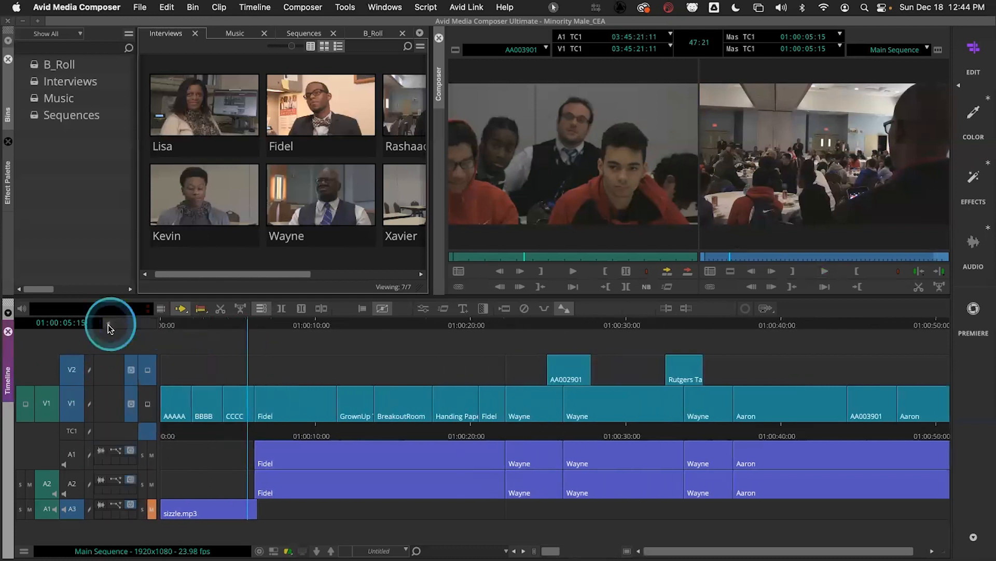
{"action": "left_click", "coordinate": [101, 450]}
{"action": "left_click", "coordinate": [101, 481]}
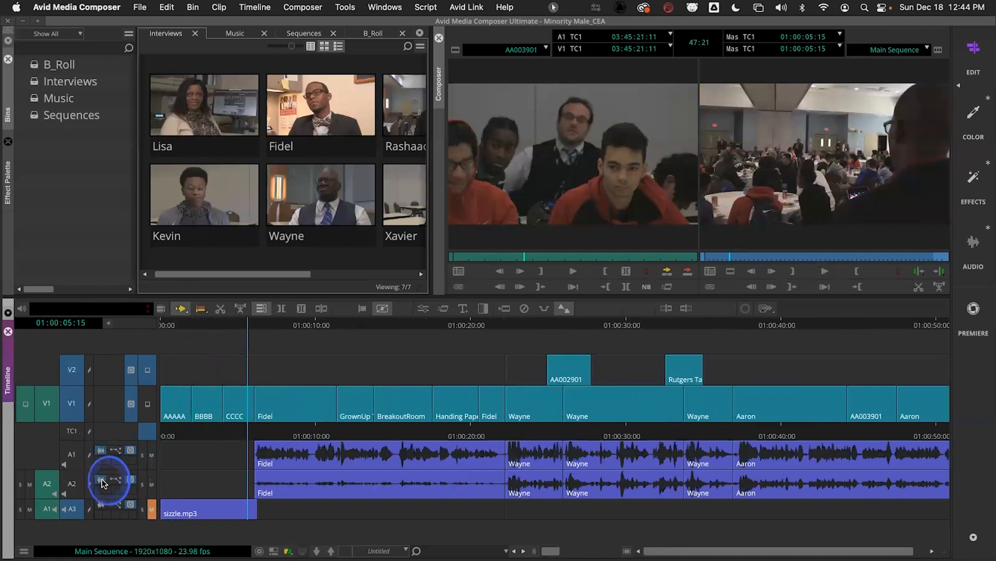
Enlarge the timeline around the opening clips and play from the BBBB clip into the first interview clip
{"action": "left_click_drag", "start_coordinate": [241, 436], "coordinate": [251, 437]}
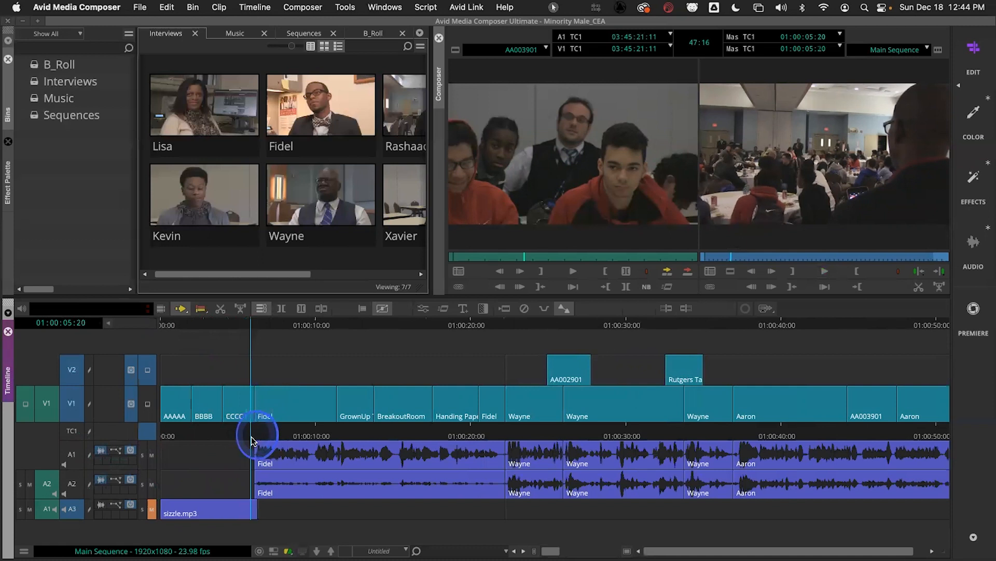
{"action": "left_click_drag", "start_coordinate": [547, 550], "coordinate": [595, 550]}
{"action": "left_click_drag", "start_coordinate": [385, 427], "coordinate": [267, 422]}
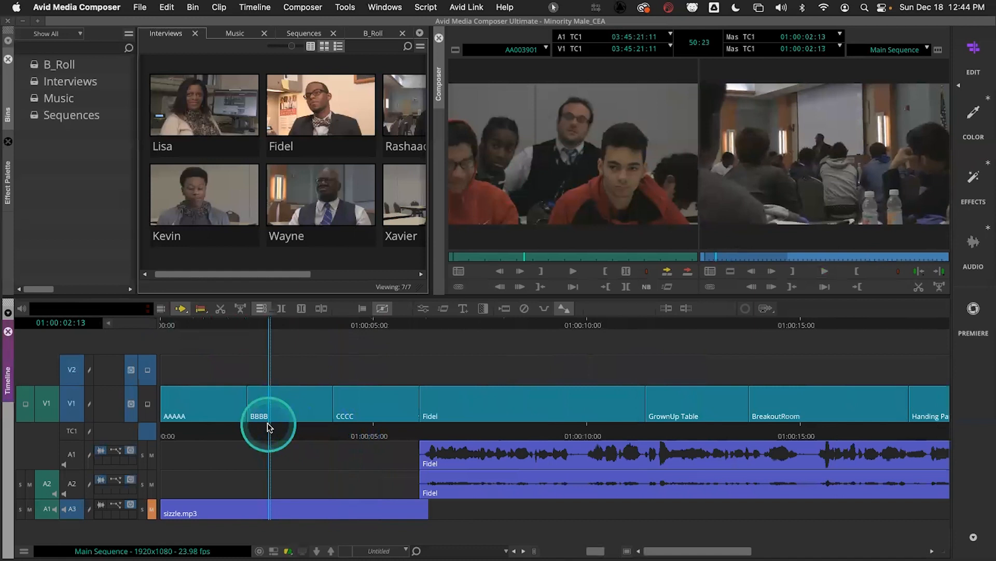
{"action": "key", "text": "space"}
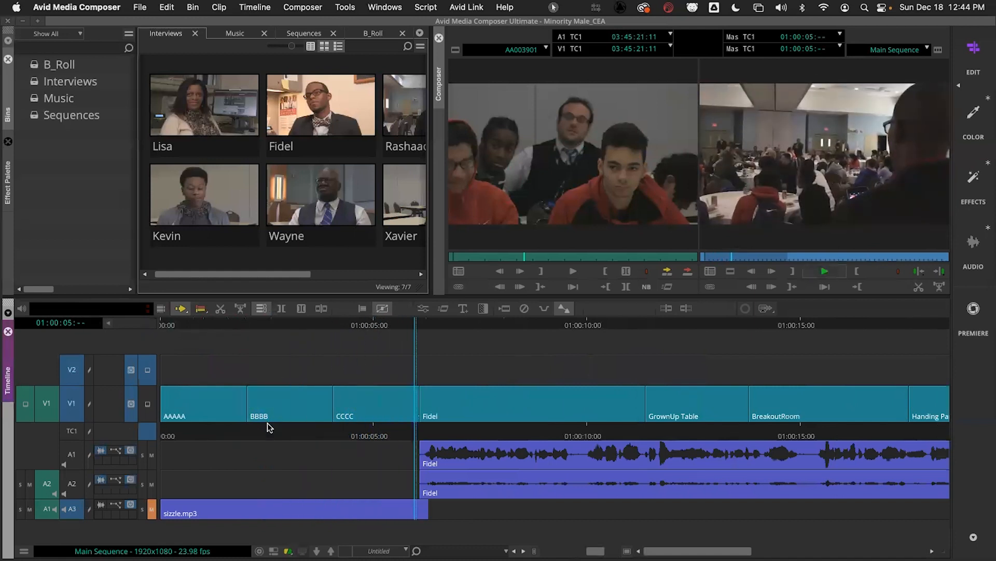
Replay the transition from the BBBB and CCCC clips into the interview, parking the playhead at about 01:00:05:06
{"action": "left_click_drag", "start_coordinate": [392, 406], "coordinate": [355, 434]}
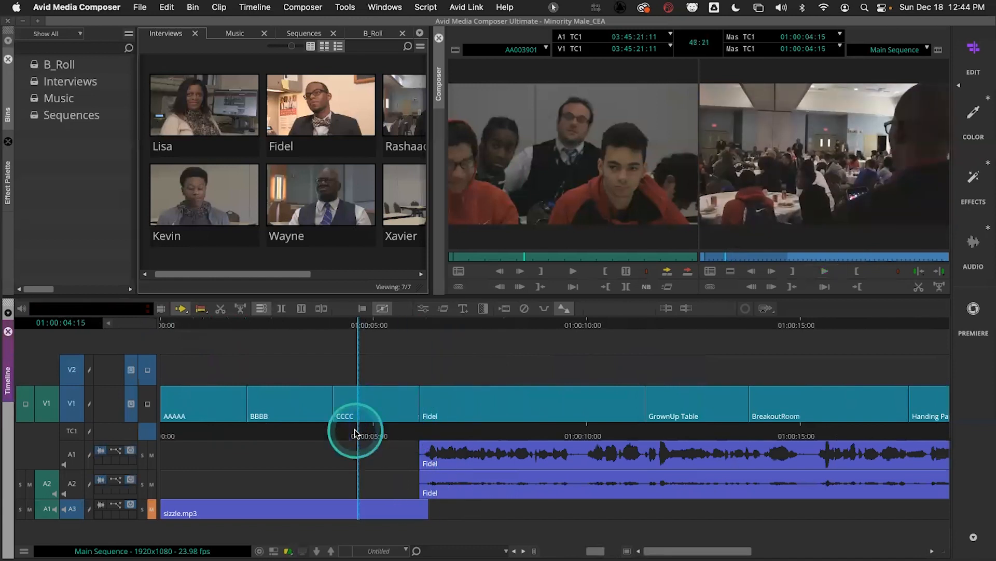
{"action": "left_click_drag", "start_coordinate": [356, 433], "coordinate": [322, 441]}
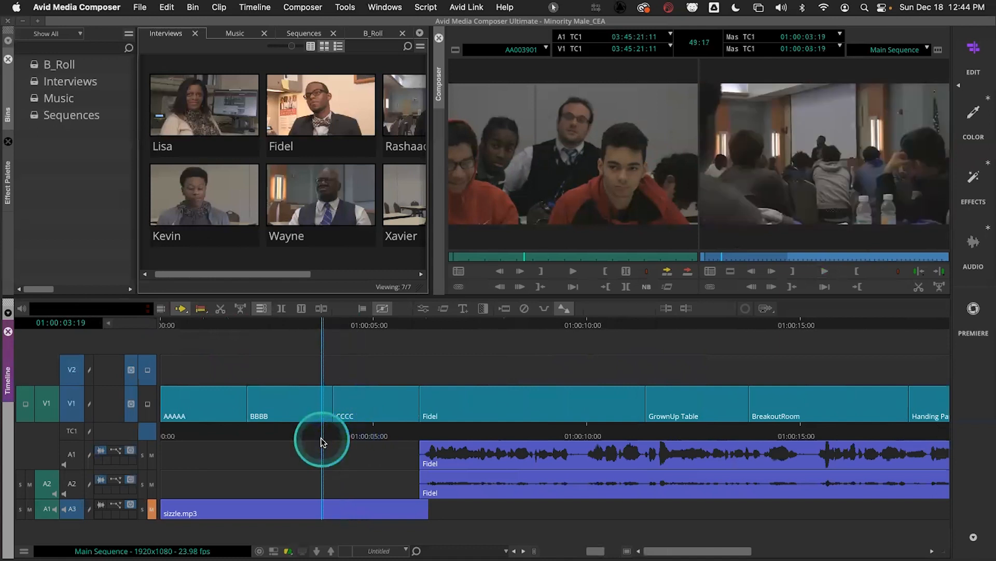
{"action": "key", "text": "space"}
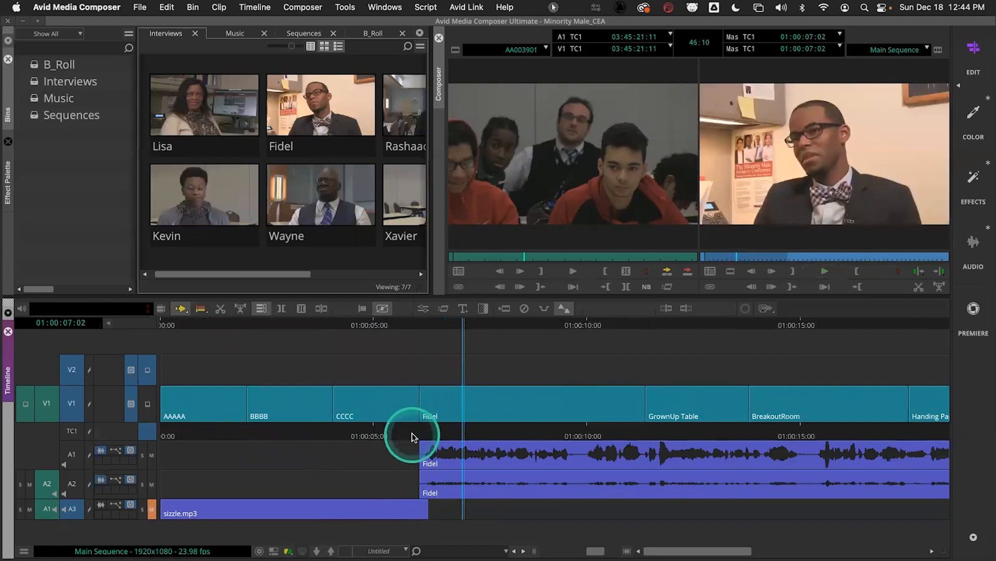
{"action": "left_click", "coordinate": [366, 435]}
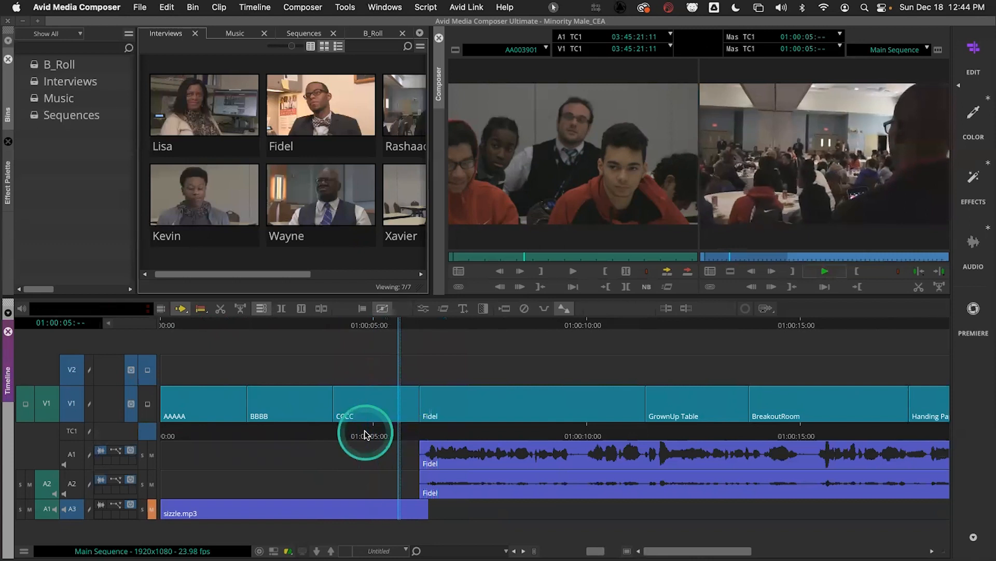
{"action": "left_click_drag", "start_coordinate": [396, 434], "coordinate": [321, 434]}
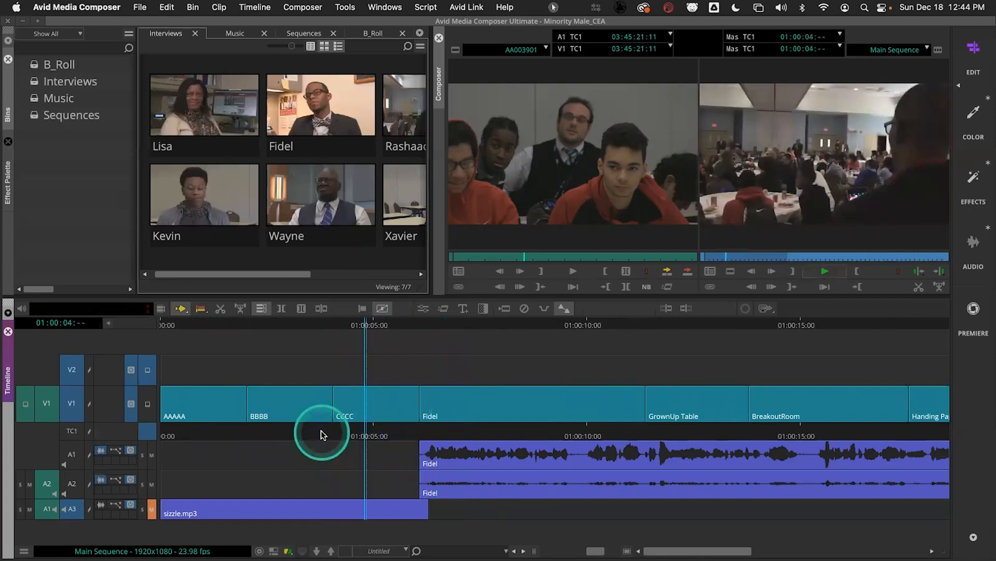
{"action": "mouse_move", "coordinate": [394, 431]}
{"action": "left_mouse_down"}
{"action": "mouse_move", "coordinate": [369, 431]}
{"action": "mouse_move", "coordinate": [384, 431]}
{"action": "left_mouse_up"}
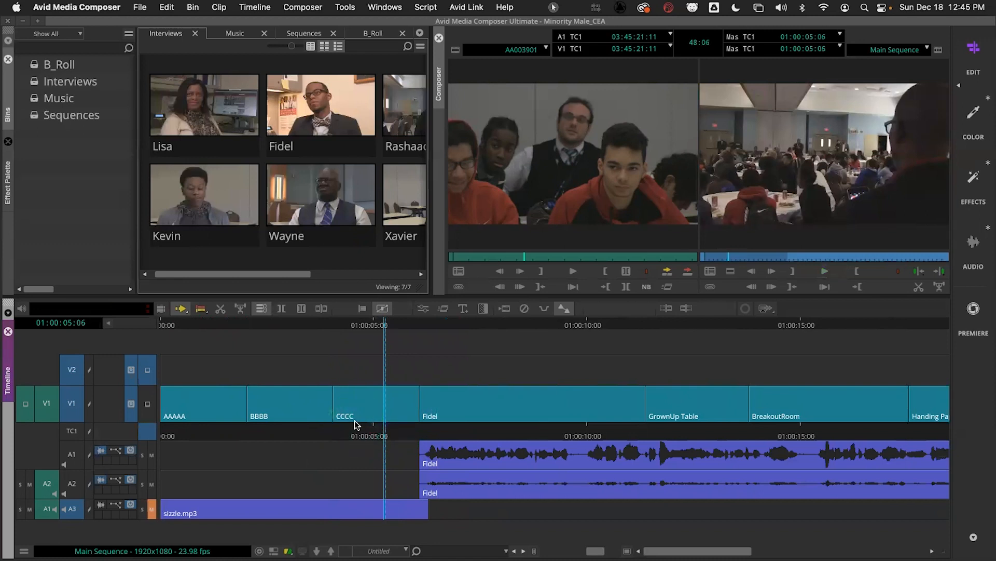
Change the trim type from the red overwrite trim to the yellow ripple trim and keep it active
{"action": "left_click", "coordinate": [201, 308]}
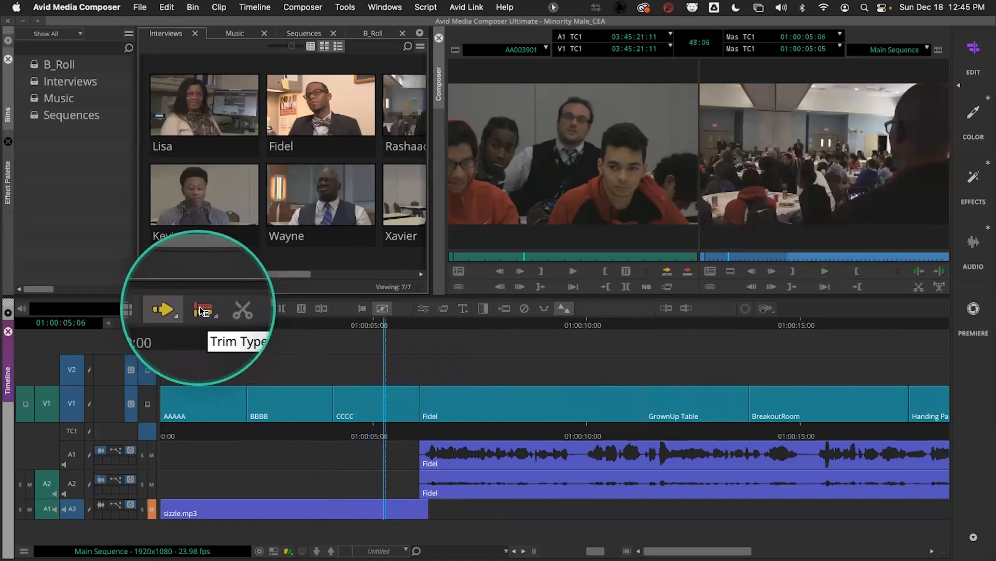
{"action": "left_click", "coordinate": [201, 310]}
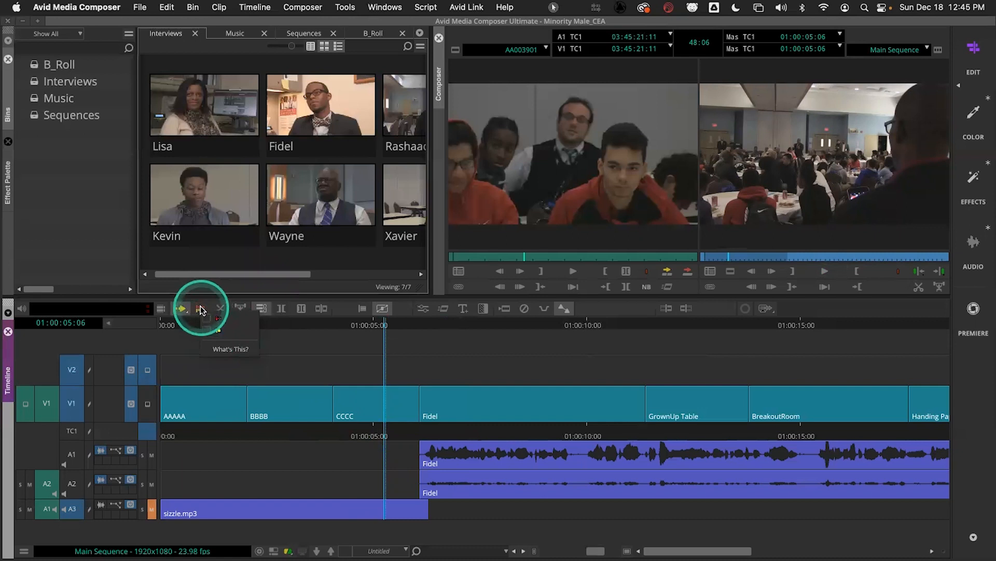
{"action": "left_click", "coordinate": [211, 331]}
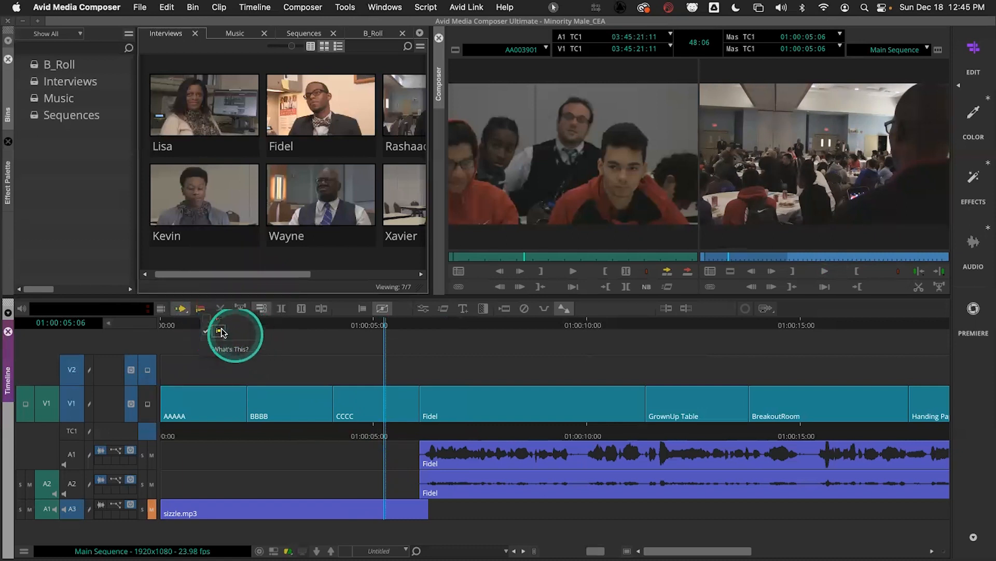
{"action": "left_click", "coordinate": [201, 313]}
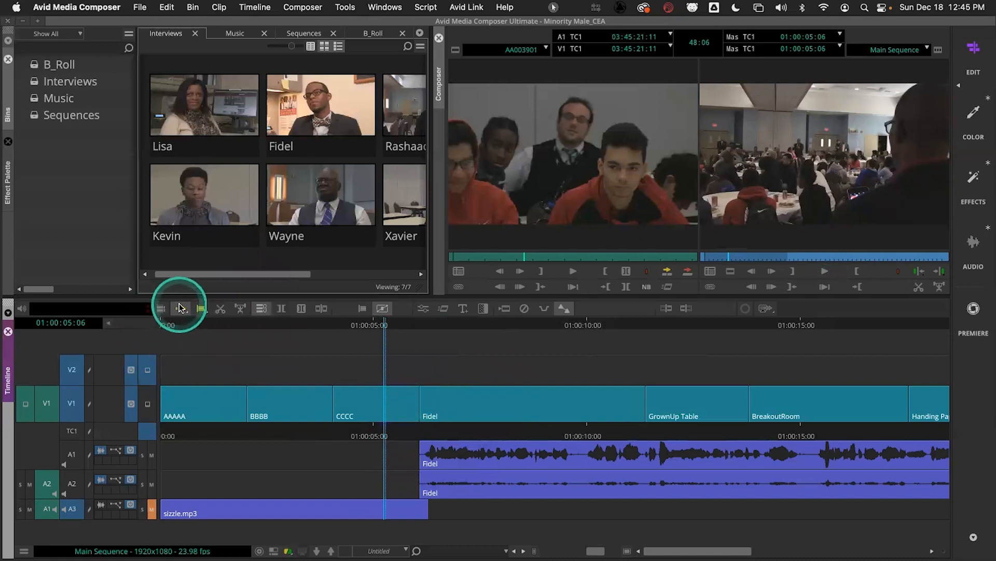
{"action": "left_click", "coordinate": [201, 308]}
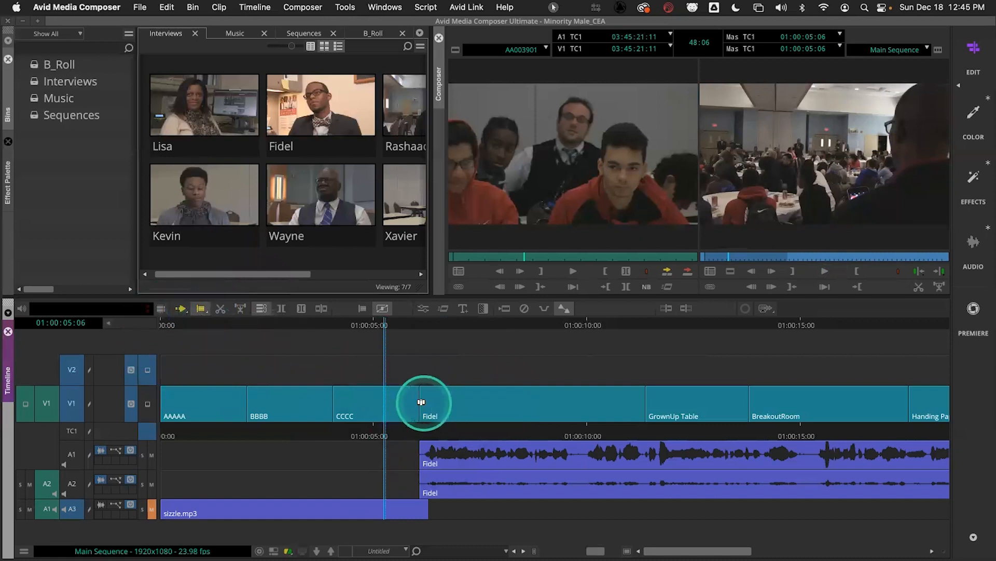
{"action": "right_click", "coordinate": [201, 310]}
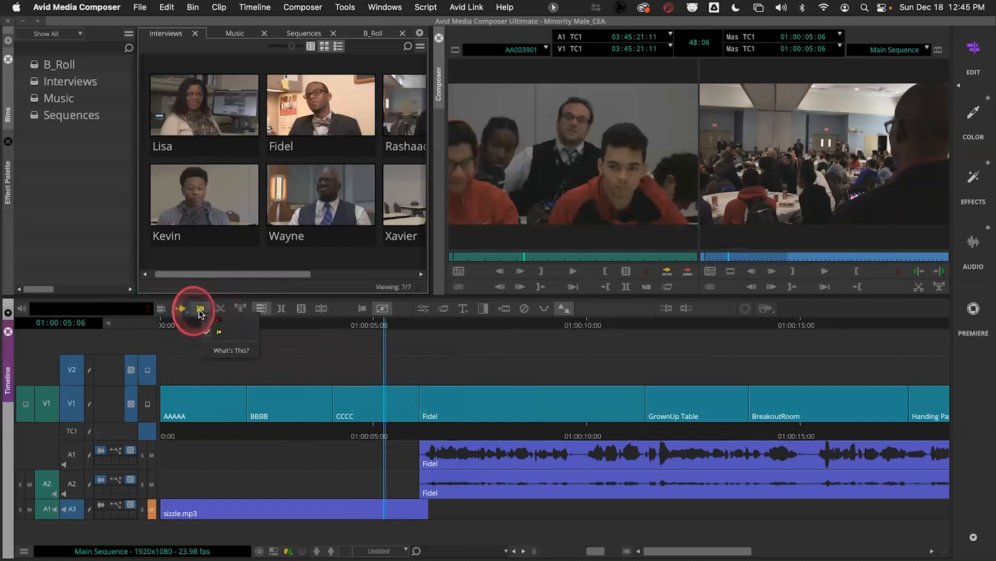
{"action": "left_click", "coordinate": [203, 310]}
{"action": "left_click", "coordinate": [199, 309]}
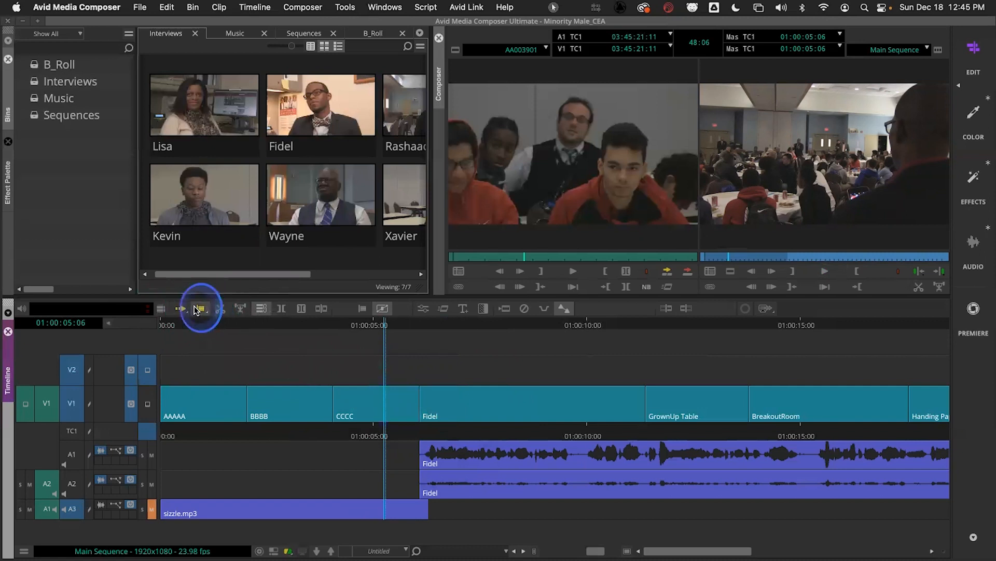
Try selecting the start of the first interview clip for a ripple trim on V1, A1 and A2, and leaving trim mode
{"action": "left_click", "coordinate": [425, 400]}
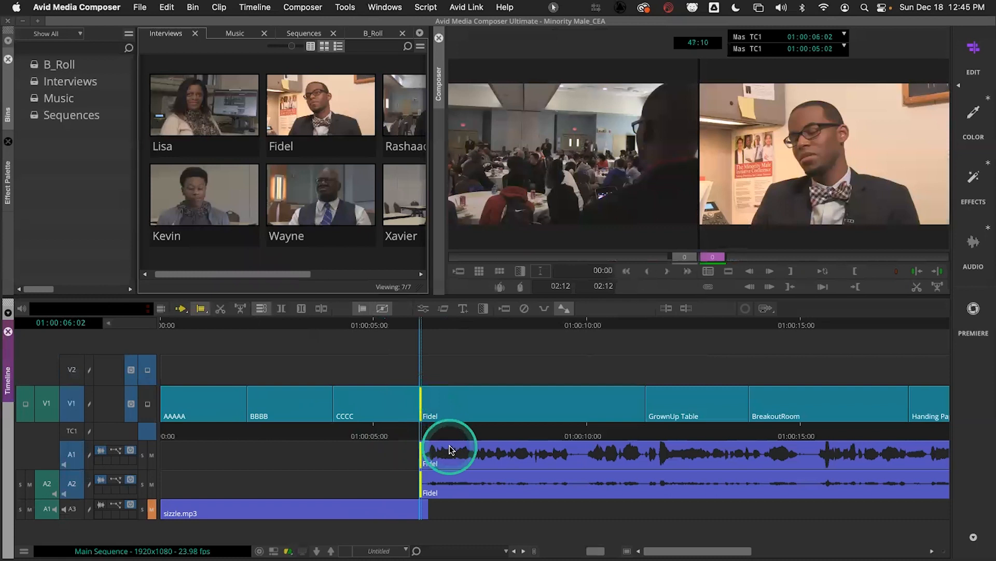
{"action": "left_click", "coordinate": [431, 423]}
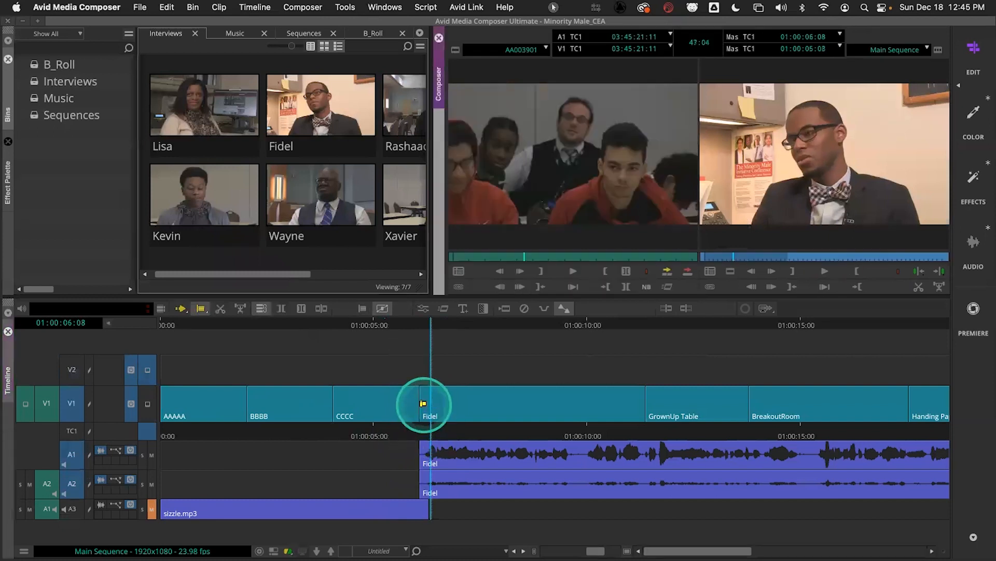
{"action": "left_click", "coordinate": [423, 403]}
{"action": "left_click", "coordinate": [433, 437]}
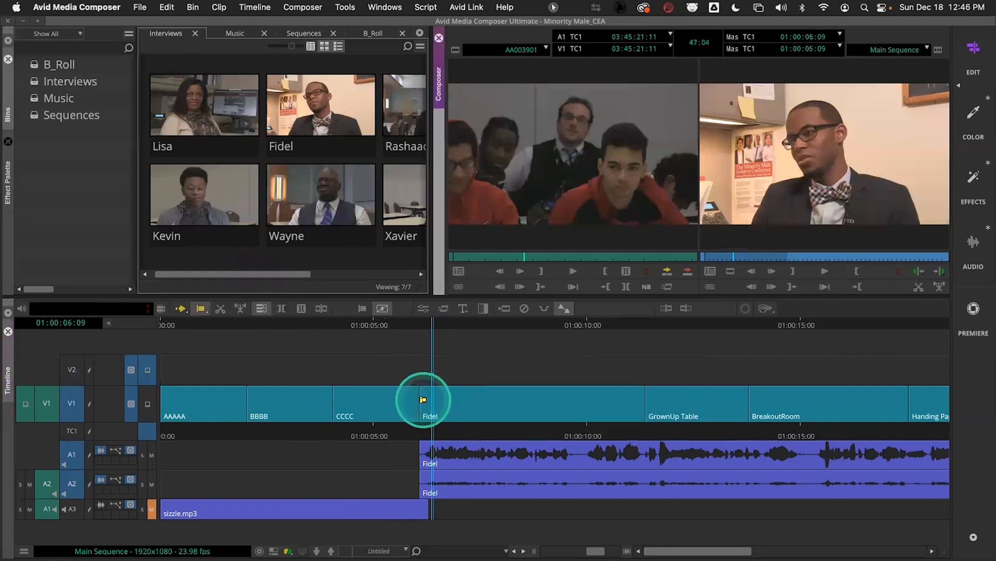
{"action": "left_click", "coordinate": [424, 400]}
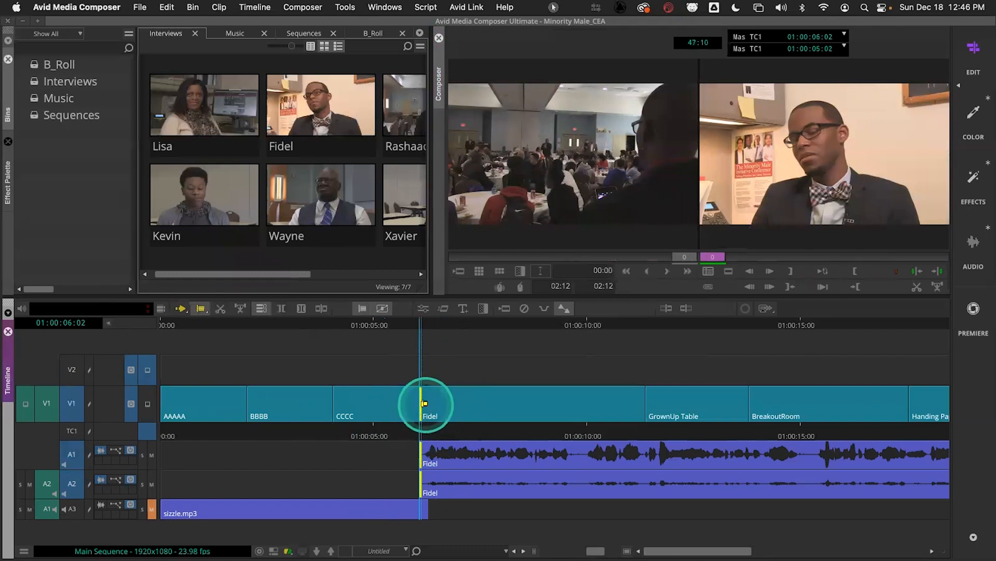
{"action": "left_click", "coordinate": [428, 408]}
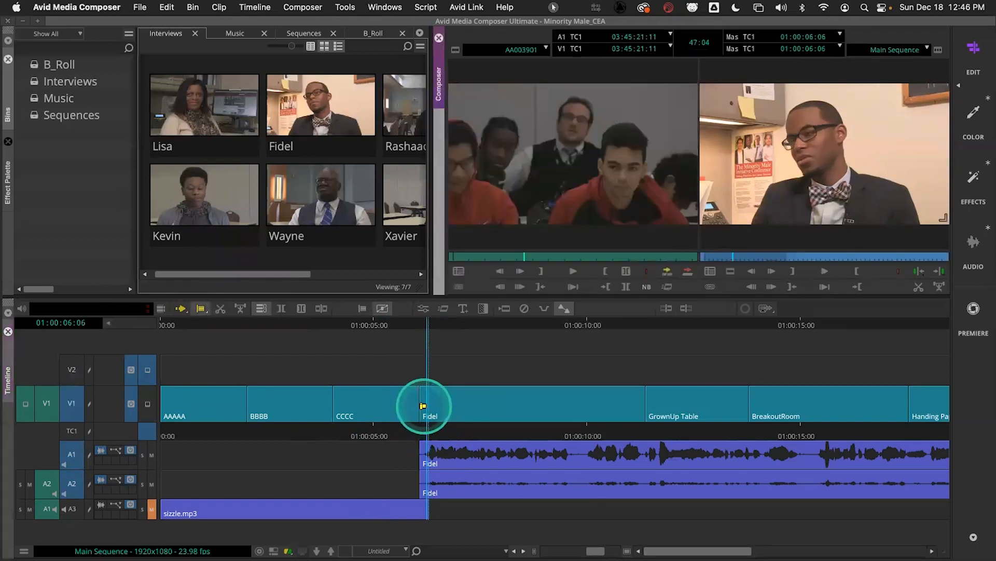
{"action": "left_click", "coordinate": [423, 406]}
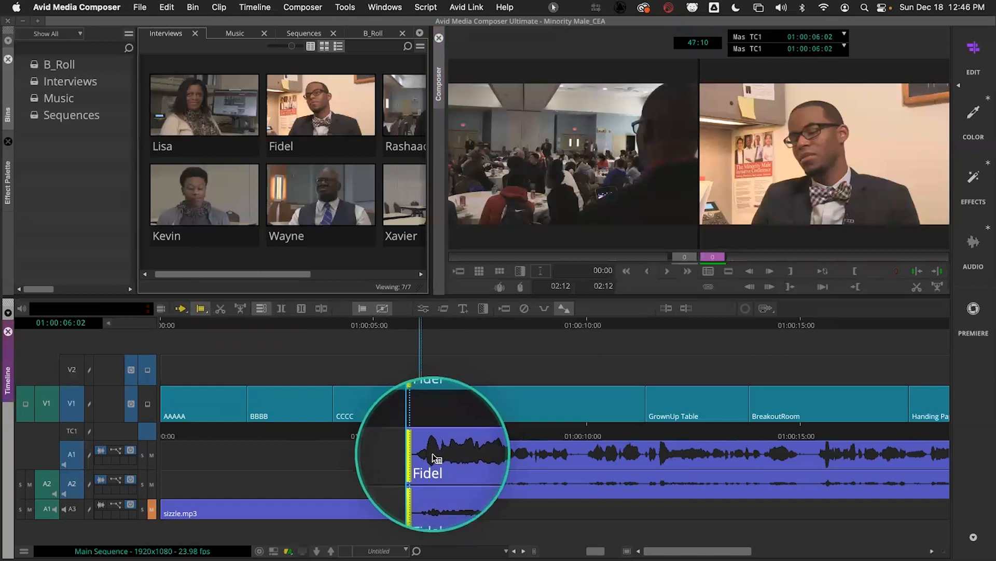
Enlarge the timeline around the cut from CCCC into the first interview clip and play across it
{"action": "left_click", "coordinate": [324, 430]}
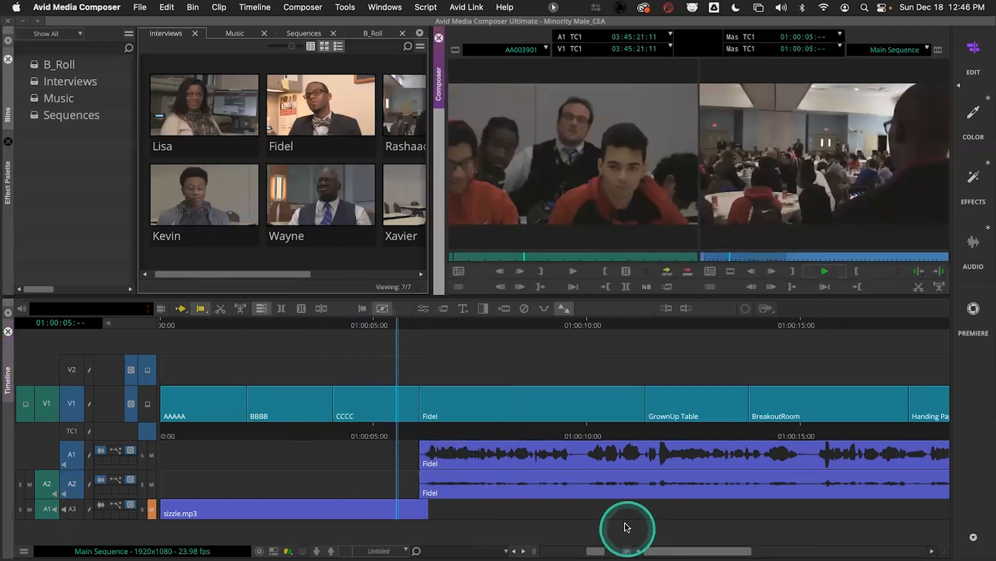
{"action": "left_click_drag", "start_coordinate": [602, 550], "coordinate": [619, 550]}
{"action": "left_click_drag", "start_coordinate": [390, 430], "coordinate": [292, 436]}
{"action": "key", "text": "space"}
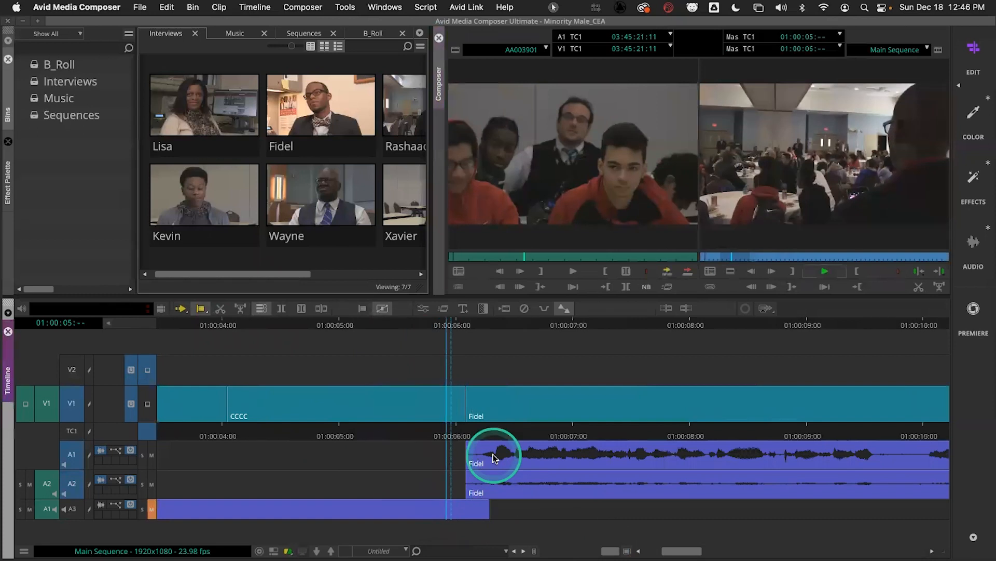
{"action": "key", "text": "space"}
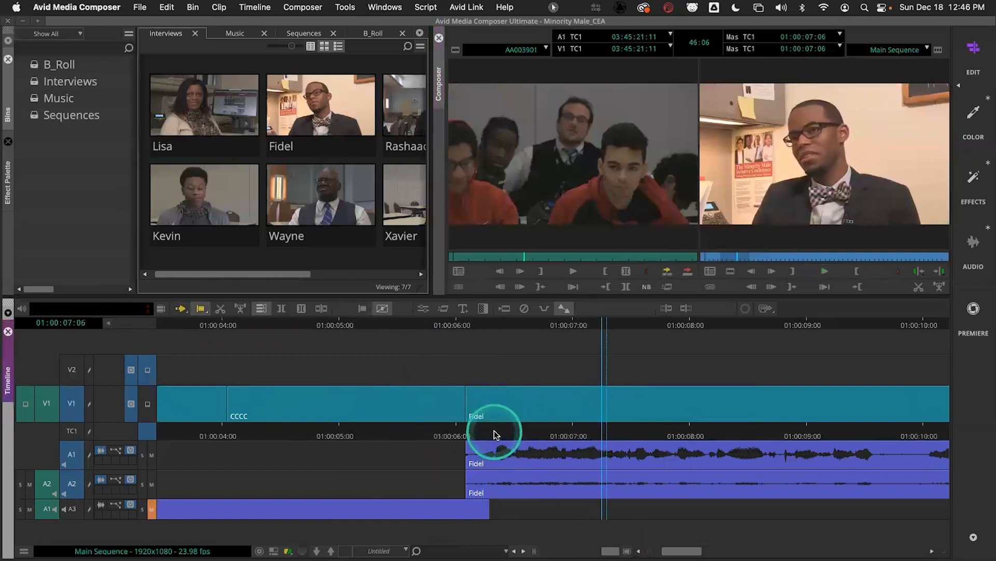
Play the opening of the first interview clip from several points around 01:00:06:12 to locate the unwanted sound in the waveform
{"action": "left_click", "coordinate": [496, 433]}
{"action": "key", "text": "space"}
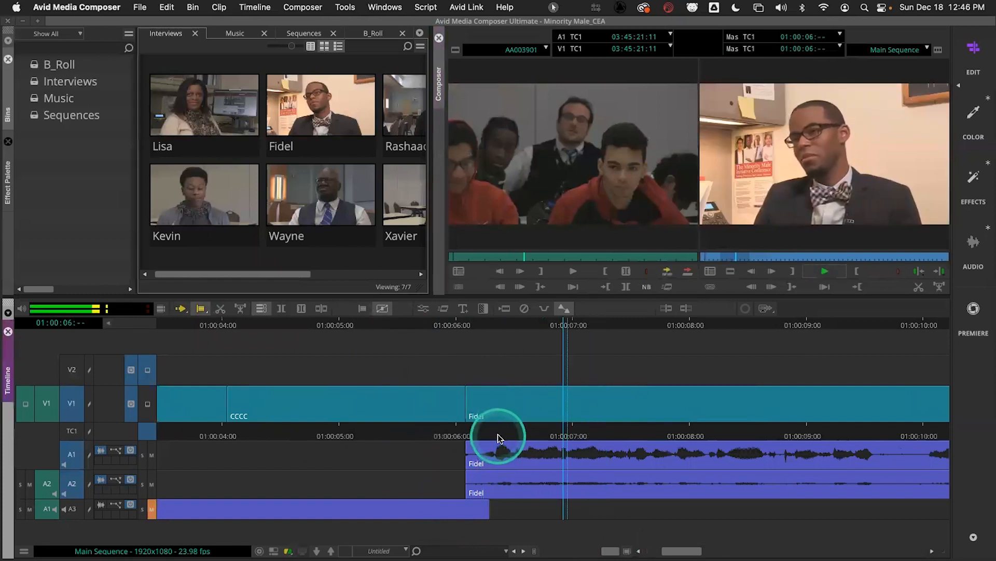
{"action": "left_click", "coordinate": [499, 431]}
{"action": "key", "text": "space"}
{"action": "key", "text": "space"}
{"action": "left_click", "coordinate": [515, 431]}
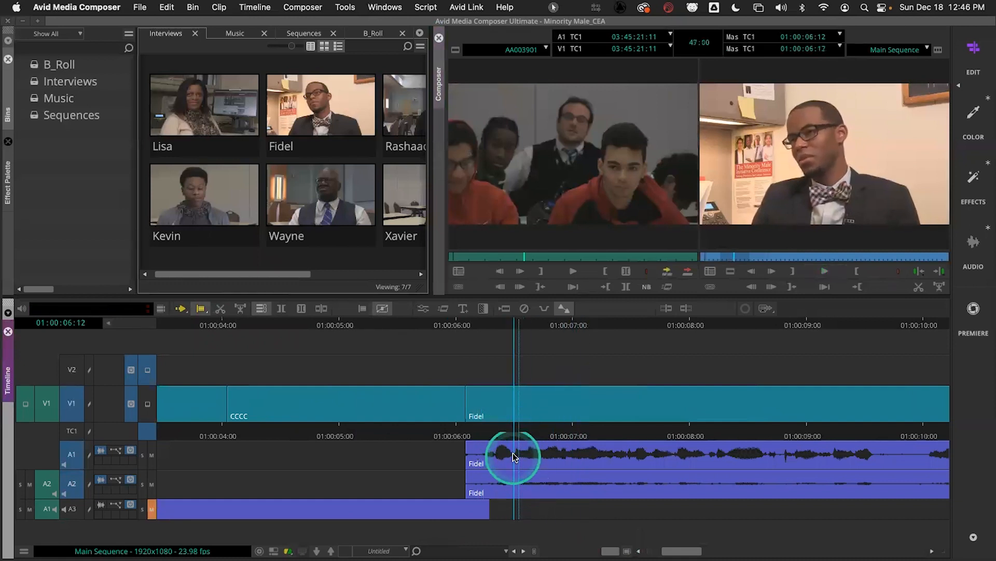
{"action": "left_click", "coordinate": [512, 432]}
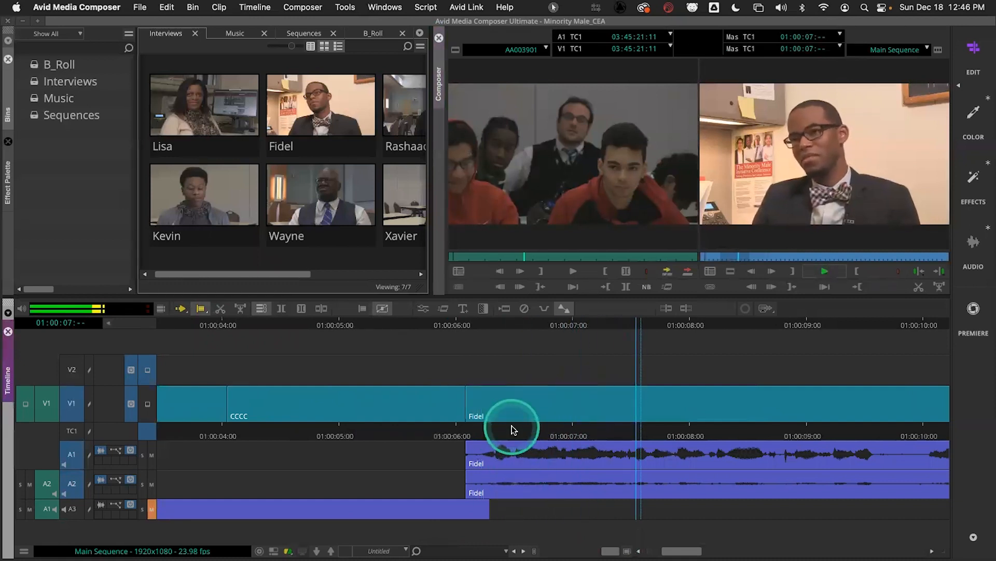
{"action": "left_click", "coordinate": [514, 438]}
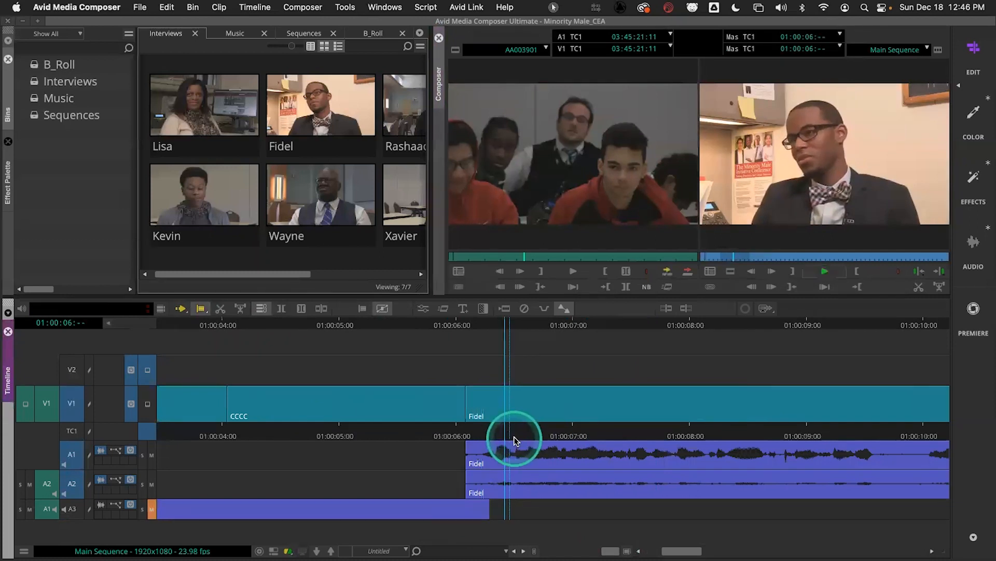
{"action": "key", "text": "space"}
{"action": "left_click", "coordinate": [472, 427]}
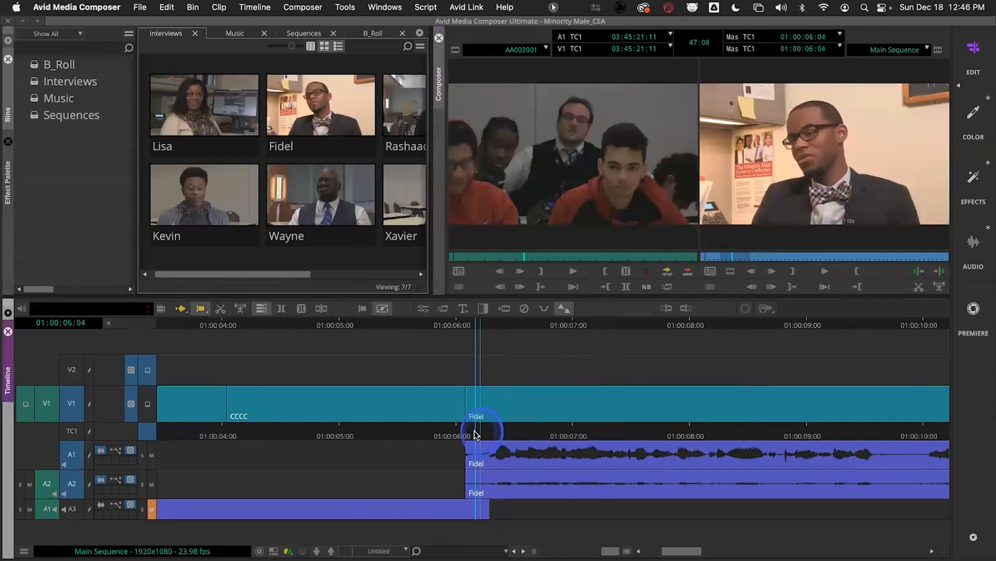
Compare selecting the interview clip's start for trimming with Link Selection on and off, picking only V1 and A1 when off, and leave trim mode
{"action": "left_click", "coordinate": [468, 403]}
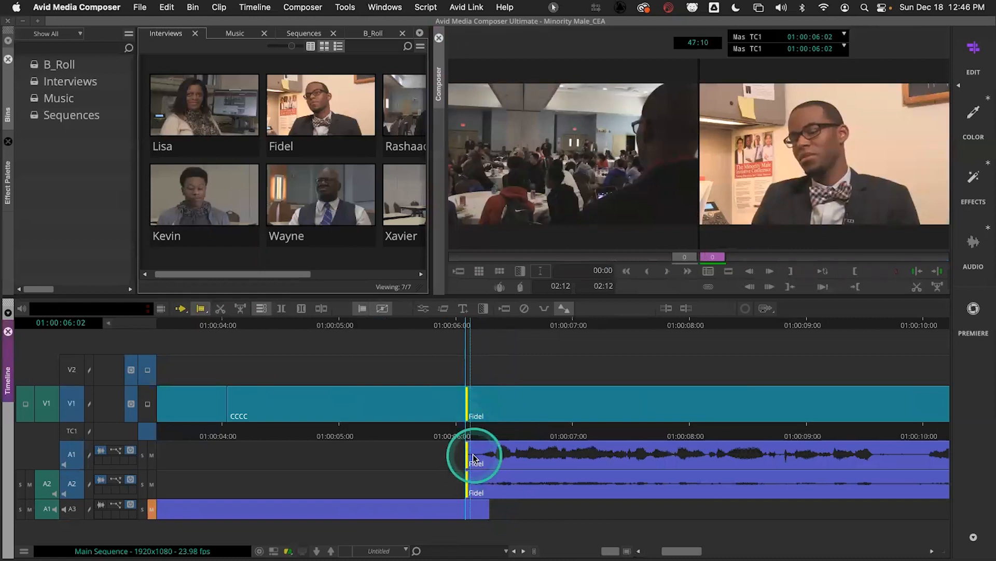
{"action": "left_click", "coordinate": [488, 433]}
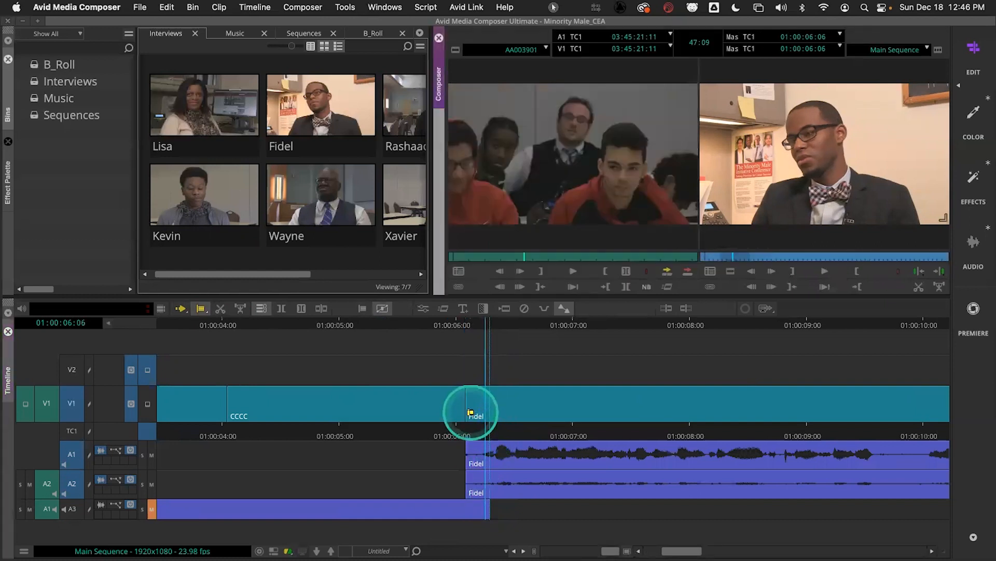
{"action": "left_click", "coordinate": [470, 411]}
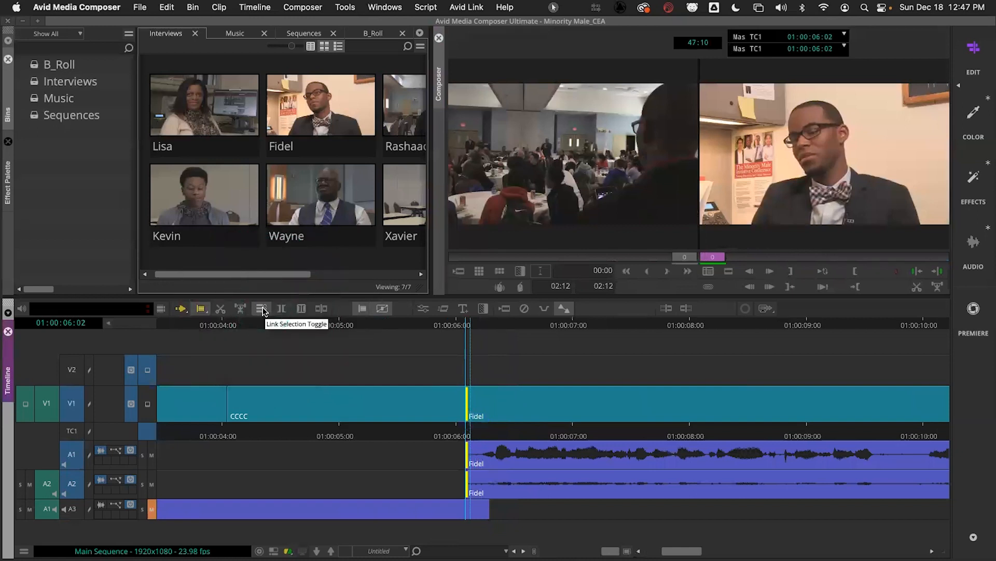
{"action": "left_click", "coordinate": [488, 430]}
{"action": "left_click", "coordinate": [469, 403]}
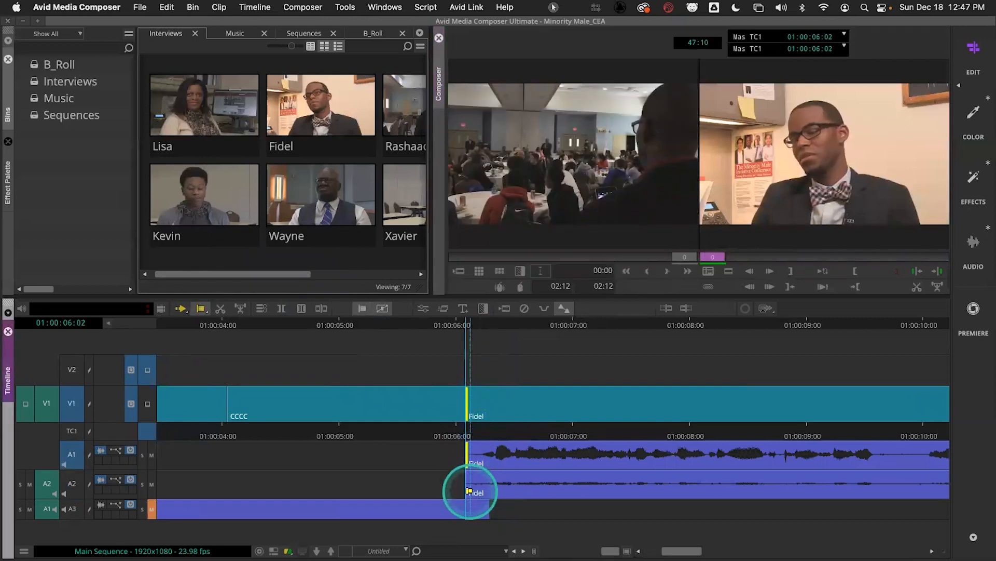
{"action": "left_click", "coordinate": [488, 430]}
{"action": "left_click", "coordinate": [379, 429]}
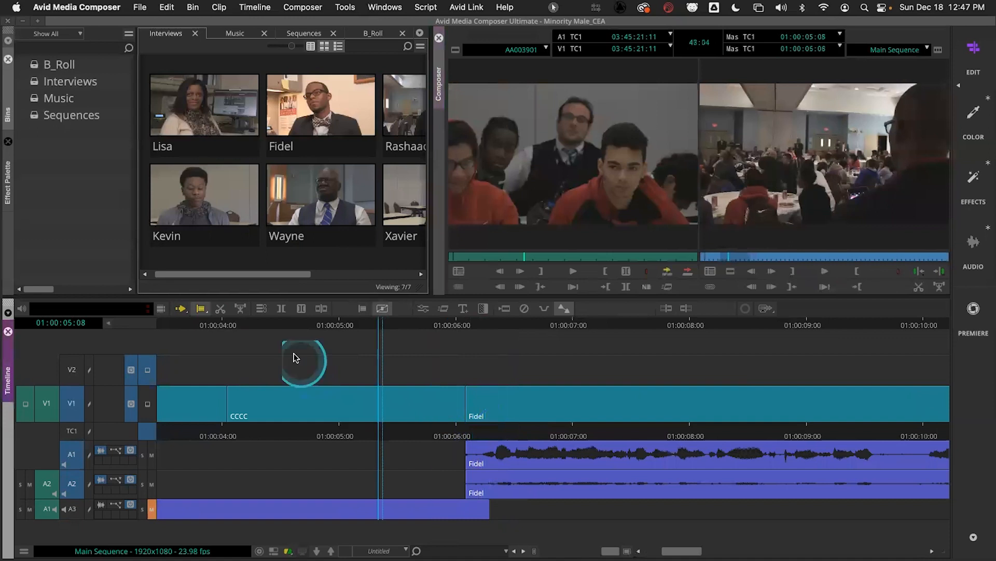
With Link Selection on, ripple trim 6 frames off the start of the first interview clip and loop playback around the cut
{"action": "left_click", "coordinate": [467, 404]}
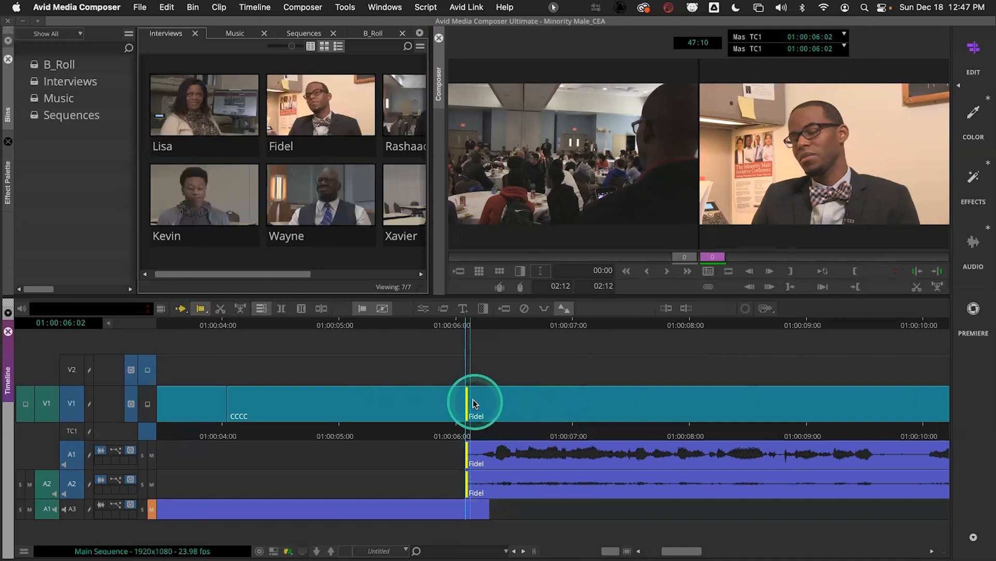
{"action": "left_click_drag", "start_coordinate": [468, 402], "coordinate": [494, 415]}
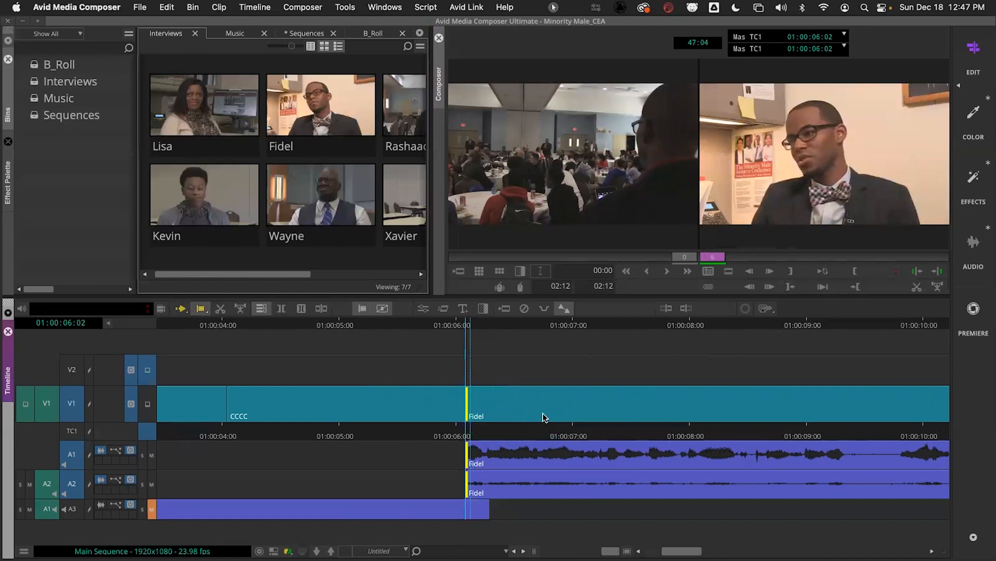
{"action": "key", "text": "space"}
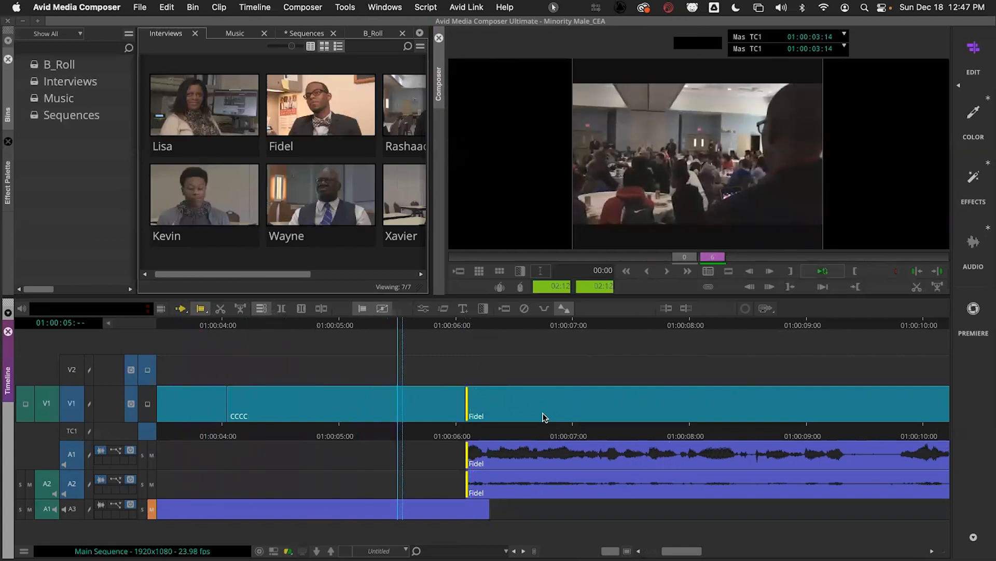
{"action": "key", "text": "space"}
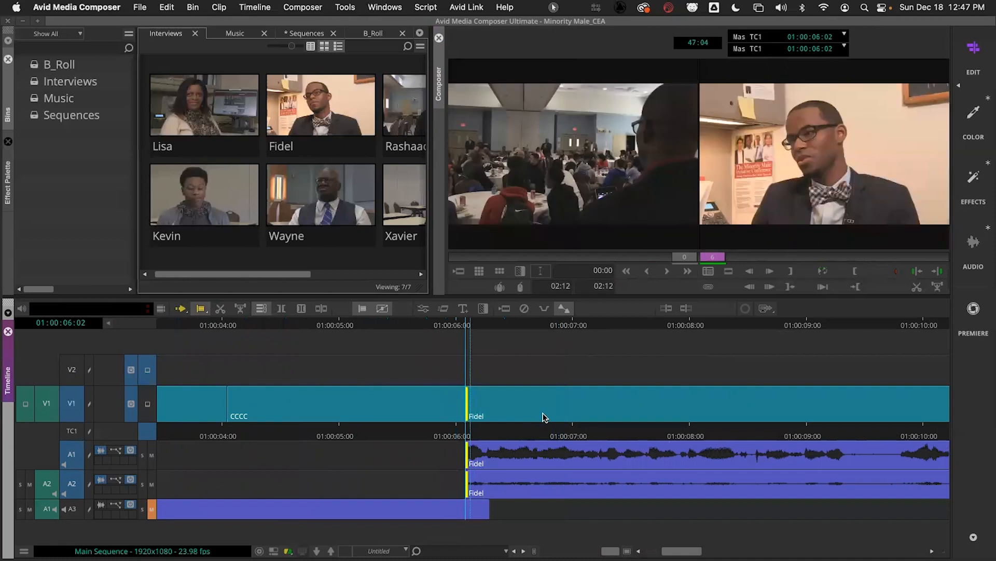
Ripple trim another 2 frames off the interview clip's start on V1, A1 and A2, and review the cut in looped playback
{"action": "left_click", "coordinate": [467, 403]}
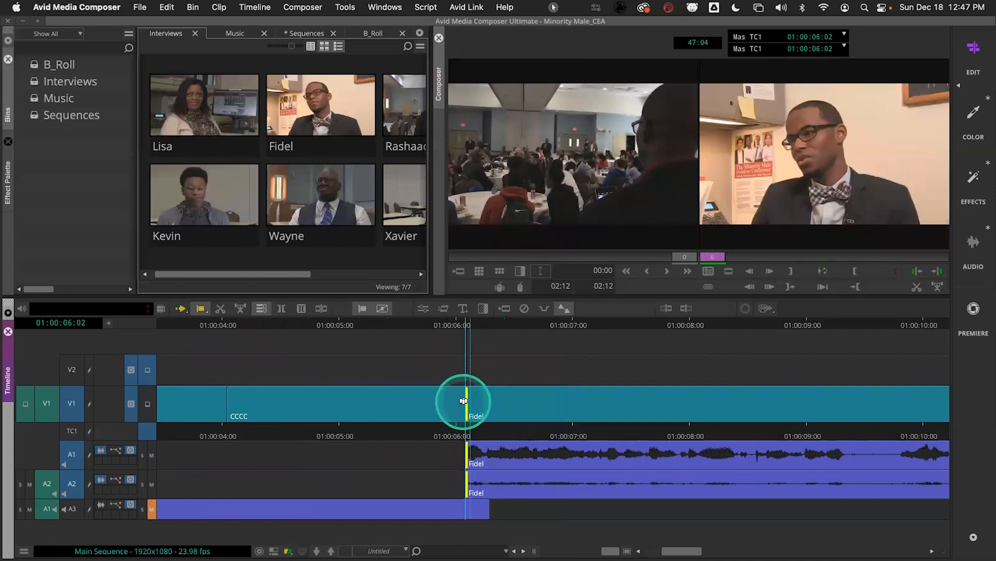
{"action": "left_click_drag", "start_coordinate": [469, 403], "coordinate": [478, 409]}
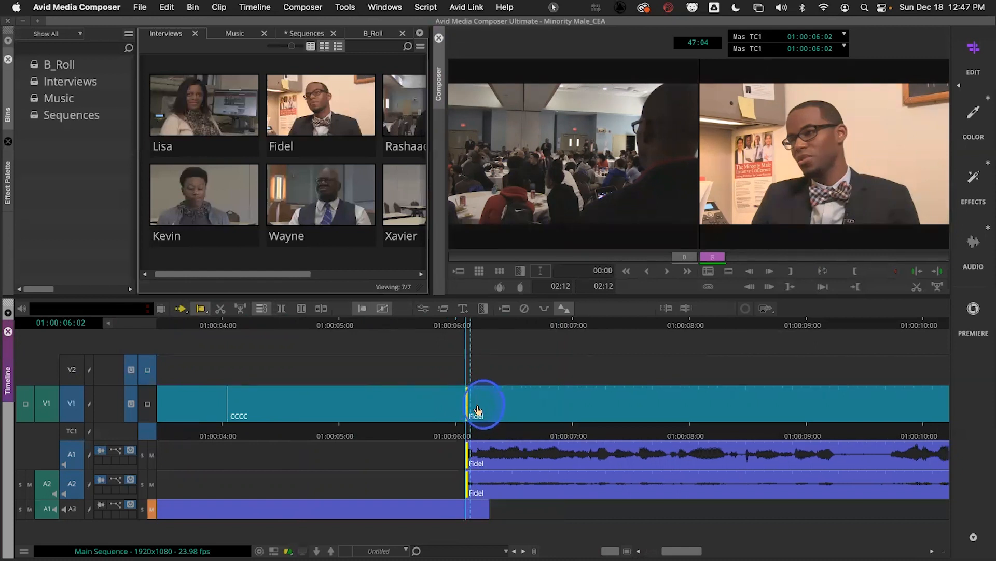
{"action": "key", "text": "space"}
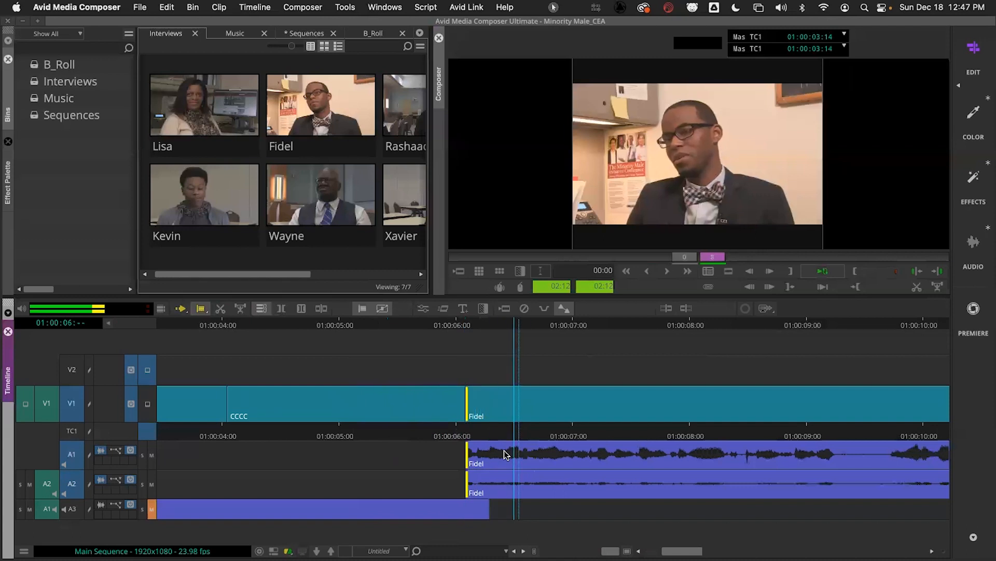
{"action": "key", "text": "space"}
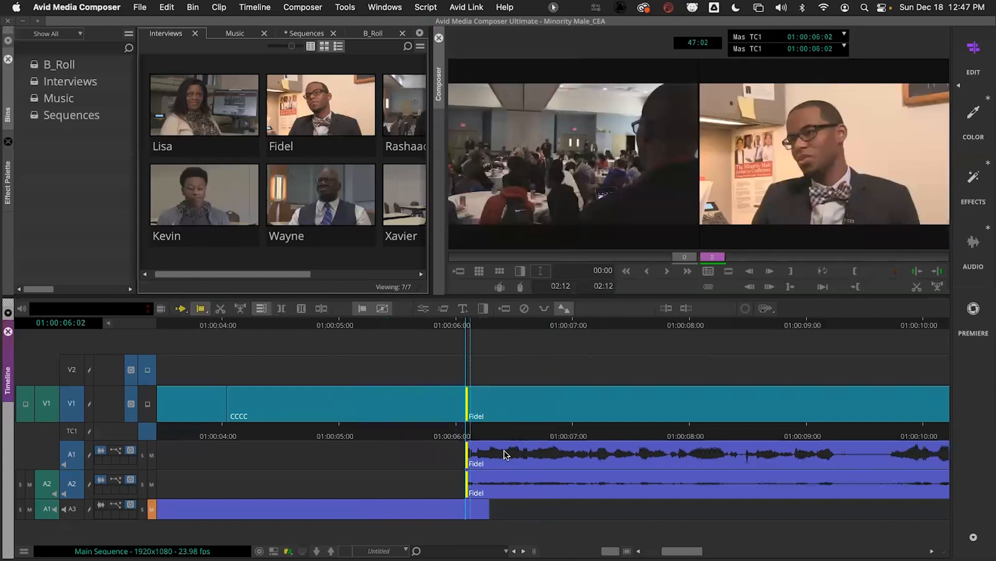
Remove one more frame from the interview clip's start, bringing the ripple trim to 9 frames, and replay the cut
{"action": "left_click", "coordinate": [469, 397]}
{"action": "left_click_drag", "start_coordinate": [469, 397], "coordinate": [473, 400]}
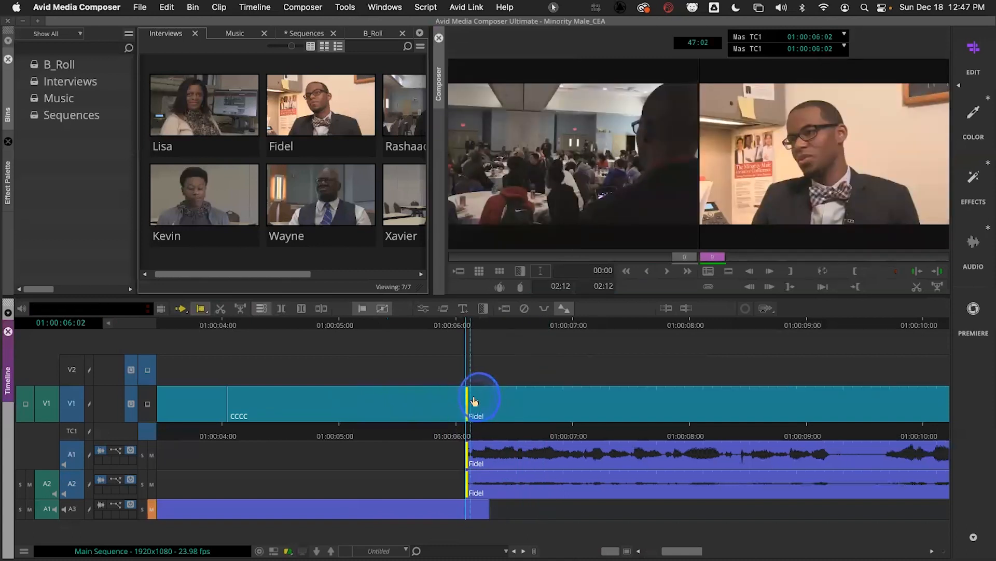
{"action": "key", "text": "space"}
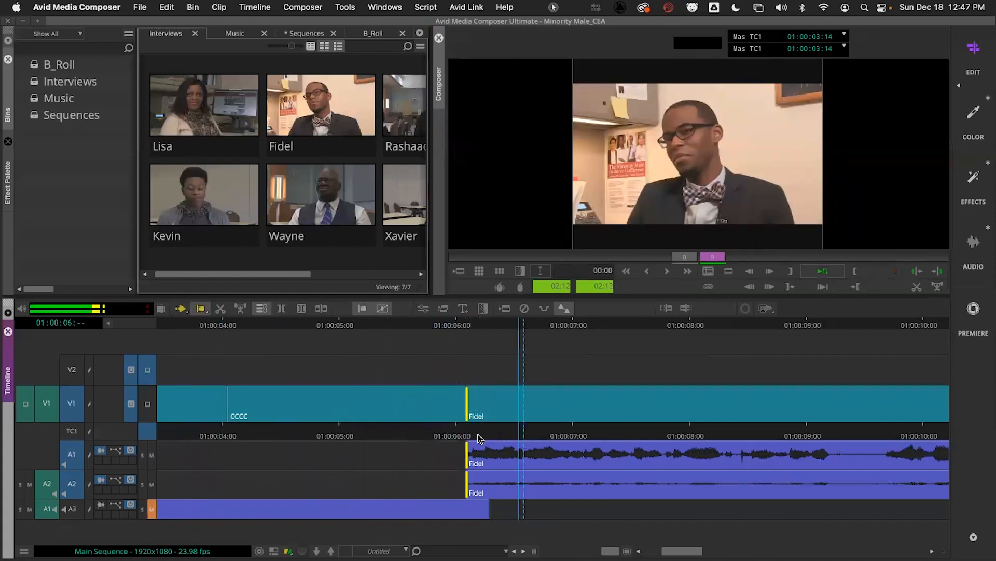
{"action": "key", "text": "space"}
Extend the ripple trim at the interview clip's start to 10 frames and play the cut repeatedly to check its first word
{"action": "left_click", "coordinate": [469, 400]}
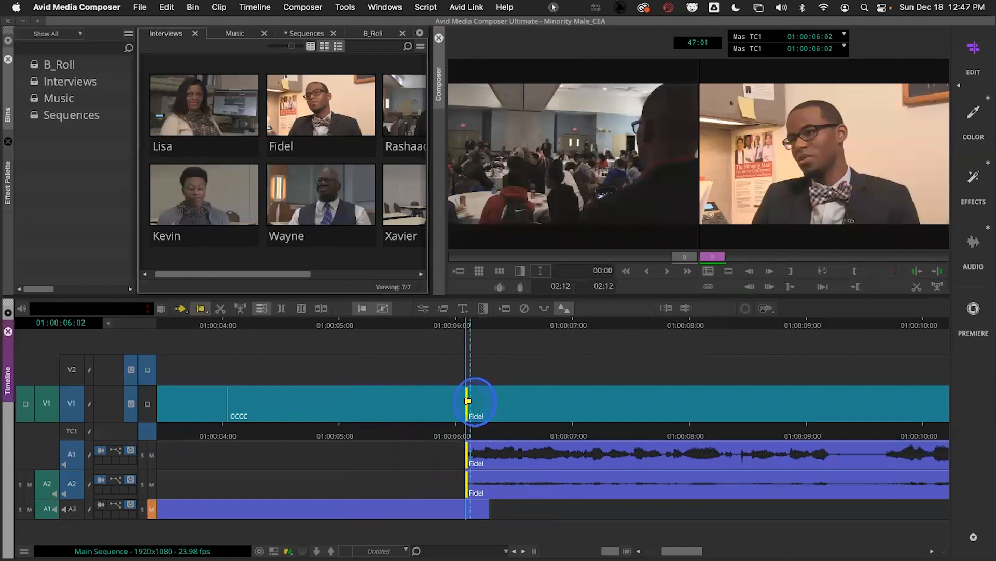
{"action": "key", "text": "space"}
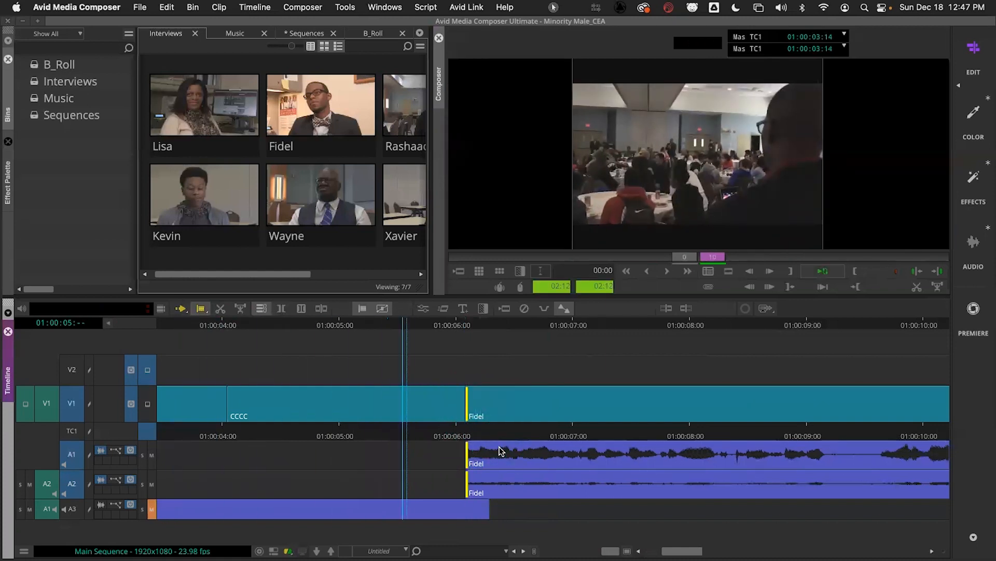
{"action": "key", "text": "space"}
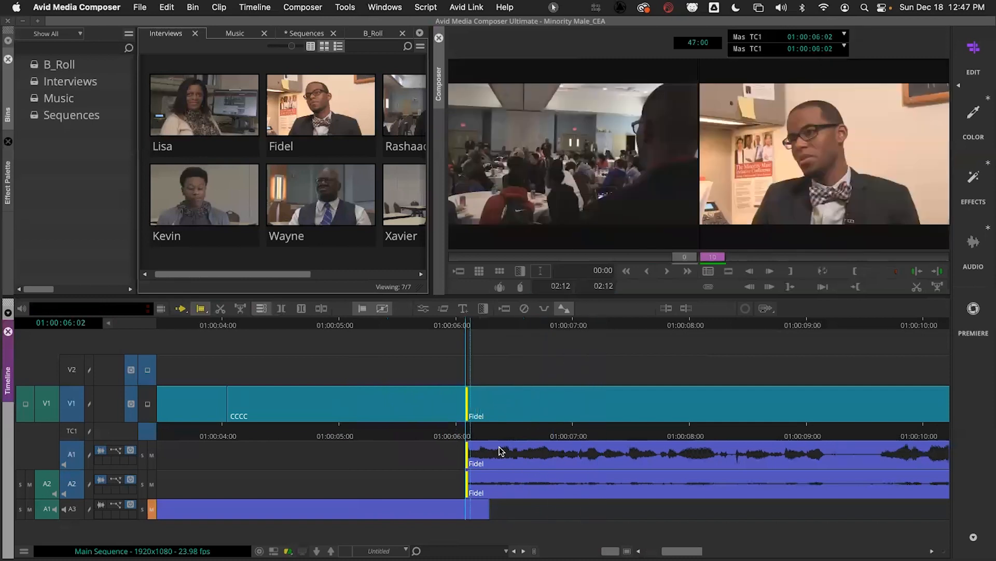
{"action": "left_click", "coordinate": [501, 450]}
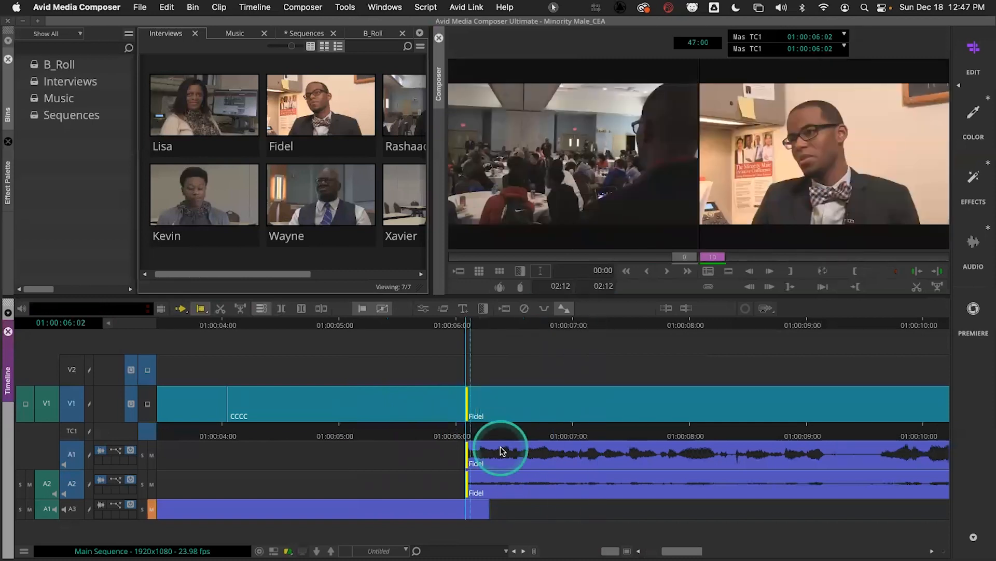
{"action": "key", "text": "space"}
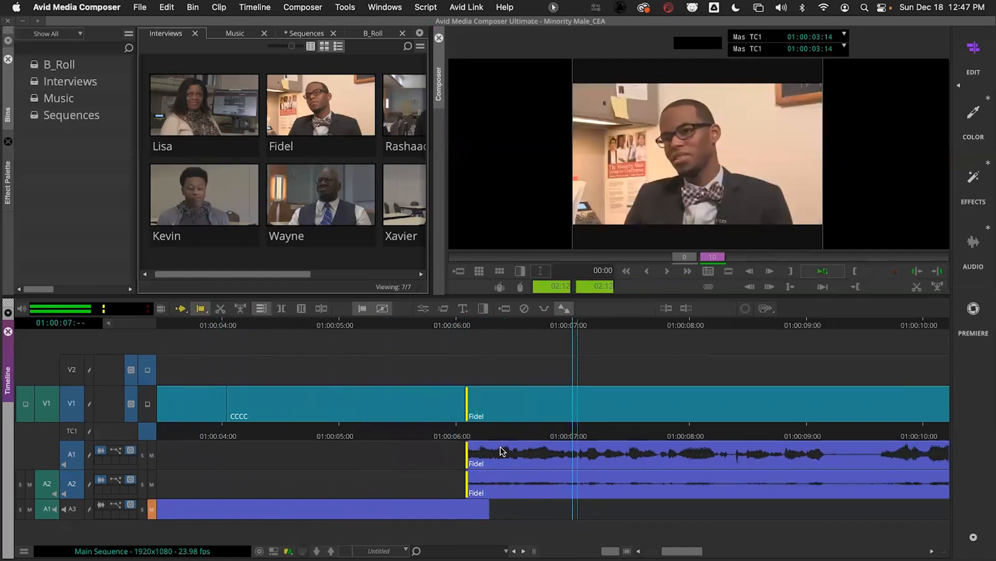
{"action": "key", "text": "space"}
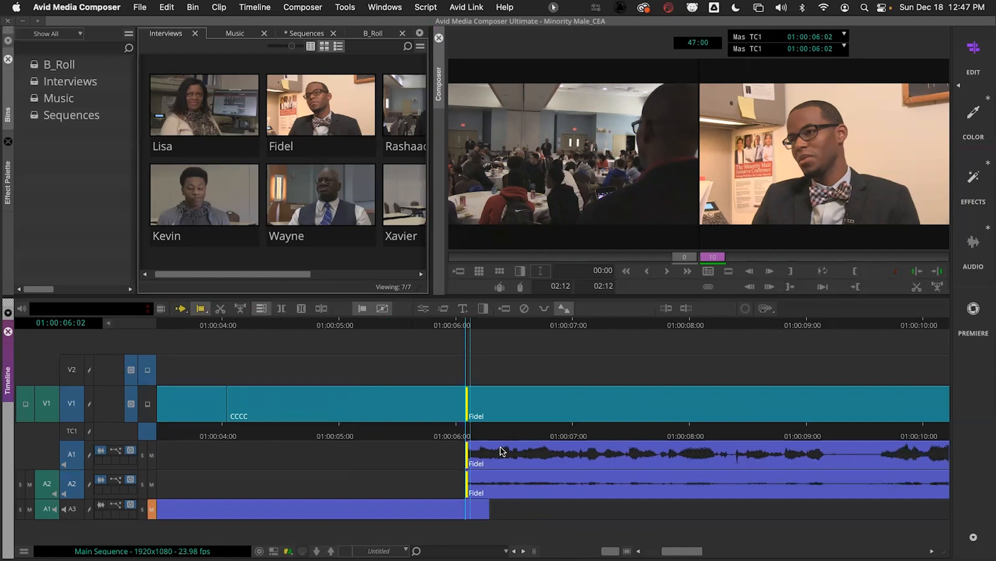
Ripple trim the interview clip's start 10 frames back to its original in point and loop playback around the cut
{"action": "key", "text": "space"}
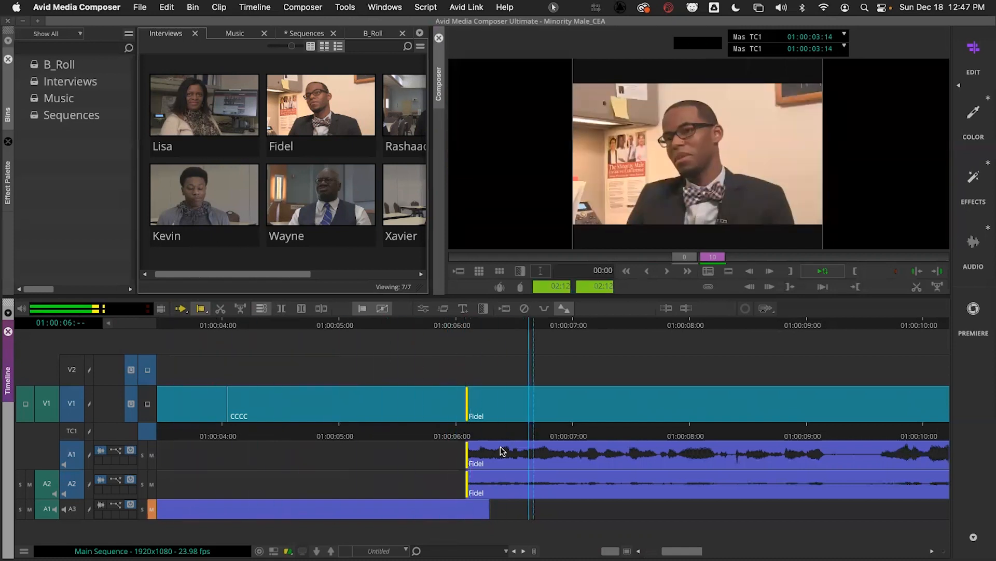
{"action": "key", "text": "space"}
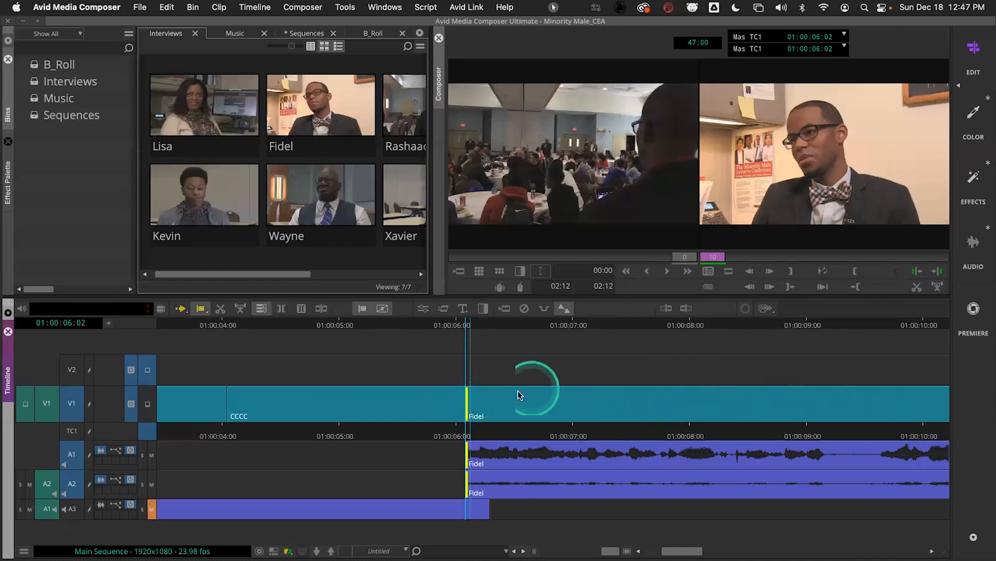
{"action": "left_click", "coordinate": [471, 404]}
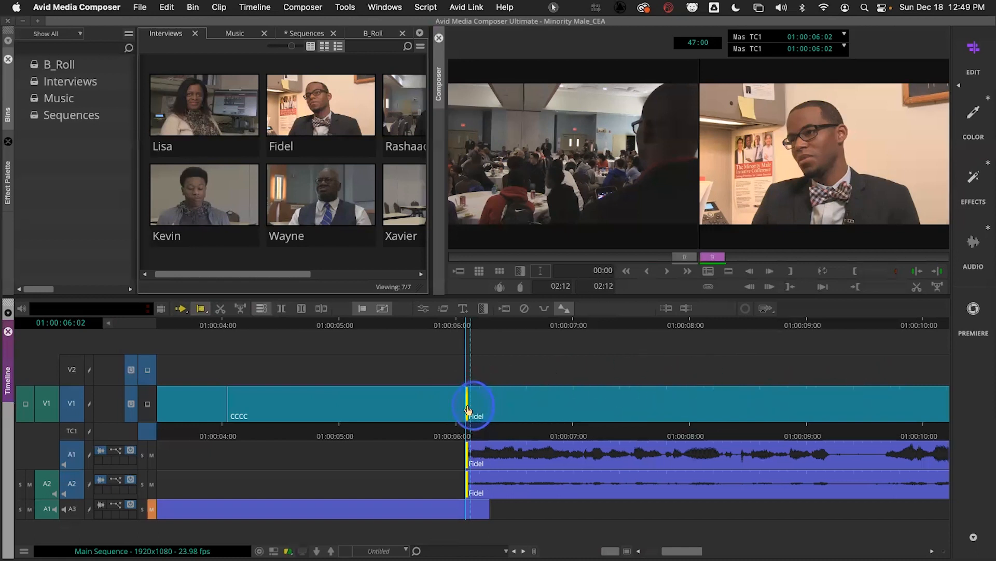
{"action": "left_click_drag", "start_coordinate": [469, 410], "coordinate": [427, 407]}
{"action": "key", "text": "space"}
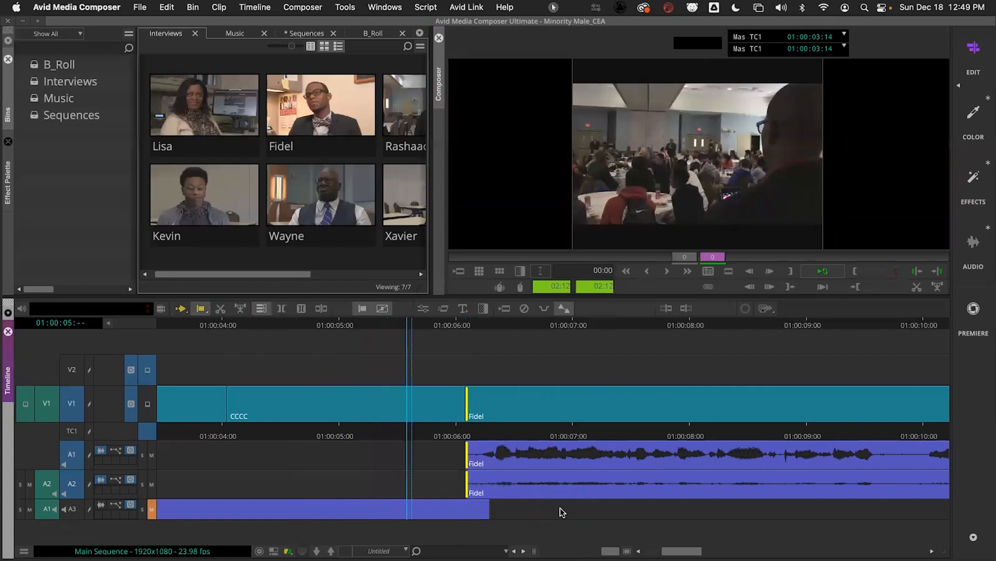
{"action": "key", "text": "space"}
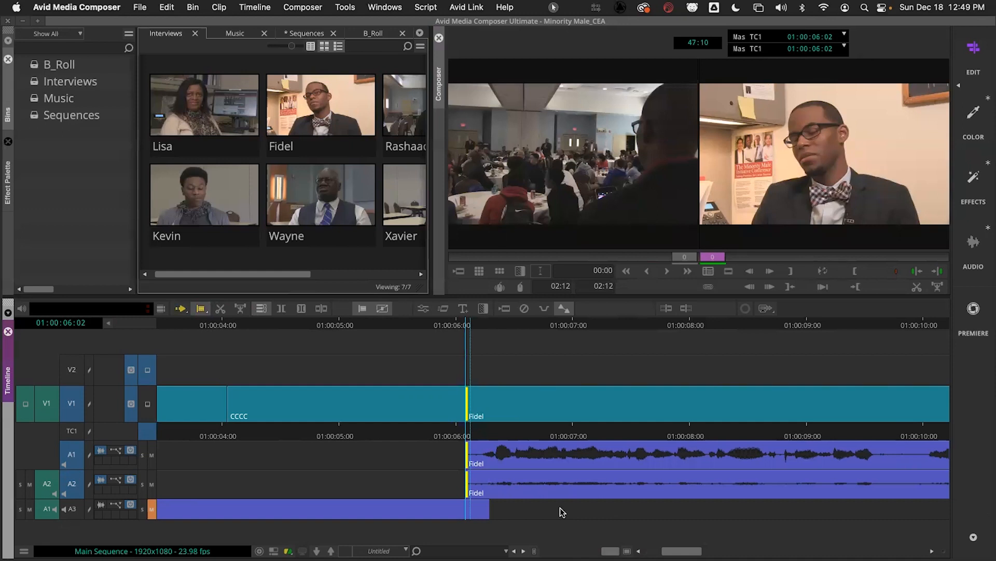
{"action": "key", "text": "space"}
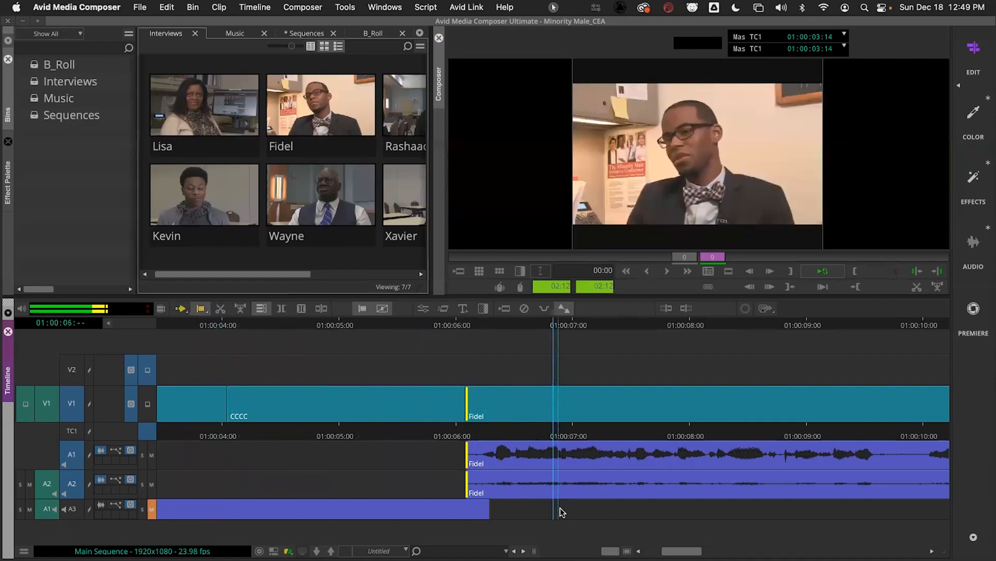
{"action": "key", "text": "u"}
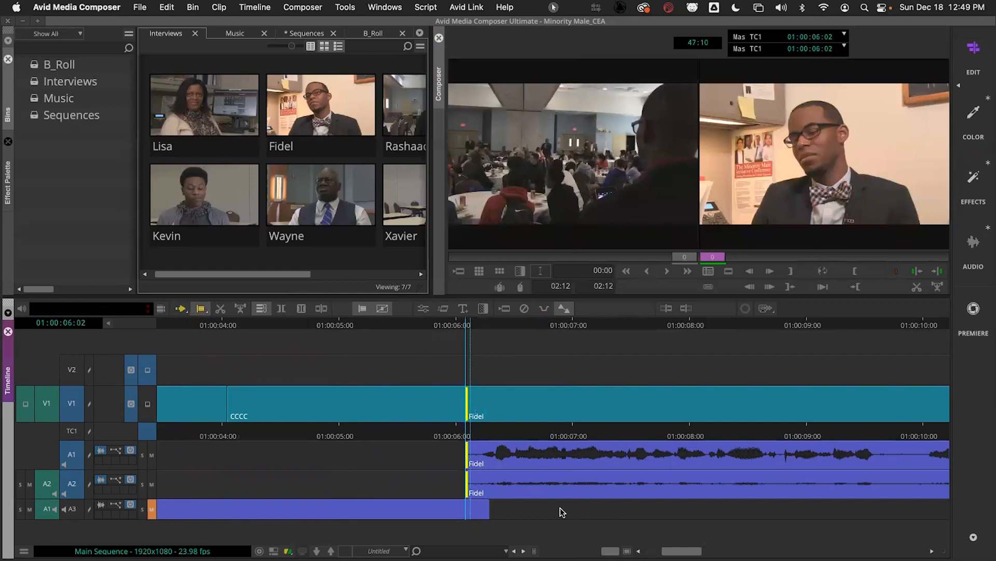
{"action": "key", "text": "space"}
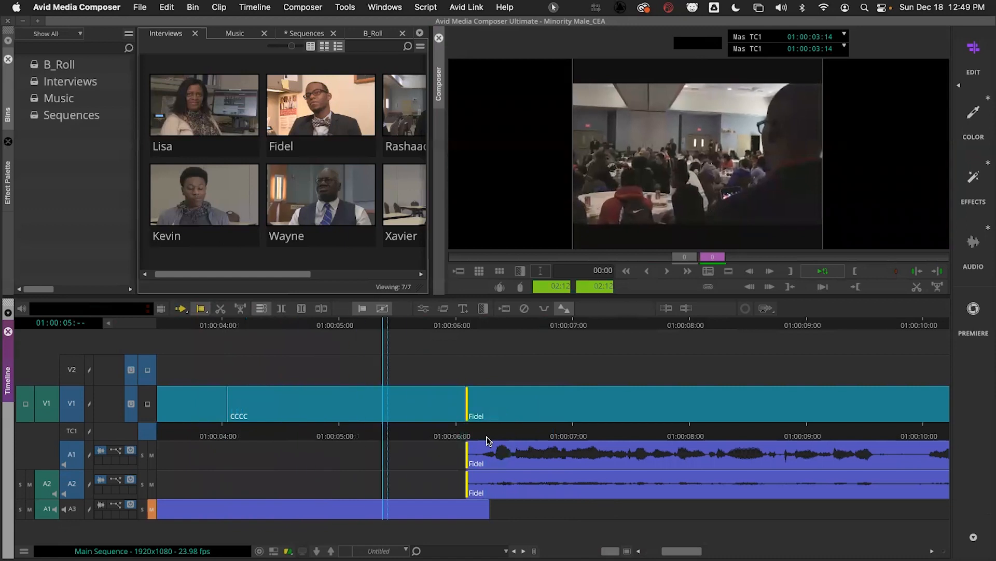
{"action": "key", "text": "space"}
Leave trimming, load the first interview clip's source footage and play around its IN mark to check the opening words
{"action": "left_click", "coordinate": [491, 433]}
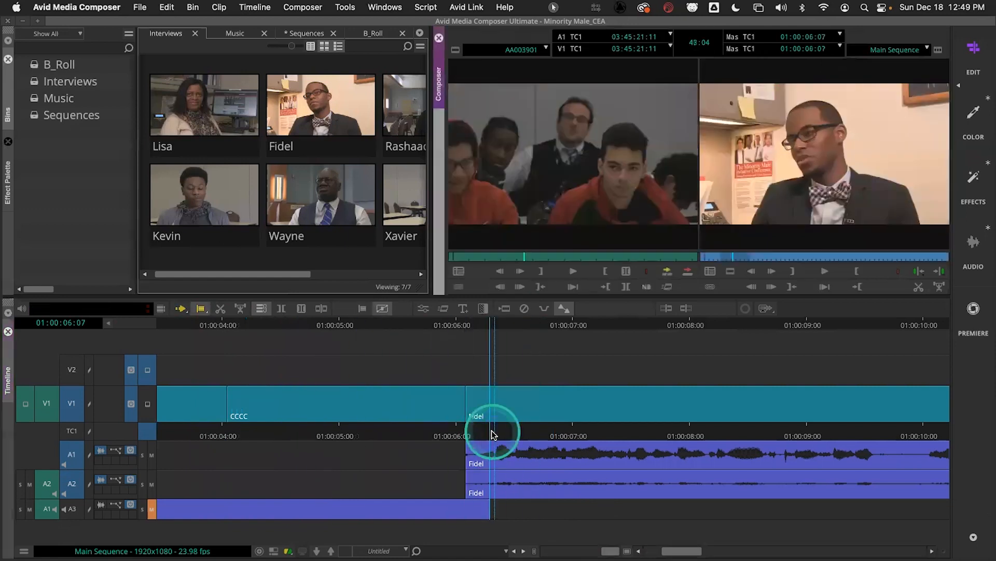
{"action": "double_click", "coordinate": [324, 111]}
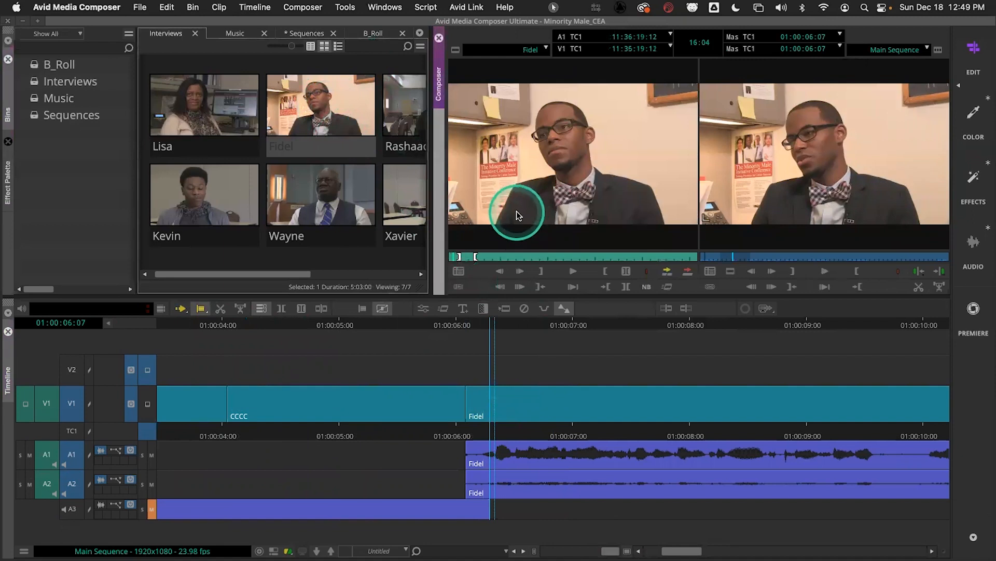
{"action": "key", "text": "q"}
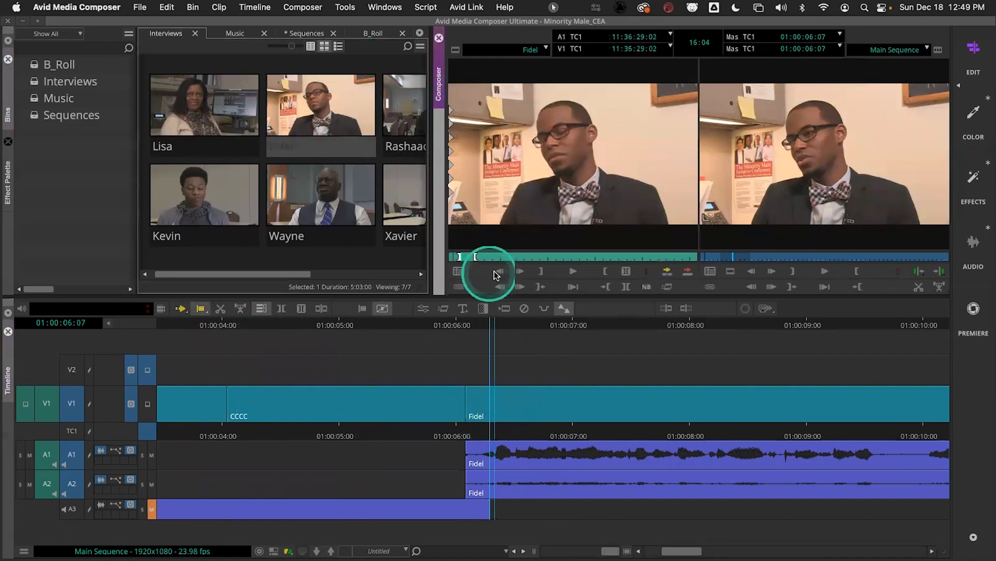
{"action": "key", "text": "space"}
{"action": "left_click", "coordinate": [571, 271]}
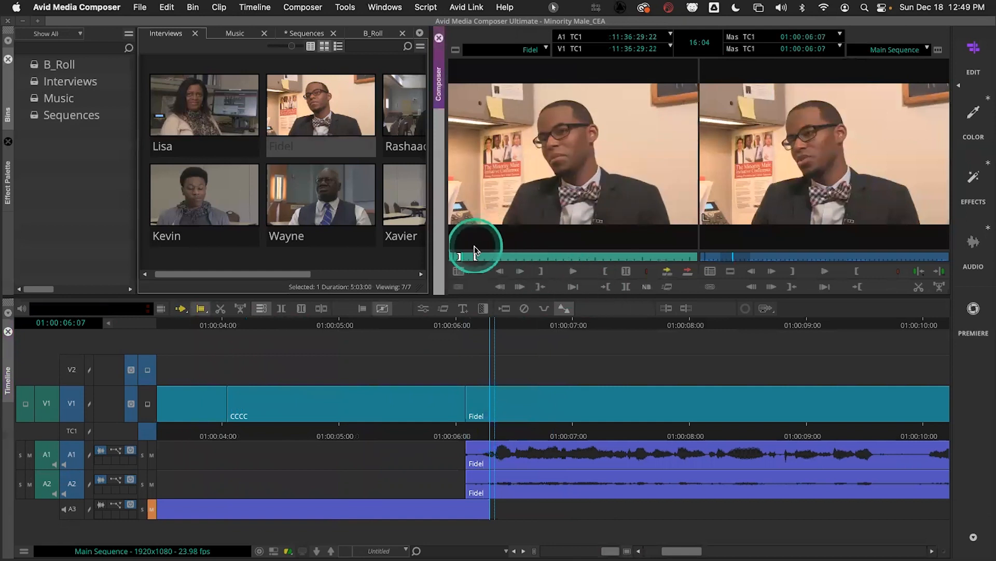
{"action": "key", "text": "1"}
{"action": "key", "text": "space"}
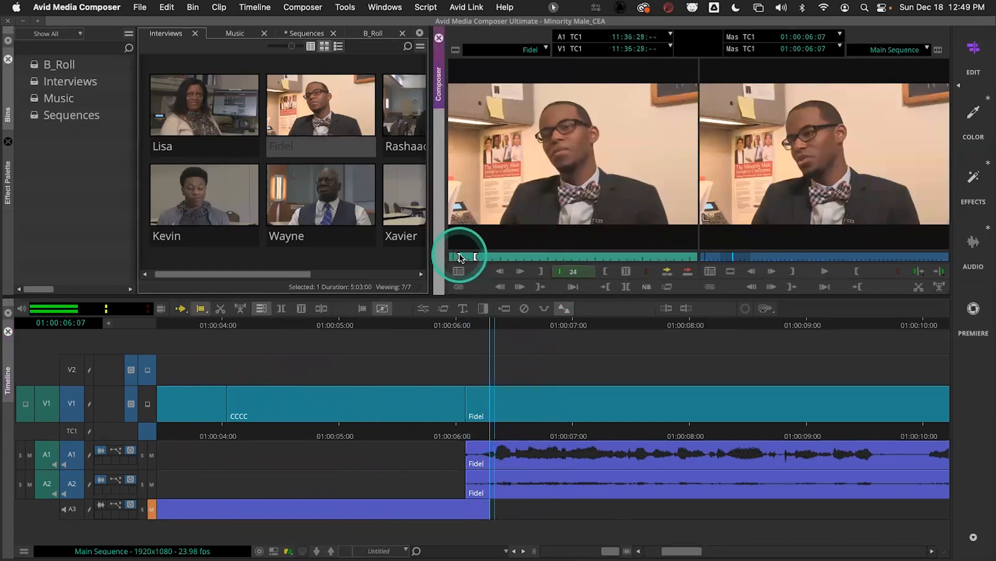
{"action": "key", "text": "k"}
{"action": "key", "text": "space"}
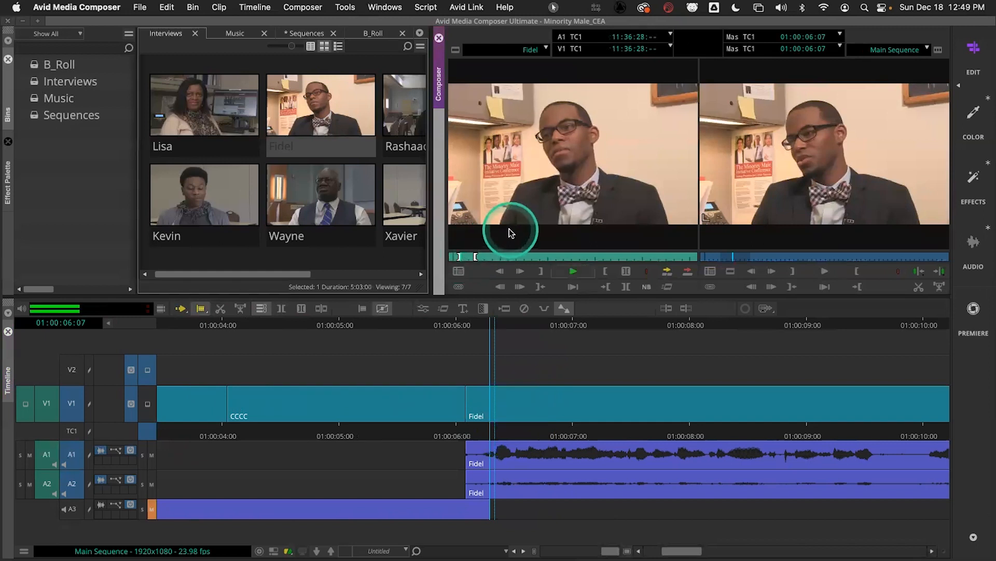
{"action": "key", "text": "space"}
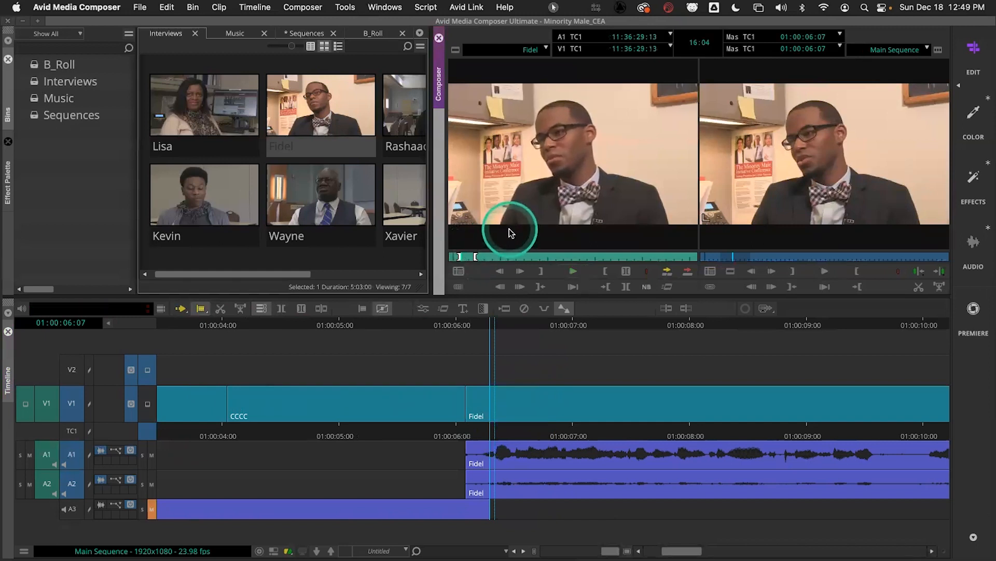
{"action": "left_click", "coordinate": [483, 255]}
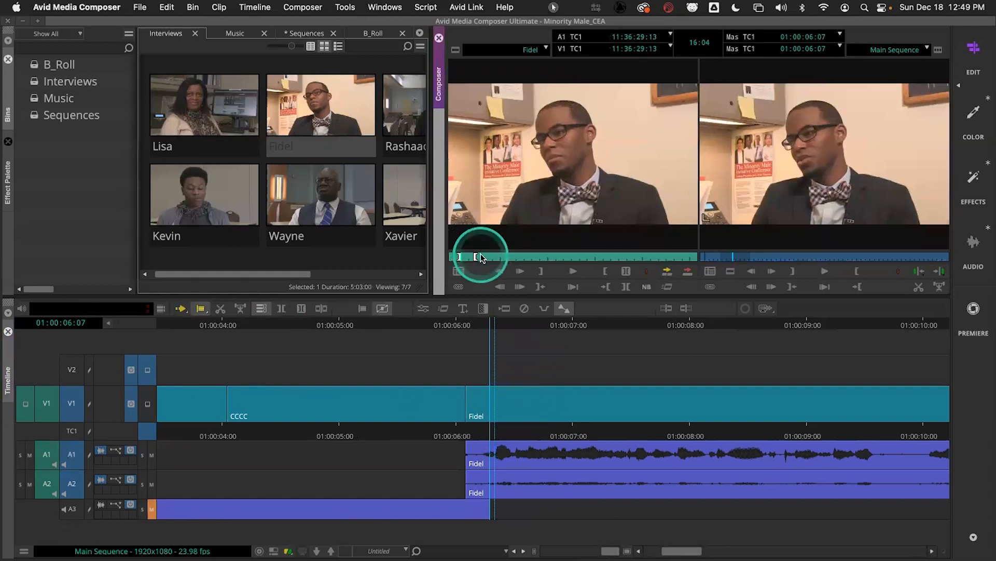
{"action": "key", "text": "space"}
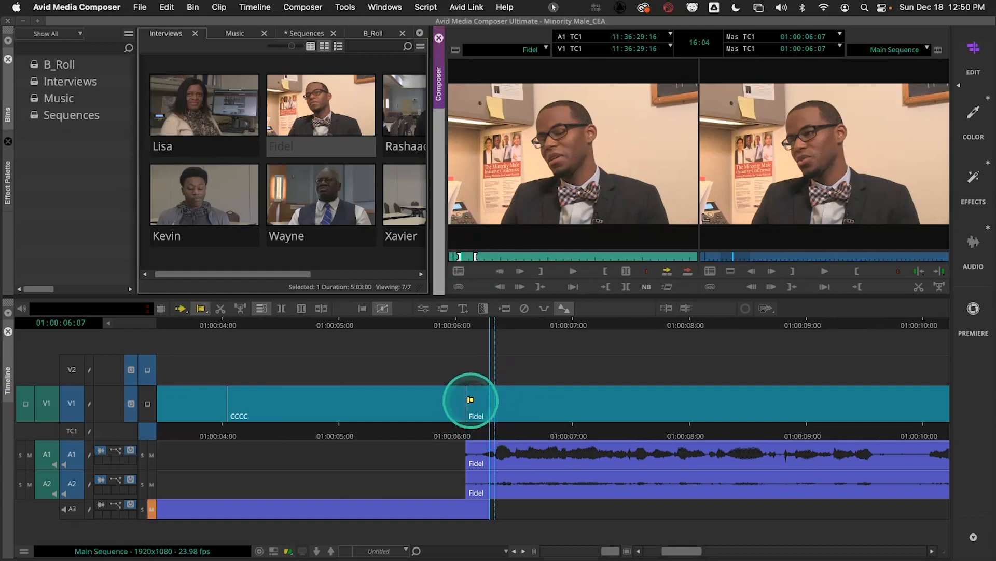
Extend the interview clip's start by 10 frames on V1, A1 and A2 with a ripple trim and review the cut in looped playback
{"action": "left_click", "coordinate": [470, 399]}
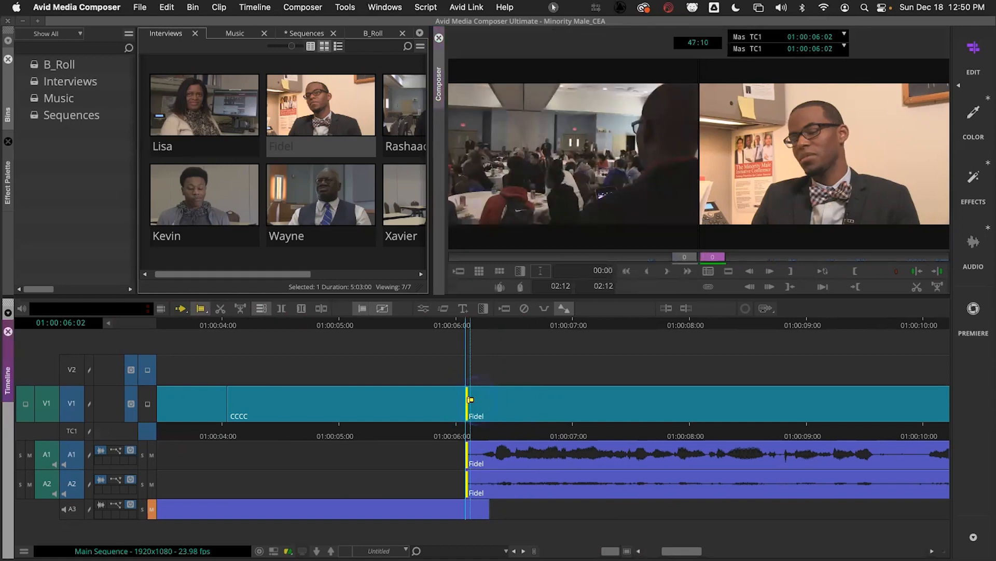
{"action": "left_click_drag", "start_coordinate": [469, 399], "coordinate": [429, 407]}
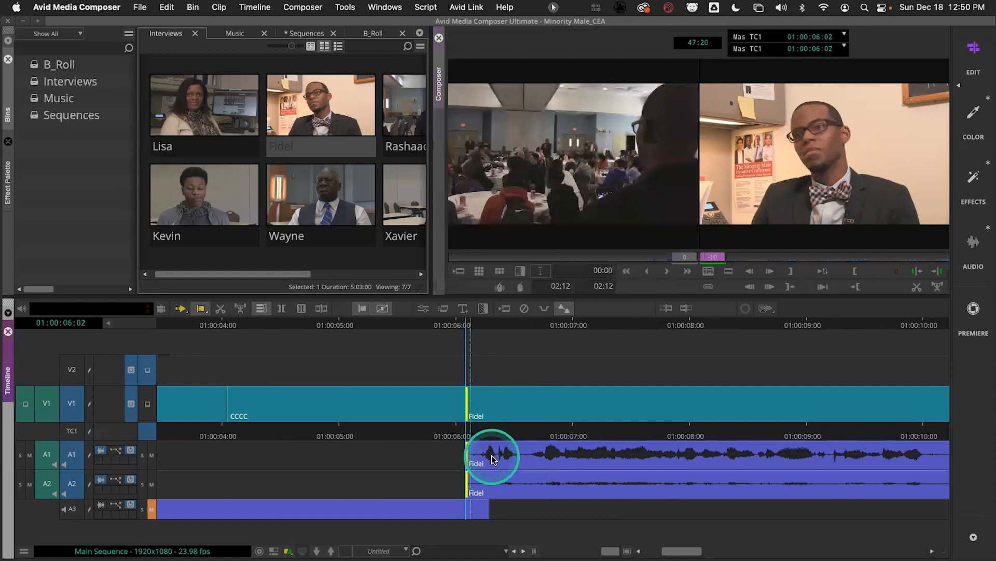
{"action": "key", "text": "space"}
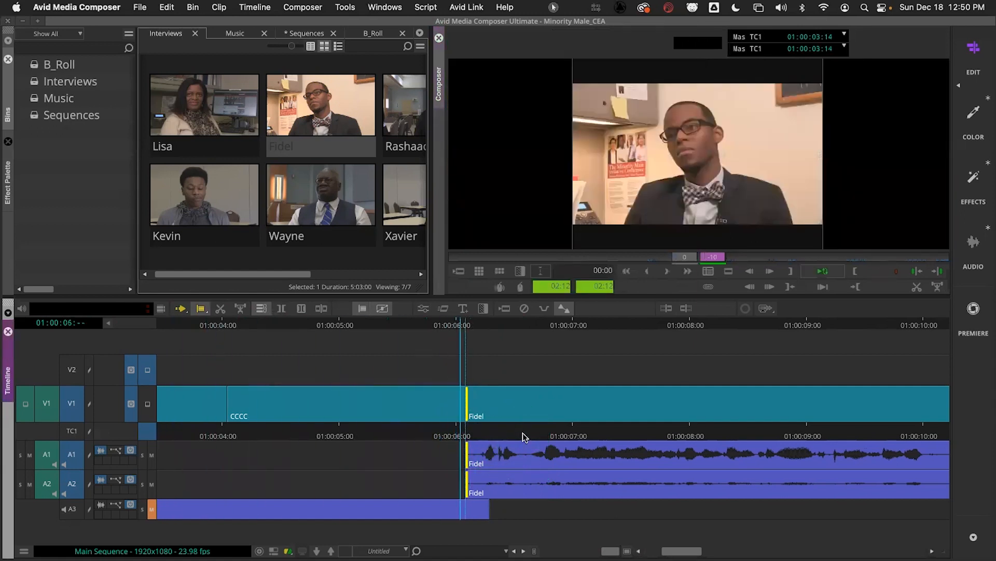
{"action": "key", "text": "space"}
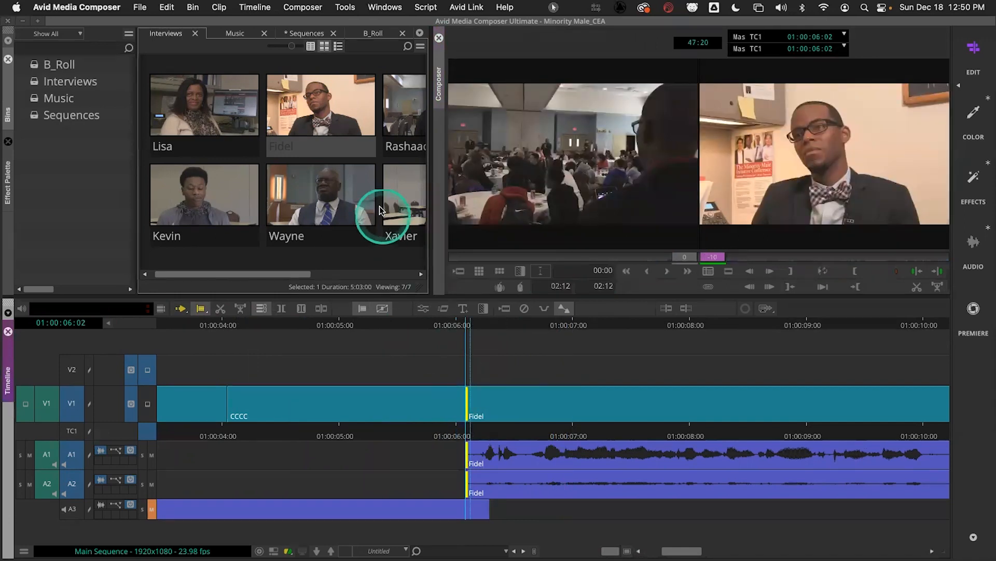
{"action": "double_click", "coordinate": [335, 115]}
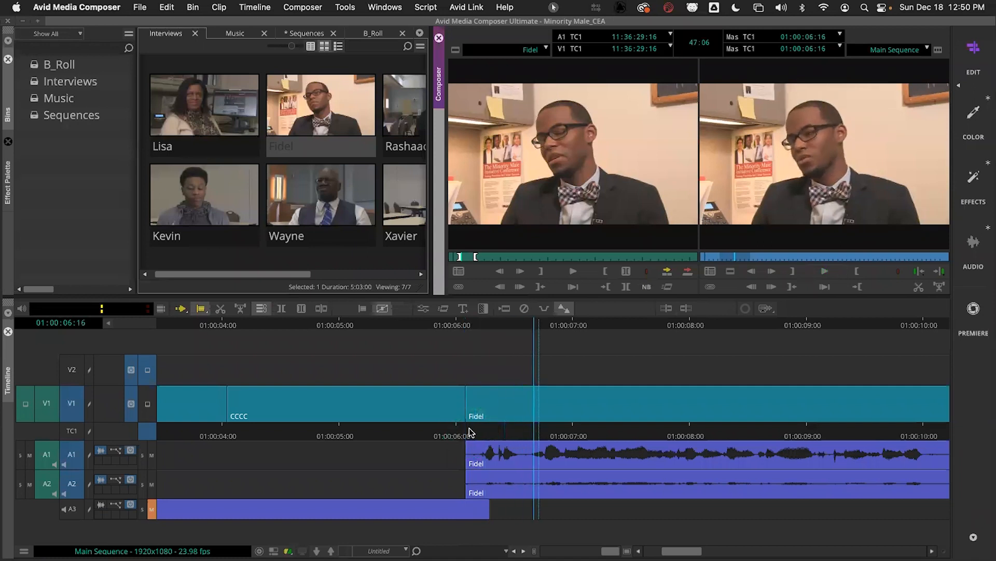
{"action": "left_click", "coordinate": [469, 408]}
{"action": "left_click", "coordinate": [469, 409]}
{"action": "key", "text": "space"}
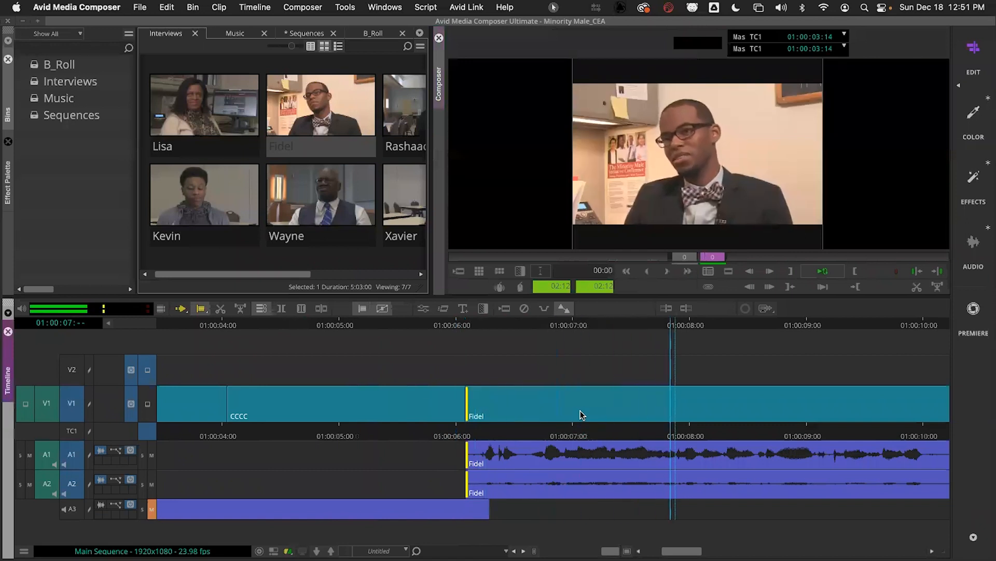
{"action": "key", "text": "space"}
{"action": "left_click", "coordinate": [596, 394]}
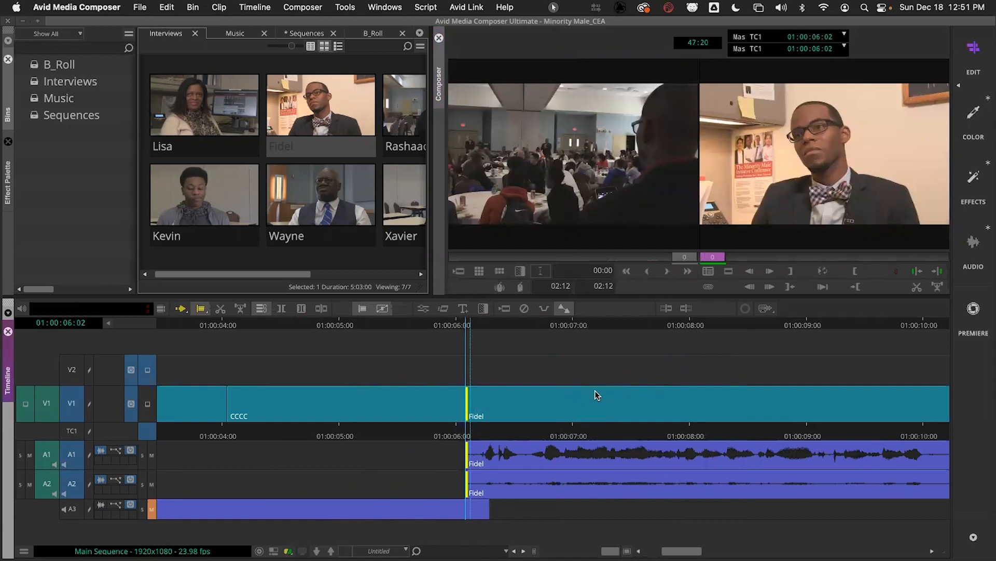
Ripple trim 12 frames off the interview clip's start on V1, A1 and A2 and replay the cut
{"action": "left_click", "coordinate": [472, 404]}
{"action": "left_click_drag", "start_coordinate": [469, 402], "coordinate": [528, 409]}
{"action": "key", "text": "space"}
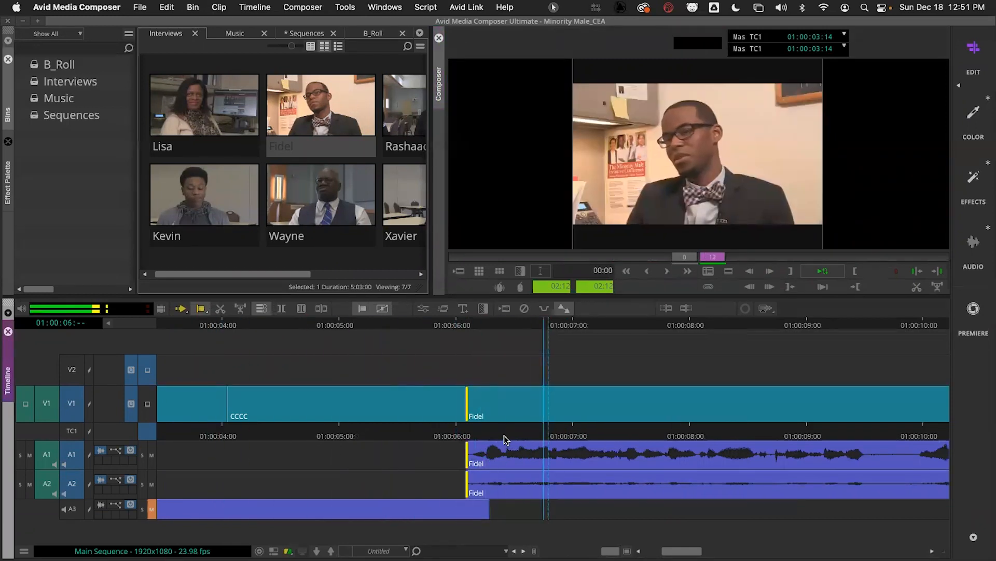
{"action": "left_click", "coordinate": [615, 506]}
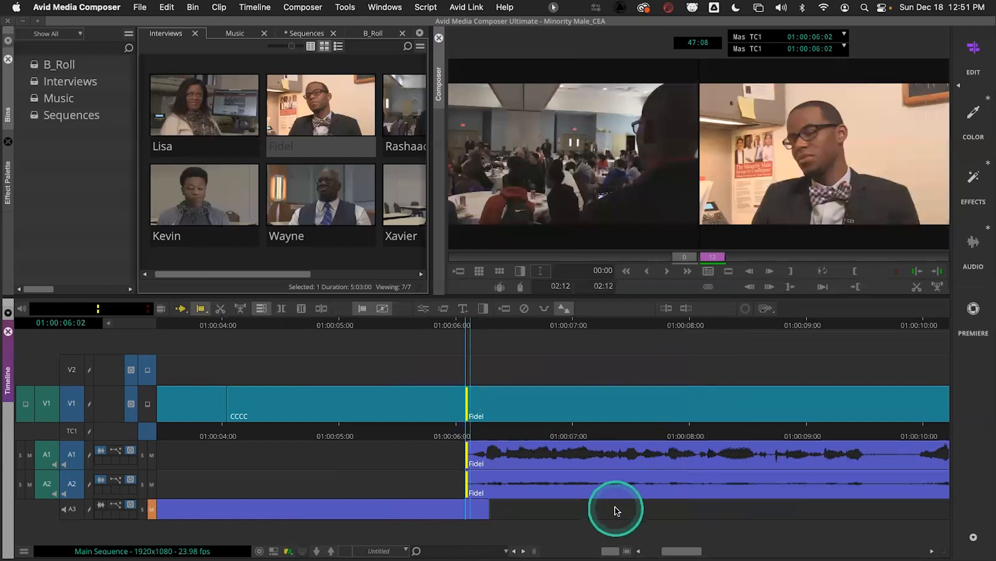
Play and scrub the end of the first interview around the cut to the next speaker to examine where the last word finishes
{"action": "left_click_drag", "start_coordinate": [610, 551], "coordinate": [573, 550]}
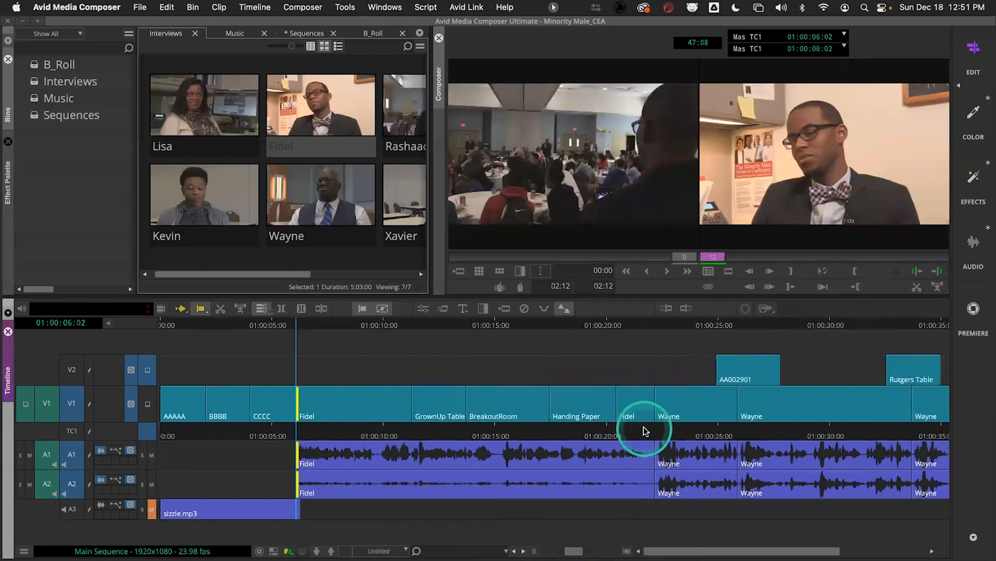
{"action": "left_click", "coordinate": [625, 431]}
{"action": "left_click_drag", "start_coordinate": [614, 432], "coordinate": [599, 433]}
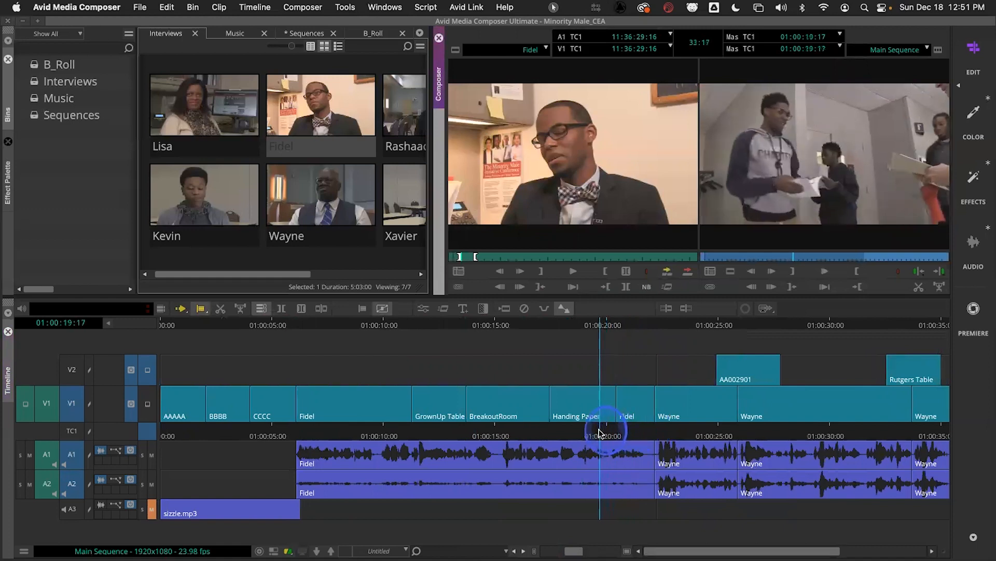
{"action": "key", "text": "space"}
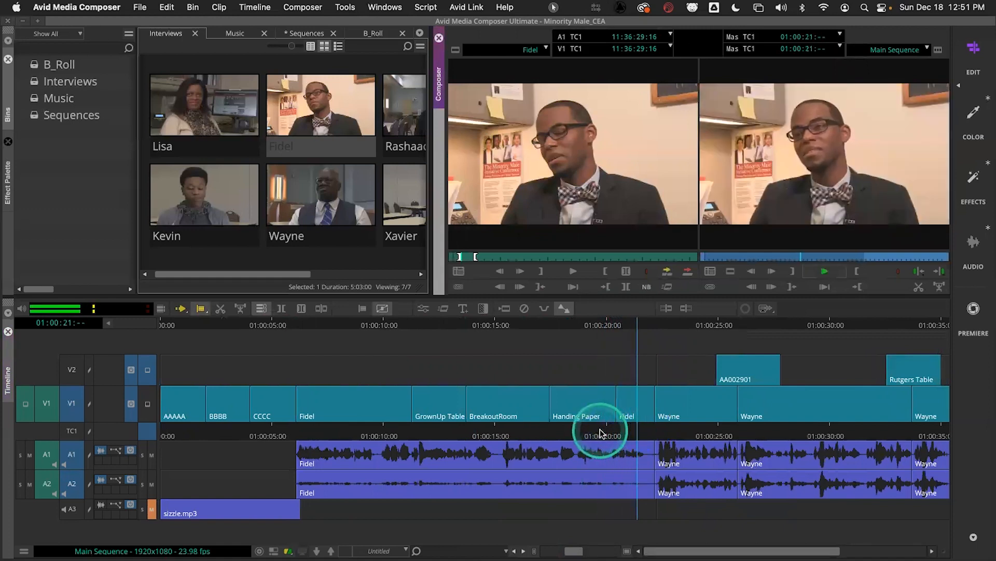
{"action": "left_click_drag", "start_coordinate": [574, 551], "coordinate": [605, 551]}
{"action": "left_click_drag", "start_coordinate": [411, 434], "coordinate": [352, 436]}
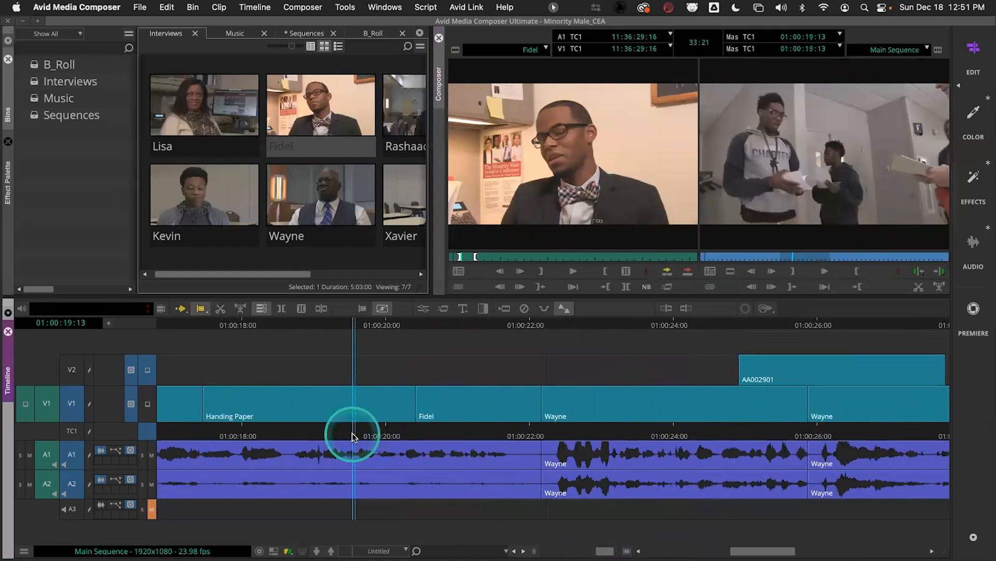
{"action": "key", "text": "space"}
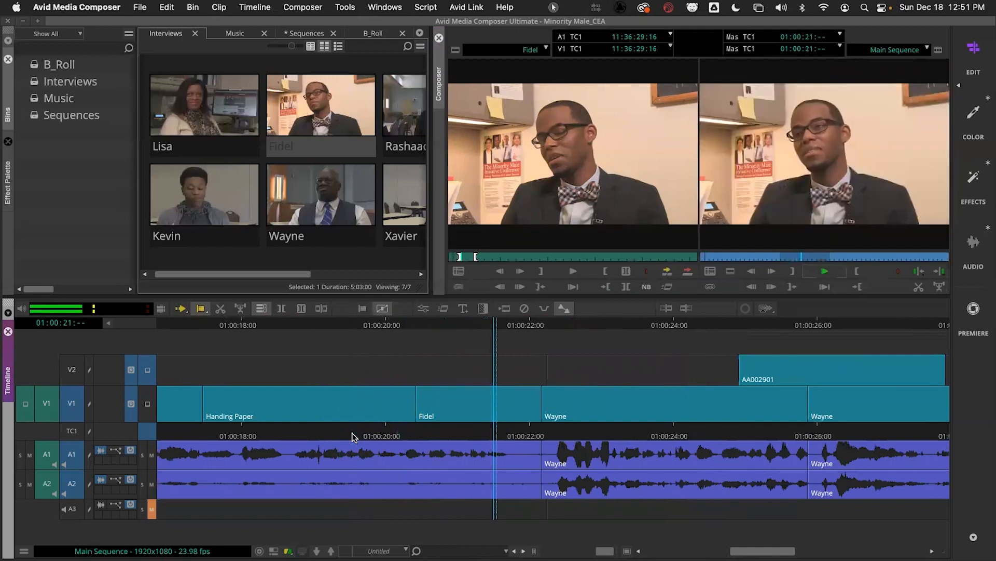
{"action": "left_click", "coordinate": [510, 411]}
{"action": "left_click_drag", "start_coordinate": [502, 425], "coordinate": [461, 427]}
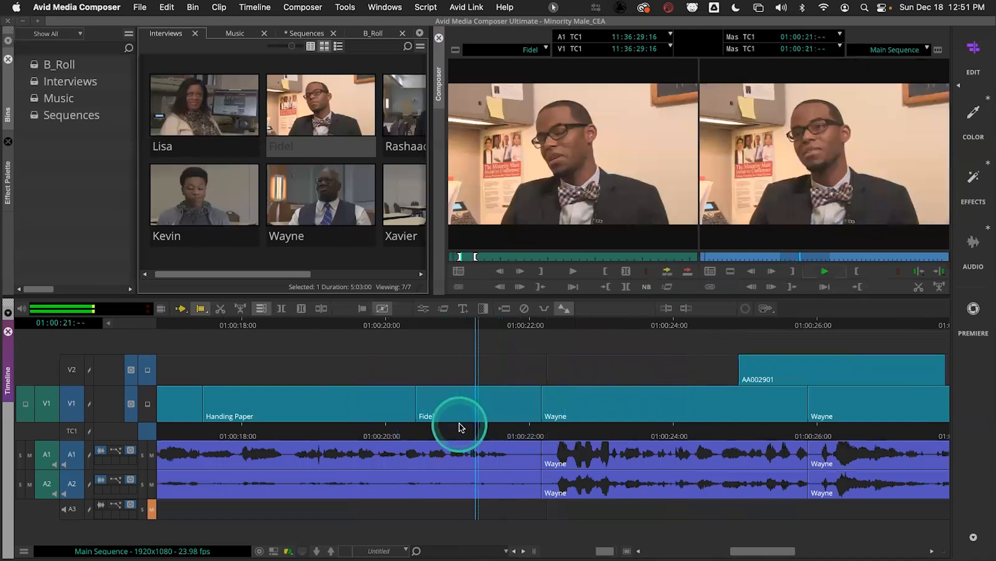
{"action": "left_click", "coordinate": [515, 430]}
{"action": "left_click_drag", "start_coordinate": [532, 429], "coordinate": [518, 427]}
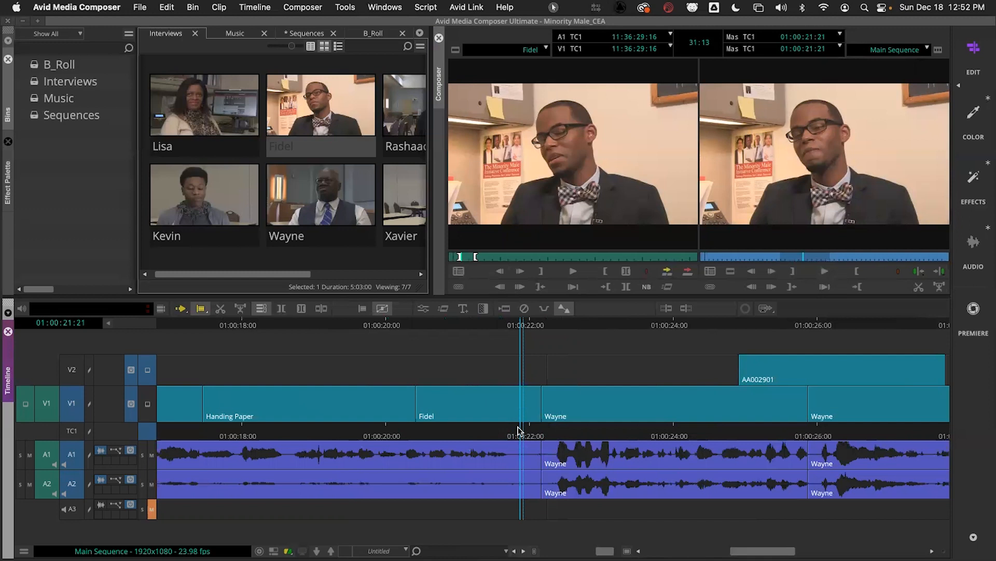
Ripple trim 10 frames off the first interview's end on V1, A1 and A2 at the cut to the next speaker, then play across it
{"action": "left_click", "coordinate": [542, 402]}
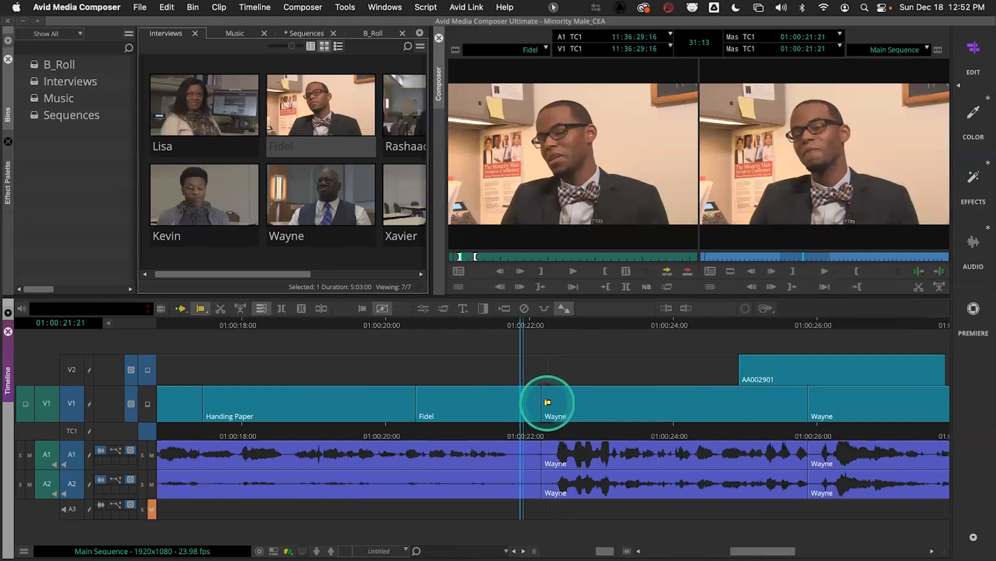
{"action": "left_click", "coordinate": [553, 490]}
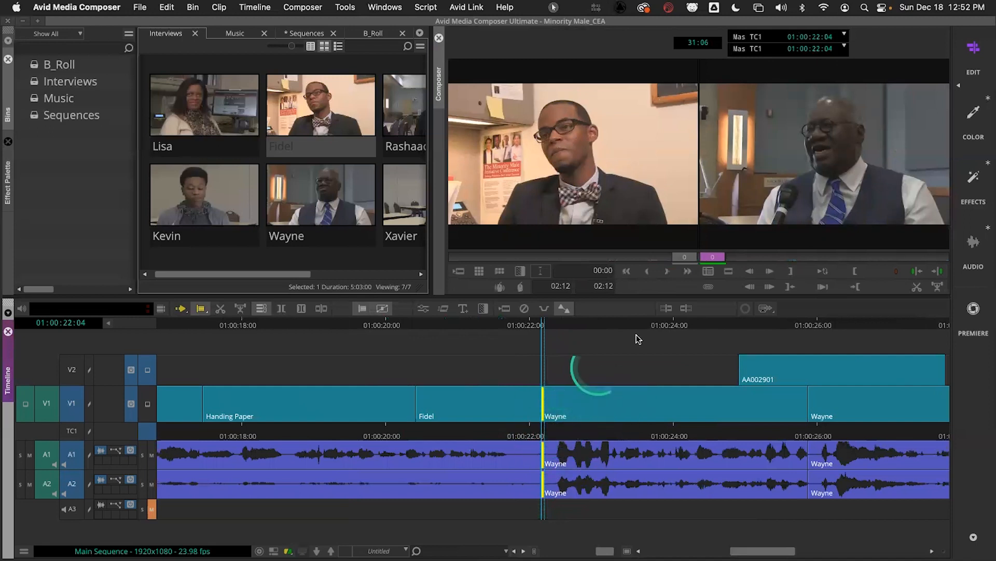
{"action": "left_click", "coordinate": [538, 403]}
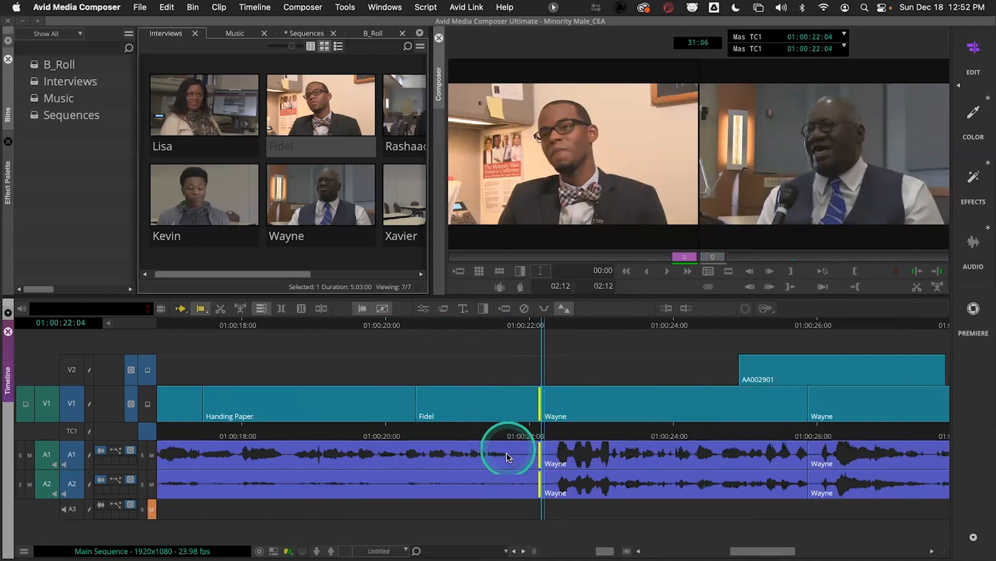
{"action": "left_click_drag", "start_coordinate": [534, 405], "coordinate": [315, 433]}
{"action": "key", "text": "space"}
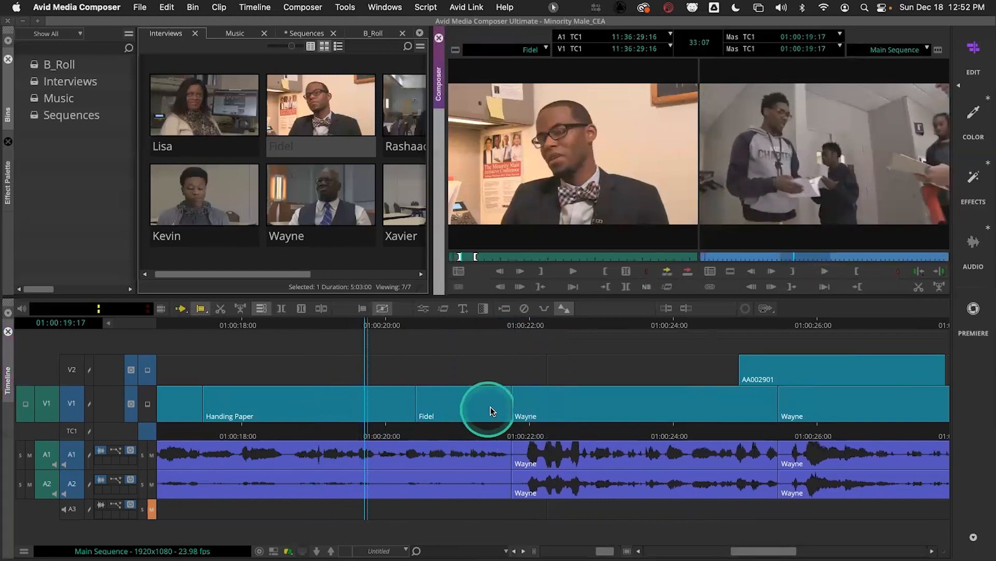
Ripple trim two more frames off the first interview's end, one at a time, replaying the cut after each trim
{"action": "left_click", "coordinate": [507, 403]}
{"action": "key", "text": "comma"}
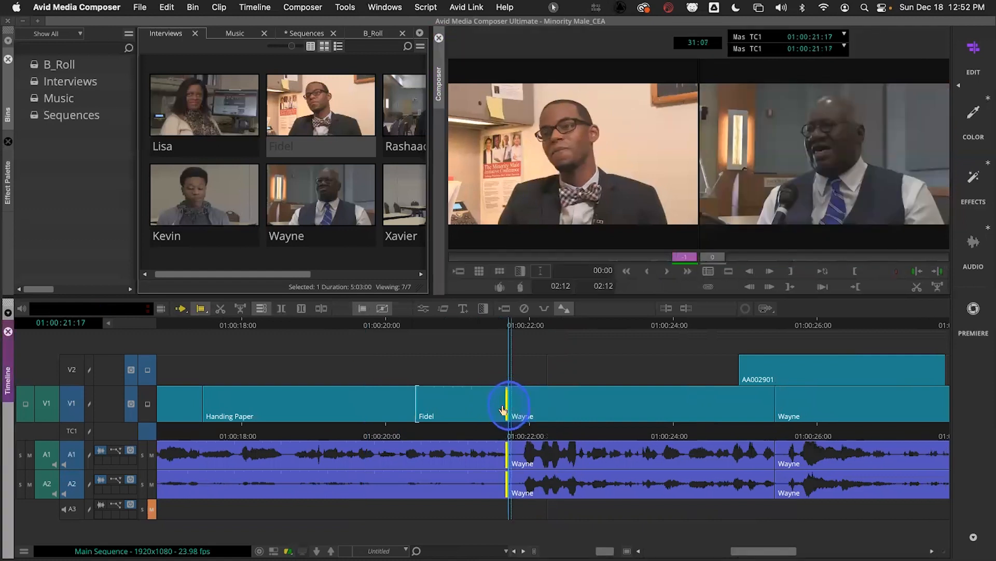
{"action": "left_click", "coordinate": [440, 430]}
{"action": "left_click_drag", "start_coordinate": [408, 438], "coordinate": [333, 434]}
{"action": "key", "text": "space"}
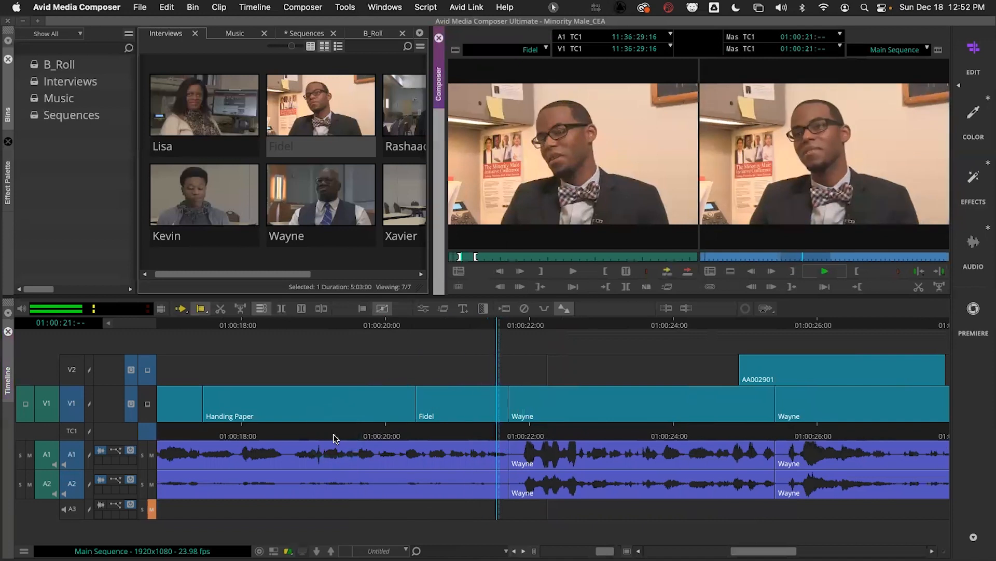
{"action": "left_click_drag", "start_coordinate": [538, 434], "coordinate": [307, 413]}
{"action": "key", "text": "space"}
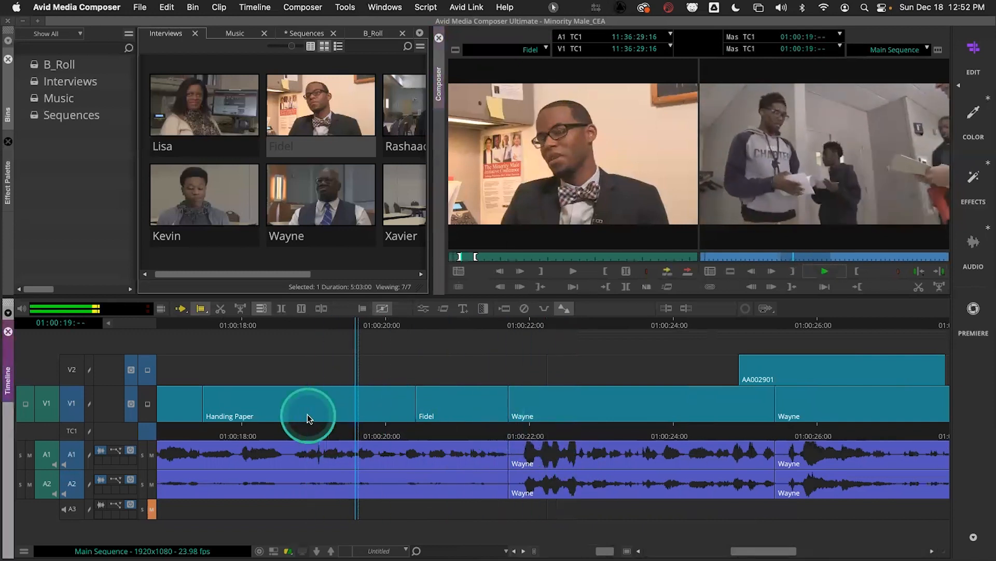
{"action": "left_click_drag", "start_coordinate": [507, 400], "coordinate": [500, 406]}
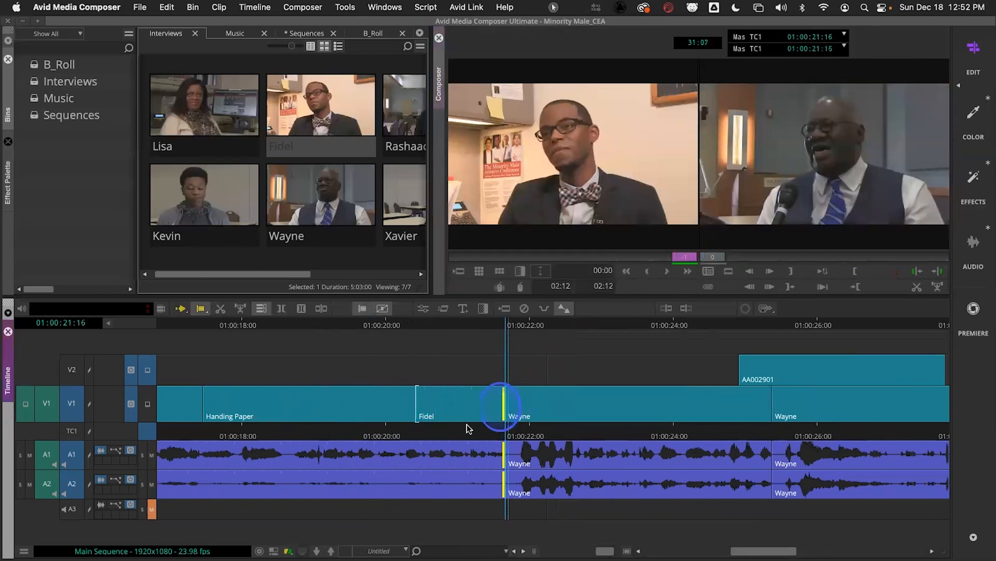
{"action": "left_click", "coordinate": [338, 430]}
{"action": "key", "text": "space"}
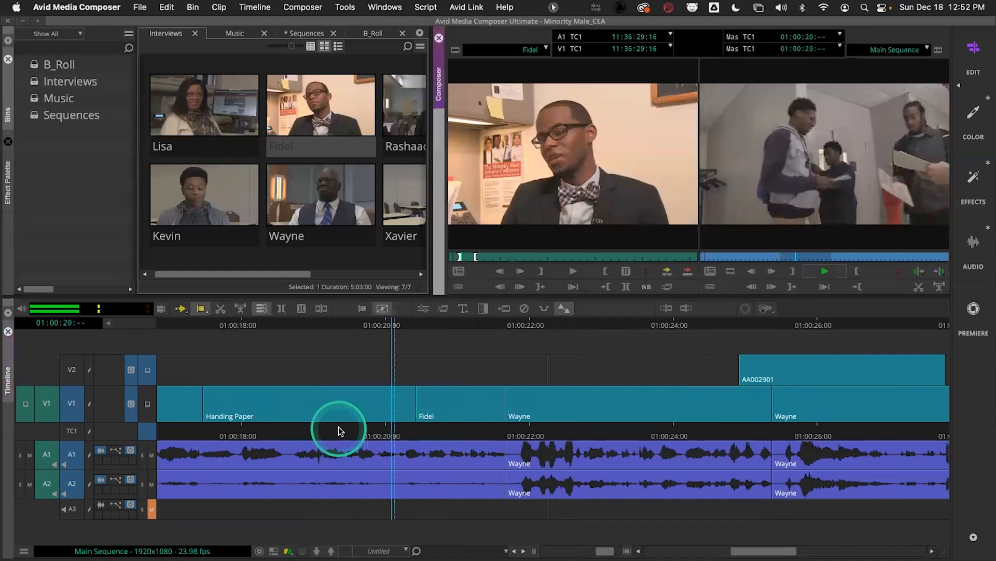
Try trimming 10 further frames off the first interview's end, review the cut in looped playback and undo the trim
{"action": "left_click_drag", "start_coordinate": [501, 401], "coordinate": [468, 419]}
{"action": "key", "text": "space"}
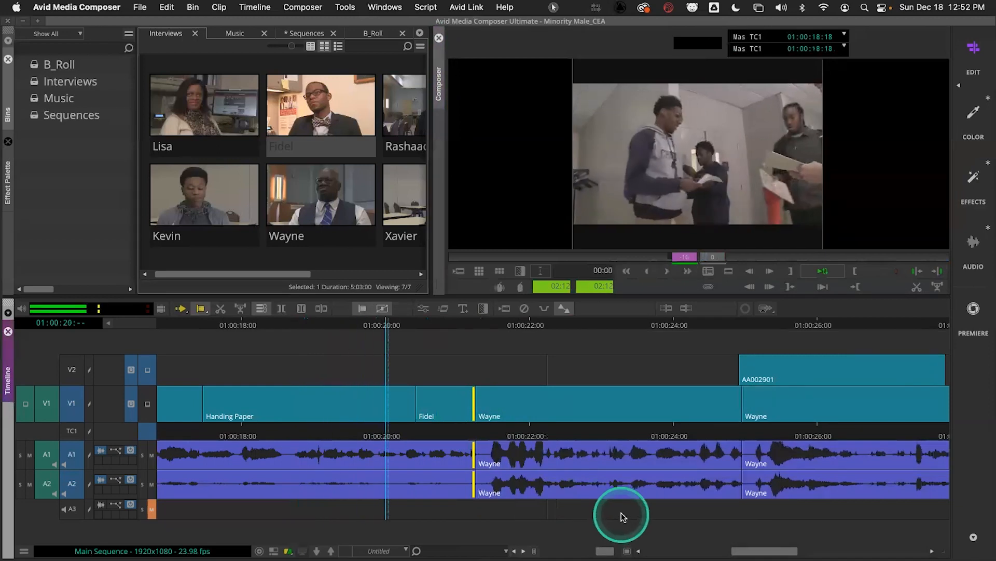
{"action": "key", "text": "space"}
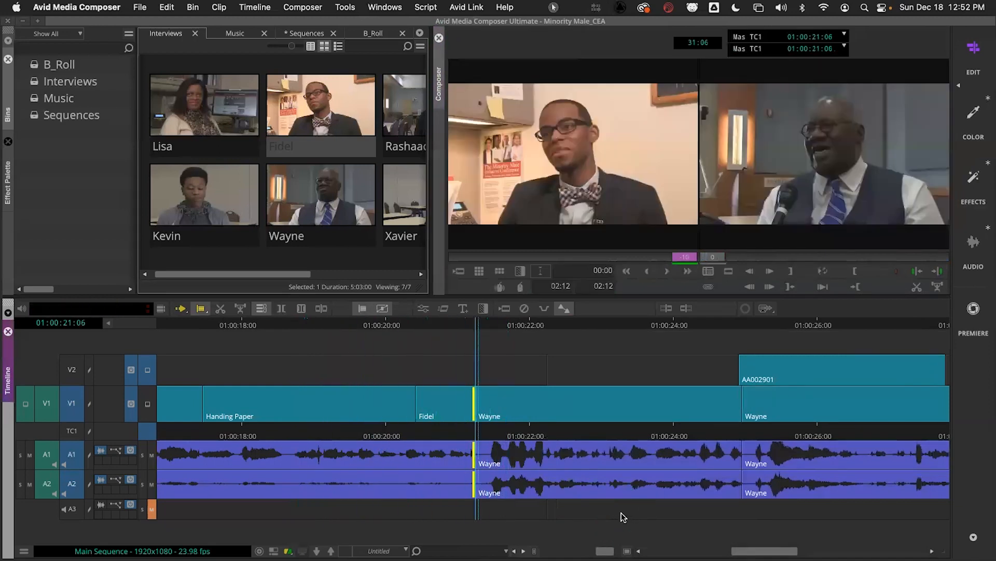
{"action": "key", "text": "super+z"}
Replay the end of the first interview through the cut to check the last word and the next speaker's opening
{"action": "left_click_drag", "start_coordinate": [534, 455], "coordinate": [389, 434]}
{"action": "left_click", "coordinate": [358, 438]}
{"action": "key", "text": "space"}
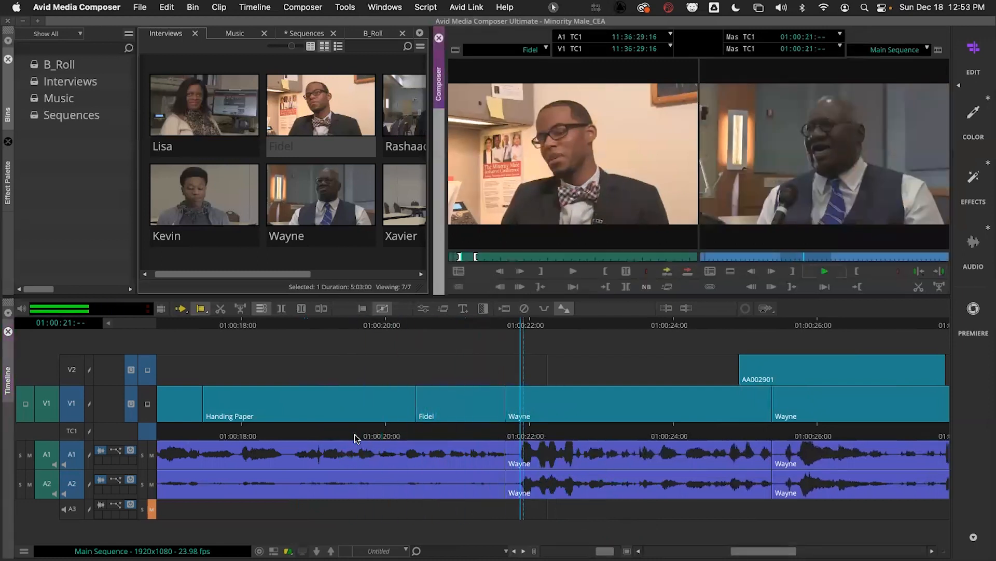
{"action": "key", "text": "space"}
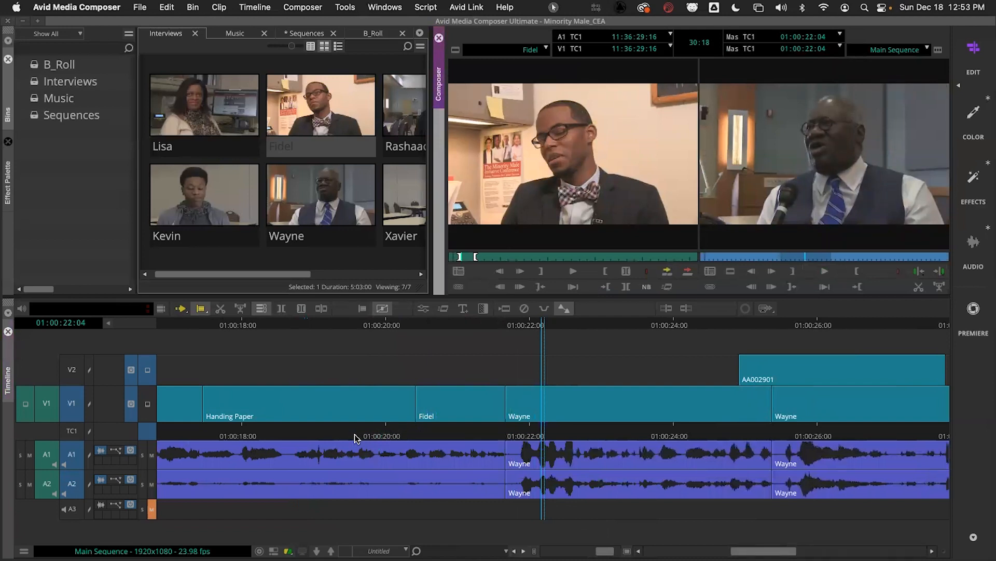
{"action": "left_click", "coordinate": [354, 434]}
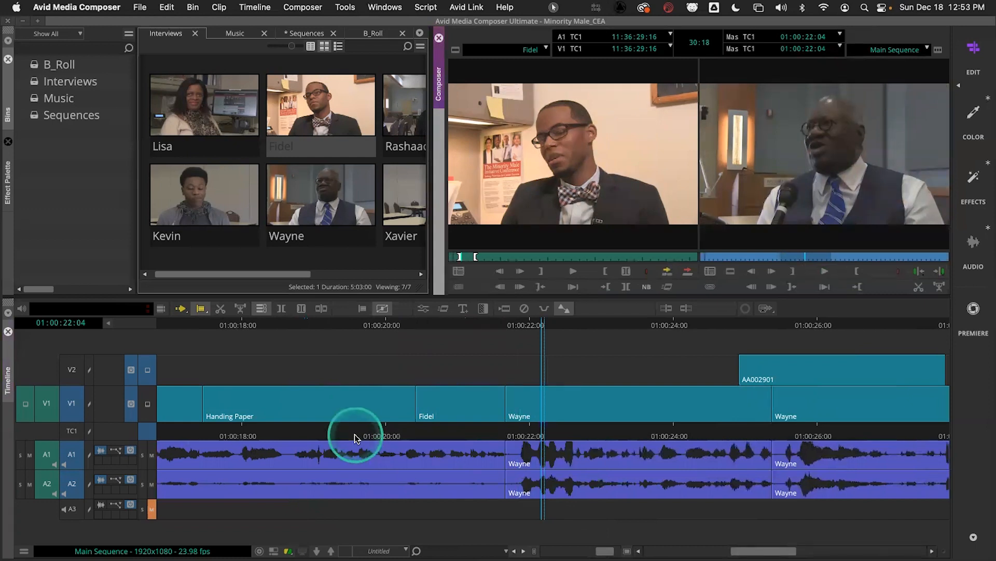
{"action": "left_click_drag", "start_coordinate": [354, 434], "coordinate": [316, 434]}
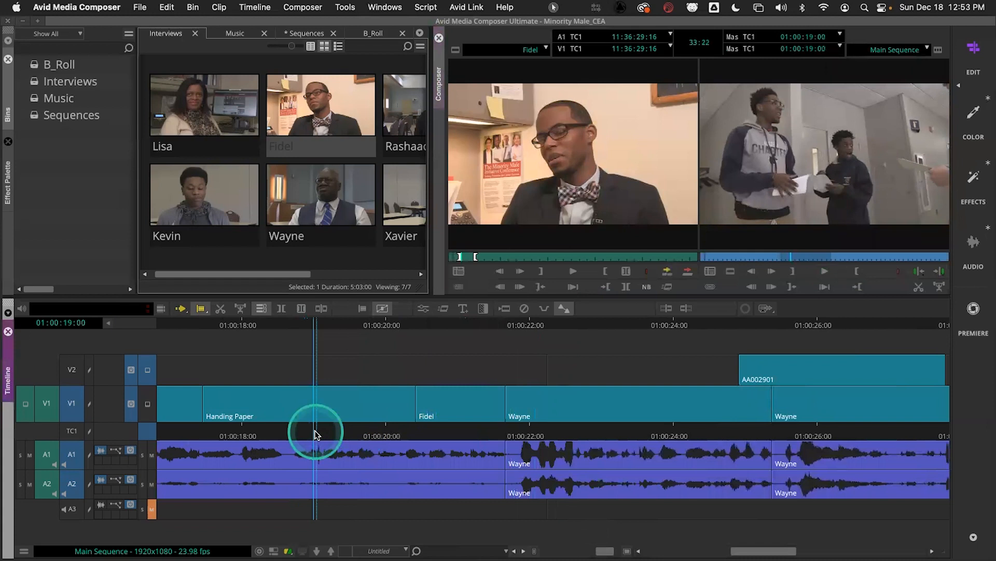
{"action": "key", "text": "space"}
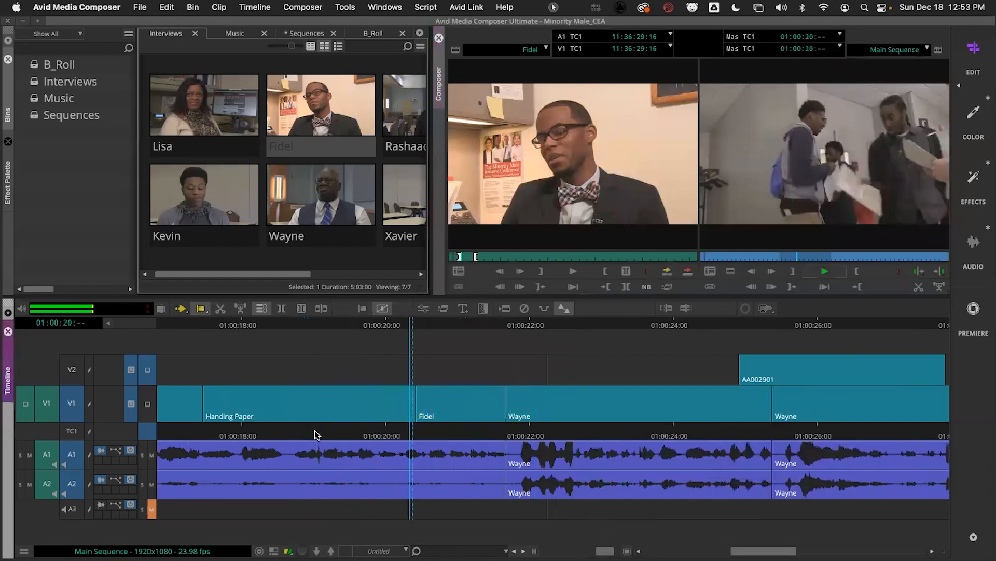
{"action": "key", "text": "space"}
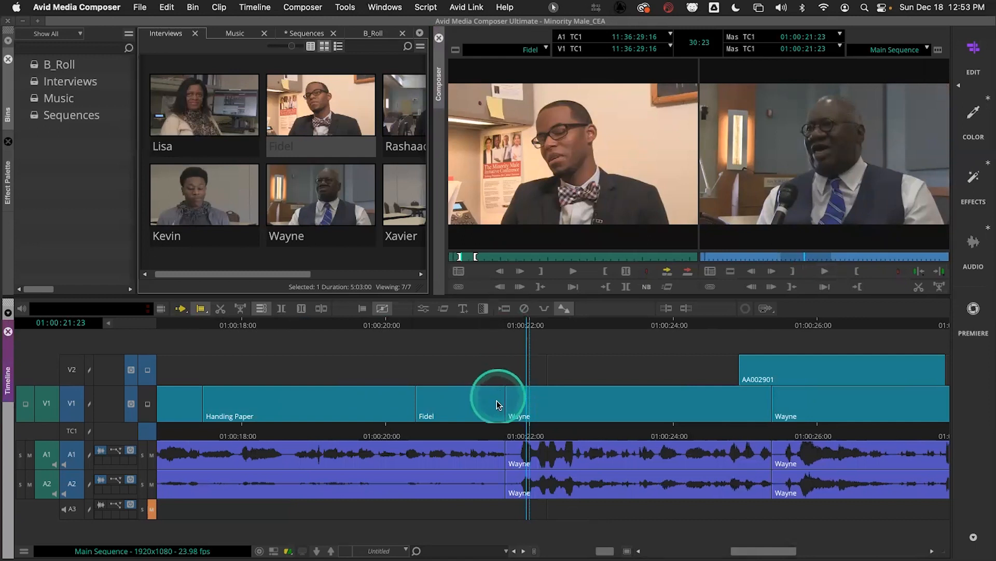
Select the first interview's outgoing side on V1, A1 and A2, extend it by 31 frames and review the cut in looped playback
{"action": "left_click", "coordinate": [485, 413]}
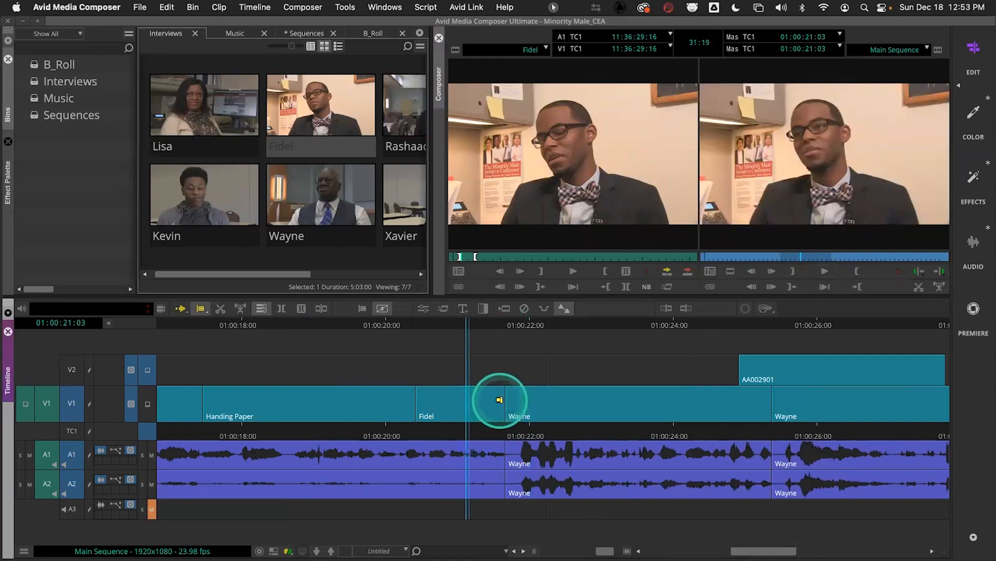
{"action": "left_click", "coordinate": [499, 399]}
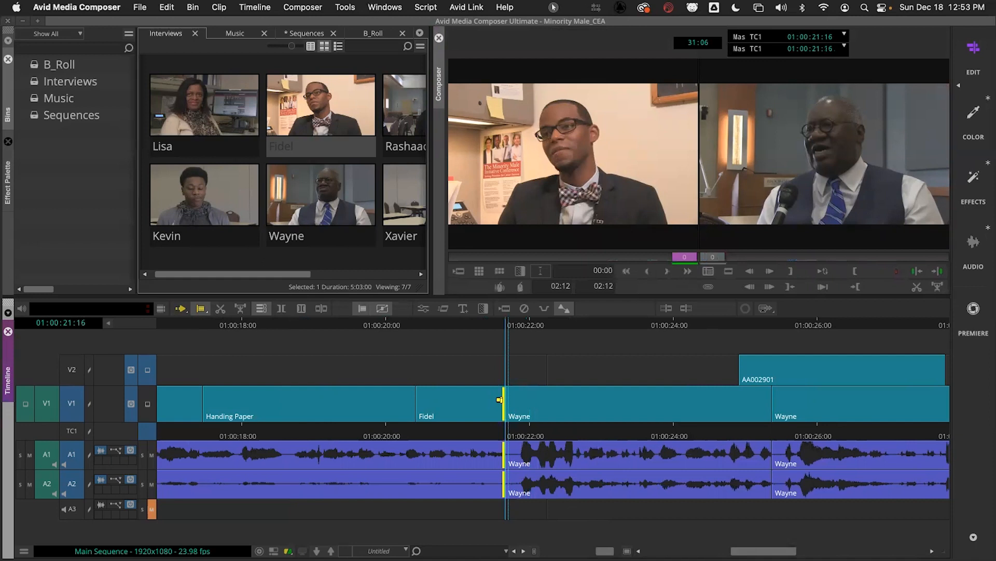
{"action": "left_click", "coordinate": [499, 399]}
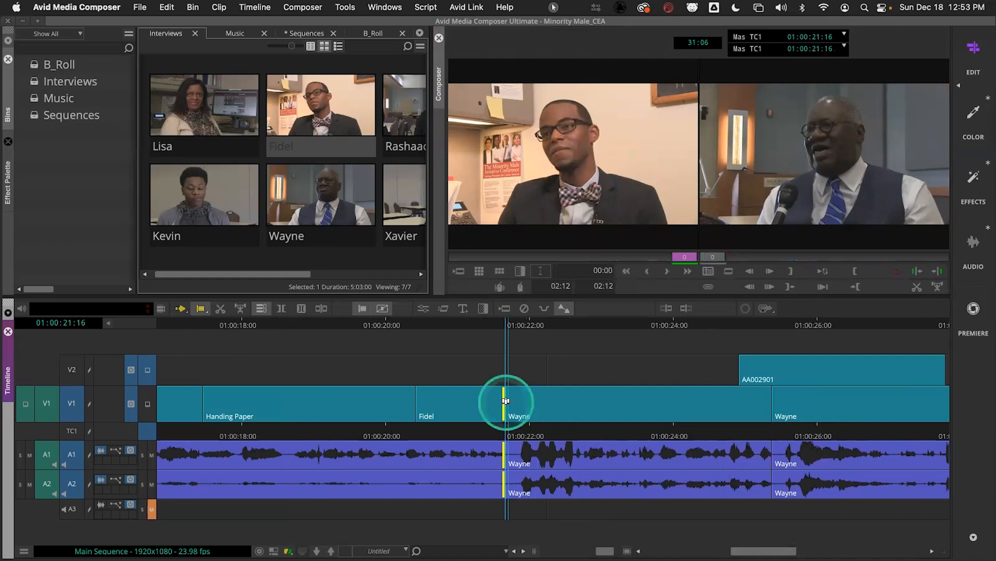
{"action": "left_click", "coordinate": [499, 400]}
{"action": "left_click", "coordinate": [499, 400]}
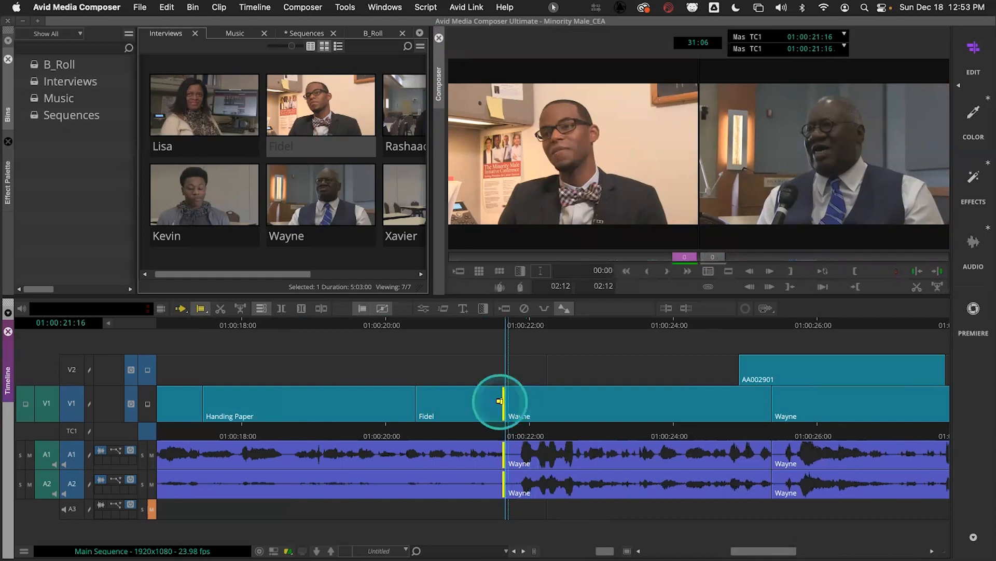
{"action": "left_click_drag", "start_coordinate": [500, 401], "coordinate": [596, 414]}
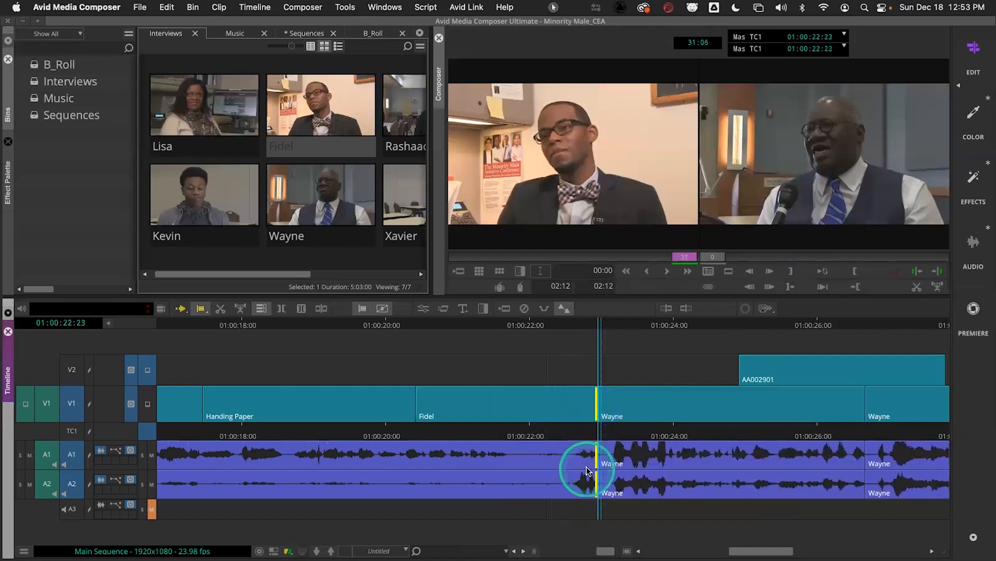
{"action": "key", "text": "space"}
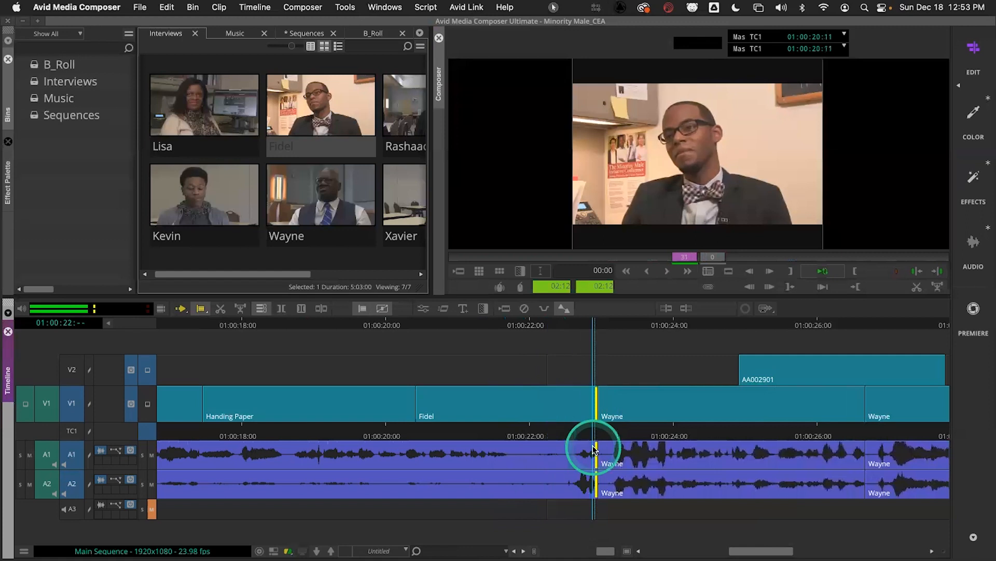
{"action": "key", "text": "space"}
Ripple trim the extended interview end back by 10 frames and listen to the pause at the cut in looped playback
{"action": "left_click_drag", "start_coordinate": [593, 402], "coordinate": [566, 415]}
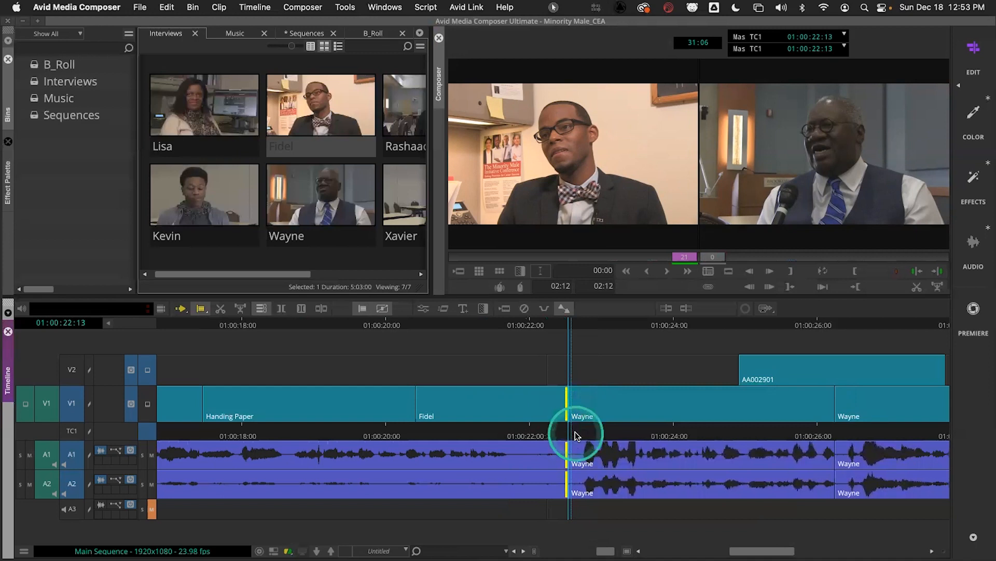
{"action": "key", "text": "space"}
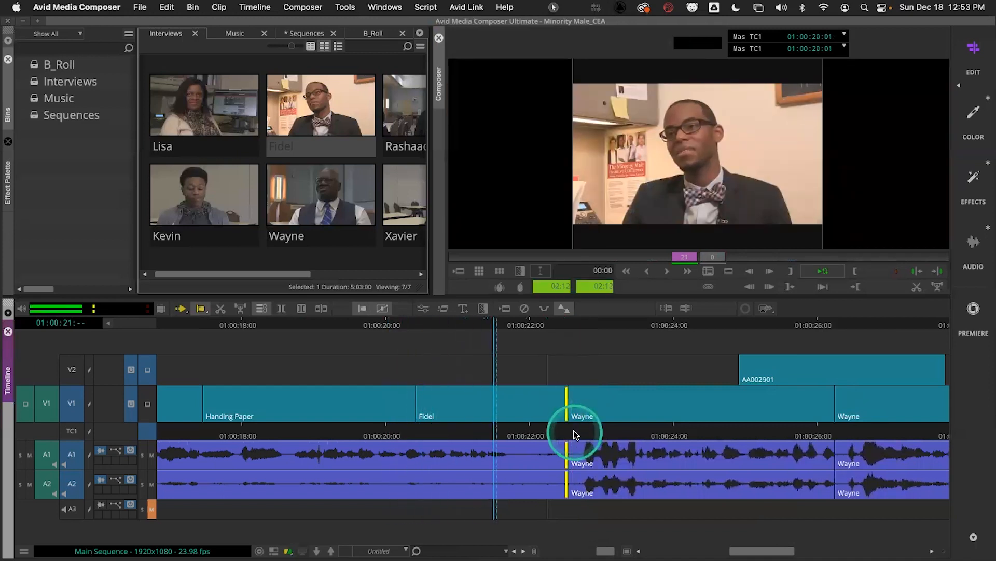
{"action": "left_click", "coordinate": [571, 433]}
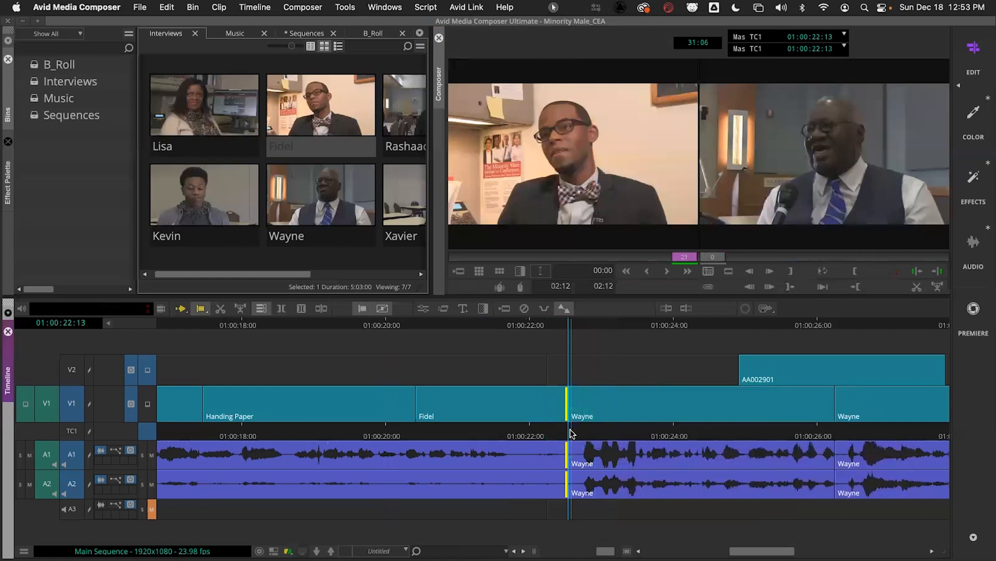
{"action": "key", "text": "space"}
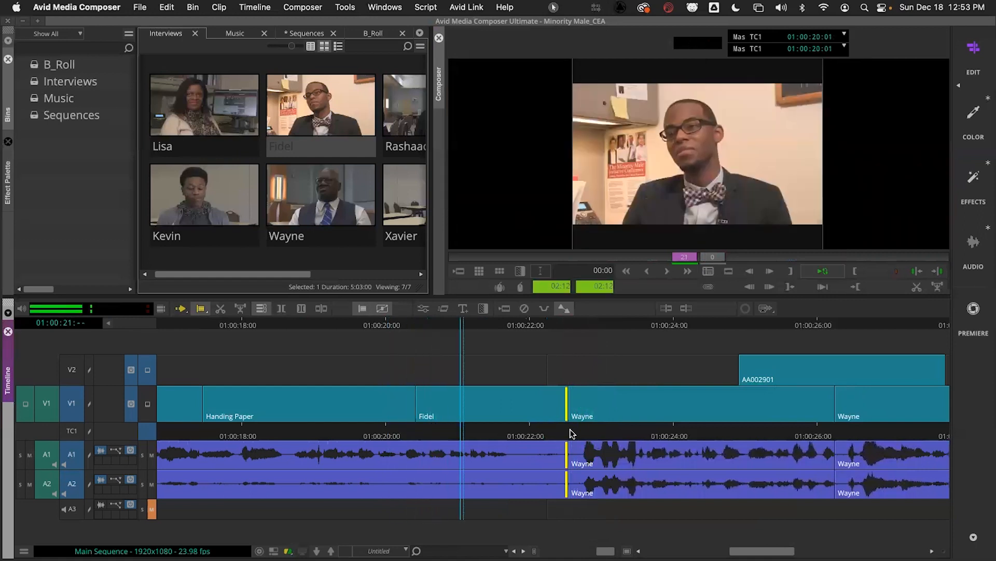
{"action": "key", "text": "space"}
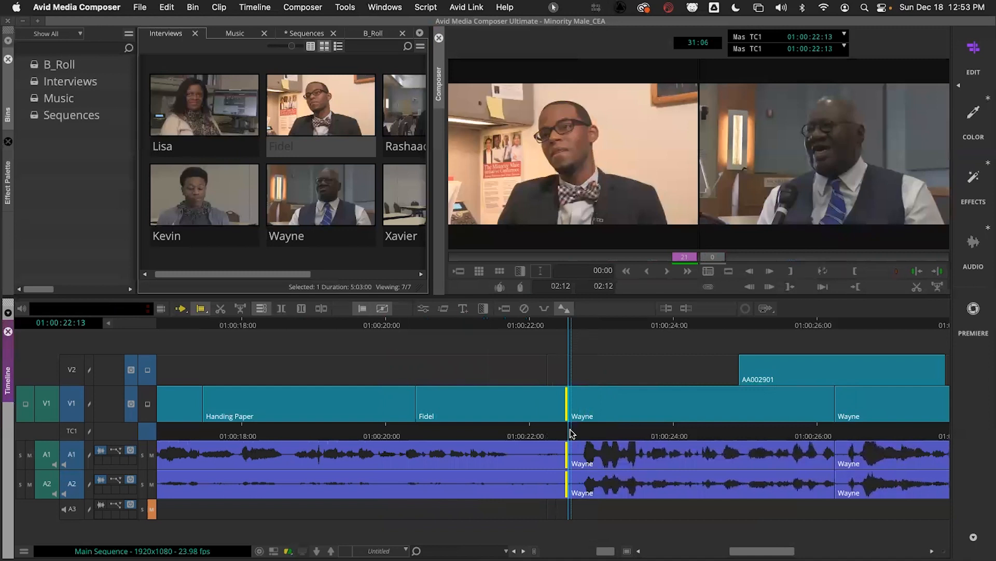
Ripple trim another 11 frames off the first interview's end and loop playback around the cut
{"action": "left_click", "coordinate": [565, 401]}
{"action": "left_click_drag", "start_coordinate": [562, 397], "coordinate": [529, 404]}
{"action": "key", "text": "space"}
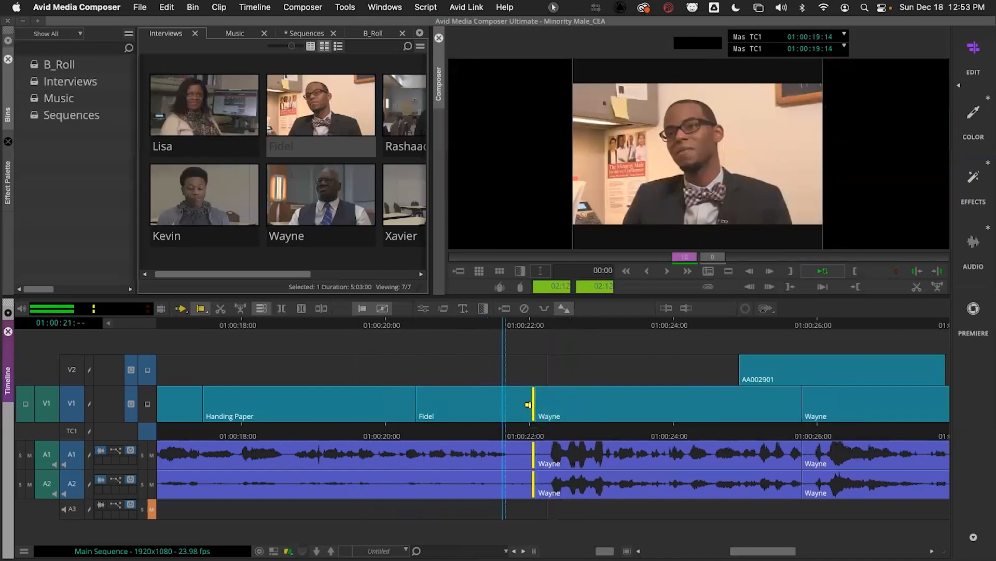
{"action": "key", "text": "space"}
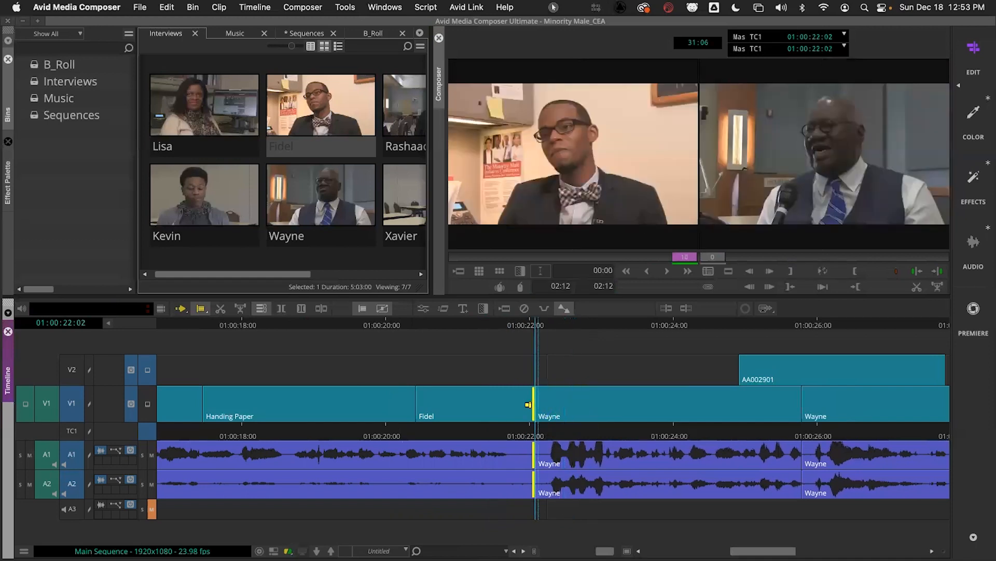
Lengthen the first interview's end by 5 frames, then shorten it by 11 frames, looping playback after each trim
{"action": "left_click_drag", "start_coordinate": [528, 405], "coordinate": [542, 407]}
{"action": "key", "text": "space"}
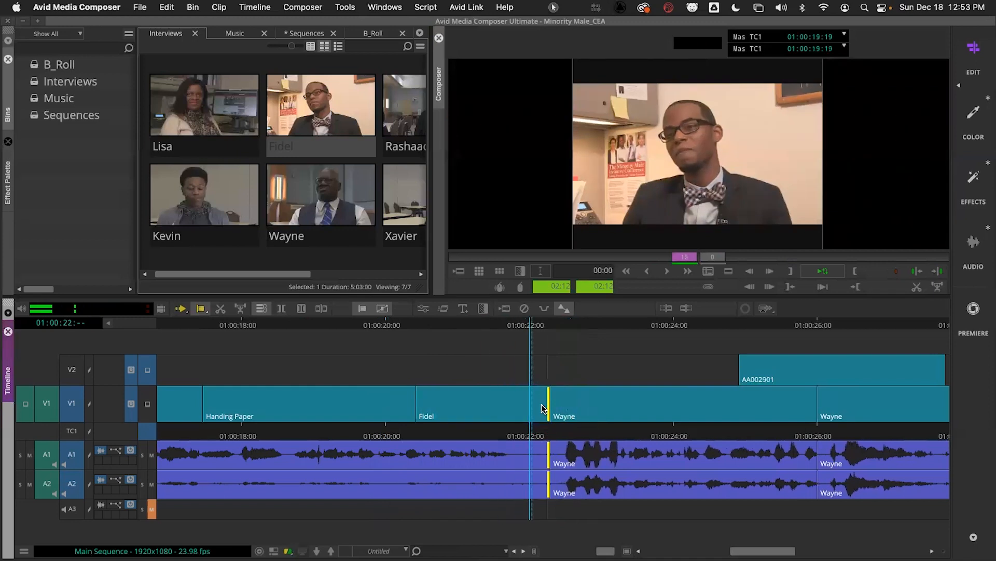
{"action": "left_click_drag", "start_coordinate": [541, 407], "coordinate": [510, 414]}
{"action": "key", "text": "space"}
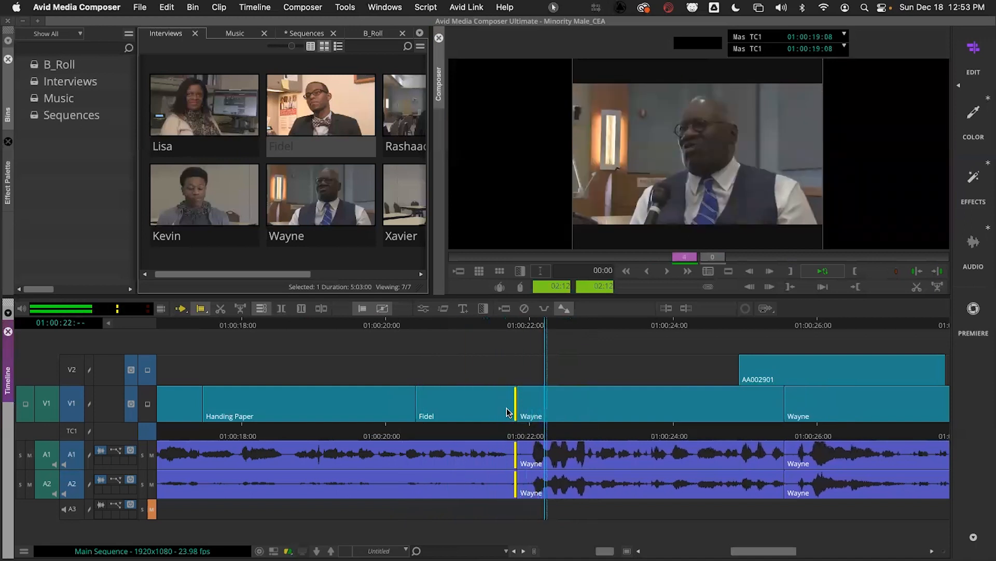
{"action": "key", "text": "space"}
Extend the first interview's end by 3 frames, review the cut in looped playback and trim 1 frame back off
{"action": "mouse_move", "coordinate": [512, 409]}
{"action": "left_mouse_down"}
{"action": "mouse_move", "coordinate": [530, 407]}
{"action": "mouse_move", "coordinate": [521, 410]}
{"action": "left_mouse_up"}
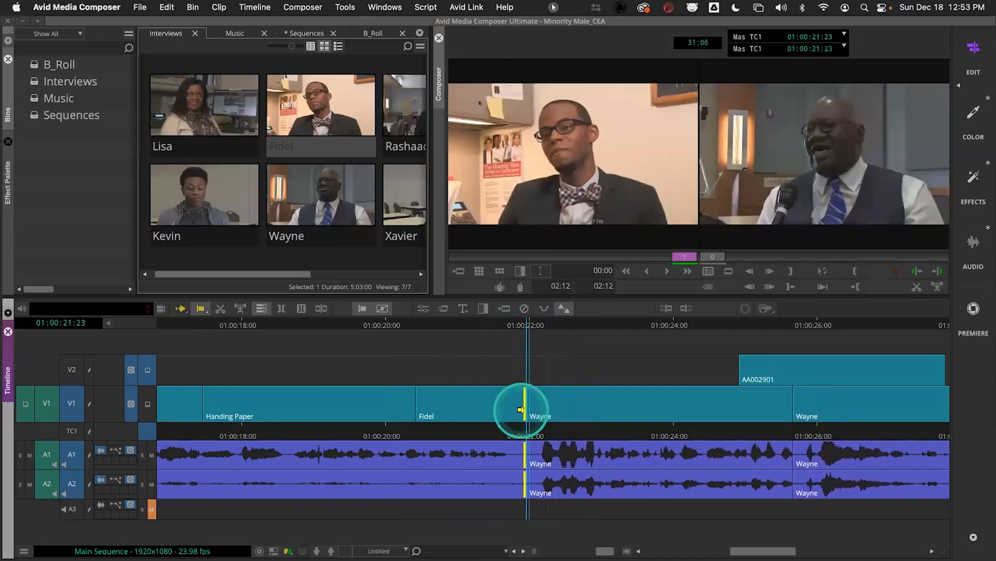
{"action": "key", "text": "space"}
{"action": "key", "text": "space"}
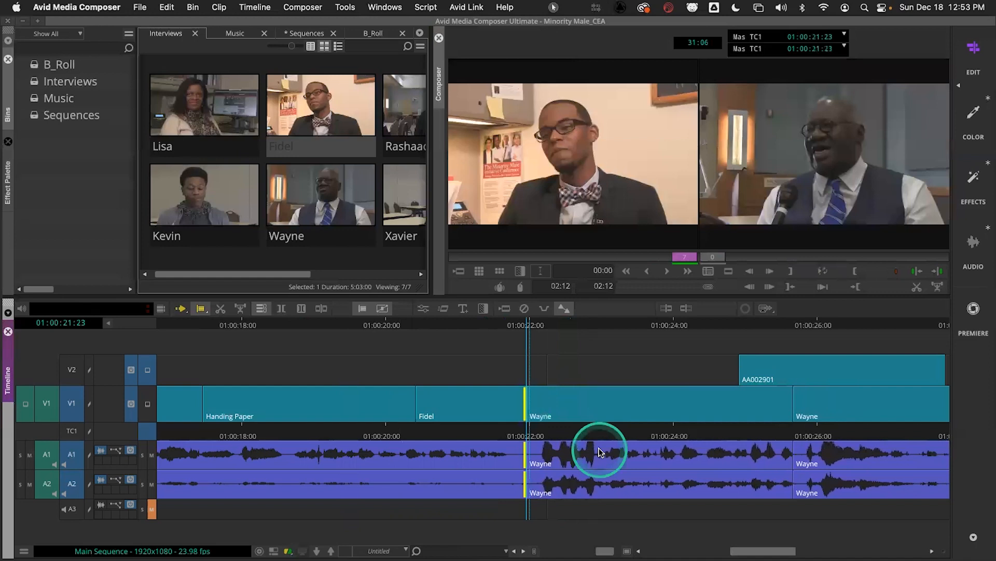
{"action": "left_click_drag", "start_coordinate": [525, 407], "coordinate": [518, 403]}
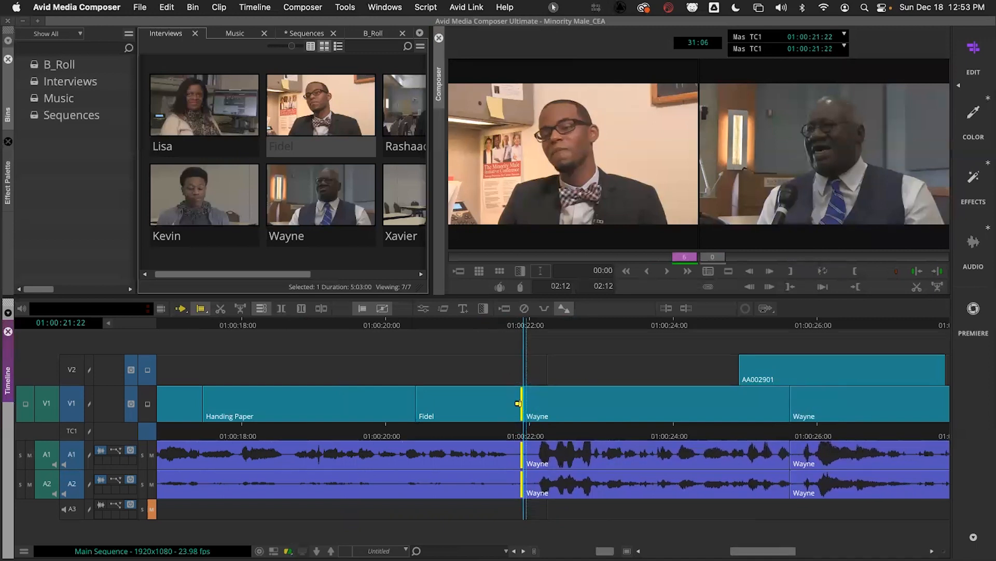
Review the cut in looped playback, then extend the first interview's end by 5 frames and listen to the pause again
{"action": "key", "text": "space"}
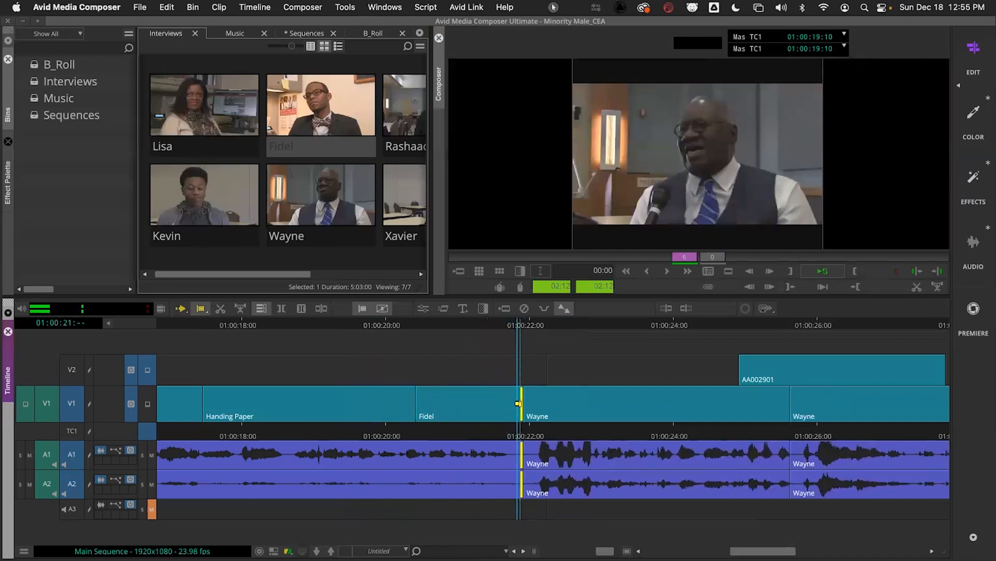
{"action": "key", "text": "space"}
{"action": "left_click_drag", "start_coordinate": [520, 403], "coordinate": [532, 401]}
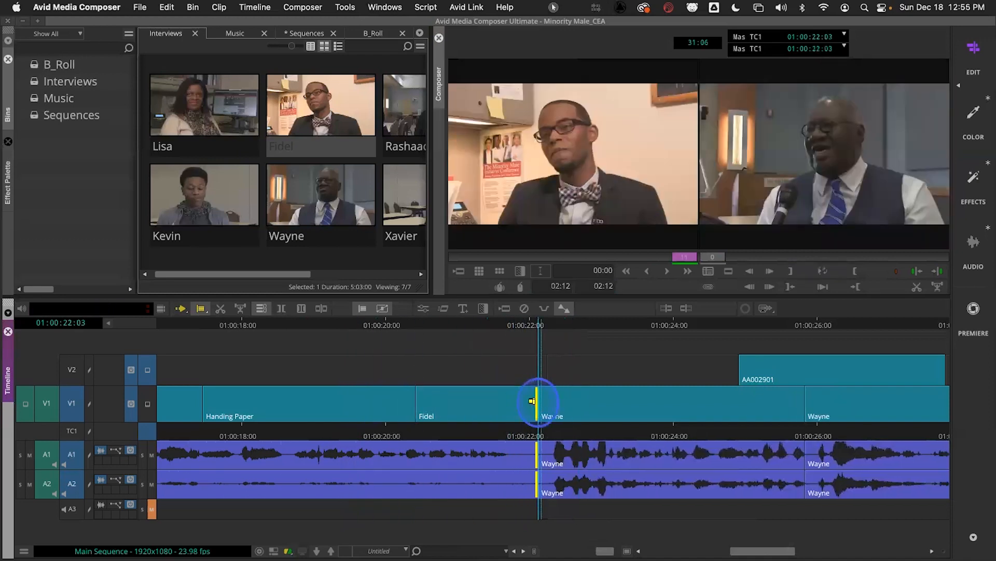
{"action": "key", "text": "space"}
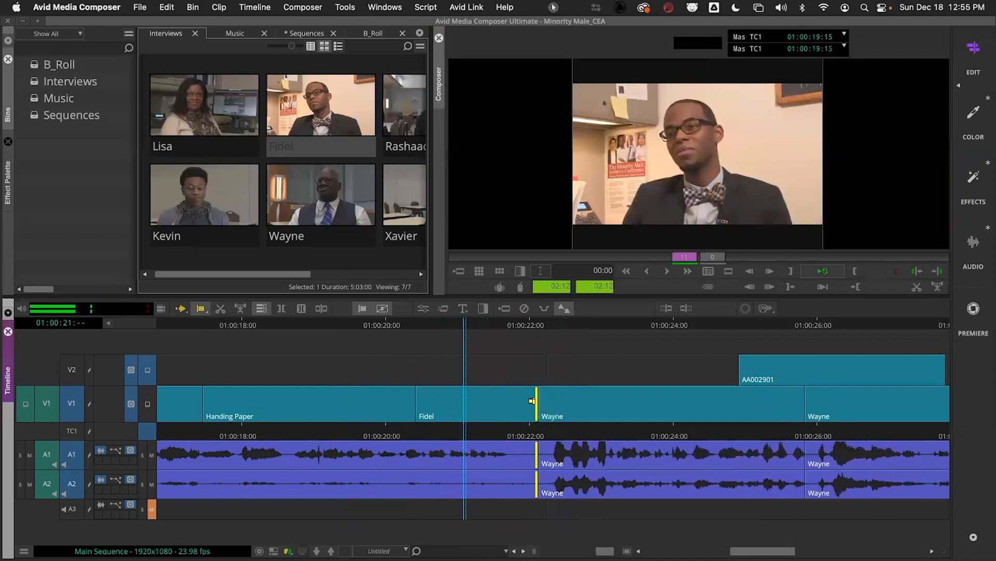
{"action": "key", "text": "space"}
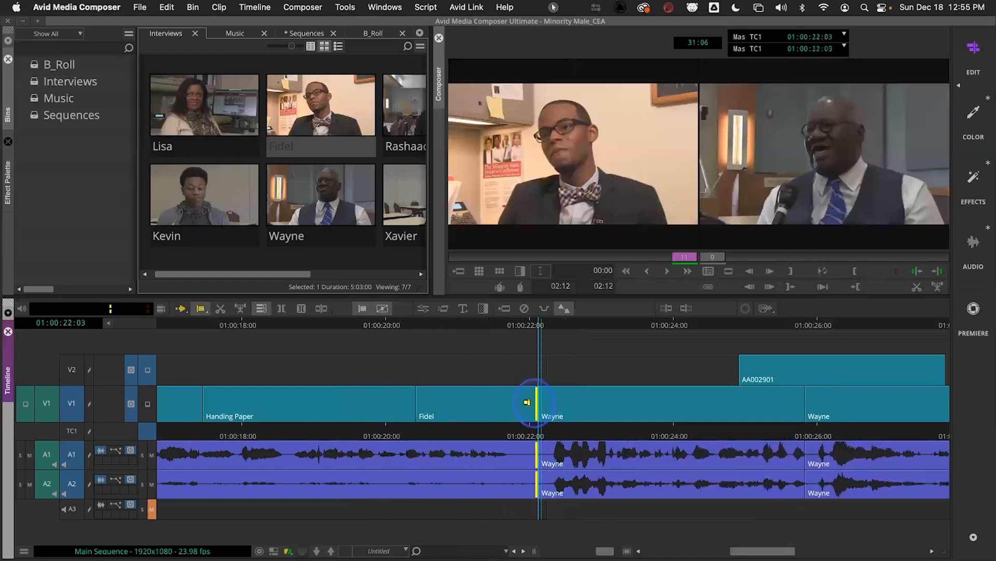
Trim 4 frames off the first interview's end, then extend it by 2 frames, looping playback after each trim
{"action": "left_click_drag", "start_coordinate": [527, 402], "coordinate": [521, 403]}
{"action": "key", "text": "space"}
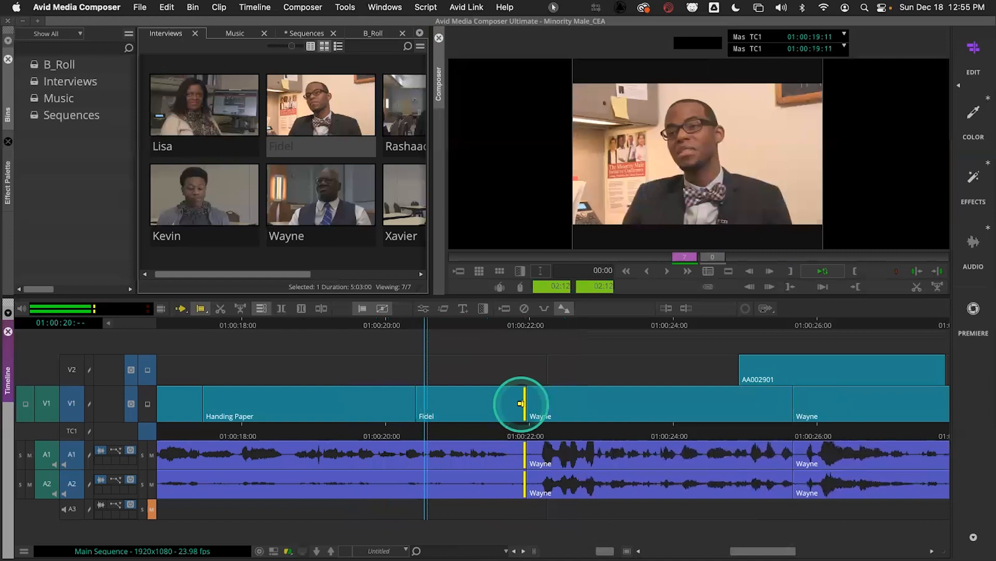
{"action": "key", "text": "space"}
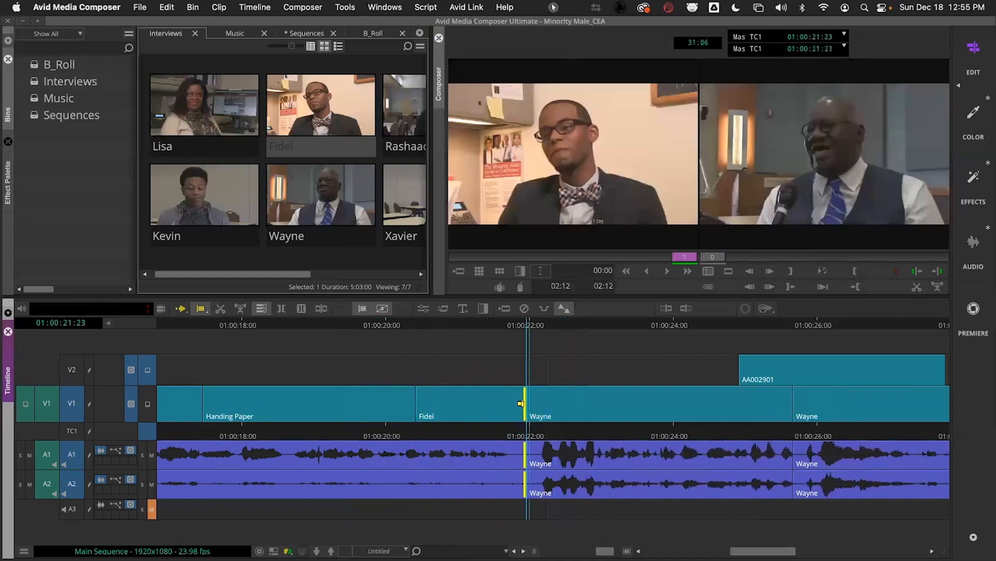
{"action": "left_click_drag", "start_coordinate": [523, 402], "coordinate": [525, 400]}
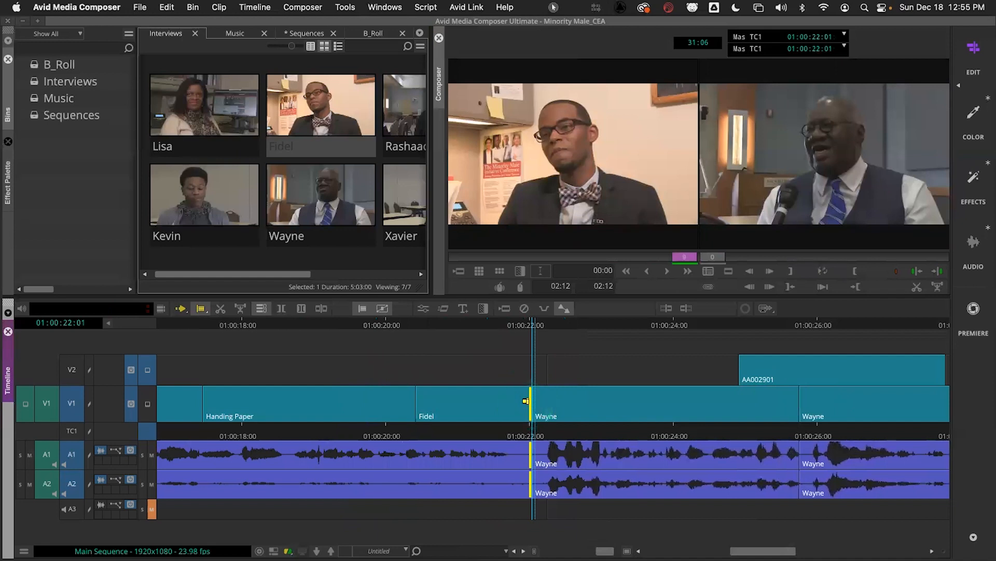
{"action": "key", "text": "space"}
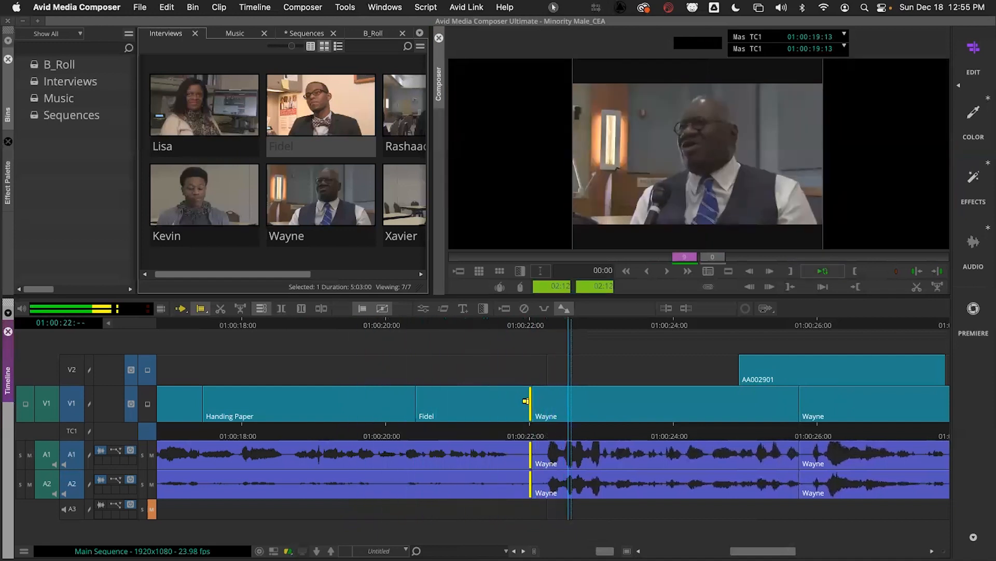
{"action": "key", "text": "space"}
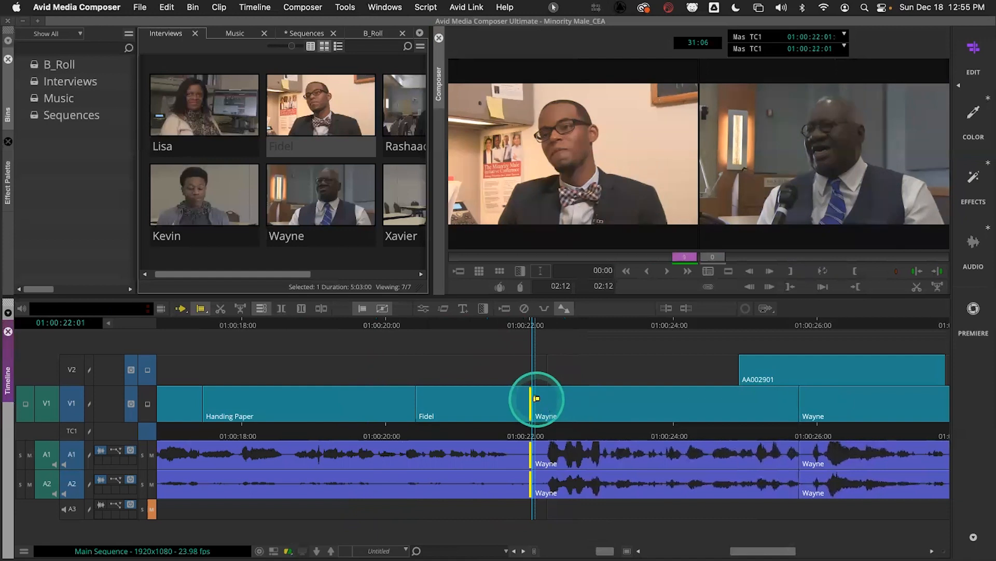
Select the second interview's start for ripple trimming and listen repeatedly to how its speech begins after the cut
{"action": "left_click", "coordinate": [536, 398]}
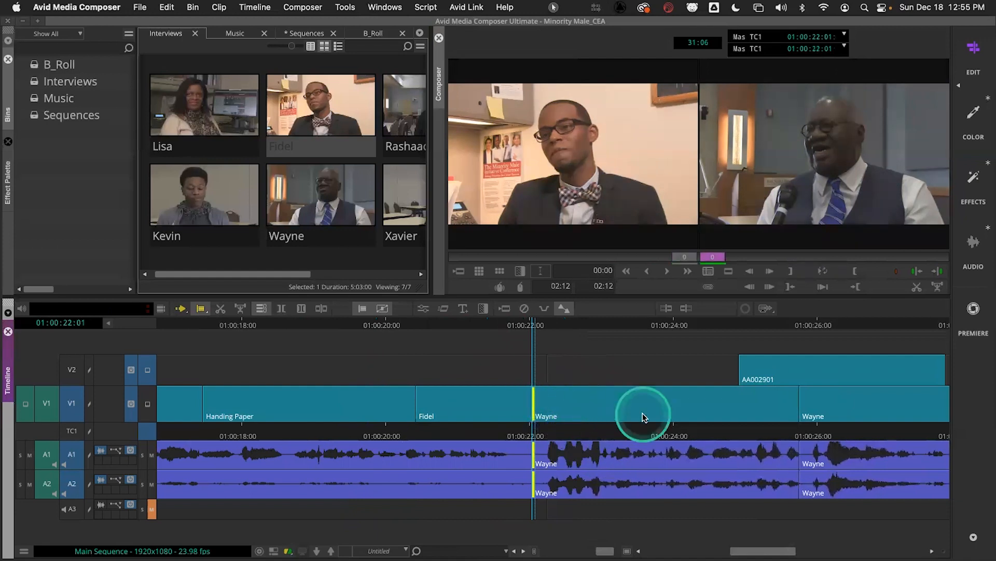
{"action": "key", "text": "space"}
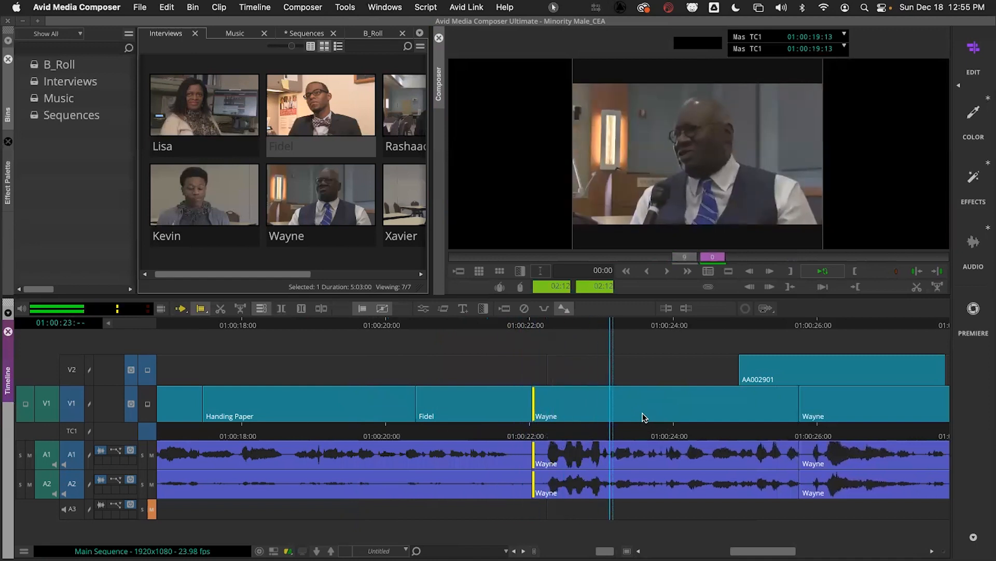
{"action": "key", "text": "space"}
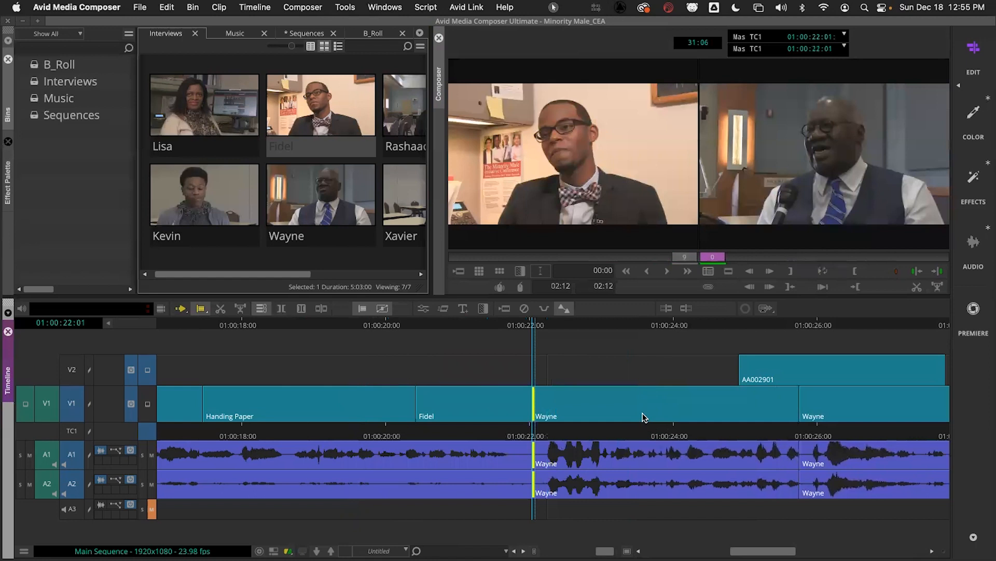
{"action": "key", "text": "space"}
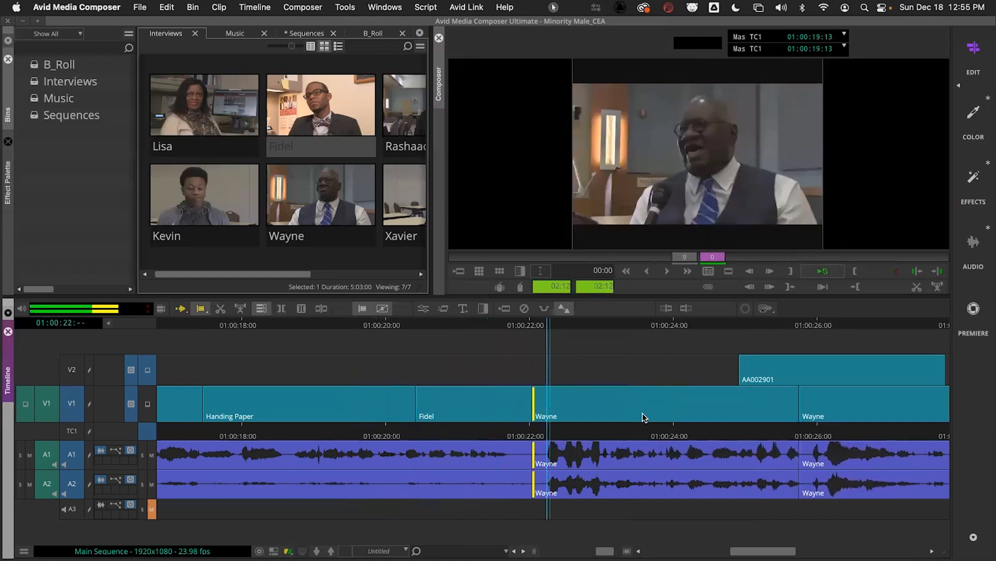
{"action": "key", "text": "space"}
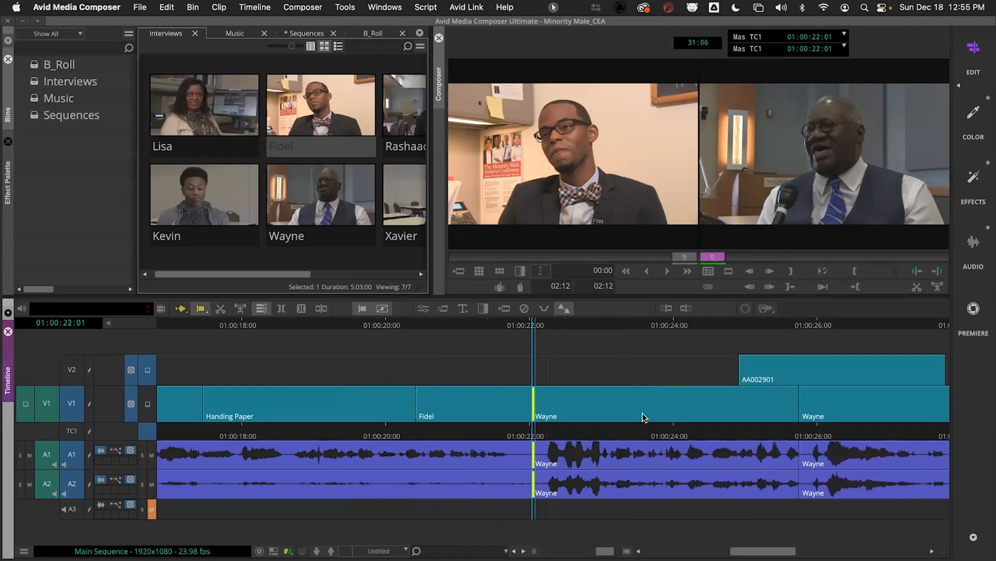
{"action": "key", "text": "space"}
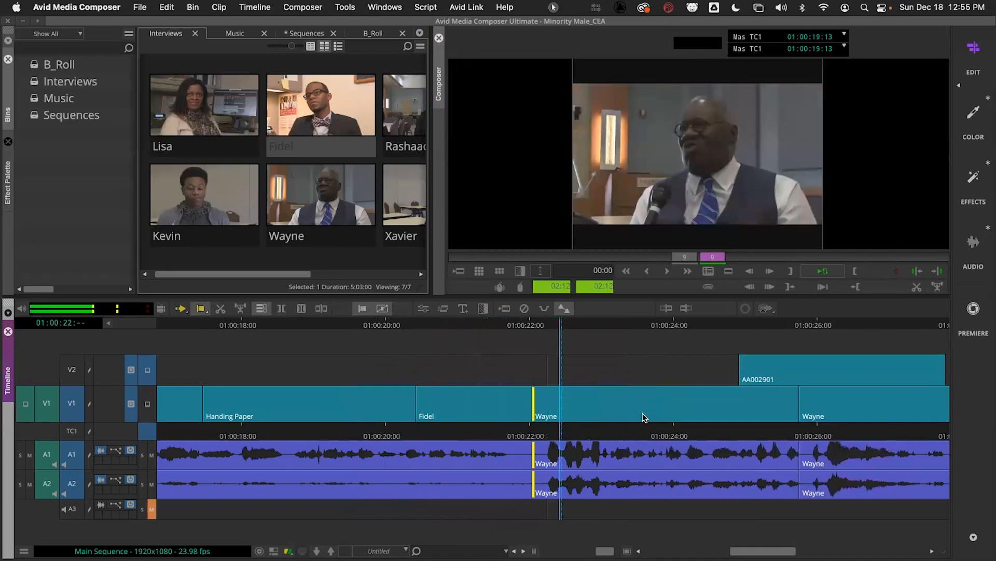
{"action": "key", "text": "space"}
Ripple trim 9 frames and then 1 more frame off the second interview's start, looping playback around the cut after each trim
{"action": "left_click", "coordinate": [625, 451]}
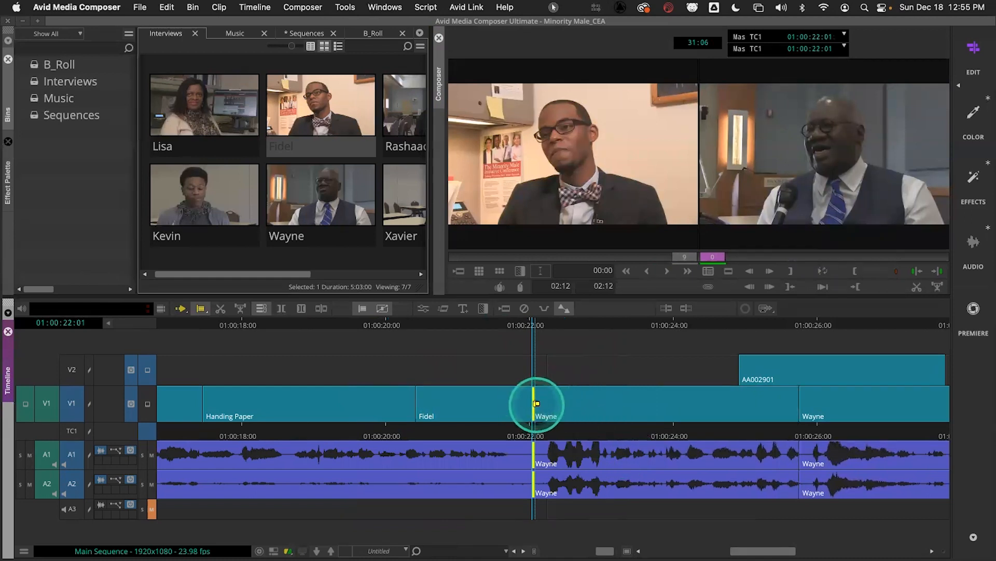
{"action": "left_click_drag", "start_coordinate": [537, 404], "coordinate": [543, 404]}
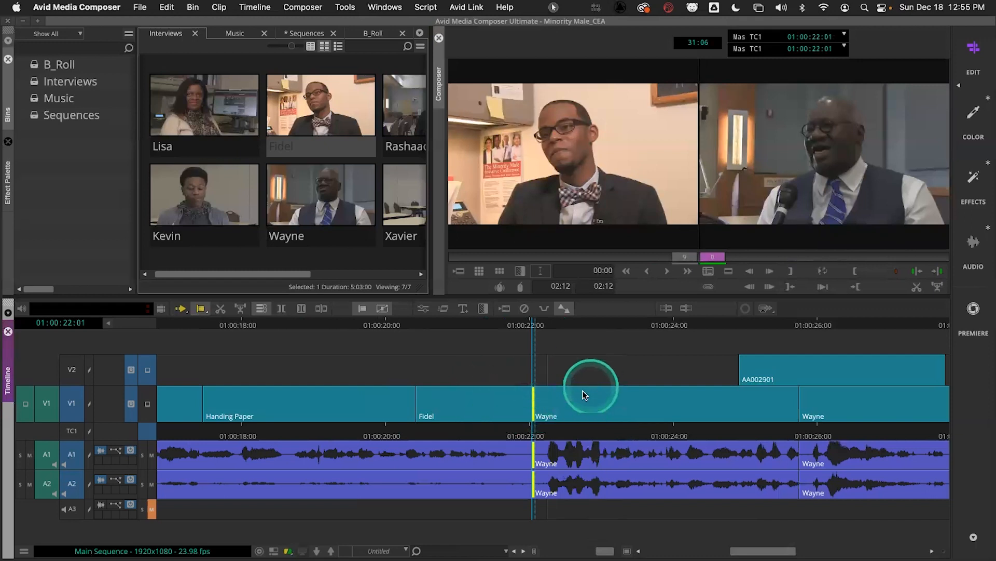
{"action": "left_click_drag", "start_coordinate": [535, 400], "coordinate": [559, 406]}
{"action": "key", "text": "space"}
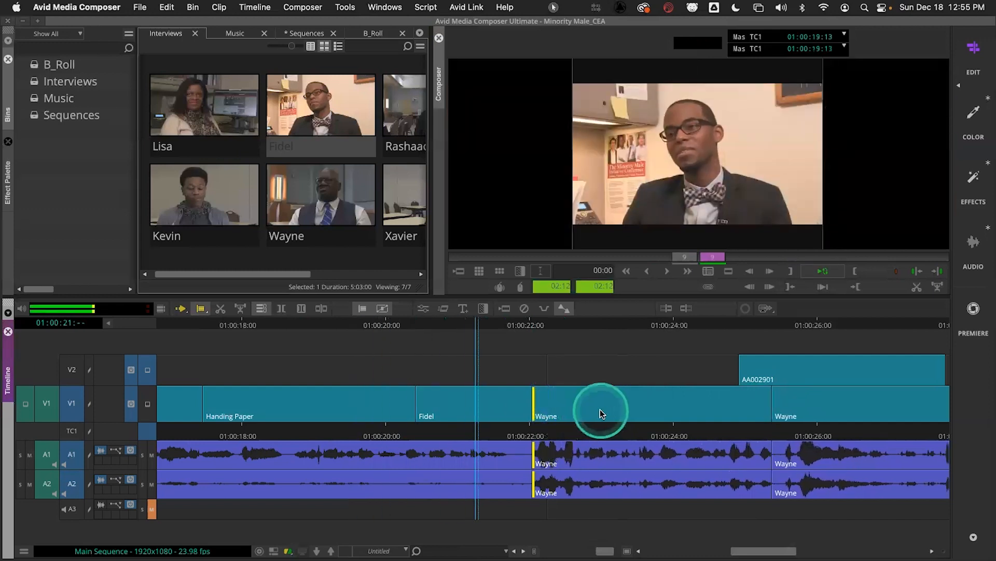
{"action": "key", "text": "space"}
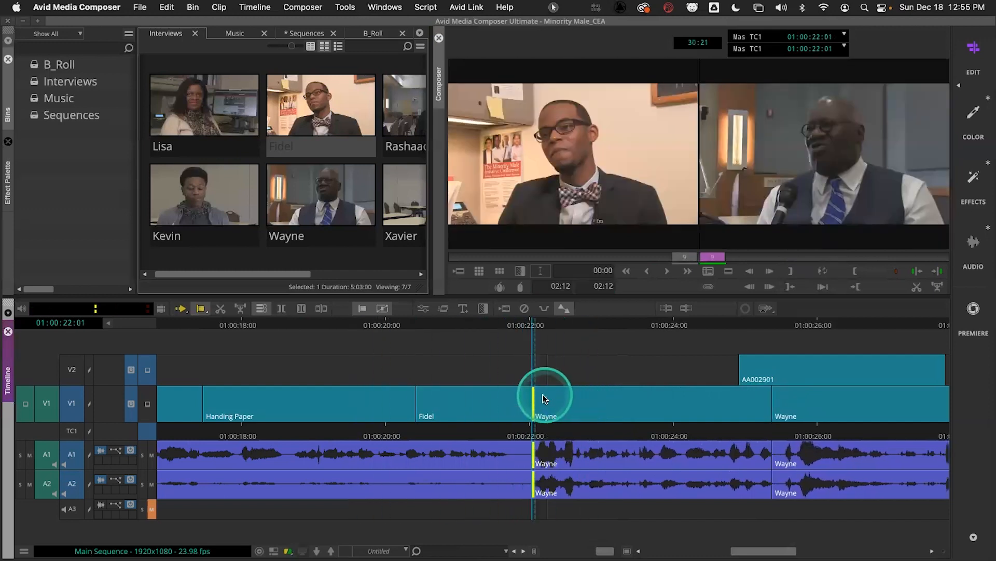
{"action": "left_click_drag", "start_coordinate": [534, 401], "coordinate": [538, 398]}
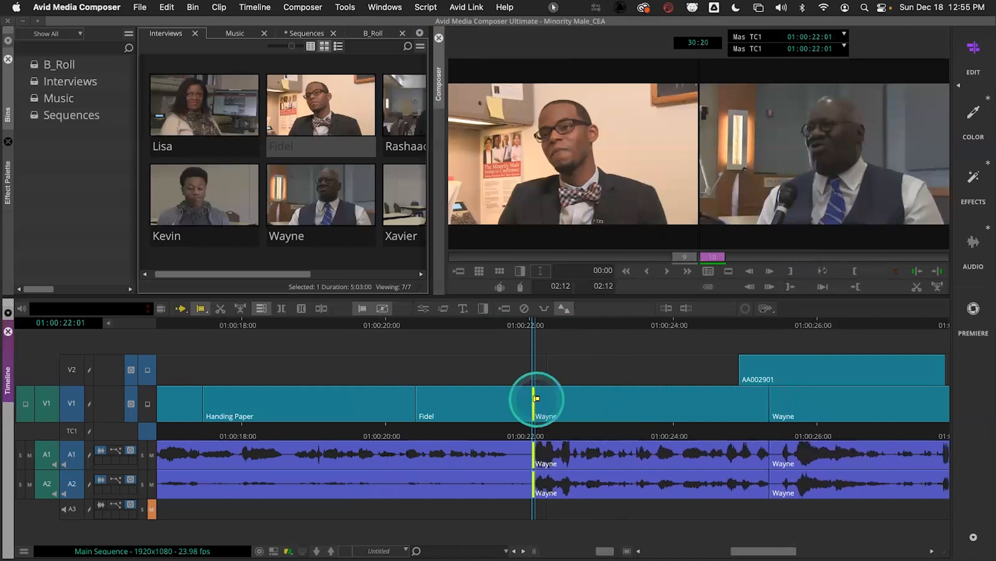
{"action": "key", "text": "space"}
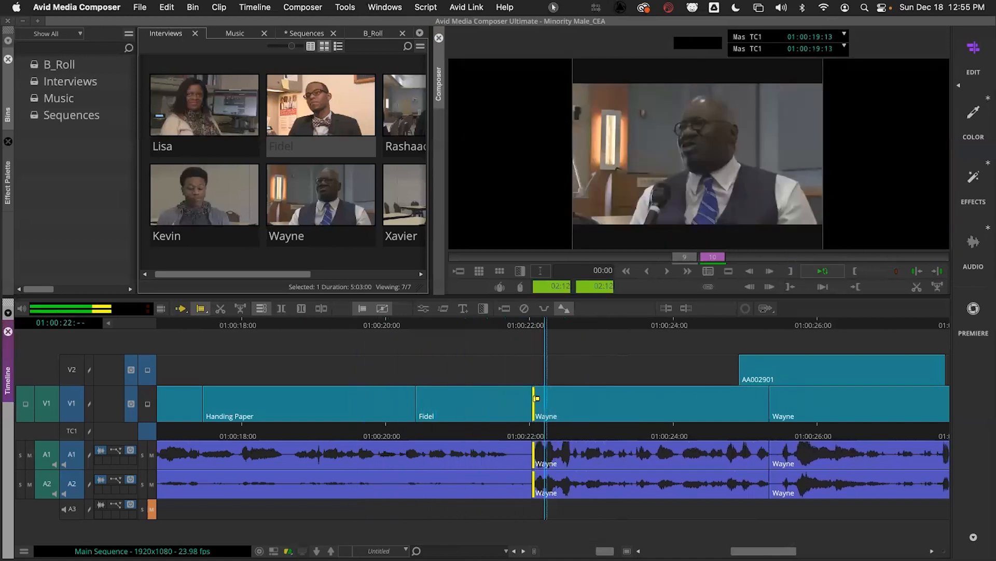
{"action": "key", "text": "space"}
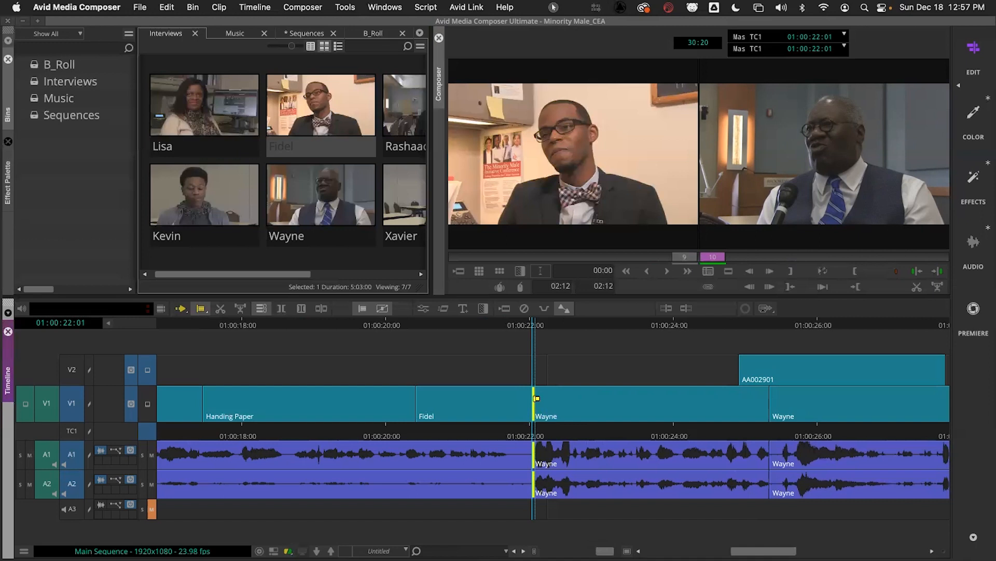
Restore 8 frames at the second interview's start and review the cut in looped playback
{"action": "left_click_drag", "start_coordinate": [535, 398], "coordinate": [513, 405]}
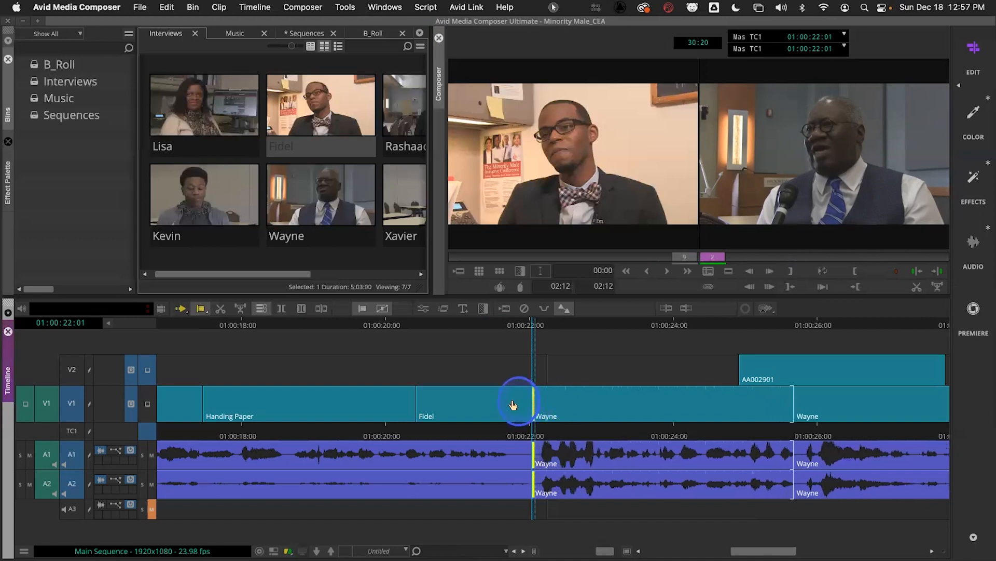
{"action": "key", "text": "space"}
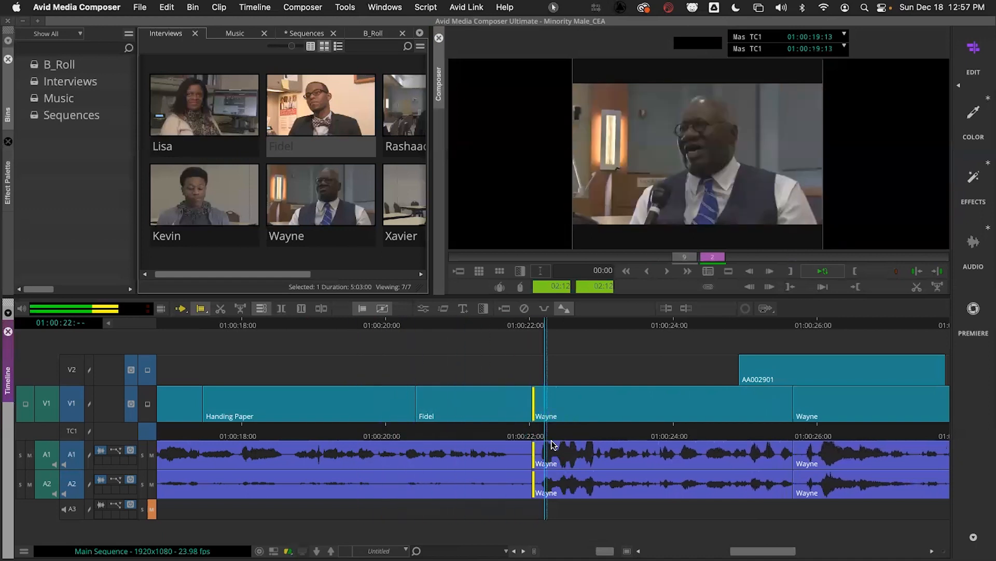
{"action": "key", "text": "space"}
Ripple trim 6 frames off the first interview's end and 2 frames off the second interview's start, then check the pause in looped playback
{"action": "left_click", "coordinate": [539, 419]}
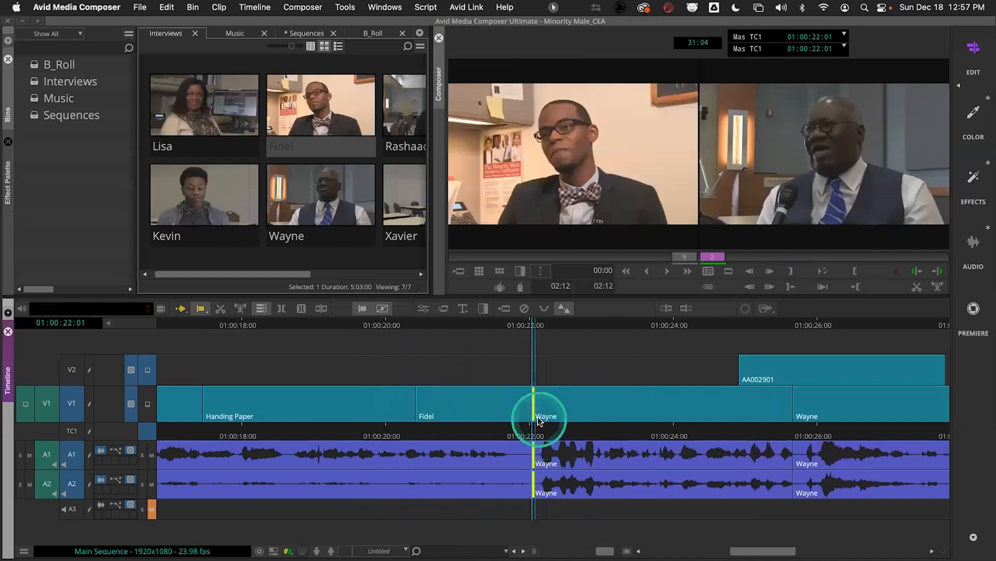
{"action": "left_click", "coordinate": [527, 407]}
{"action": "left_click_drag", "start_coordinate": [527, 406], "coordinate": [510, 406]}
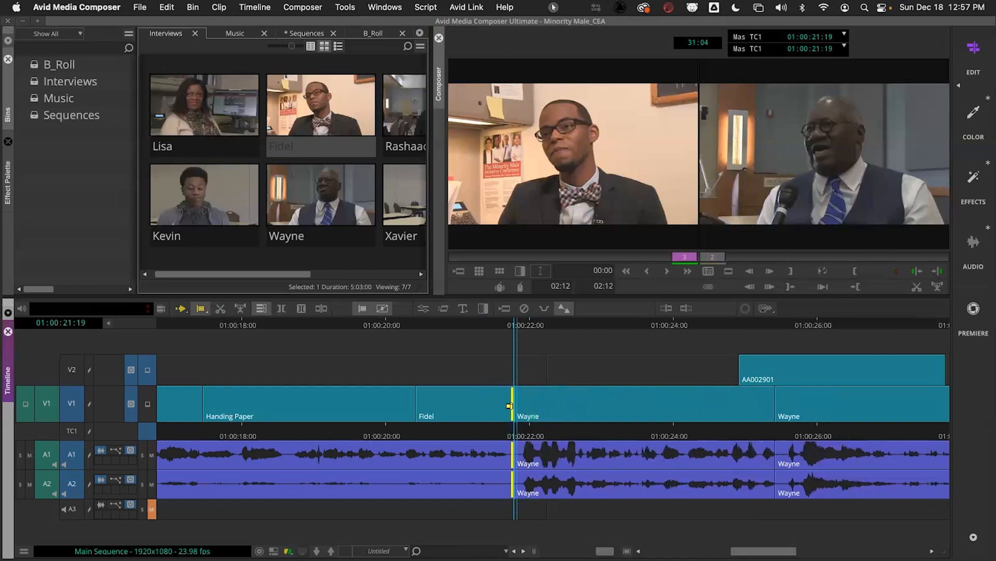
{"action": "left_click", "coordinate": [516, 404]}
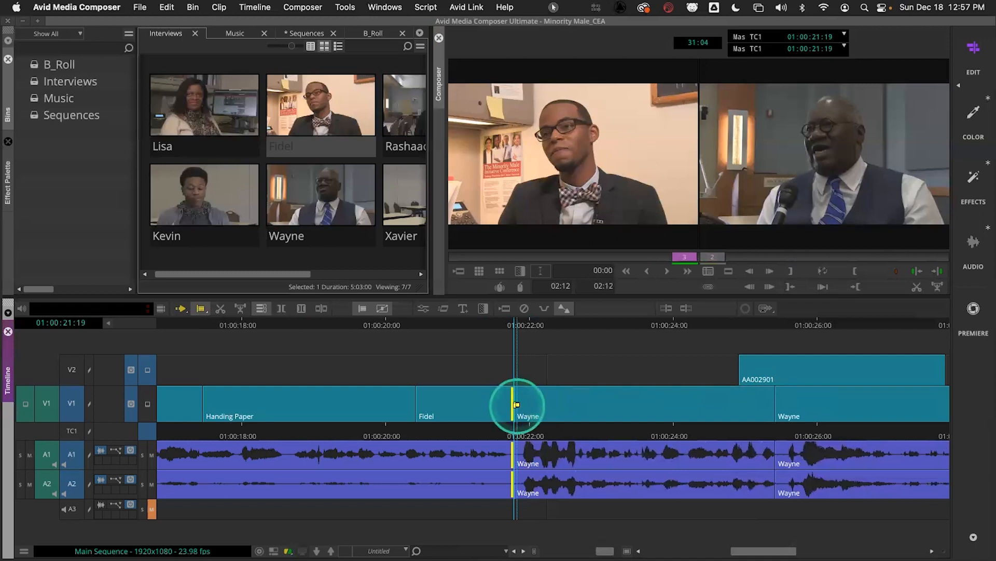
{"action": "left_click_drag", "start_coordinate": [518, 405], "coordinate": [523, 413]}
{"action": "key", "text": "space"}
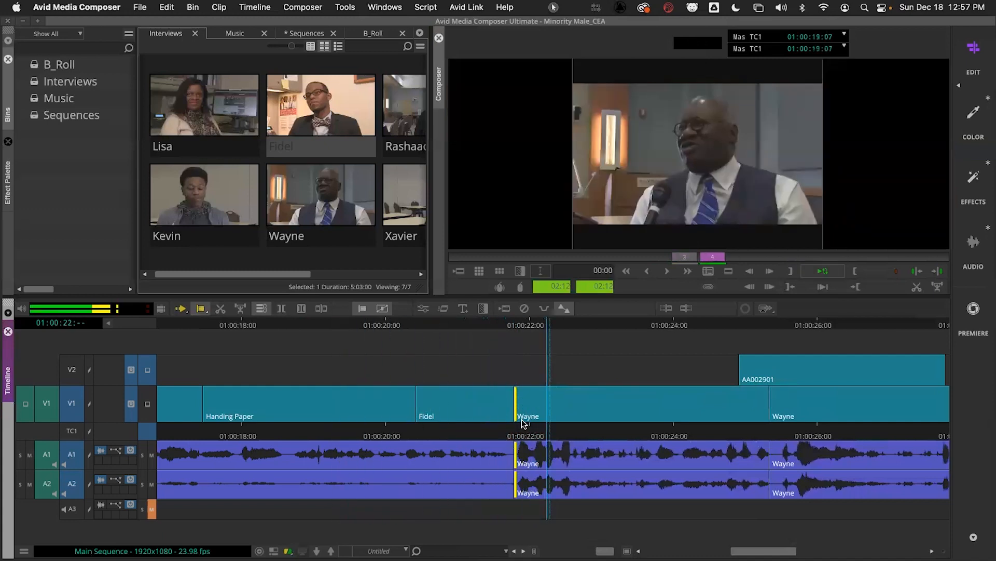
{"action": "key", "text": "space"}
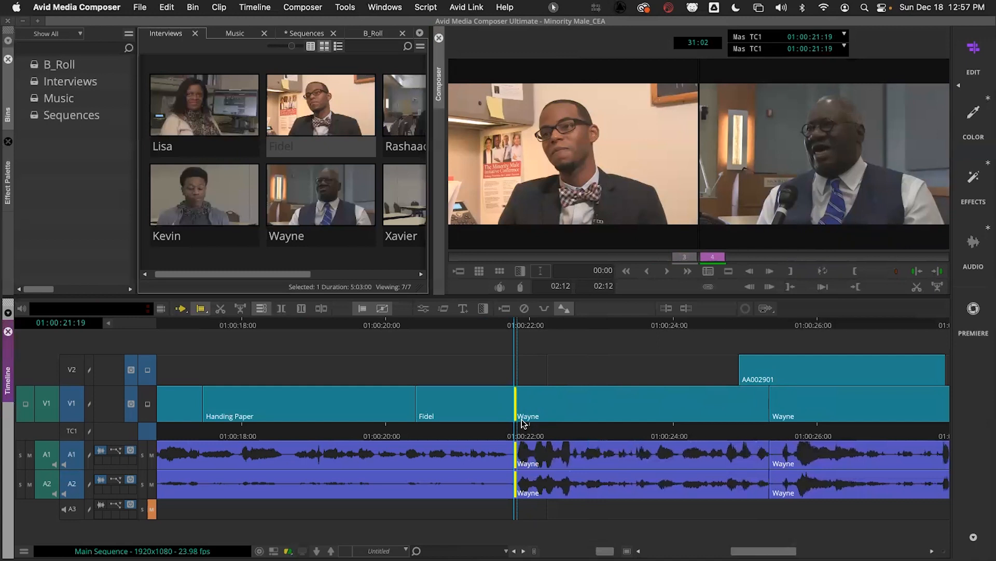
{"action": "key", "text": "space"}
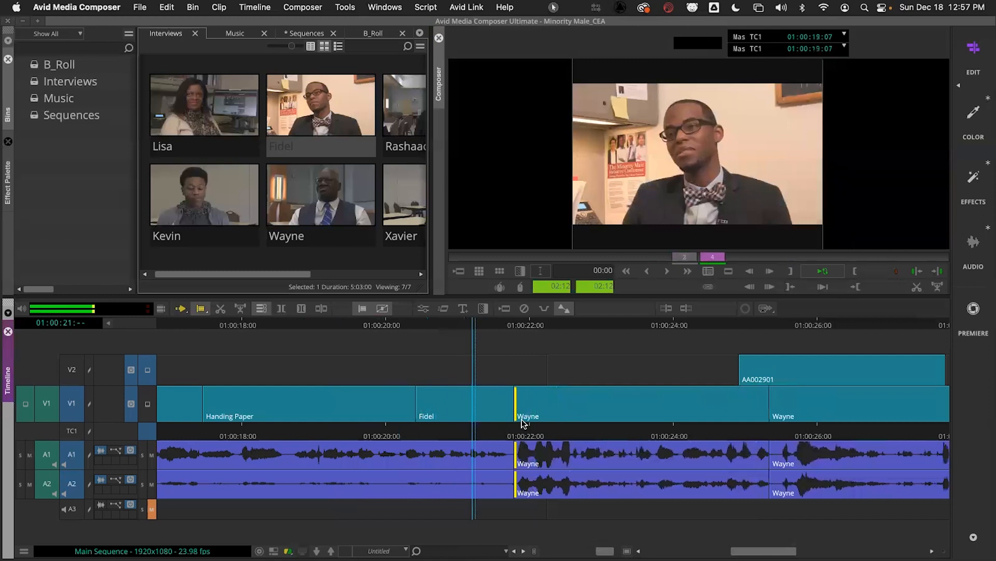
{"action": "key", "text": "space"}
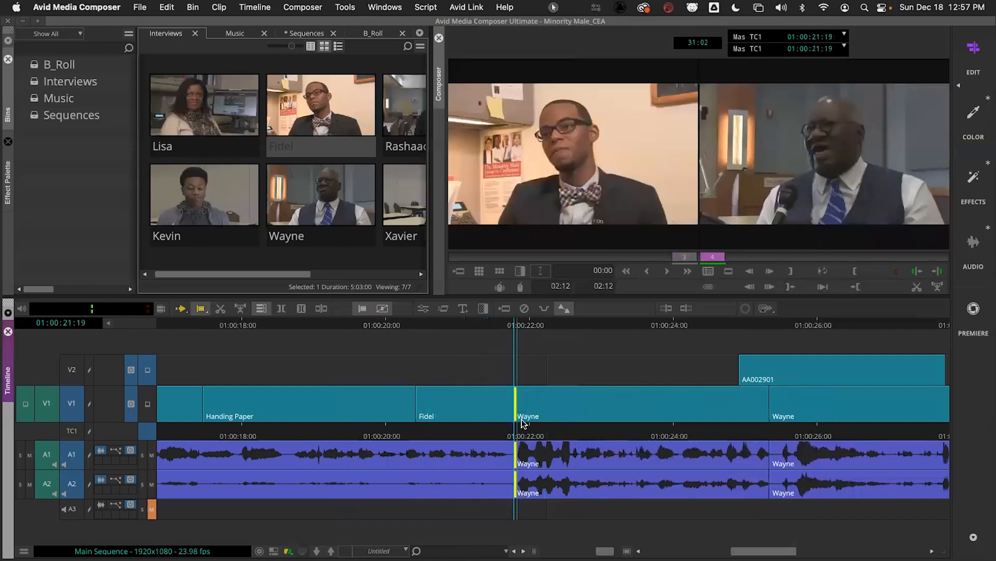
Leave trimming with the playhead at 01:00:23:21 ahead of the AA002901 clip, and switch off video track monitoring
{"action": "left_click", "coordinate": [553, 426]}
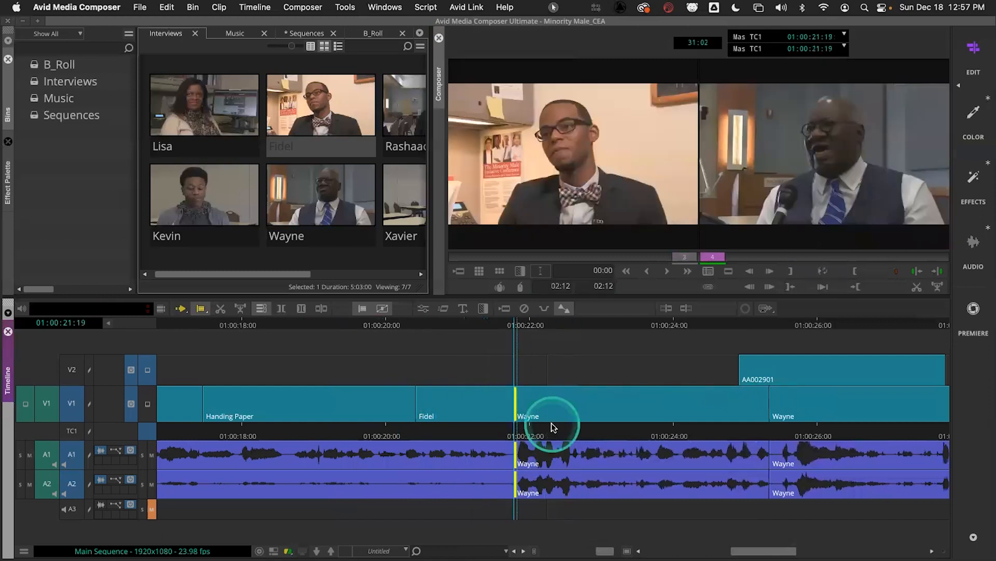
{"action": "left_click_drag", "start_coordinate": [751, 549], "coordinate": [768, 548]}
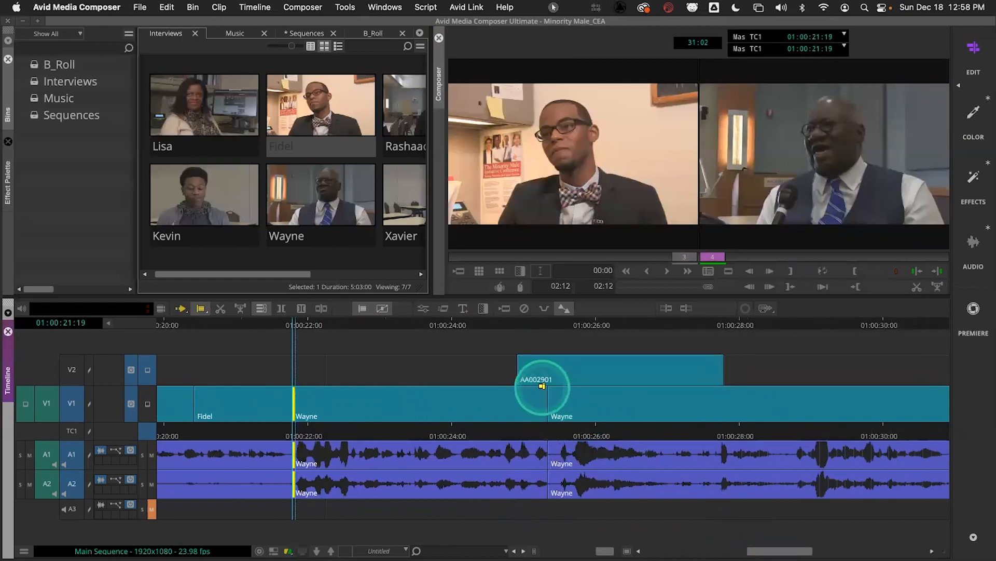
{"action": "left_click_drag", "start_coordinate": [535, 432], "coordinate": [445, 429]}
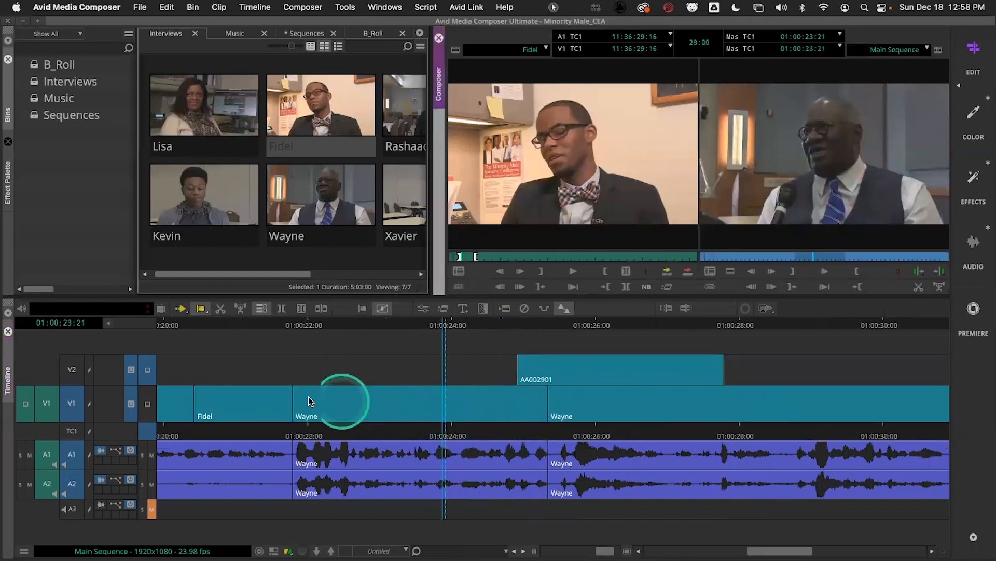
{"action": "left_click", "coordinate": [147, 383]}
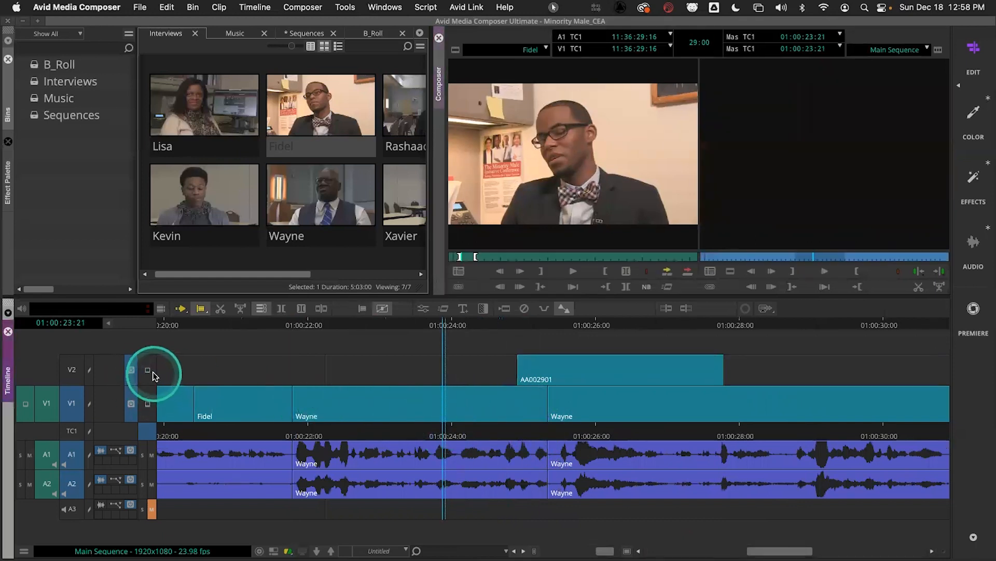
Switch V1 monitoring on, play across the interview cut beneath the AA002901 clip, and switch V1 monitoring off again
{"action": "left_click", "coordinate": [148, 404]}
{"action": "left_click_drag", "start_coordinate": [456, 433], "coordinate": [432, 434]}
{"action": "key", "text": "space"}
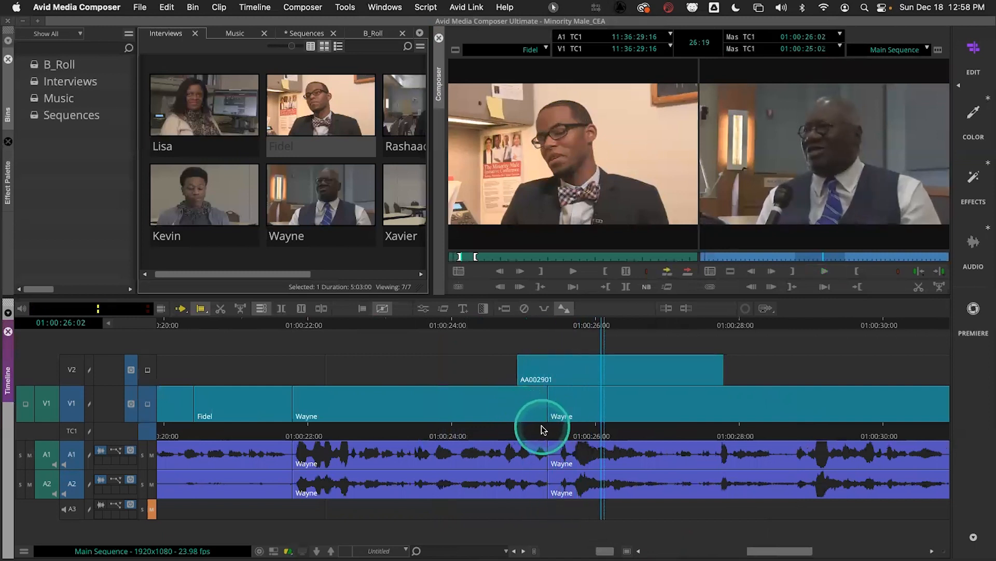
{"action": "left_click", "coordinate": [528, 417]}
{"action": "left_click", "coordinate": [132, 403]}
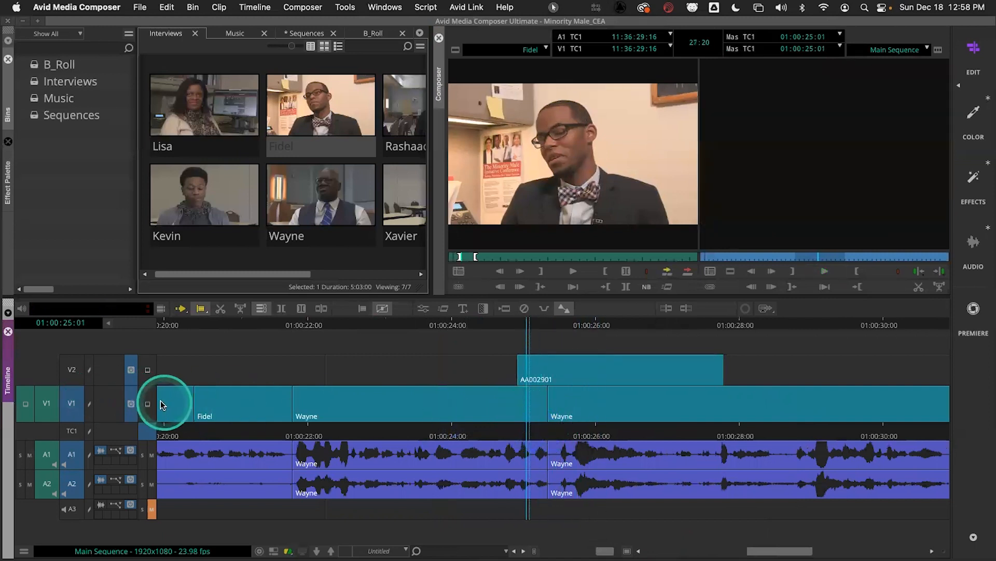
Replay the interview cut beneath AA002901 from several points ahead of it, listening to the audio with the picture off
{"action": "left_click_drag", "start_coordinate": [527, 436], "coordinate": [420, 424]}
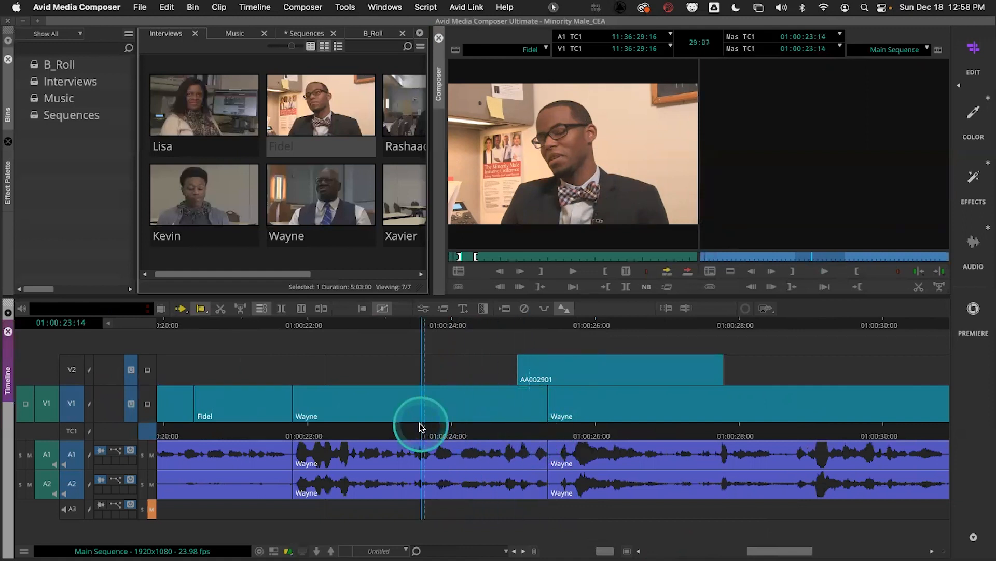
{"action": "key", "text": "space"}
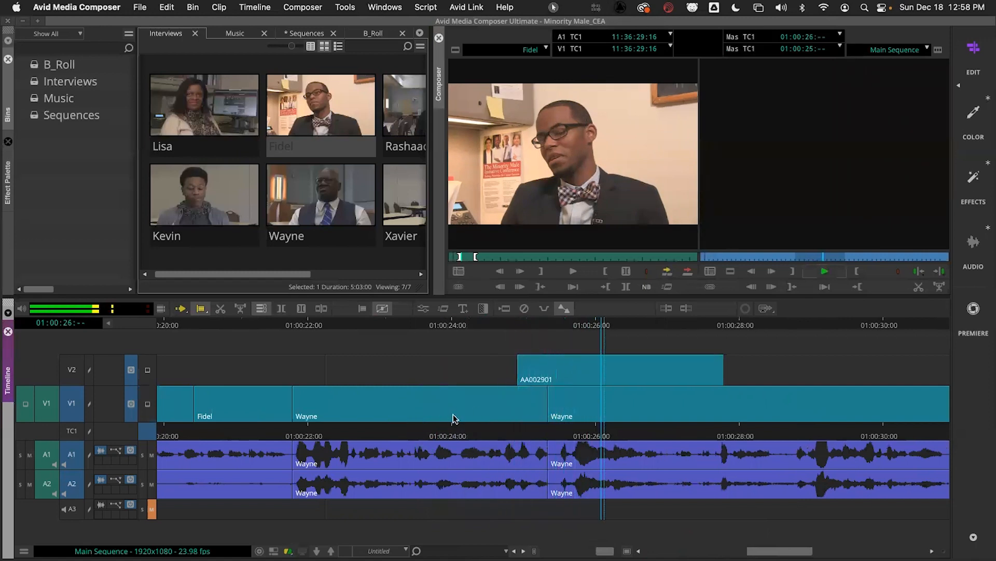
{"action": "left_click", "coordinate": [541, 453]}
{"action": "left_click", "coordinate": [492, 428]}
{"action": "left_click", "coordinate": [378, 427]}
{"action": "key", "text": "space"}
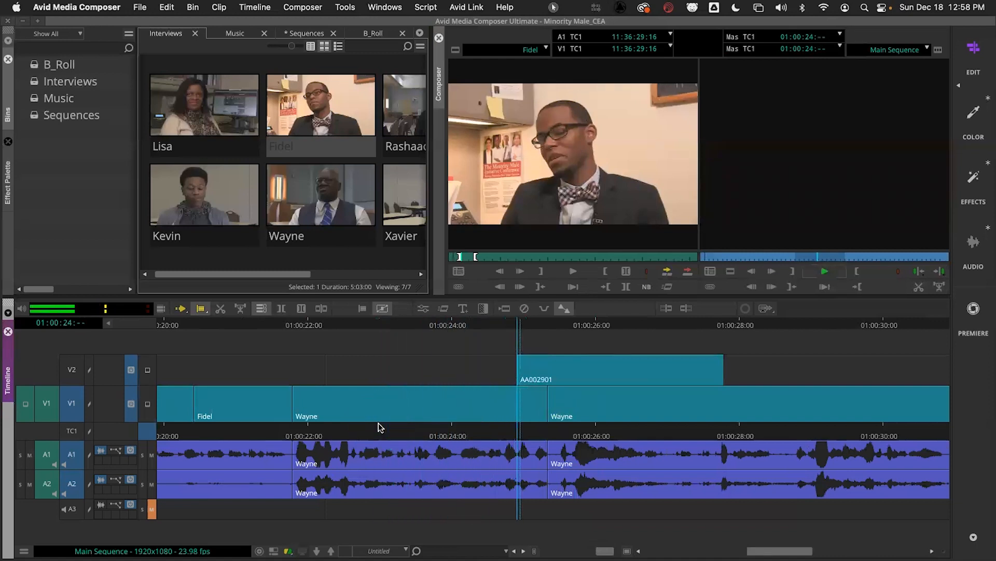
{"action": "key", "text": "space"}
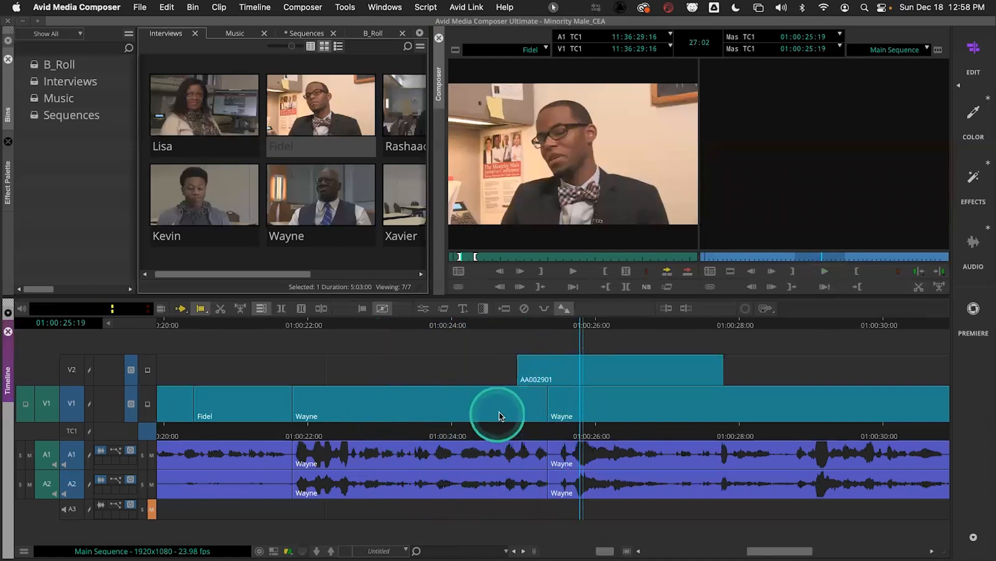
Ripple trim the end of the first interview clip beneath AA002901 to add 1 frame, then review the cut in looped playback
{"action": "left_click", "coordinate": [543, 402]}
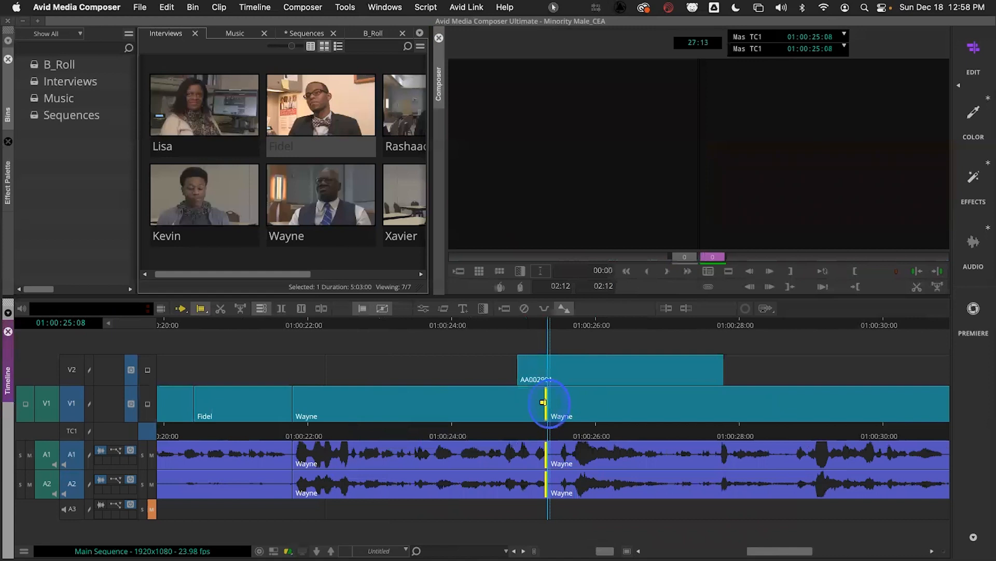
{"action": "left_click_drag", "start_coordinate": [542, 402], "coordinate": [546, 406]}
{"action": "key", "text": "space"}
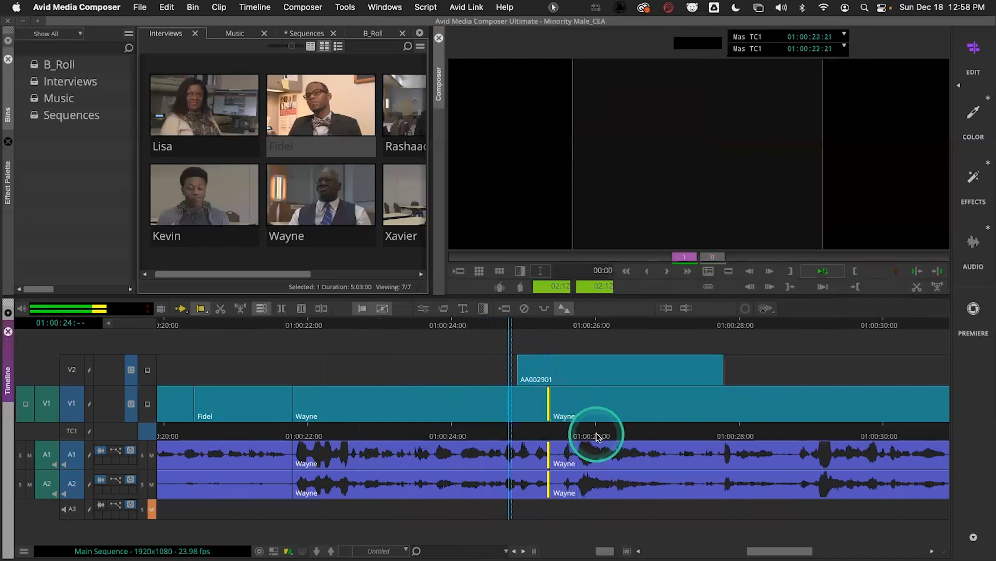
{"action": "key", "text": "space"}
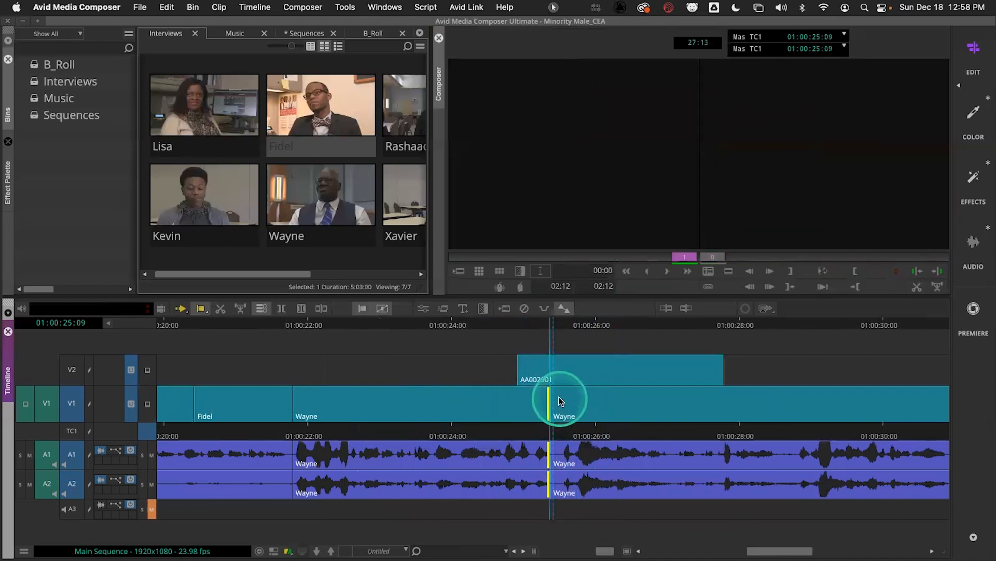
Ripple trim 4 frames off the start of the second interview clip beneath AA002901 and loop playback around the cut
{"action": "left_click", "coordinate": [553, 397]}
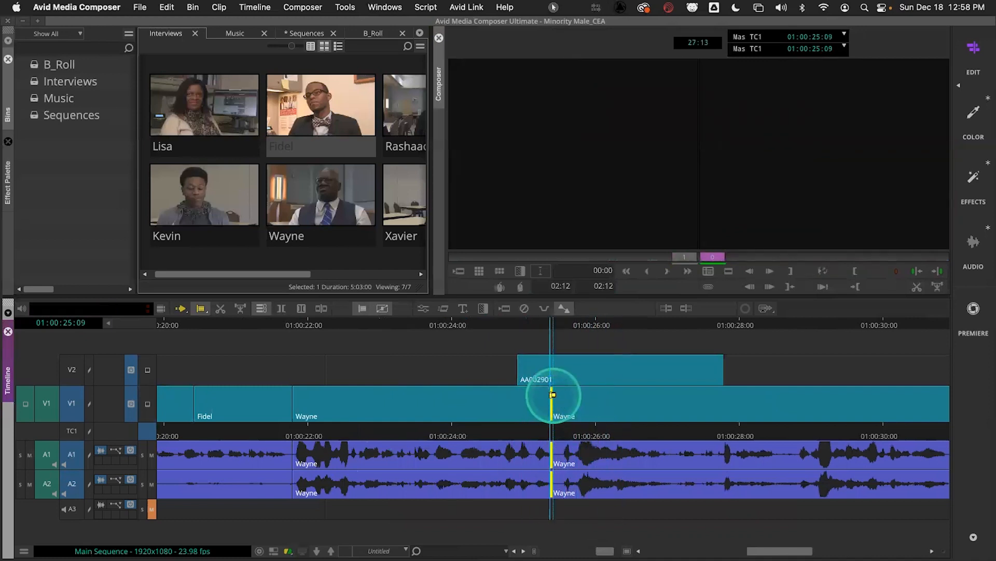
{"action": "left_click_drag", "start_coordinate": [552, 394], "coordinate": [569, 410]}
{"action": "key", "text": "space"}
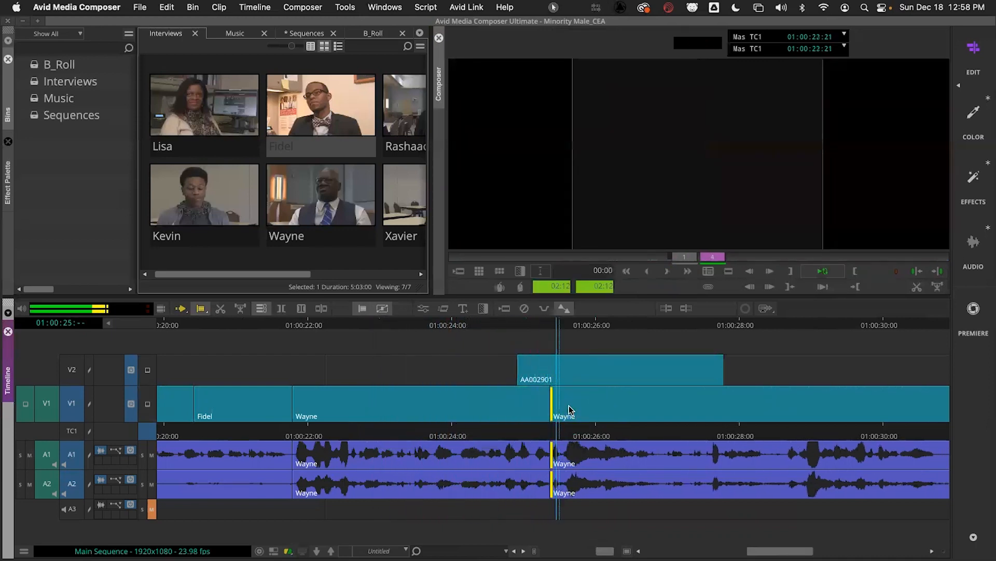
{"action": "key", "text": "space"}
Restore 3 frames at the start of the second interview clip beneath AA002901 with a ripple trim
{"action": "left_click", "coordinate": [552, 398]}
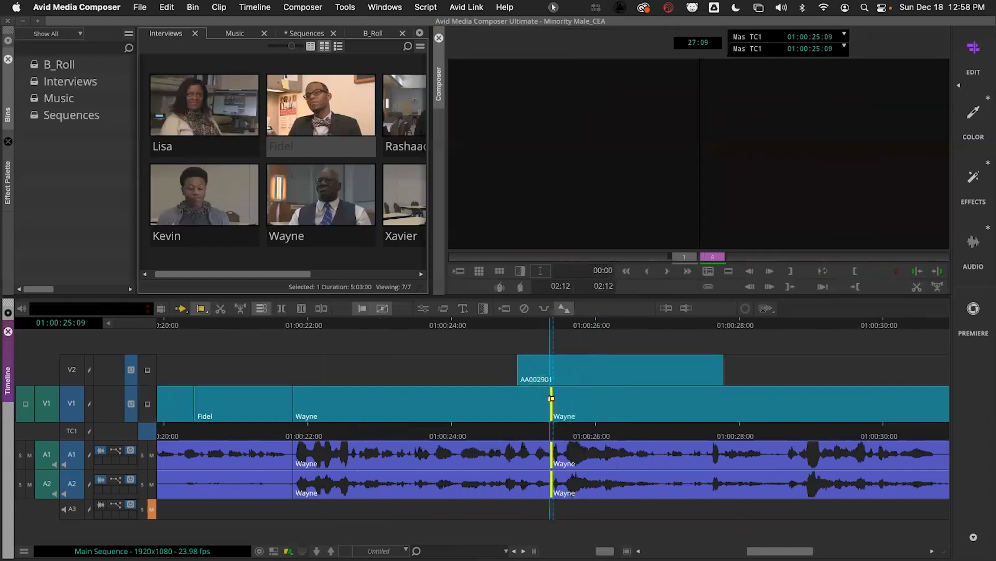
{"action": "left_click", "coordinate": [552, 398]}
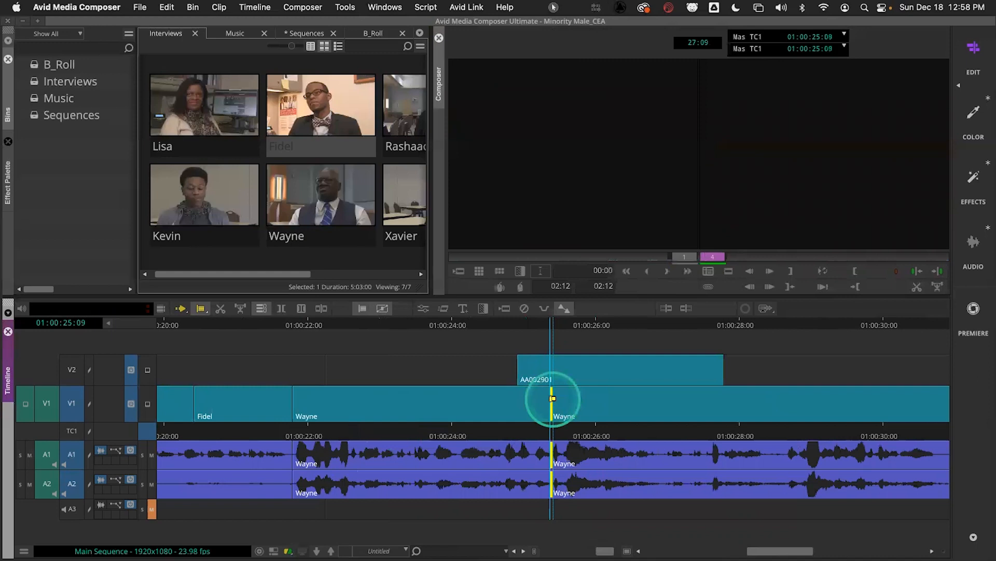
{"action": "left_click", "coordinate": [555, 399]}
{"action": "left_click_drag", "start_coordinate": [554, 400], "coordinate": [548, 407]}
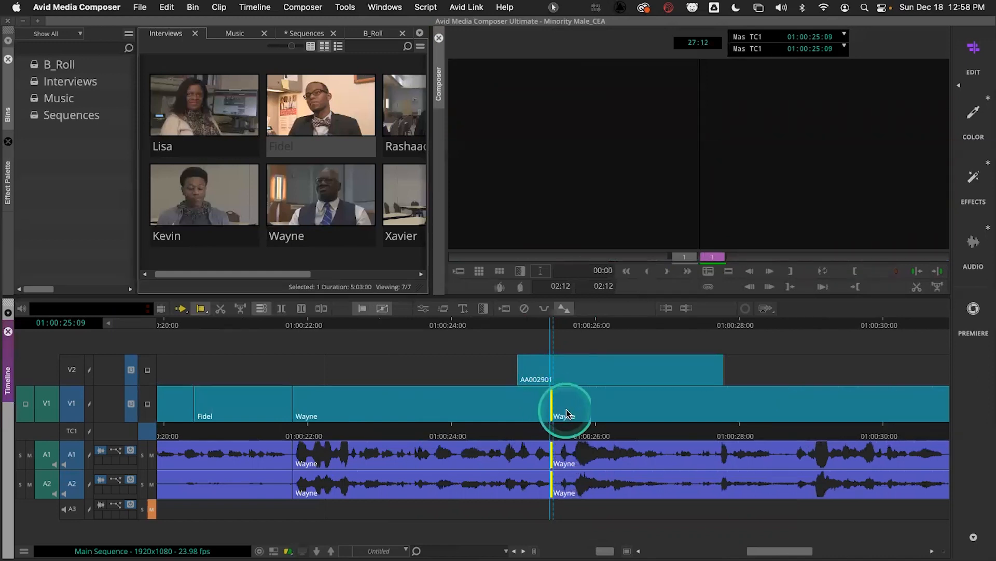
Extend the first interview clip's end beneath AA002901 by 1 more frame and loop playback around the cut
{"action": "left_click", "coordinate": [549, 399]}
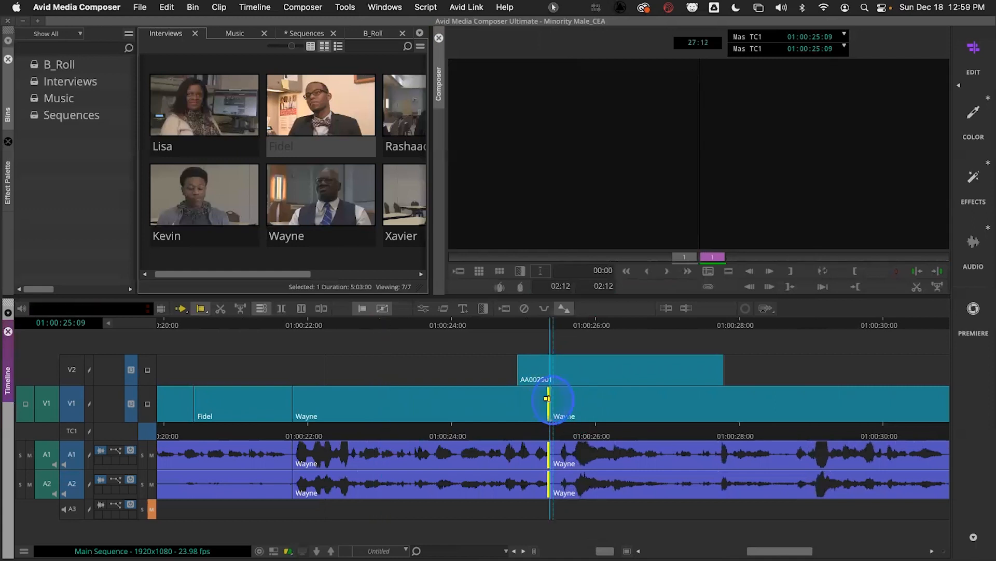
{"action": "key", "text": "space"}
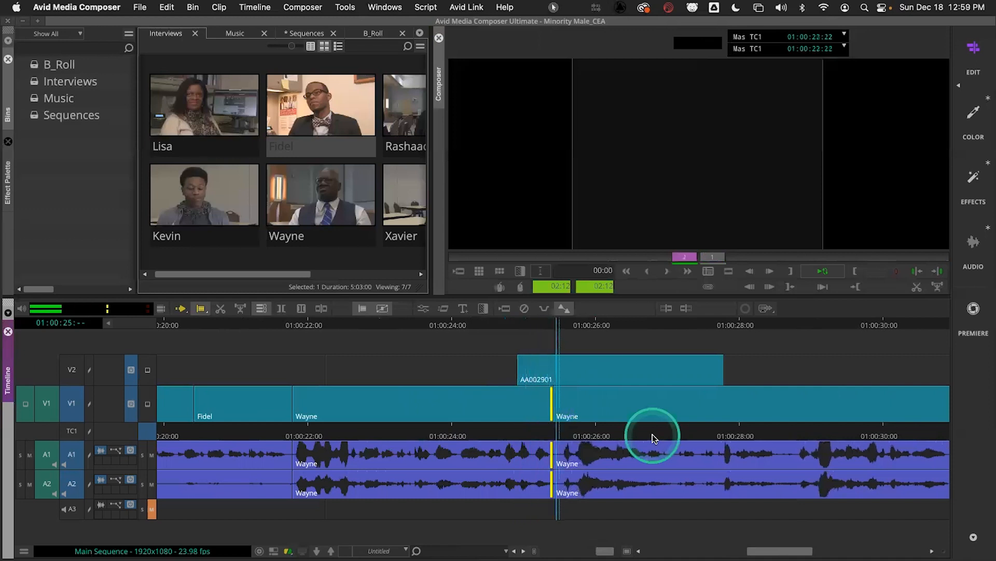
{"action": "key", "text": "space"}
Leave trimming and play across the cut beneath AA002901 twice from earlier points to judge the pause
{"action": "left_click", "coordinate": [545, 434]}
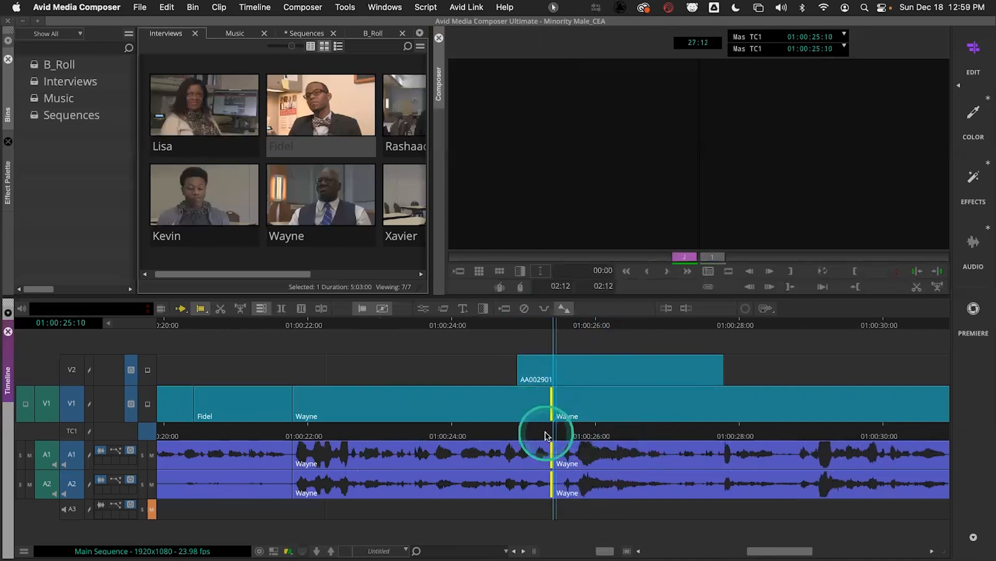
{"action": "left_click", "coordinate": [487, 434]}
{"action": "key", "text": "space"}
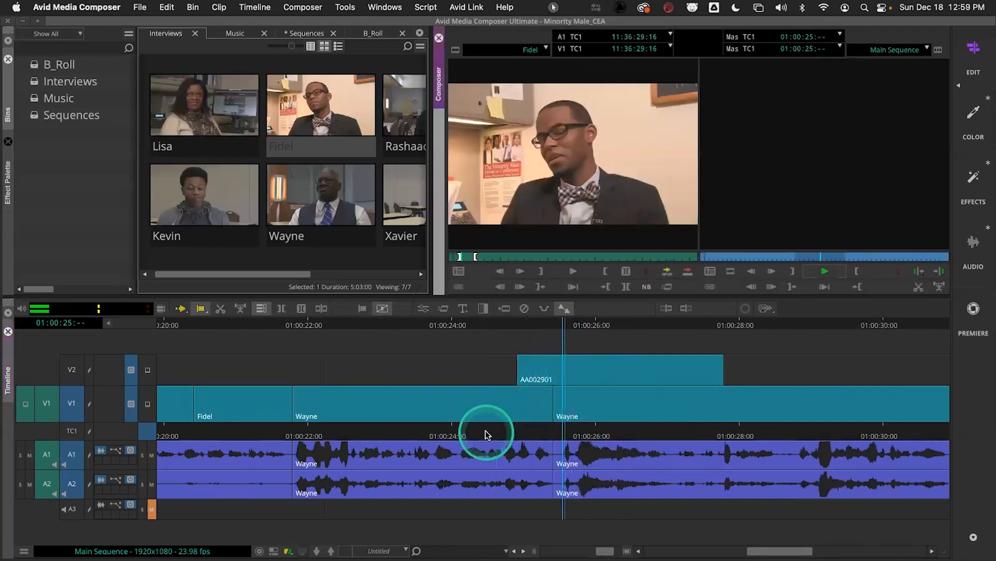
{"action": "left_click", "coordinate": [382, 434]}
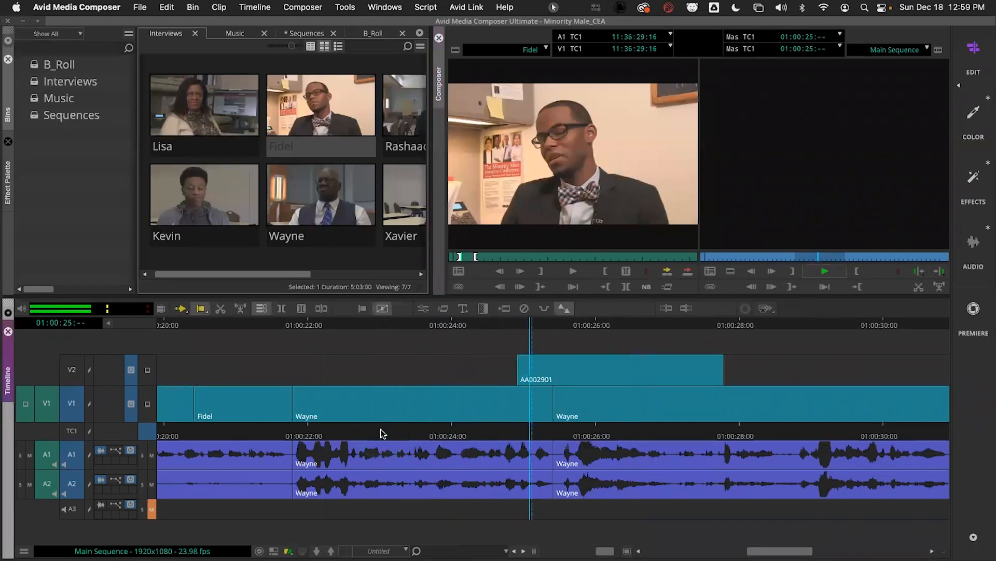
{"action": "key", "text": "space"}
Try restoring 4 frames at the second interview clip's start beneath AA002901, review the loop, undo the trim, and replay the cut
{"action": "left_click", "coordinate": [553, 404]}
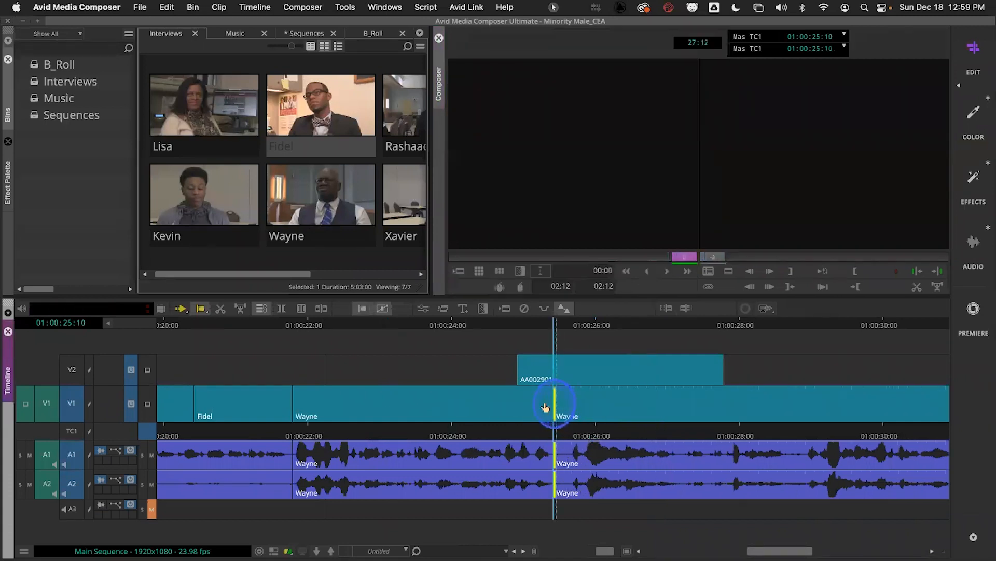
{"action": "key", "text": "space"}
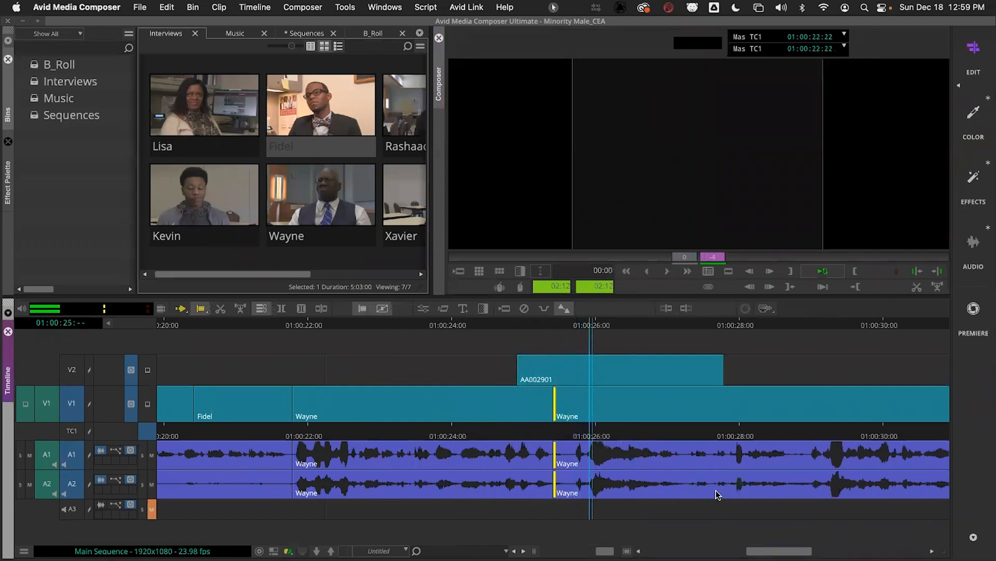
{"action": "key", "text": "space"}
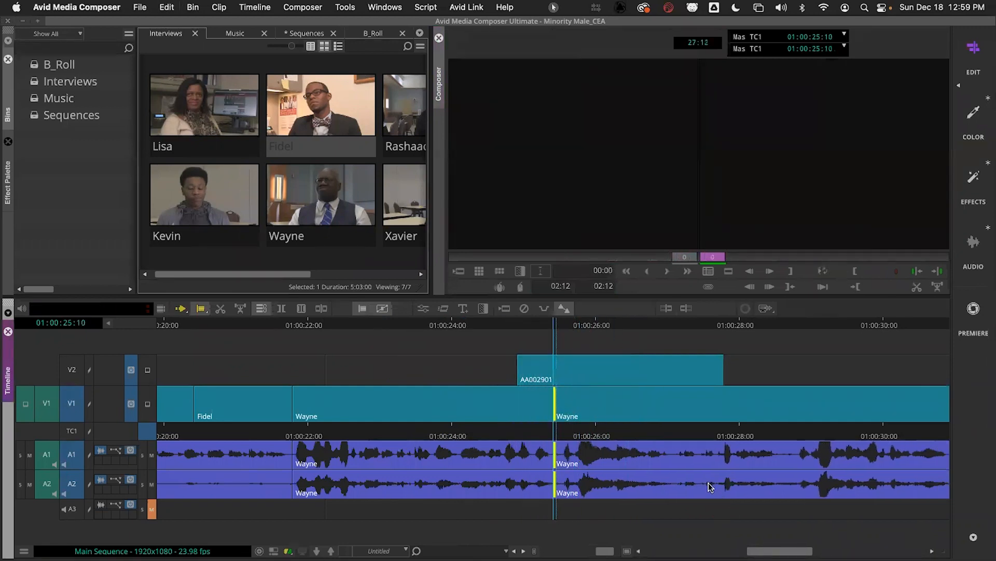
{"action": "left_click_drag", "start_coordinate": [548, 435], "coordinate": [486, 435]}
{"action": "key", "text": "space"}
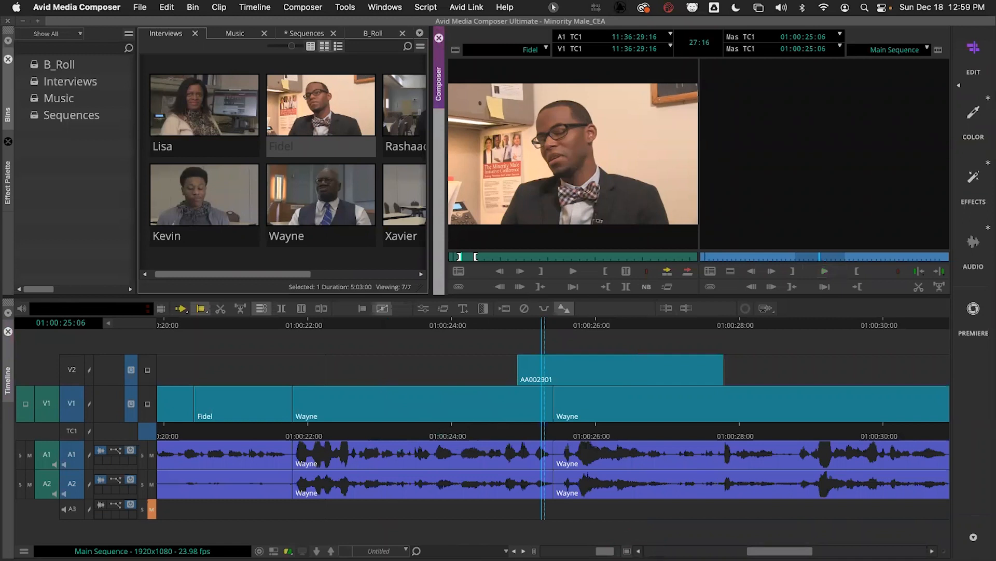
Go to the interview cut beneath the Rutgers Table clip and play the audio leading into it from several earlier points
{"action": "left_click_drag", "start_coordinate": [768, 549], "coordinate": [822, 549]}
{"action": "left_click_drag", "start_coordinate": [523, 422], "coordinate": [408, 419]}
{"action": "key", "text": "space"}
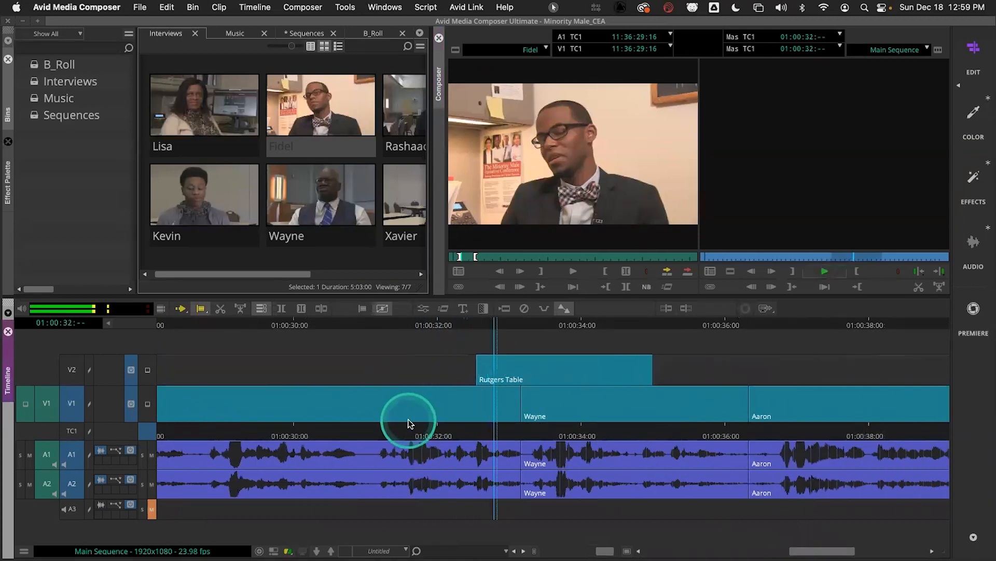
{"action": "left_click_drag", "start_coordinate": [512, 421], "coordinate": [385, 427]}
{"action": "key", "text": "space"}
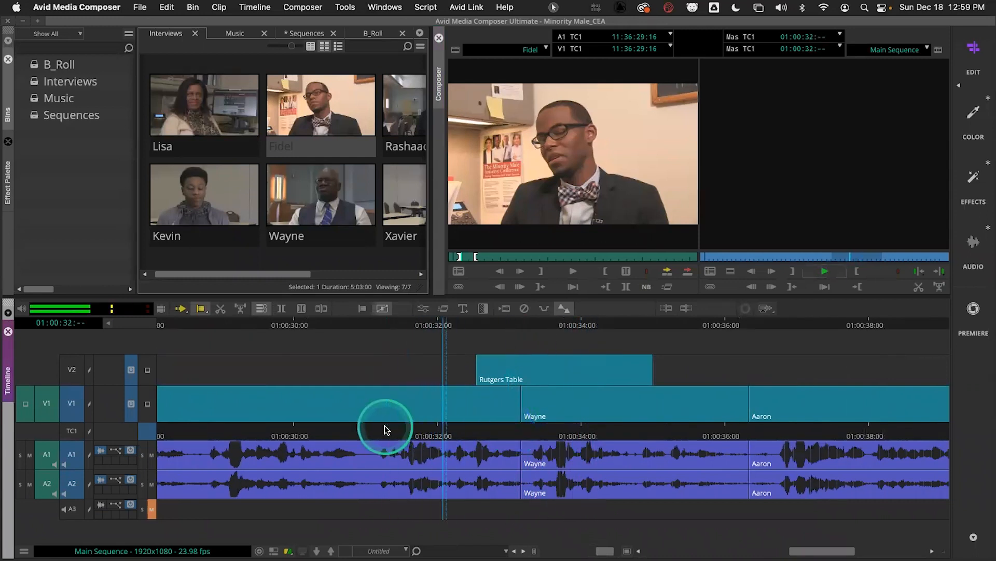
{"action": "left_click_drag", "start_coordinate": [439, 425], "coordinate": [390, 435]}
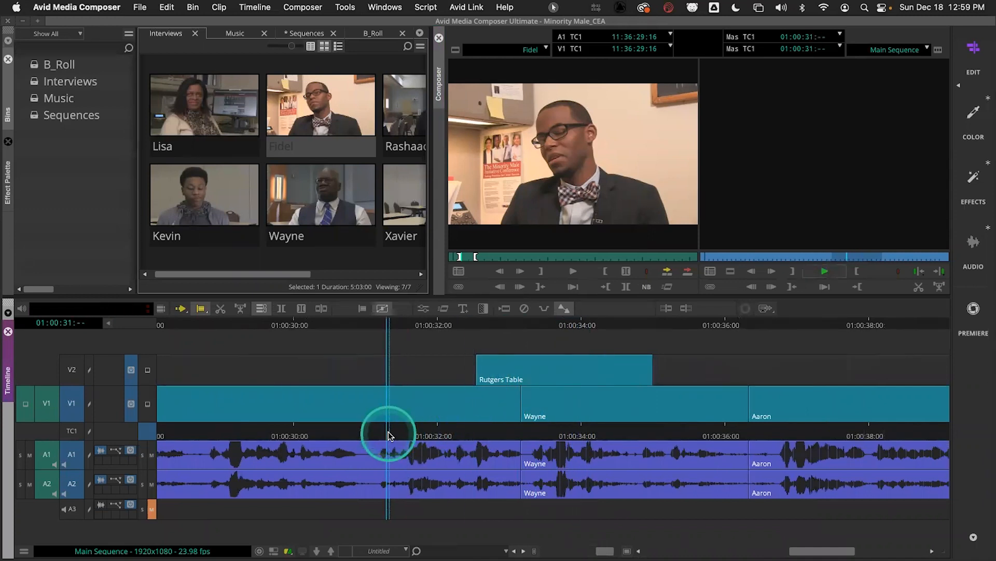
{"action": "key", "text": "space"}
{"action": "key", "text": "space"}
Extend the outgoing interview clip's end beneath Rutgers Table by 8 frames, loop the cut, and replay it from before the transition
{"action": "left_click_drag", "start_coordinate": [517, 399], "coordinate": [548, 412]}
{"action": "key", "text": "space"}
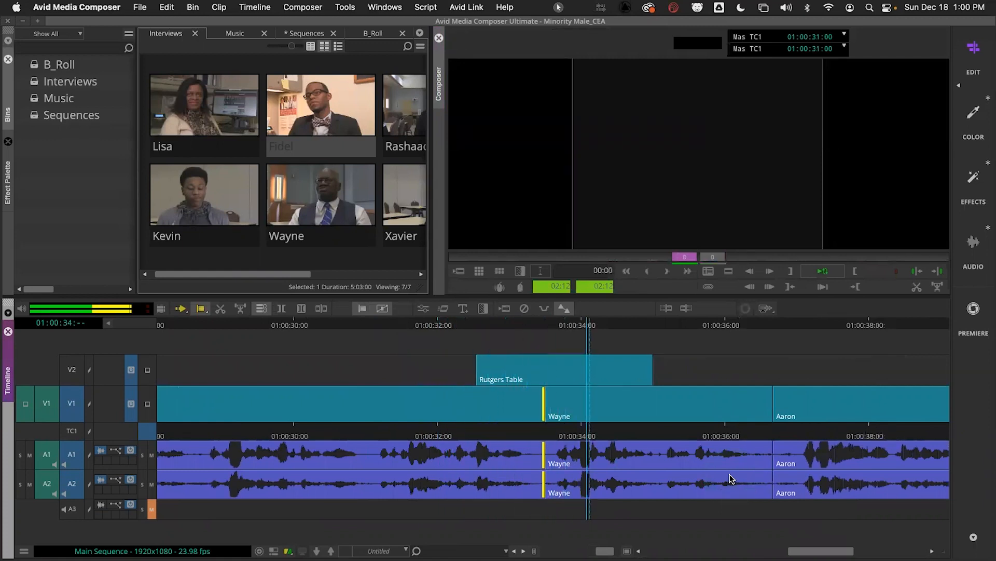
{"action": "left_click_drag", "start_coordinate": [570, 403], "coordinate": [485, 435]}
{"action": "left_click", "coordinate": [402, 439]}
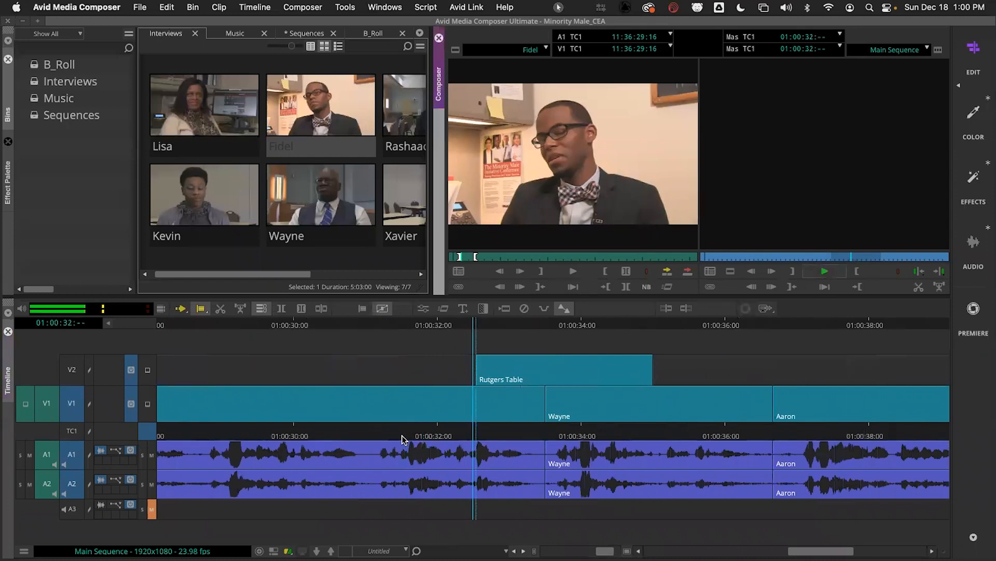
Try trimming 7 frames off the outgoing clip's end and 3 off the incoming clip's start beneath Rutgers Table, then undo both trims
{"action": "left_click", "coordinate": [540, 396]}
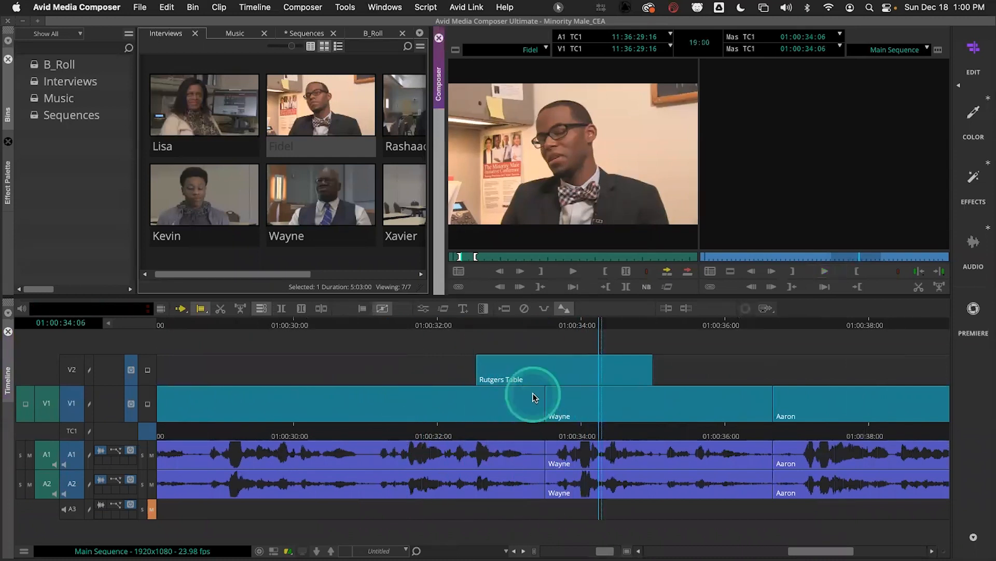
{"action": "mouse_move", "coordinate": [540, 398]}
{"action": "left_mouse_down"}
{"action": "mouse_move", "coordinate": [522, 396]}
{"action": "mouse_move", "coordinate": [540, 401]}
{"action": "left_mouse_up"}
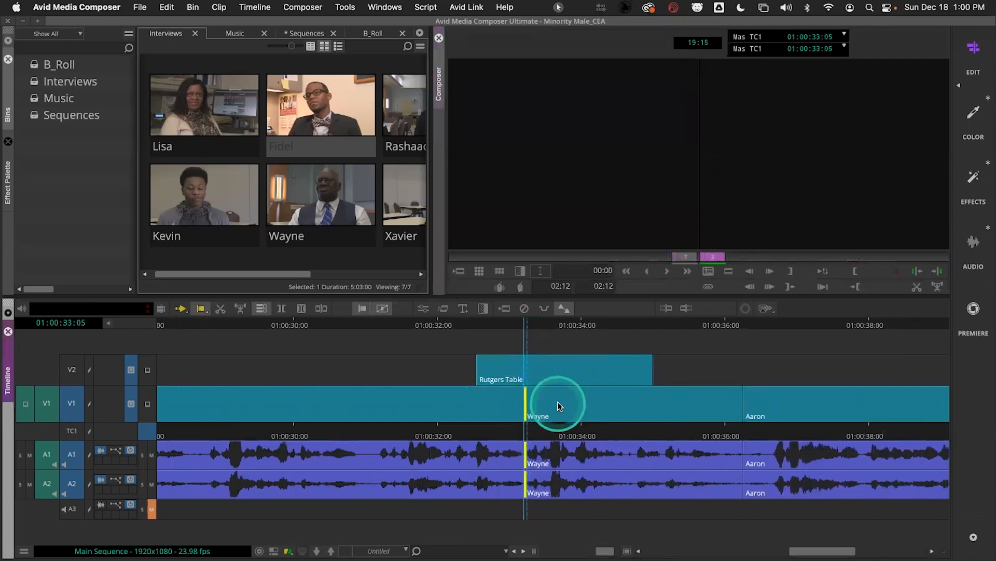
{"action": "key", "text": "space"}
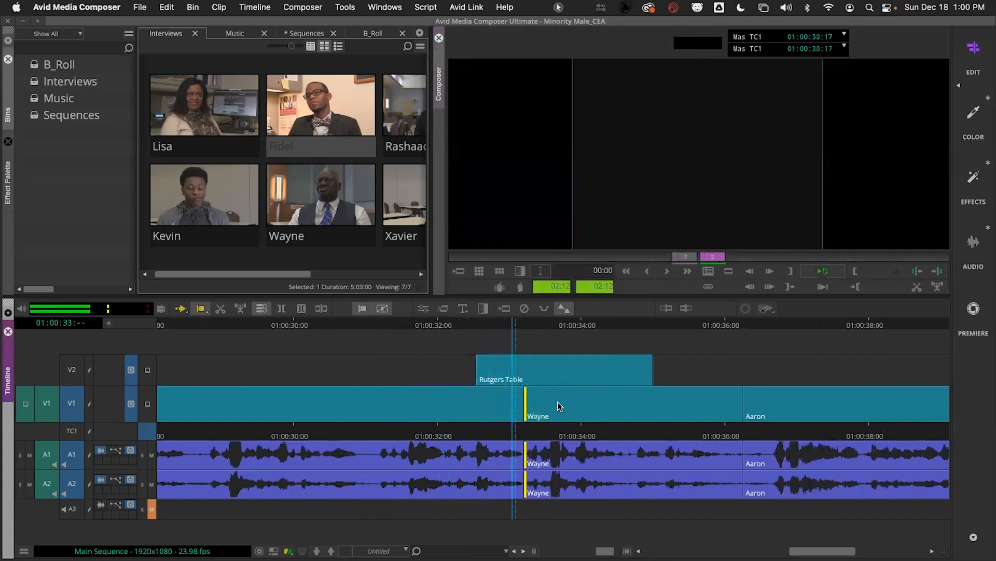
{"action": "key", "text": "space"}
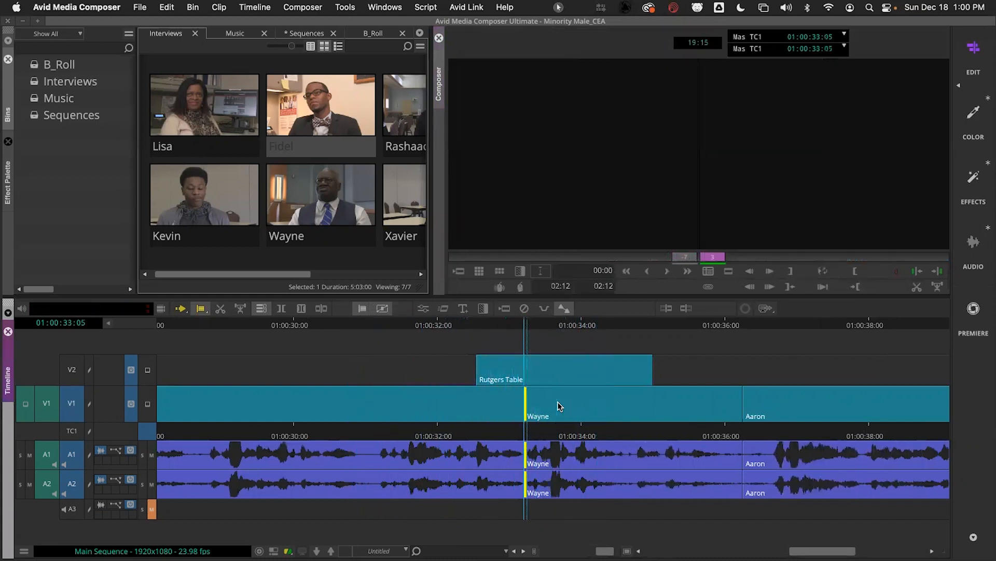
{"action": "key", "text": "super+z"}
{"action": "key", "text": "super+z"}
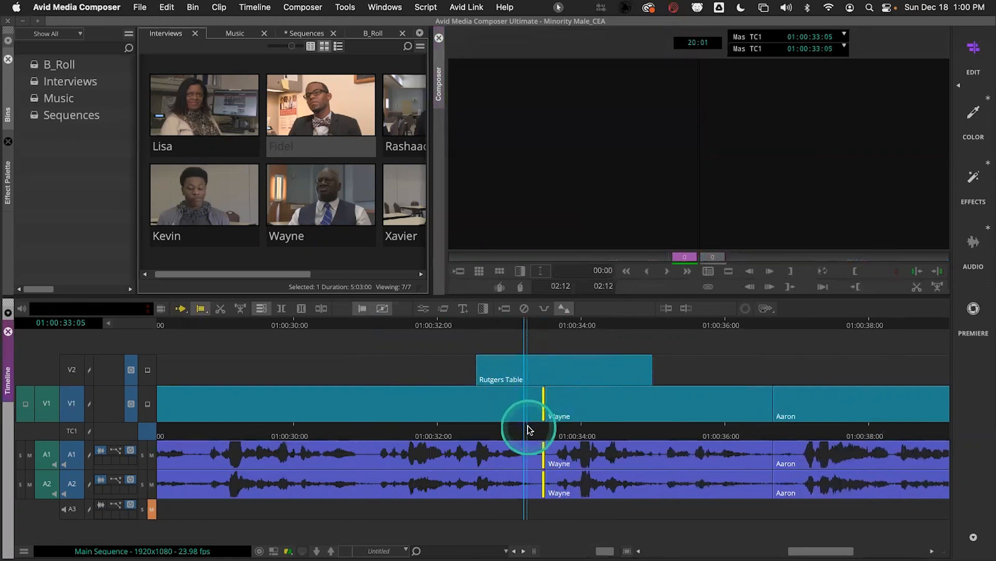
Ripple trim 6 frames off the outgoing interview clip's end beneath Rutgers Table and check the cut in looped playback
{"action": "left_click_drag", "start_coordinate": [539, 404], "coordinate": [522, 406]}
{"action": "key", "text": "space"}
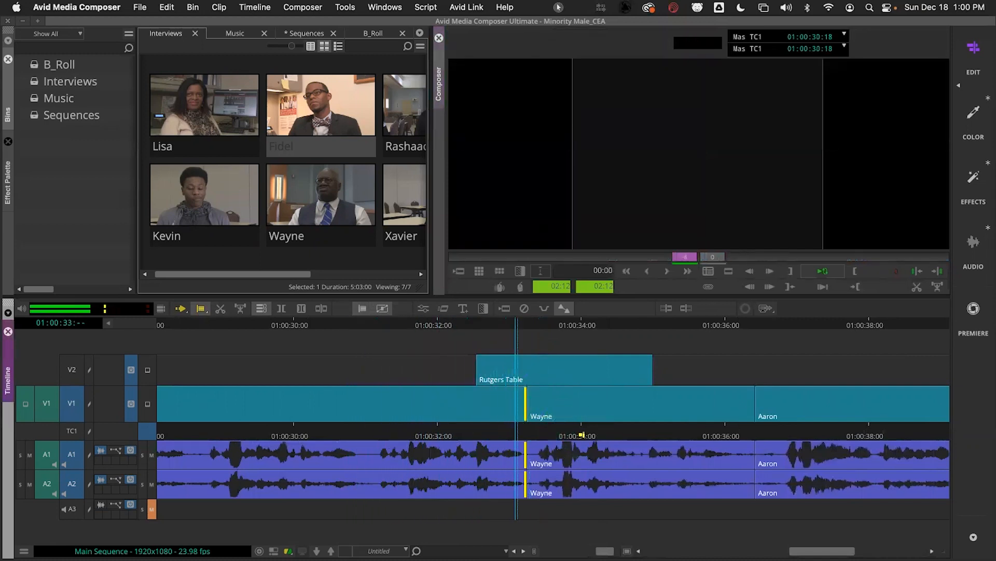
{"action": "left_click", "coordinate": [541, 427]}
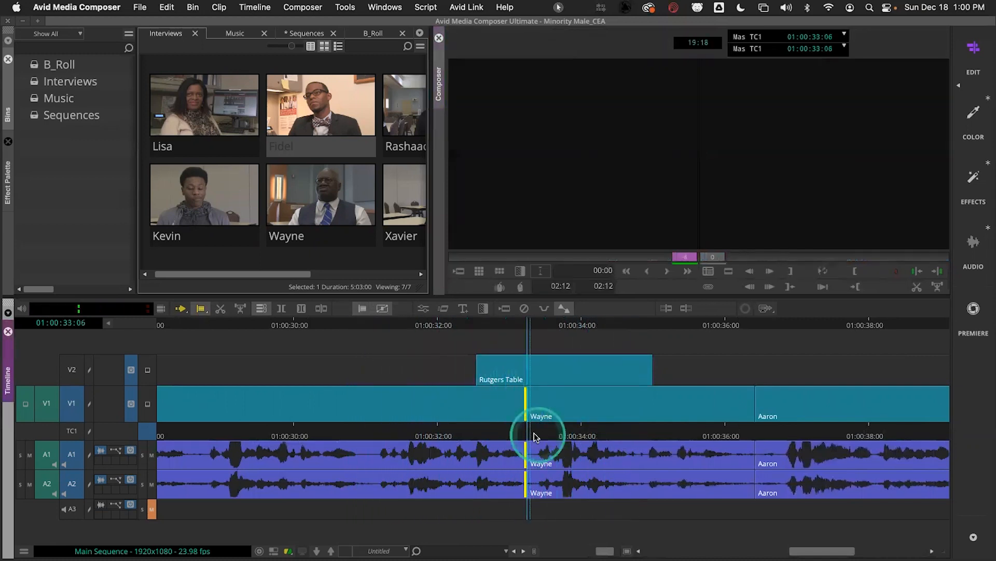
Leave trimming and play across the interview cut beneath Rutgers Table from 01:00:32:03 to judge the audio
{"action": "left_click", "coordinate": [448, 432]}
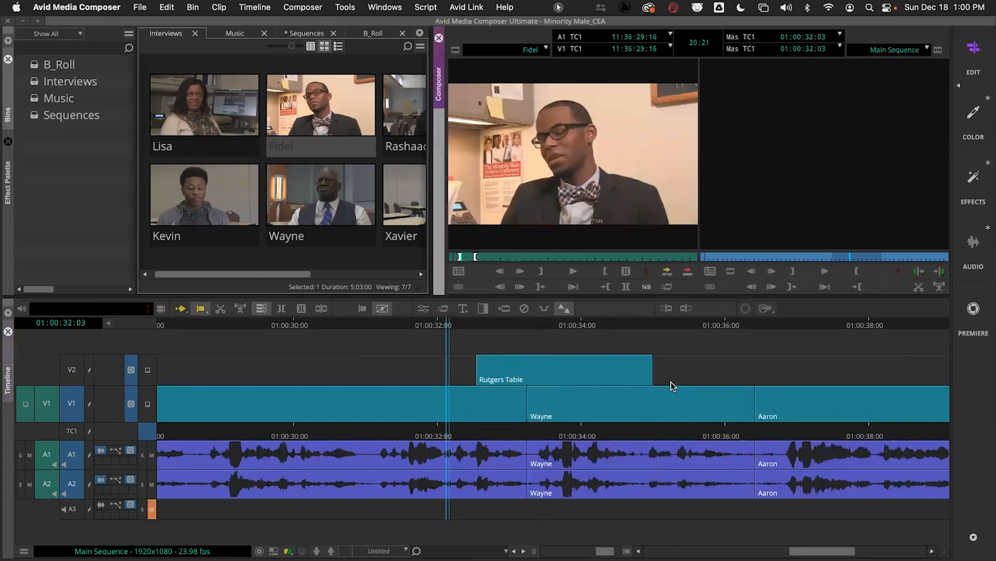
{"action": "key", "text": "space"}
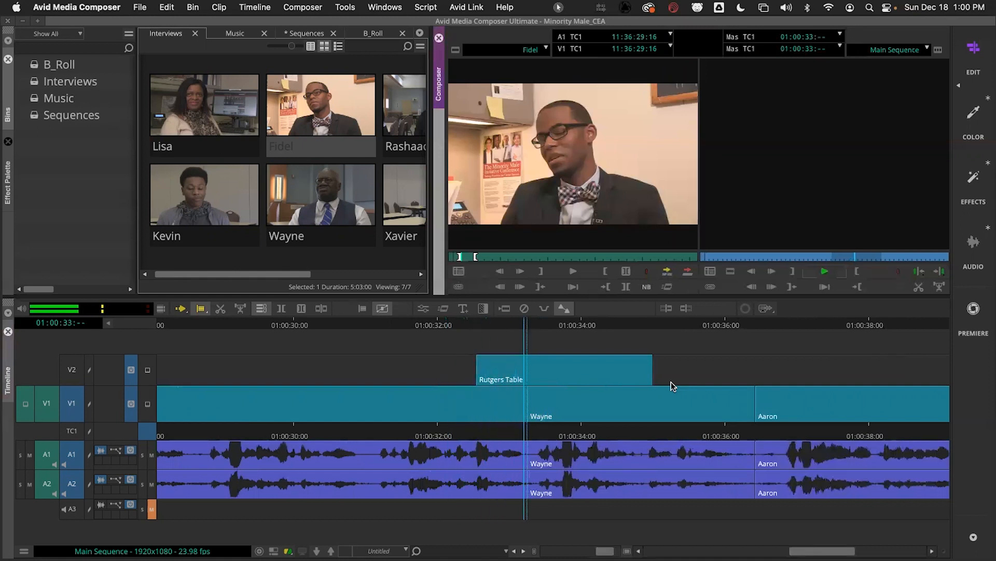
{"action": "key", "text": "space"}
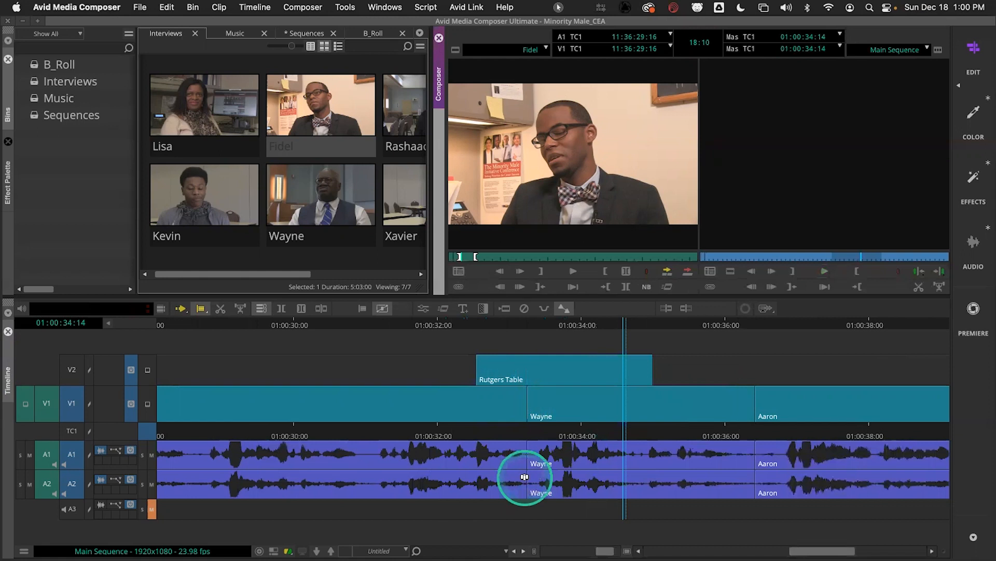
Switch the ripple trim selection back and forth between the outgoing and incoming sides of the cut beneath Rutgers Table
{"action": "left_click", "coordinate": [522, 397]}
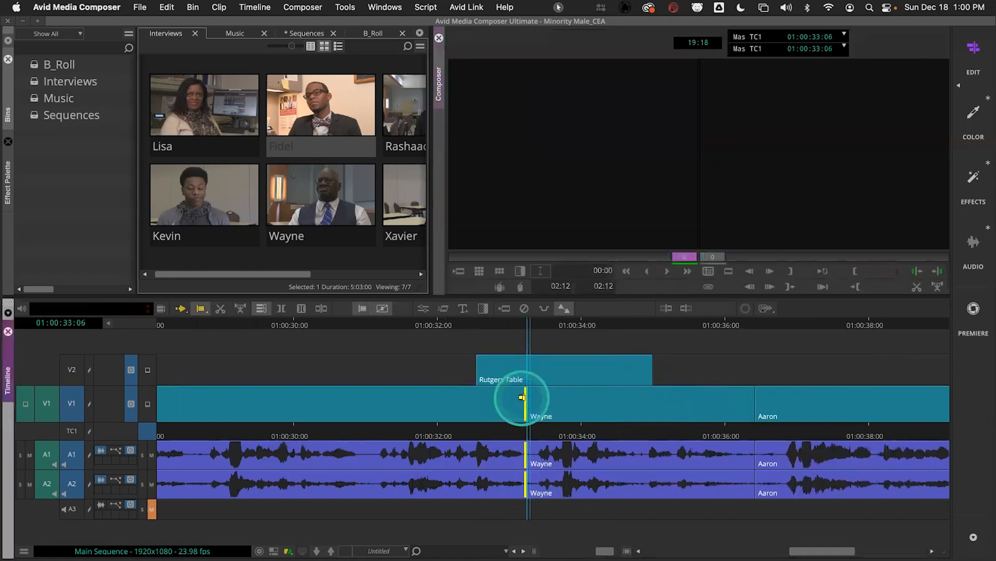
{"action": "left_click", "coordinate": [526, 398]}
{"action": "left_click", "coordinate": [534, 405]}
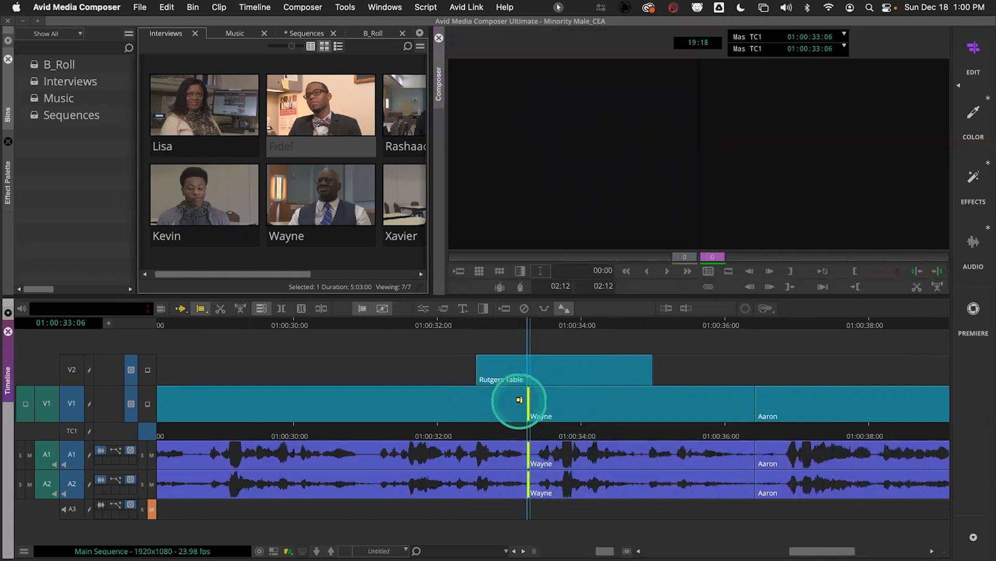
{"action": "left_click", "coordinate": [522, 398]}
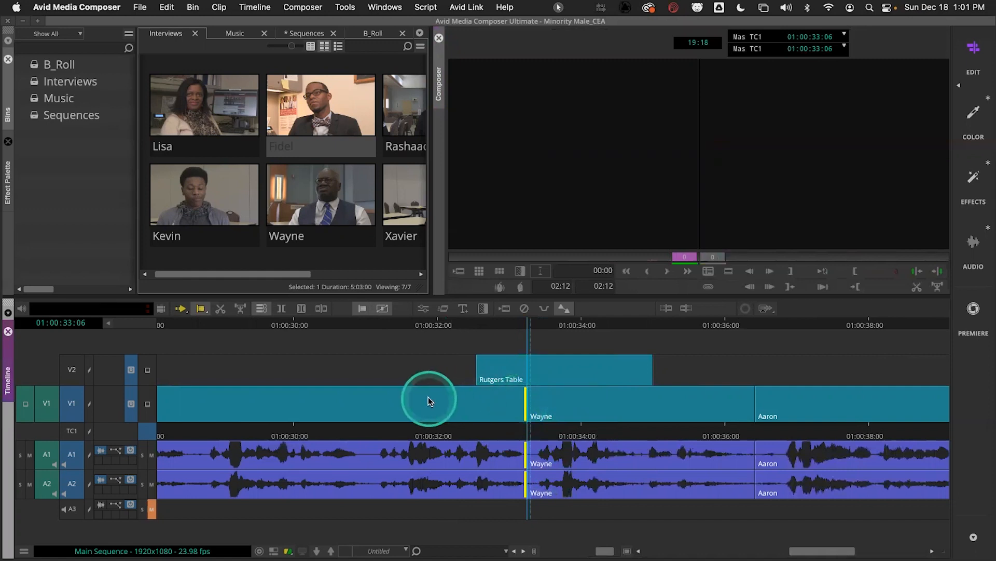
{"action": "left_click", "coordinate": [530, 401]}
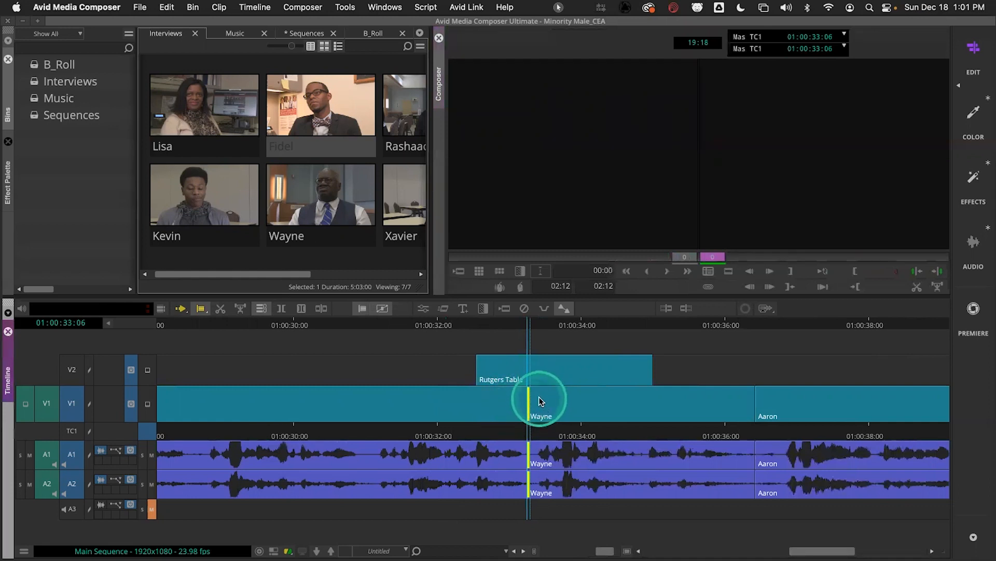
{"action": "left_click", "coordinate": [522, 400]}
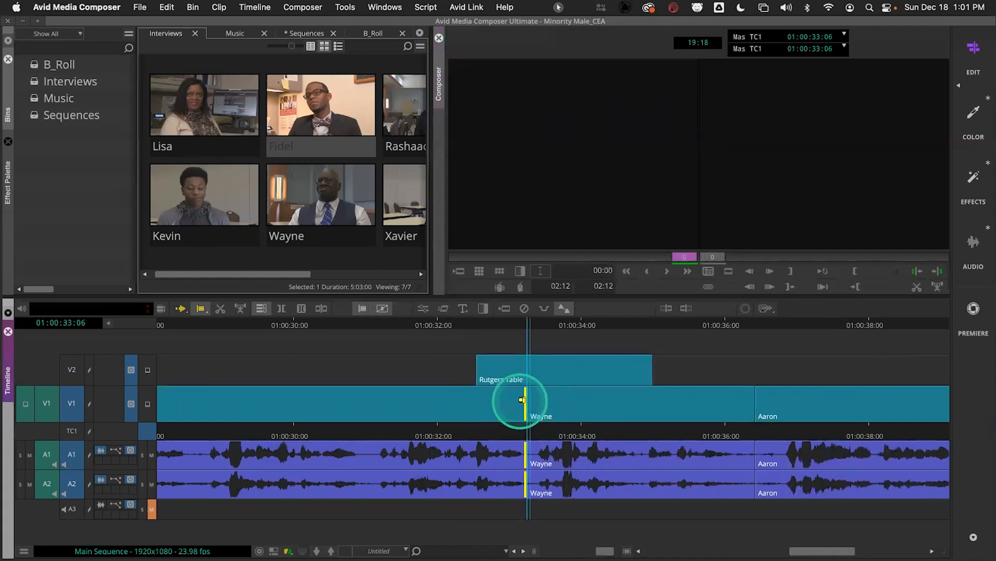
{"action": "left_click", "coordinate": [540, 394]}
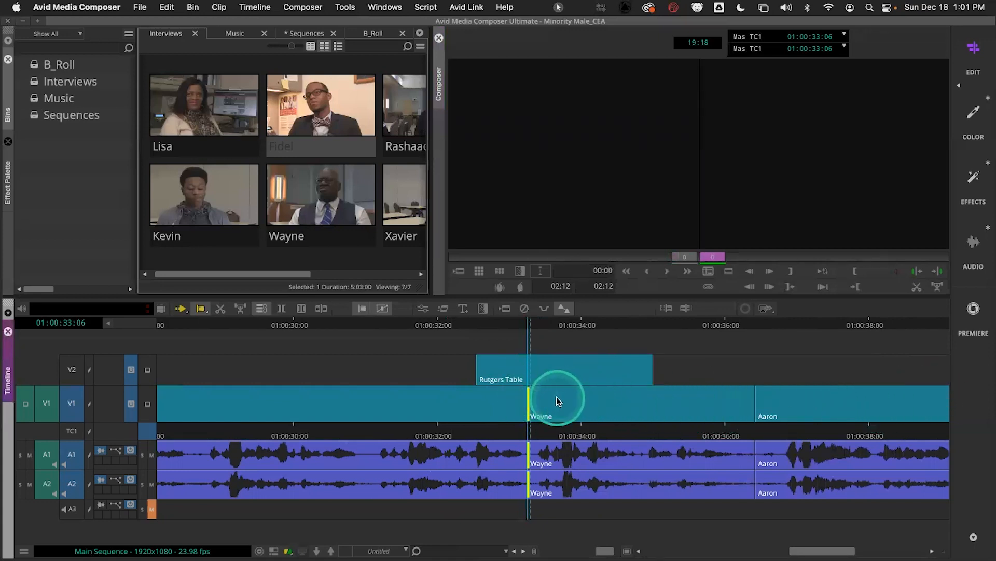
{"action": "left_click", "coordinate": [521, 405]}
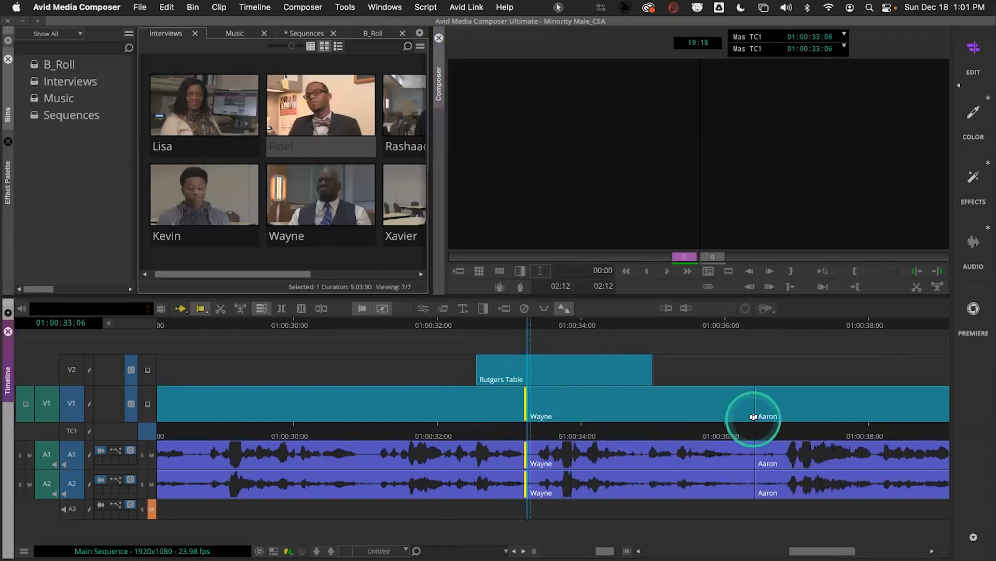
Turn on V1 picture monitoring and play the interview cut beneath Rutgers Table from several earlier points
{"action": "left_click", "coordinate": [539, 428]}
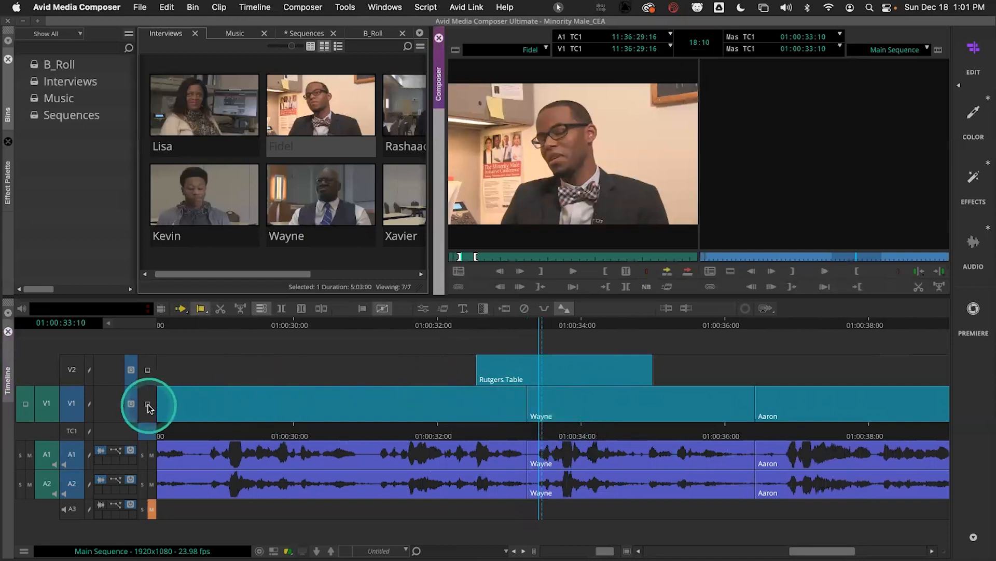
{"action": "left_click", "coordinate": [493, 433]}
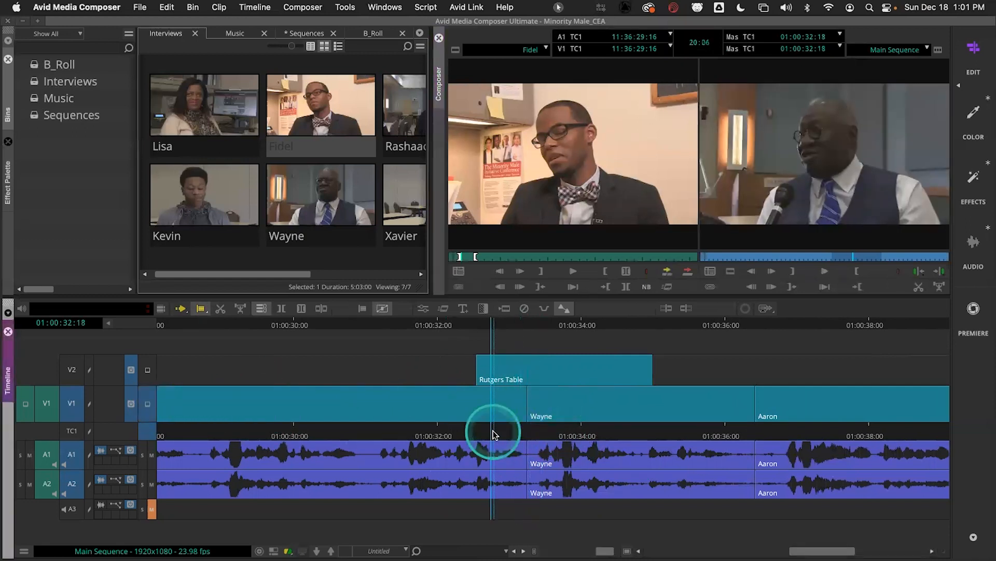
{"action": "key", "text": "space"}
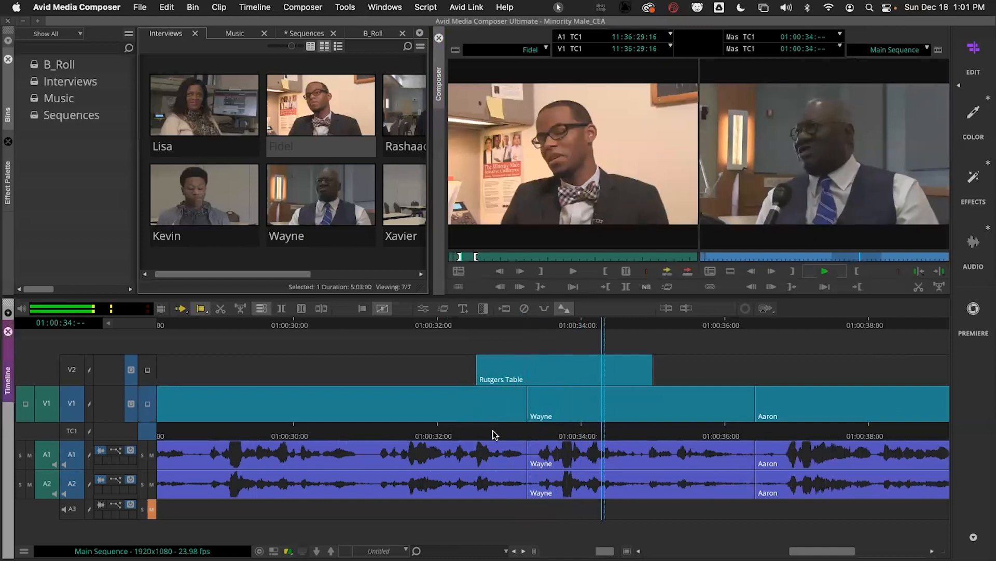
{"action": "left_click", "coordinate": [494, 433]}
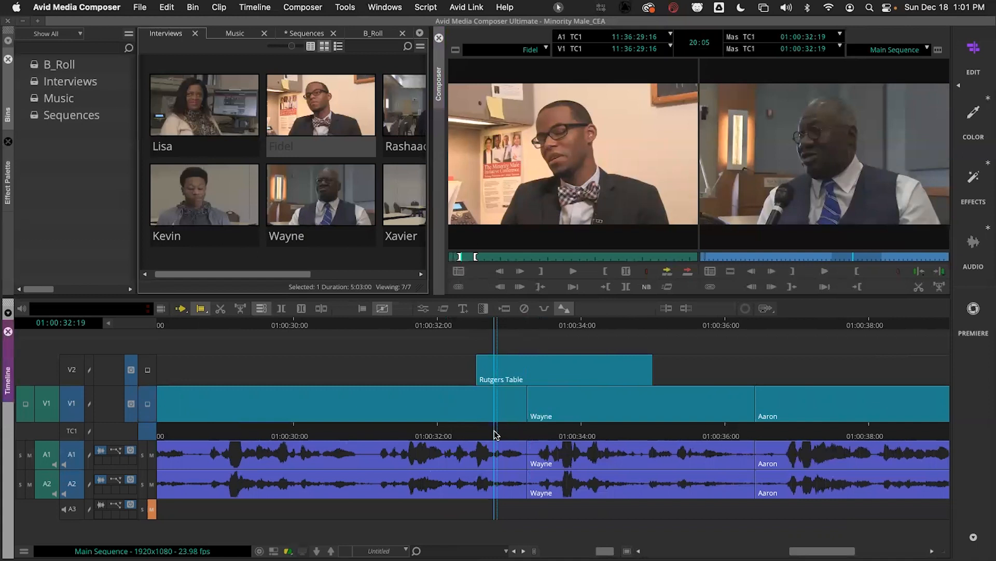
{"action": "left_click_drag", "start_coordinate": [495, 435], "coordinate": [436, 435]}
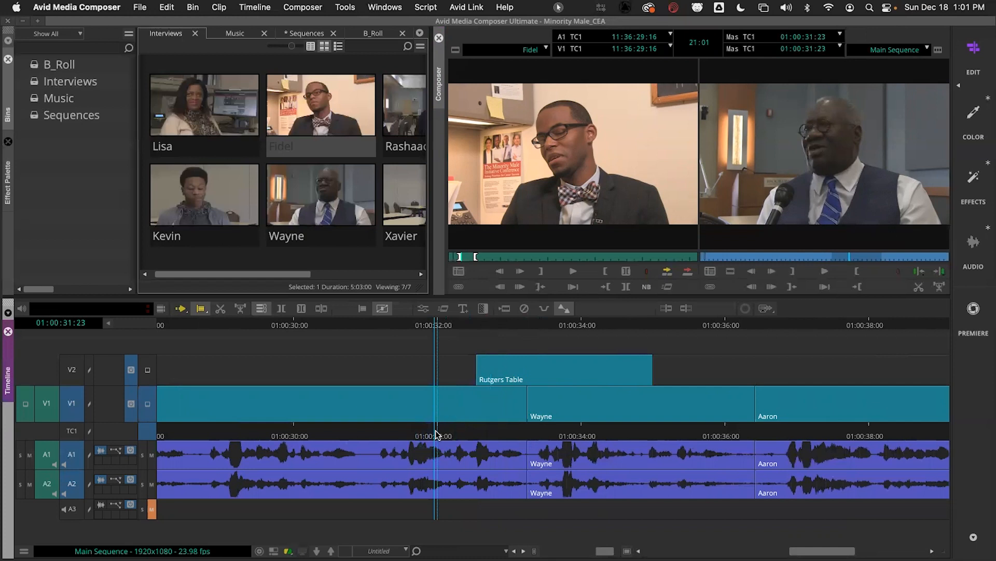
{"action": "left_click", "coordinate": [401, 441]}
{"action": "key", "text": "space"}
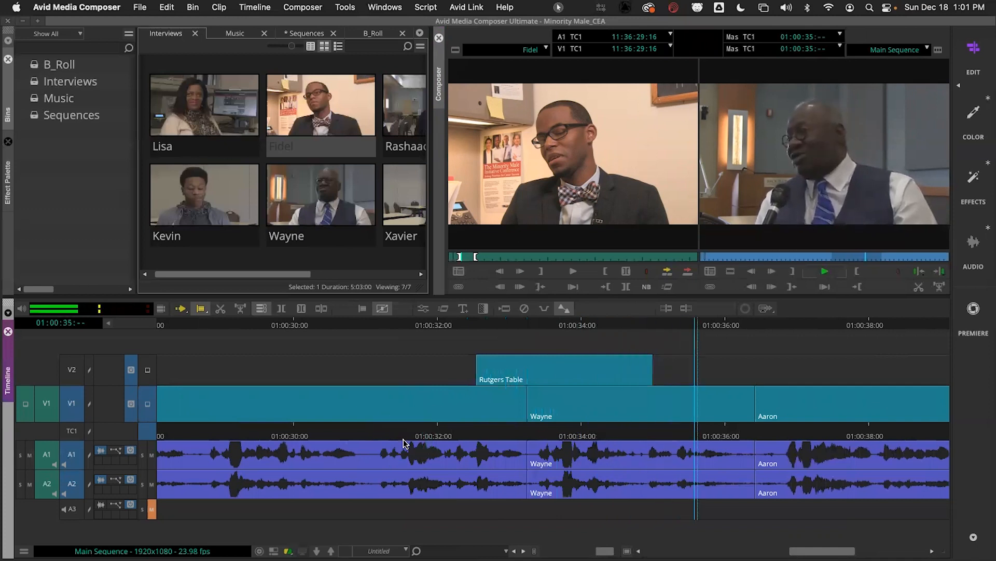
{"action": "key", "text": "space"}
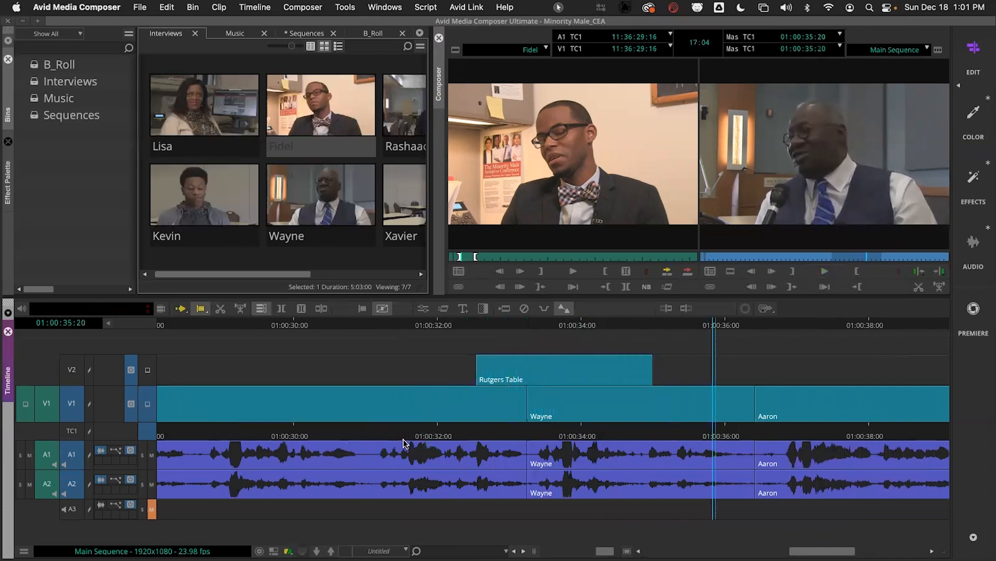
{"action": "left_click_drag", "start_coordinate": [395, 435], "coordinate": [354, 436]}
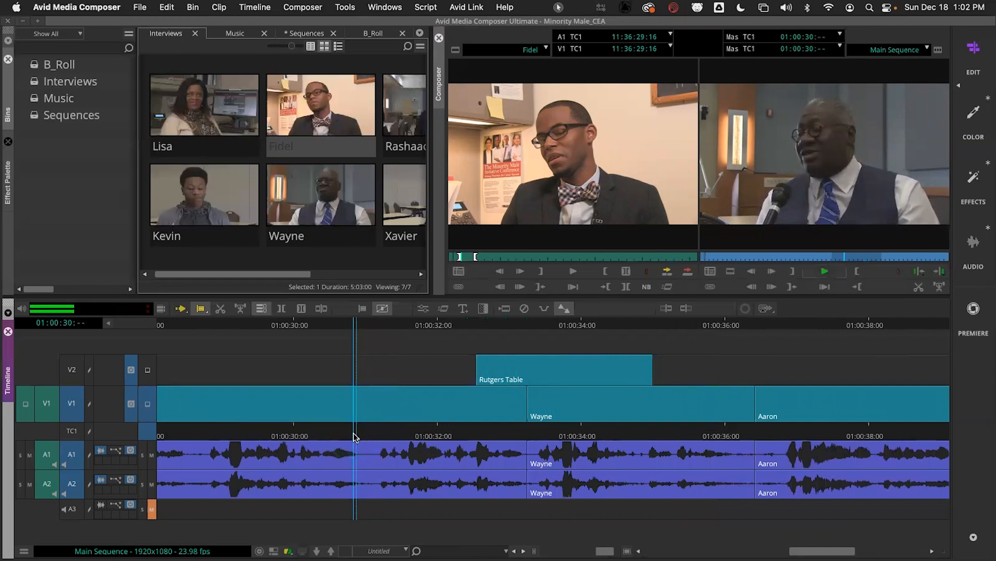
{"action": "key", "text": "space"}
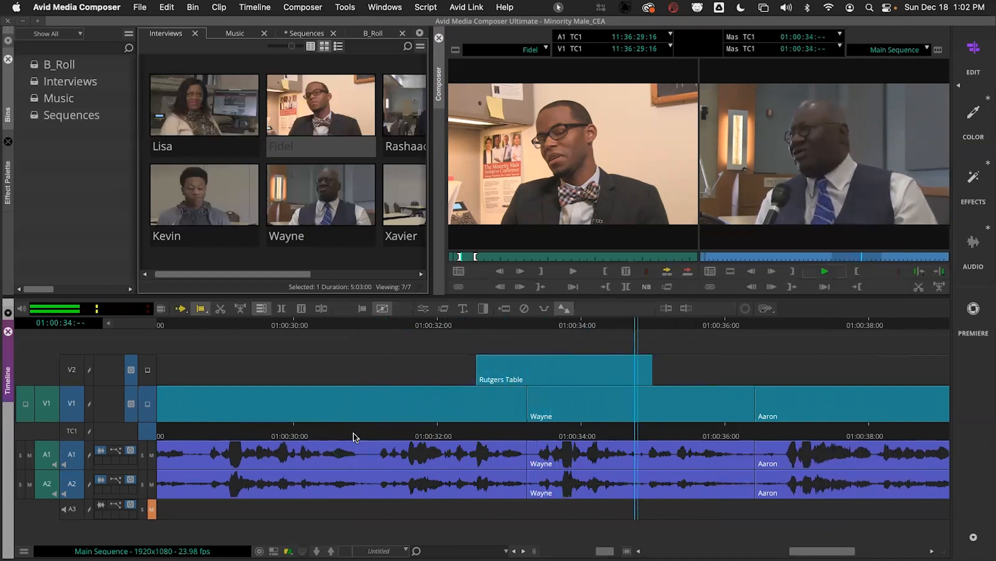
{"action": "key", "text": "space"}
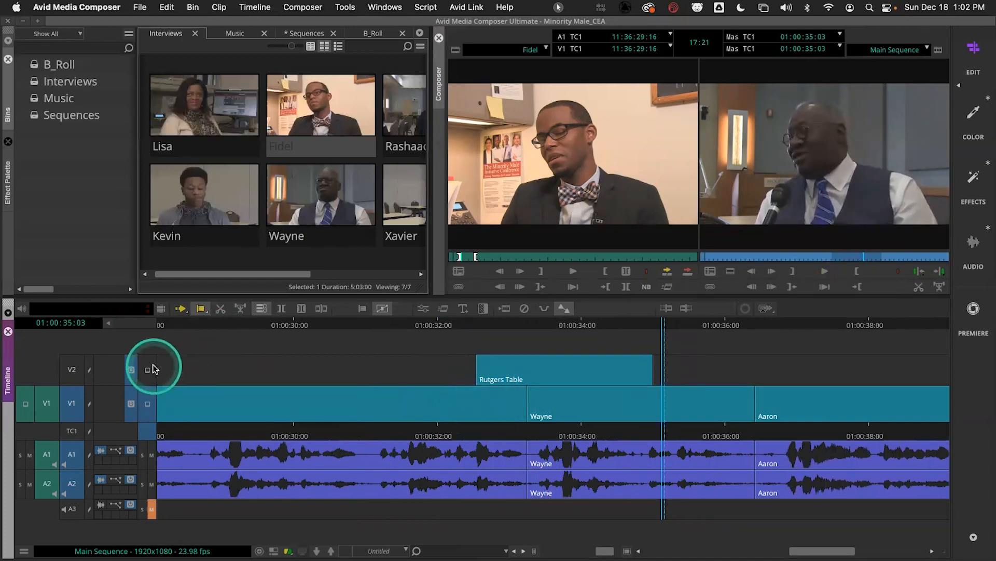
Turn on V2 picture monitoring and play through the Rutgers Table clip covering the interview cut
{"action": "left_click_drag", "start_coordinate": [505, 433], "coordinate": [456, 434]}
{"action": "key", "text": "space"}
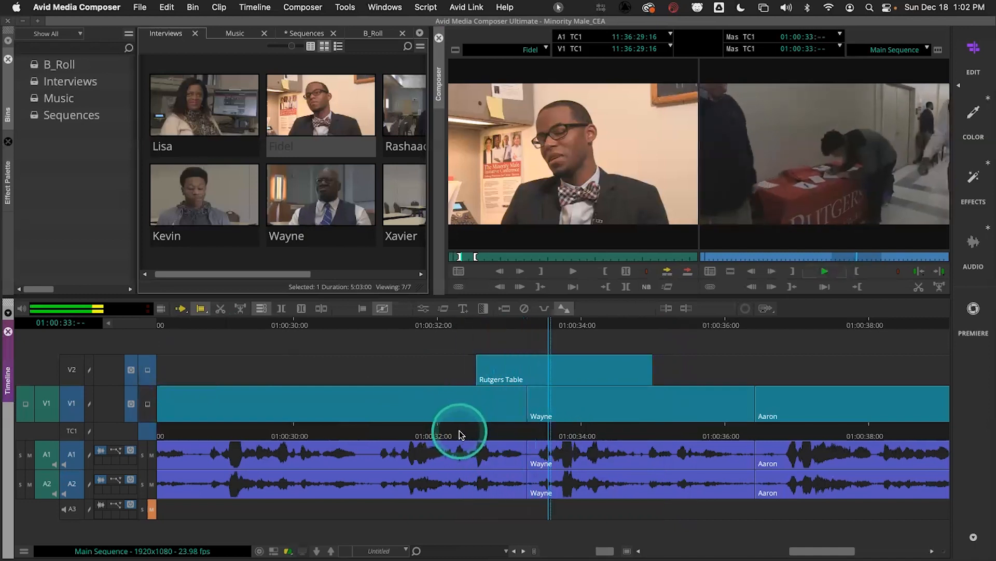
{"action": "key", "text": "space"}
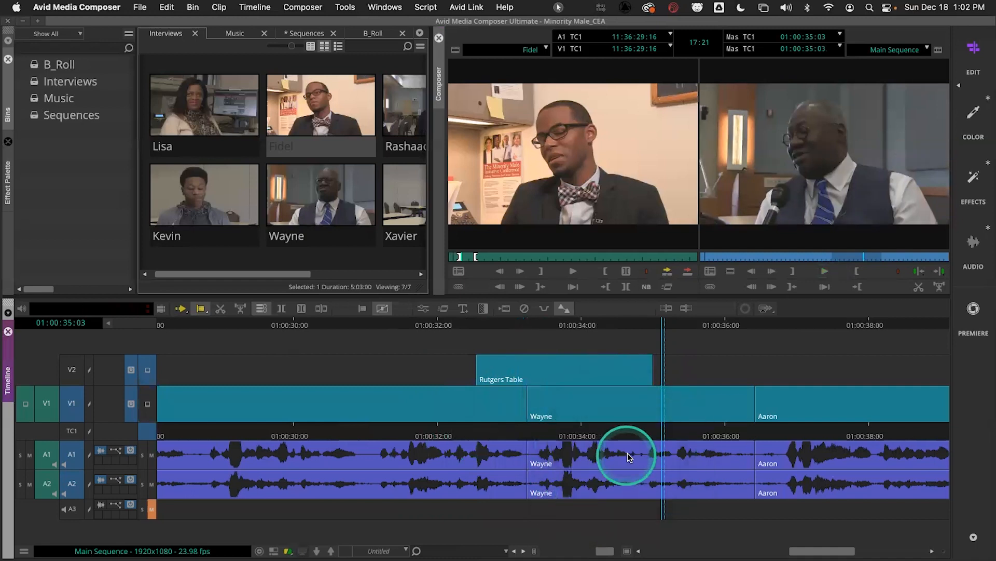
Try splitting the Wayne interview clip near the end of Rutgers Table, then undo the split
{"action": "left_click", "coordinate": [643, 459]}
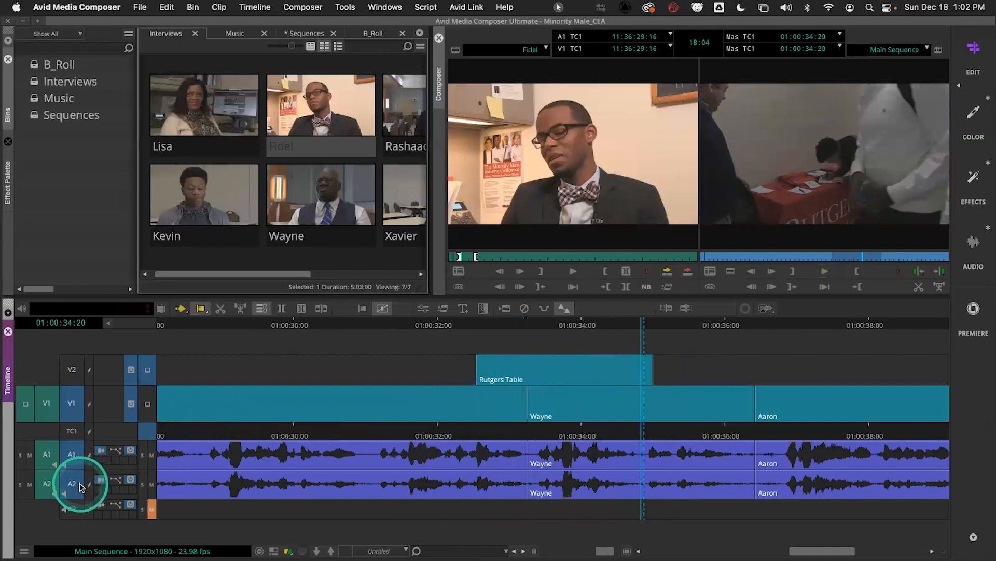
{"action": "left_click", "coordinate": [322, 309]}
{"action": "left_click", "coordinate": [633, 435]}
{"action": "mouse_move", "coordinate": [621, 436]}
{"action": "left_mouse_down"}
{"action": "mouse_move", "coordinate": [599, 436]}
{"action": "mouse_move", "coordinate": [640, 431]}
{"action": "left_mouse_up"}
{"action": "key", "text": "super+z"}
Try marking and extracting a 12-frame stretch of the Wayne clip beneath Rutgers Table, play the result, and undo the extraction
{"action": "key", "text": "i"}
{"action": "key", "text": "o"}
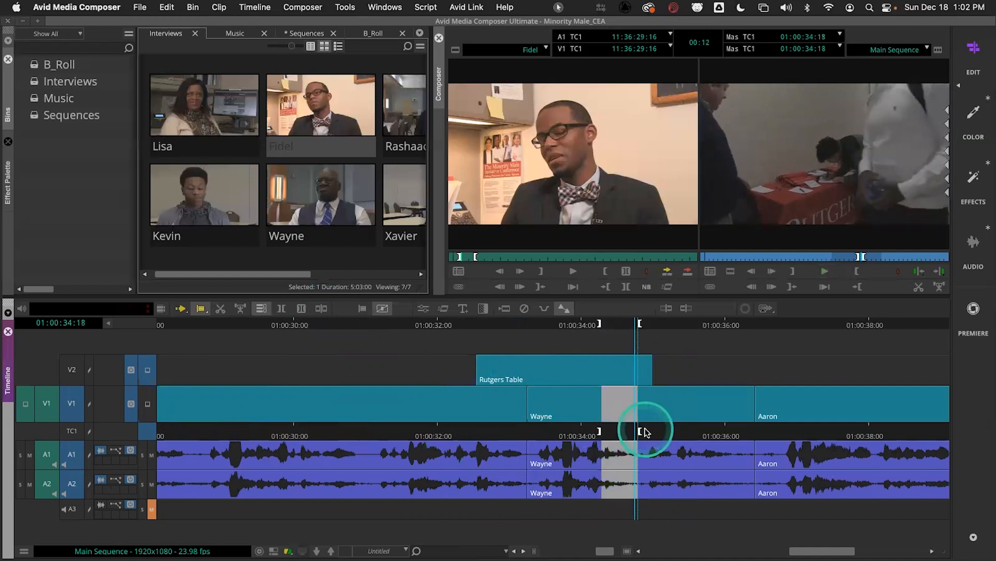
{"action": "key", "text": "x"}
{"action": "left_click", "coordinate": [571, 431]}
{"action": "key", "text": "space"}
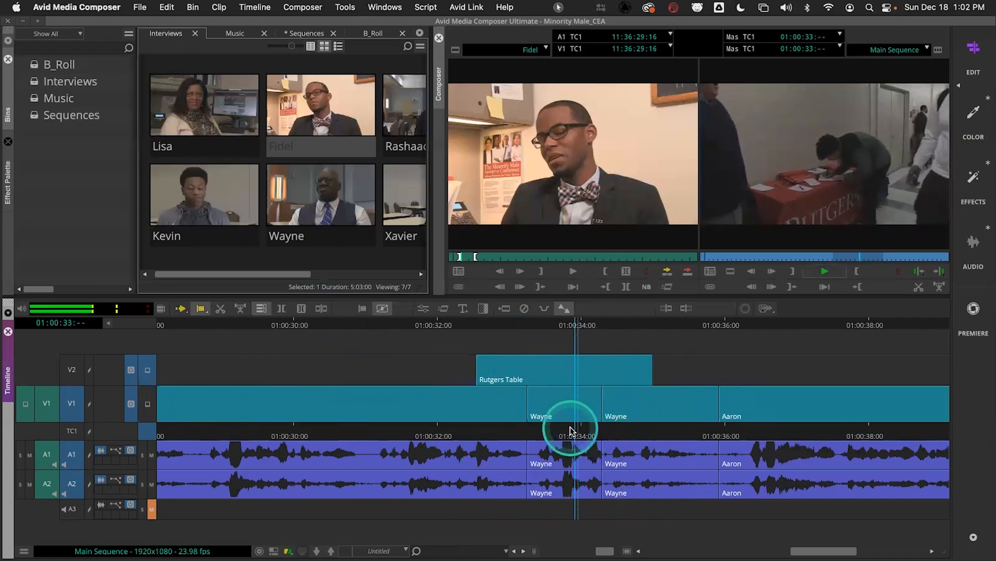
{"action": "left_click_drag", "start_coordinate": [550, 433], "coordinate": [531, 434]}
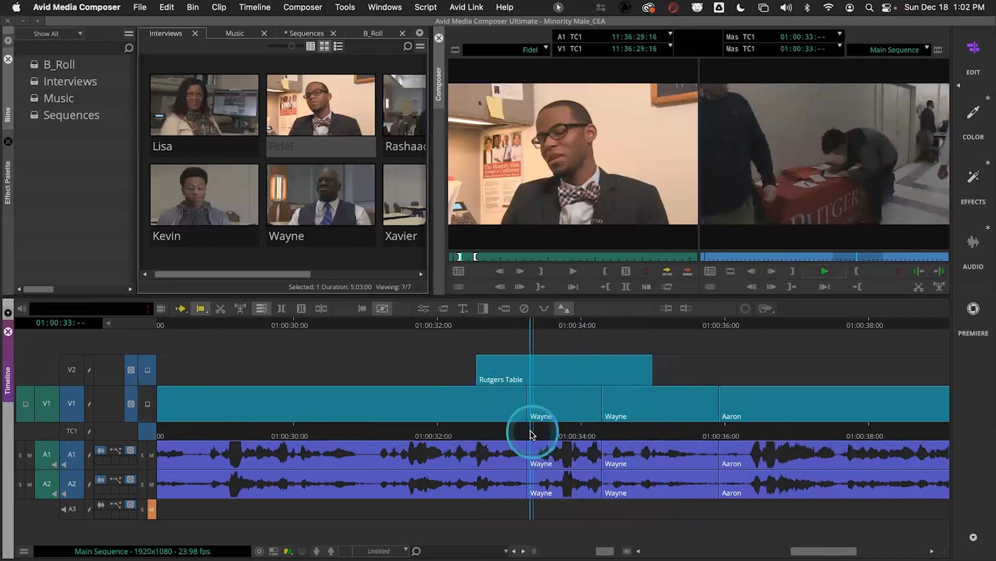
{"action": "key", "text": "space"}
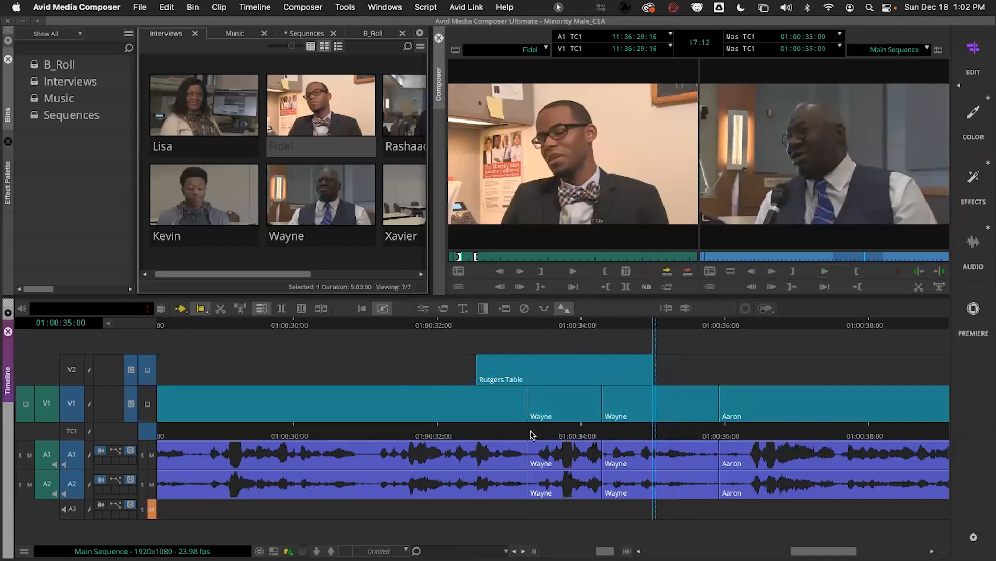
{"action": "key", "text": "super+z"}
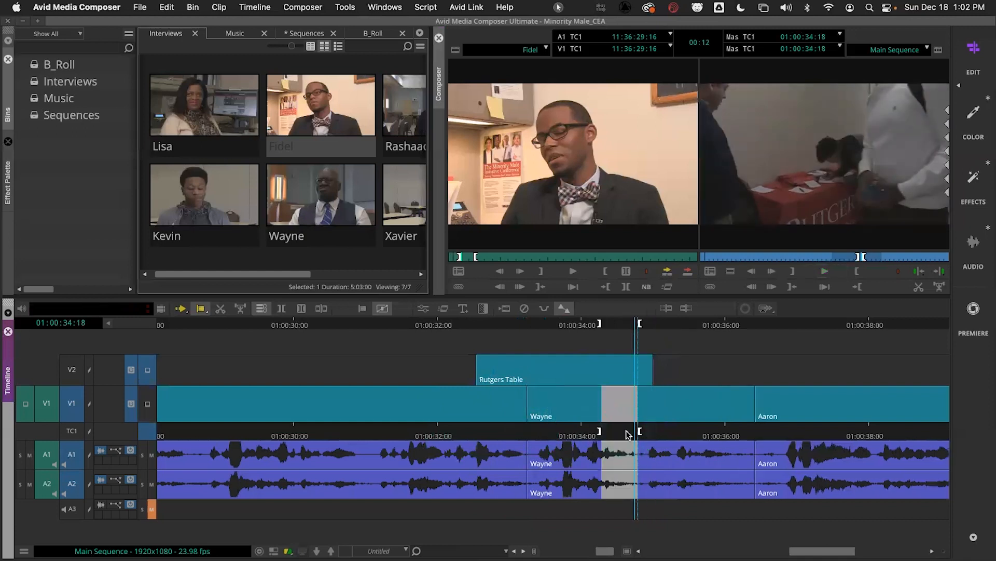
Clear the marks, add an edit in the Wayne clip at 01:00:34:16, and play the audio around it
{"action": "mouse_move", "coordinate": [618, 436]}
{"action": "left_mouse_down"}
{"action": "mouse_move", "coordinate": [609, 437]}
{"action": "mouse_move", "coordinate": [632, 433]}
{"action": "left_mouse_up"}
{"action": "key", "text": "g"}
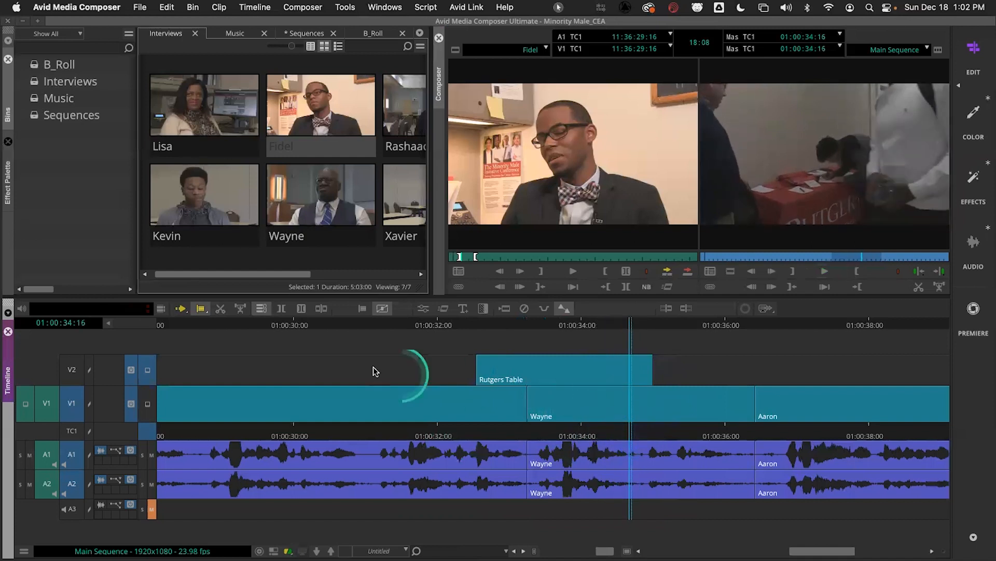
{"action": "left_click", "coordinate": [321, 308]}
{"action": "left_click_drag", "start_coordinate": [632, 435], "coordinate": [581, 439]}
{"action": "key", "text": "space"}
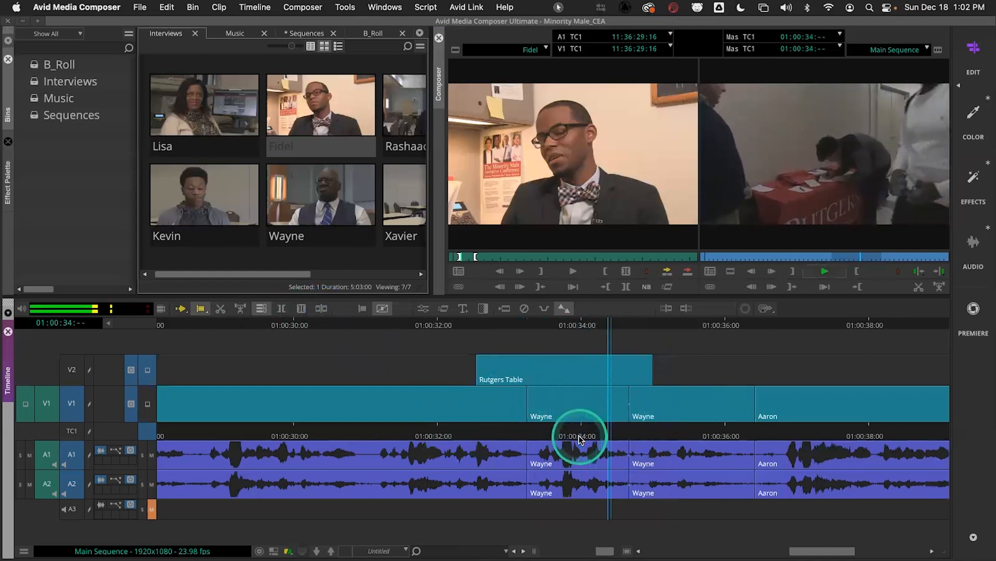
Ripple trim 8 frames off the outgoing side and 4 off the incoming side of the new Wayne edit, checking it in looped playback
{"action": "left_click", "coordinate": [625, 410]}
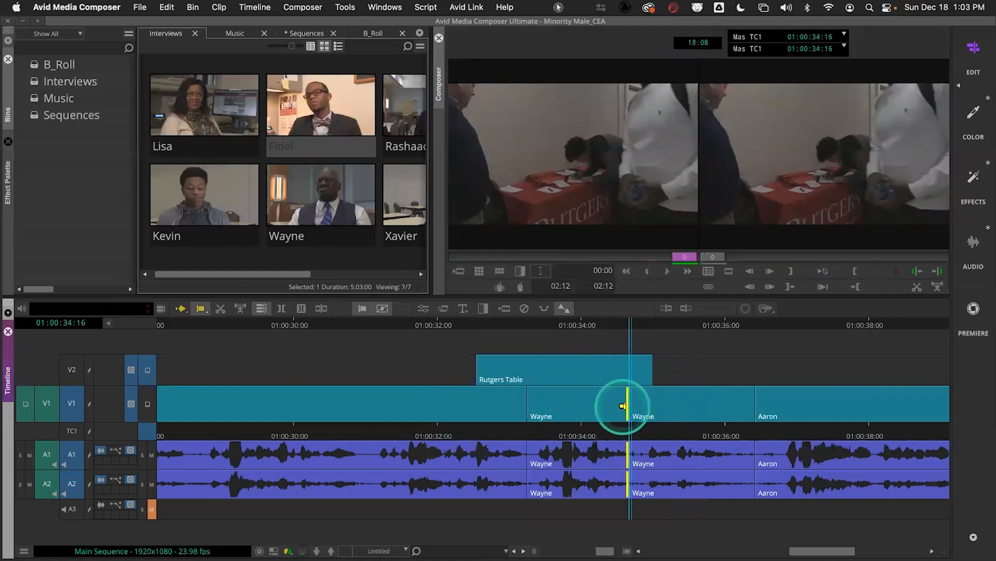
{"action": "mouse_move", "coordinate": [623, 405]}
{"action": "left_mouse_down"}
{"action": "mouse_move", "coordinate": [606, 404]}
{"action": "mouse_move", "coordinate": [625, 409]}
{"action": "left_mouse_up"}
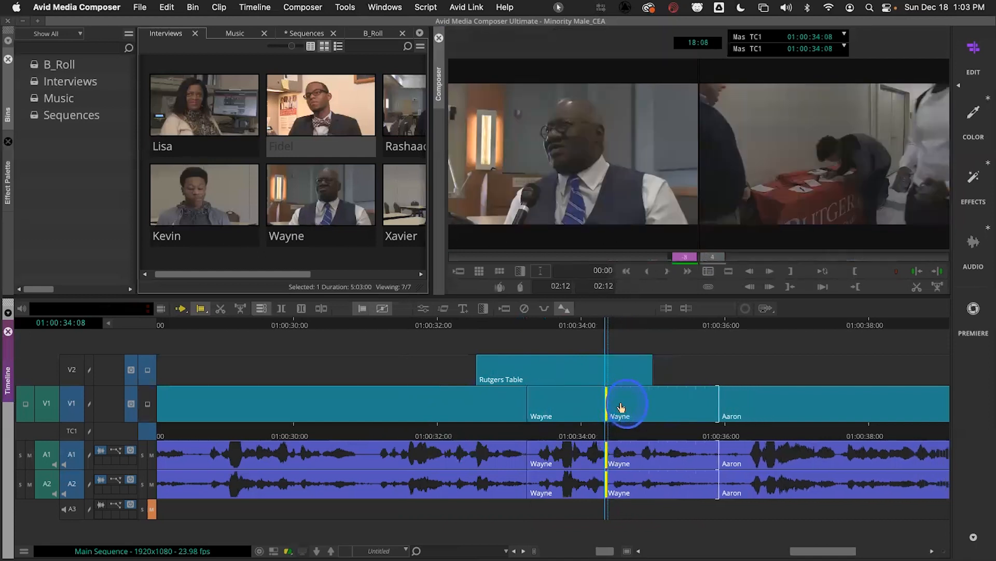
{"action": "key", "text": "space"}
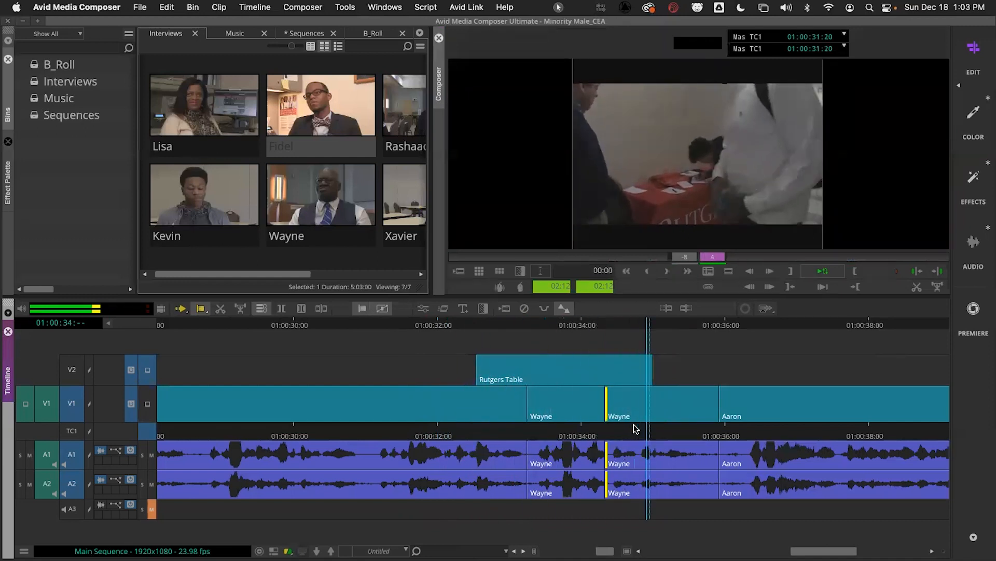
{"action": "key", "text": "space"}
{"action": "key", "text": "space"}
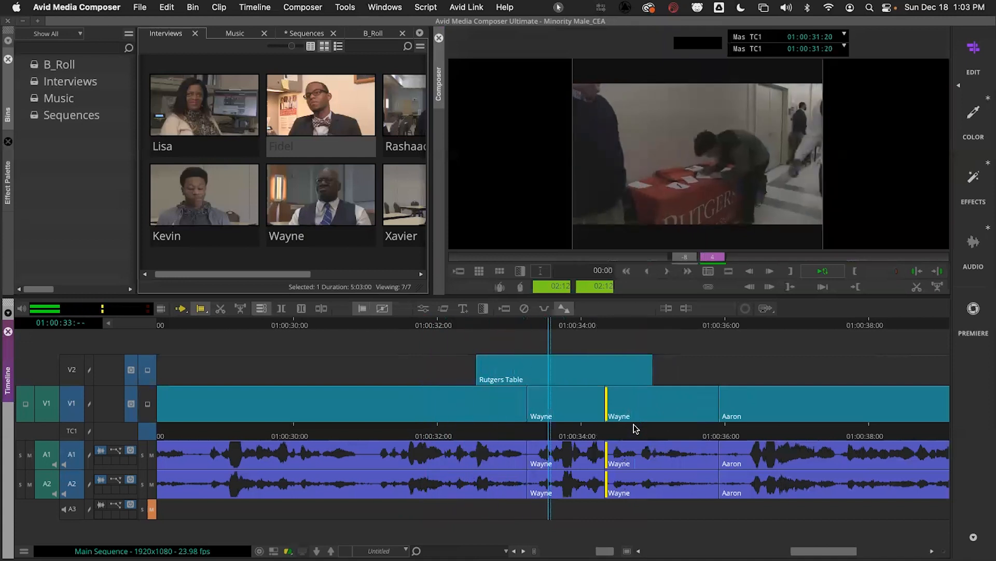
{"action": "key", "text": "space"}
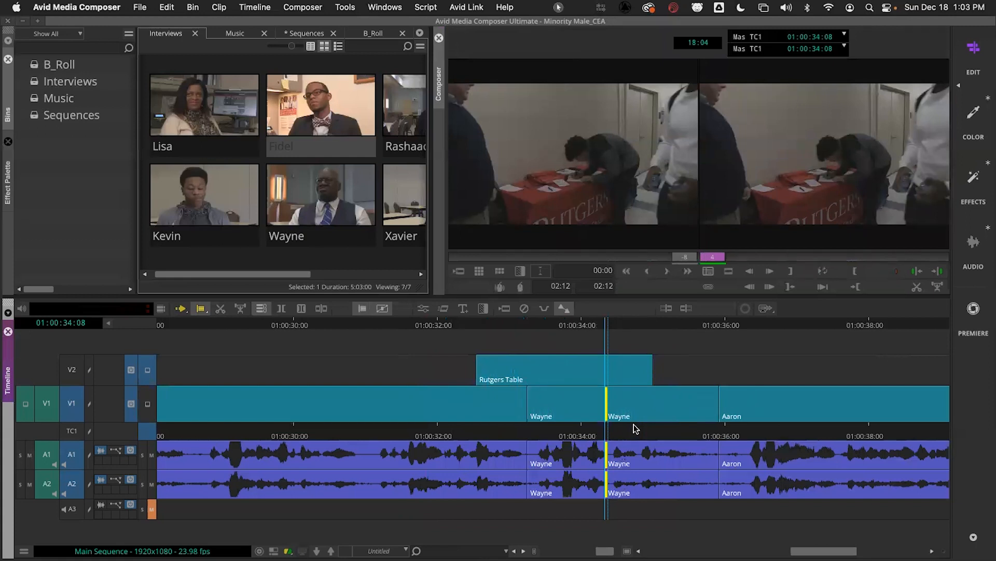
Play the trim loop around the Wayne edit at 01:00:34:08, leave trim mode, and enlarge the Composer monitors
{"action": "key", "text": "space"}
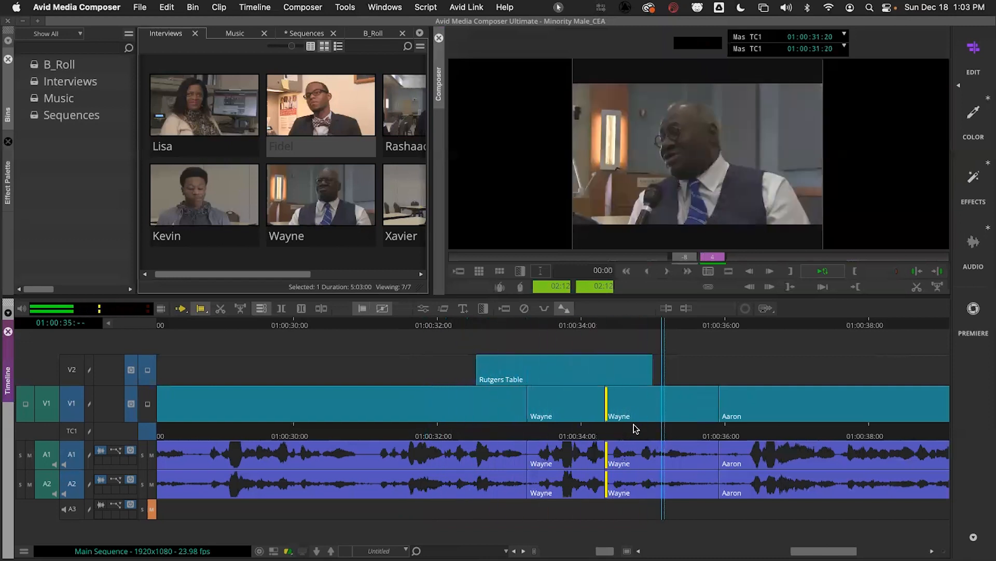
{"action": "left_click", "coordinate": [634, 425]}
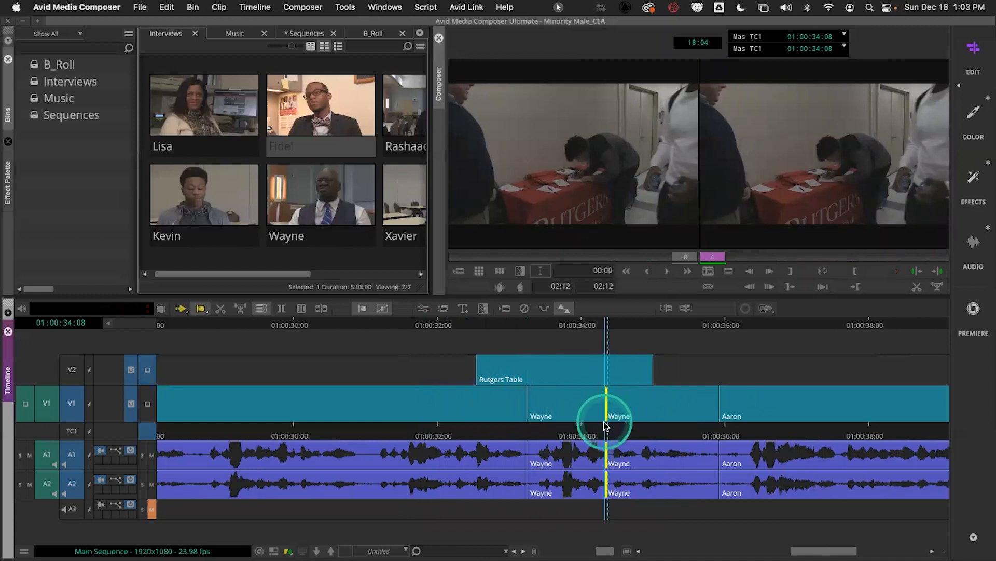
{"action": "left_click", "coordinate": [589, 428]}
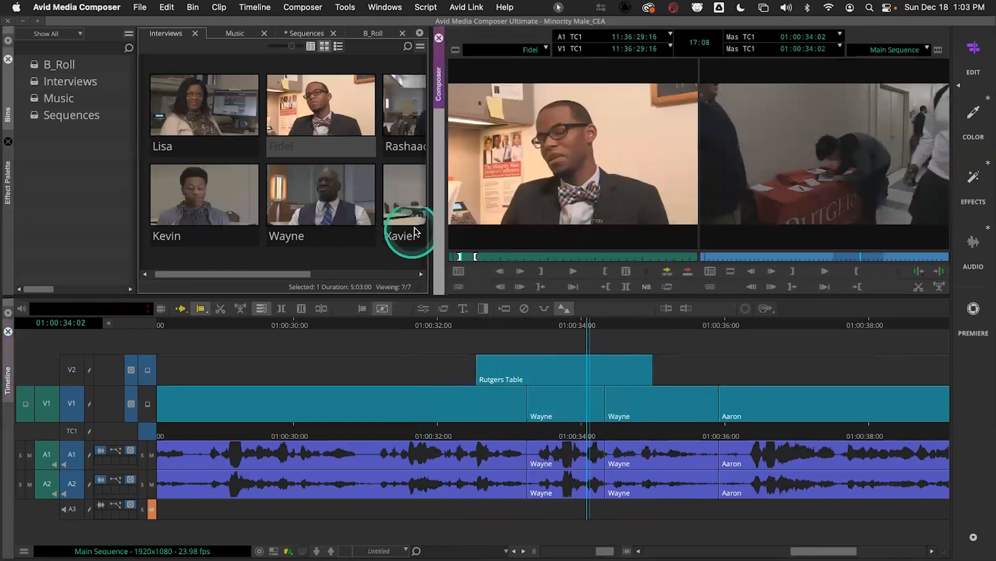
{"action": "left_click_drag", "start_coordinate": [436, 224], "coordinate": [307, 224]}
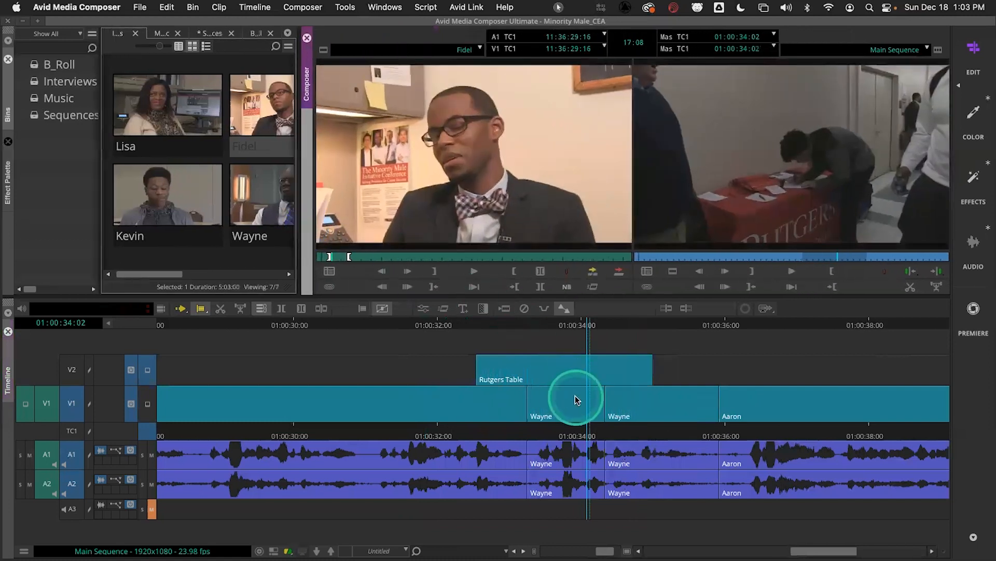
Try selecting the incoming side of the Wayne edit beneath Rutgers Table for ripple trimming, leaving trim mode after each attempt
{"action": "left_click", "coordinate": [608, 401]}
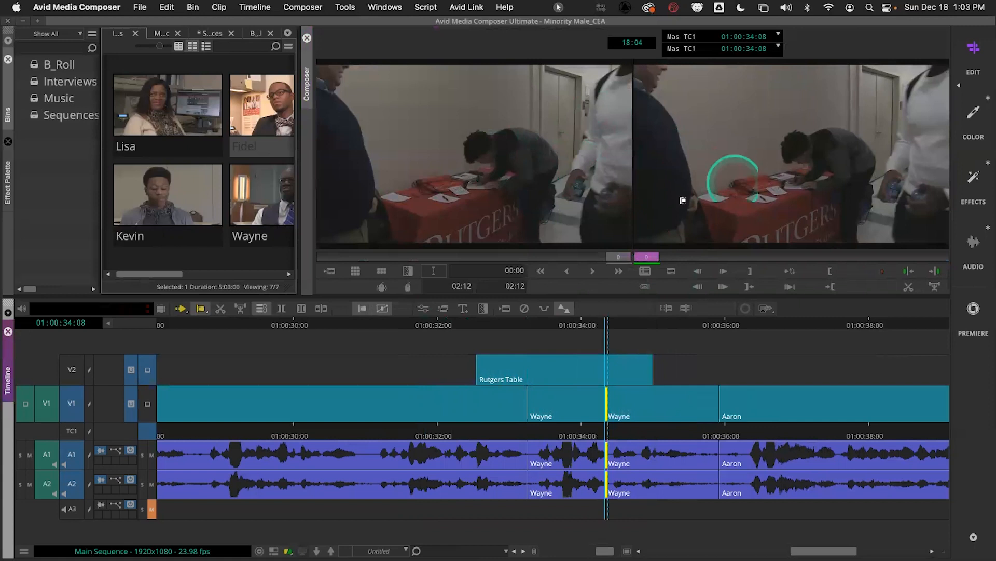
{"action": "left_click", "coordinate": [569, 438]}
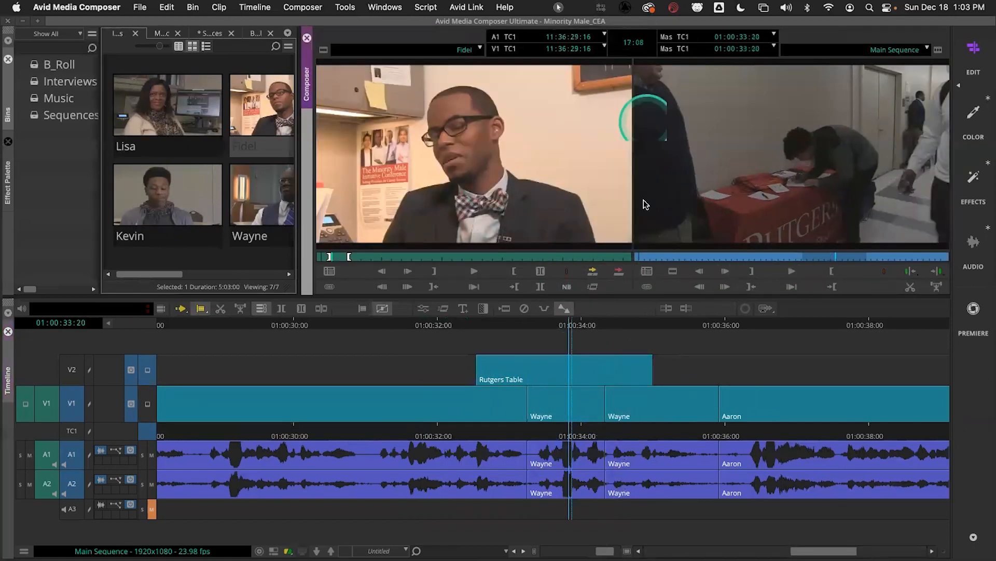
{"action": "left_click", "coordinate": [607, 396]}
{"action": "mouse_move", "coordinate": [605, 435]}
{"action": "left_mouse_down"}
{"action": "mouse_move", "coordinate": [591, 436]}
{"action": "mouse_move", "coordinate": [618, 434]}
{"action": "mouse_move", "coordinate": [597, 435]}
{"action": "left_mouse_up"}
{"action": "left_click", "coordinate": [610, 400]}
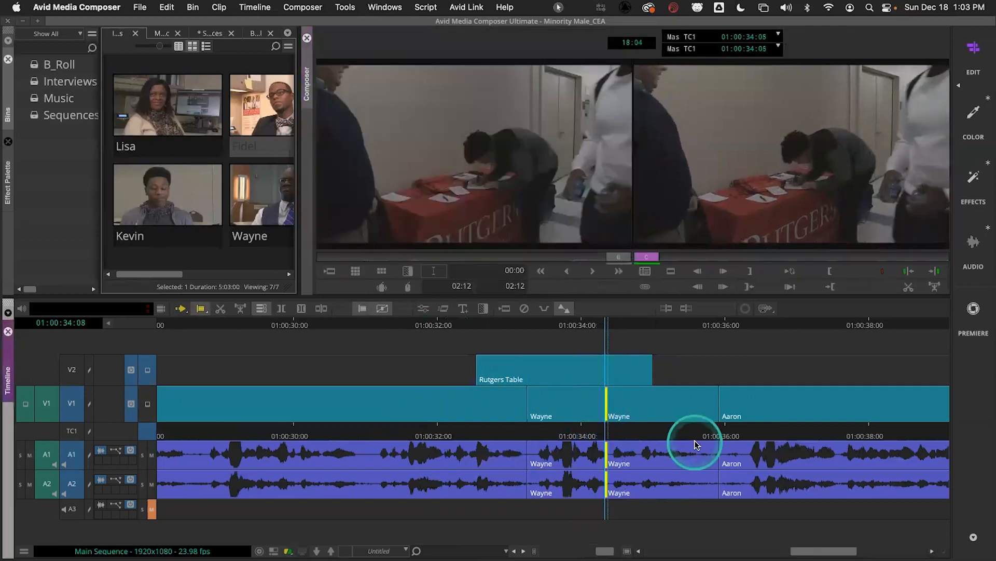
{"action": "left_click", "coordinate": [601, 435]}
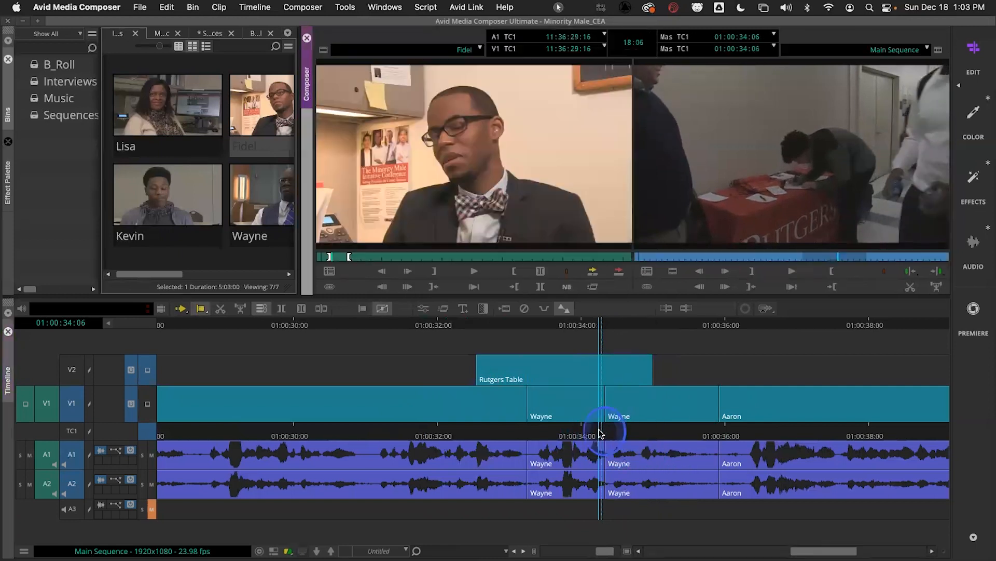
{"action": "left_click", "coordinate": [613, 411]}
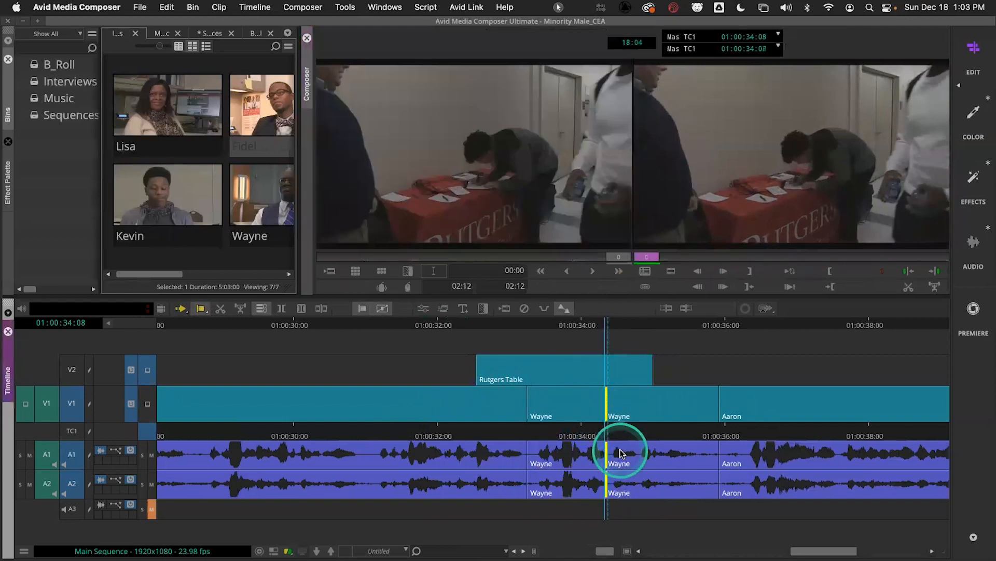
{"action": "left_click", "coordinate": [603, 439]}
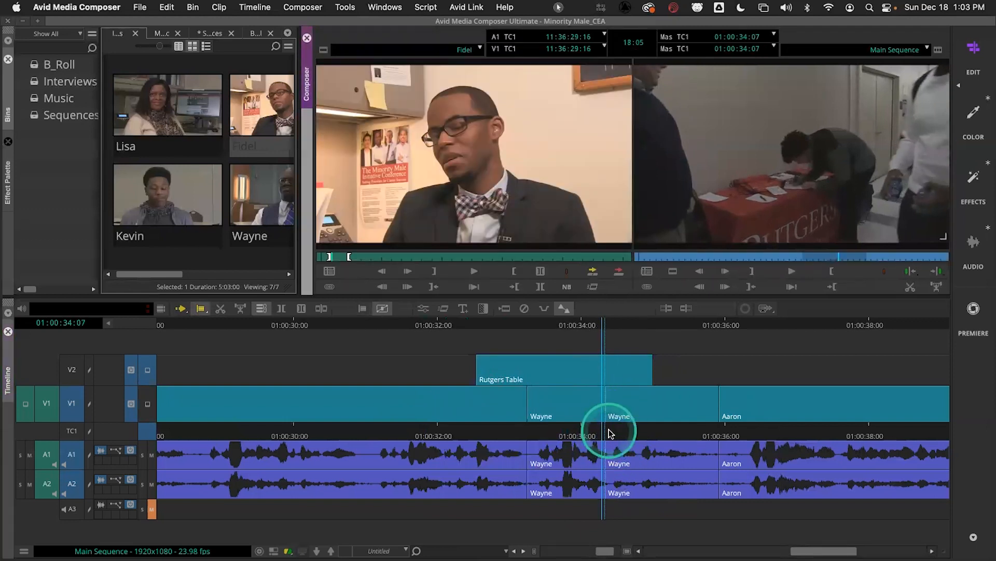
{"action": "left_click", "coordinate": [615, 434]}
{"action": "left_click", "coordinate": [609, 432]}
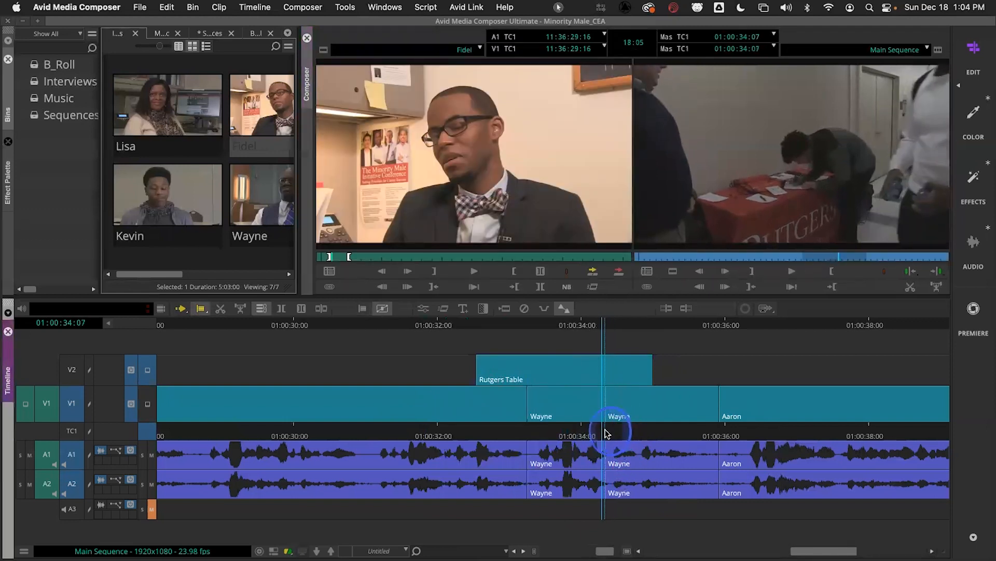
Try entering trim mode directly on both sides of the Wayne edit nearest the position indicator, leaving it after each attempt
{"action": "key", "text": "u"}
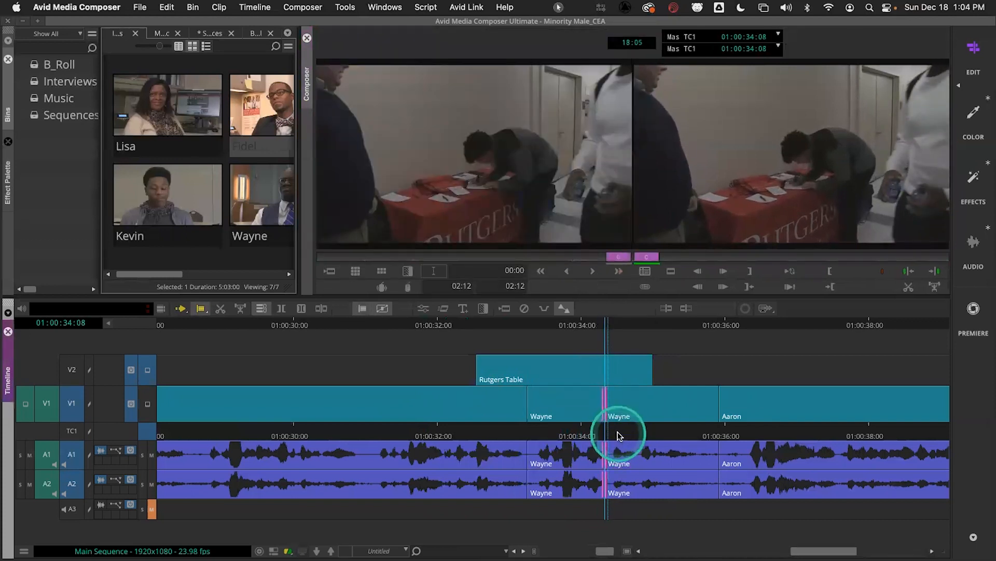
{"action": "left_click", "coordinate": [618, 432]}
{"action": "left_click", "coordinate": [606, 432]}
{"action": "key", "text": "u"}
{"action": "left_click_drag", "start_coordinate": [615, 433], "coordinate": [608, 432]}
{"action": "left_click", "coordinate": [609, 410]}
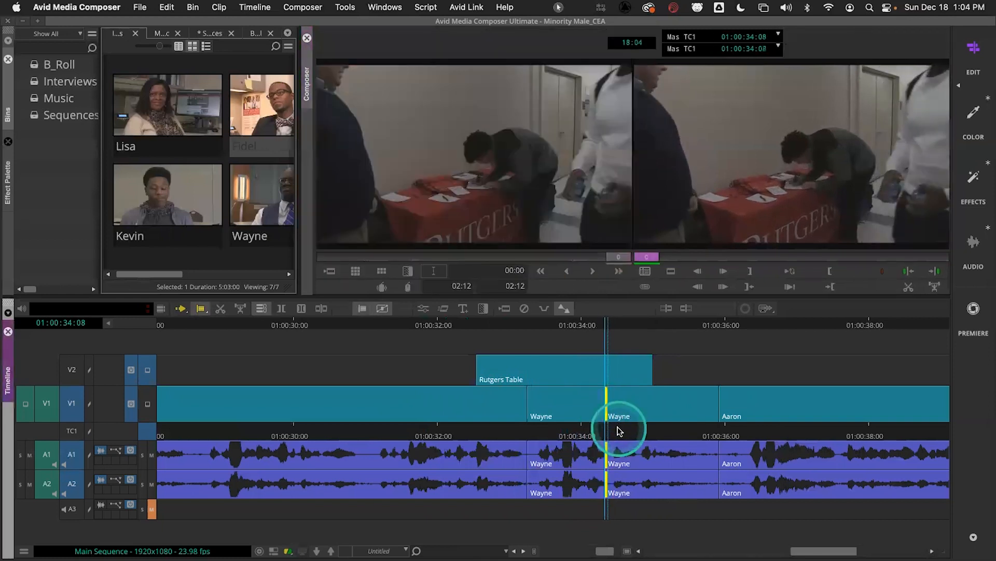
{"action": "left_click", "coordinate": [616, 432]}
{"action": "left_click", "coordinate": [606, 432]}
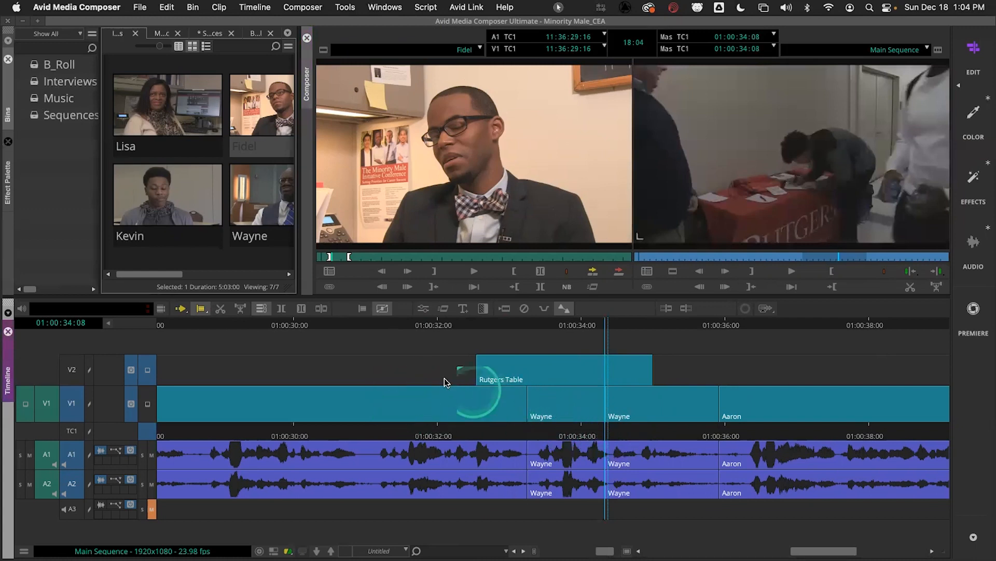
{"action": "left_click", "coordinate": [363, 310]}
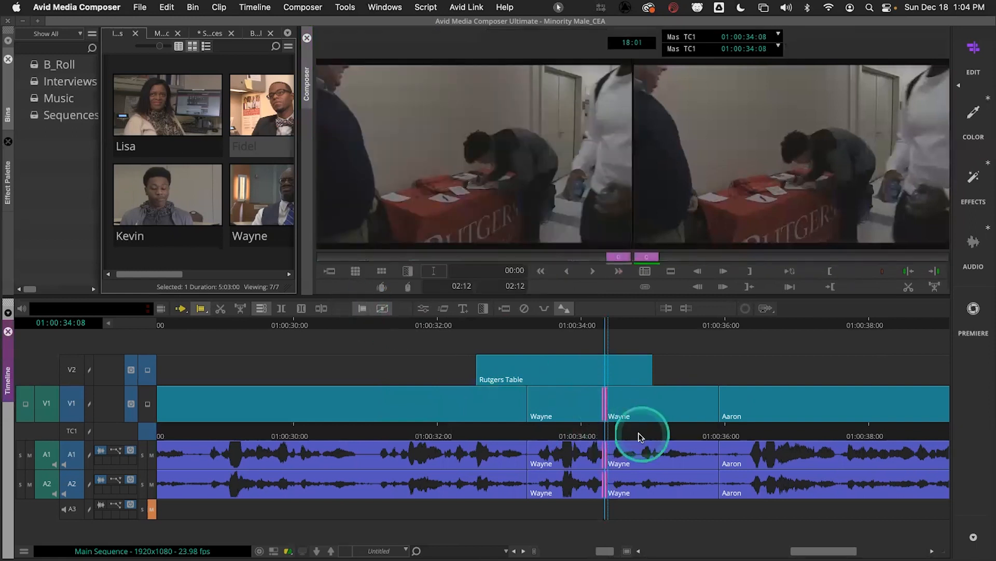
{"action": "left_click", "coordinate": [618, 431]}
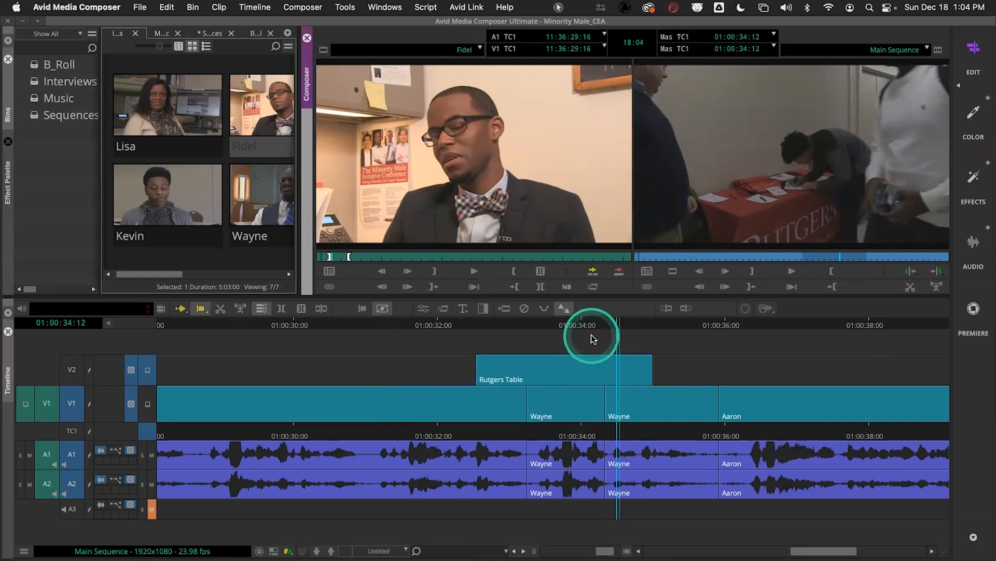
Try lassoing the Wayne edit across the video and audio tracks to enter trim mode, then leave trim mode
{"action": "left_click_drag", "start_coordinate": [592, 340], "coordinate": [613, 420]}
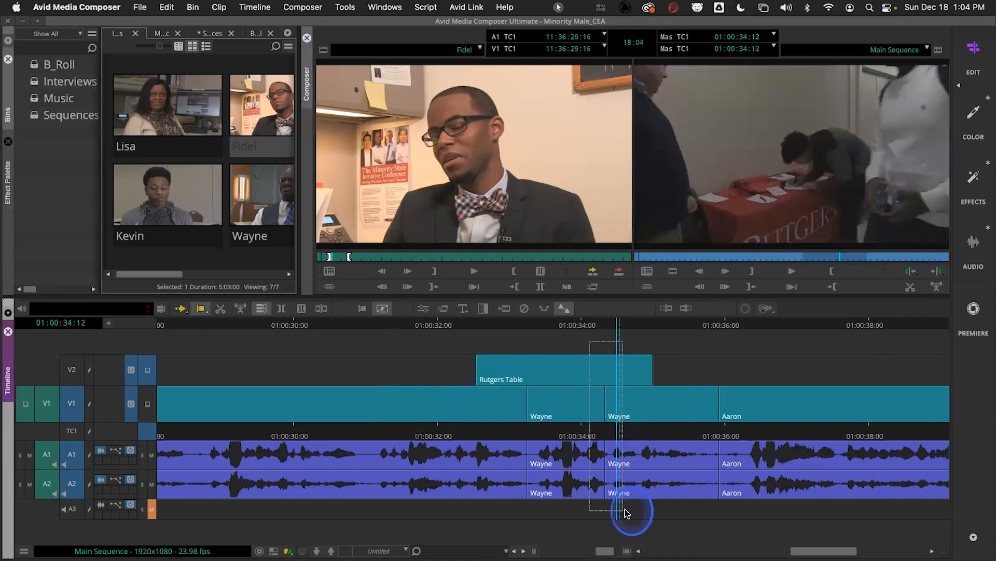
{"action": "left_click_drag", "start_coordinate": [626, 513], "coordinate": [627, 512]}
{"action": "left_click", "coordinate": [628, 415]}
{"action": "mouse_move", "coordinate": [593, 347]}
{"action": "left_mouse_down"}
{"action": "mouse_move", "coordinate": [618, 515]}
{"action": "mouse_move", "coordinate": [625, 451]}
{"action": "left_mouse_up"}
{"action": "left_click", "coordinate": [628, 432]}
{"action": "left_click", "coordinate": [610, 432]}
{"action": "left_click", "coordinate": [610, 408]}
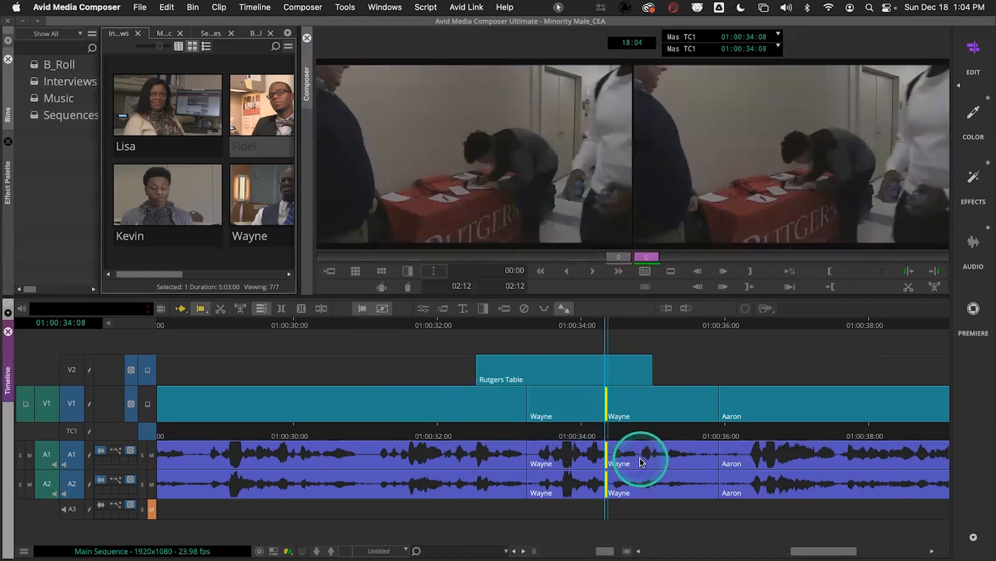
{"action": "left_click", "coordinate": [631, 431]}
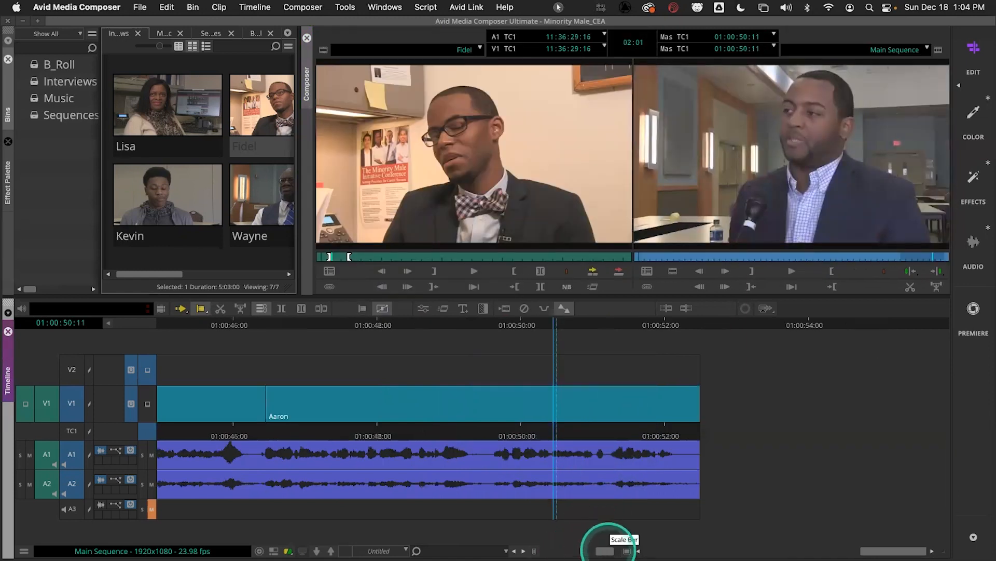
Park at 01:00:34:00 beneath Rutgers Table and cycle trim mode through the neighbouring edits, ending on the Wayne edit at 01:00:34:08
{"action": "mouse_move", "coordinate": [881, 548]}
{"action": "left_mouse_down"}
{"action": "mouse_move", "coordinate": [831, 548]}
{"action": "mouse_move", "coordinate": [903, 548]}
{"action": "mouse_move", "coordinate": [867, 548]}
{"action": "left_mouse_up"}
{"action": "left_click_drag", "start_coordinate": [653, 433], "coordinate": [600, 435]}
{"action": "left_click_drag", "start_coordinate": [605, 550], "coordinate": [552, 550]}
{"action": "left_click", "coordinate": [443, 449]}
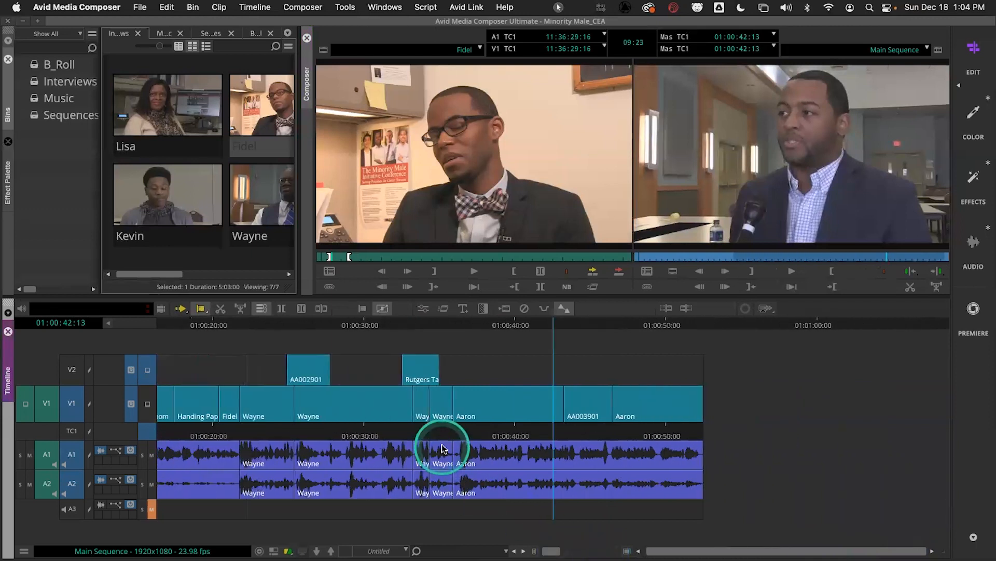
{"action": "left_click_drag", "start_coordinate": [404, 431], "coordinate": [426, 435]}
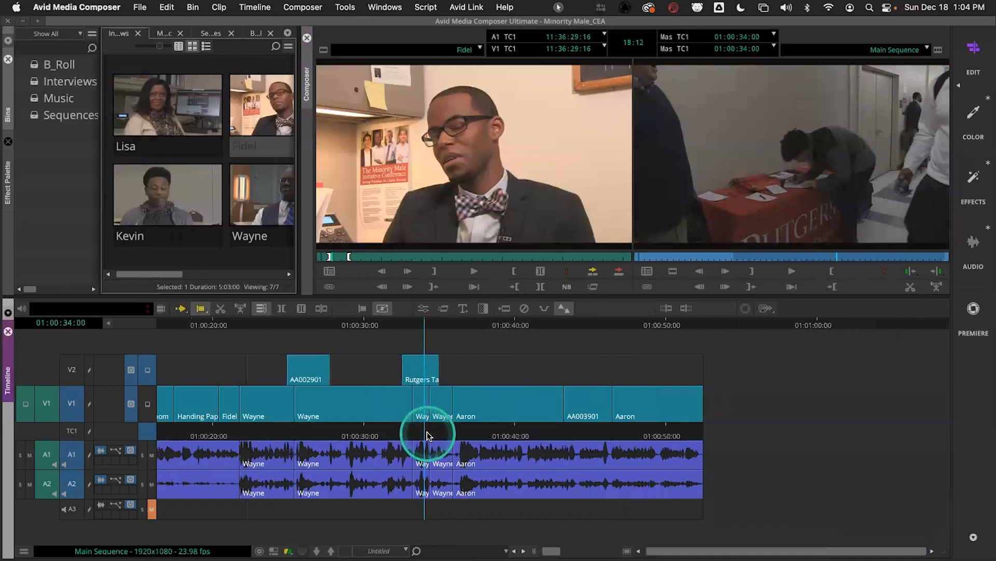
{"action": "key", "text": "s"}
{"action": "key", "text": "s"}
{"action": "key", "text": "s"}
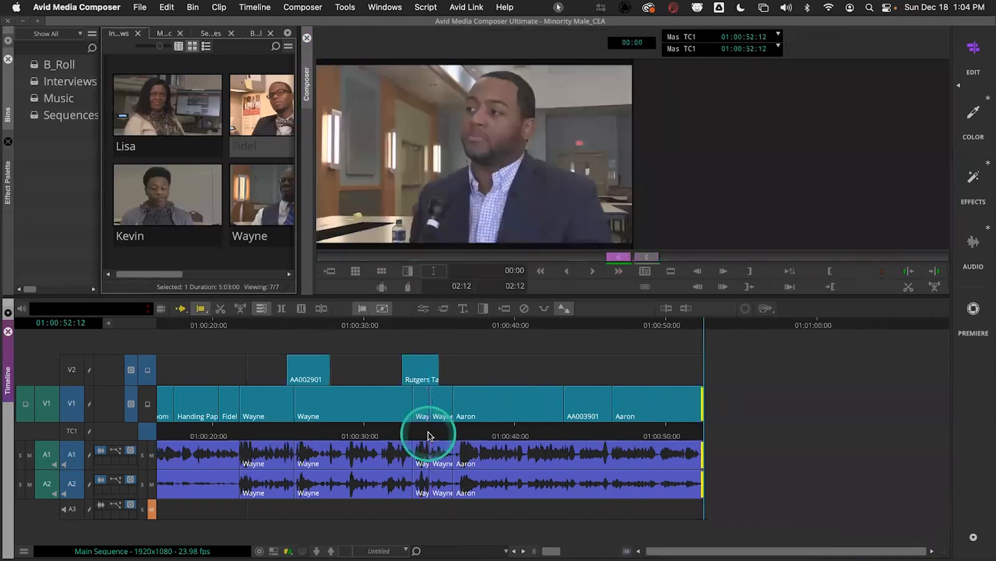
{"action": "key", "text": "a"}
{"action": "key", "text": "a"}
{"action": "key", "text": "a"}
{"action": "key", "text": "a"}
{"action": "key", "text": "a"}
{"action": "key", "text": "s"}
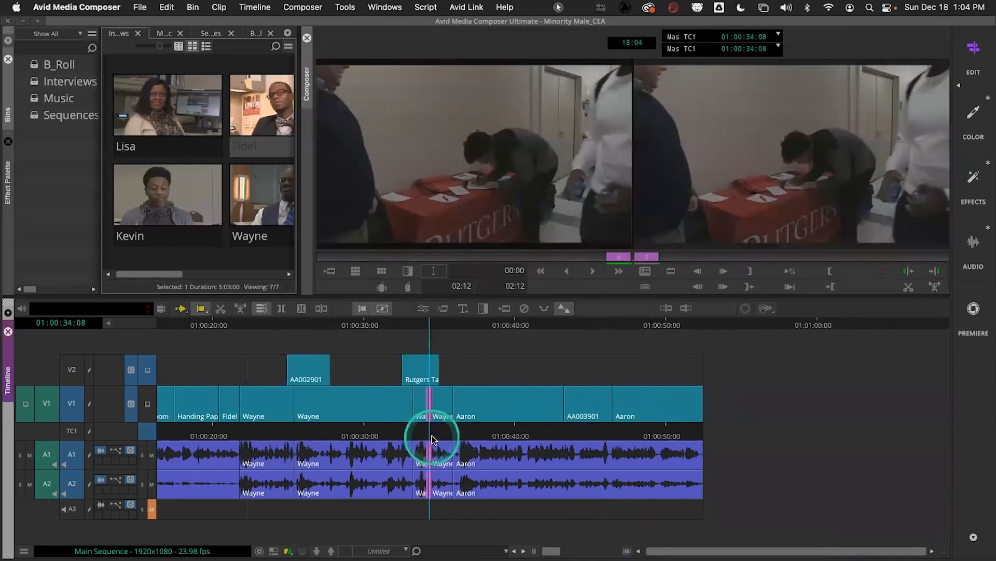
Select the incoming side of the Wayne edit at 01:00:34:08 for ripple trimming and play the trim loop
{"action": "left_click_drag", "start_coordinate": [551, 551], "coordinate": [611, 550]}
{"action": "left_click", "coordinate": [554, 434]}
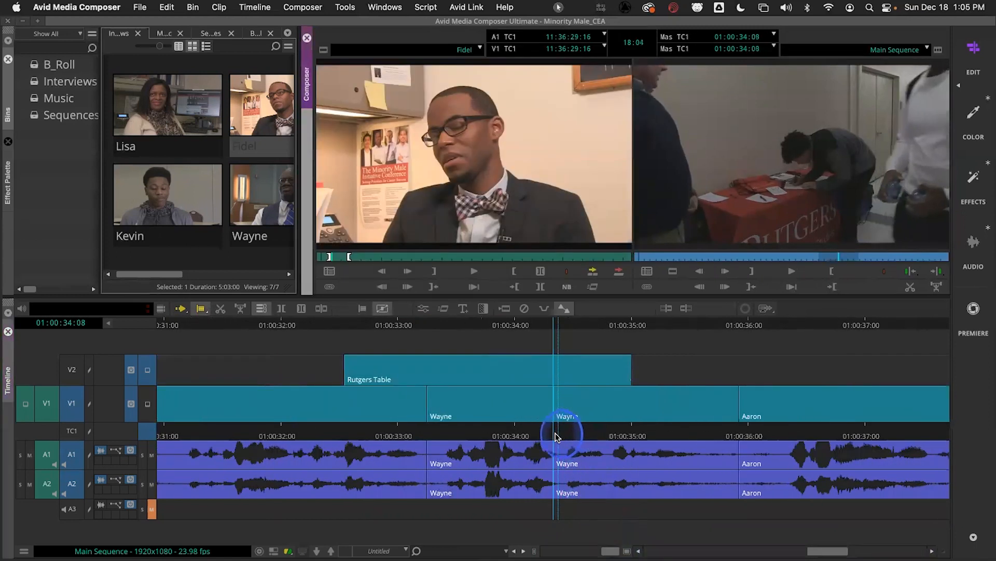
{"action": "left_click", "coordinate": [557, 405]}
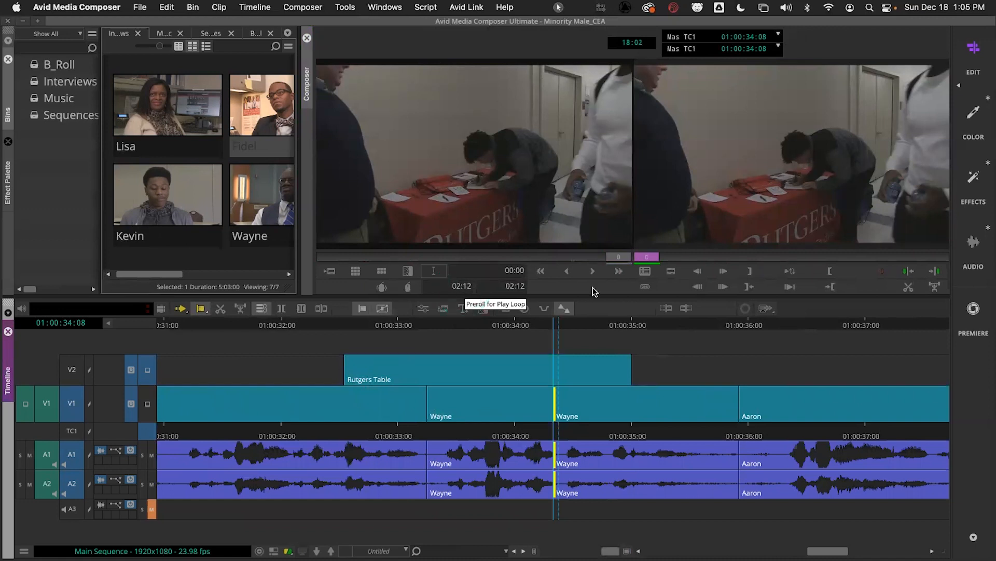
{"action": "left_click", "coordinate": [789, 273]}
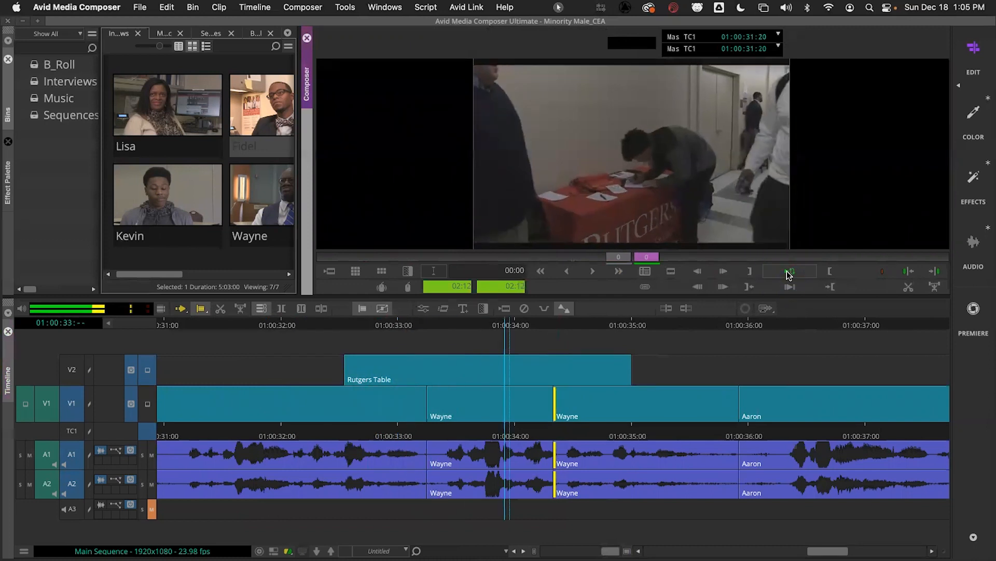
{"action": "left_click", "coordinate": [789, 274]}
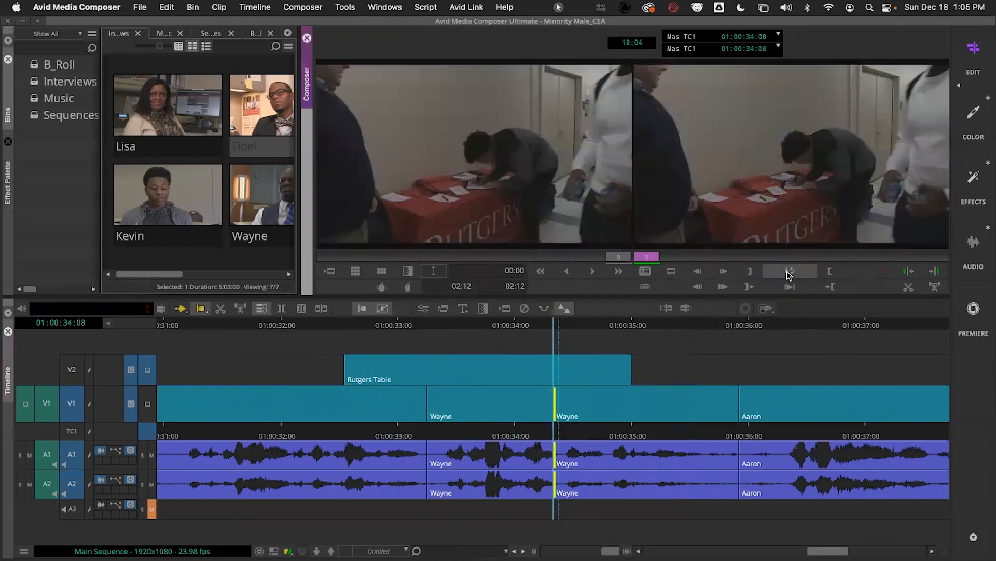
Set the play loop's preroll and postroll to 01:12 each and play the loop around the Wayne edit
{"action": "left_click", "coordinate": [461, 287]}
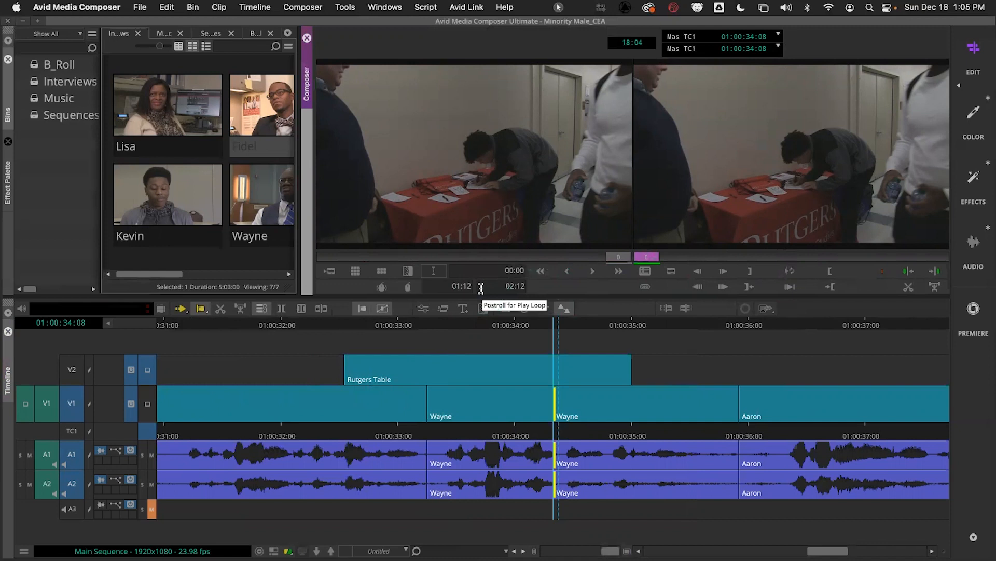
{"action": "left_click", "coordinate": [510, 286]}
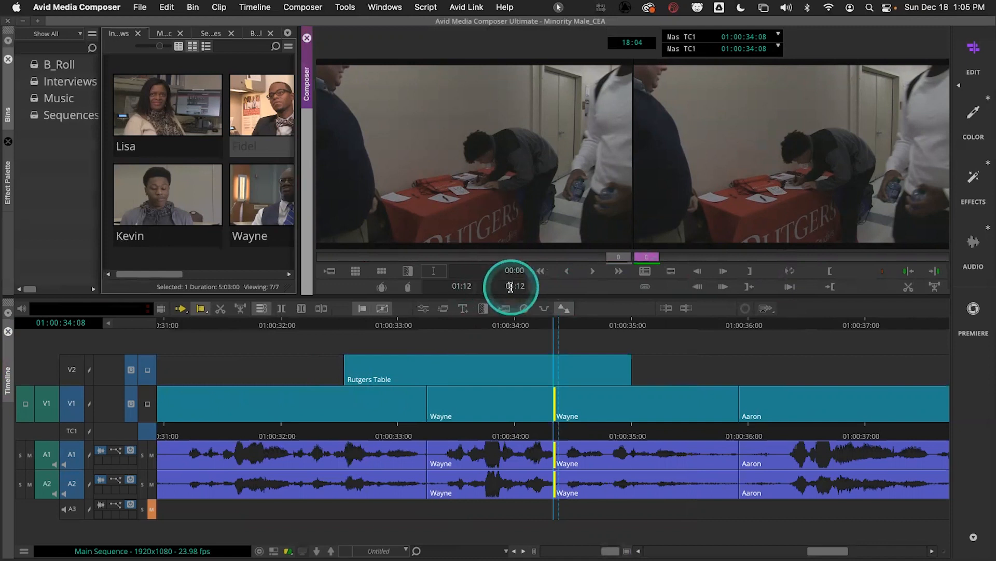
{"action": "left_click", "coordinate": [788, 272]}
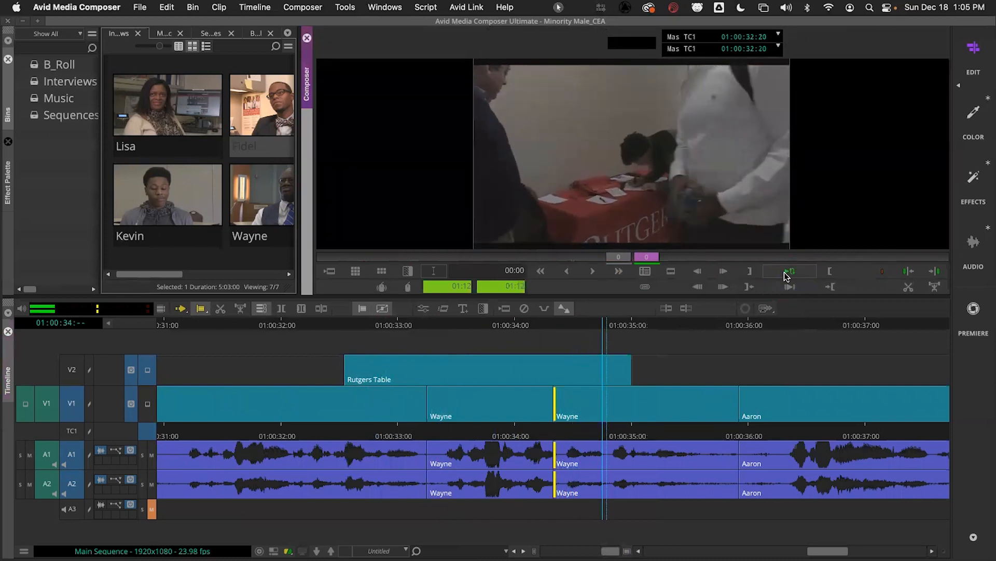
Set the play loop's postroll to 01:00 and replay the loop around the Wayne edit
{"action": "left_click", "coordinate": [516, 286]}
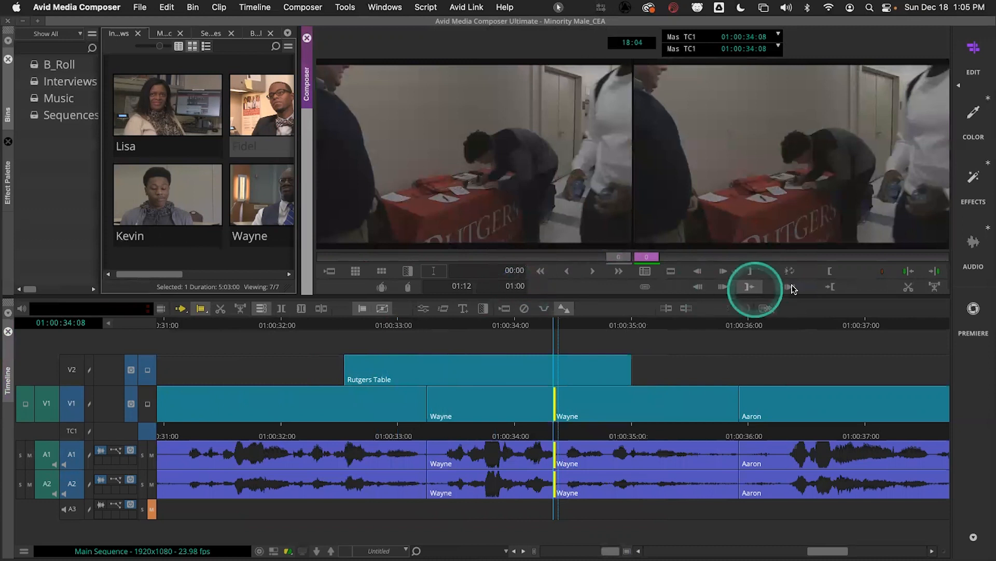
{"action": "left_click", "coordinate": [804, 271]}
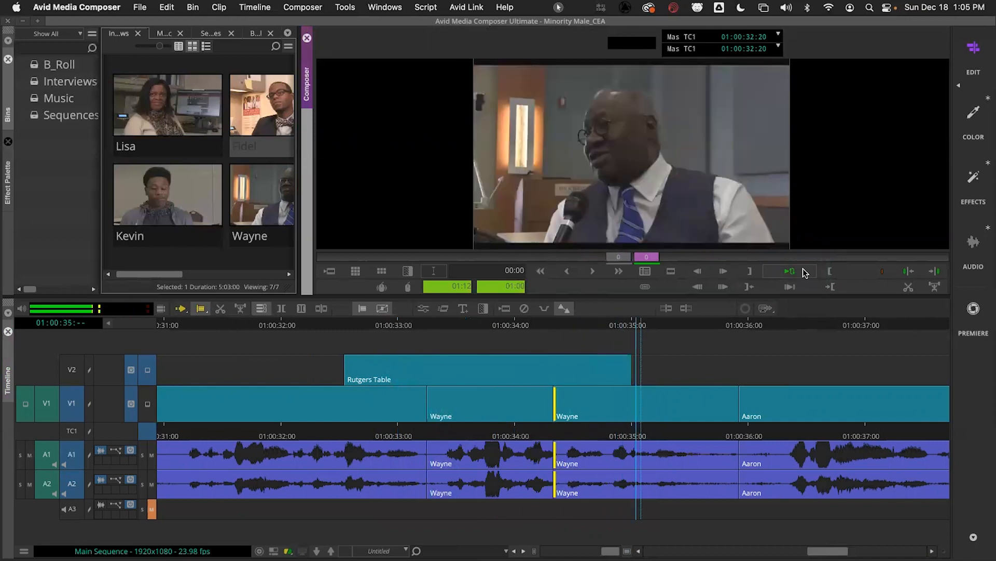
{"action": "left_click", "coordinate": [804, 271]}
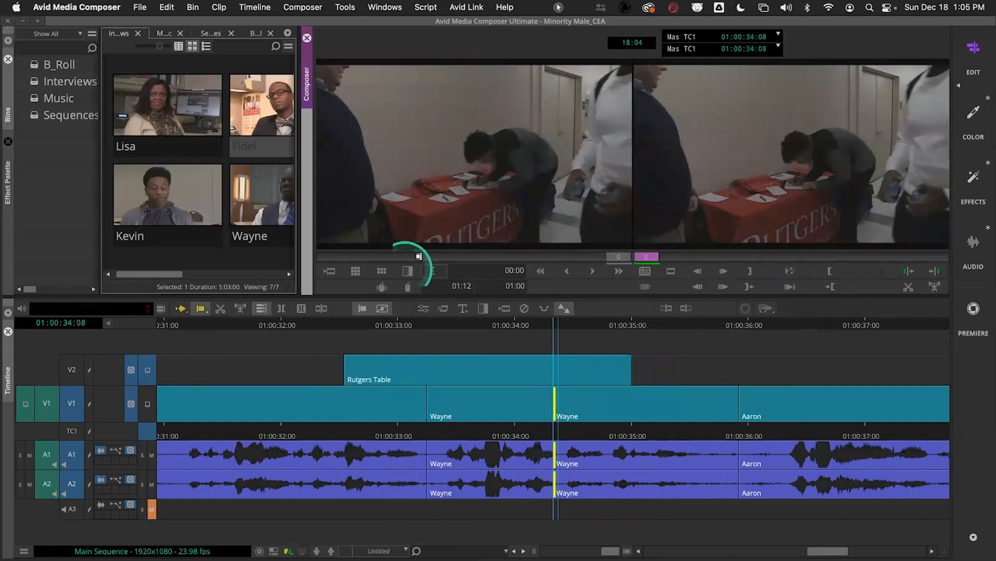
Turn off video monitoring for V2 and select the outgoing side of the Wayne edit for ripple trimming
{"action": "left_click", "coordinate": [147, 372]}
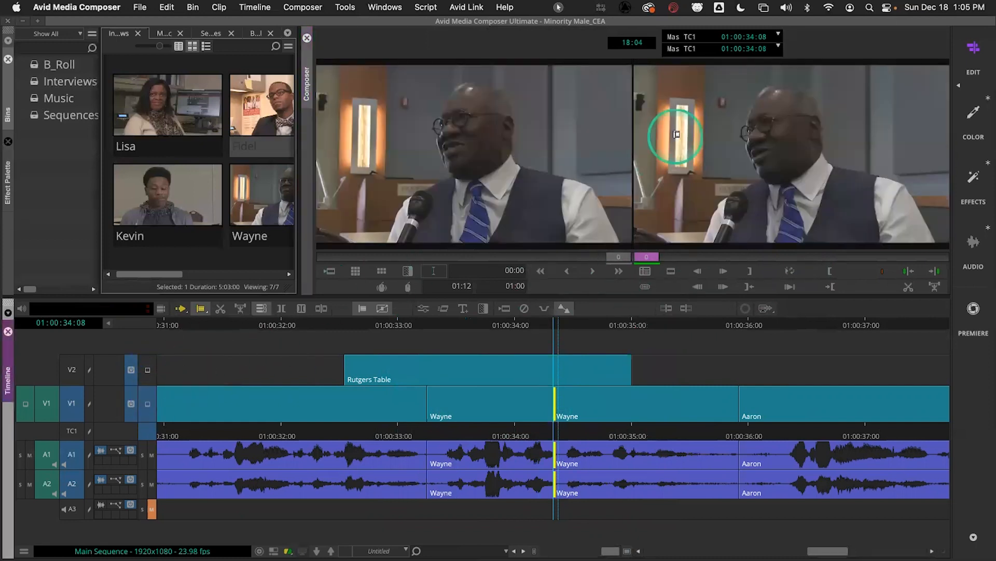
{"action": "left_click", "coordinate": [499, 143]}
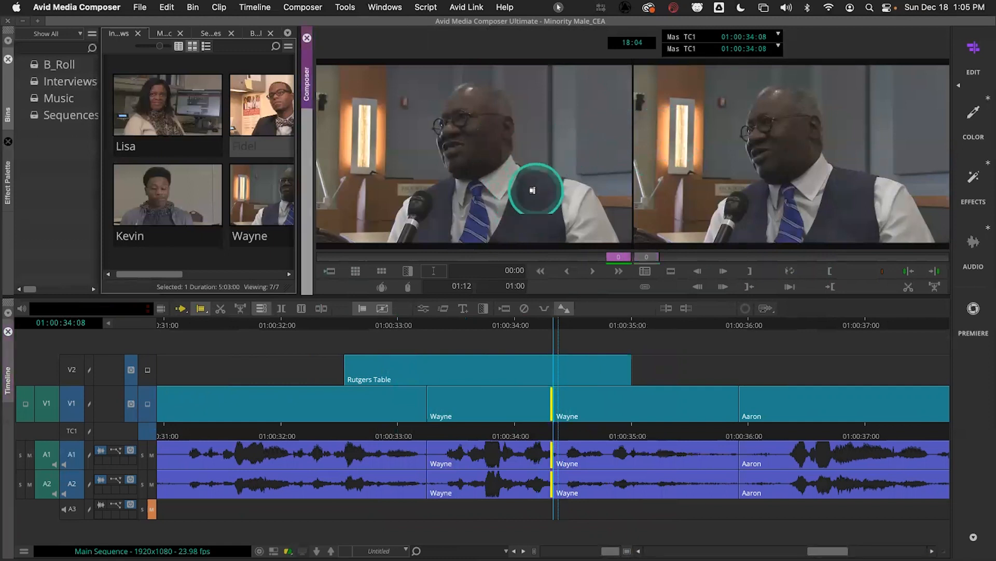
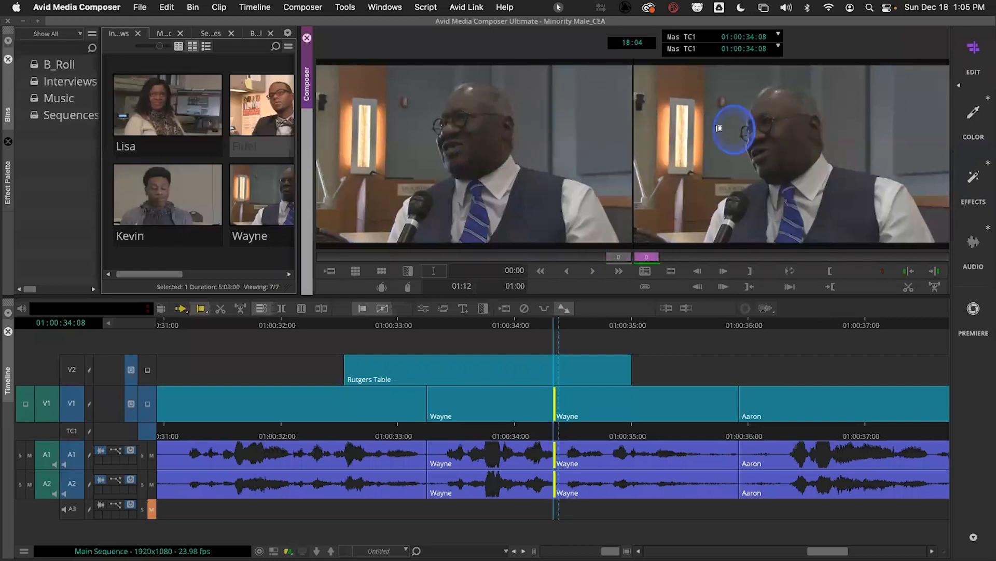
Alternate the ripple trim selection between the outgoing and incoming sides of the Wayne edit, finishing on the outgoing side
{"action": "left_click", "coordinate": [500, 149]}
{"action": "left_click", "coordinate": [798, 134]}
{"action": "left_click", "coordinate": [480, 150]}
{"action": "left_click", "coordinate": [757, 136]}
{"action": "left_click", "coordinate": [535, 152]}
{"action": "left_click", "coordinate": [754, 134]}
{"action": "left_click", "coordinate": [805, 130]}
{"action": "left_click", "coordinate": [539, 151]}
{"action": "left_click", "coordinate": [797, 151]}
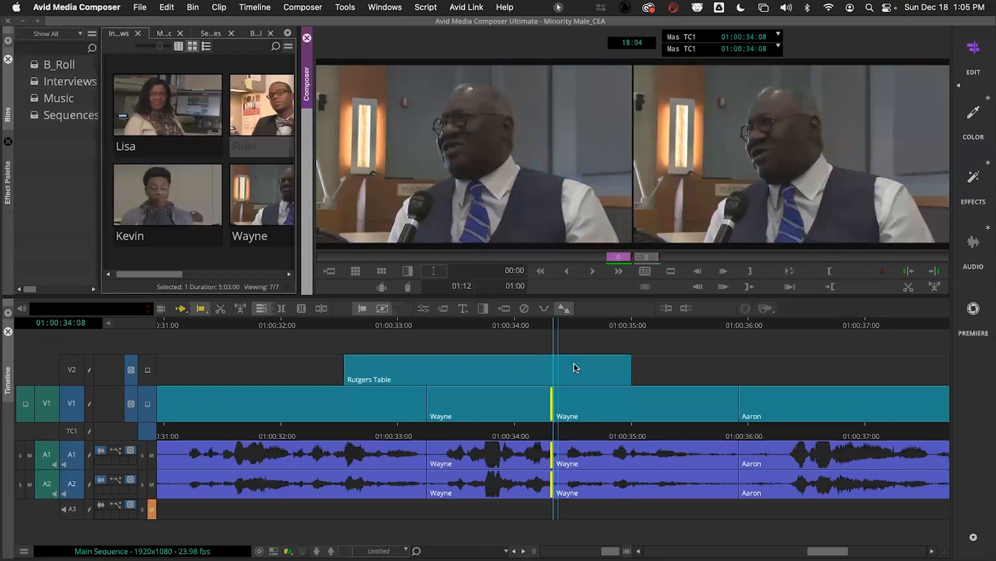
{"action": "left_click", "coordinate": [826, 143]}
{"action": "left_click", "coordinate": [490, 141]}
{"action": "left_click", "coordinate": [723, 129]}
{"action": "left_click", "coordinate": [542, 140]}
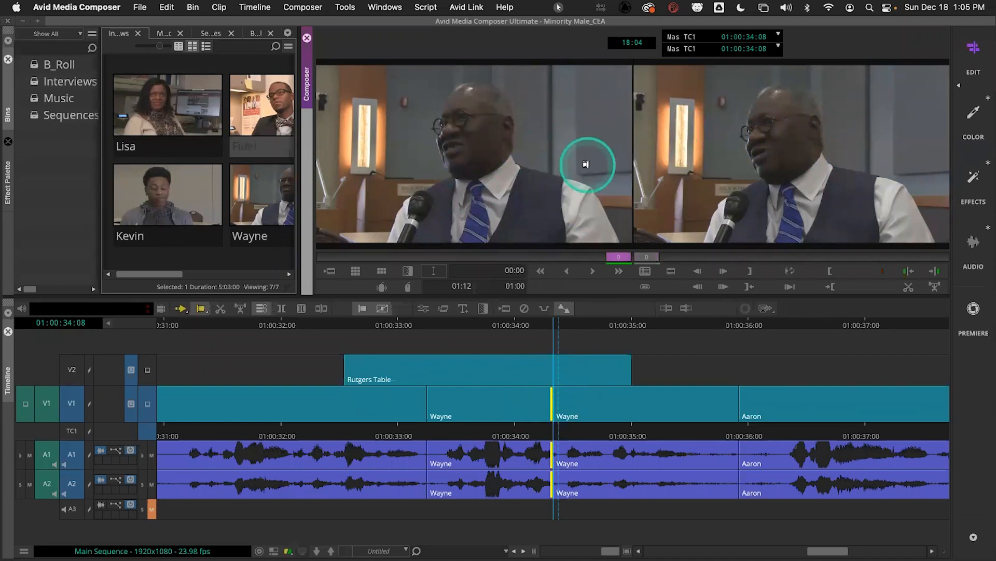
Ripple trim the outgoing side of the Wayne edit three frames later, playing the trim loop after the second and third frames
{"action": "left_click", "coordinate": [590, 269]}
{"action": "left_click", "coordinate": [591, 268]}
{"action": "left_click", "coordinate": [797, 270]}
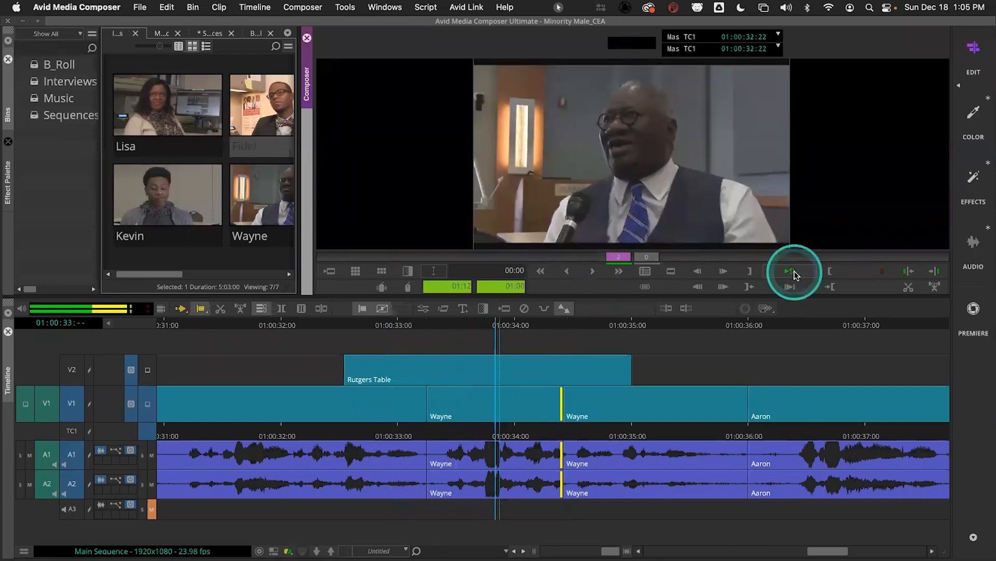
{"action": "left_click", "coordinate": [794, 272]}
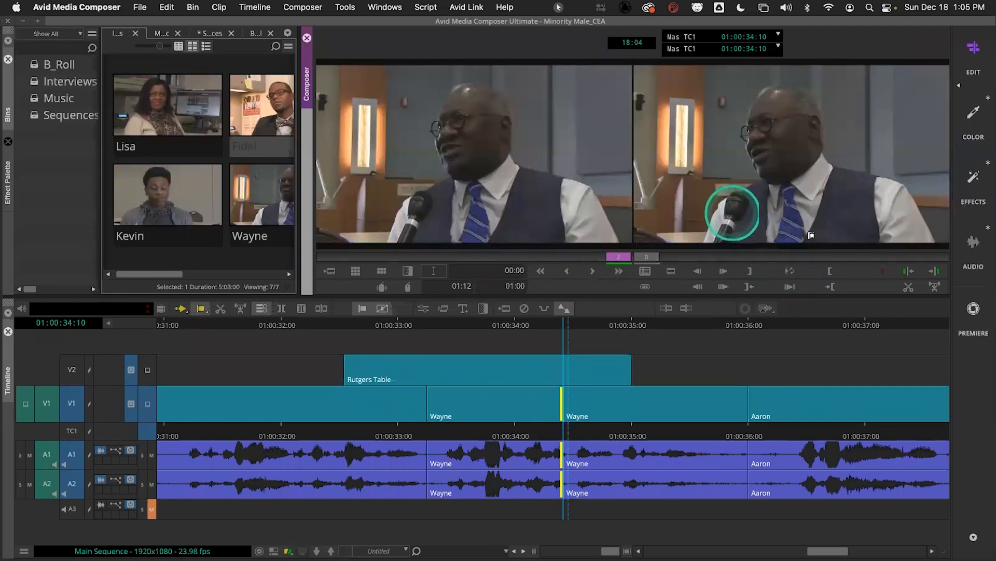
{"action": "left_click", "coordinate": [790, 272]}
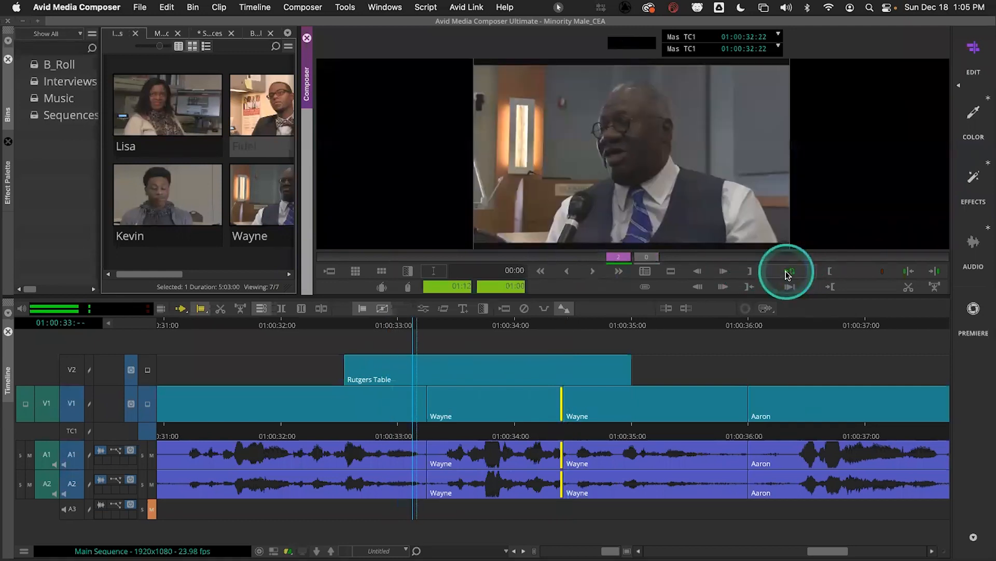
{"action": "left_click", "coordinate": [779, 272]}
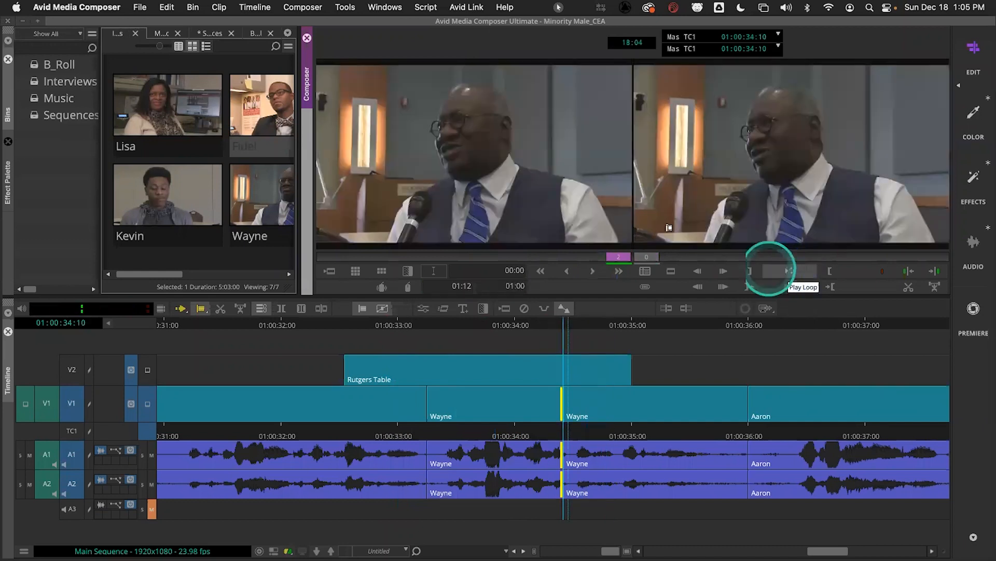
{"action": "left_click", "coordinate": [593, 271]}
{"action": "left_click", "coordinate": [789, 272]}
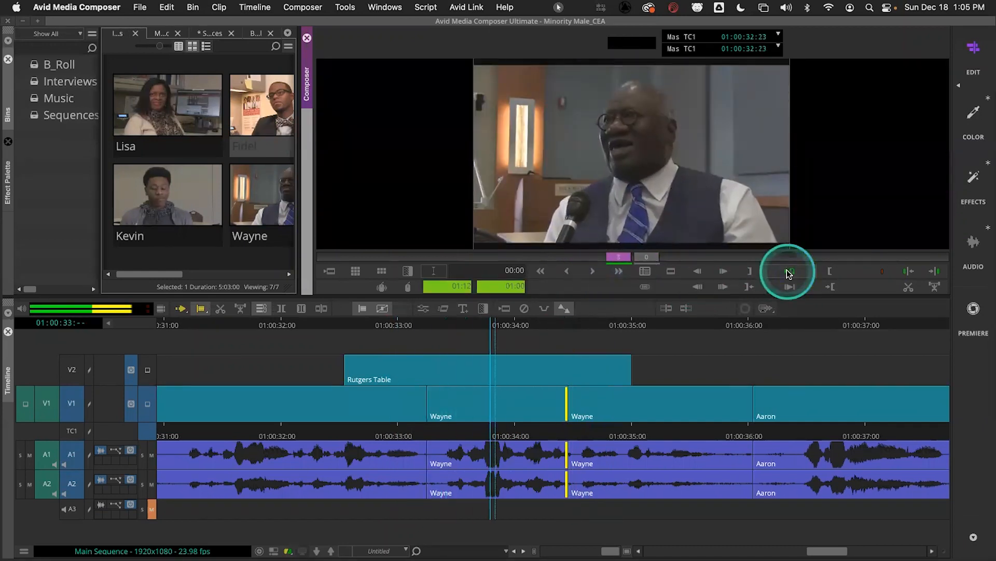
{"action": "left_click", "coordinate": [790, 272]}
Select the incoming side of the Wayne edit, ripple trim it three frames later, and play the trim loop
{"action": "left_click", "coordinate": [754, 157]}
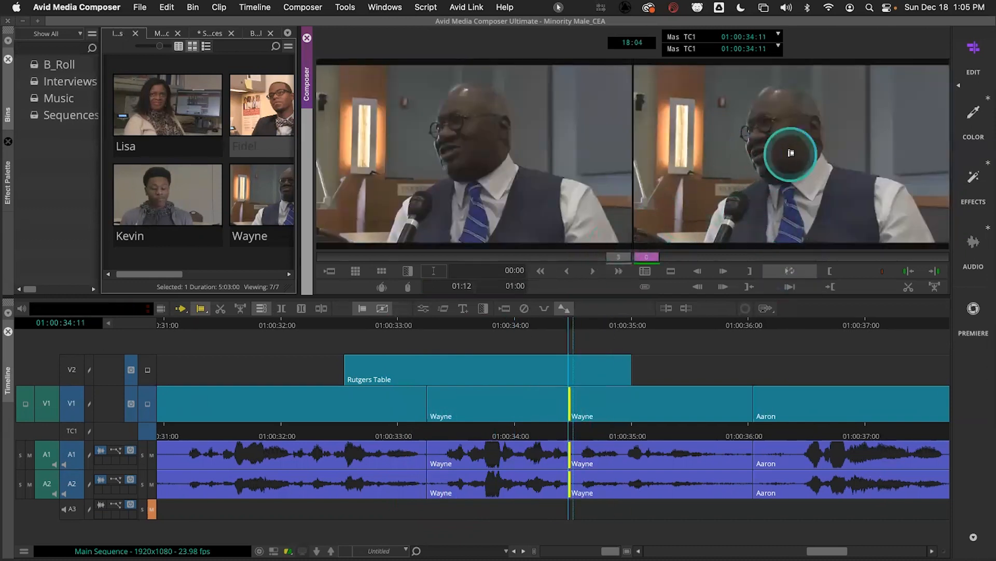
{"action": "left_click", "coordinate": [594, 270]}
{"action": "left_click", "coordinate": [594, 272]}
{"action": "left_click", "coordinate": [796, 268]}
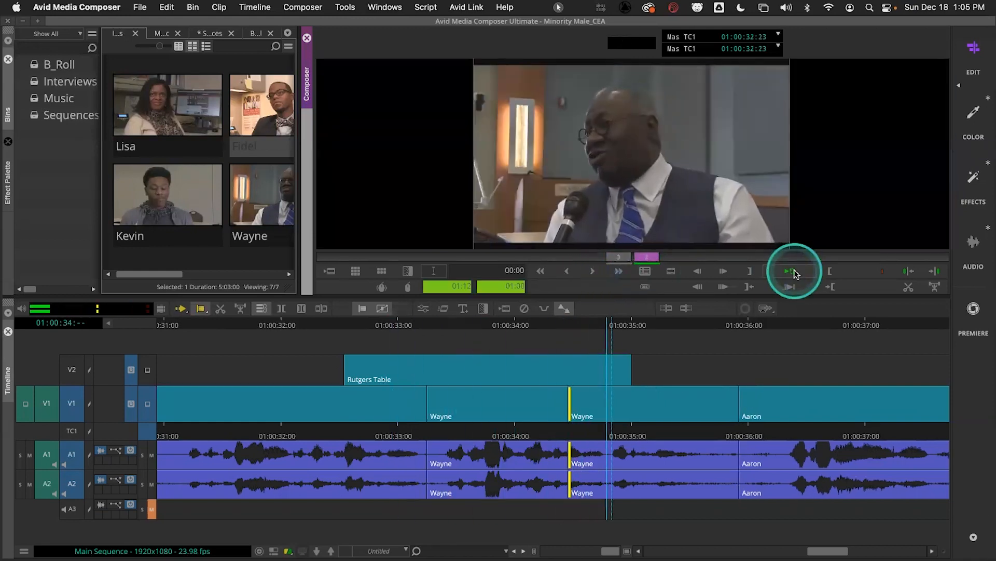
{"action": "left_click", "coordinate": [794, 269]}
Ripple trim the incoming side of the Wayne edit three more frames, for a total of six, replaying the trim loop to check the cut
{"action": "left_click", "coordinate": [593, 271]}
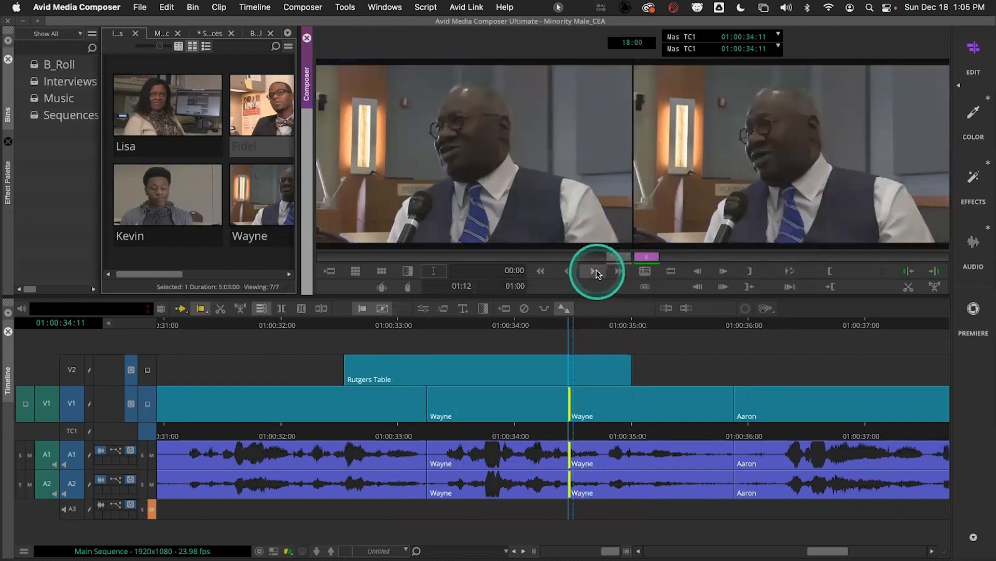
{"action": "left_click", "coordinate": [595, 269]}
{"action": "left_click", "coordinate": [784, 271]}
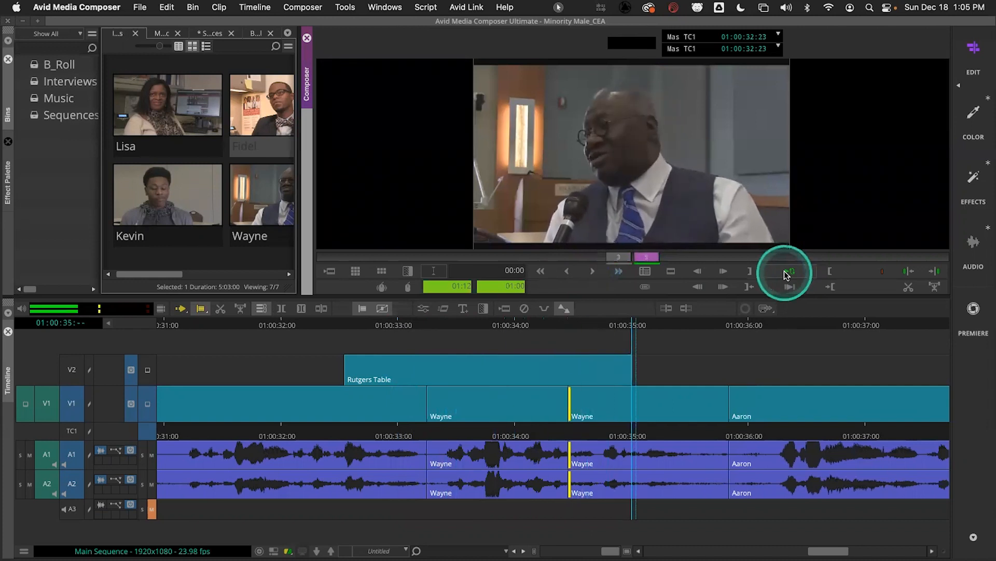
{"action": "left_click", "coordinate": [783, 270]}
{"action": "left_click", "coordinate": [794, 273]}
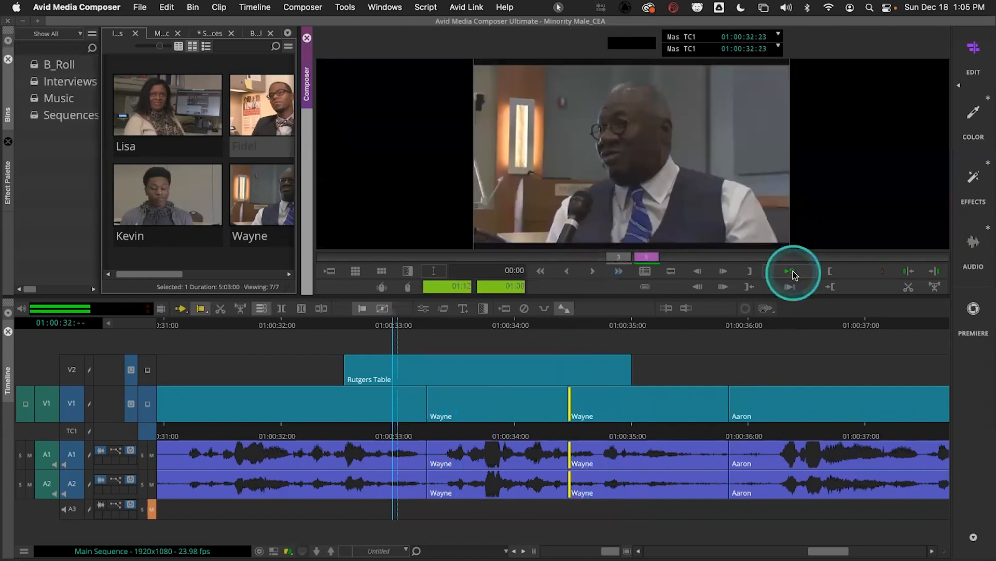
{"action": "left_click", "coordinate": [793, 271]}
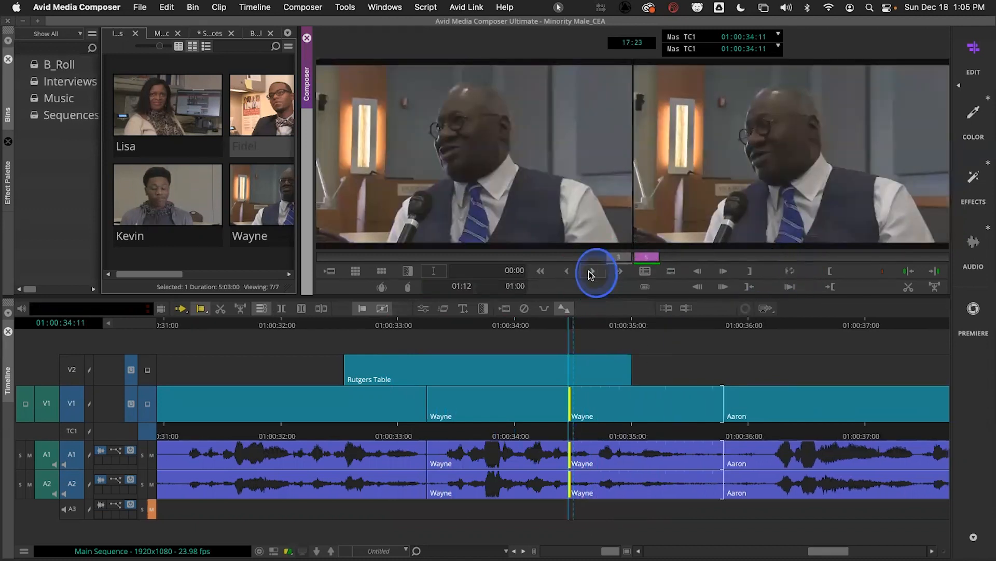
{"action": "left_click", "coordinate": [789, 271]}
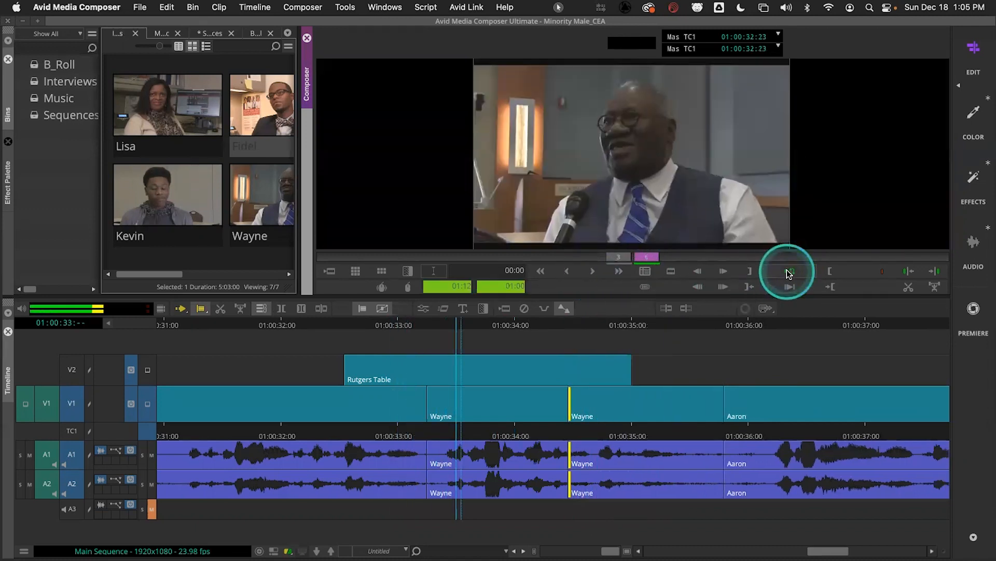
{"action": "left_click", "coordinate": [789, 271]}
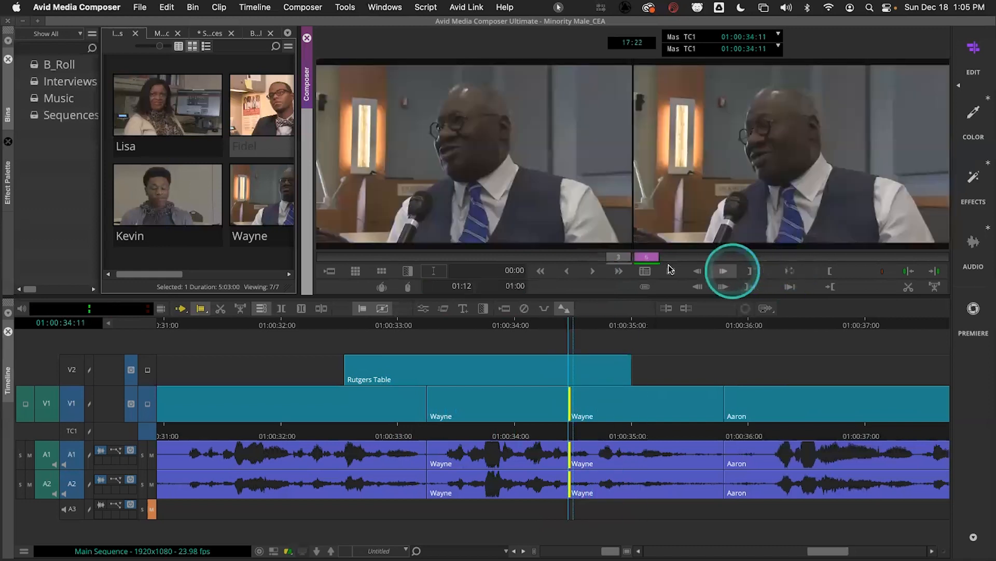
Ripple trim the outgoing side of the Wayne edit back one frame and replay the trim loop several times
{"action": "left_click", "coordinate": [566, 269]}
{"action": "left_click", "coordinate": [796, 273]}
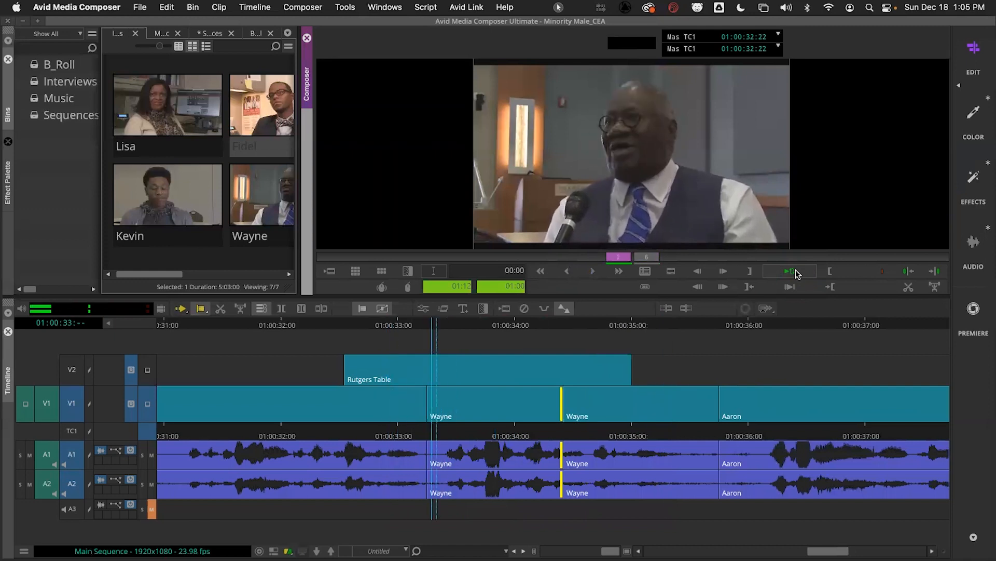
{"action": "left_click", "coordinate": [797, 273]}
{"action": "left_click", "coordinate": [584, 459]}
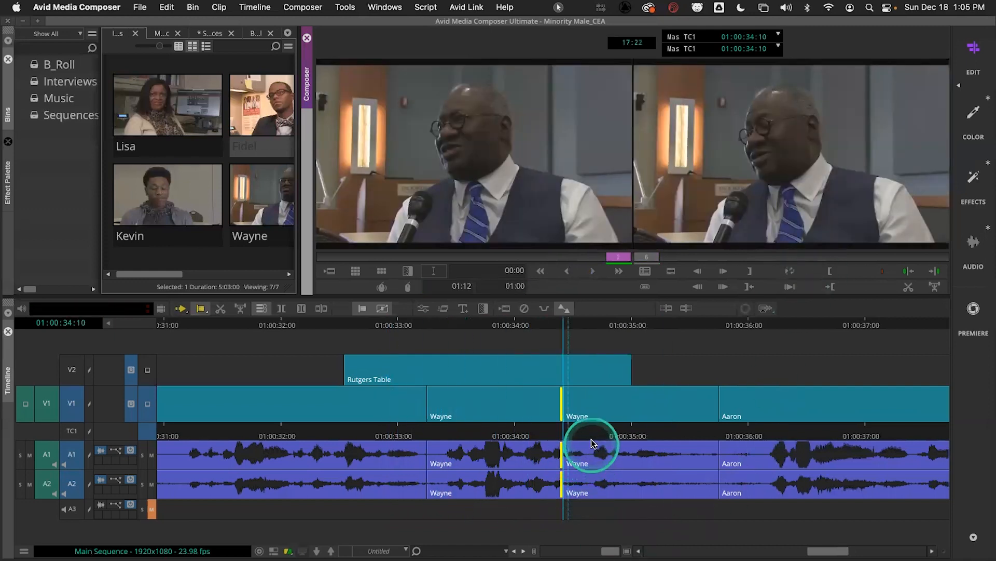
{"action": "left_click", "coordinate": [784, 273]}
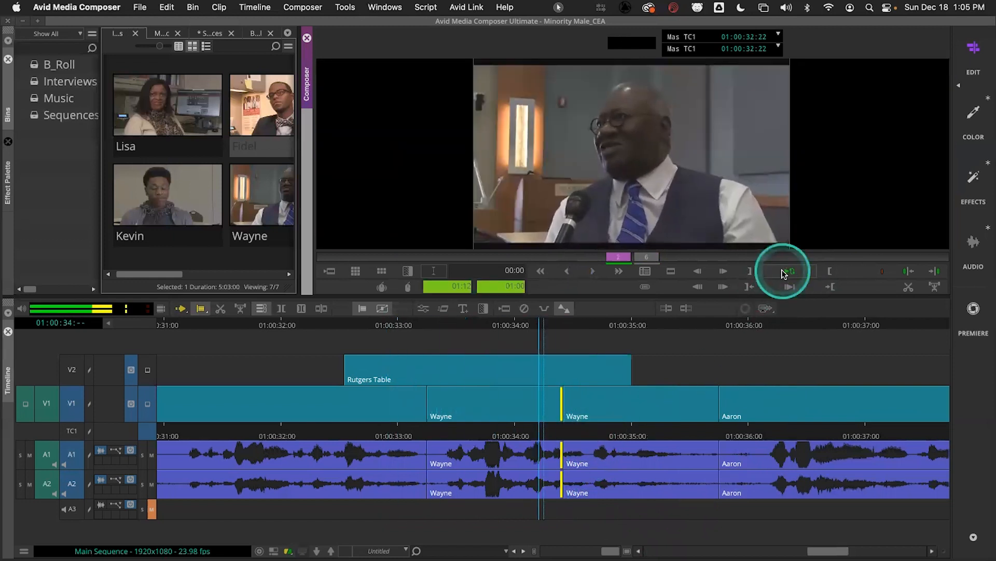
{"action": "left_click", "coordinate": [784, 274]}
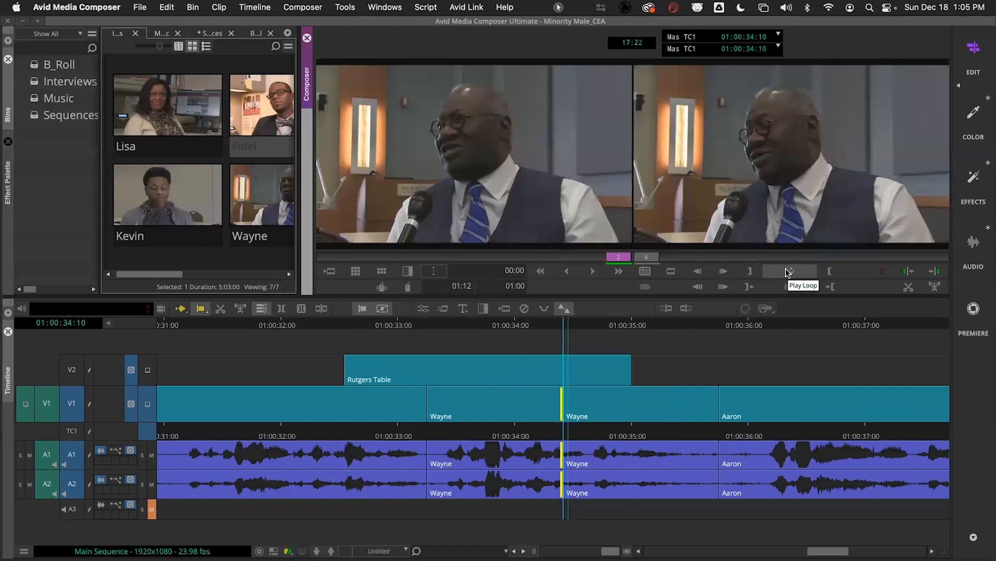
{"action": "left_click", "coordinate": [787, 272]}
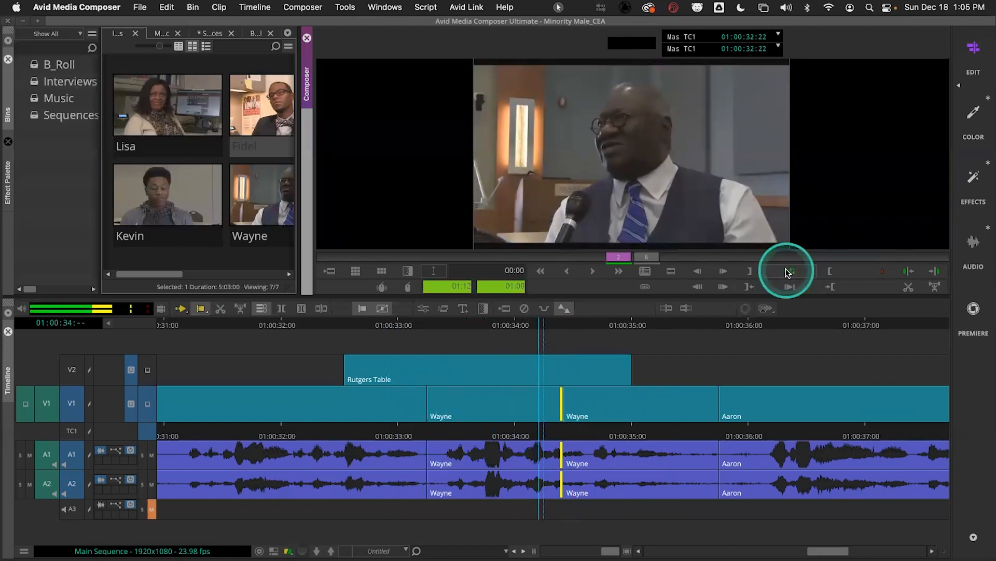
{"action": "left_click", "coordinate": [788, 272]}
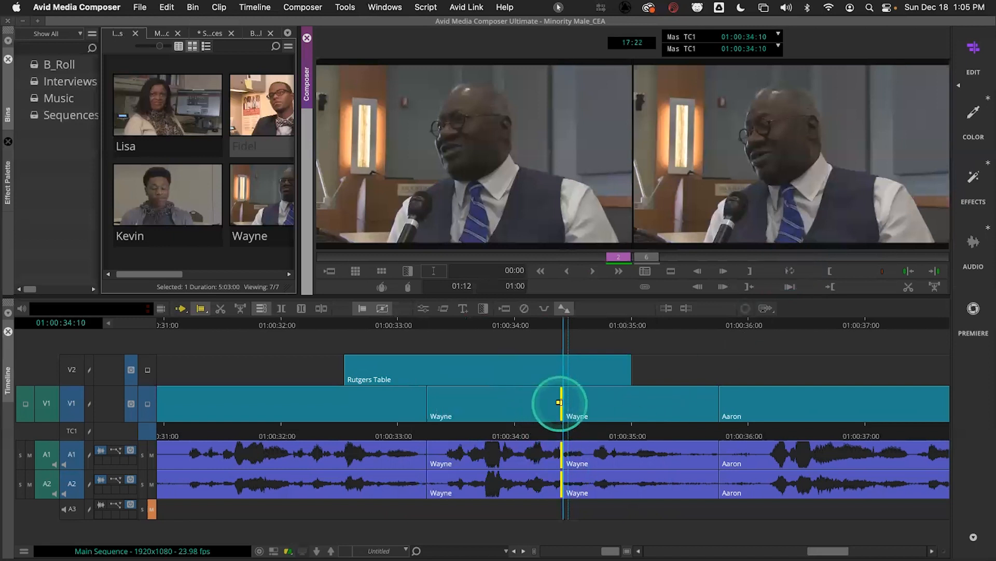
Switch the trim selection back and forth across the Wayne edit, leaving its outgoing side selected
{"action": "left_click", "coordinate": [612, 549]}
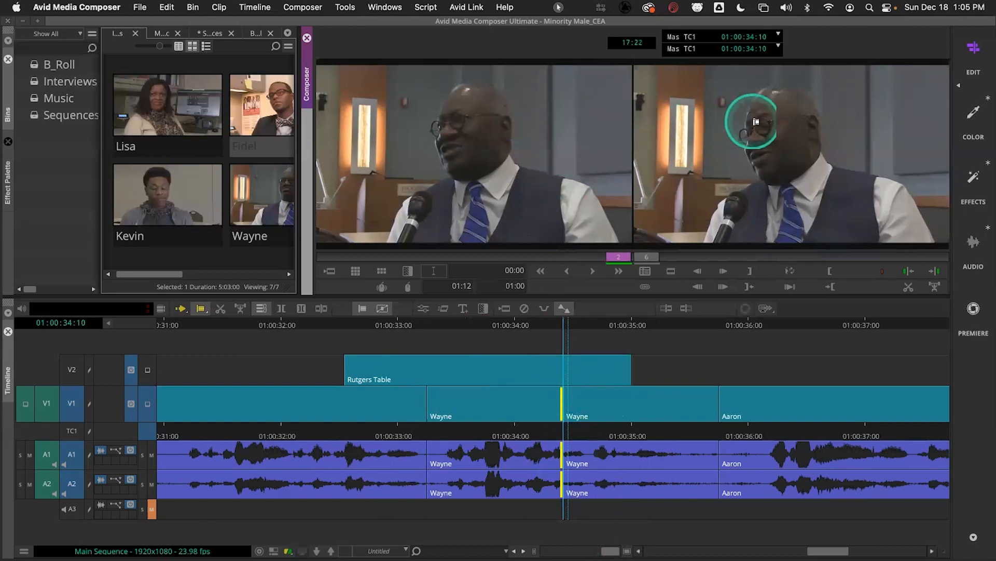
{"action": "left_click", "coordinate": [750, 139]}
{"action": "left_click", "coordinate": [573, 140]}
{"action": "left_click", "coordinate": [737, 140]}
{"action": "left_click", "coordinate": [579, 153]}
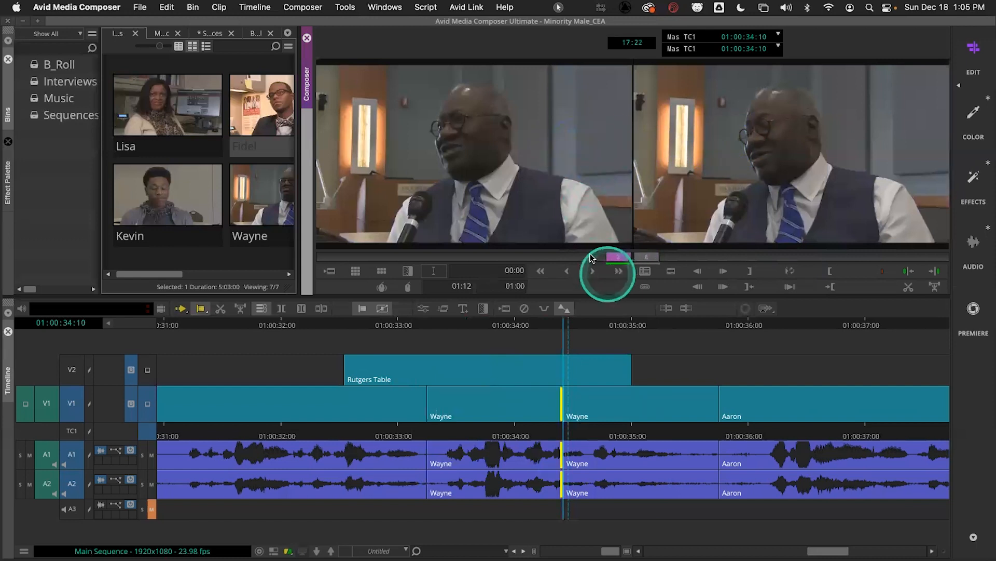
Try ripple trimming the outgoing side of the Wayne edit eight frames later, reverse the trim, and replay the loop
{"action": "left_click", "coordinate": [617, 271]}
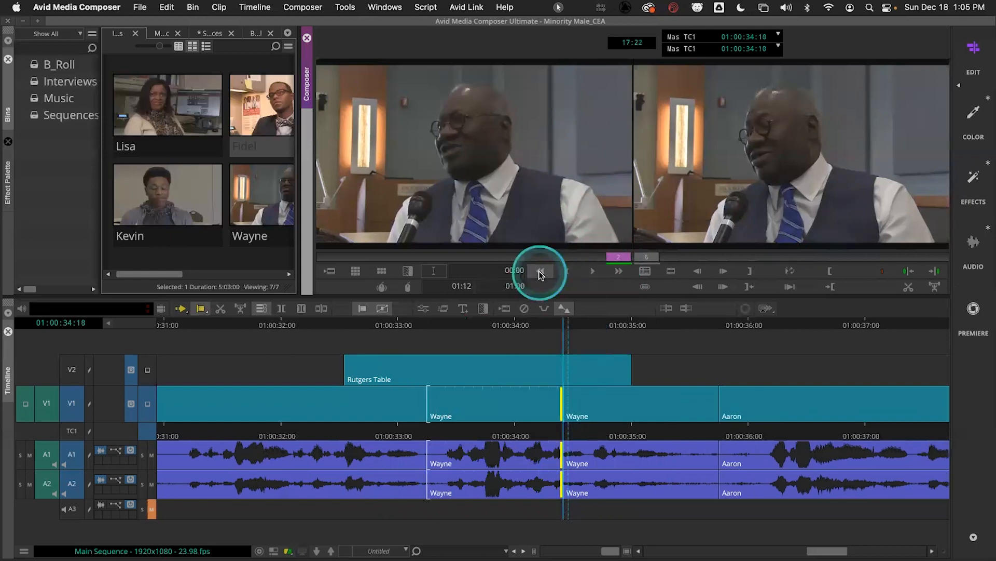
{"action": "left_click", "coordinate": [790, 270]}
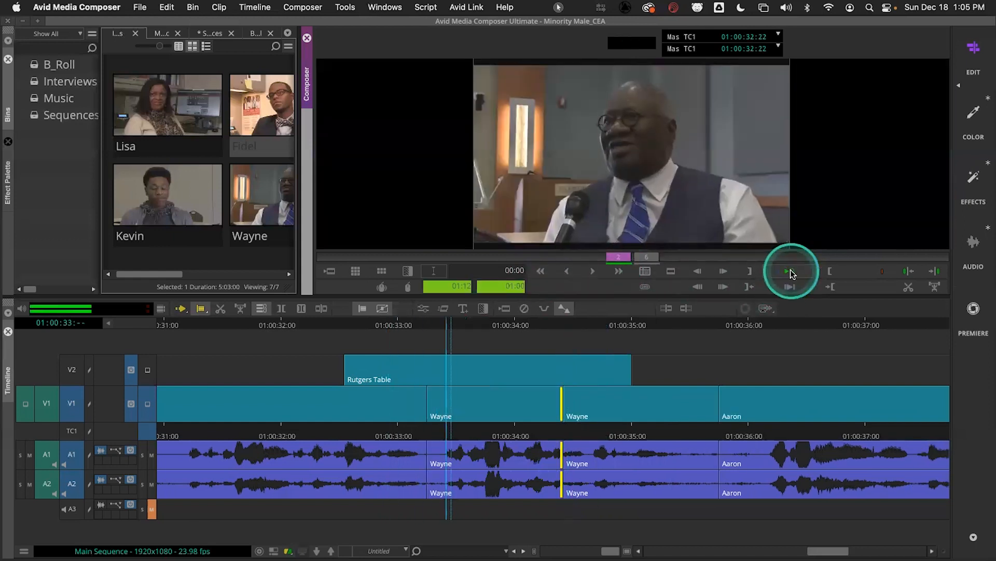
{"action": "left_click", "coordinate": [790, 271]}
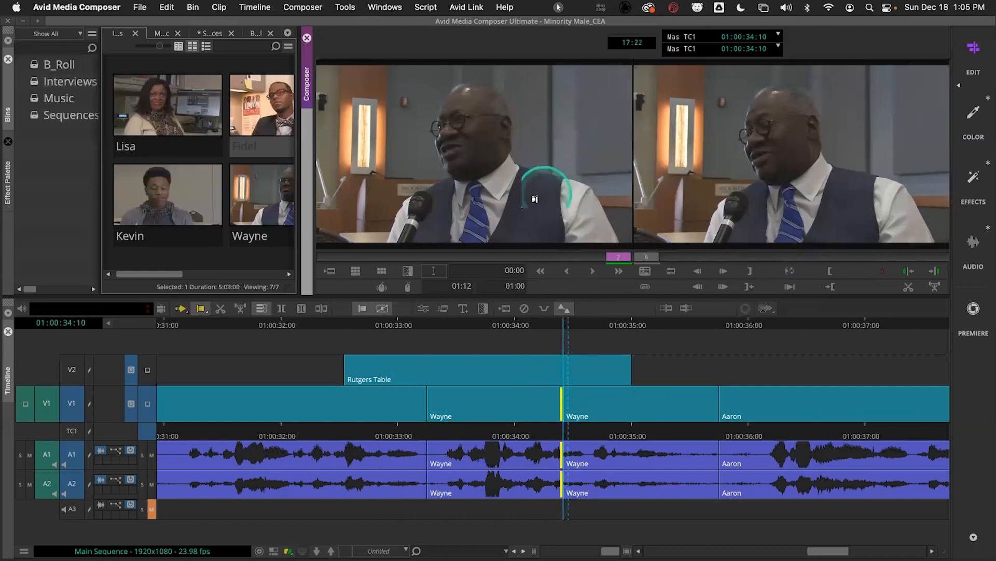
Try the outgoing side of the Wayne edit one frame earlier, restore the frame, and play the trim loop after each trim
{"action": "left_click", "coordinate": [568, 272]}
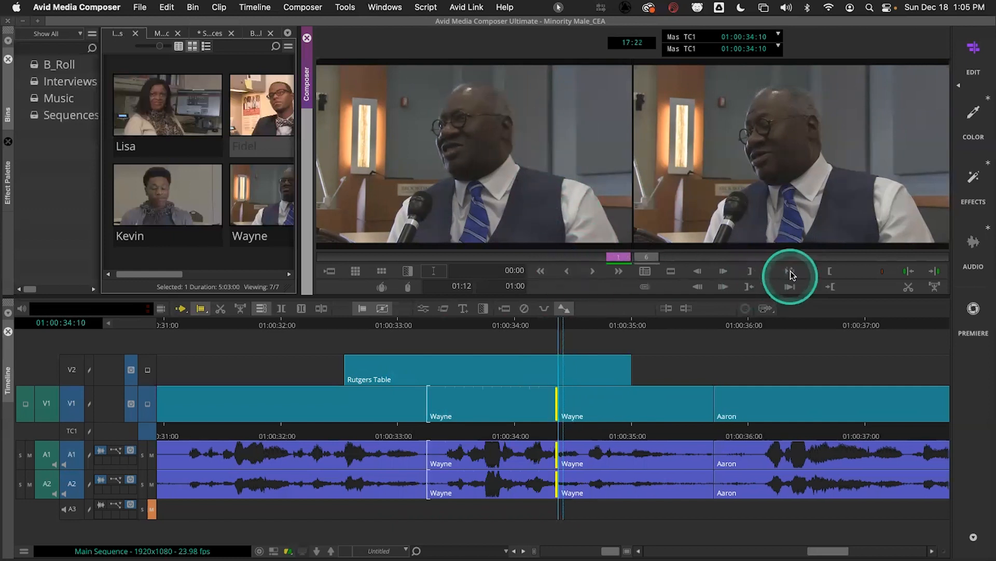
{"action": "left_click", "coordinate": [790, 271]}
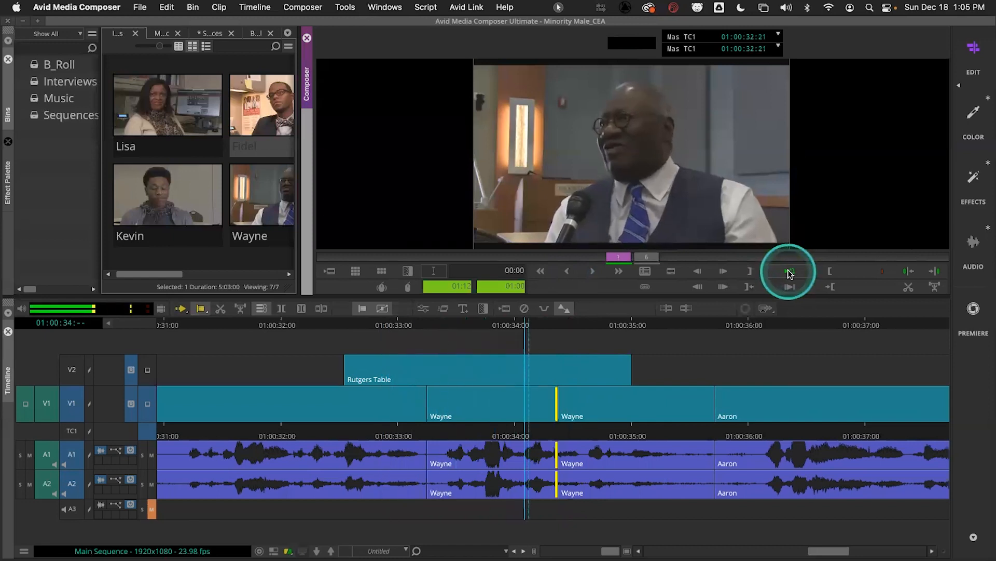
{"action": "left_click", "coordinate": [790, 272]}
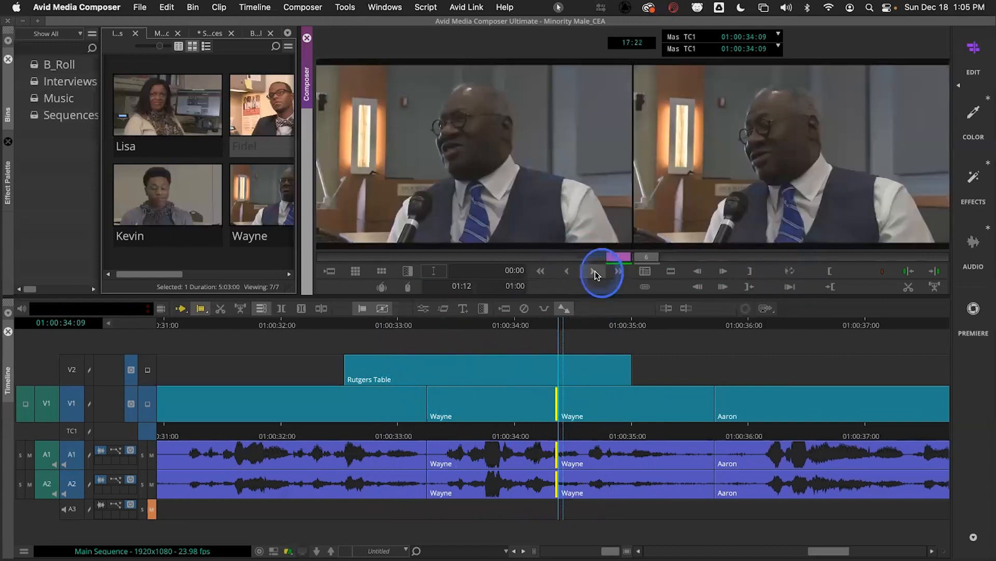
{"action": "left_click", "coordinate": [593, 271]}
{"action": "left_click", "coordinate": [790, 271]}
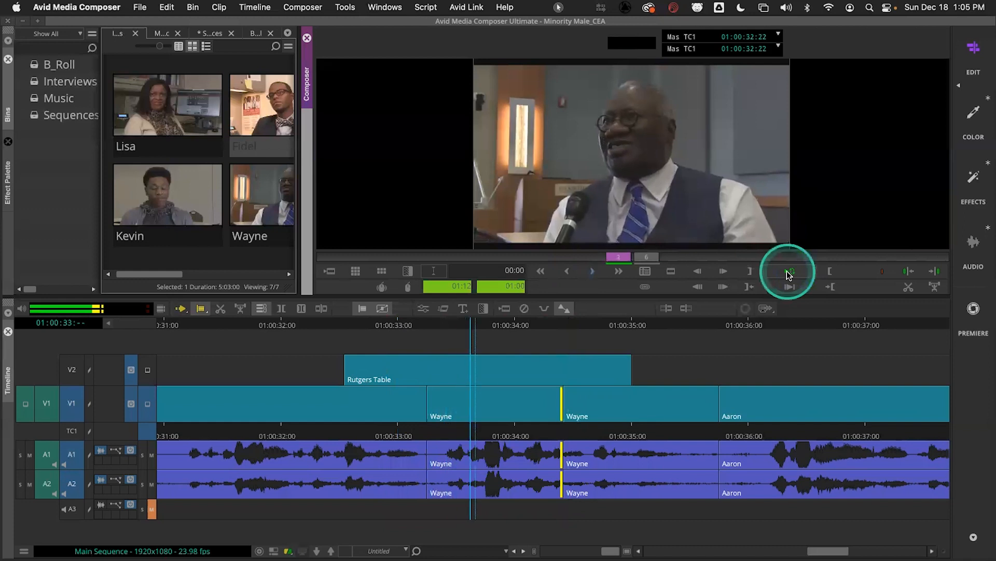
{"action": "left_click", "coordinate": [790, 272]}
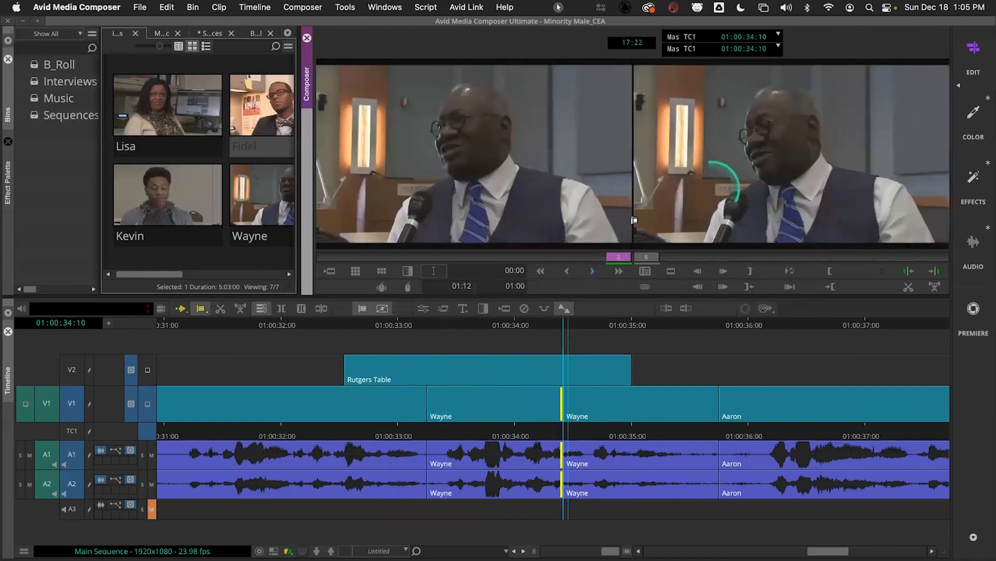
Turn off video monitoring for V1 and play the trim loop to judge the Wayne edit by audio alone
{"action": "left_click", "coordinate": [152, 404]}
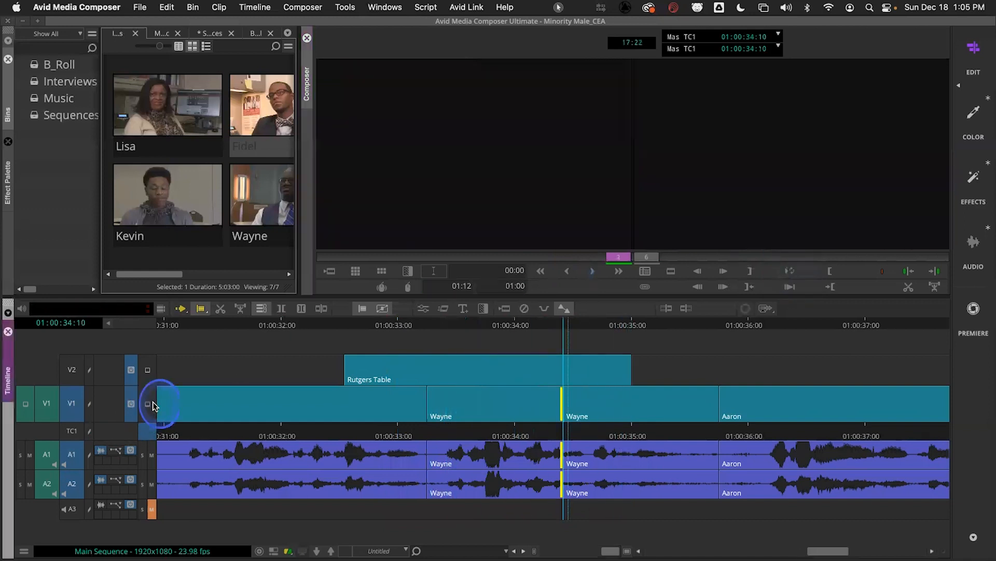
{"action": "left_click", "coordinate": [789, 272]}
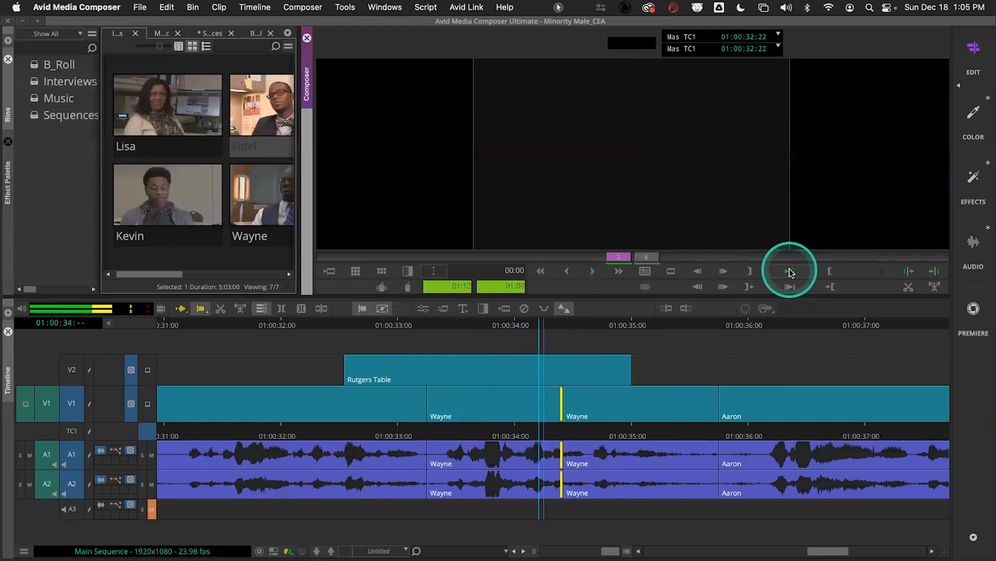
{"action": "left_click", "coordinate": [790, 271]}
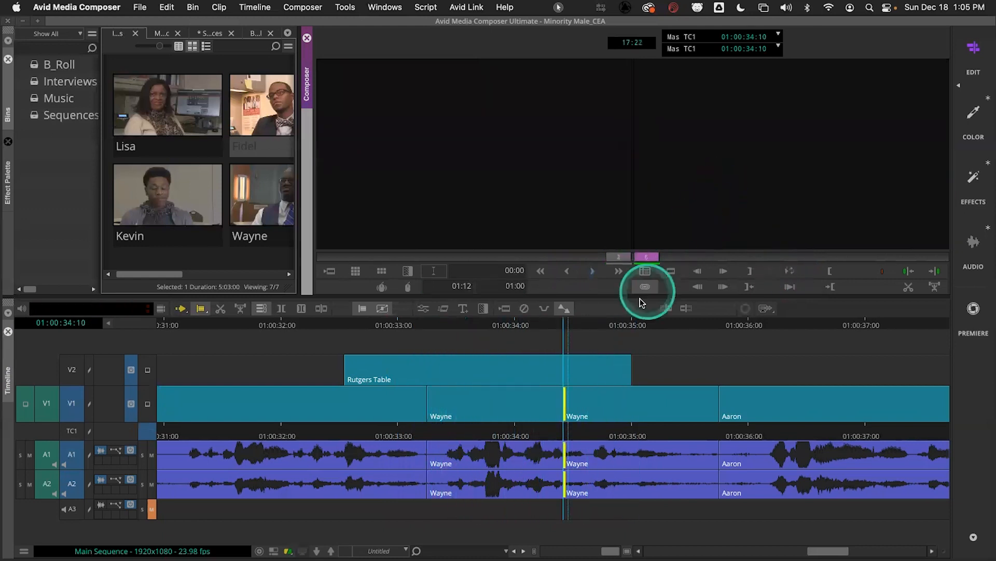
Try the incoming side of the Wayne edit one frame later, restore the frame, and play the trim loop each time
{"action": "left_click", "coordinate": [787, 273]}
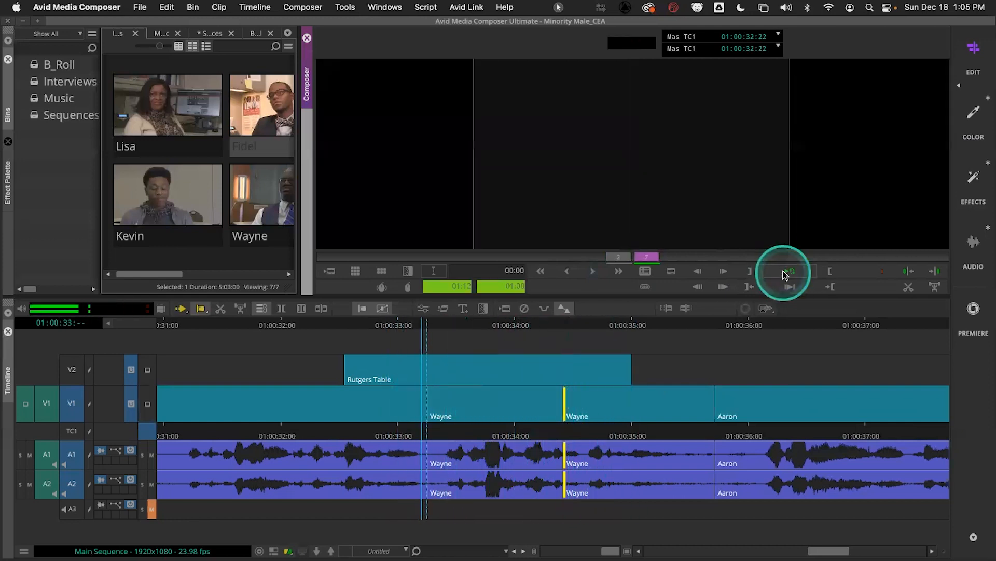
{"action": "left_click", "coordinate": [774, 275]}
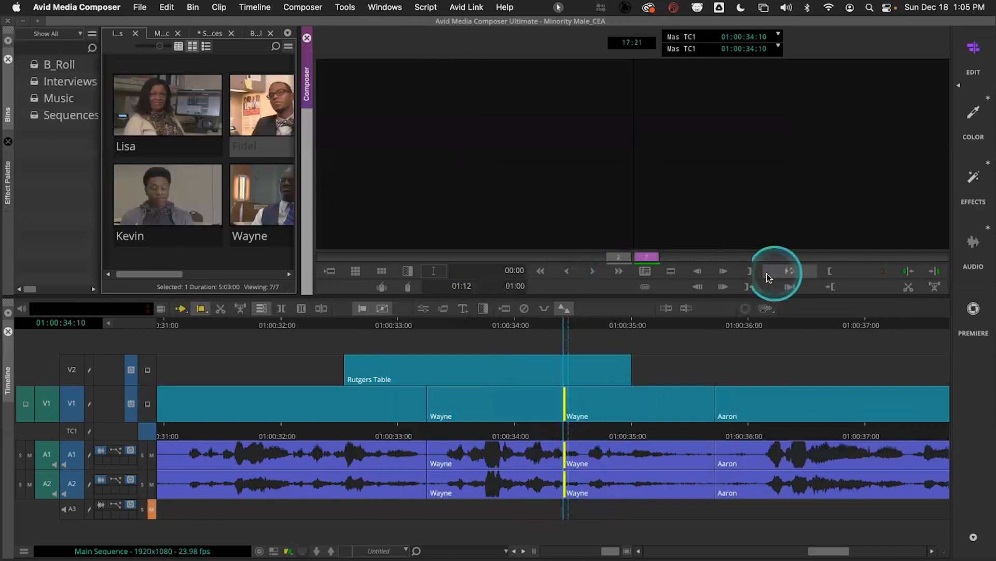
{"action": "left_click", "coordinate": [567, 270]}
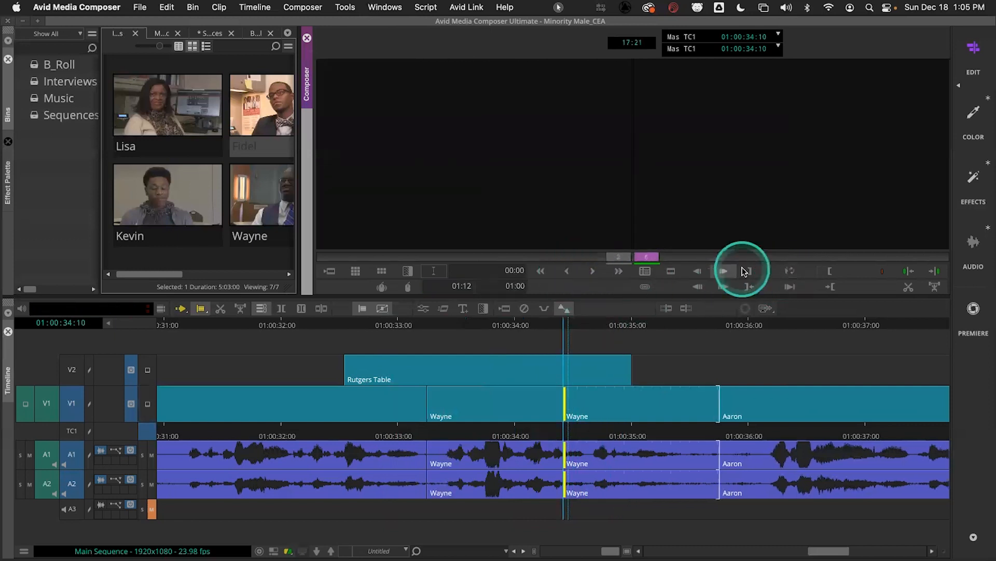
{"action": "left_click", "coordinate": [788, 271]}
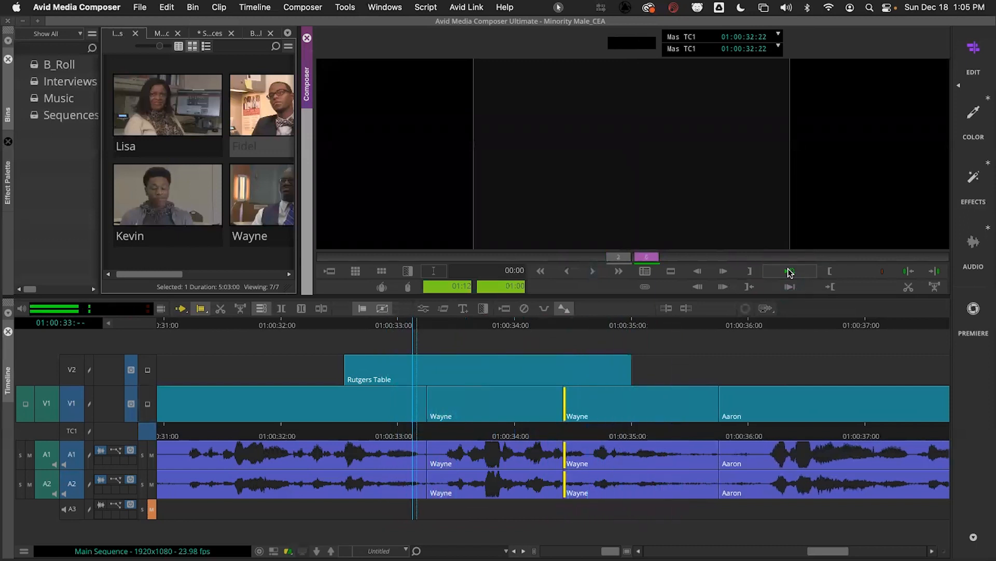
{"action": "left_click", "coordinate": [789, 272]}
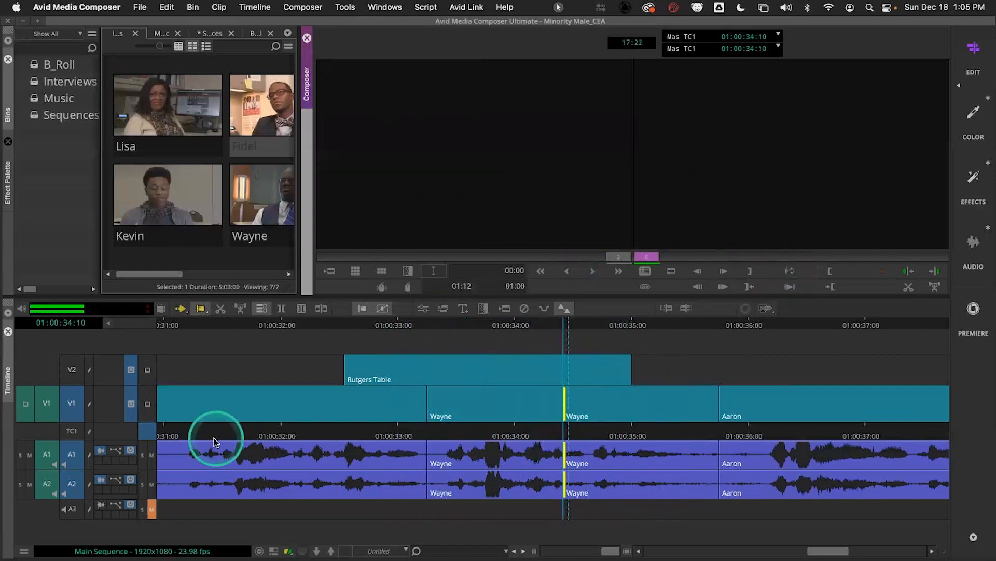
Turn video monitoring for V1 back on
{"action": "left_click", "coordinate": [145, 405]}
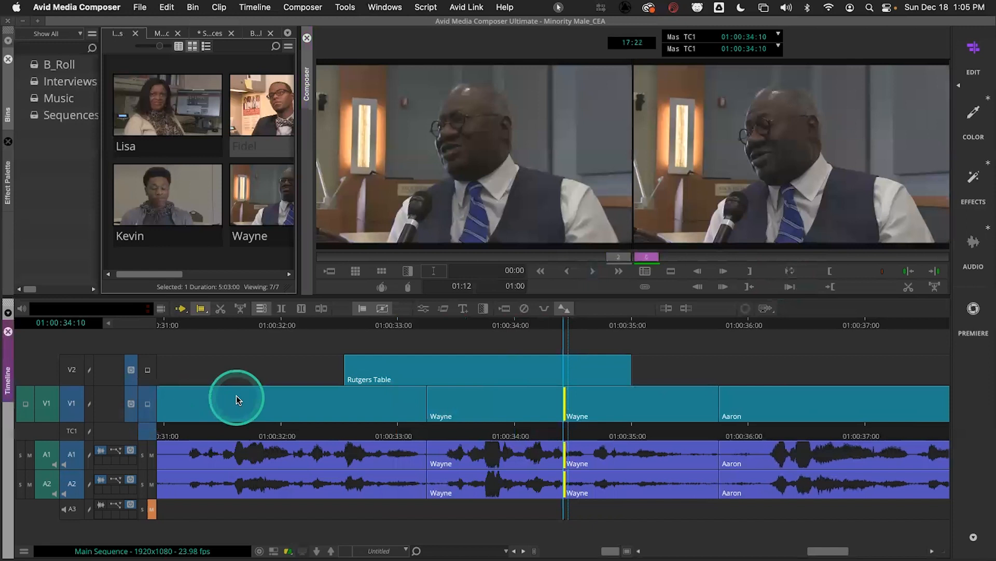
{"action": "left_click", "coordinate": [520, 352]}
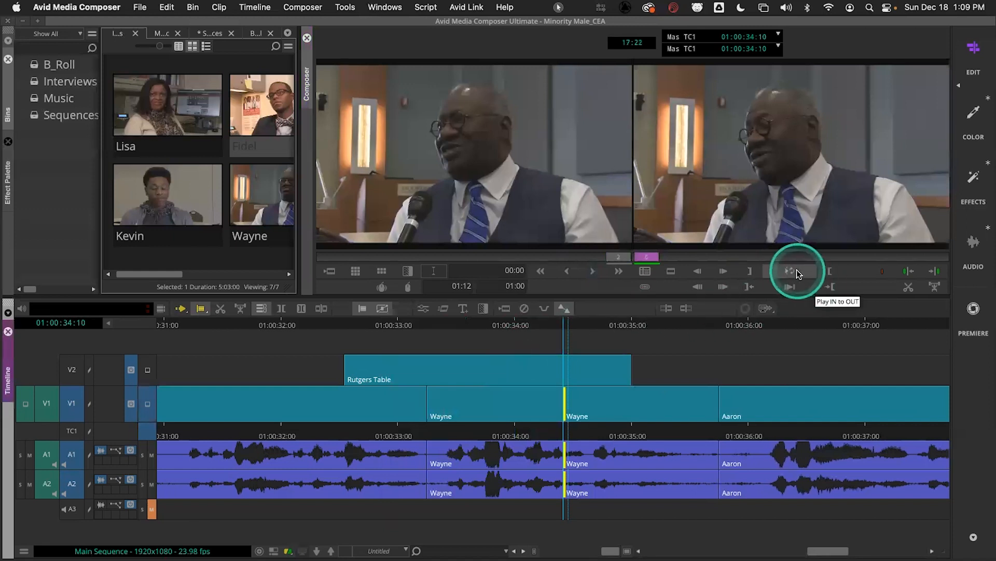
Leave trim mode and play the sequence across the cut from Wayne to Aaron
{"action": "left_click", "coordinate": [670, 436]}
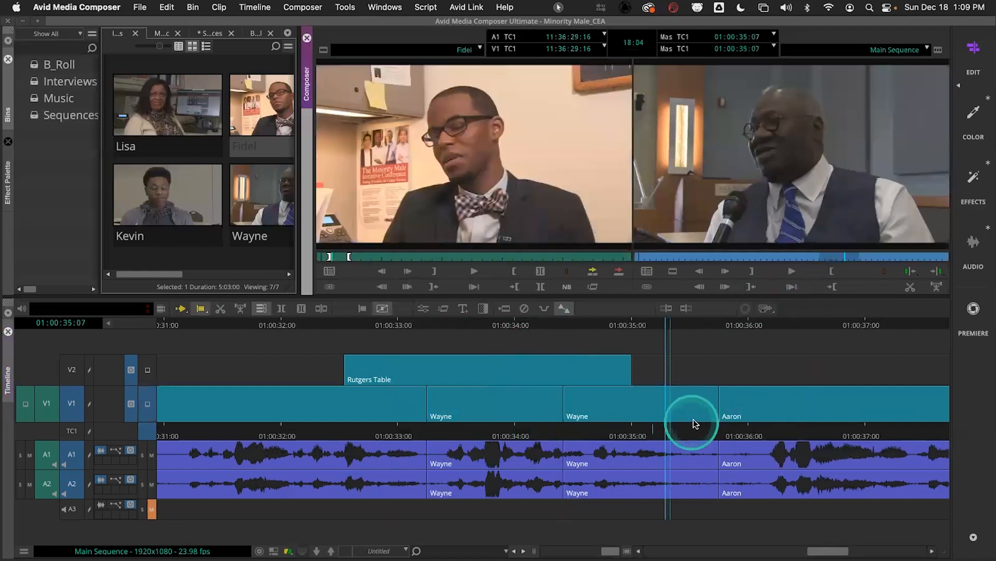
{"action": "left_click", "coordinate": [715, 402]}
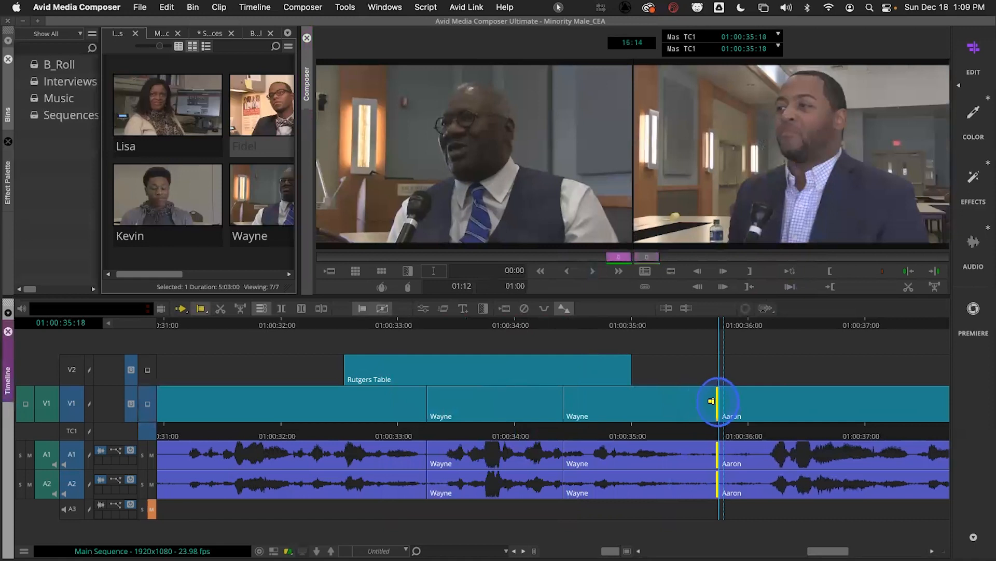
{"action": "left_click", "coordinate": [584, 430]}
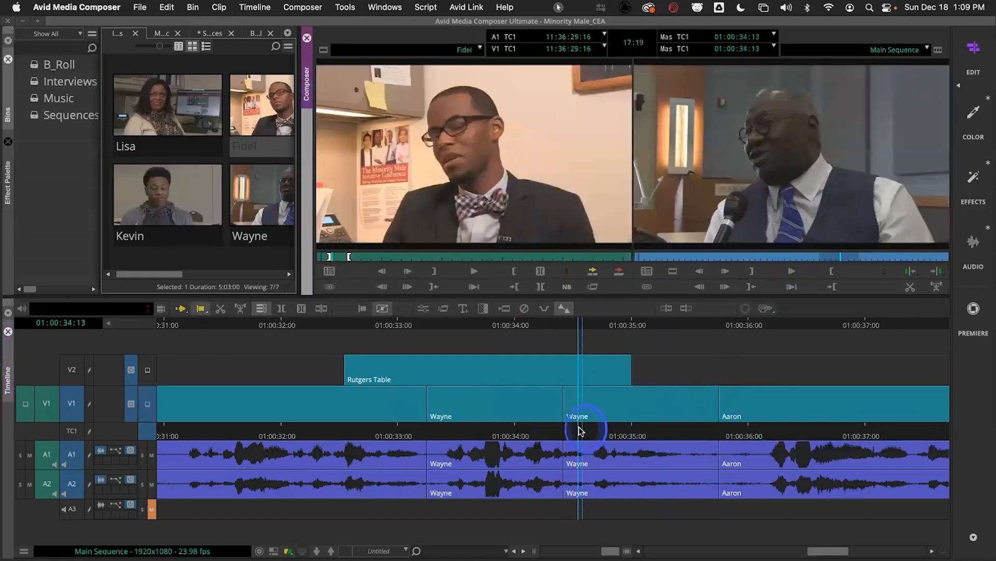
{"action": "key", "text": "space"}
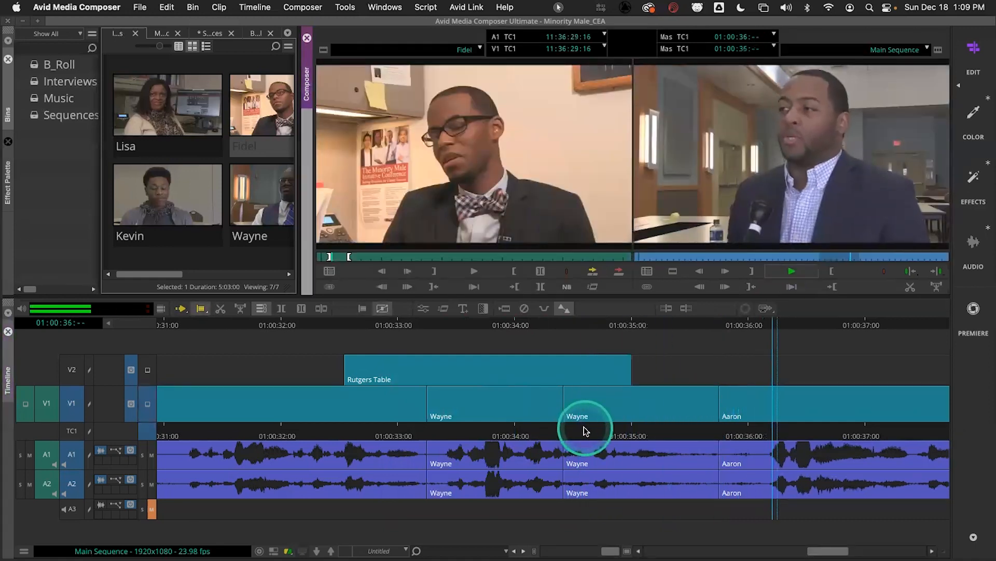
{"action": "left_click", "coordinate": [734, 406]}
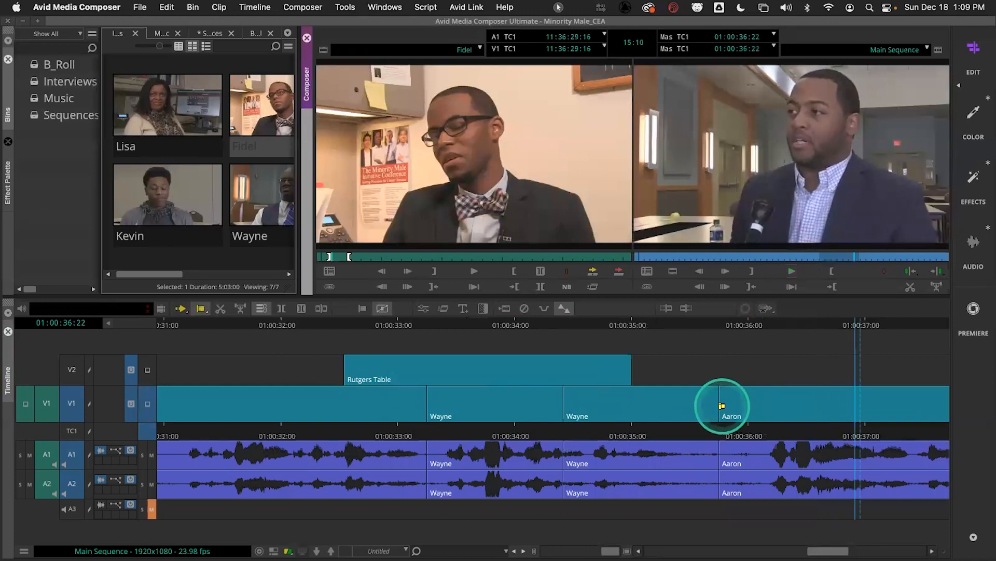
Ripple trim the incoming side of the Aaron edit about nine frames later and play the trim loop
{"action": "left_click", "coordinate": [723, 404]}
{"action": "left_click_drag", "start_coordinate": [723, 402], "coordinate": [768, 410]}
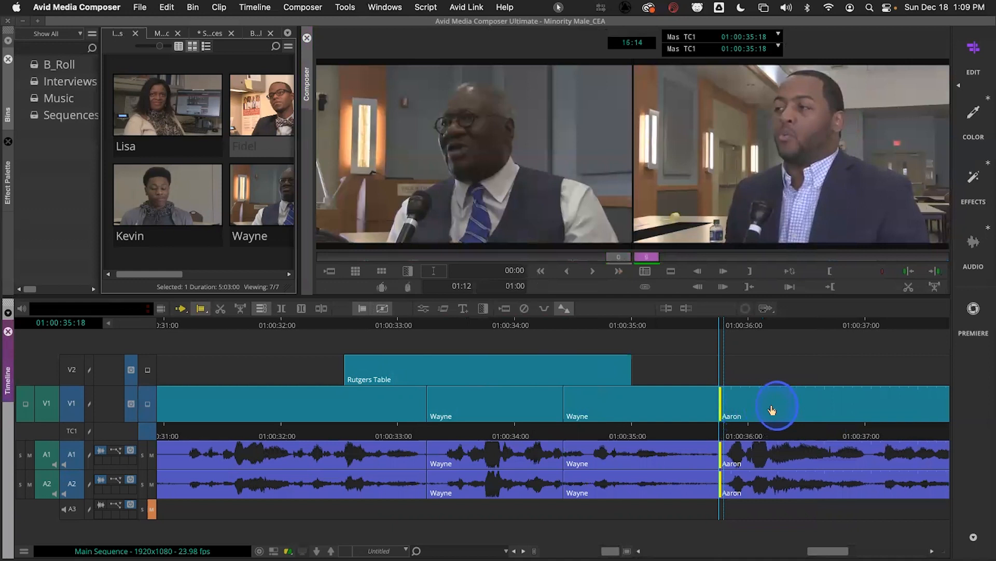
{"action": "key", "text": "space"}
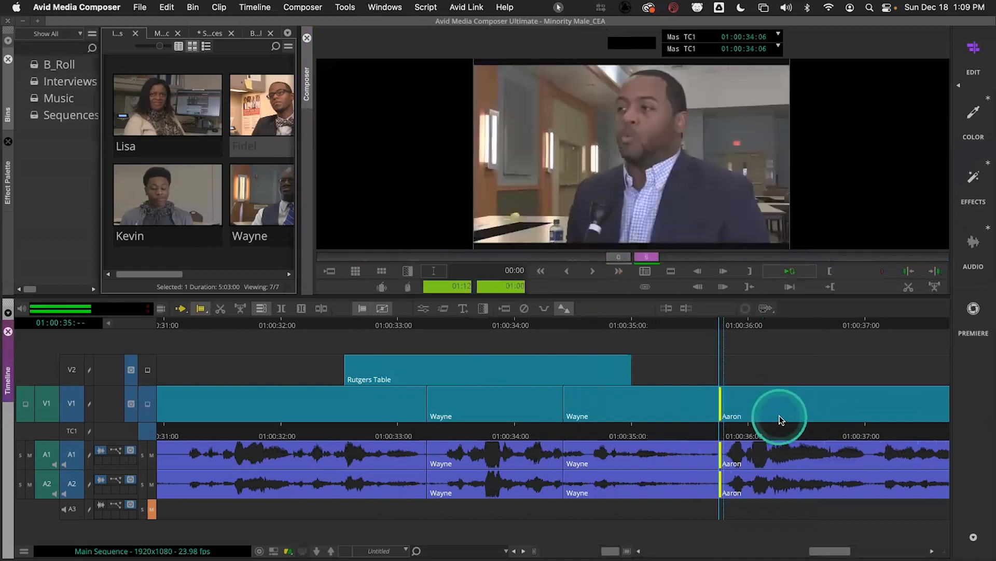
{"action": "key", "text": "space"}
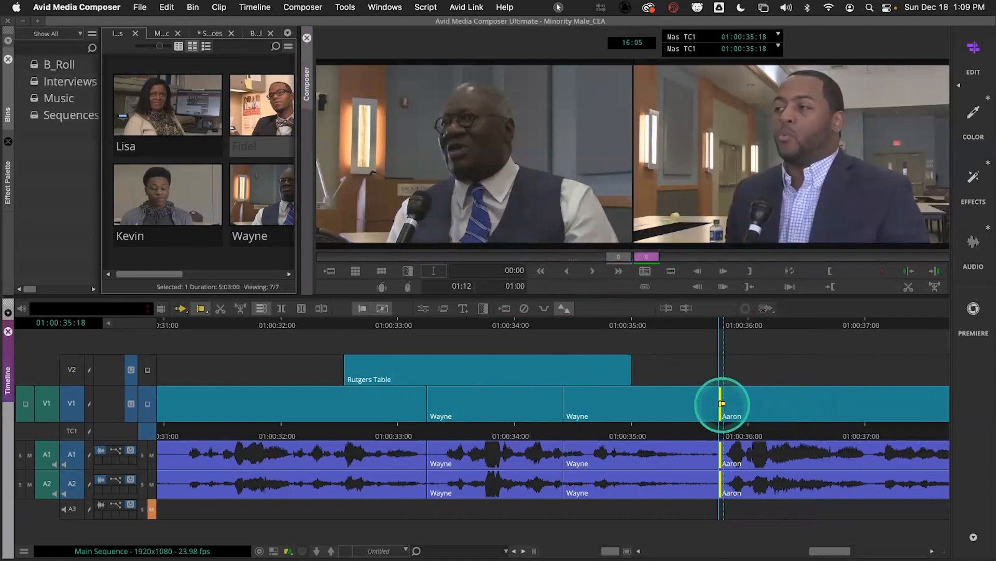
Fine-tune the incoming side of the Aaron edit in single-frame trims both ways, settling one frame earlier than the rough trim
{"action": "left_click", "coordinate": [569, 273]}
{"action": "left_click", "coordinate": [569, 274]}
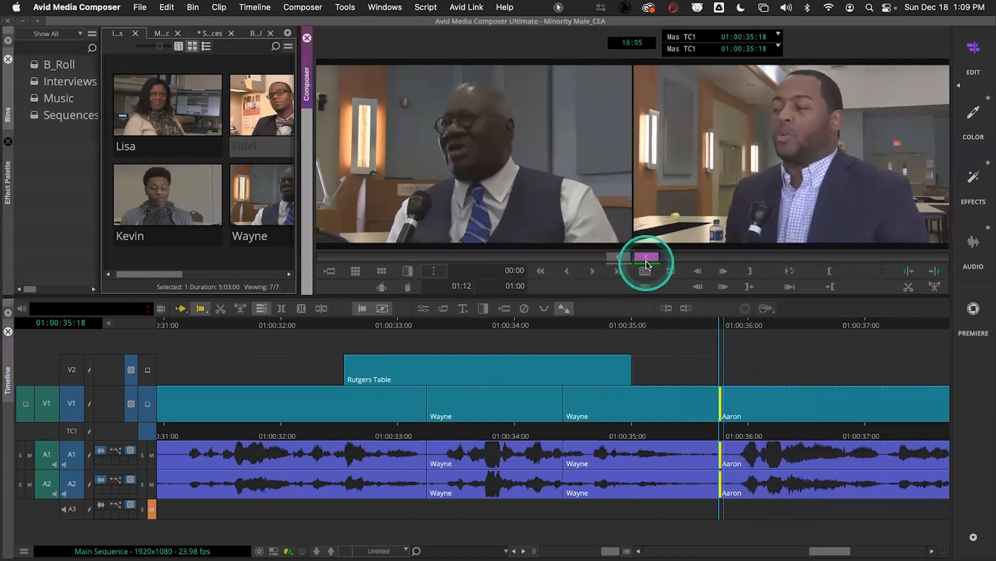
{"action": "left_click", "coordinate": [595, 275]}
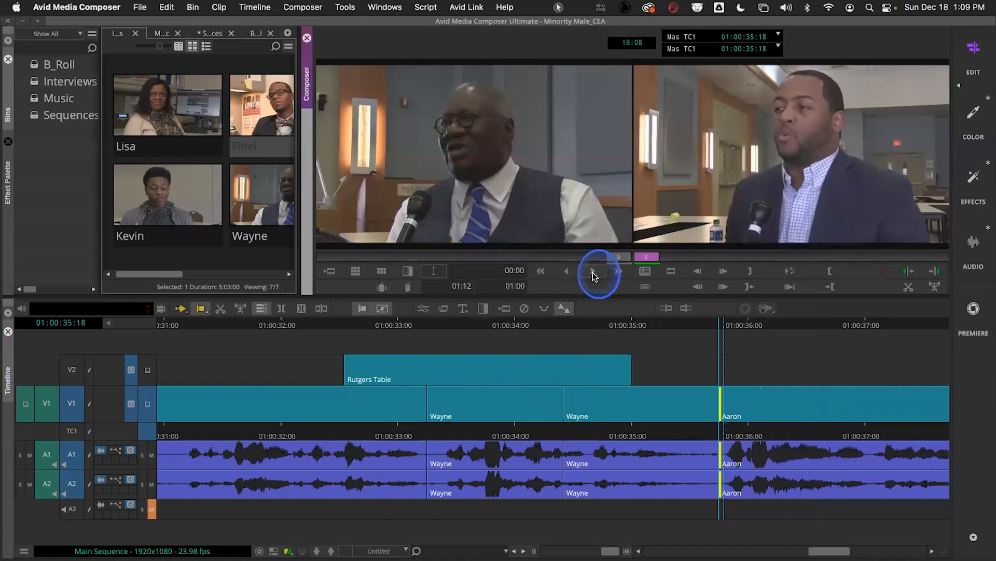
{"action": "left_click", "coordinate": [569, 274]}
{"action": "left_click", "coordinate": [589, 272]}
{"action": "left_click", "coordinate": [589, 272]}
{"action": "left_click", "coordinate": [570, 274]}
{"action": "left_click", "coordinate": [590, 272]}
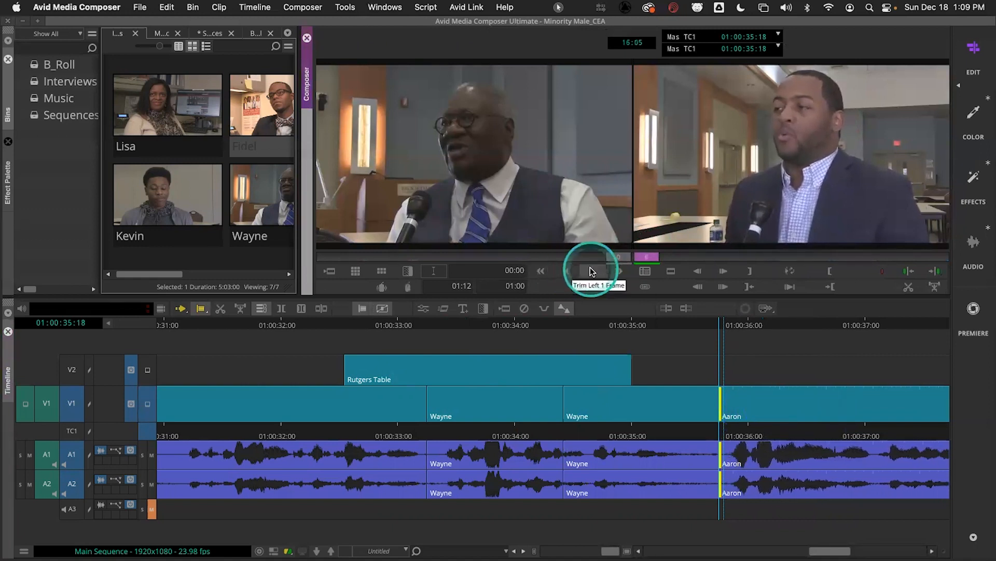
{"action": "left_click", "coordinate": [569, 274]}
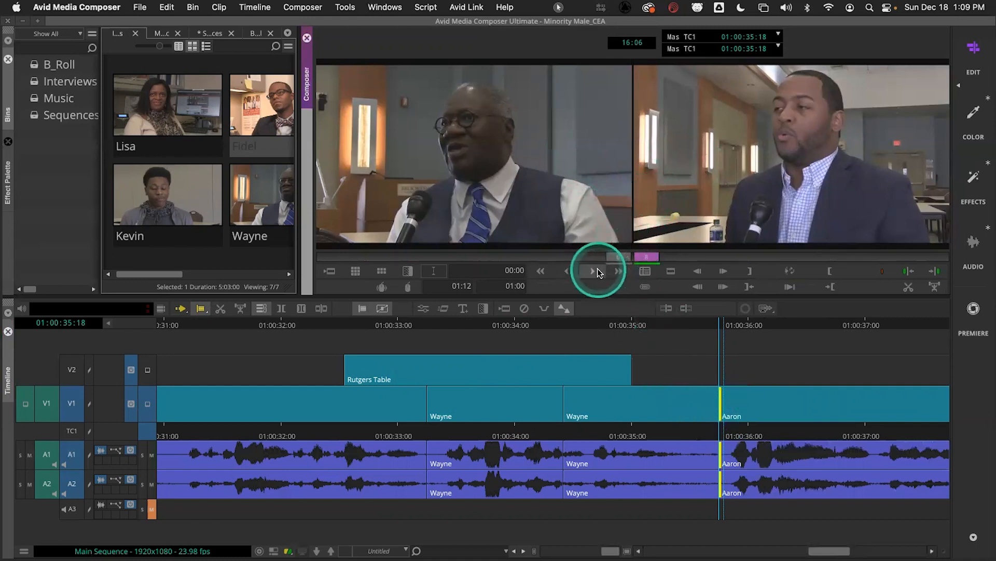
Replay the sequence from the last Wayne clip to review the trimmed cut to Aaron
{"action": "left_click_drag", "start_coordinate": [708, 432], "coordinate": [660, 434]}
{"action": "key", "text": "space"}
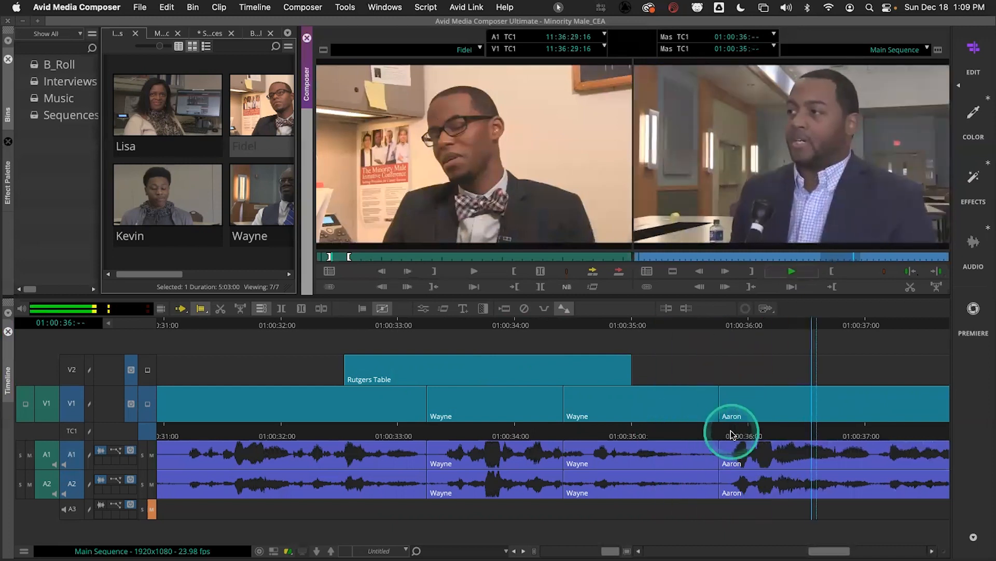
{"action": "left_click", "coordinate": [618, 430]}
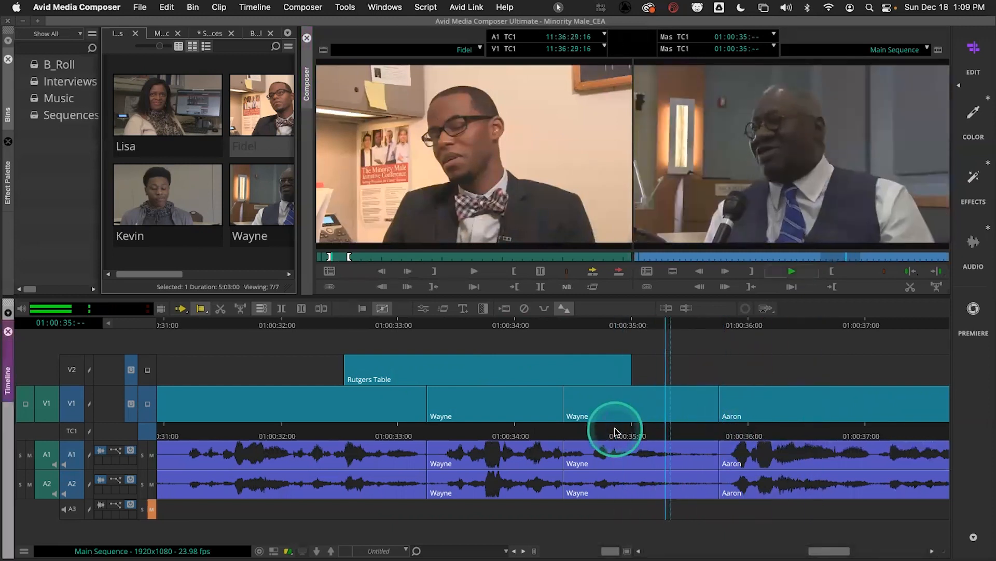
{"action": "left_click", "coordinate": [695, 431]}
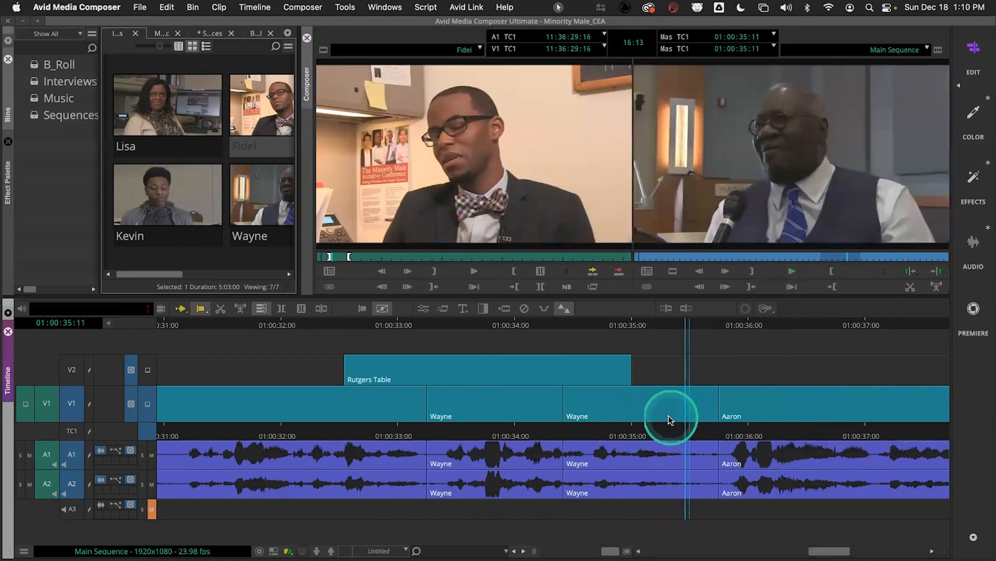
Select the outgoing side of the Aaron edit for trimming, and switch to its incoming side in the trim preview
{"action": "left_click", "coordinate": [732, 442]}
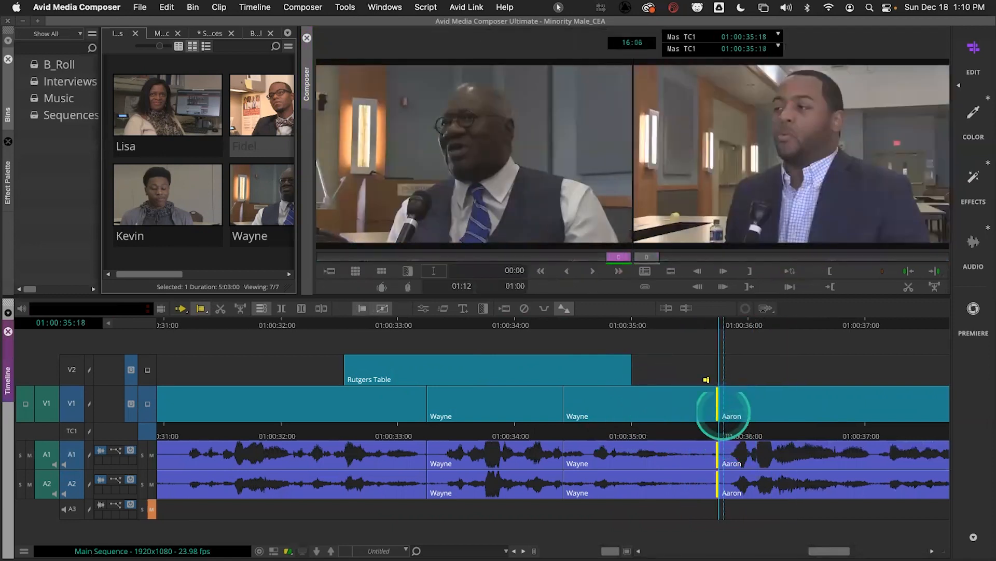
{"action": "left_click", "coordinate": [492, 154]}
{"action": "left_click", "coordinate": [470, 136]}
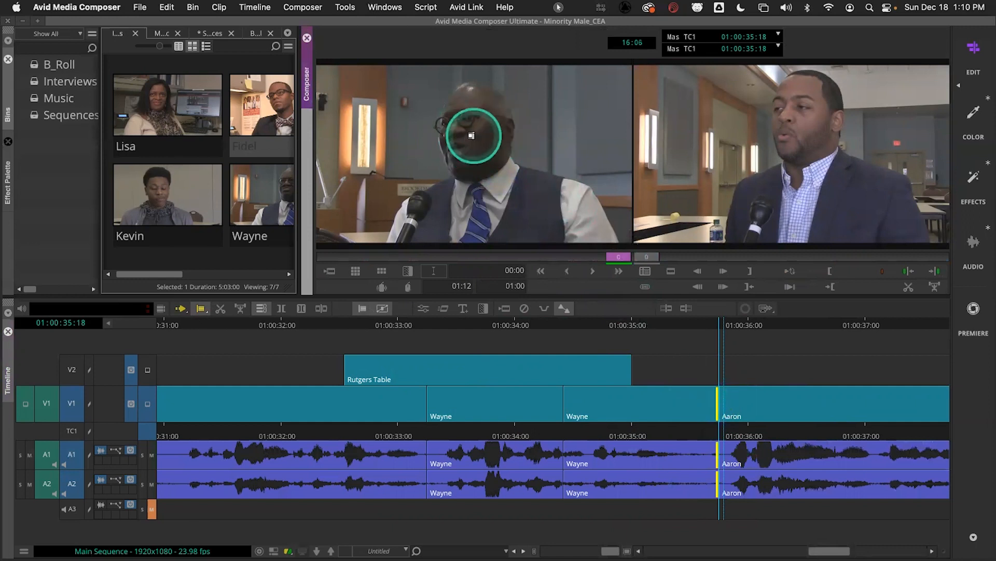
{"action": "left_click", "coordinate": [471, 136]}
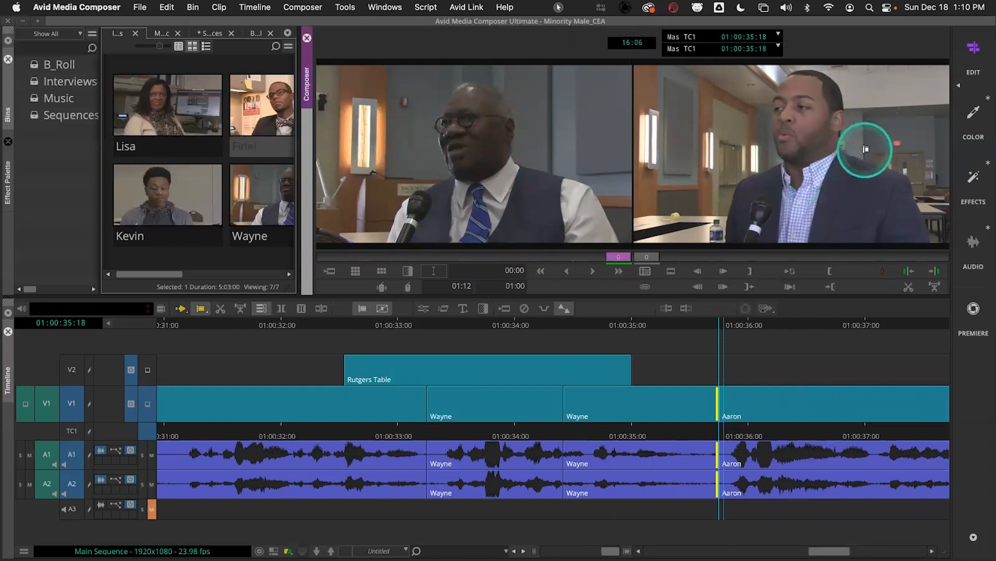
{"action": "left_click", "coordinate": [799, 125]}
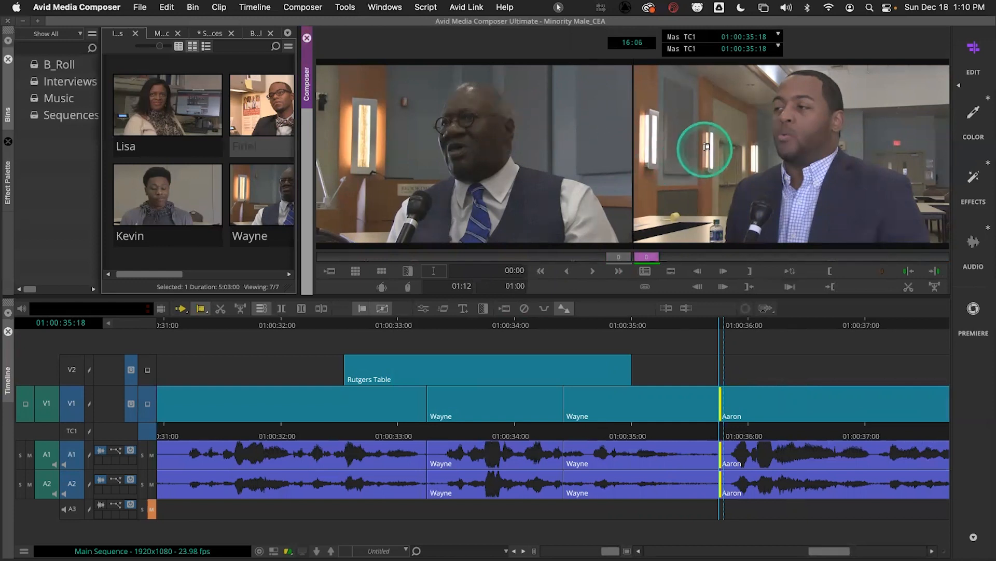
{"action": "left_click", "coordinate": [724, 138]}
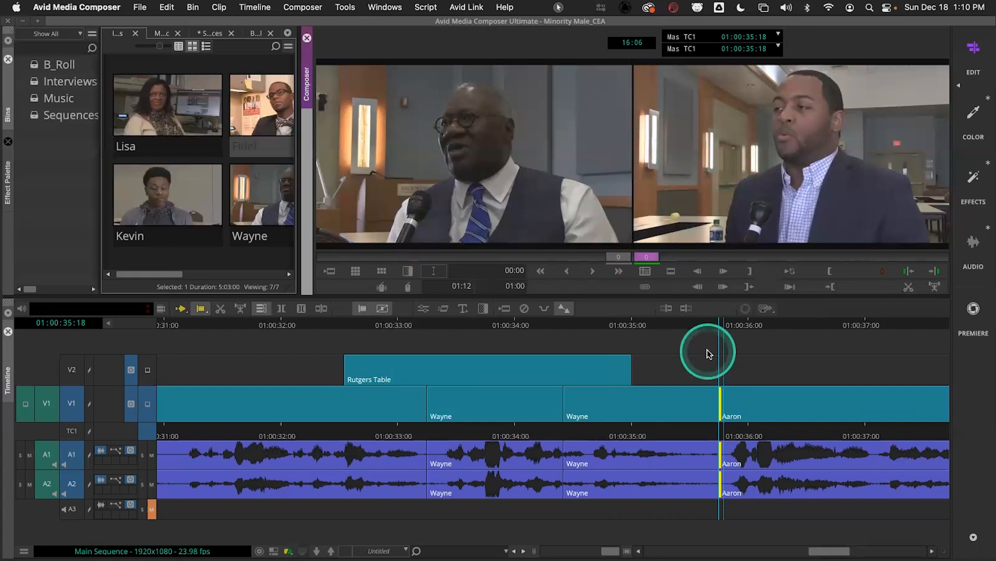
Alternate the trim selection at the Aaron edit in the timeline, ending on its outgoing side
{"action": "left_click", "coordinate": [714, 402]}
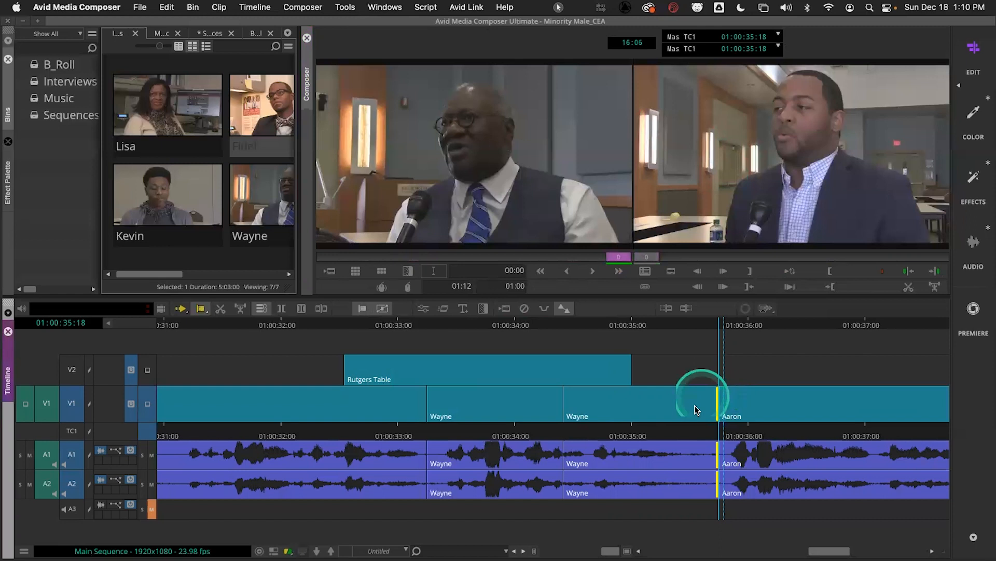
{"action": "left_click", "coordinate": [722, 396]}
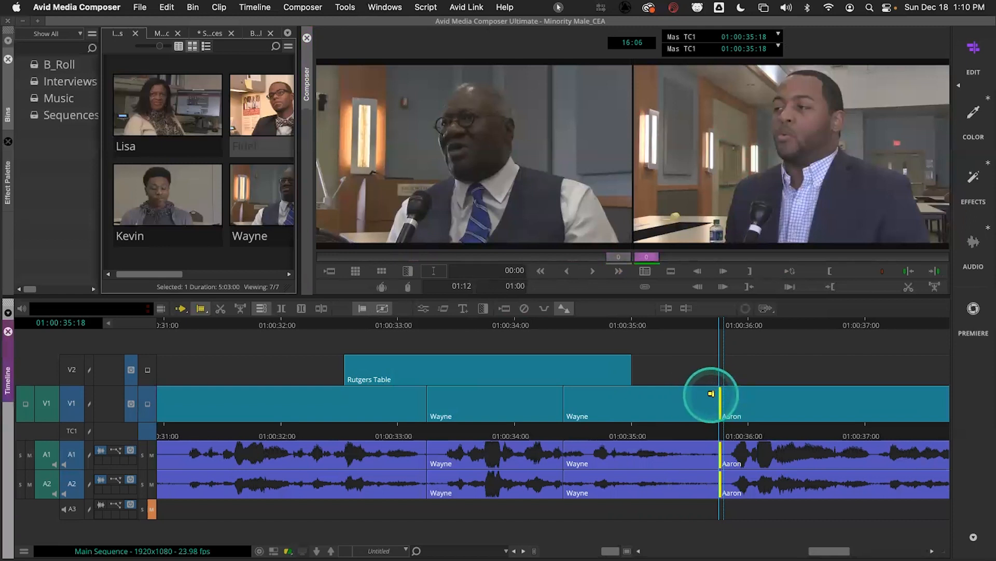
{"action": "left_click", "coordinate": [712, 394]}
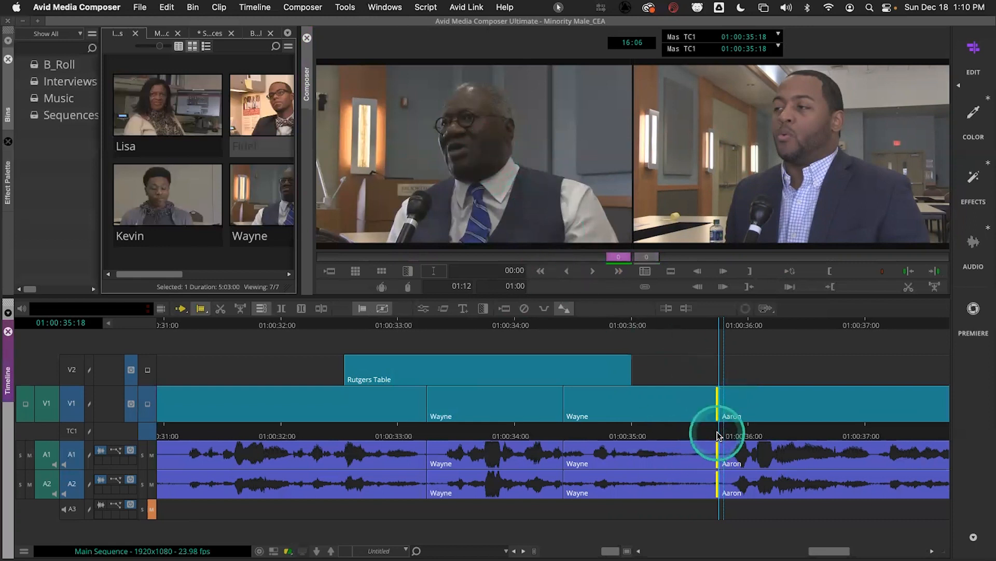
Park the playhead near the cut between the last two Wayne clips and select both sides for dual-roller trimming
{"action": "left_click", "coordinate": [649, 434]}
{"action": "left_click", "coordinate": [570, 433]}
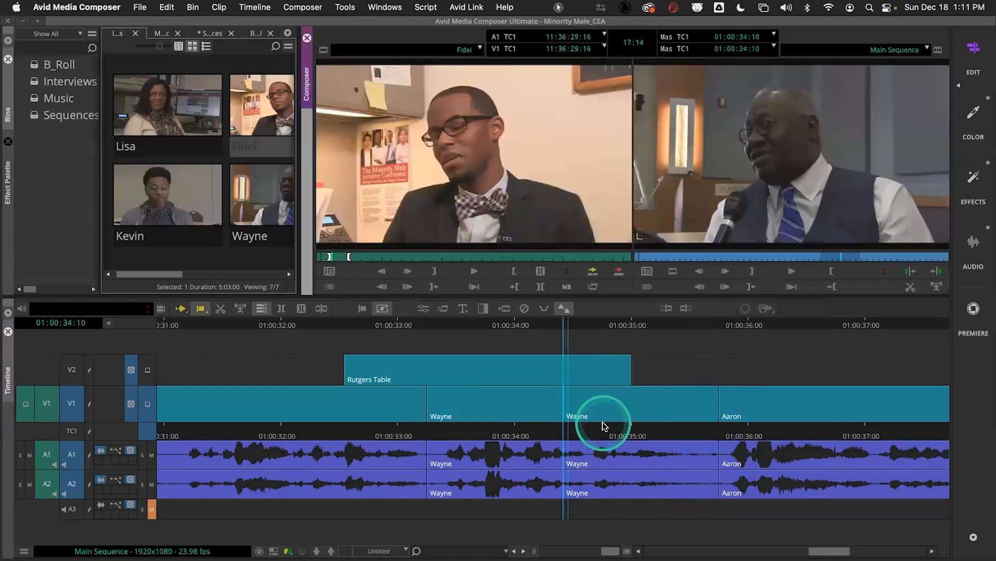
{"action": "key", "text": "u"}
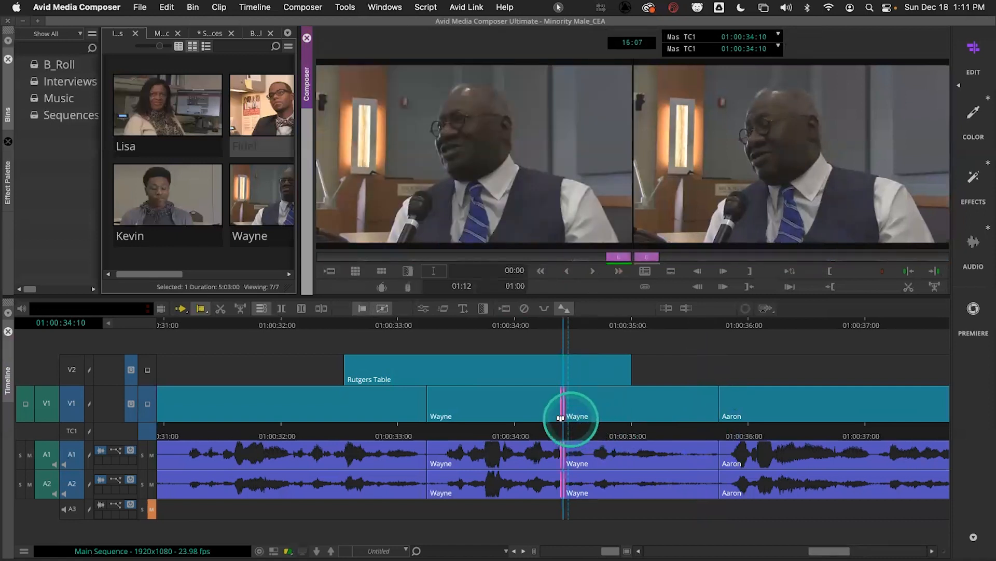
{"action": "key", "text": "ctrl"}
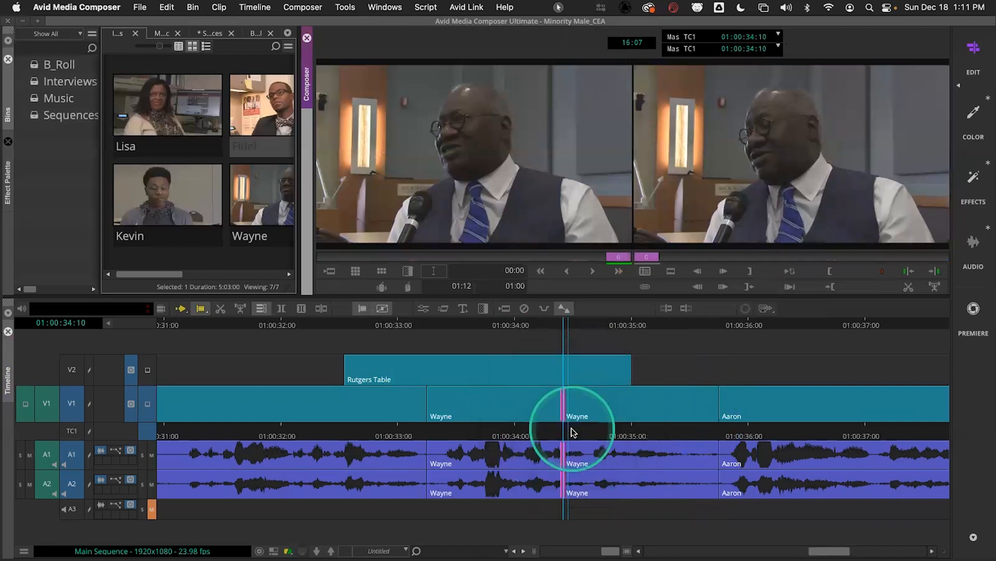
{"action": "left_click", "coordinate": [551, 430]}
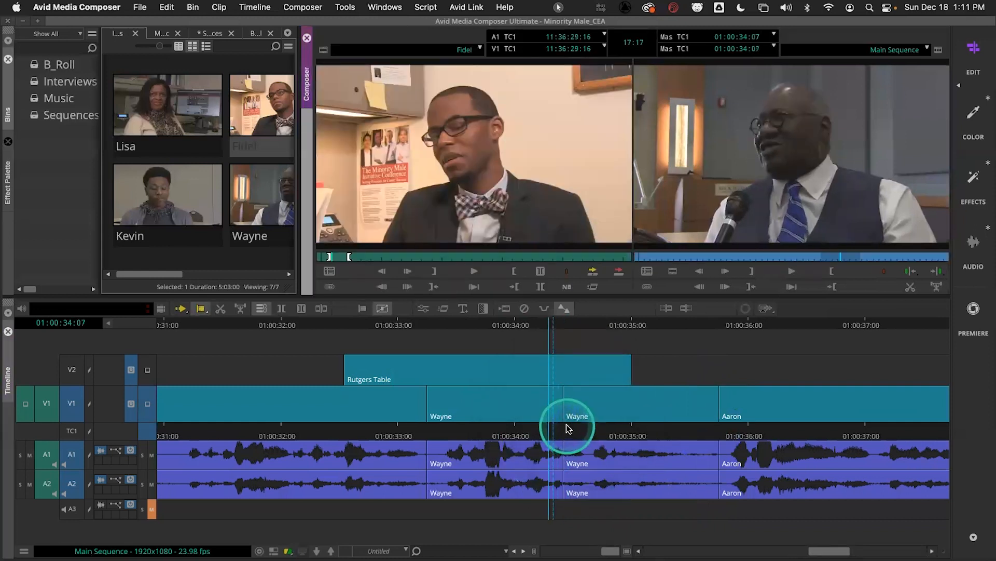
{"action": "left_click", "coordinate": [566, 416]}
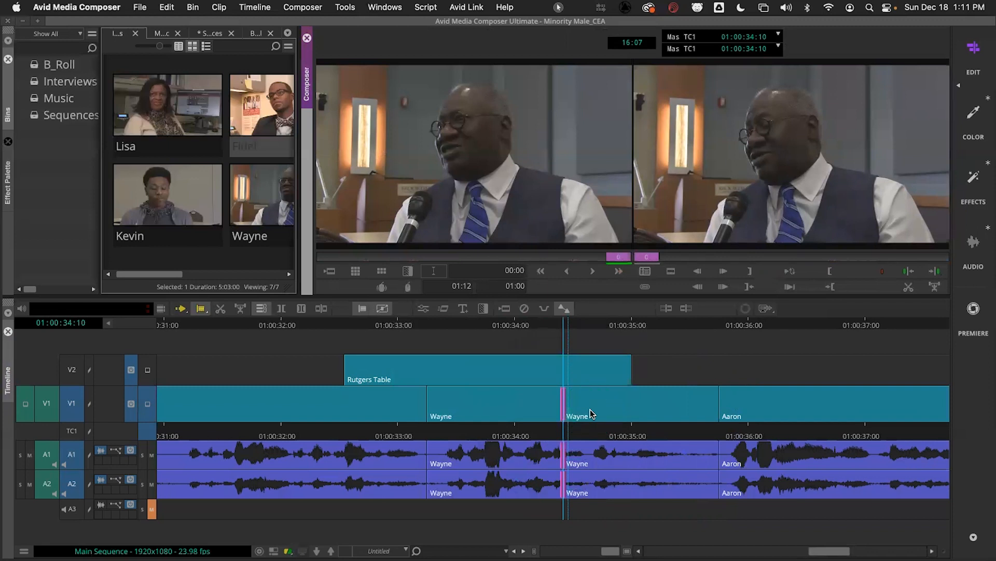
Reselect both sides of the cut between the last two Wayne clips, switching to its outgoing side, its incoming side and back to dual-roller trimming
{"action": "left_click", "coordinate": [550, 431]}
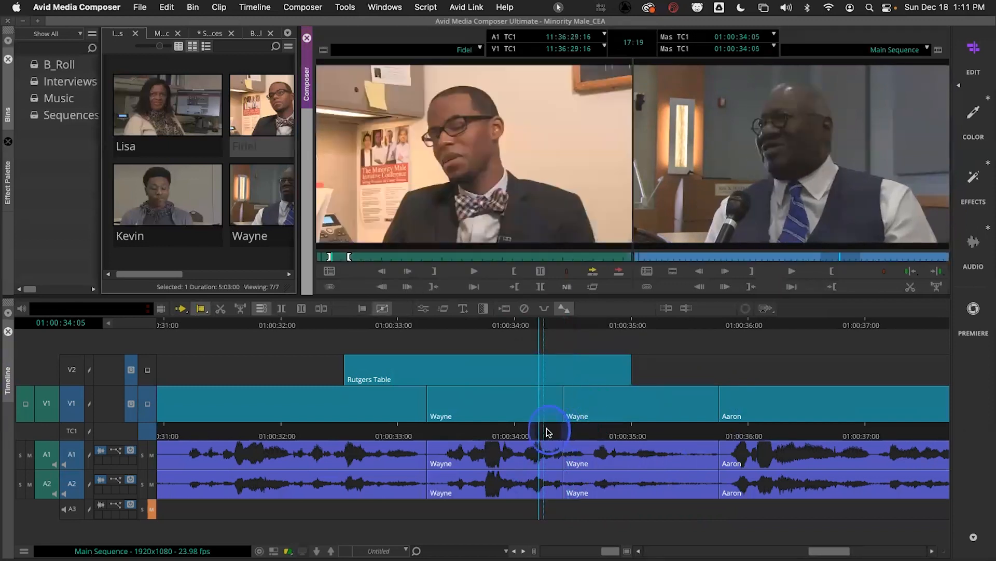
{"action": "left_click", "coordinate": [580, 429]}
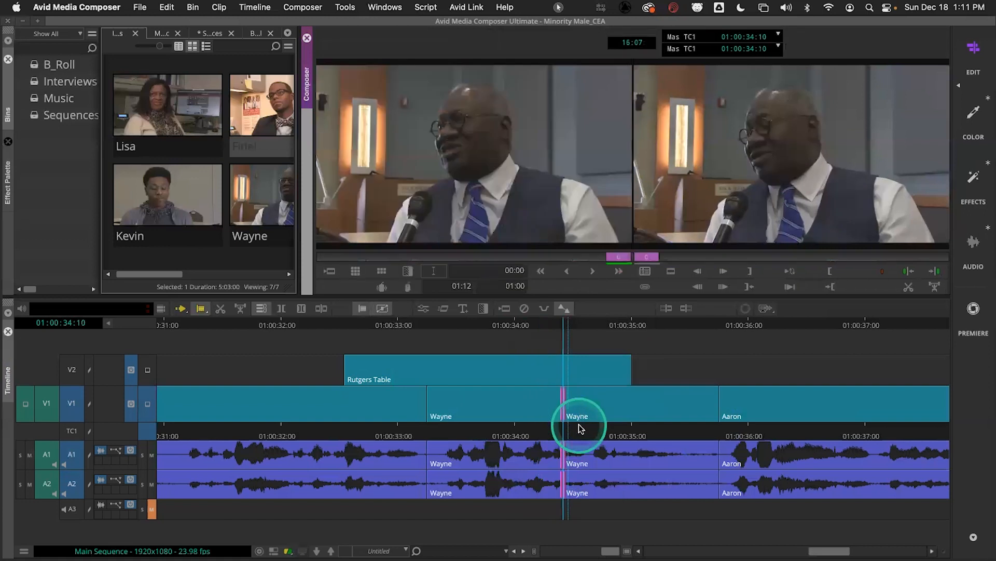
{"action": "left_click", "coordinate": [456, 125]}
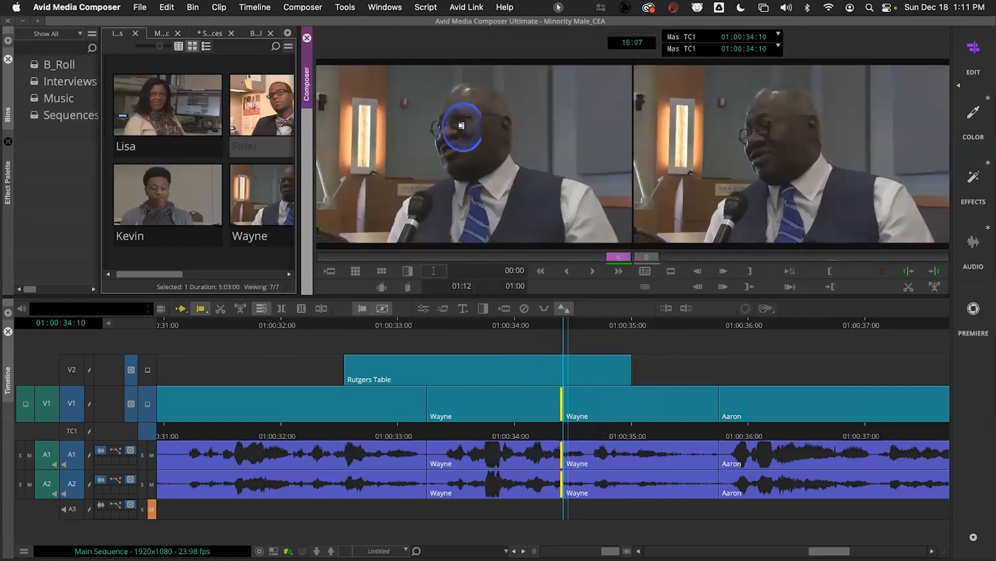
{"action": "left_click", "coordinate": [867, 145]}
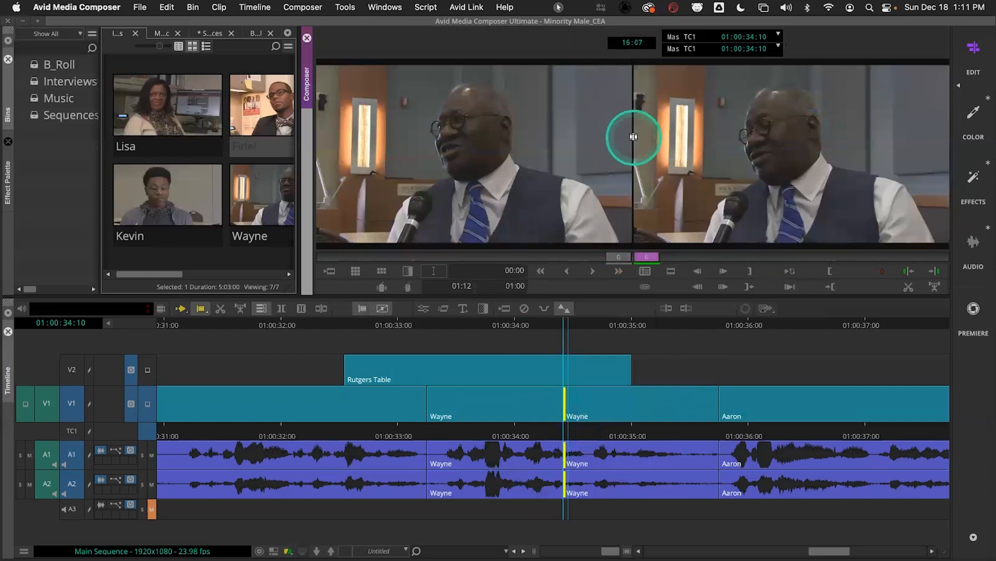
{"action": "left_click", "coordinate": [634, 137]}
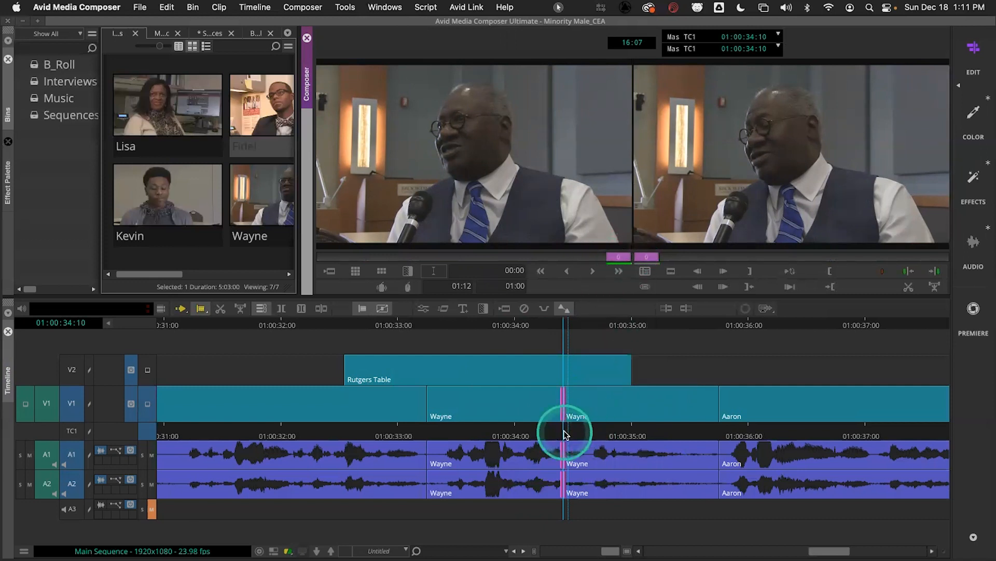
{"action": "left_click", "coordinate": [560, 407]}
Play the Fidel section from 01:00:10:01, and replay it from the GrownUp Table clip into the BreakoutRoom clip
{"action": "left_click_drag", "start_coordinate": [610, 550], "coordinate": [551, 550]}
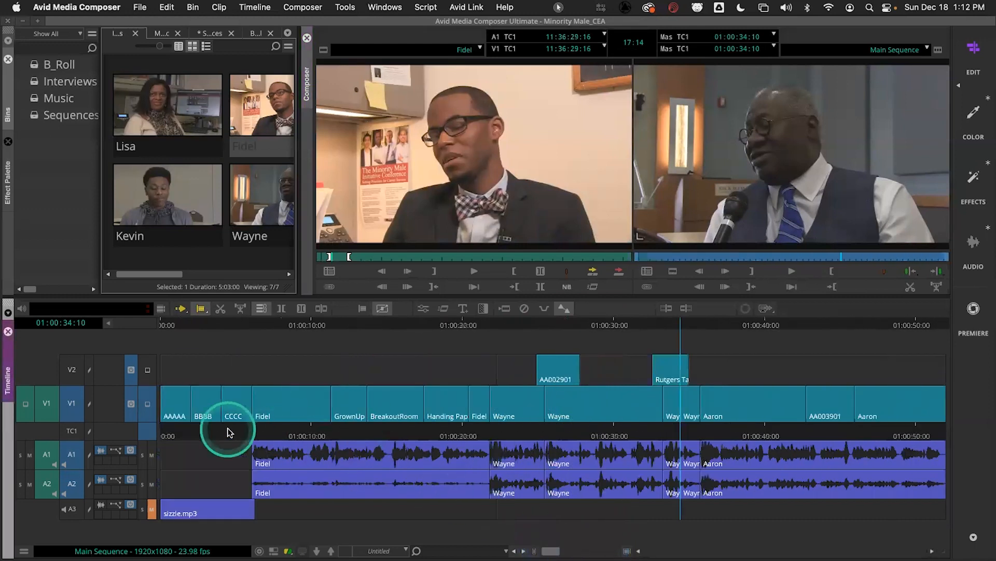
{"action": "left_click_drag", "start_coordinate": [343, 433], "coordinate": [312, 430]}
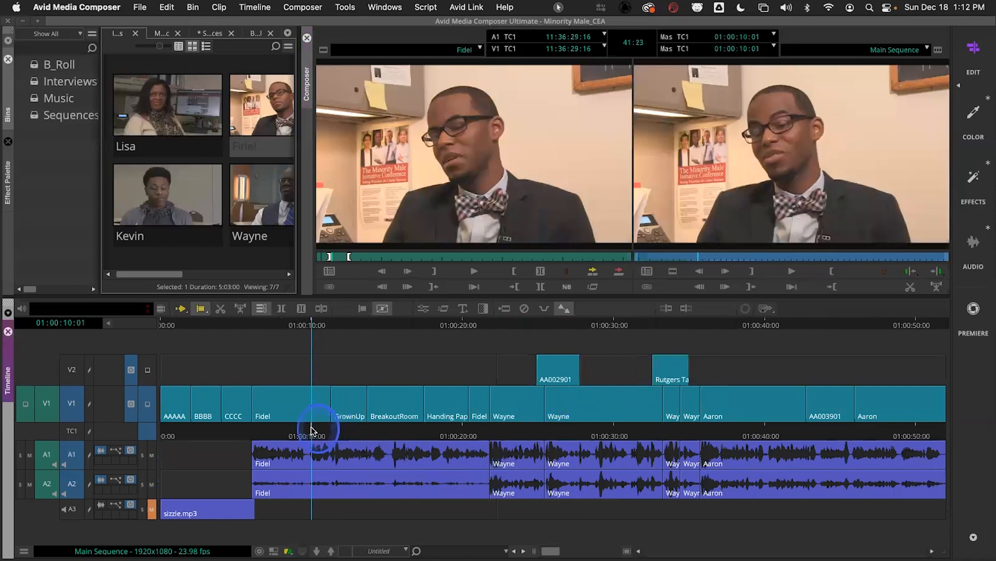
{"action": "key", "text": "space"}
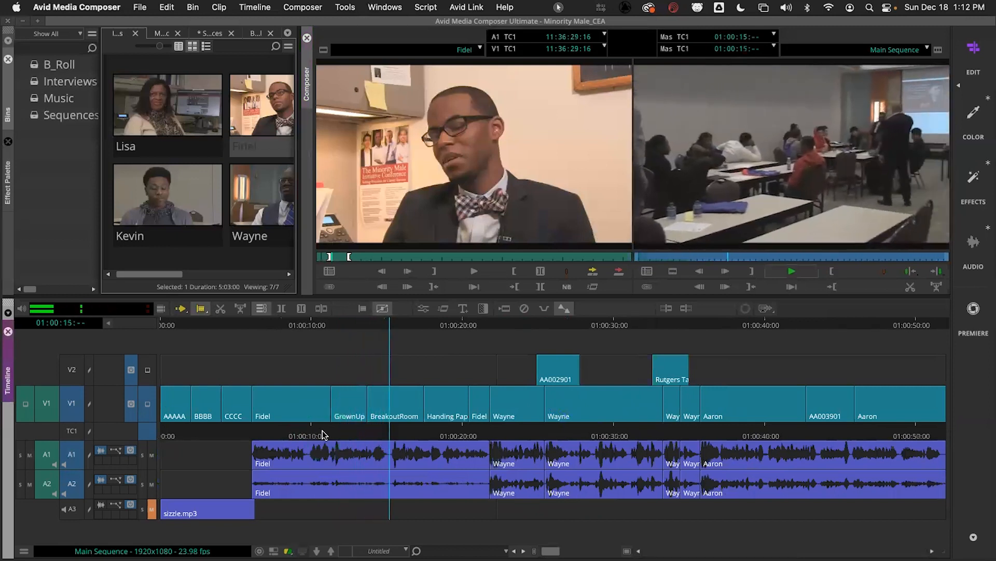
{"action": "left_click", "coordinate": [381, 433]}
{"action": "left_click_drag", "start_coordinate": [382, 433], "coordinate": [342, 433]}
{"action": "key", "text": "space"}
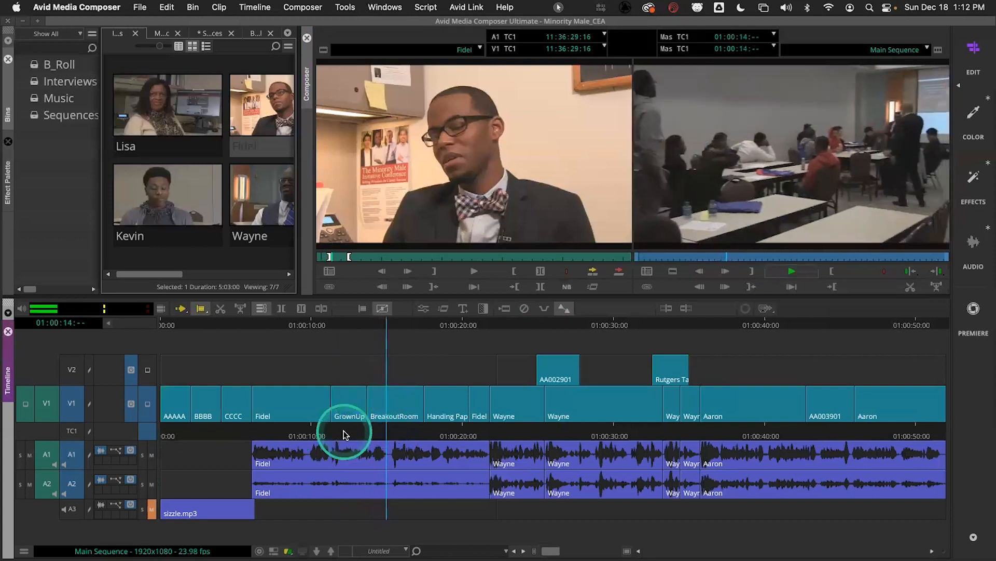
Play up to the cut between the GrownUp Table and BreakoutRoom clips and select both sides of it for dual-roller trimming
{"action": "left_click", "coordinate": [356, 433]}
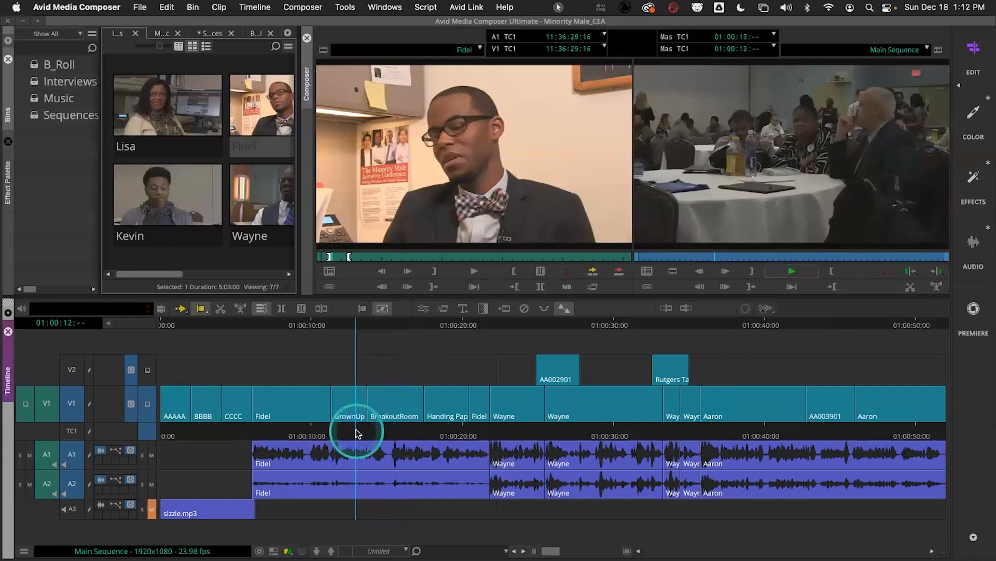
{"action": "key", "text": "space"}
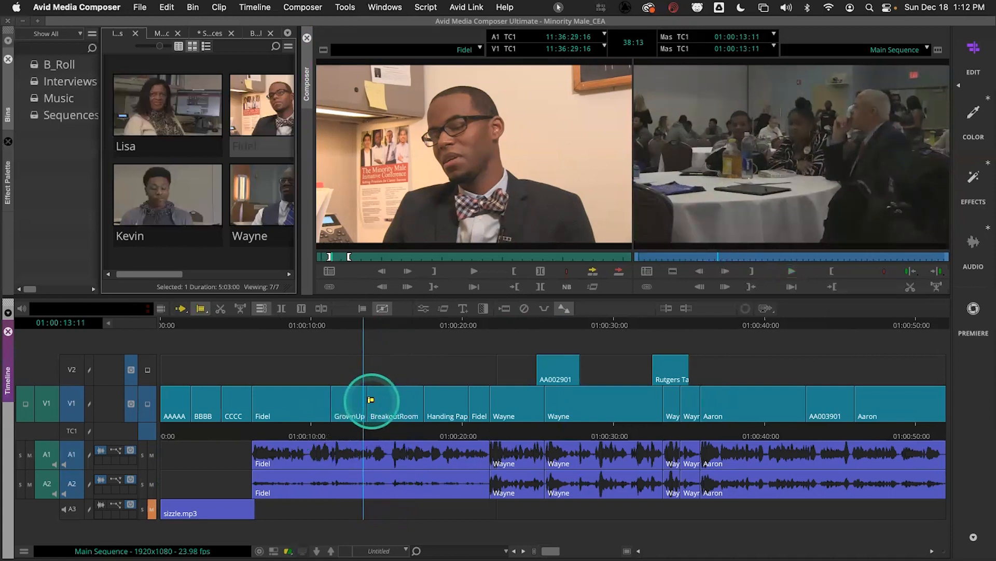
{"action": "left_click", "coordinate": [366, 400]}
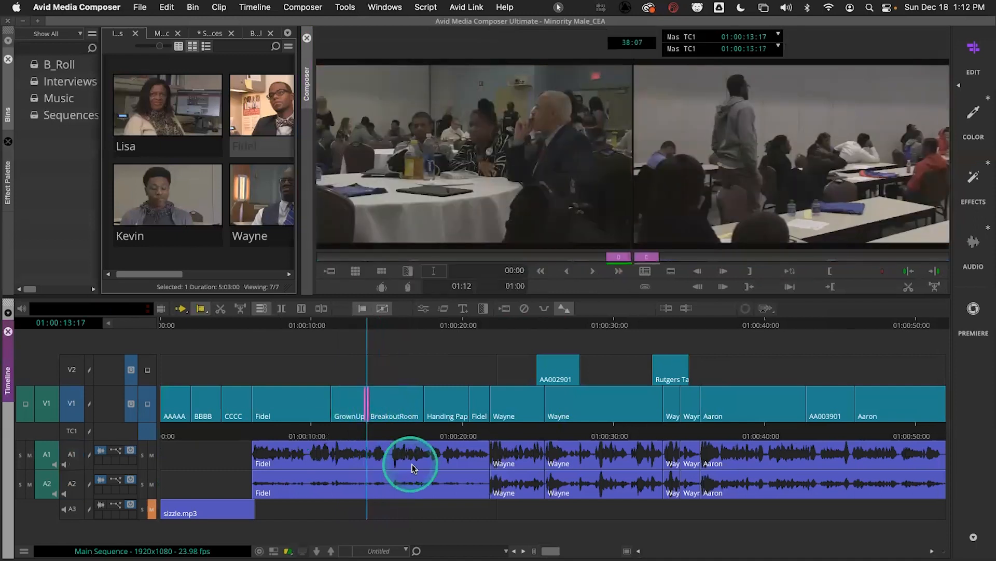
Play the GrownUp Table clip across its cut to BreakoutRoom and park the playhead at 01:00:15:02
{"action": "left_click_drag", "start_coordinate": [538, 548], "coordinate": [583, 548]}
{"action": "left_click_drag", "start_coordinate": [528, 430], "coordinate": [485, 431]}
{"action": "key", "text": "space"}
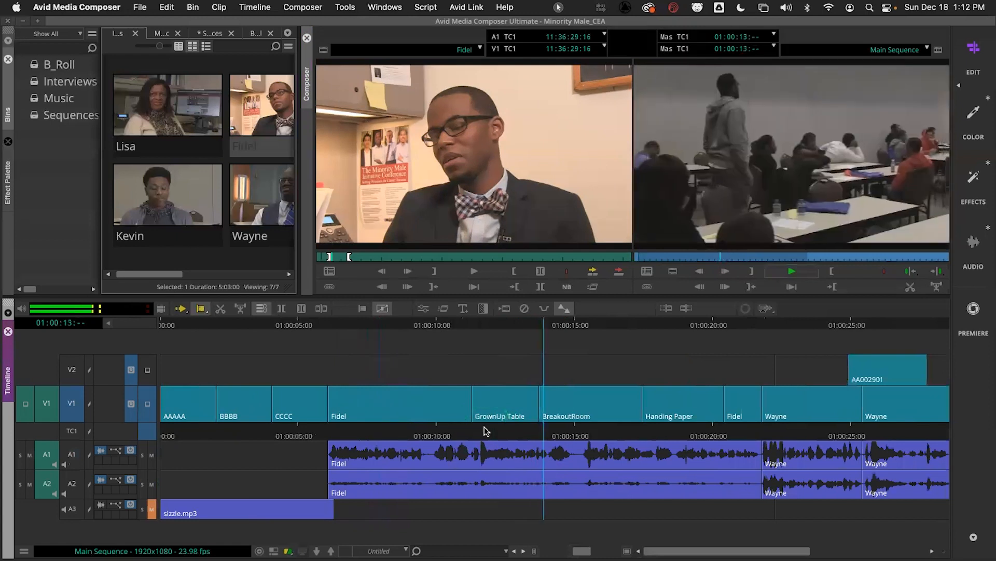
{"action": "key", "text": "space"}
{"action": "left_click", "coordinate": [574, 438]}
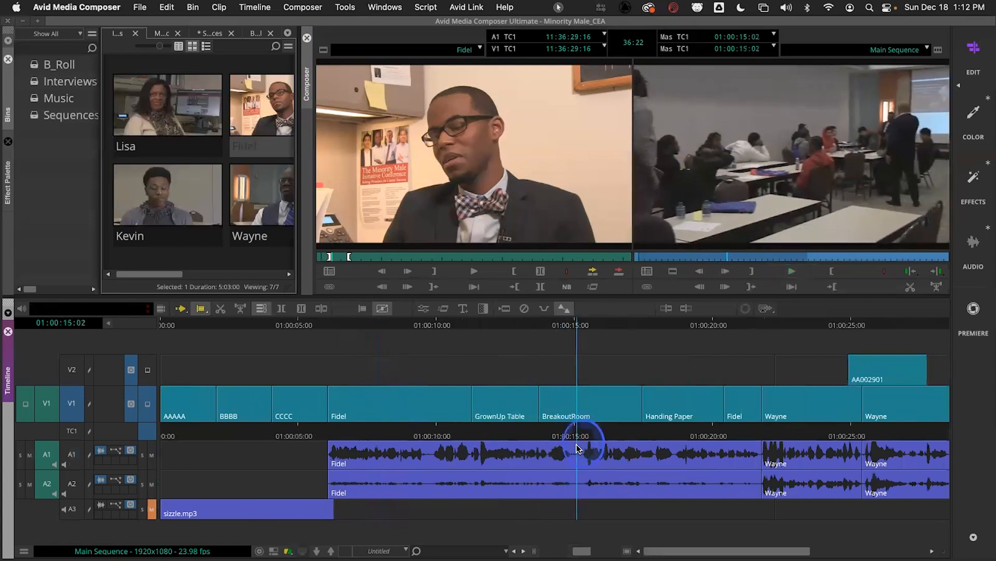
Roll the cut between GrownUp Table and BreakoutRoom later to about 01:00:15:02 on V1 and play it back
{"action": "left_click", "coordinate": [539, 400]}
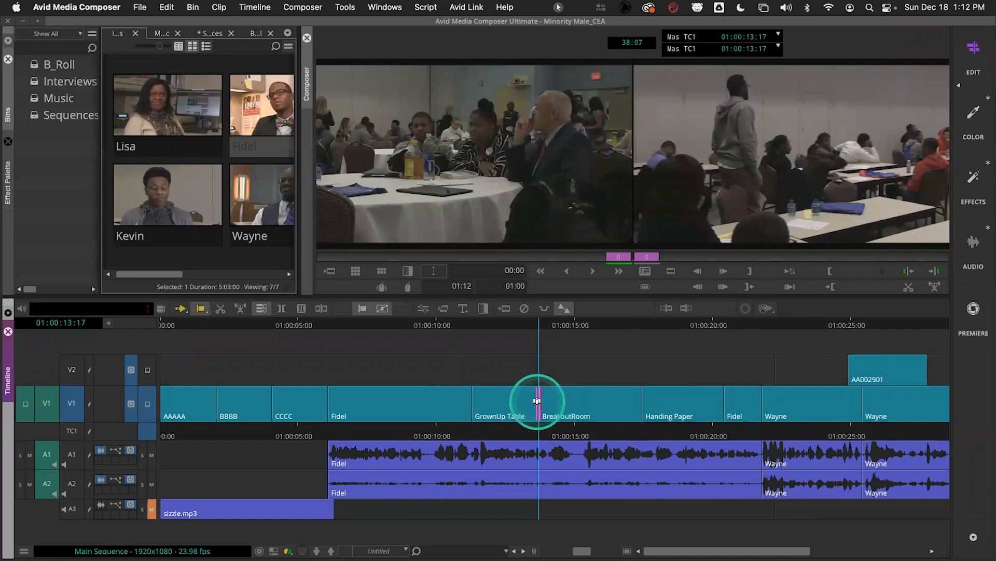
{"action": "left_click_drag", "start_coordinate": [539, 400], "coordinate": [435, 429]}
{"action": "key", "text": "space"}
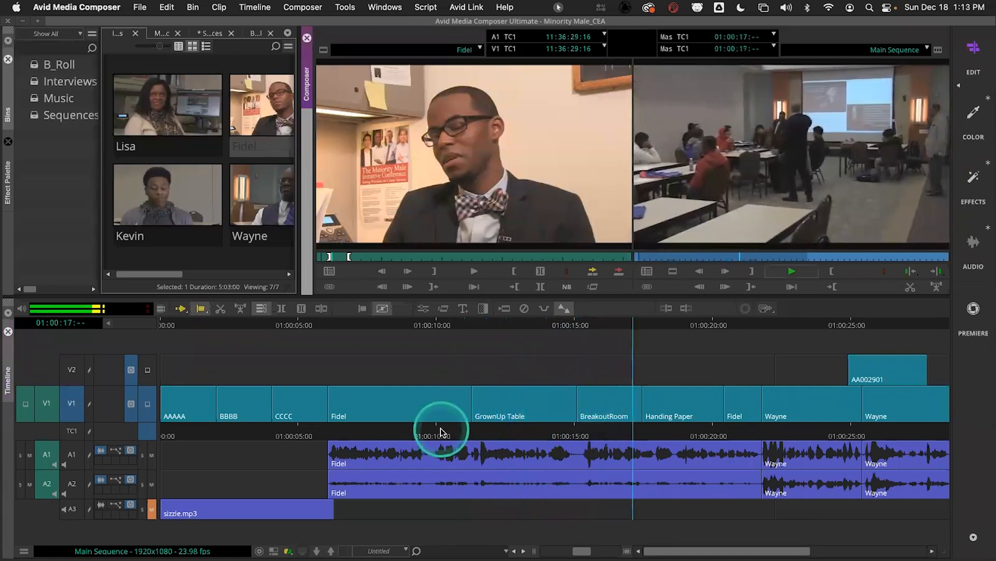
{"action": "key", "text": "space"}
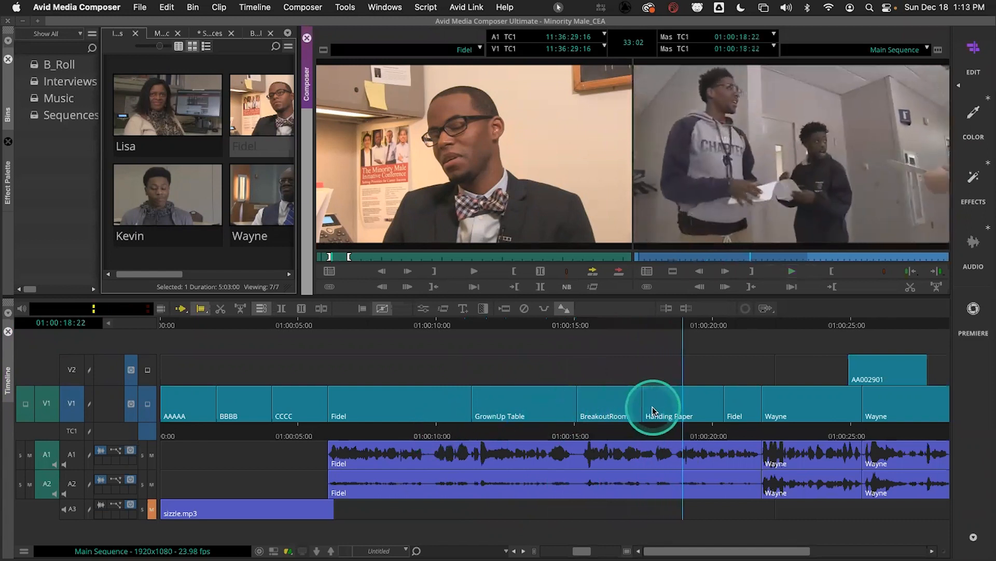
Roll the cut between BreakoutRoom and Handing Paper 11 frames later on V1 and preview the transition
{"action": "left_click", "coordinate": [642, 402]}
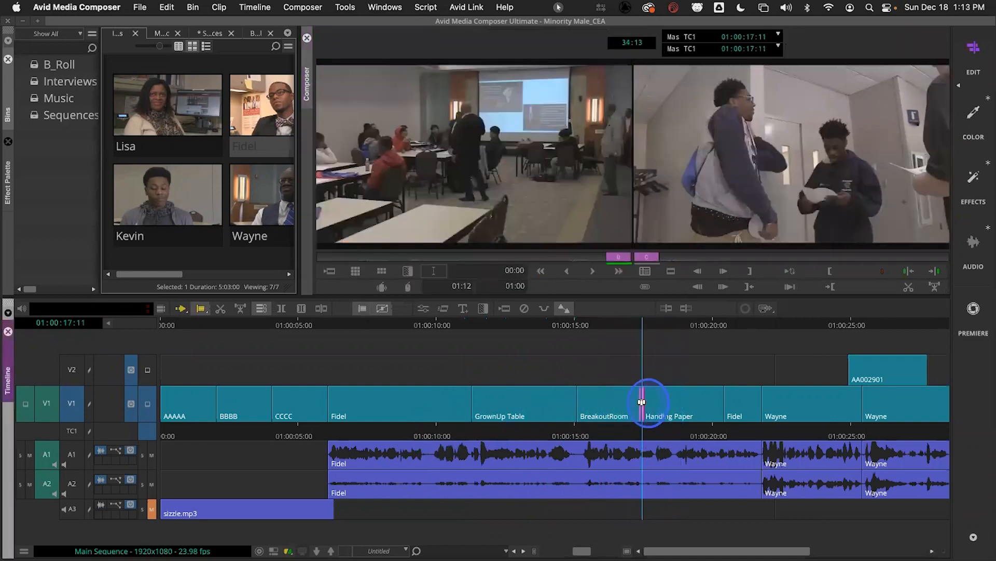
{"action": "left_click_drag", "start_coordinate": [642, 402], "coordinate": [656, 405]}
{"action": "key", "text": "space"}
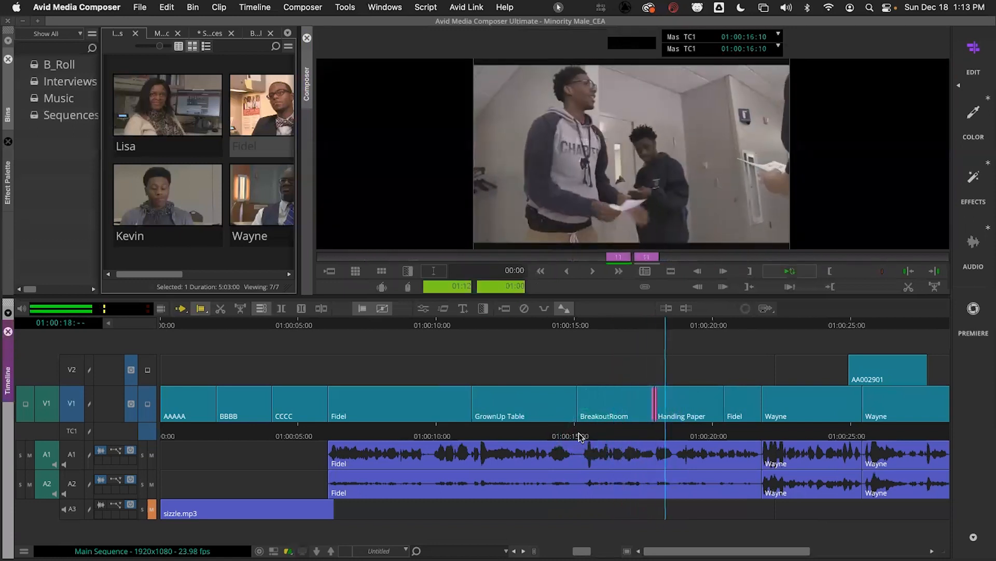
{"action": "left_click", "coordinate": [640, 427]}
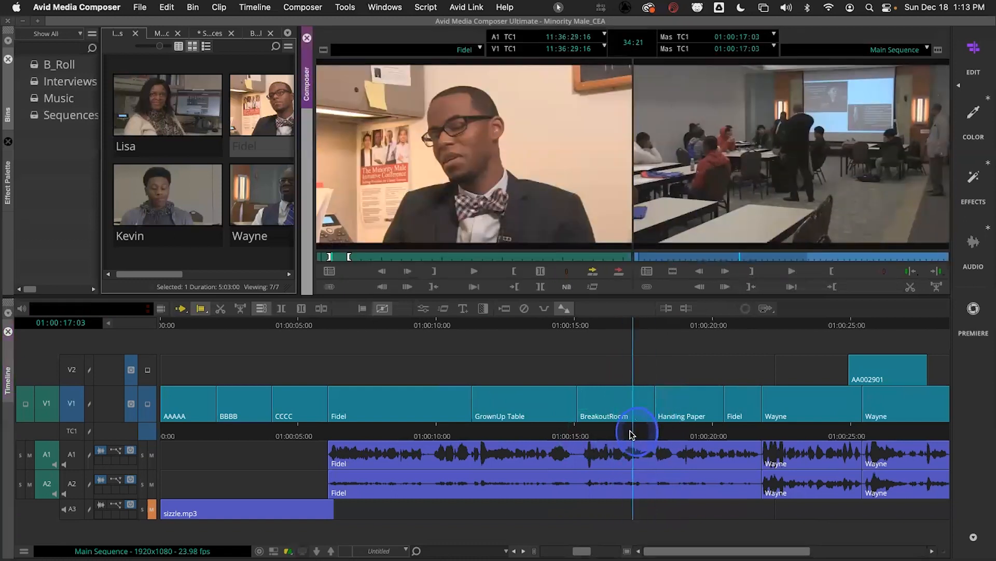
Trim the cut after Handing Paper slightly earlier, together with the start of the first interview's audio on A1 and A2, and play it back
{"action": "left_click", "coordinate": [726, 413]}
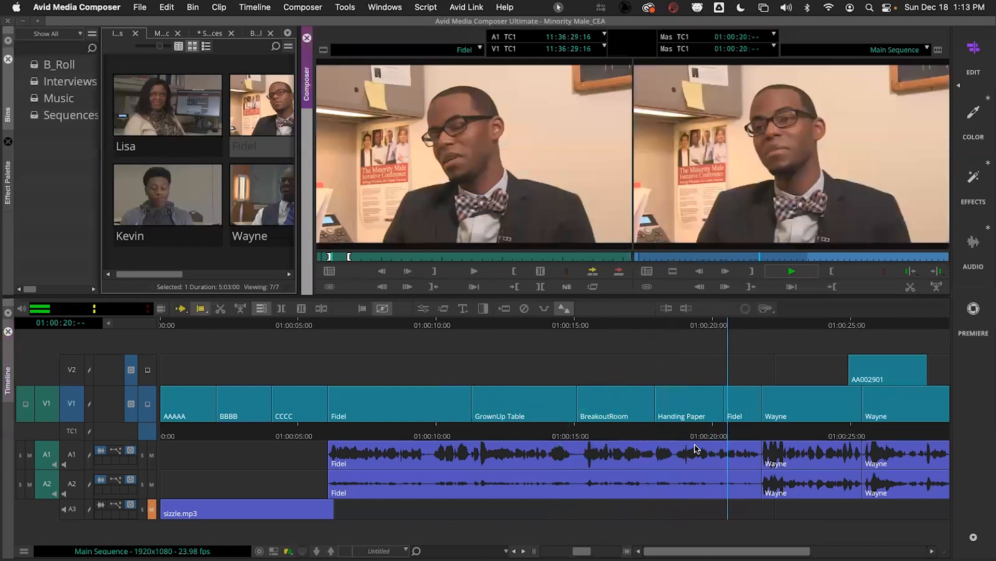
{"action": "left_click", "coordinate": [723, 402]}
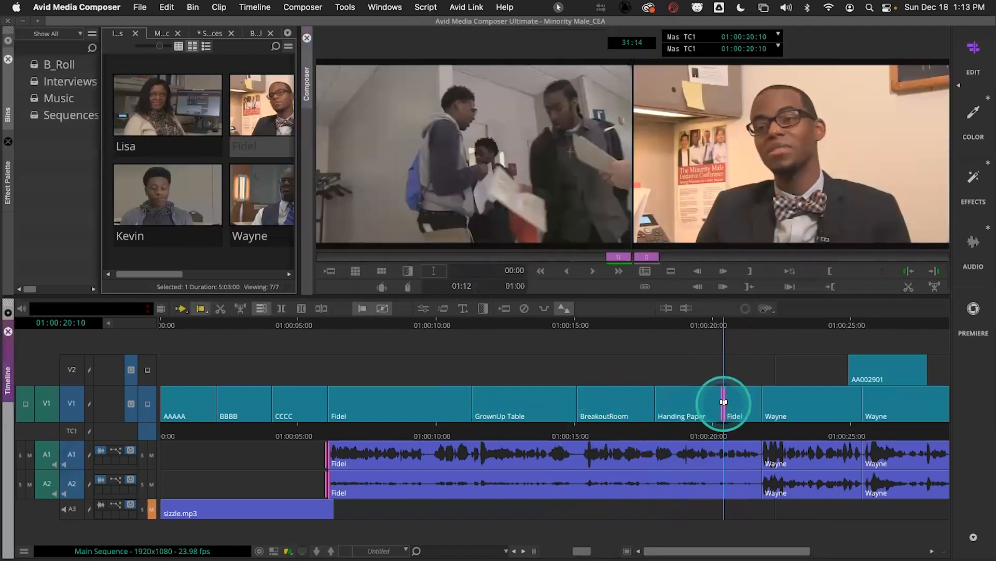
{"action": "left_click_drag", "start_coordinate": [723, 406], "coordinate": [644, 430]}
{"action": "key", "text": "space"}
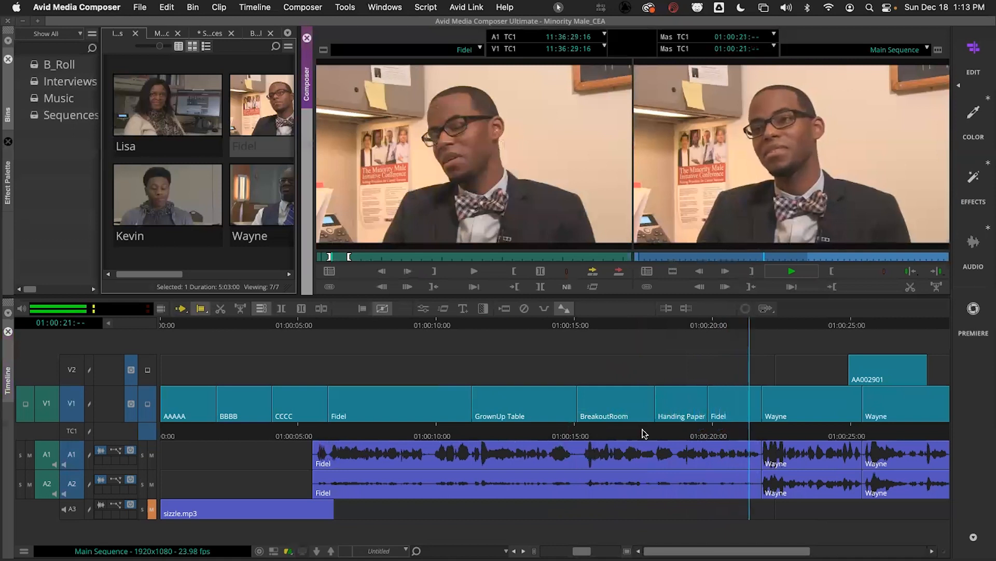
Play back the Handing Paper shot and its cut to the following interview clip repeatedly to check the timing
{"action": "left_click", "coordinate": [685, 434]}
{"action": "left_click", "coordinate": [633, 429]}
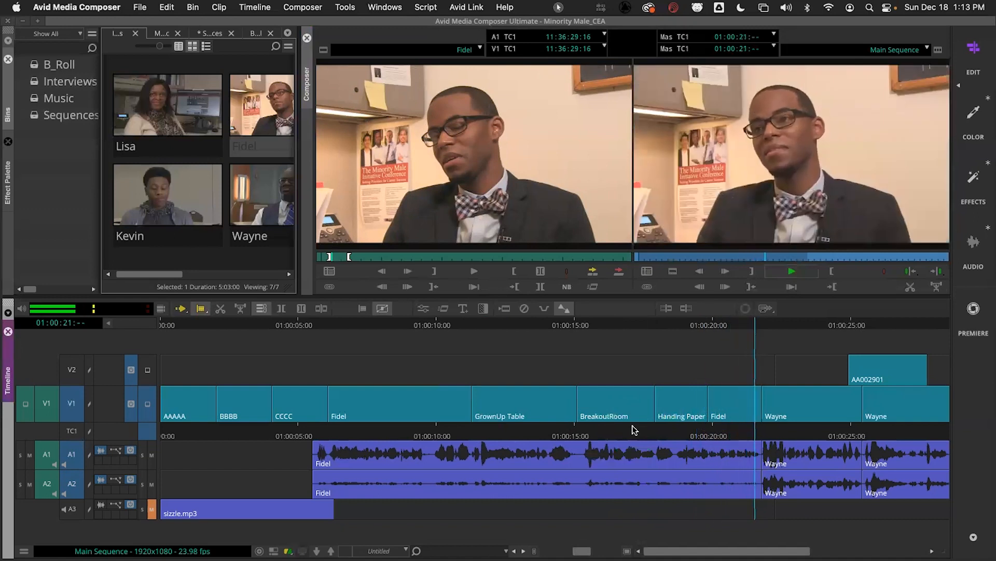
{"action": "left_click_drag", "start_coordinate": [699, 429], "coordinate": [673, 425]}
{"action": "key", "text": "space"}
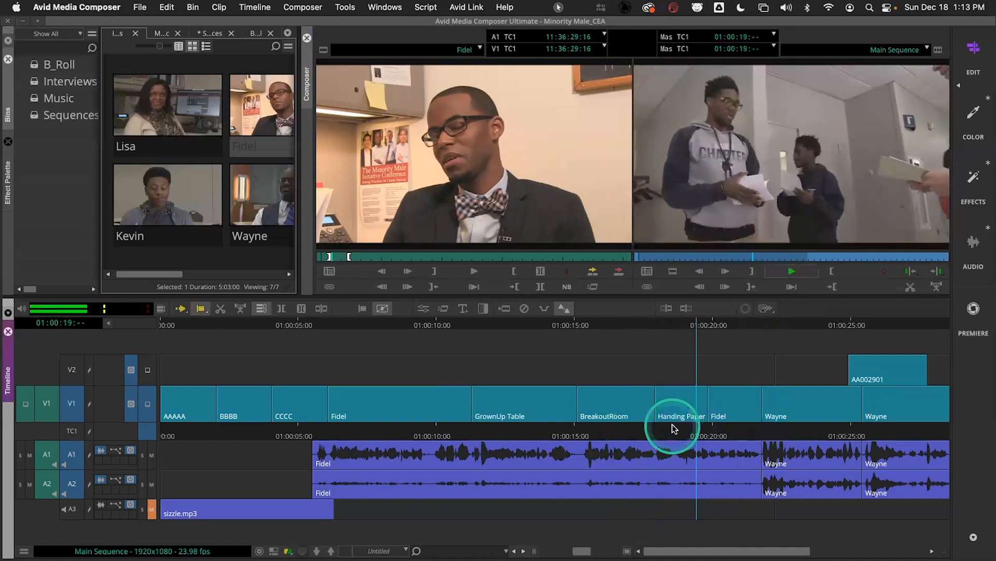
{"action": "left_click_drag", "start_coordinate": [695, 430], "coordinate": [684, 428]}
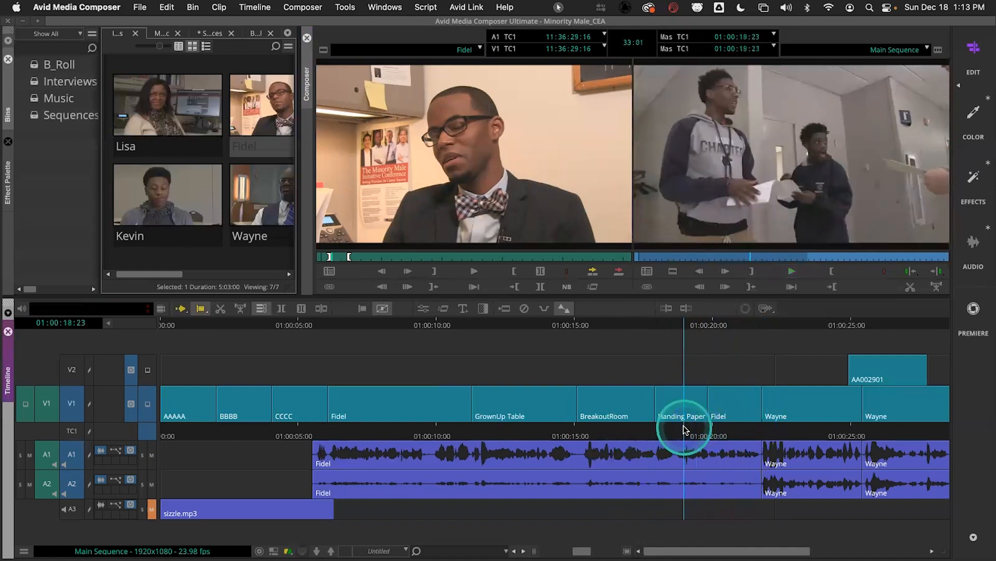
{"action": "left_click", "coordinate": [698, 429]}
{"action": "left_click", "coordinate": [668, 431]}
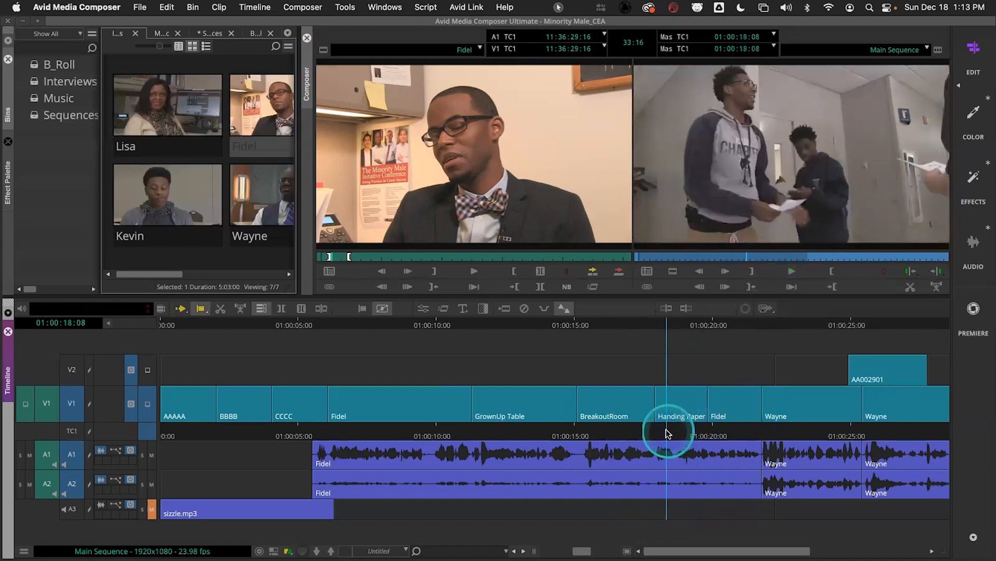
{"action": "key", "text": "space"}
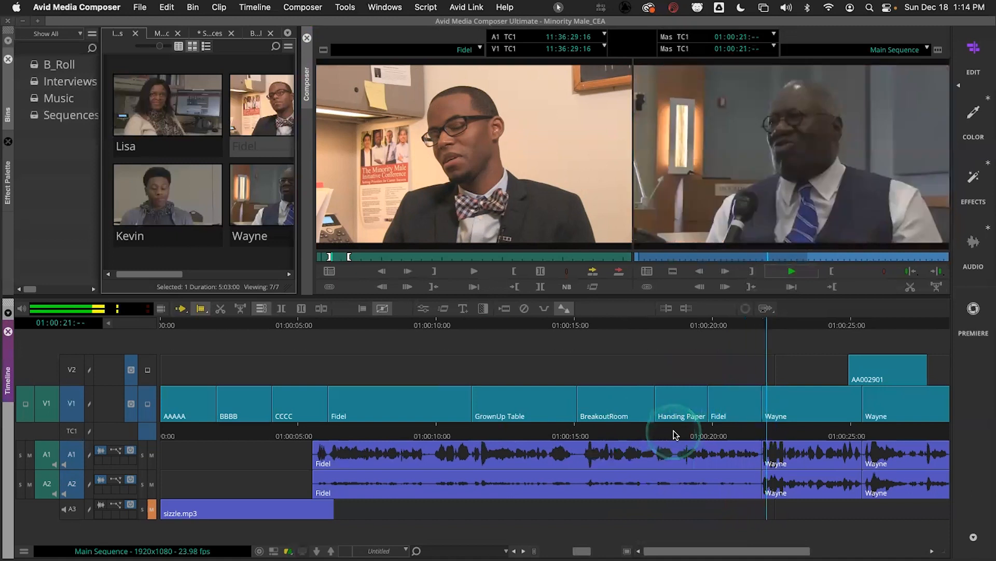
{"action": "left_click", "coordinate": [707, 434]}
{"action": "left_click_drag", "start_coordinate": [694, 433], "coordinate": [688, 433]}
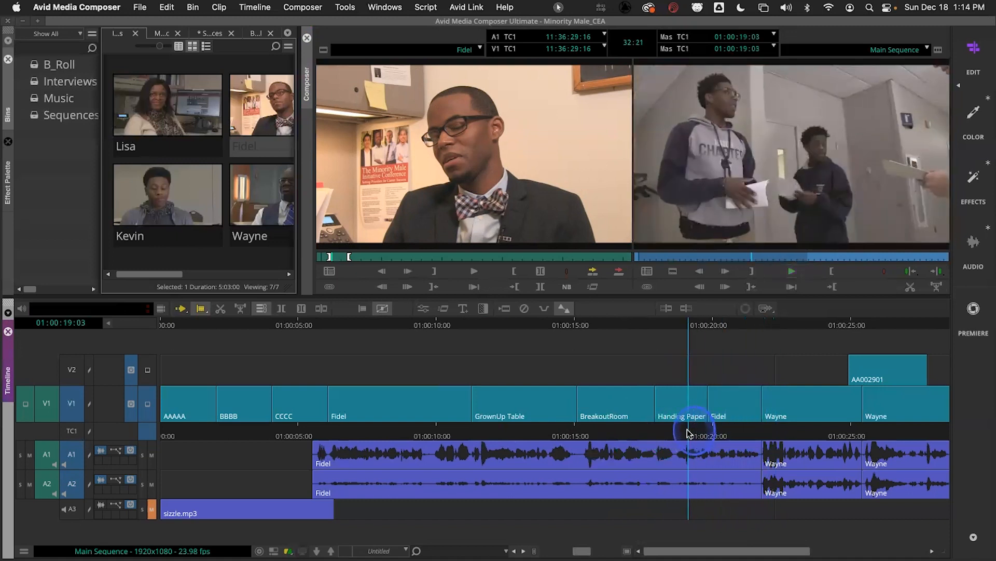
{"action": "key", "text": "space"}
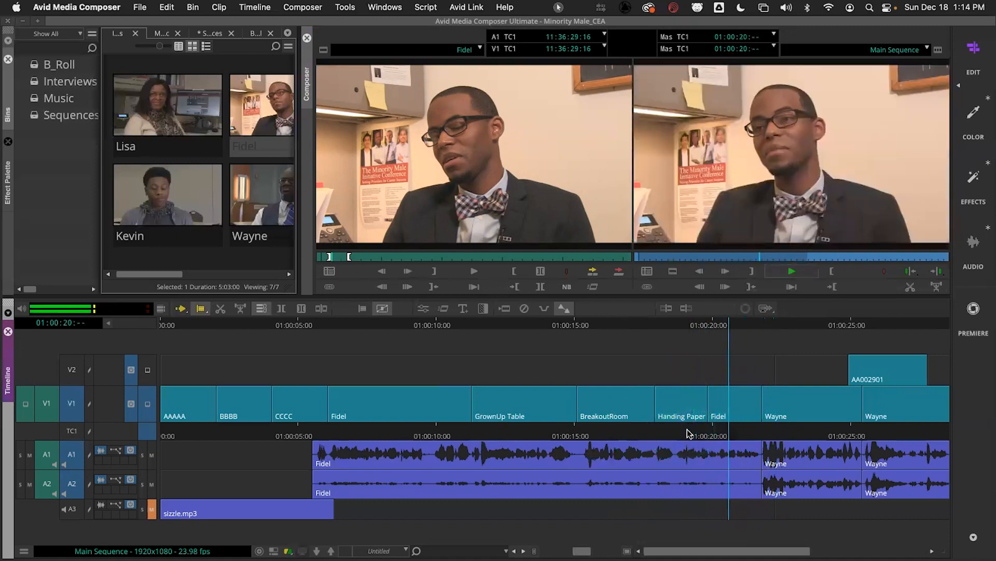
{"action": "left_click", "coordinate": [693, 434]}
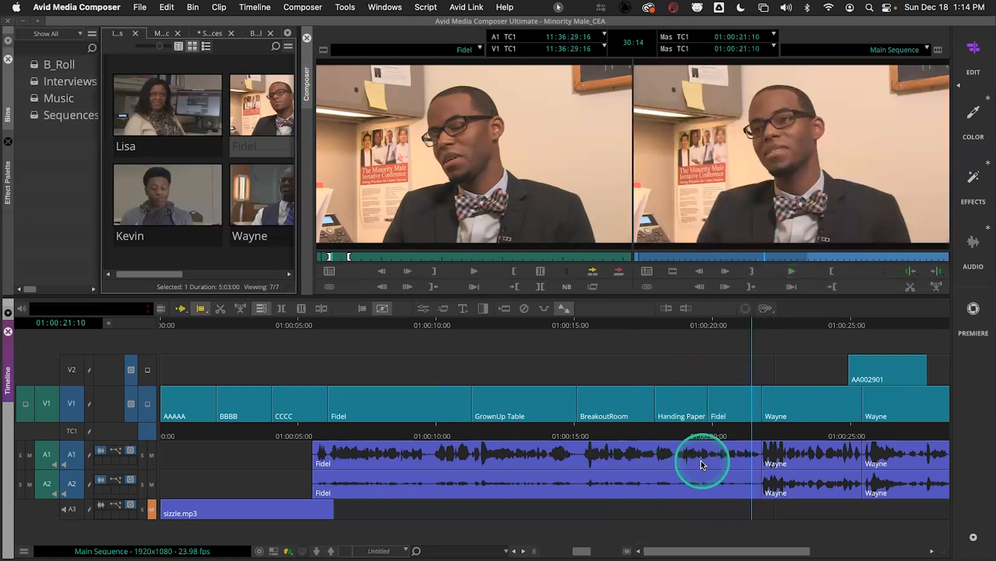
Try a ripple trim extending the interview clip beneath the start of the Rutgers overlay by one second on V1, A1 and A2, and undo it
{"action": "left_click_drag", "start_coordinate": [581, 550], "coordinate": [550, 551]}
{"action": "left_click", "coordinate": [543, 433]}
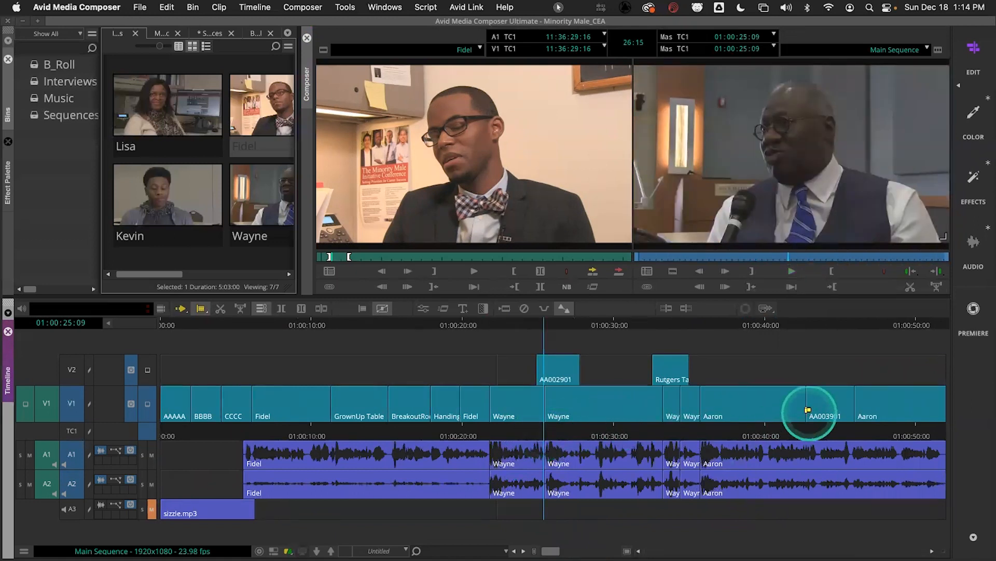
{"action": "left_click", "coordinate": [658, 402]}
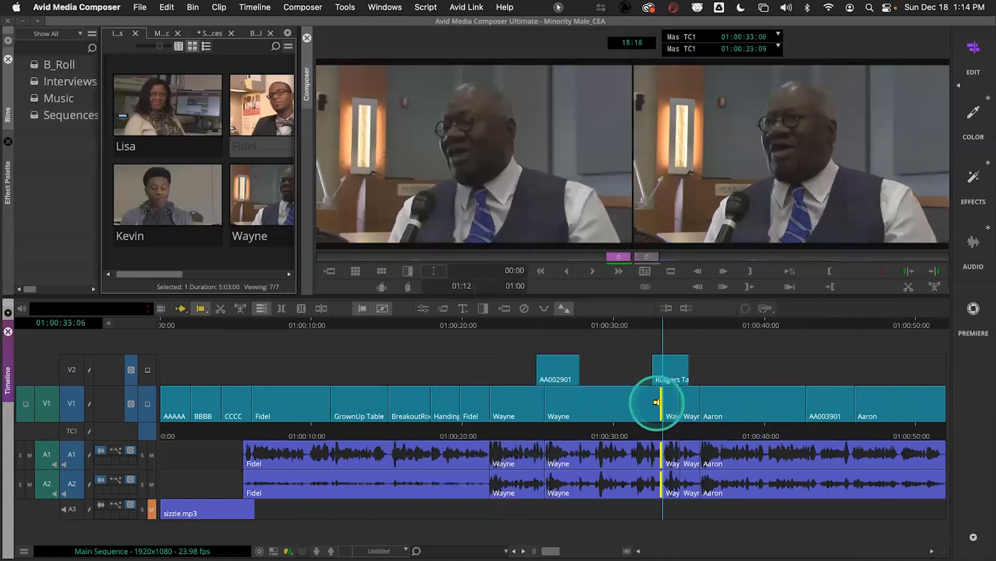
{"action": "left_click_drag", "start_coordinate": [658, 403], "coordinate": [674, 407]}
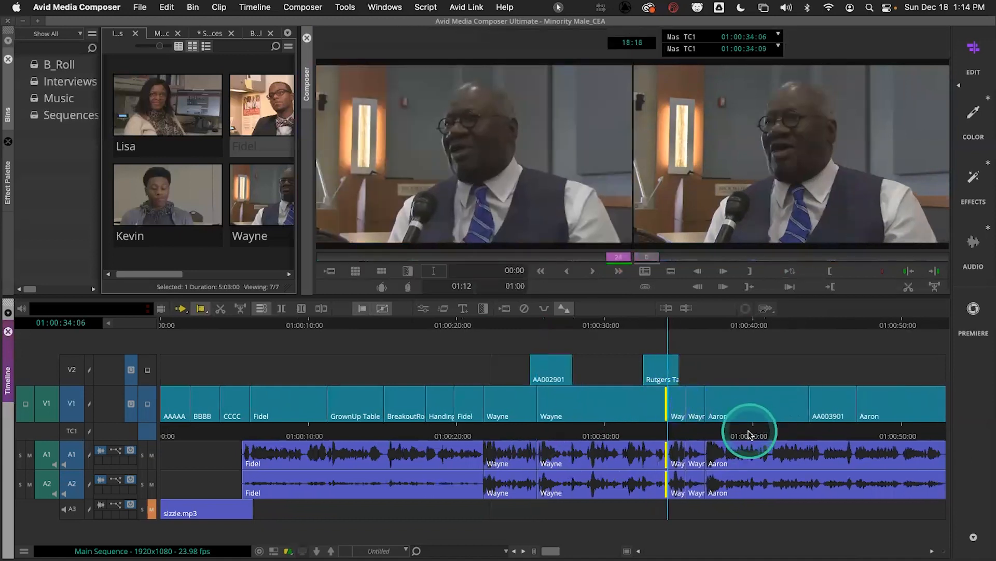
{"action": "key", "text": "super+z"}
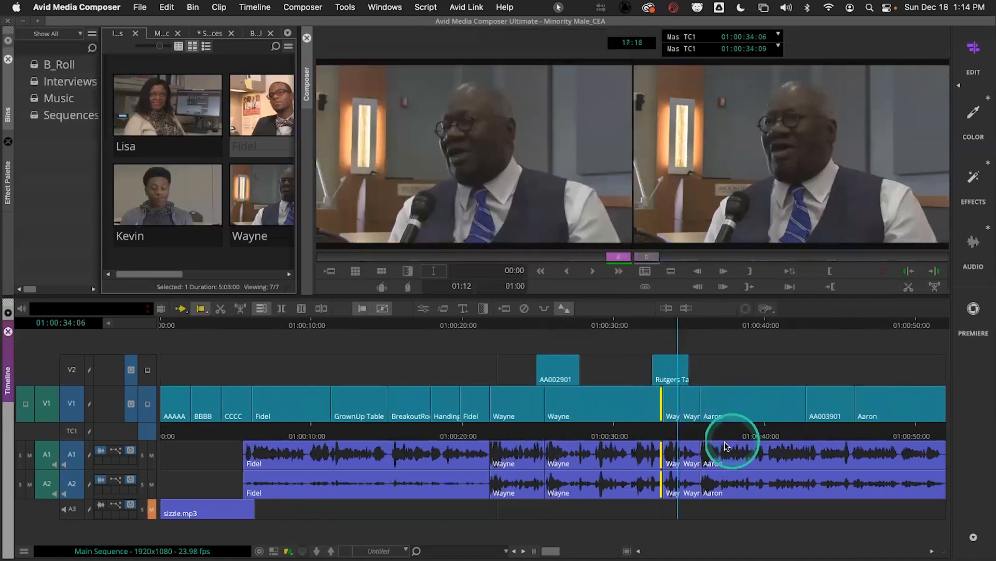
Play back the interview cuts beneath the Rutgers overlay clip to review their timing
{"action": "left_click", "coordinate": [657, 432]}
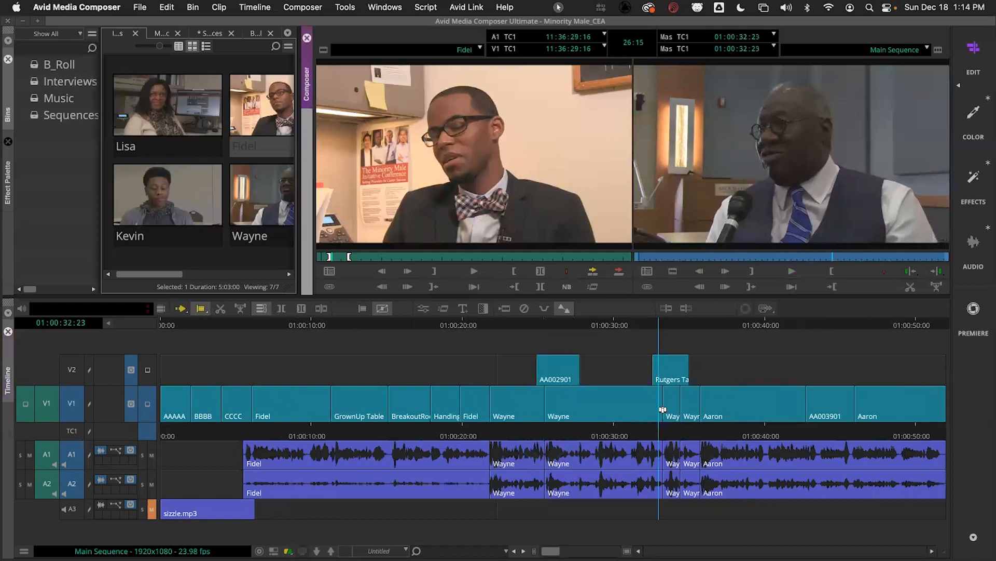
{"action": "left_click", "coordinate": [638, 435]}
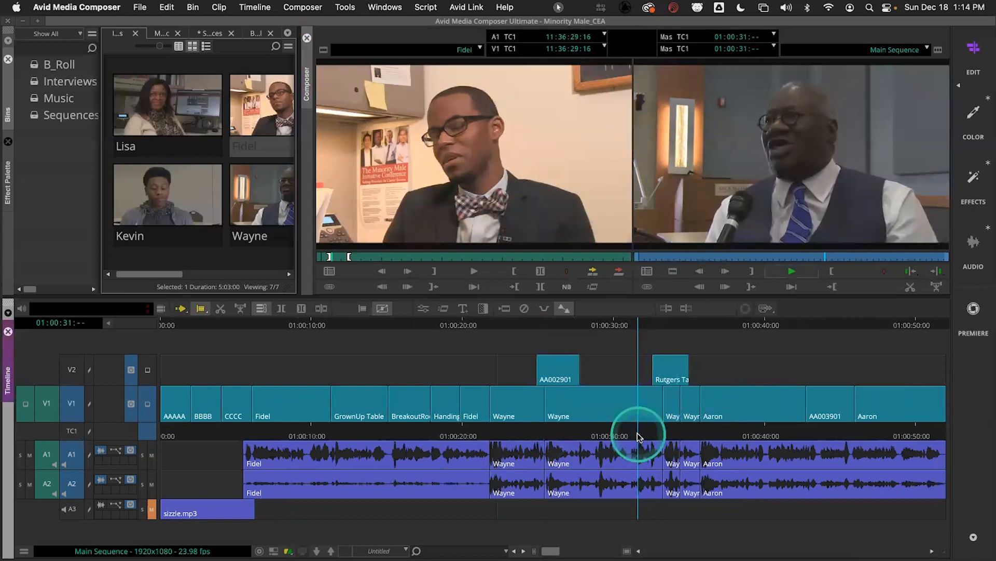
{"action": "key", "text": "space"}
{"action": "key", "text": "space"}
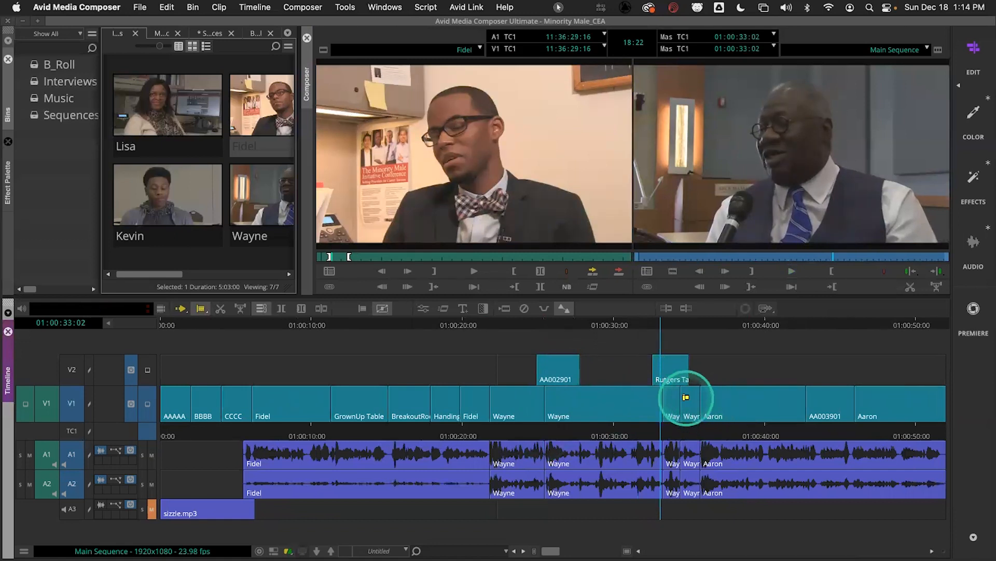
{"action": "left_click_drag", "start_coordinate": [649, 435], "coordinate": [643, 436]}
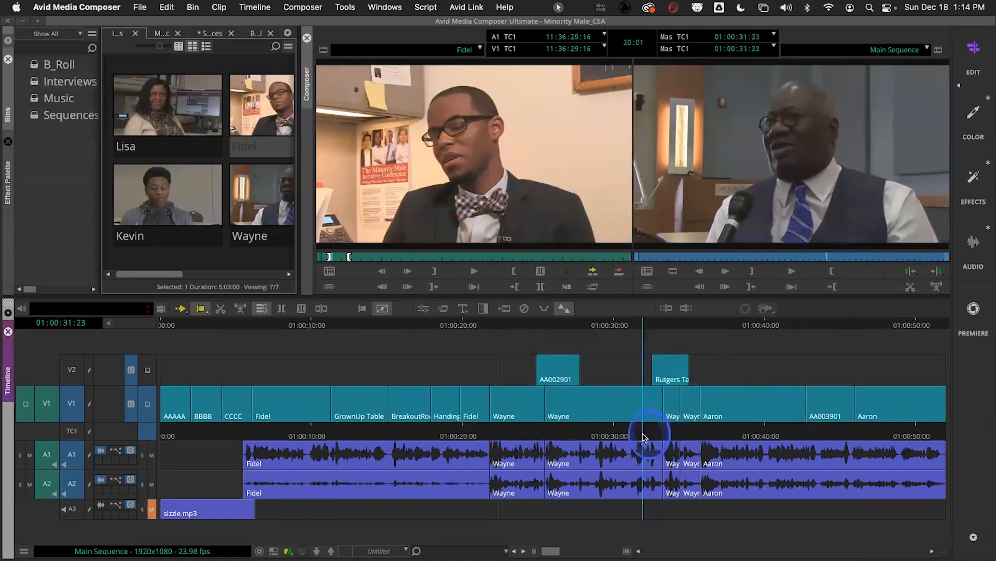
{"action": "key", "text": "space"}
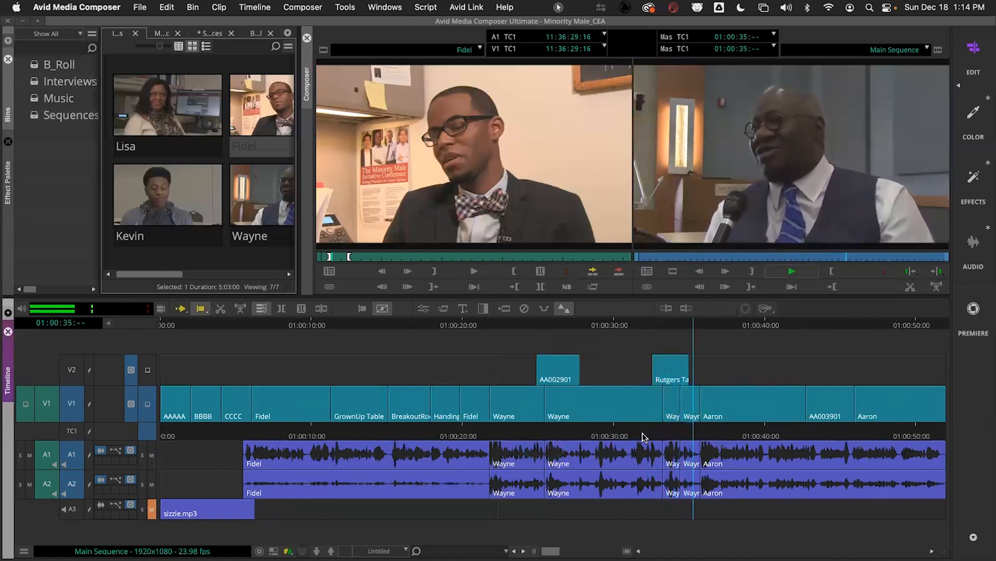
Turn on video monitoring for track V2 and play the section into the Rutgers overlay clip
{"action": "left_click", "coordinate": [170, 376]}
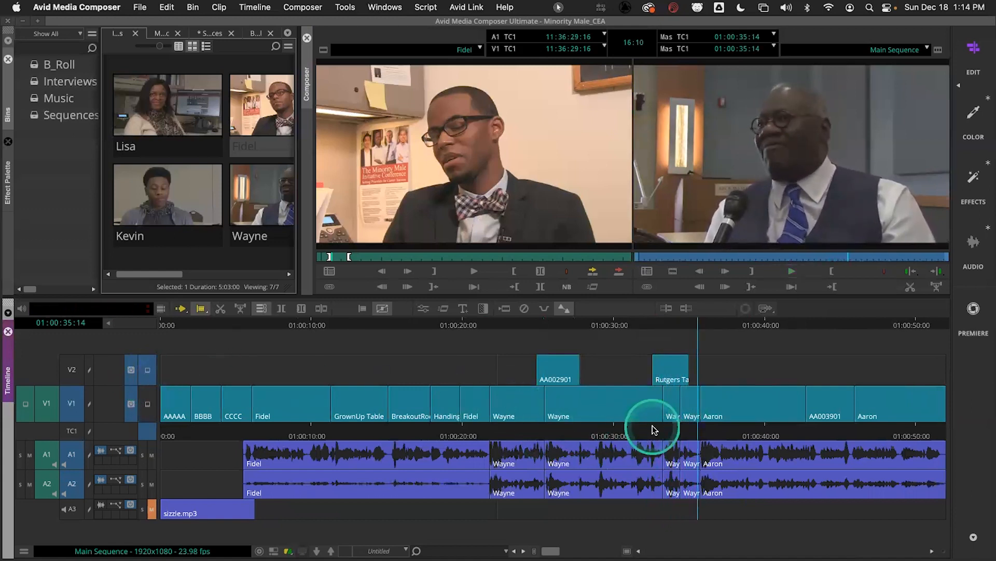
{"action": "left_click", "coordinate": [638, 434]}
{"action": "key", "text": "space"}
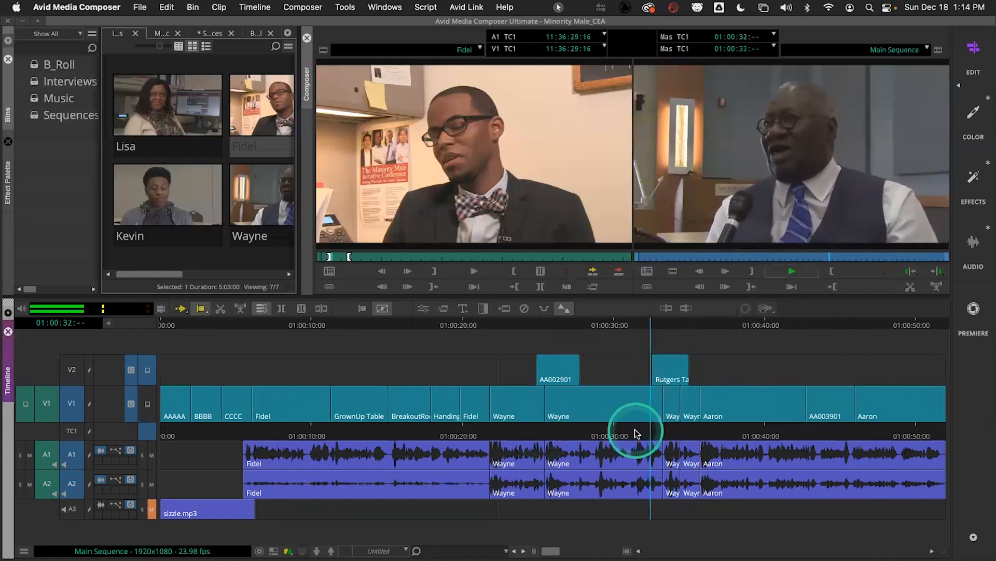
{"action": "key", "text": "space"}
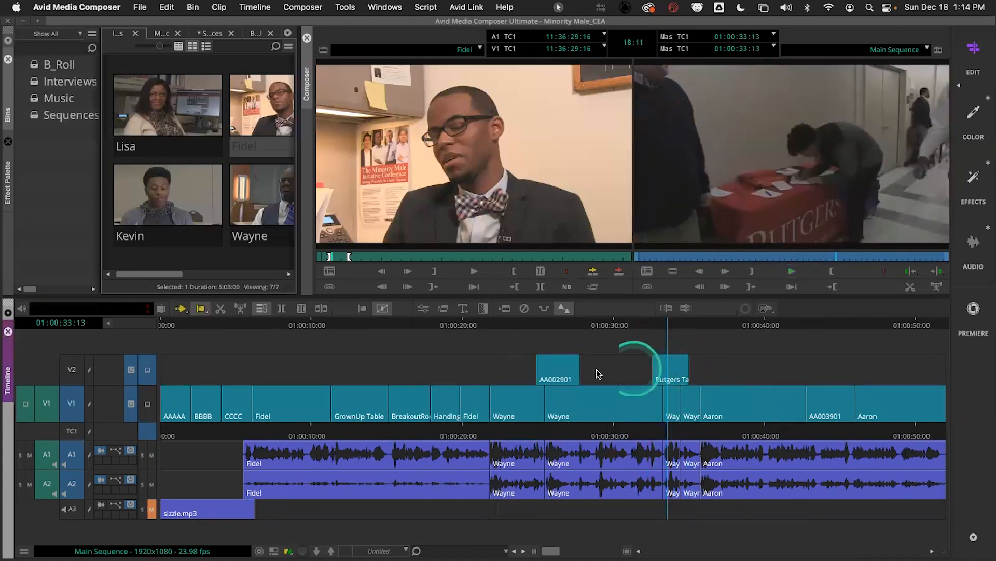
Try a ripple trim extending the end of AA002901 on V2 to about 01:00:29:08, and undo the trim
{"action": "left_click", "coordinate": [528, 434]}
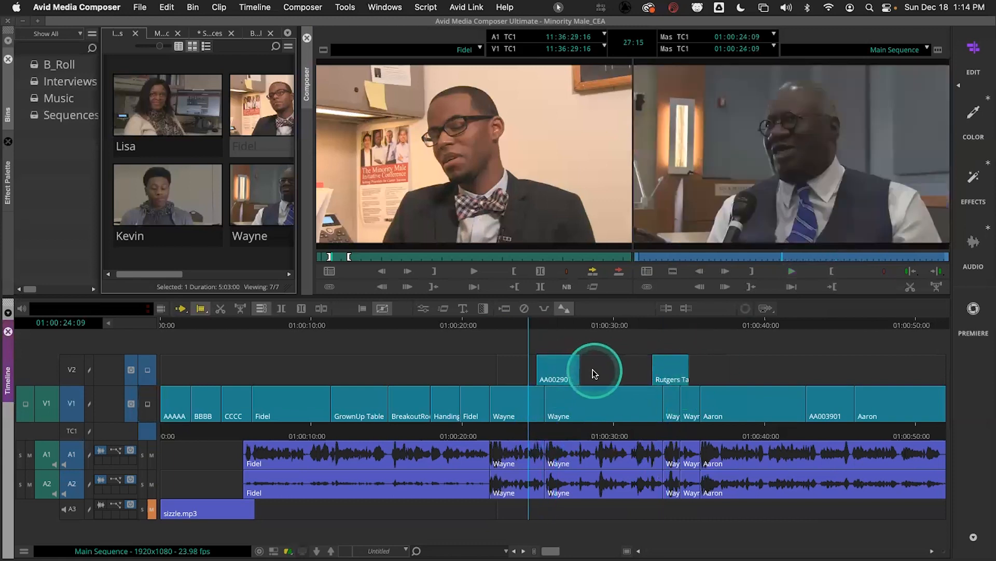
{"action": "left_click", "coordinate": [575, 367]}
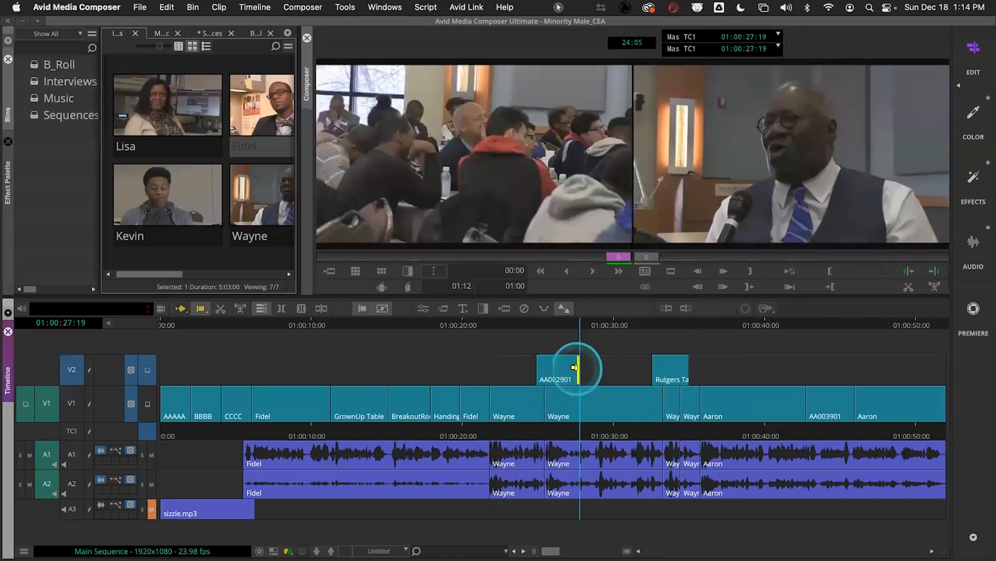
{"action": "left_click_drag", "start_coordinate": [578, 367], "coordinate": [610, 372]}
{"action": "key", "text": "super+z"}
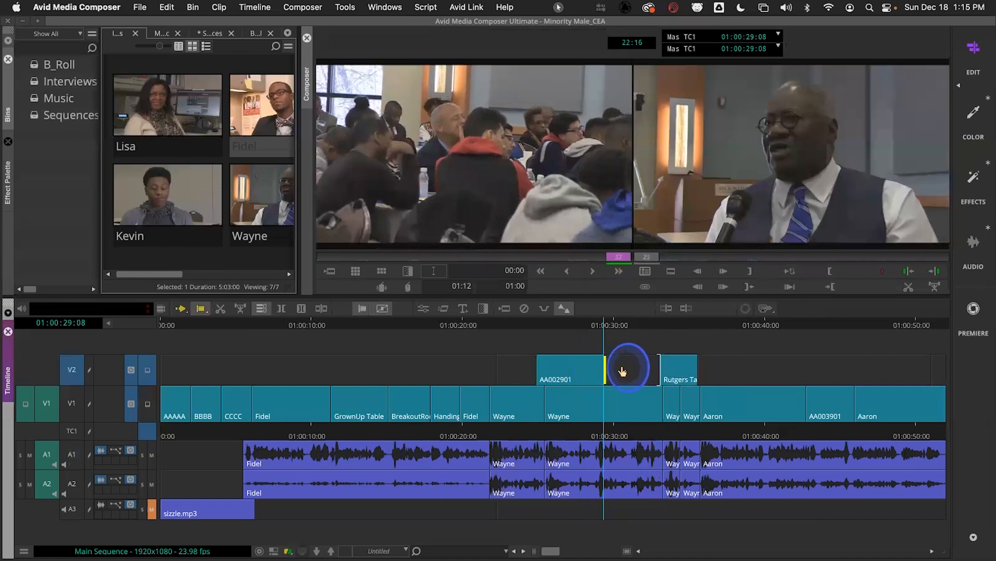
{"action": "left_click_drag", "start_coordinate": [623, 370], "coordinate": [624, 370]}
{"action": "key", "text": "super+z"}
{"action": "key", "text": "super+z"}
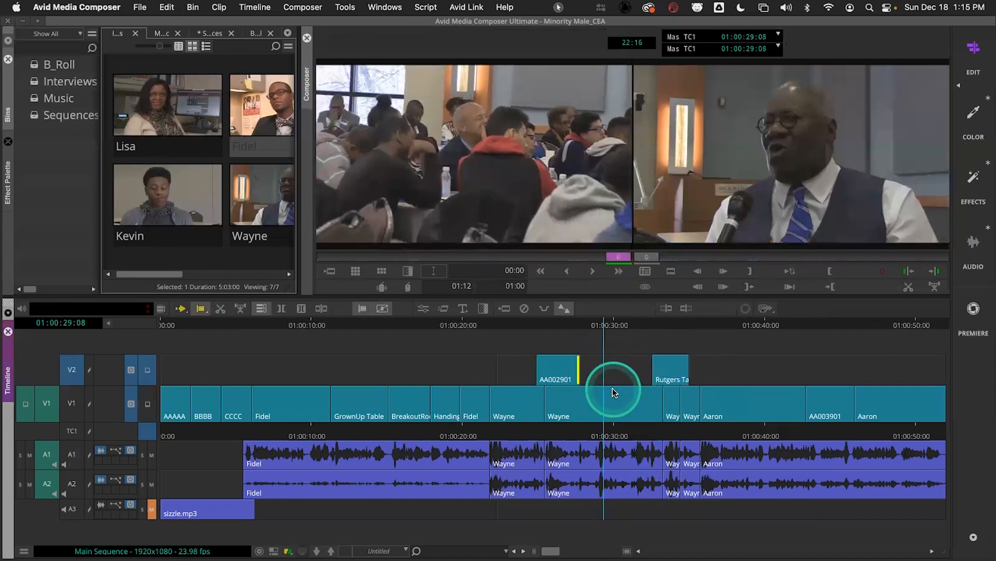
Trim the end of AA002901 on V2 12 frames earlier to 01:00:27:07 with a dual-roller trim
{"action": "left_click", "coordinate": [580, 367]}
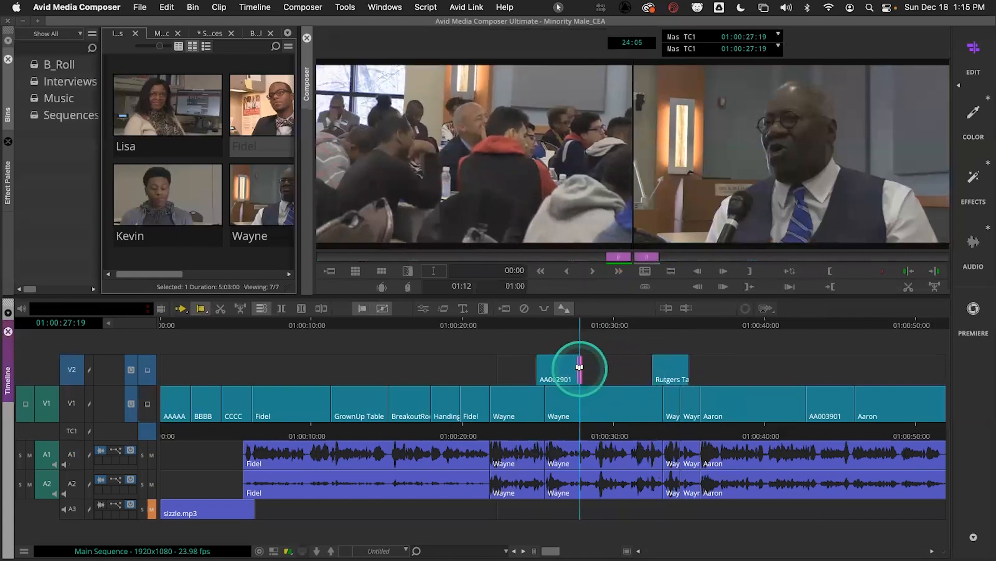
{"action": "mouse_move", "coordinate": [583, 371]}
{"action": "left_mouse_down"}
{"action": "mouse_move", "coordinate": [597, 371]}
{"action": "mouse_move", "coordinate": [572, 366]}
{"action": "left_mouse_up"}
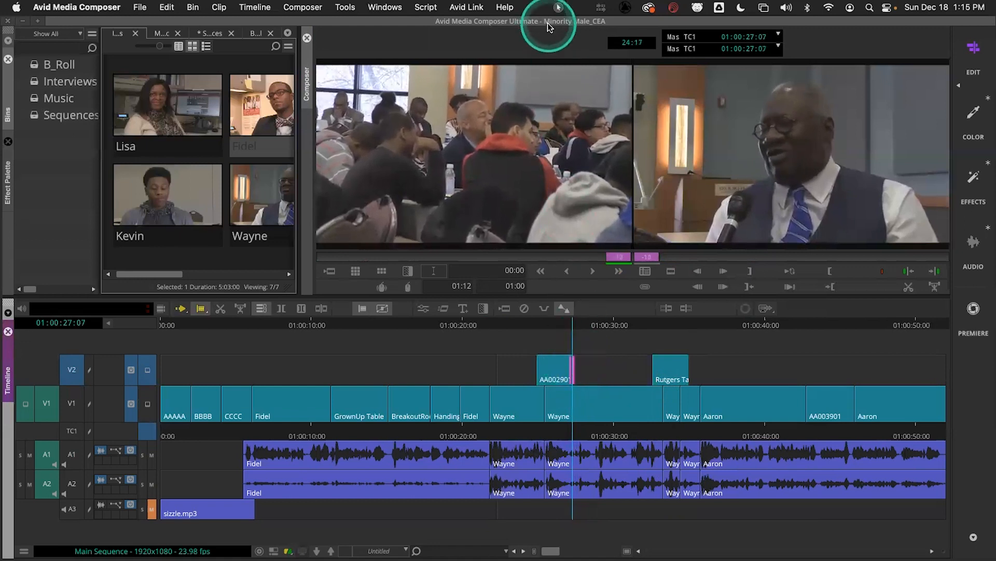
Leave trim mode, enable tracks A1 and A2, and move the playhead to 01:00:21:16 near the end of the first interview
{"action": "left_click", "coordinate": [770, 34]}
{"action": "left_click", "coordinate": [783, 58]}
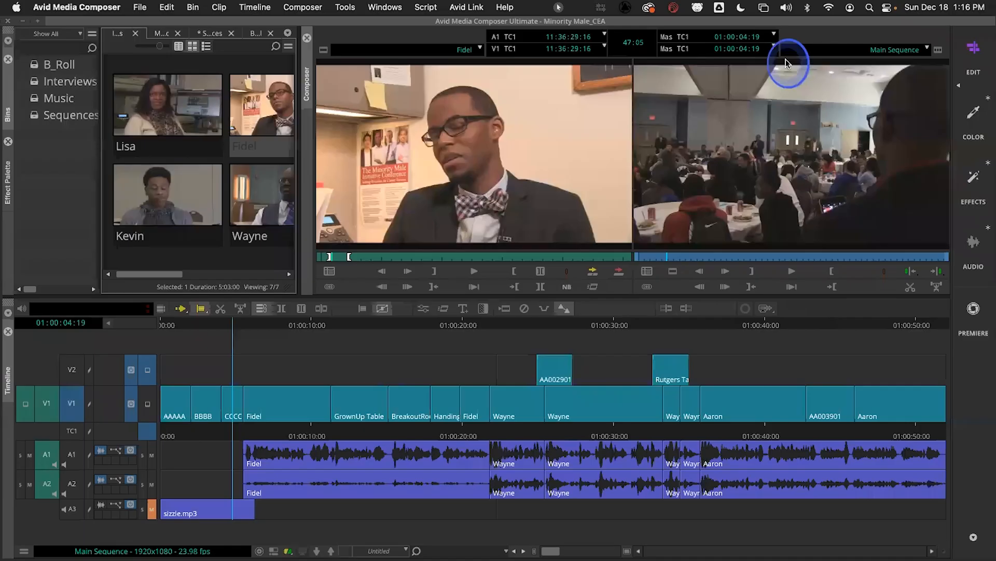
{"action": "left_click_drag", "start_coordinate": [550, 431], "coordinate": [302, 433]}
{"action": "left_click", "coordinate": [330, 405]}
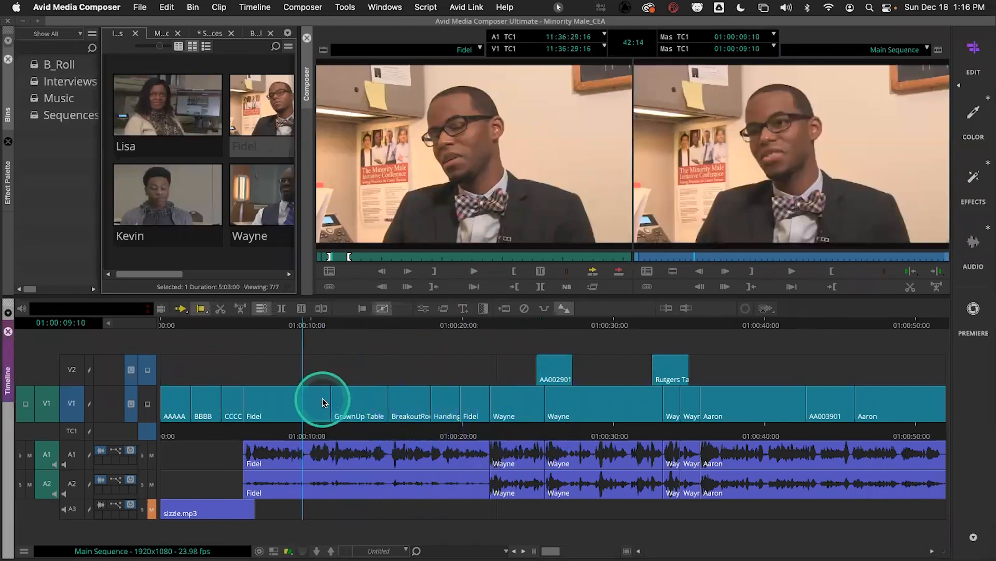
{"action": "left_click", "coordinate": [366, 438]}
{"action": "left_click", "coordinate": [347, 438]}
{"action": "left_click_drag", "start_coordinate": [352, 435], "coordinate": [489, 435]}
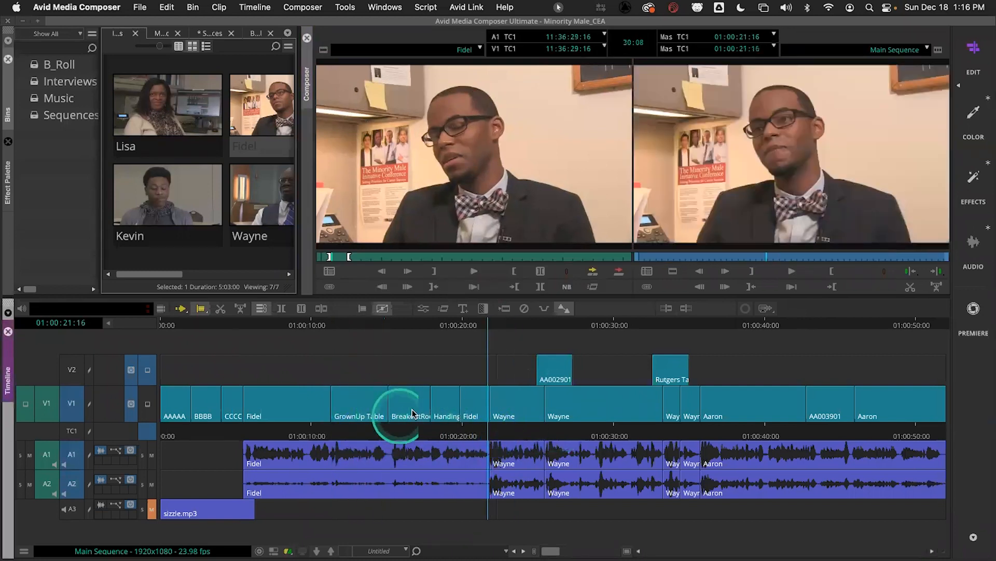
Open the B_Roll bin, enlarge its view, and rearrange the clip thumbnails into an orderly grid that fills the window
{"action": "left_click", "coordinate": [256, 34]}
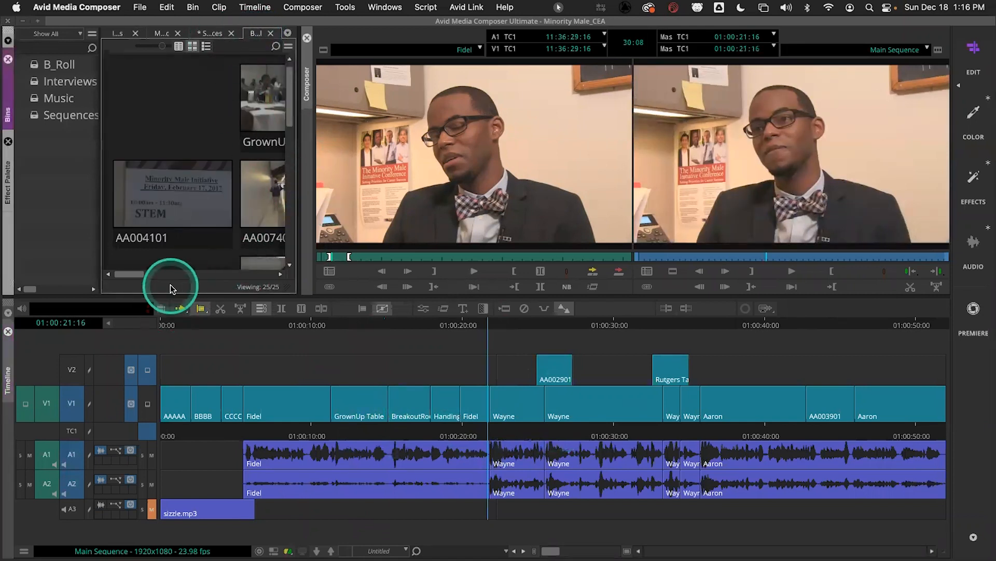
{"action": "left_click_drag", "start_coordinate": [159, 48], "coordinate": [138, 45]}
{"action": "left_click_drag", "start_coordinate": [298, 233], "coordinate": [496, 249]}
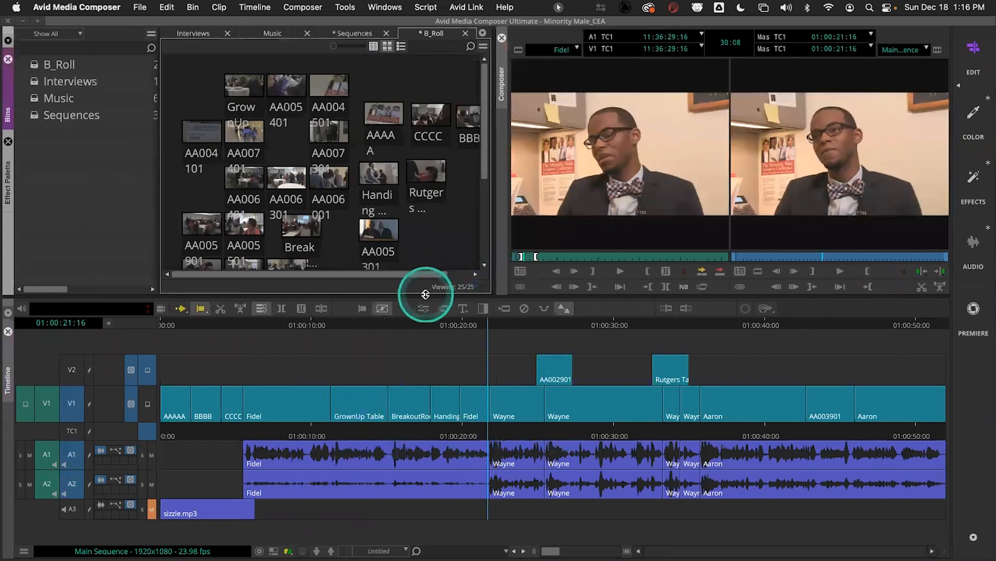
{"action": "left_click_drag", "start_coordinate": [425, 296], "coordinate": [438, 451]}
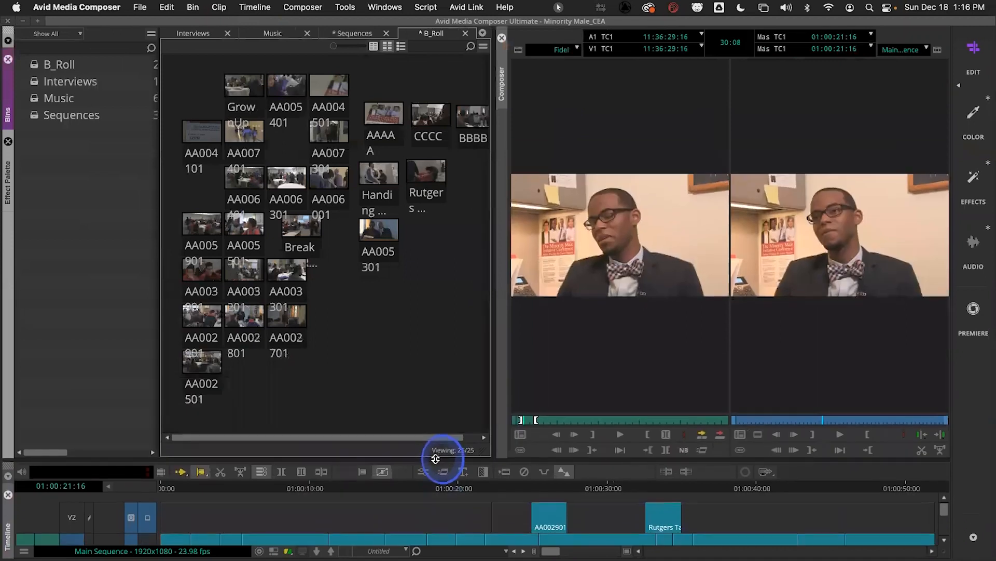
{"action": "left_click", "coordinate": [482, 46]}
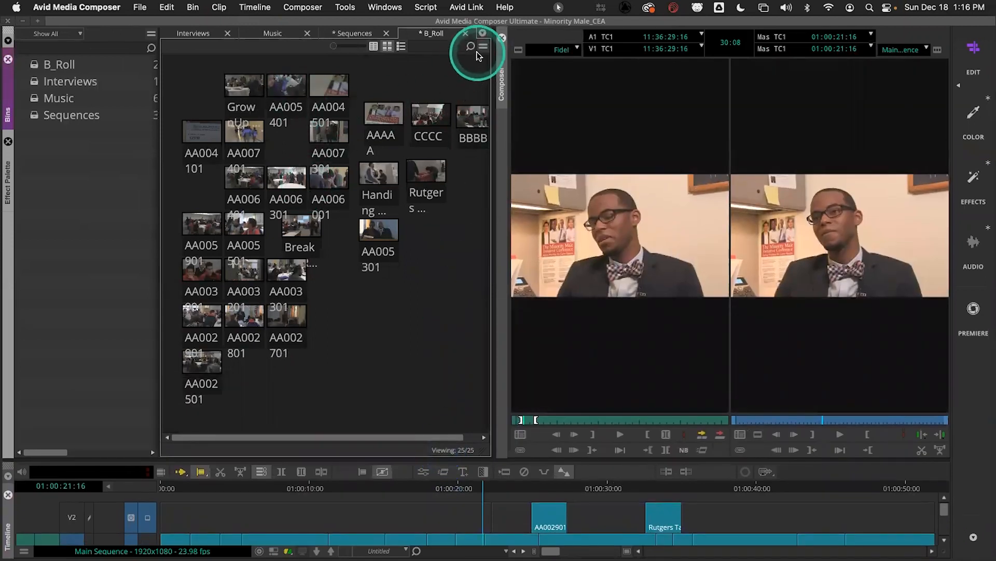
{"action": "left_click", "coordinate": [518, 103]}
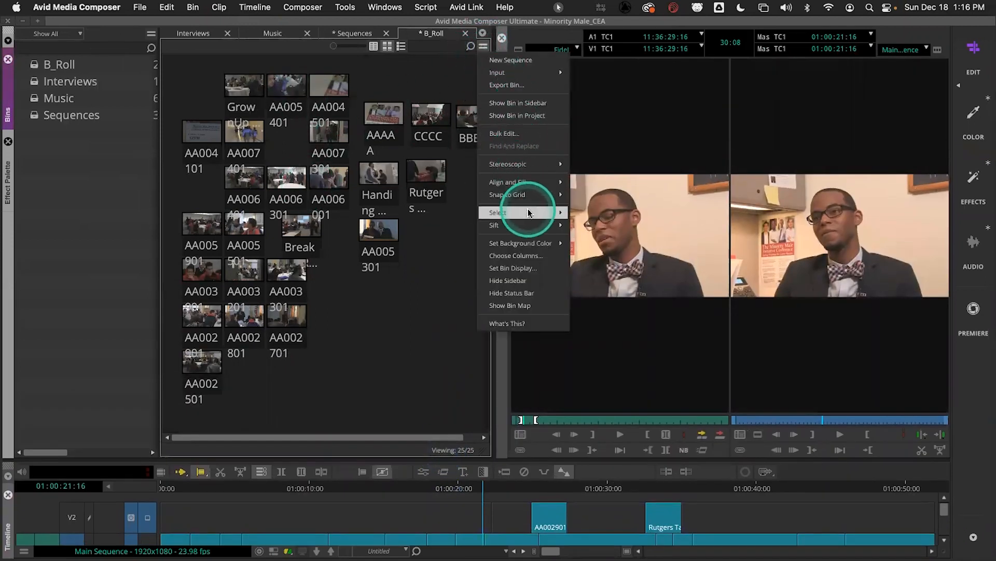
{"action": "mouse_move", "coordinate": [540, 182]}
{"action": "left_click", "coordinate": [602, 183]}
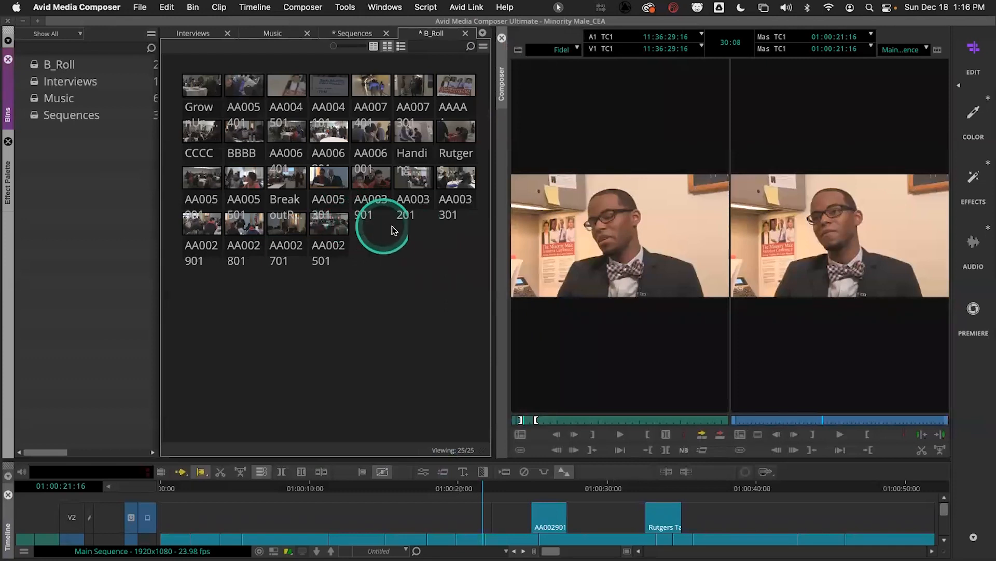
Load AA002701 from the B_Roll bin into the source monitor and restore the timeline's height
{"action": "left_click", "coordinate": [285, 227]}
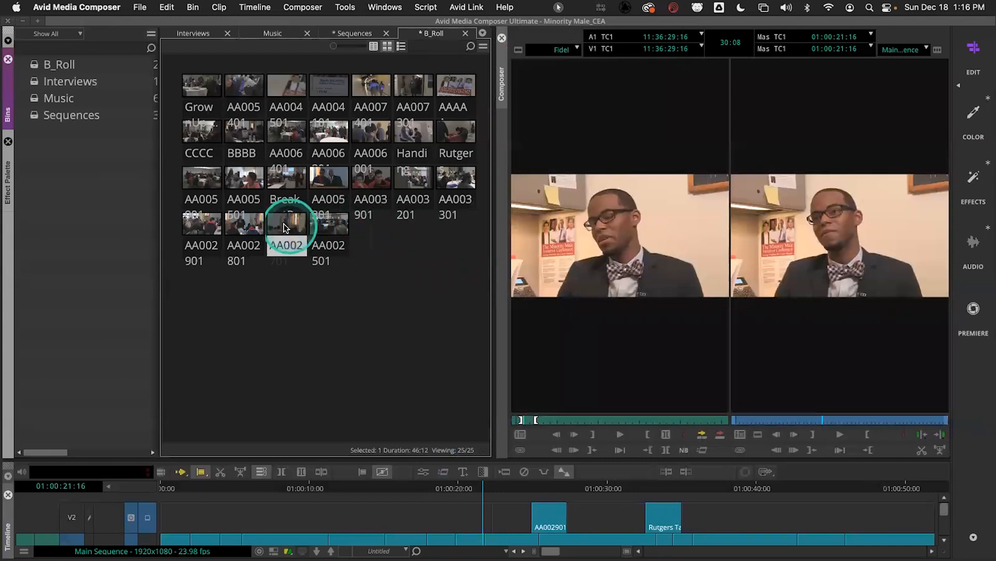
{"action": "double_click", "coordinate": [285, 228]}
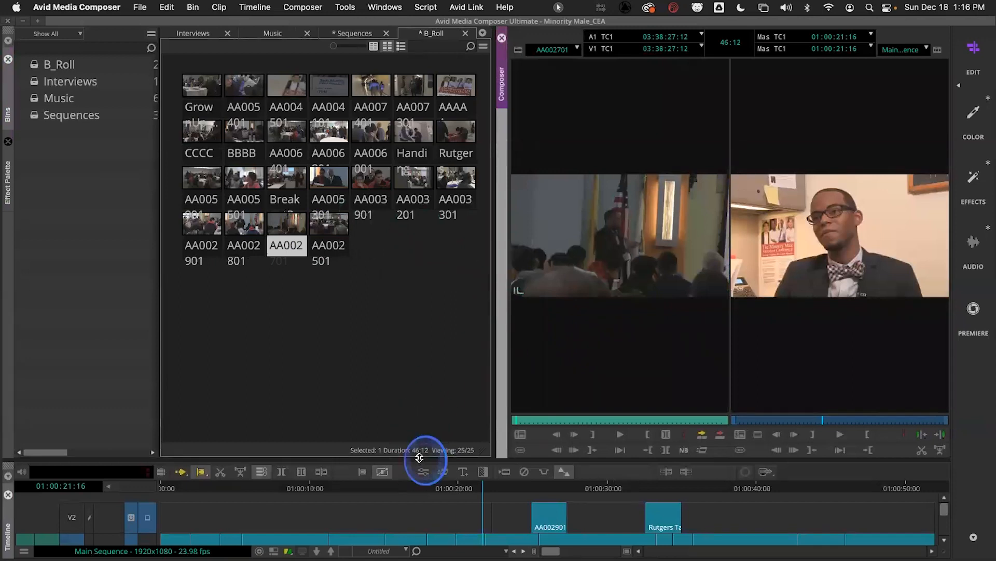
{"action": "left_click_drag", "start_coordinate": [420, 457], "coordinate": [403, 294]}
Mark a 10:07 section of AA002701 in the source monitor, ending at 03:38:56:03
{"action": "left_click_drag", "start_coordinate": [511, 244], "coordinate": [435, 245]}
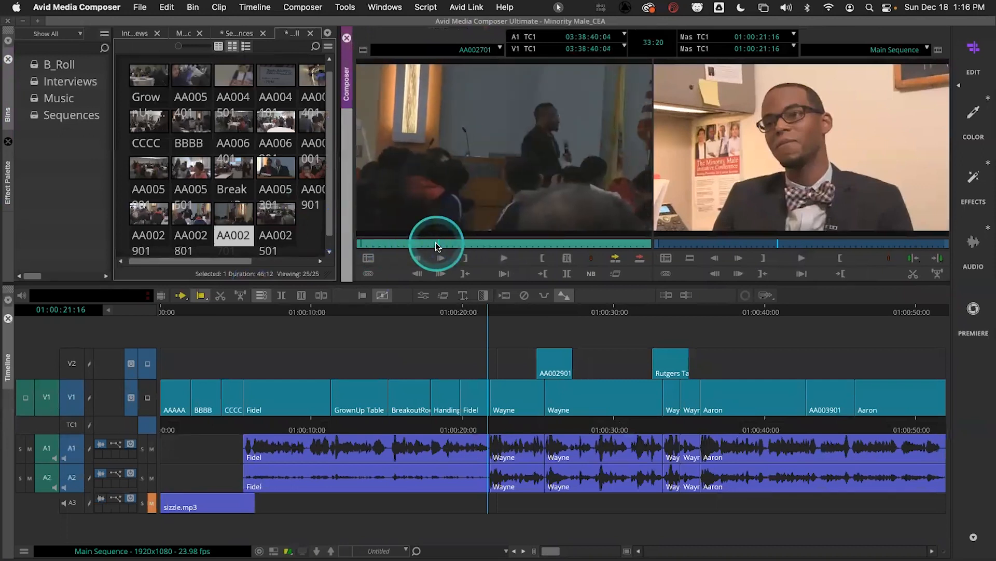
{"action": "key", "text": "space"}
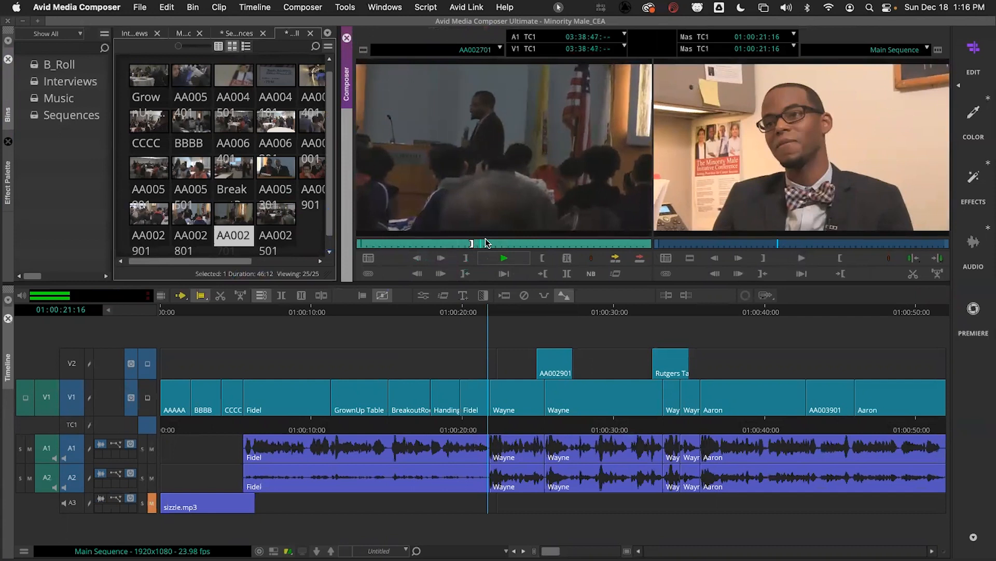
{"action": "left_click", "coordinate": [550, 235]}
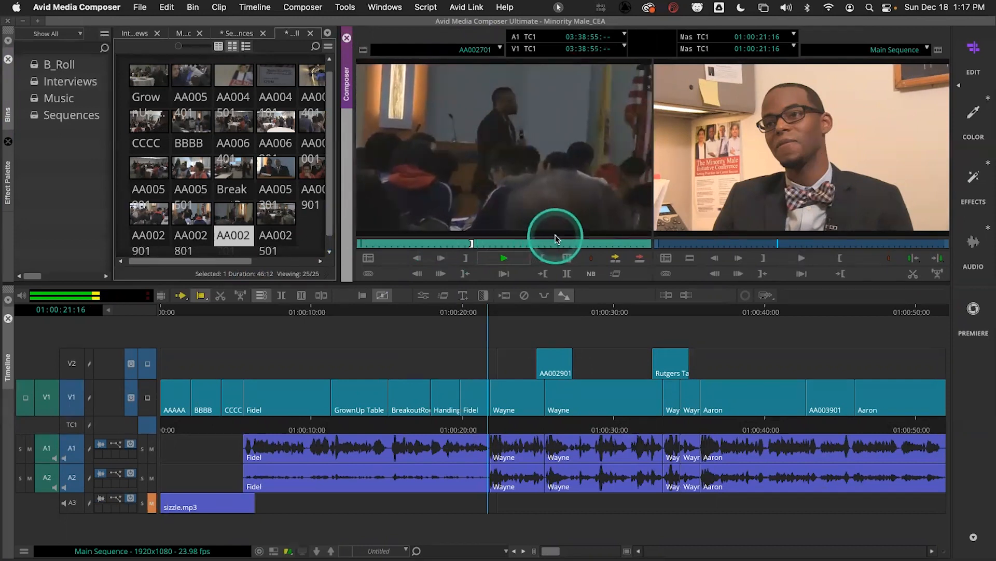
{"action": "key", "text": "o"}
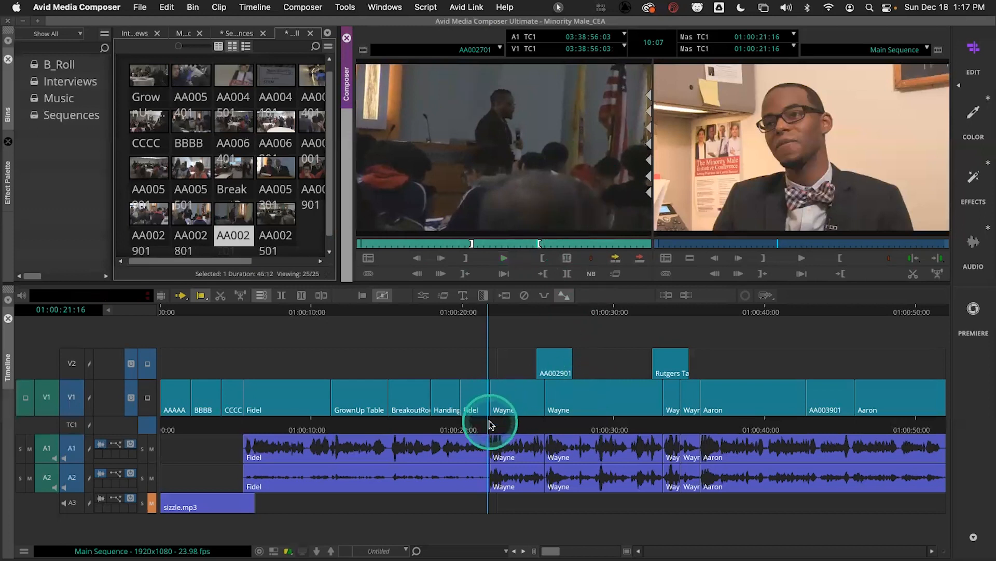
Enable track V2 and splice the marked AA002701 section with its audio into the sequence at 01:00:21:19, between the two interviews
{"action": "left_click", "coordinate": [73, 363]}
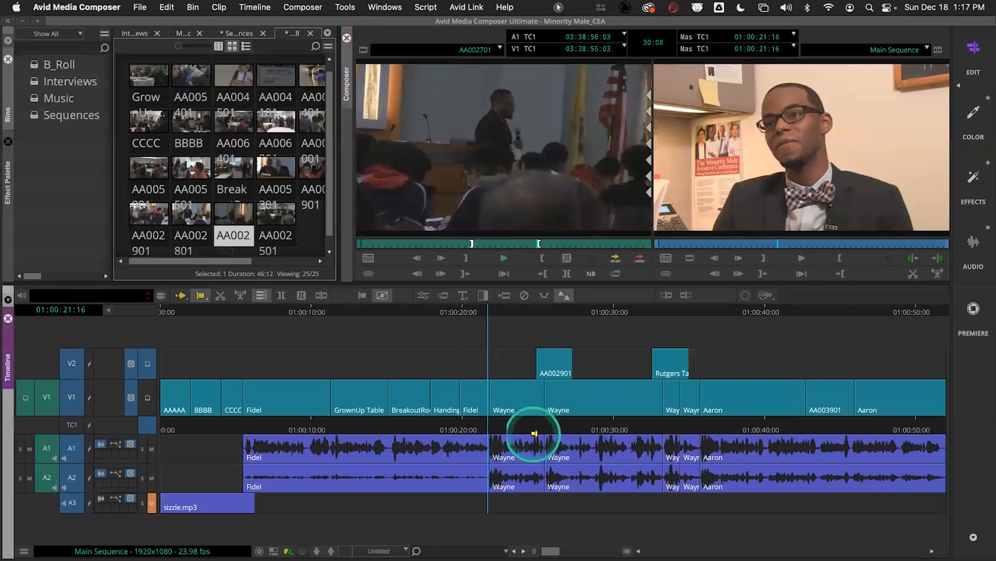
{"action": "left_click_drag", "start_coordinate": [497, 426], "coordinate": [490, 425]}
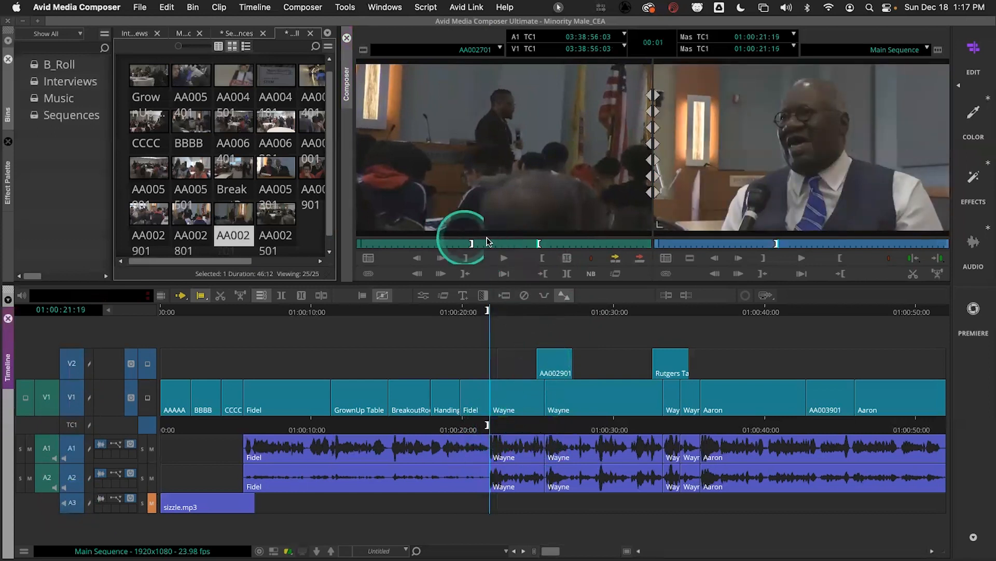
{"action": "left_click", "coordinate": [613, 258]}
Play back the transition from the first interview into AA002701 several times to review its timing
{"action": "left_click_drag", "start_coordinate": [506, 419], "coordinate": [370, 431]}
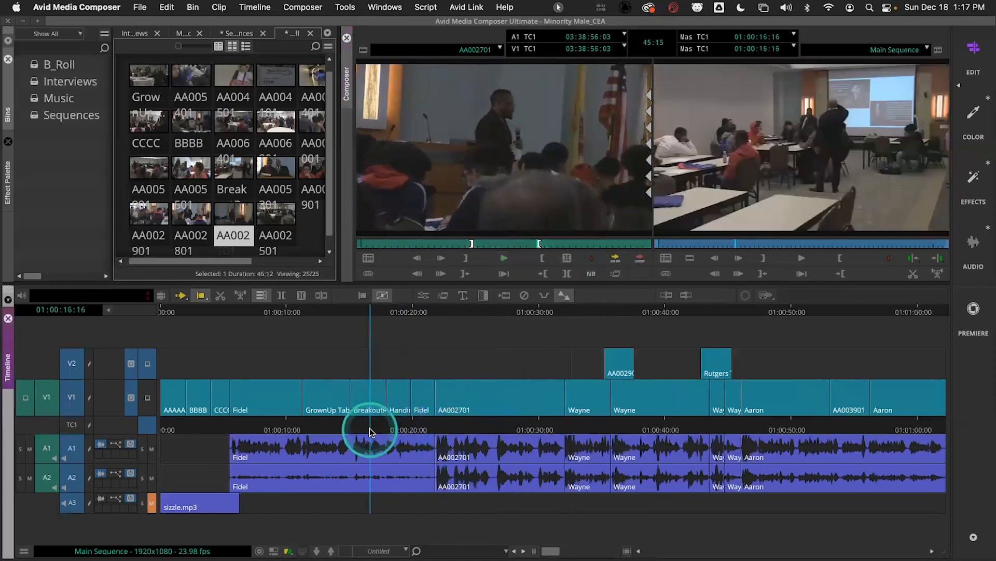
{"action": "key", "text": "space"}
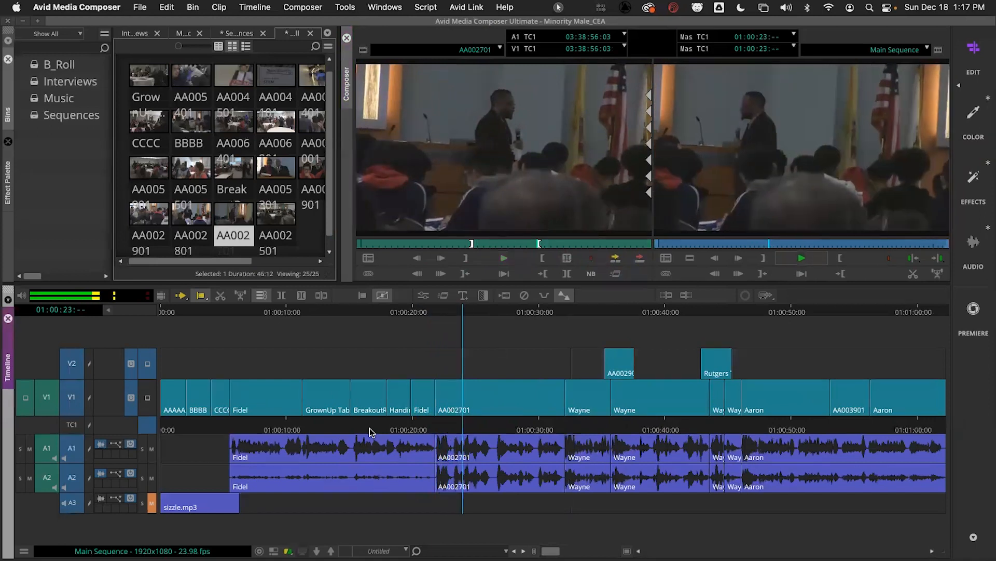
{"action": "left_click", "coordinate": [455, 430]}
{"action": "left_click_drag", "start_coordinate": [455, 430], "coordinate": [426, 425]}
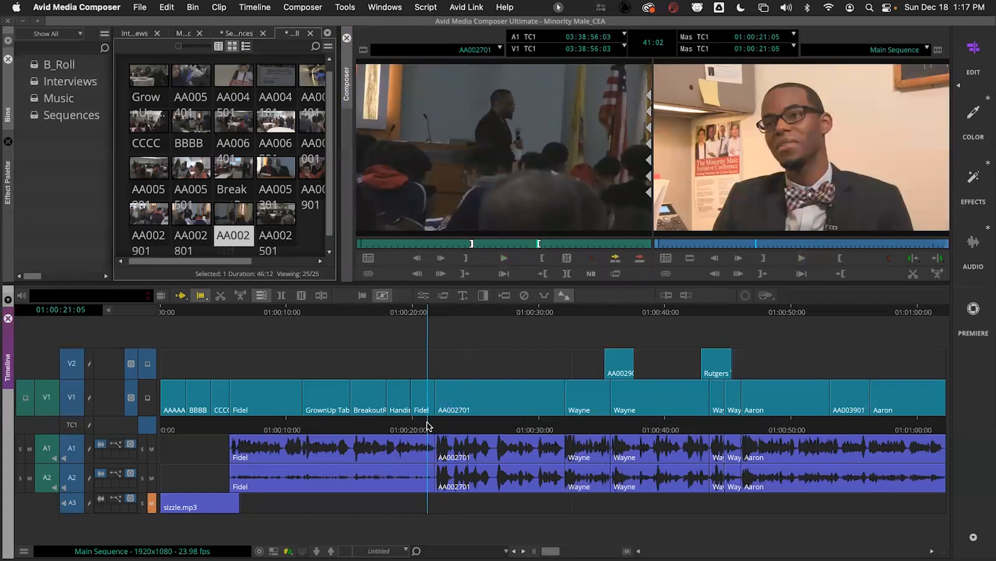
{"action": "left_click", "coordinate": [408, 425]}
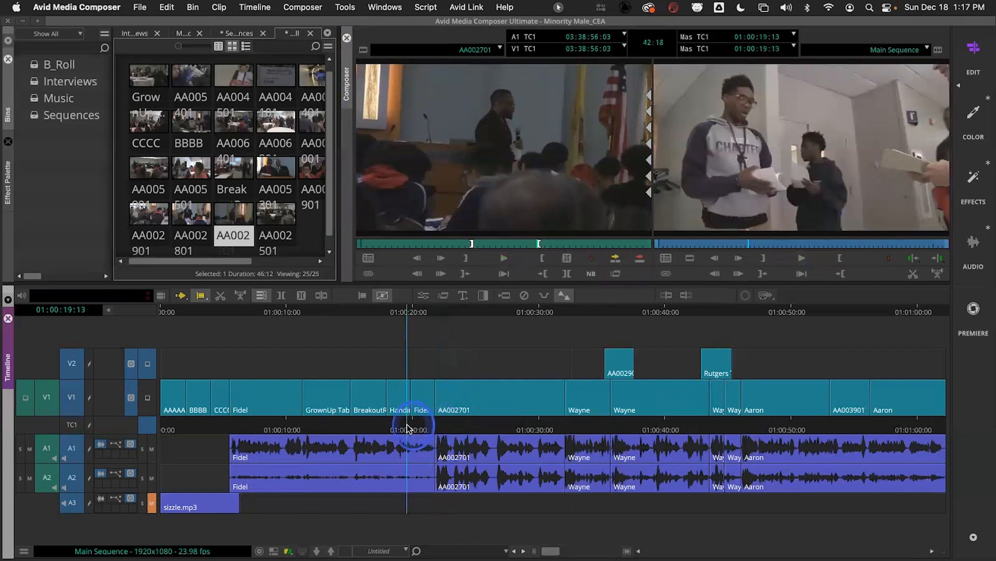
{"action": "key", "text": "space"}
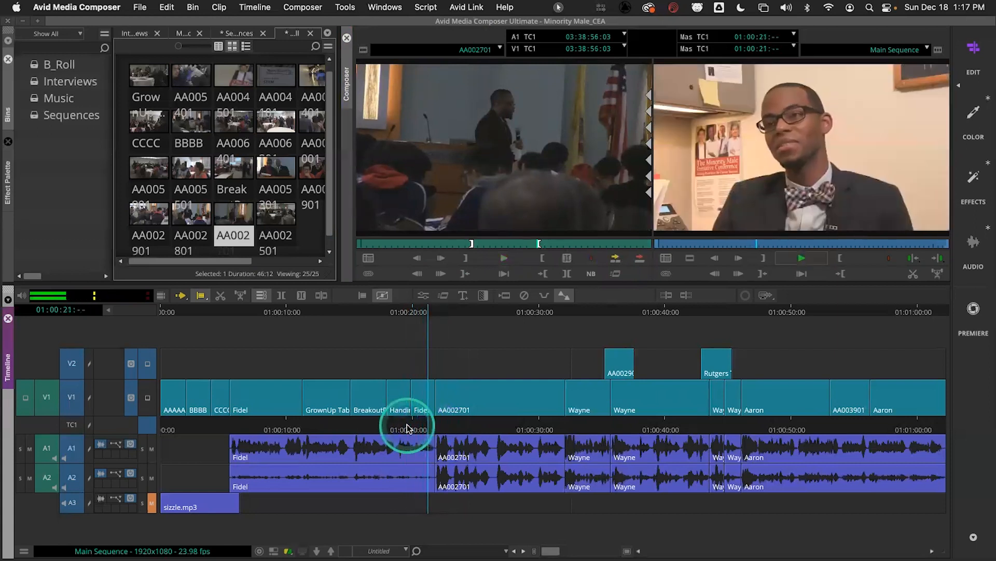
{"action": "key", "text": "space"}
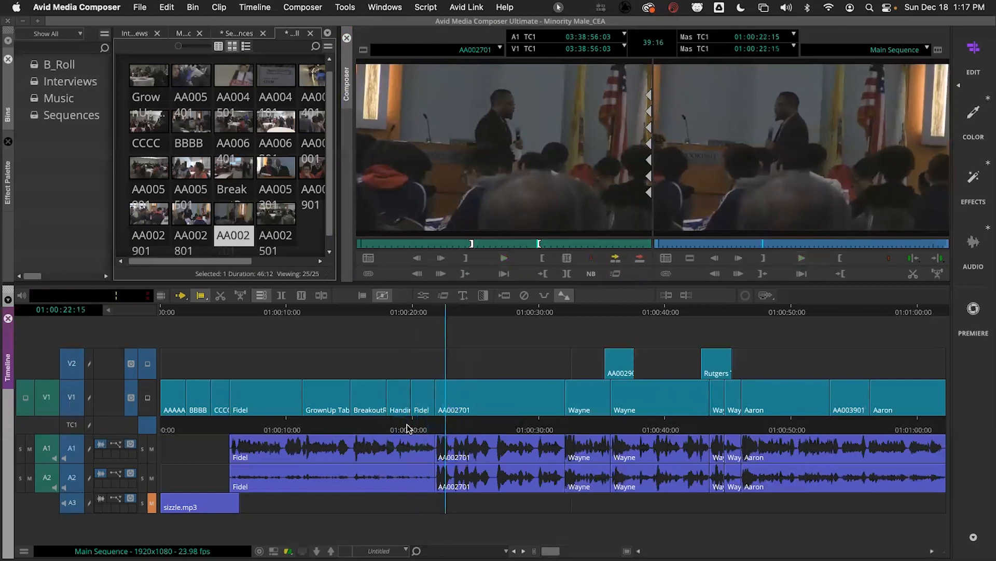
{"action": "mouse_move", "coordinate": [407, 424]}
{"action": "left_mouse_down"}
{"action": "mouse_move", "coordinate": [433, 427]}
{"action": "mouse_move", "coordinate": [417, 426]}
{"action": "left_mouse_up"}
{"action": "key", "text": "space"}
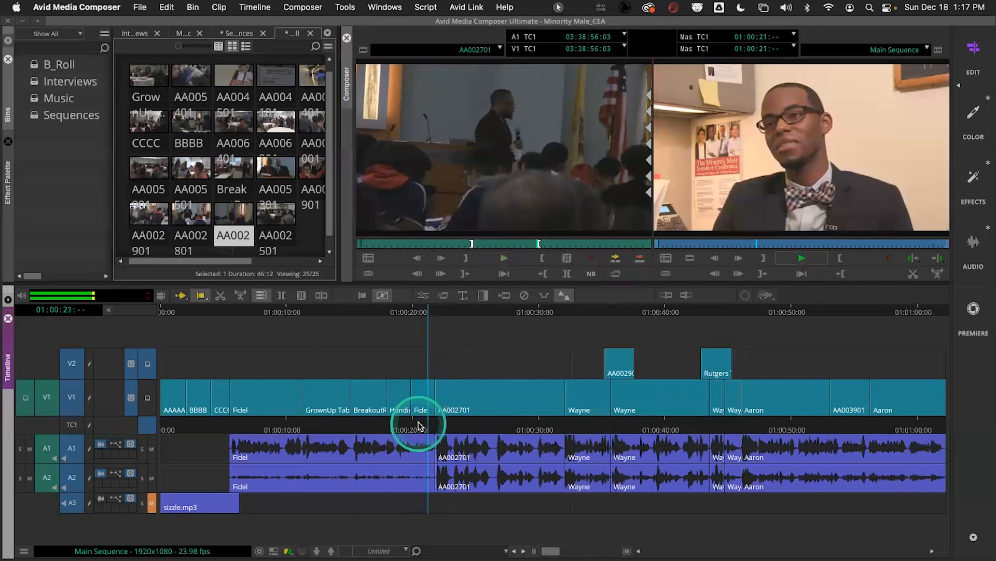
{"action": "key", "text": "space"}
{"action": "left_click", "coordinate": [437, 427]}
{"action": "left_click_drag", "start_coordinate": [437, 427], "coordinate": [454, 429]}
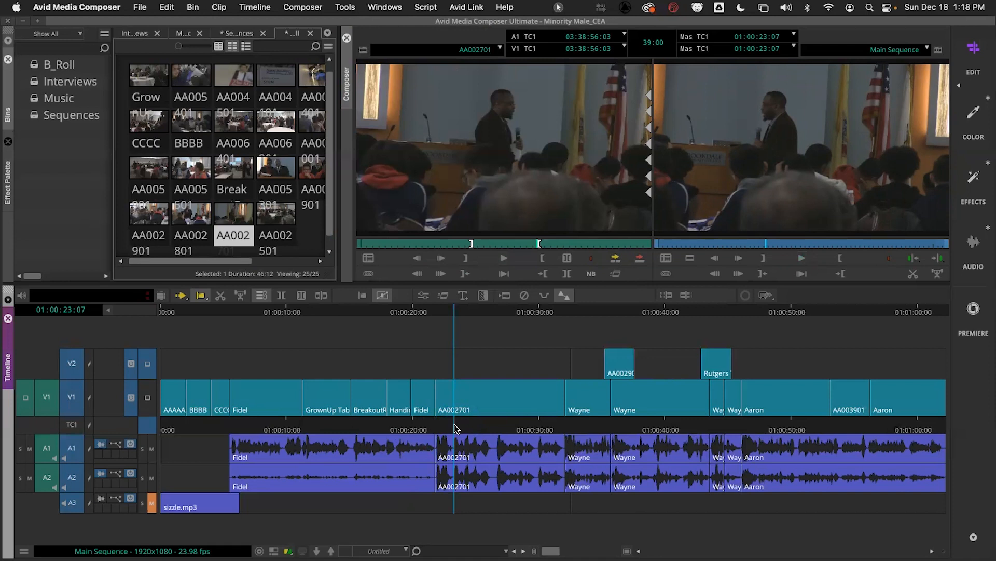
Try selecting the cut into AA002701 for trimming together with its audio and on V1 alone, leaving trim mode each time
{"action": "left_click", "coordinate": [435, 397]}
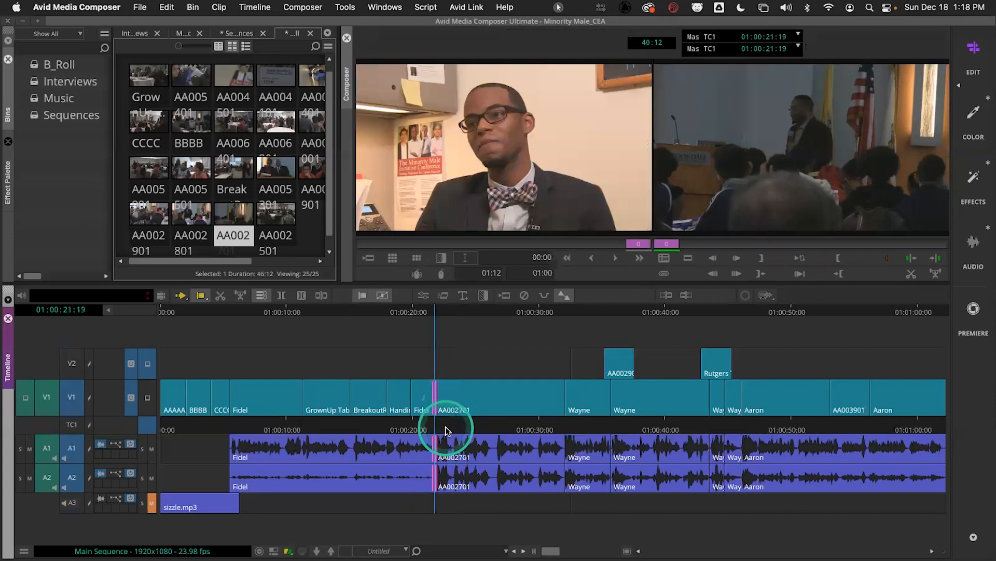
{"action": "left_click", "coordinate": [445, 425]}
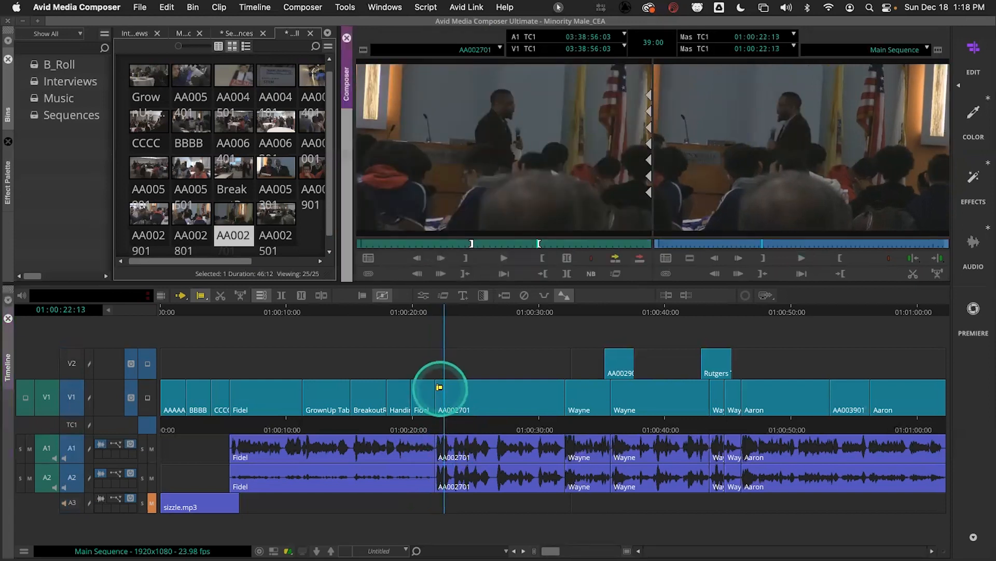
{"action": "left_click", "coordinate": [436, 393]}
{"action": "left_click", "coordinate": [454, 422]}
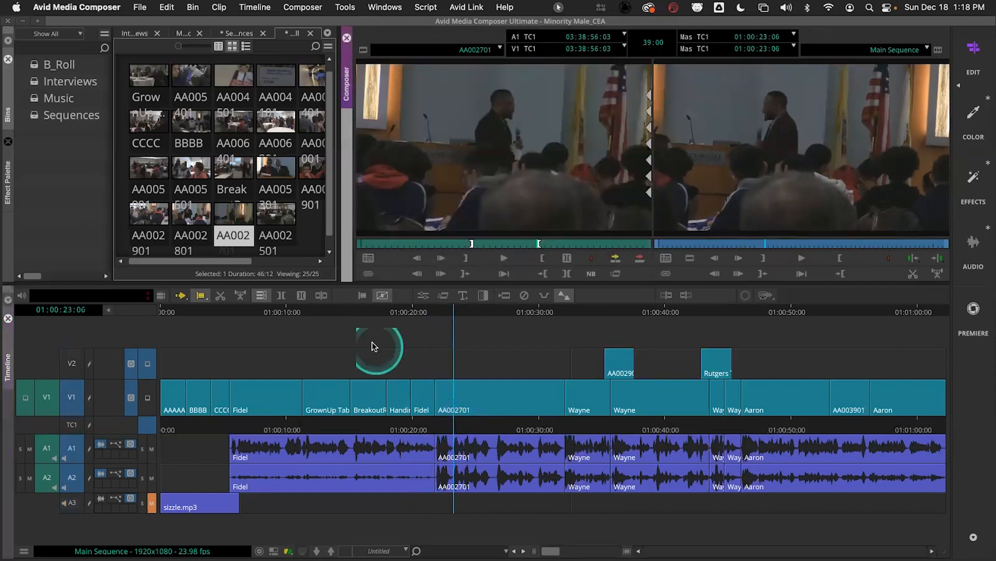
{"action": "left_click", "coordinate": [435, 399]}
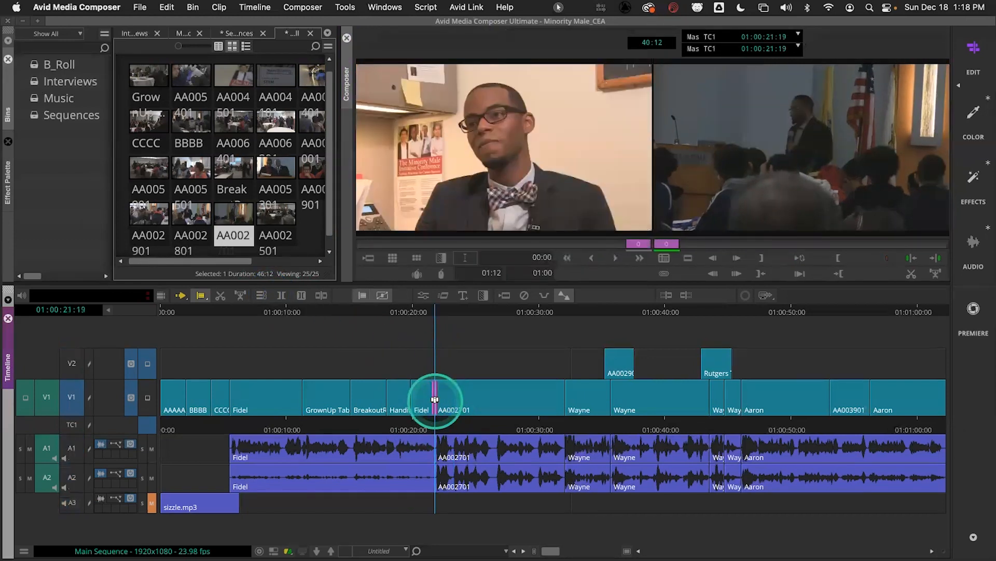
{"action": "left_click", "coordinate": [459, 435]}
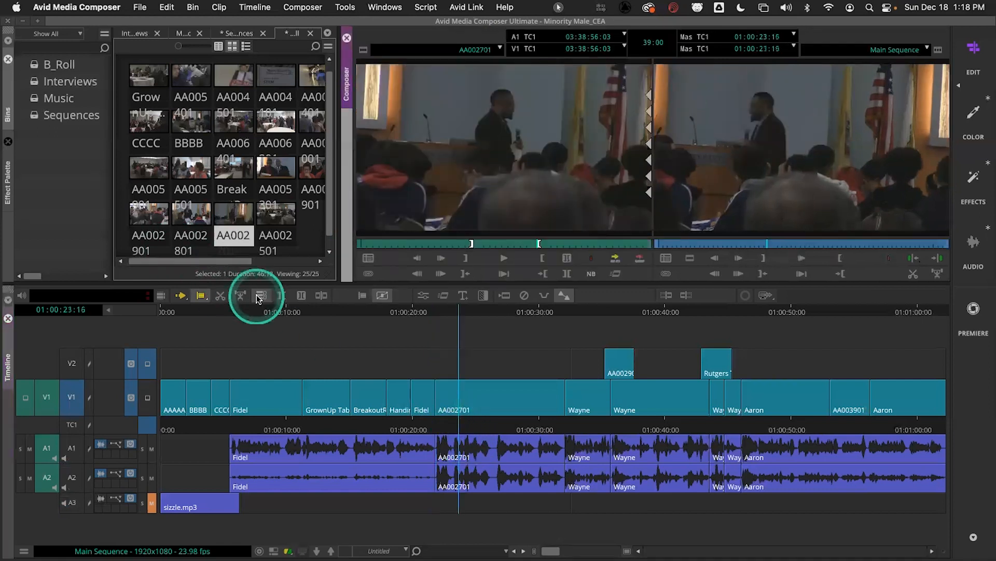
{"action": "left_click", "coordinate": [434, 425]}
{"action": "left_click_drag", "start_coordinate": [435, 425], "coordinate": [467, 430]}
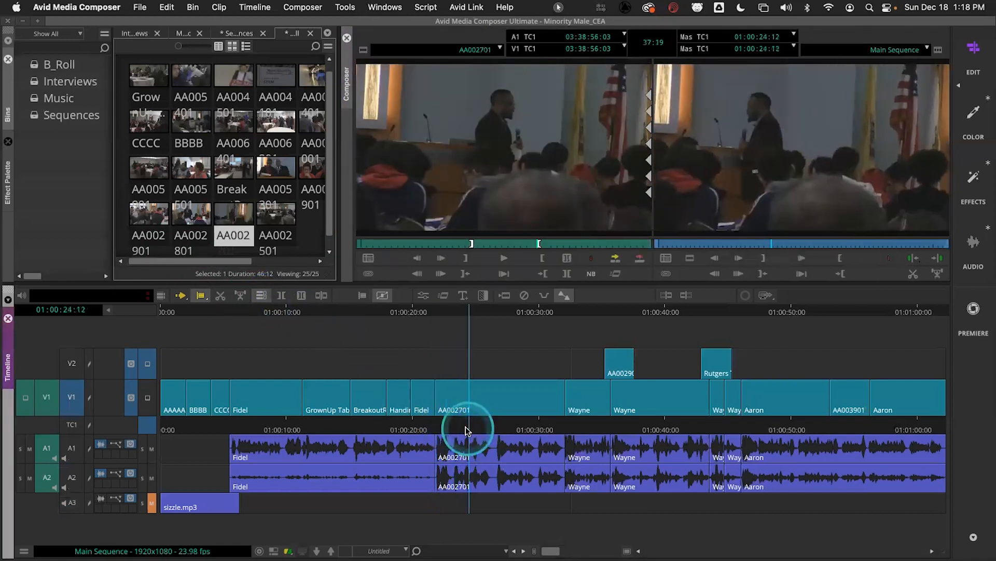
{"action": "left_click", "coordinate": [435, 390]}
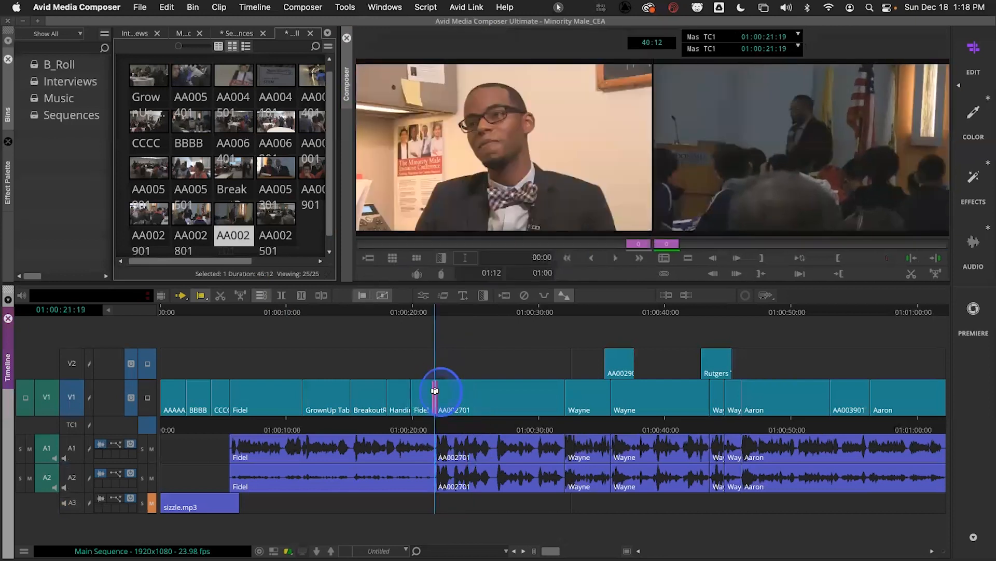
{"action": "left_click", "coordinate": [457, 418]}
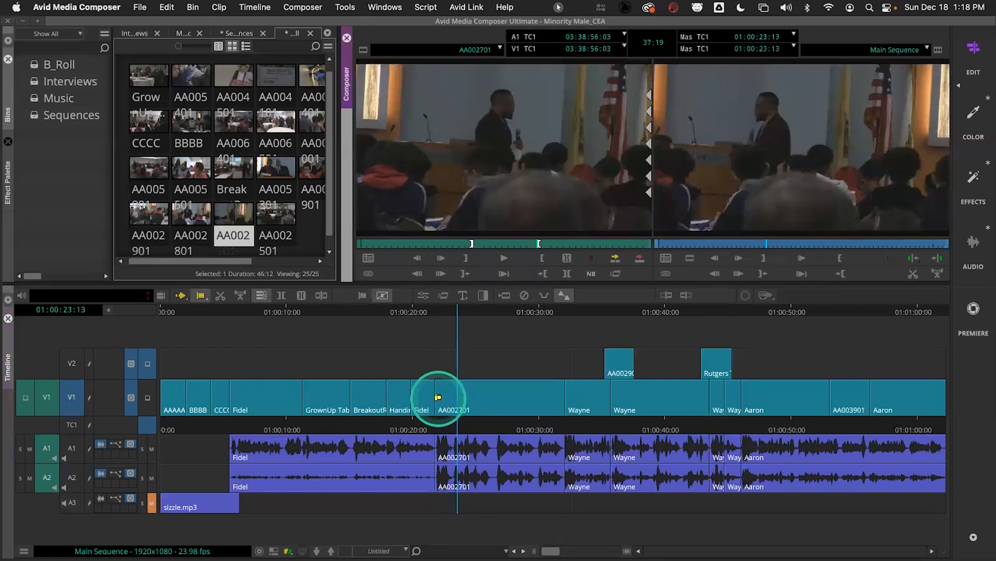
{"action": "left_click", "coordinate": [436, 396]}
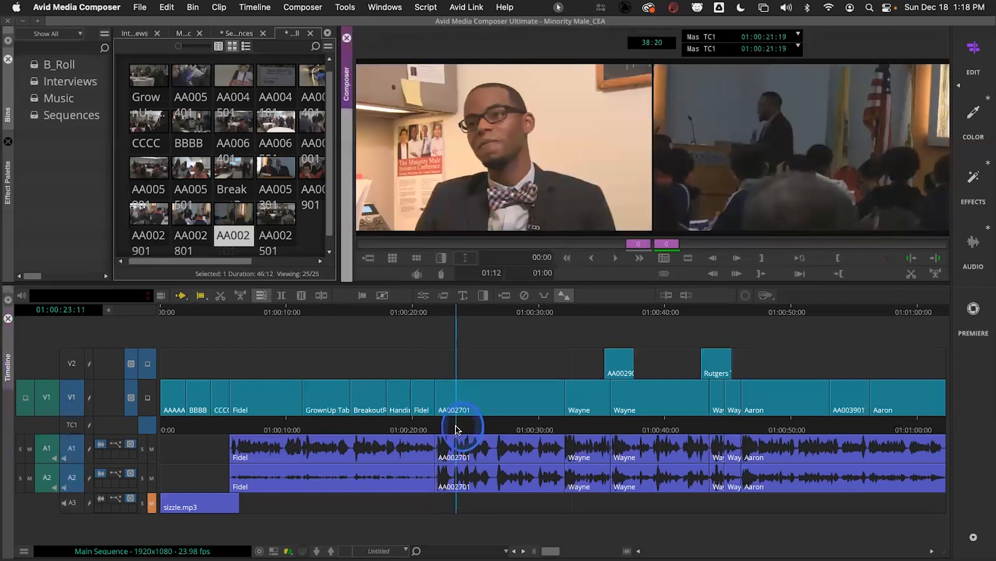
Roll the cut into AA002701 on V1 alone to about 01:00:23, leaving the audio cut where it is
{"action": "left_click", "coordinate": [435, 389]}
{"action": "left_click", "coordinate": [491, 428]}
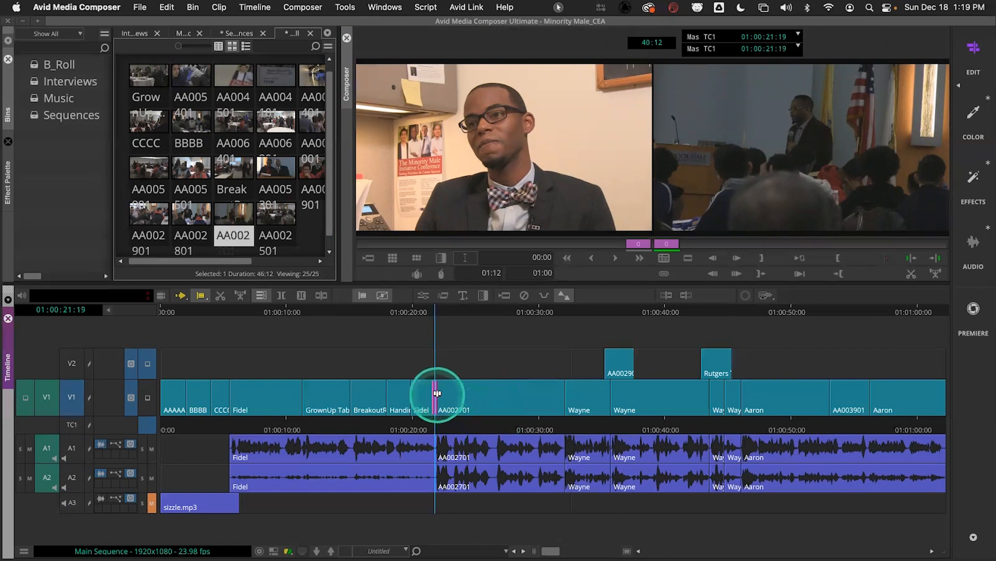
{"action": "left_click", "coordinate": [554, 550]}
{"action": "left_click_drag", "start_coordinate": [554, 550], "coordinate": [579, 550]}
{"action": "left_click", "coordinate": [551, 436]}
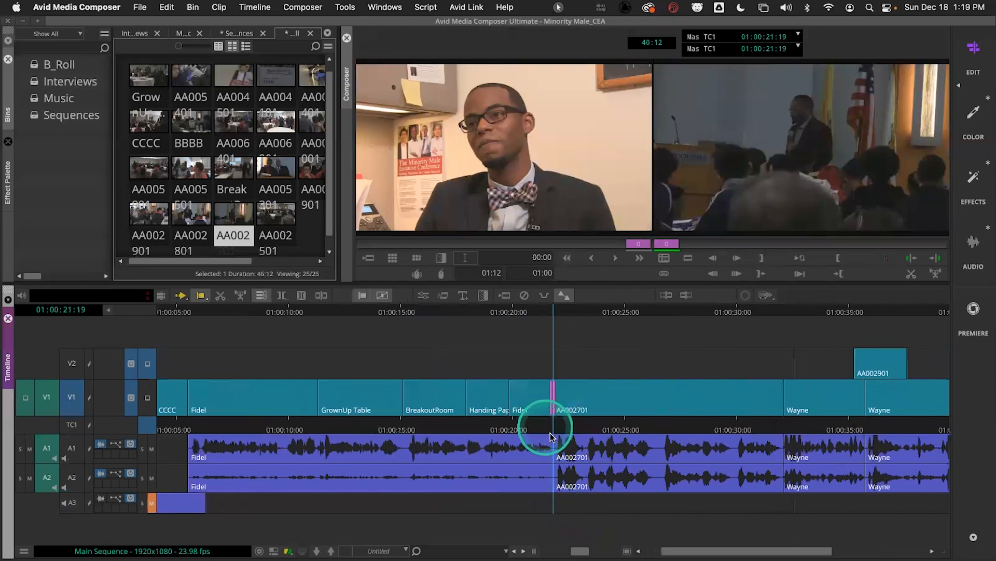
{"action": "left_click", "coordinate": [550, 399]}
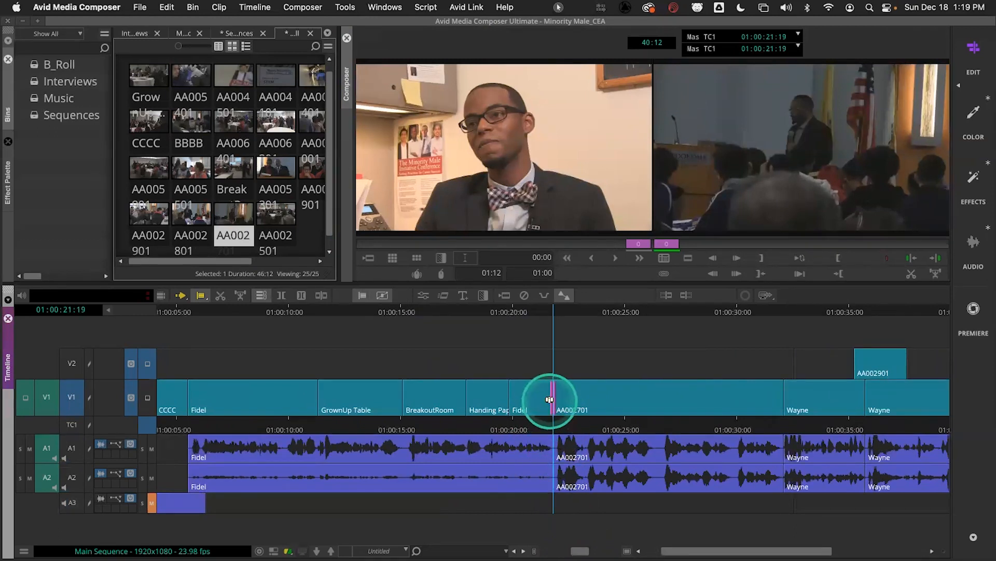
{"action": "left_click_drag", "start_coordinate": [552, 397], "coordinate": [487, 425]}
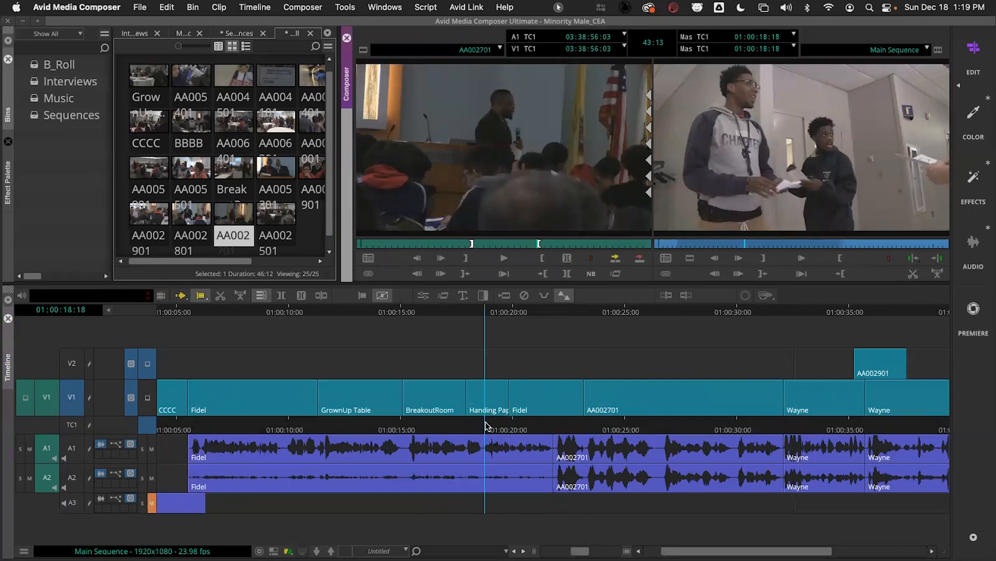
Play back the transition from the first interview into AA002701 several times to review the offset between the picture and audio cuts
{"action": "key", "text": "space"}
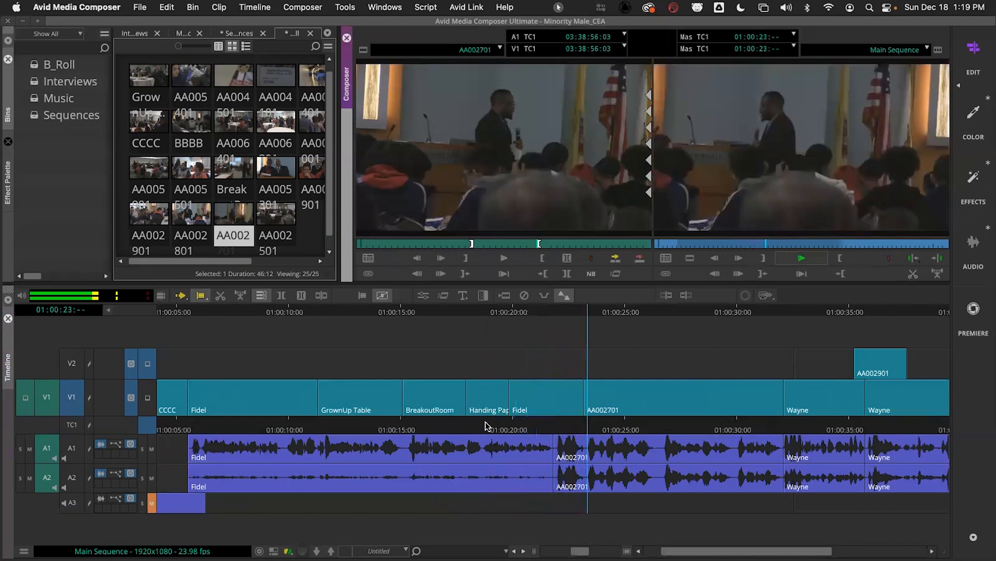
{"action": "left_click_drag", "start_coordinate": [523, 426], "coordinate": [503, 426]}
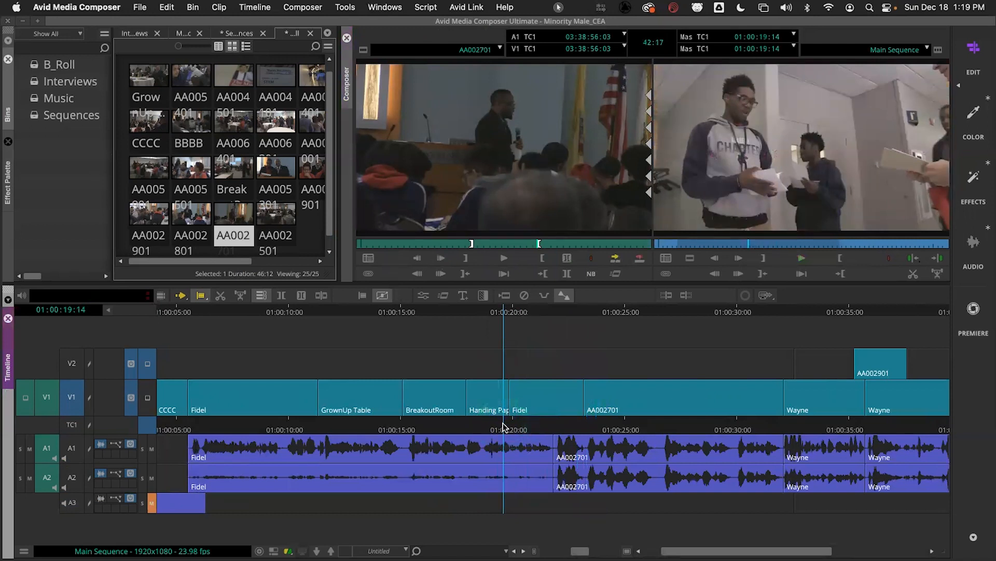
{"action": "key", "text": "space"}
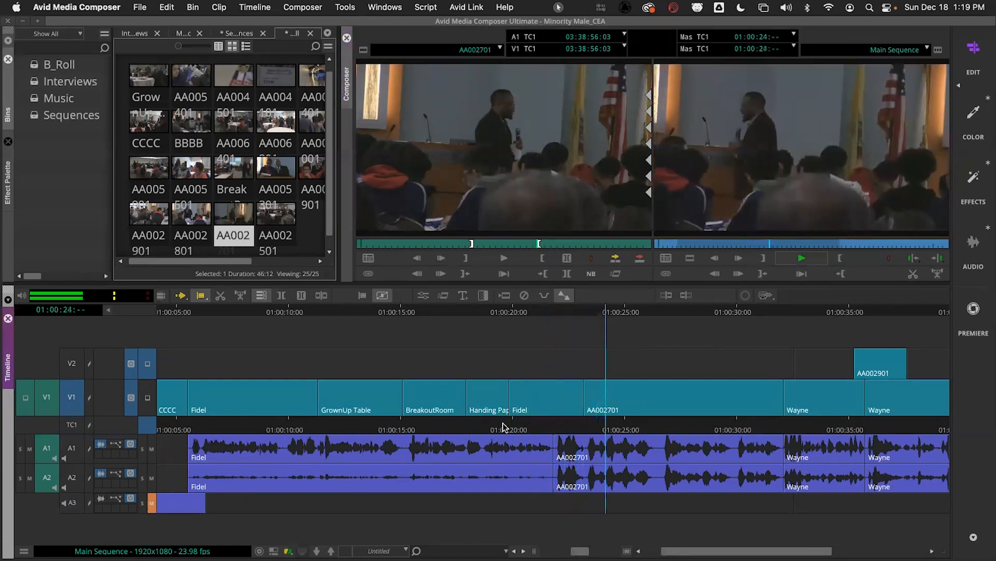
{"action": "left_click", "coordinate": [508, 429]}
{"action": "key", "text": "space"}
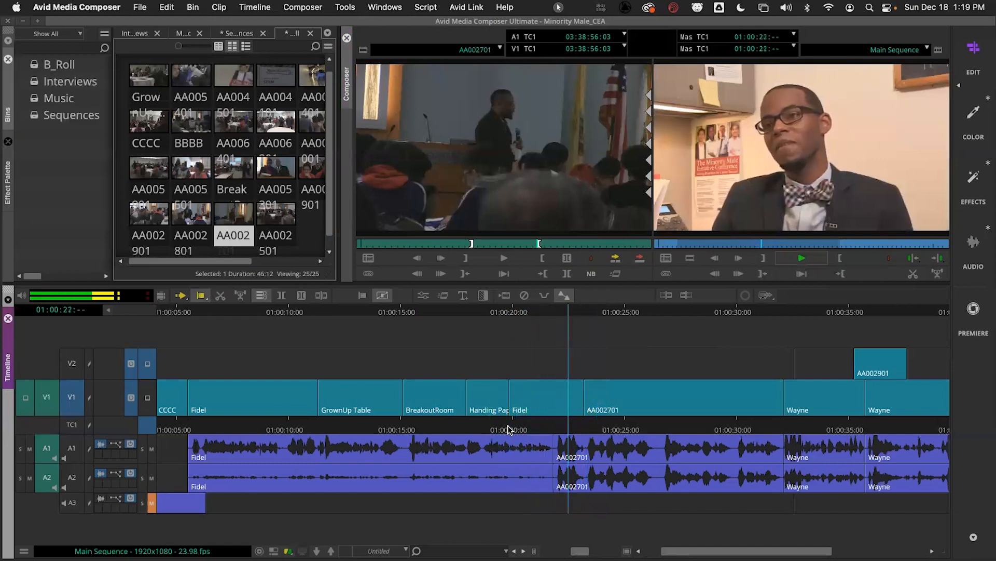
{"action": "key", "text": "space"}
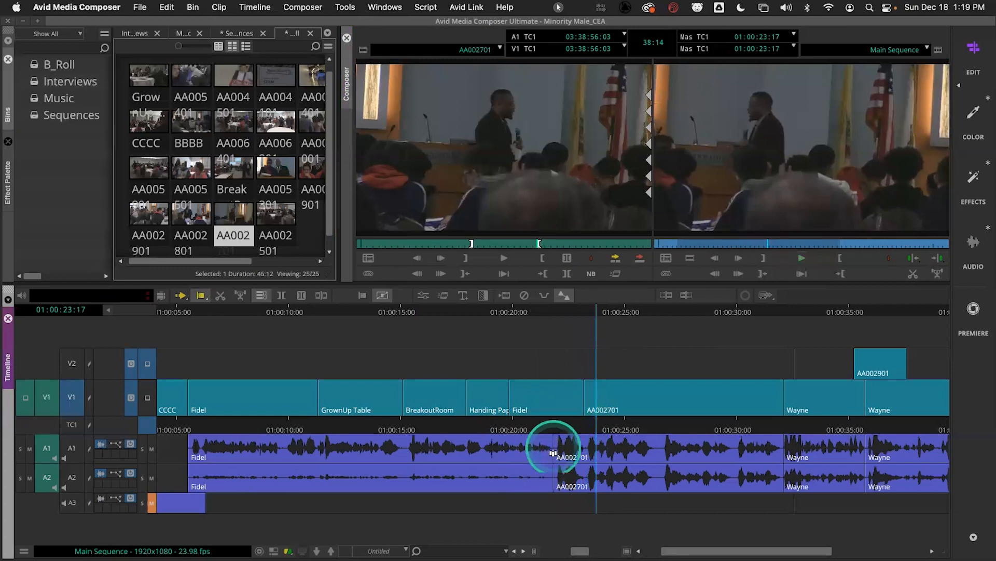
Hide the waveforms on A1 and A2 and roll the V1 cut into AA002701 earlier, to 01:00:20:17
{"action": "left_click", "coordinate": [101, 444]}
{"action": "left_click", "coordinate": [101, 473]}
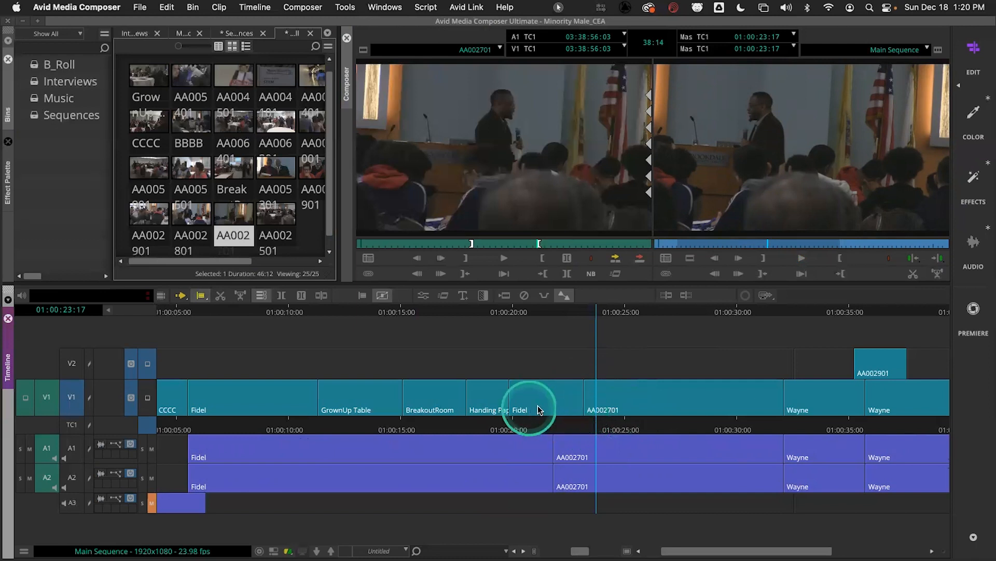
{"action": "left_click", "coordinate": [583, 395]}
{"action": "left_click", "coordinate": [583, 398]}
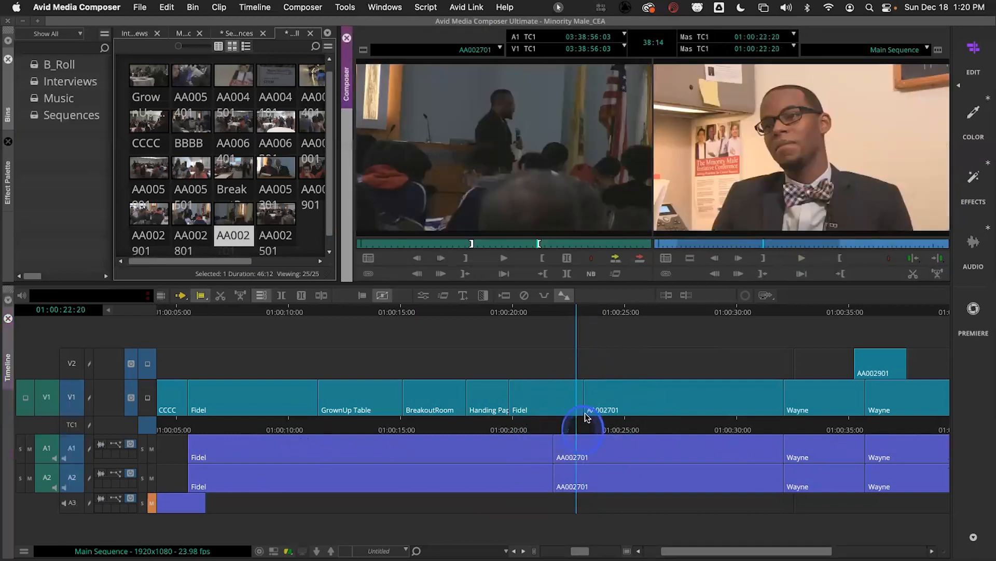
{"action": "left_click_drag", "start_coordinate": [583, 398], "coordinate": [529, 410]}
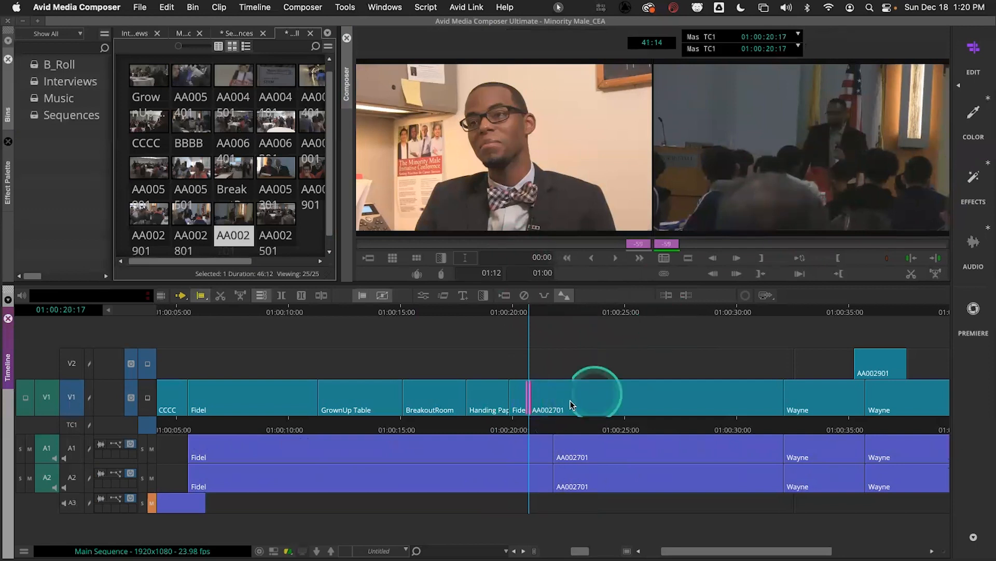
Play back from about 01:00:18:06 to review how AA002701's picture starts ahead of its sound
{"action": "left_click_drag", "start_coordinate": [507, 429], "coordinate": [473, 433]}
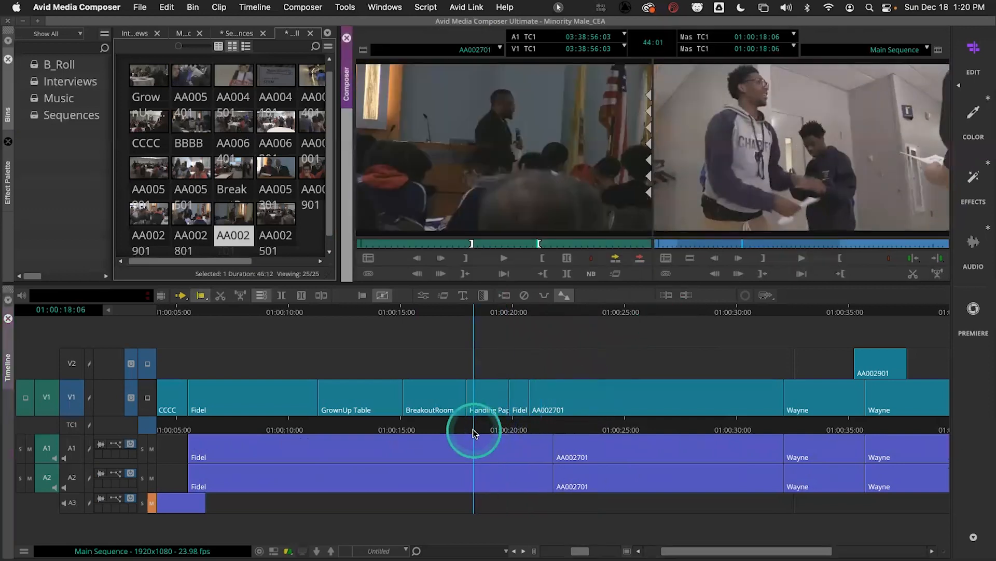
{"action": "key", "text": "space"}
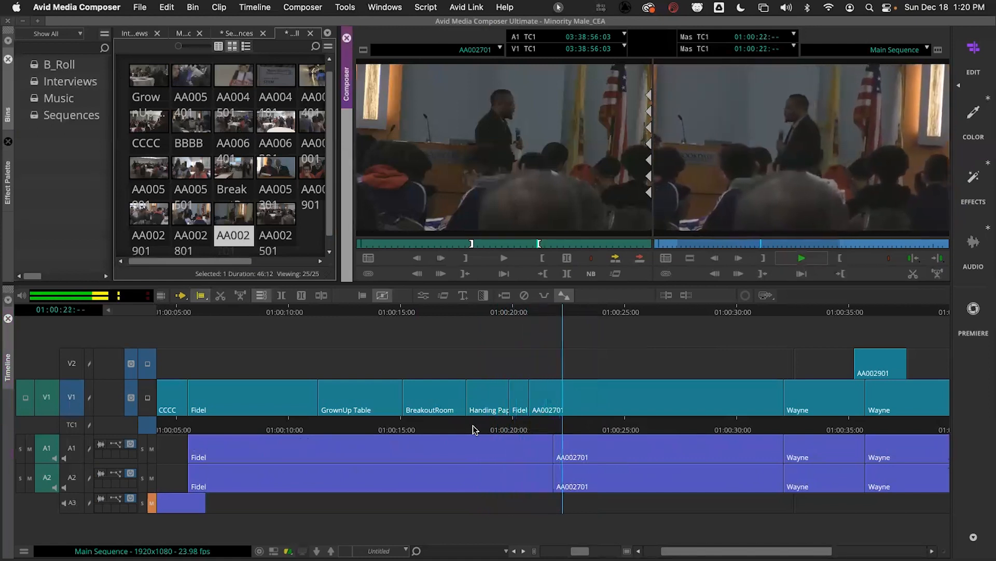
{"action": "key", "text": "space"}
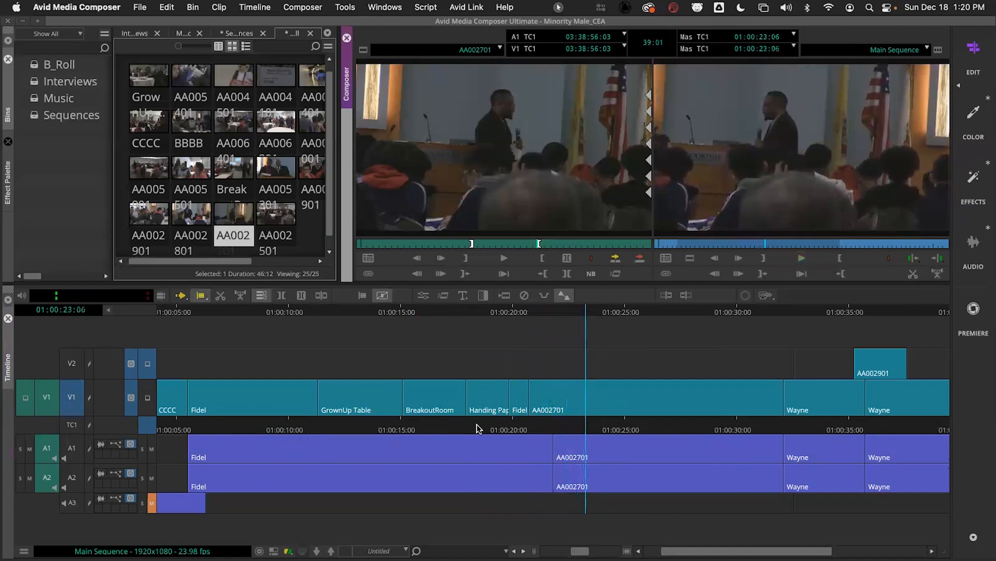
Roll the V1 cut into AA002701 to 01:00:23:00 and play back the transition
{"action": "left_click", "coordinate": [527, 399]}
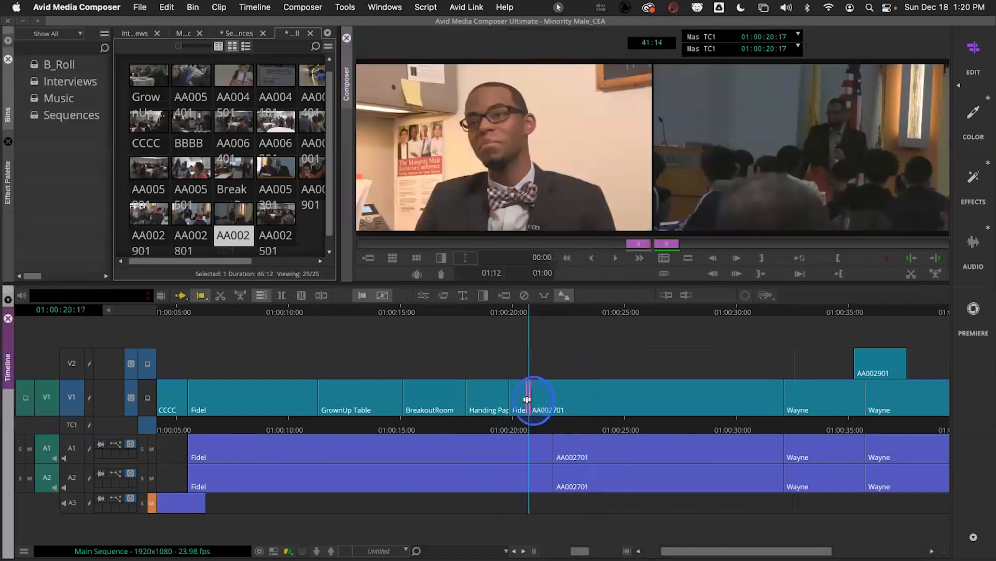
{"action": "left_click_drag", "start_coordinate": [527, 399], "coordinate": [580, 407]}
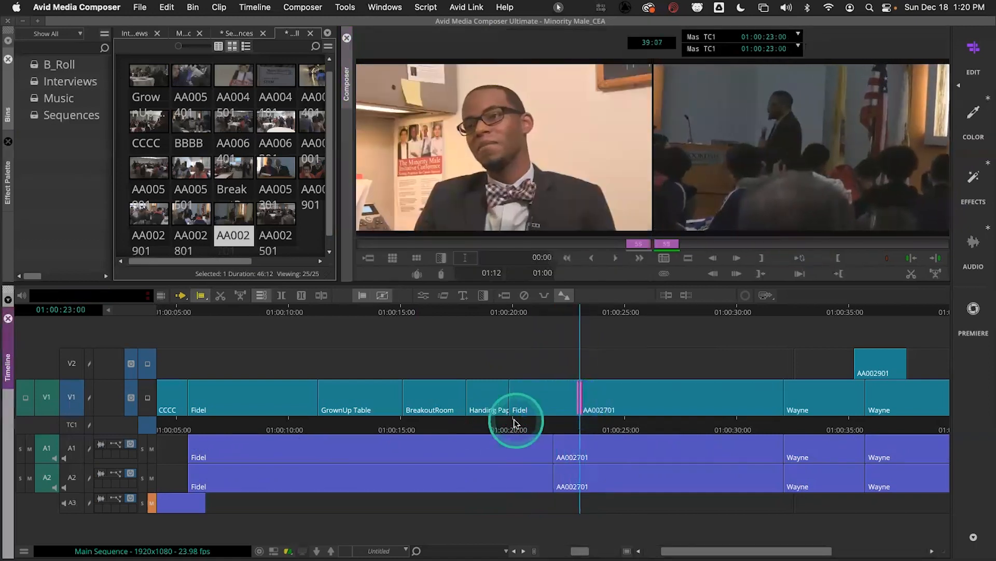
{"action": "left_click", "coordinate": [494, 425]}
{"action": "key", "text": "space"}
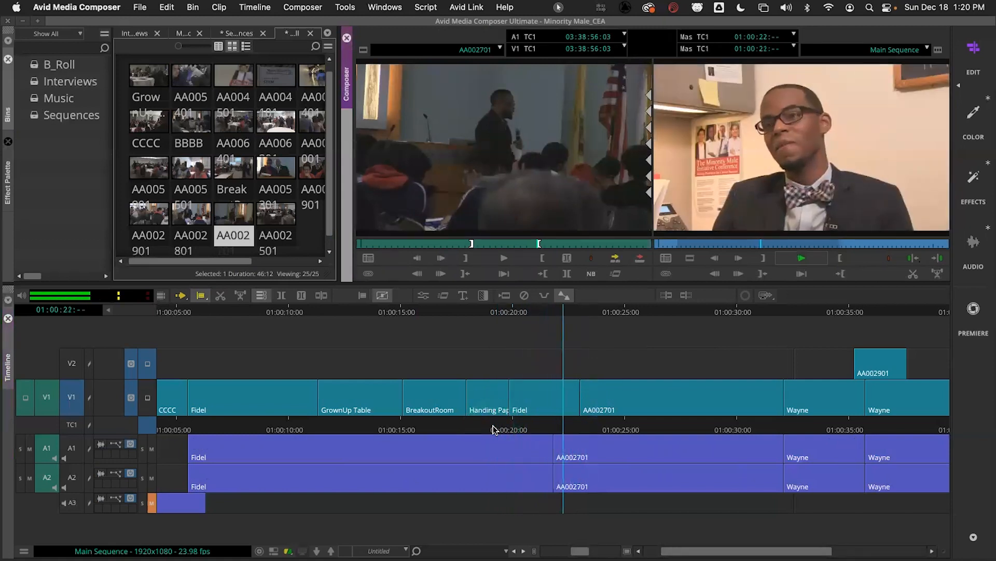
{"action": "key", "text": "space"}
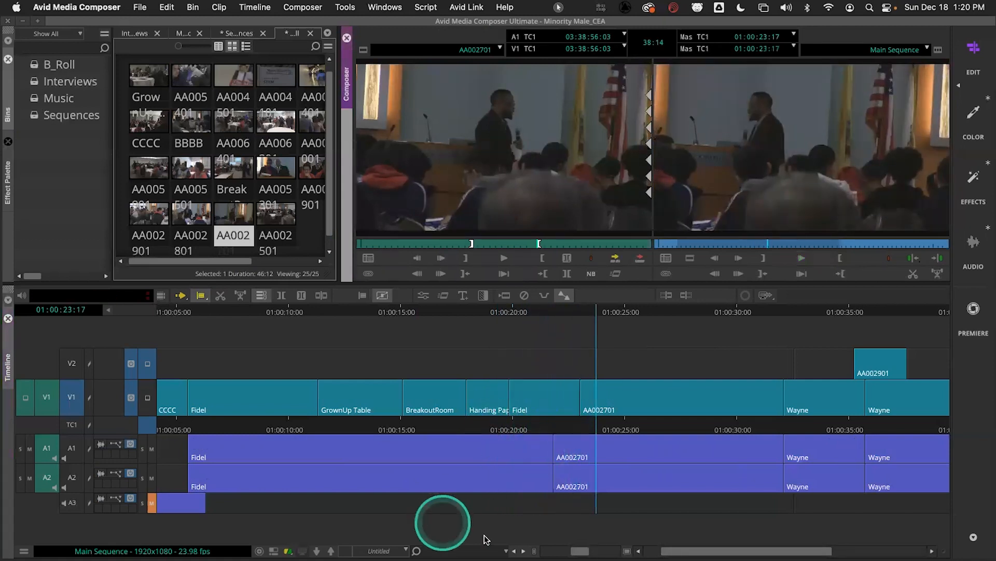
Play the opening of the sequence to review the cut from CCCC into the first interview
{"action": "left_click_drag", "start_coordinate": [577, 551], "coordinate": [545, 551]}
{"action": "left_click_drag", "start_coordinate": [224, 446], "coordinate": [178, 423]}
{"action": "key", "text": "space"}
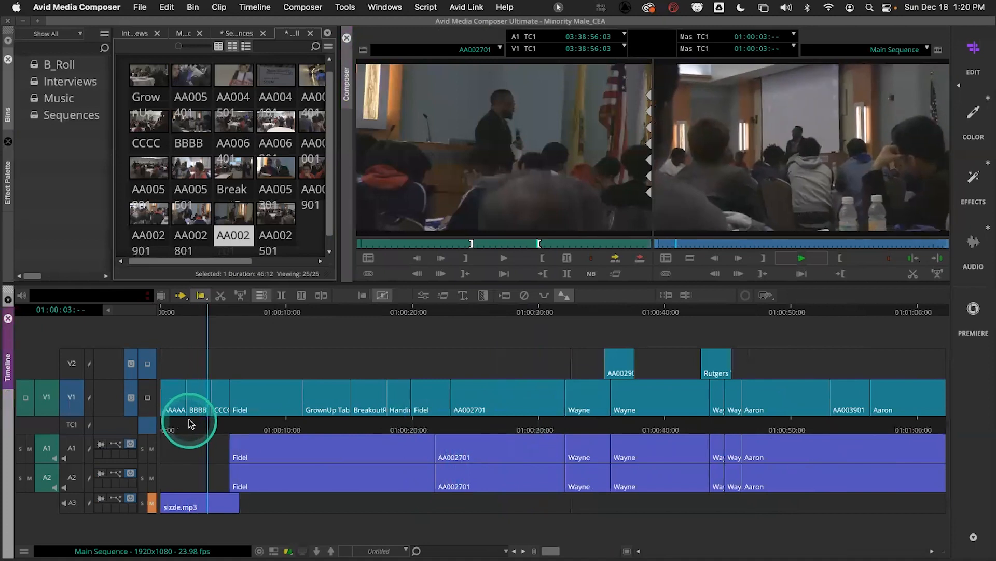
{"action": "key", "text": "space"}
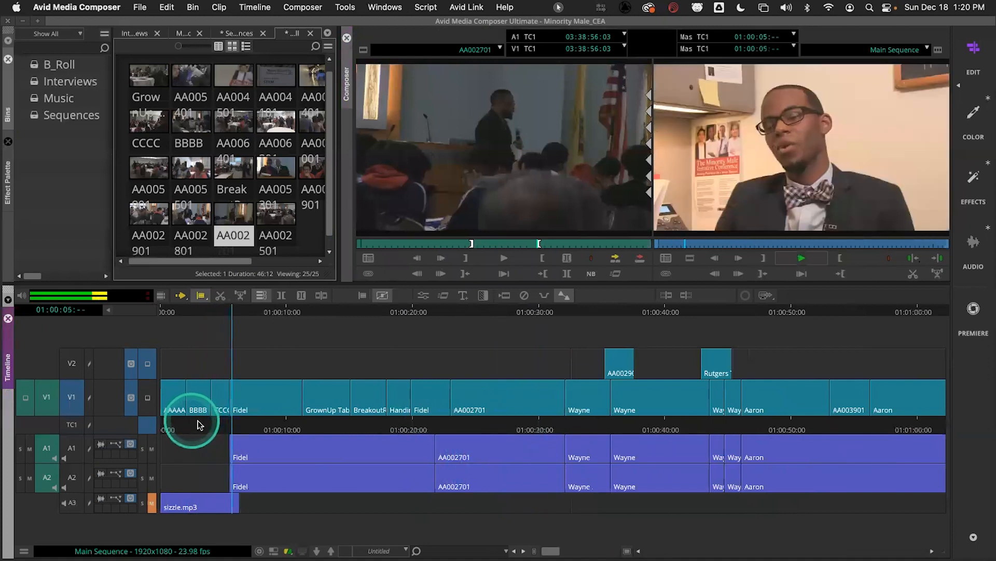
Show the waveforms on A1 and A2 and ripple trim 13 frames off the start of the first interview's picture and sound
{"action": "left_click_drag", "start_coordinate": [551, 551], "coordinate": [580, 551]}
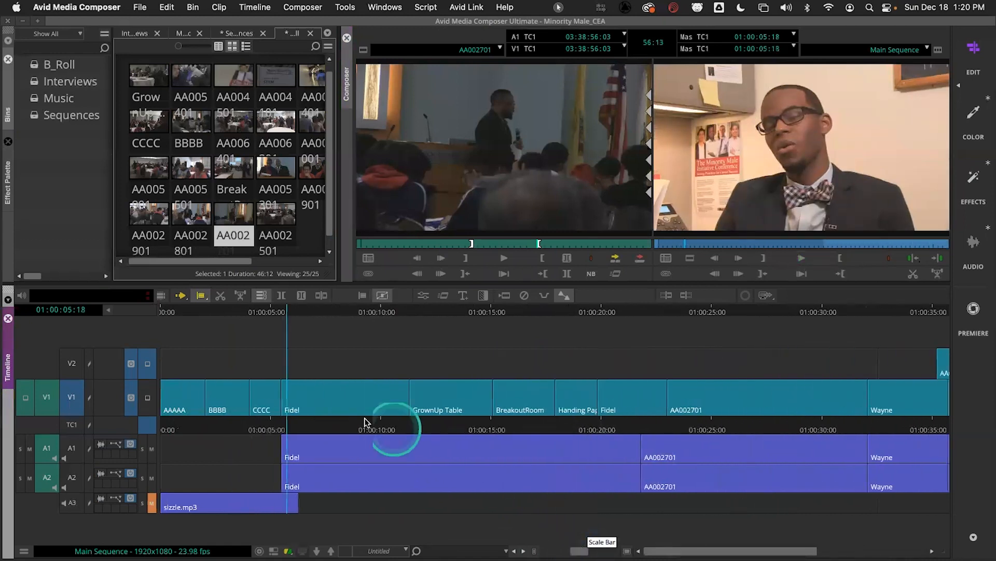
{"action": "left_click", "coordinate": [285, 396]}
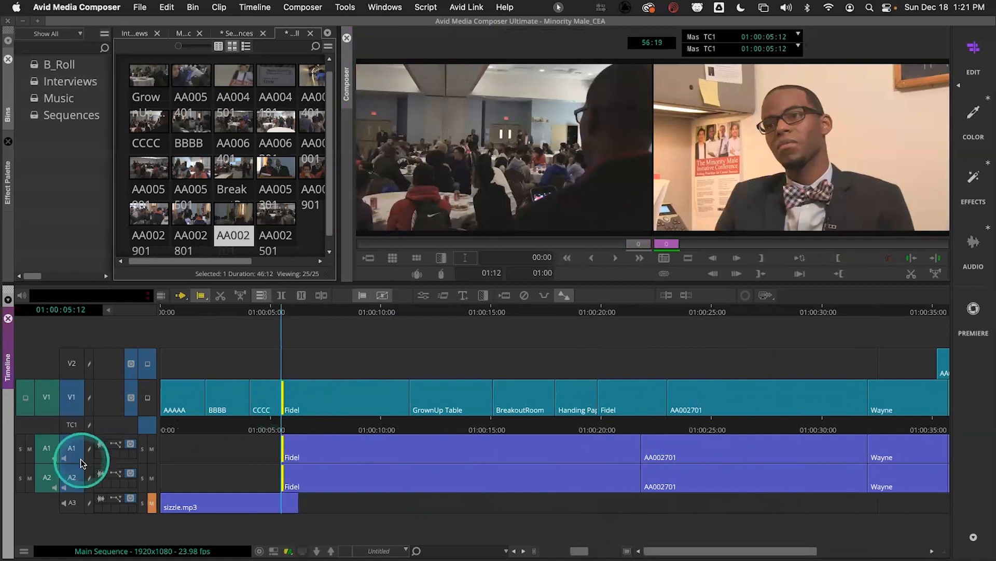
{"action": "left_click", "coordinate": [100, 444]}
{"action": "left_click", "coordinate": [100, 475]}
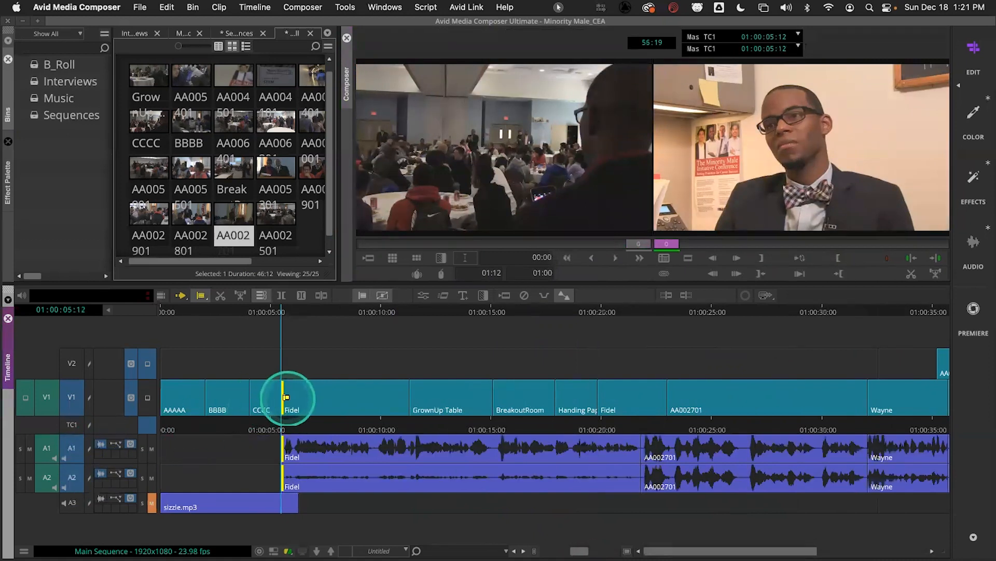
{"action": "left_click_drag", "start_coordinate": [285, 397], "coordinate": [297, 403]}
Play back the cut from CCCC into the trimmed first interview to check where the speech begins
{"action": "left_click", "coordinate": [253, 424]}
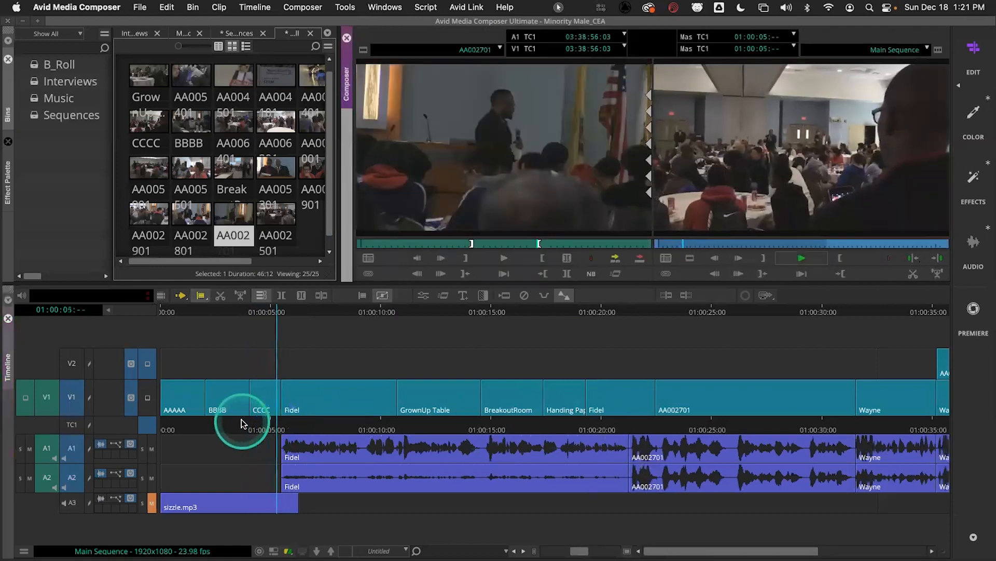
{"action": "left_click", "coordinate": [300, 418]}
{"action": "left_click", "coordinate": [244, 423]}
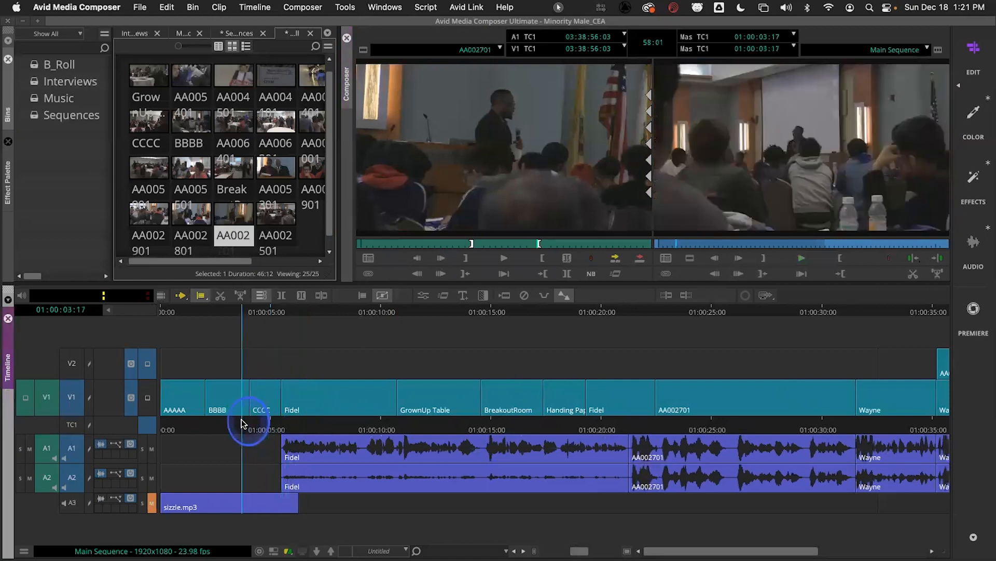
{"action": "key", "text": "space"}
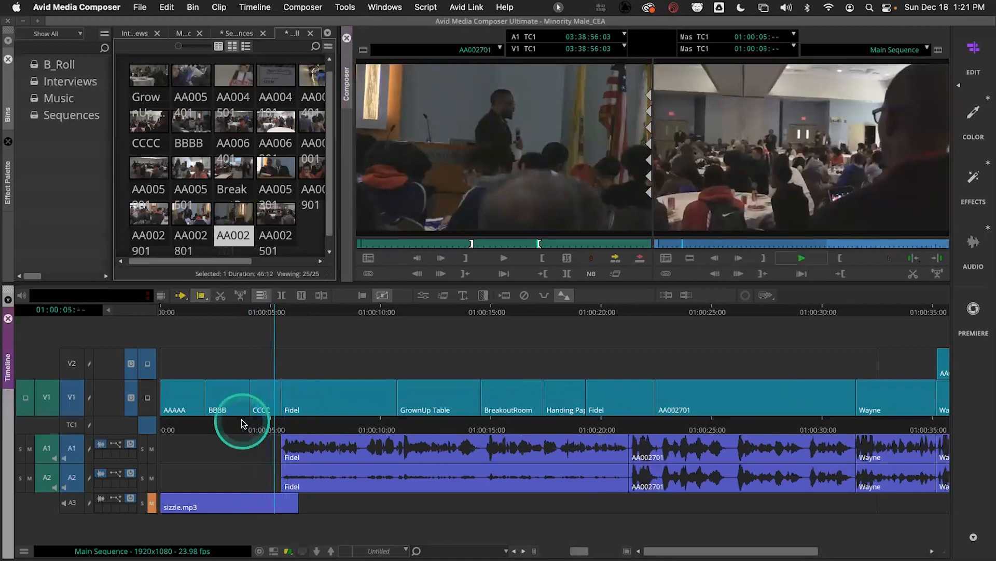
Roll the V1 cut between CCCC and the first interview later, to about the end of sizzle.mp3, and play it back
{"action": "left_click", "coordinate": [275, 390]}
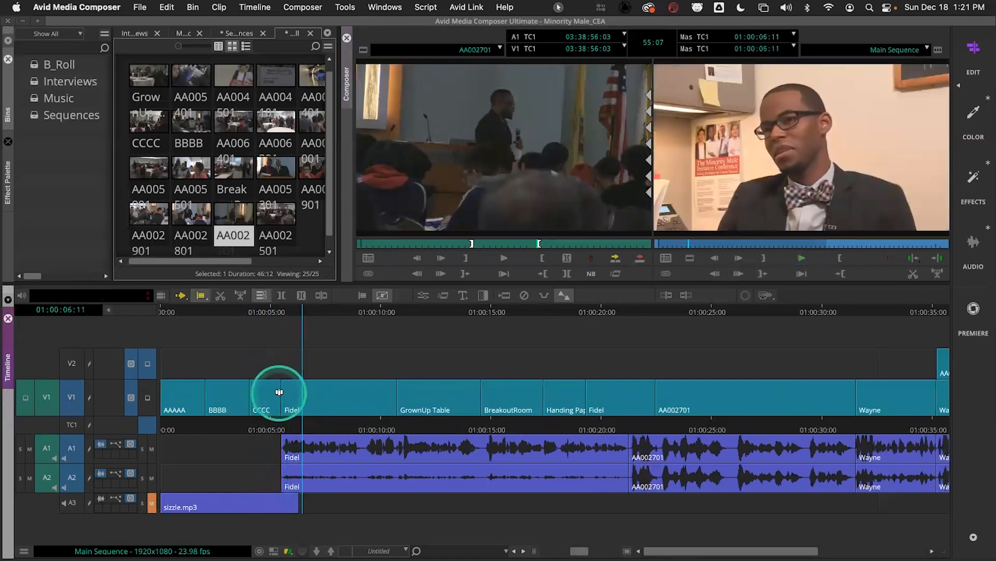
{"action": "left_click", "coordinate": [279, 392]}
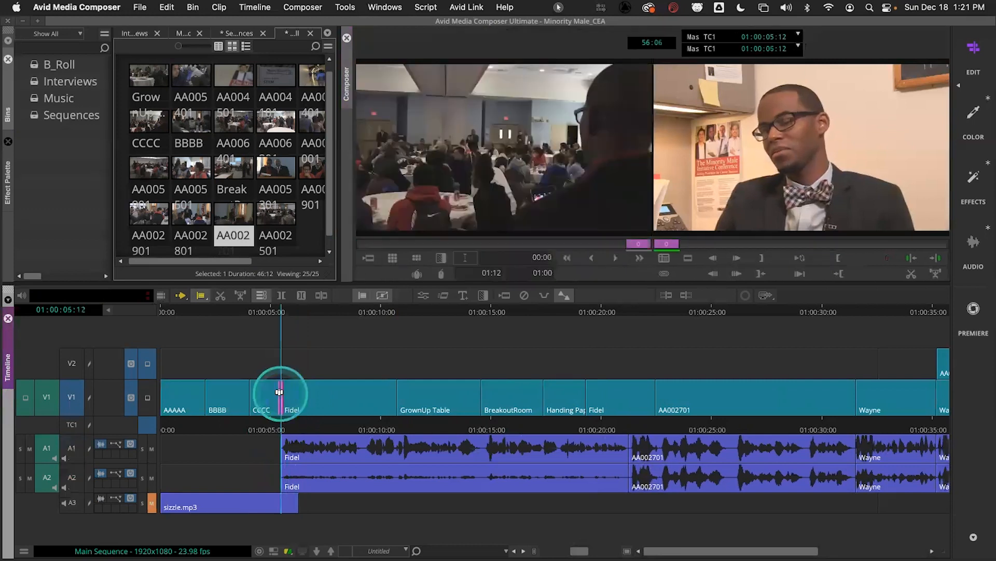
{"action": "left_click_drag", "start_coordinate": [280, 394], "coordinate": [228, 428]}
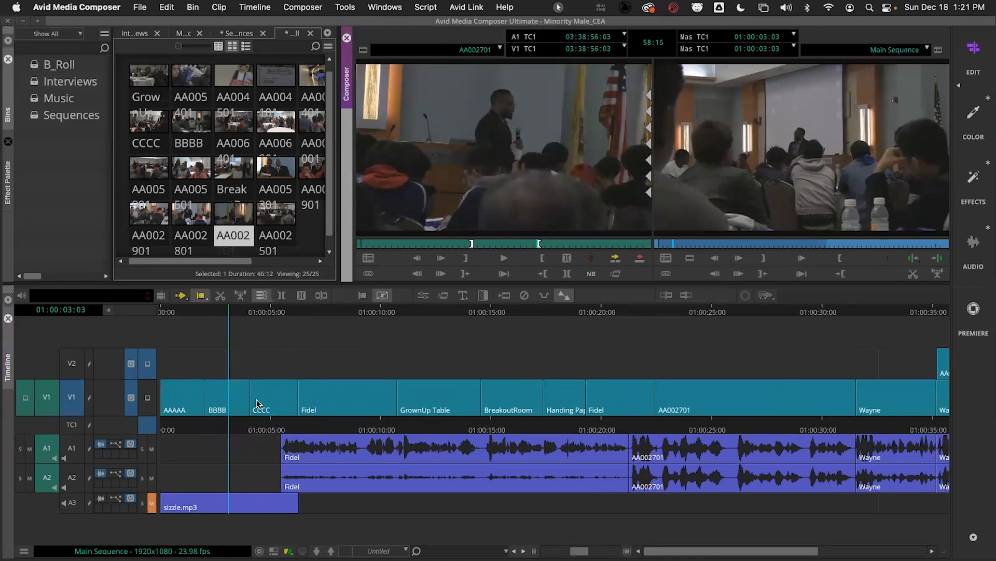
{"action": "key", "text": "space"}
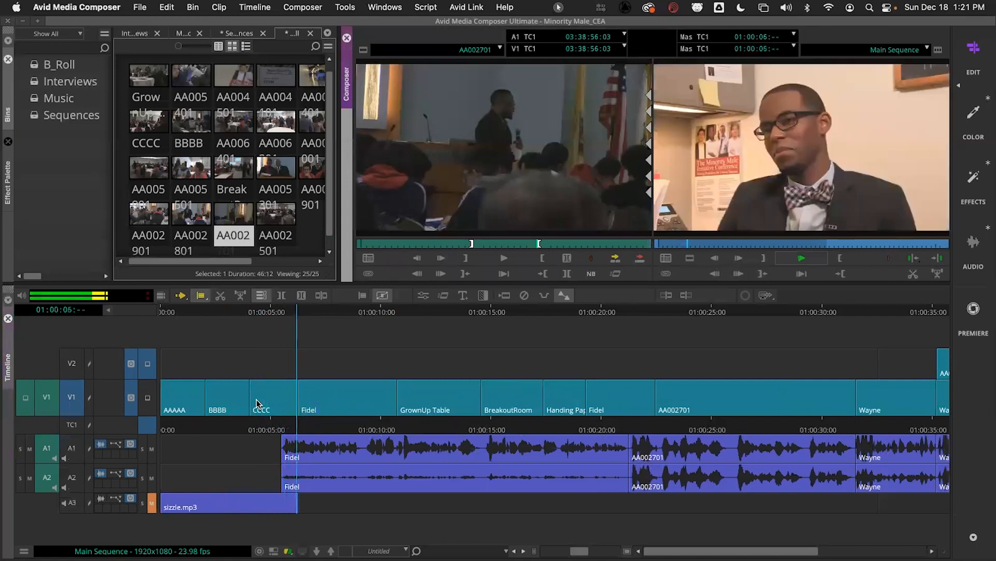
Play back the transition from CCCC into the first interview to review the sound leading the picture
{"action": "key", "text": "space"}
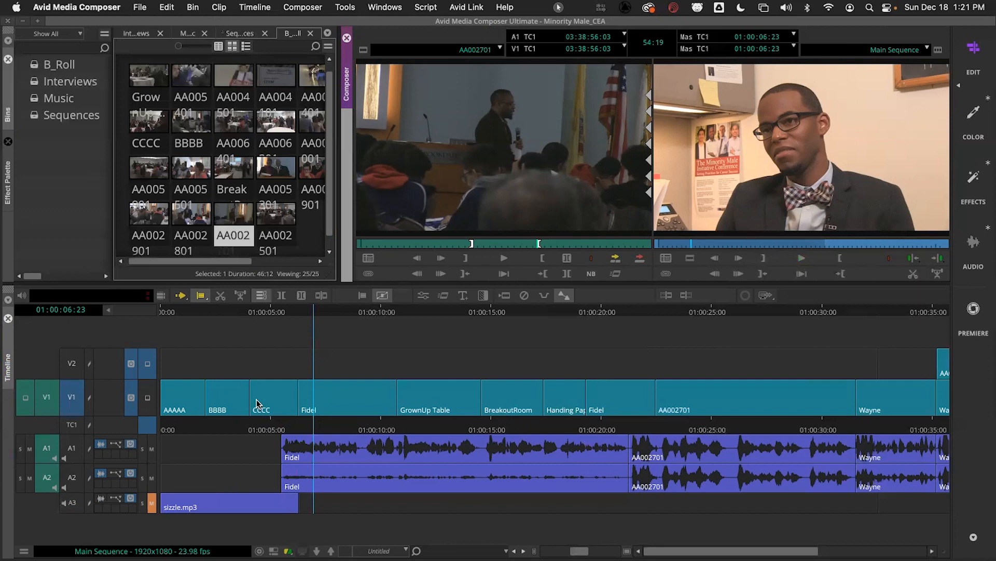
{"action": "left_click", "coordinate": [257, 403]}
{"action": "left_click_drag", "start_coordinate": [263, 434], "coordinate": [244, 432]}
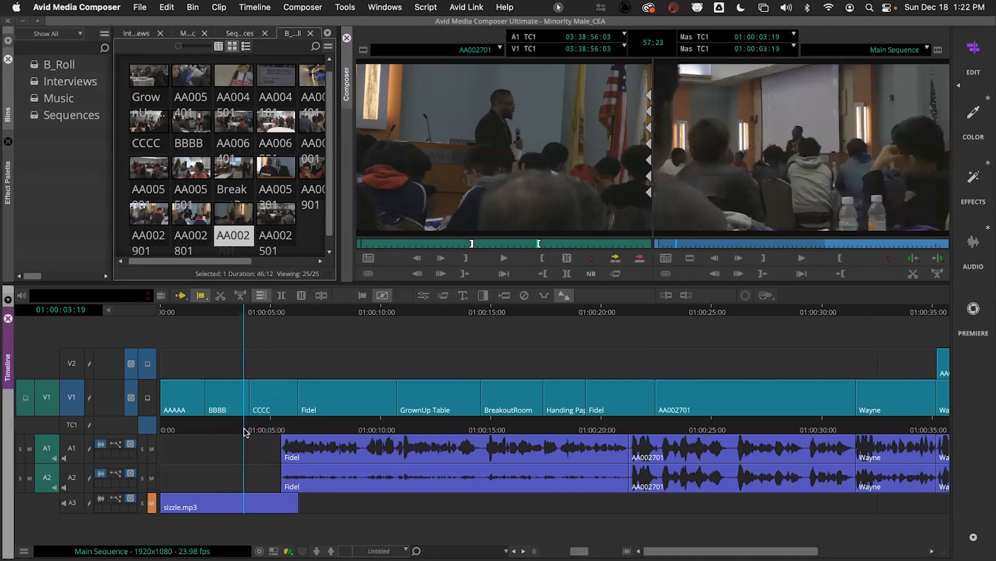
{"action": "key", "text": "space"}
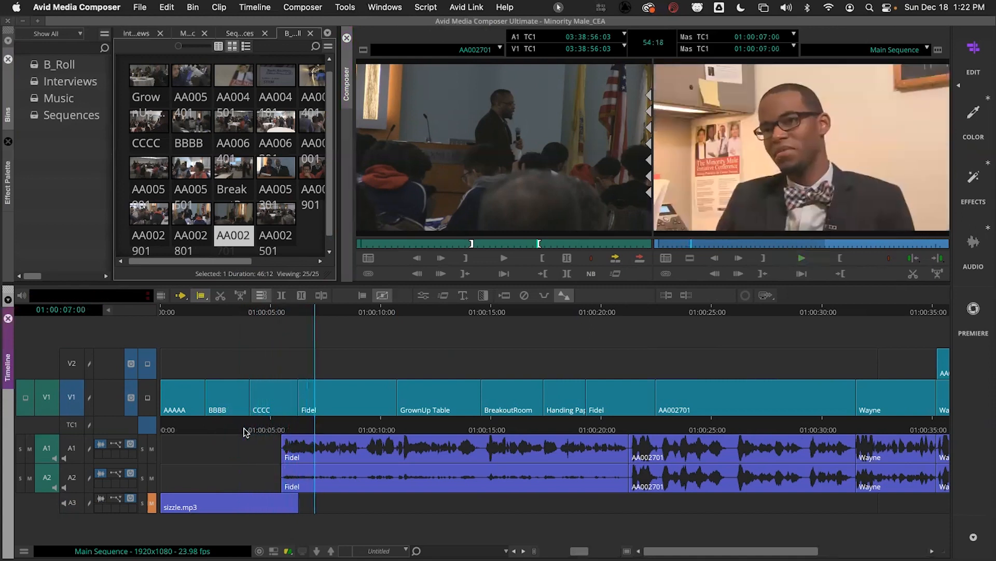
{"action": "left_click", "coordinate": [244, 431]}
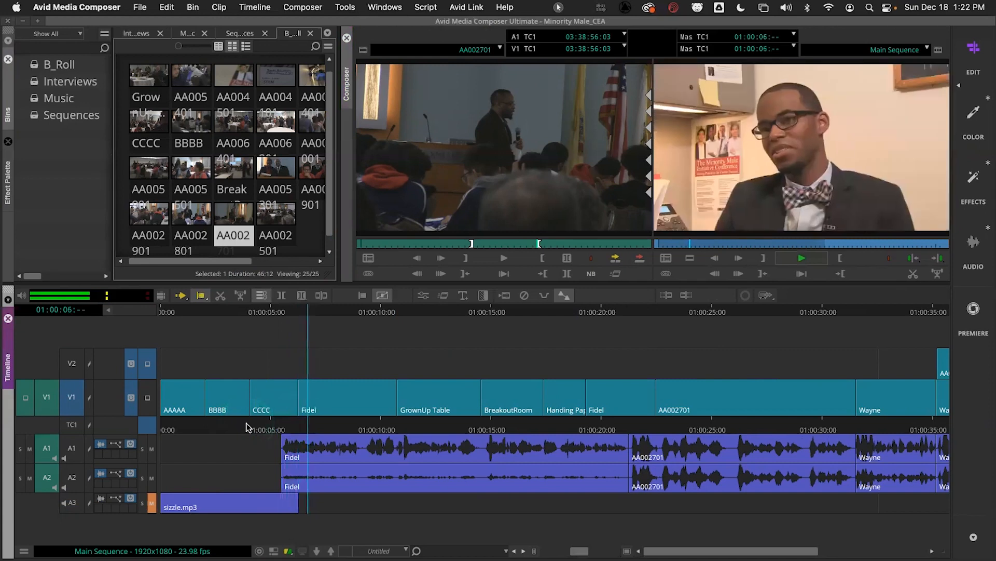
{"action": "left_click", "coordinate": [331, 422]}
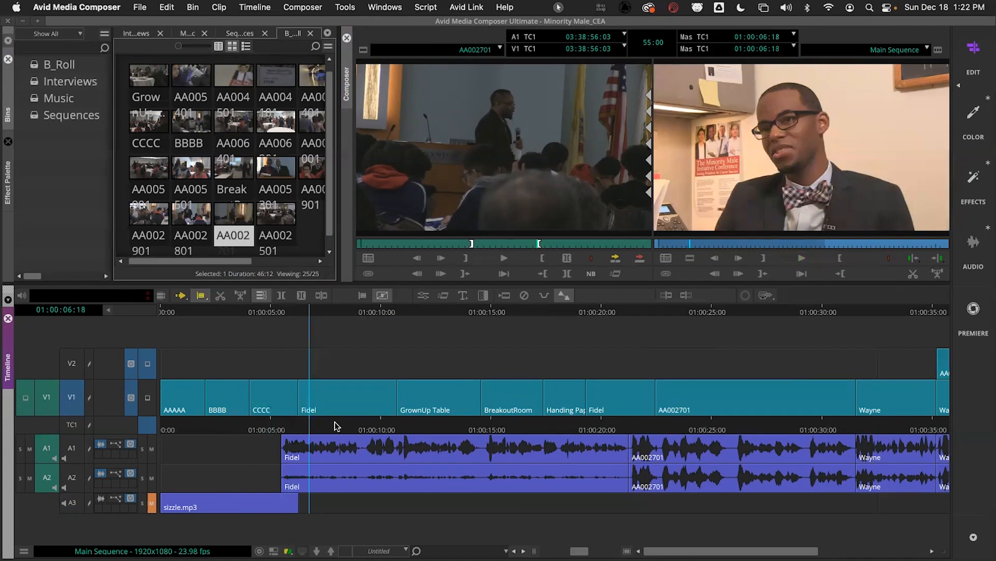
Roll the V1 cut between AA002701 and the following interview less than a second later and play across it
{"action": "left_click_drag", "start_coordinate": [670, 548], "coordinate": [723, 549]}
{"action": "left_click_drag", "start_coordinate": [600, 427], "coordinate": [569, 428]}
{"action": "key", "text": "space"}
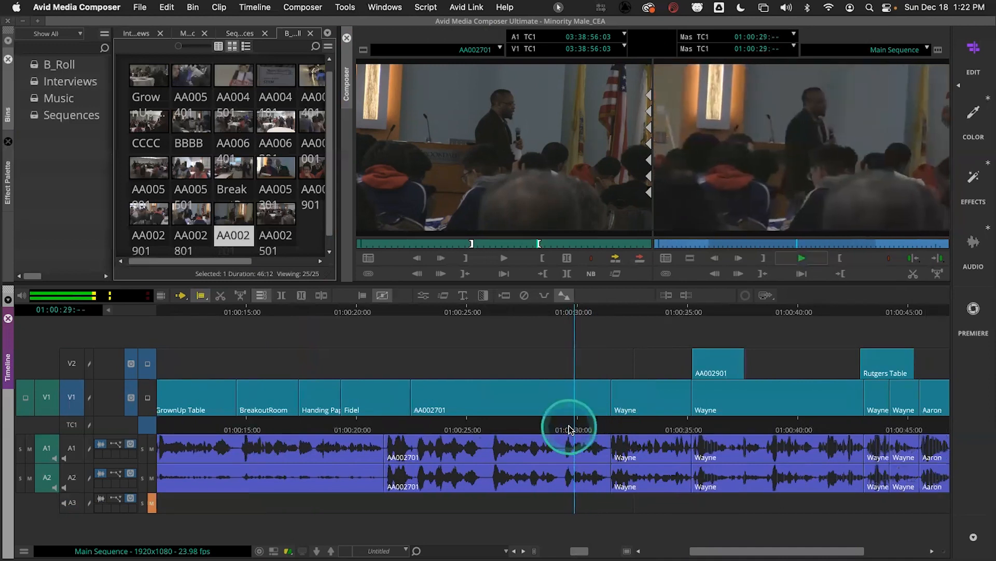
{"action": "left_click", "coordinate": [612, 399]}
{"action": "left_click_drag", "start_coordinate": [612, 400], "coordinate": [576, 429]}
{"action": "key", "text": "space"}
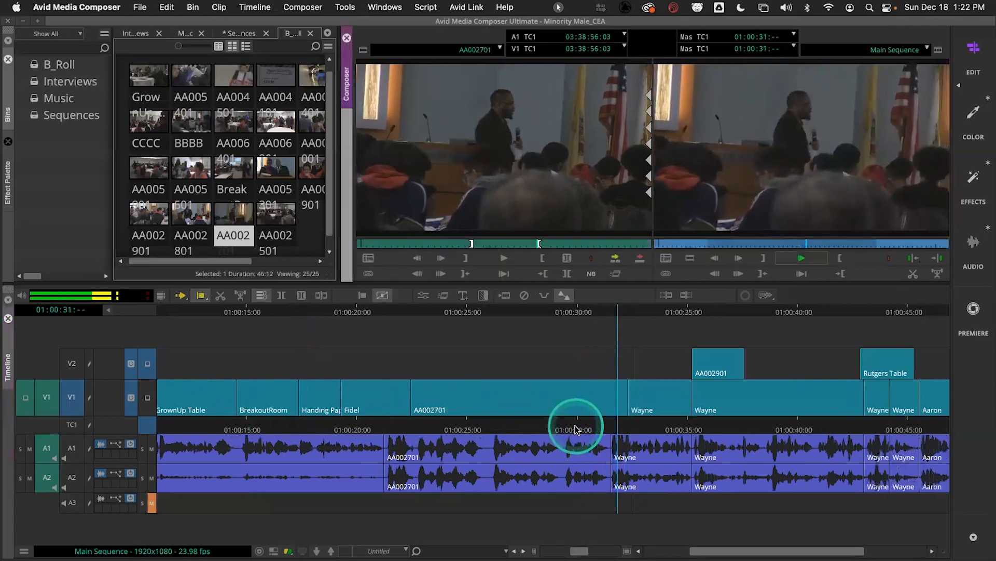
{"action": "key", "text": "space"}
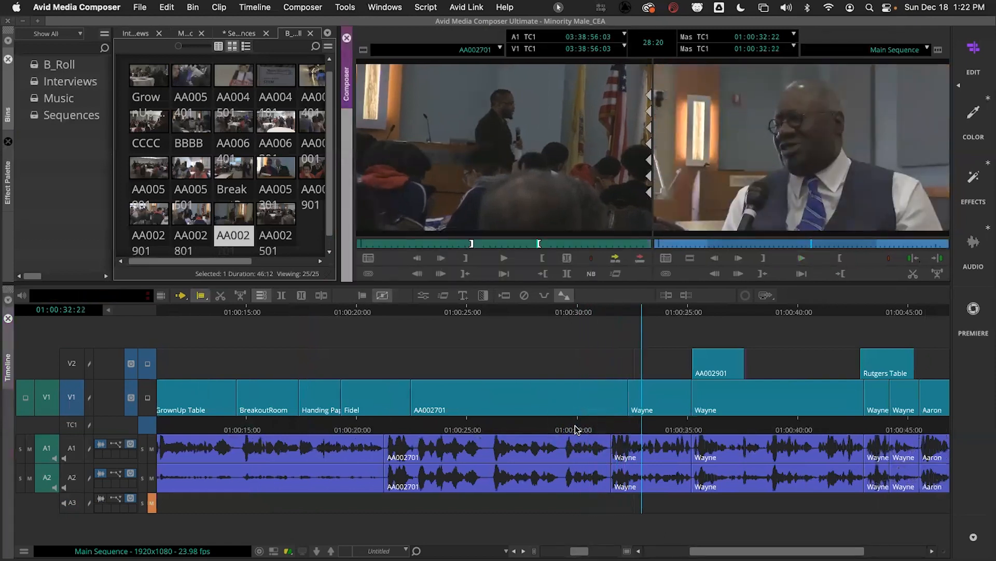
Play the end of AA002701 several times to check how the next interview's sound starts before its picture
{"action": "left_click_drag", "start_coordinate": [575, 429], "coordinate": [567, 426]}
{"action": "key", "text": "space"}
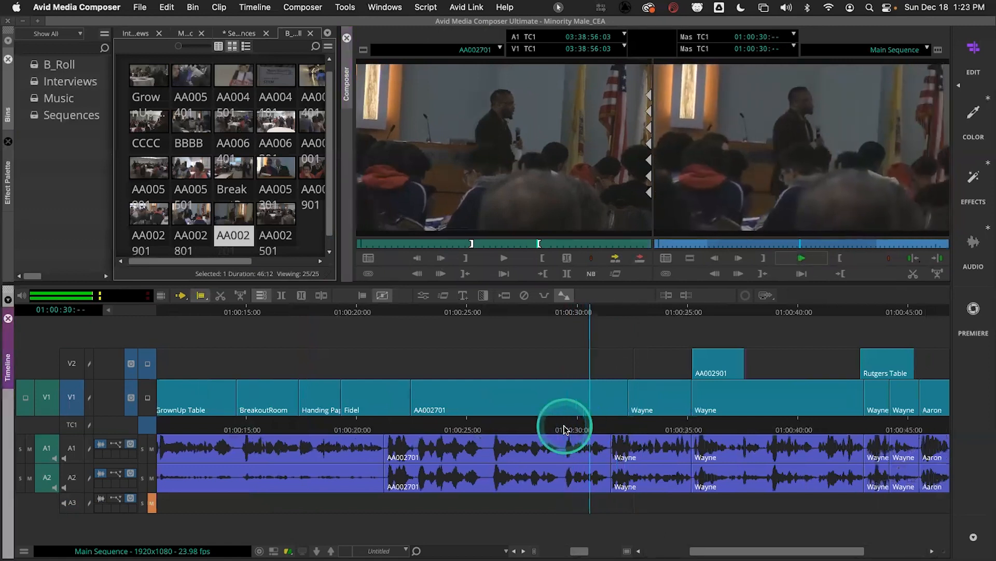
{"action": "key", "text": "space"}
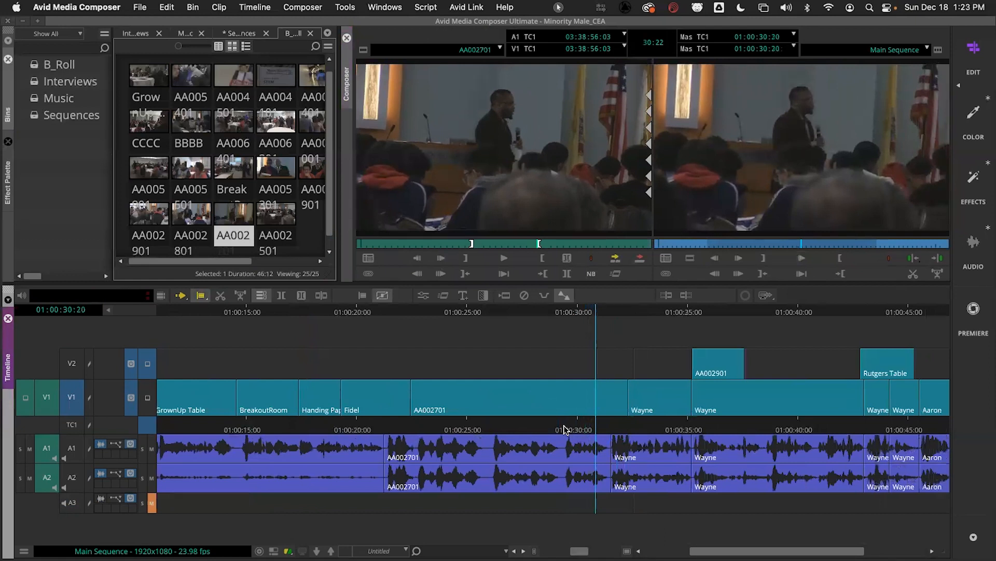
{"action": "left_click", "coordinate": [564, 428]}
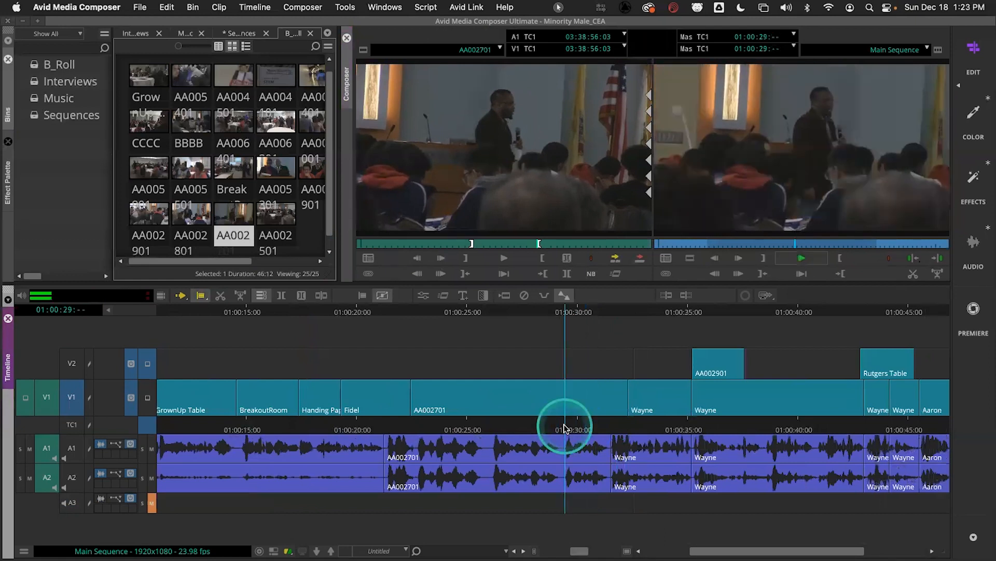
{"action": "key", "text": "space"}
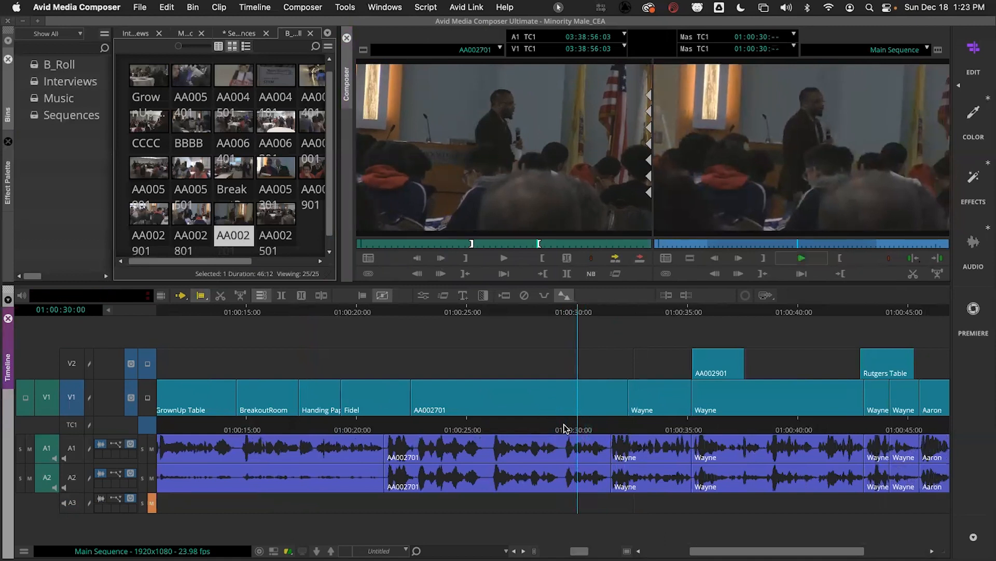
{"action": "left_click", "coordinate": [564, 429]}
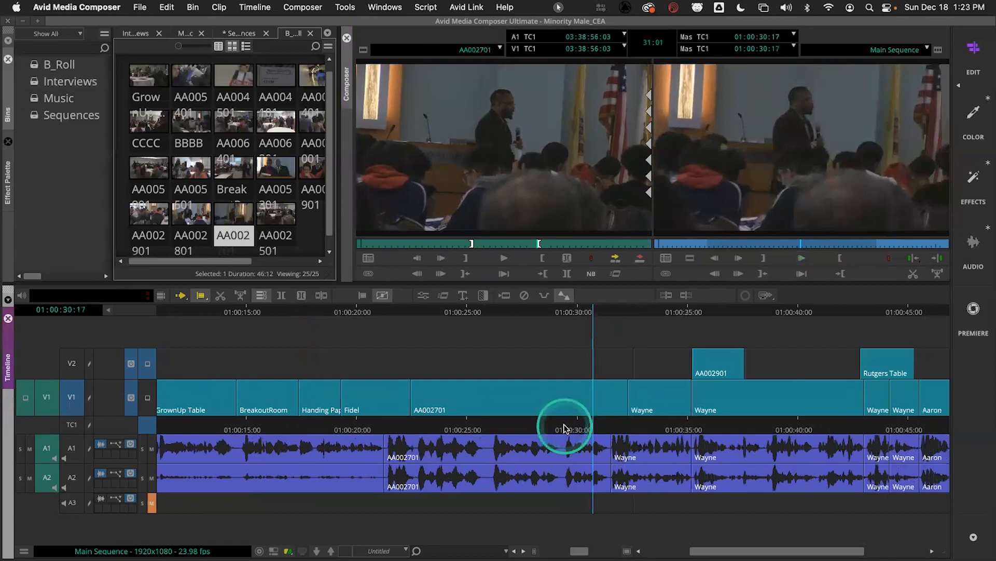
{"action": "key", "text": "space"}
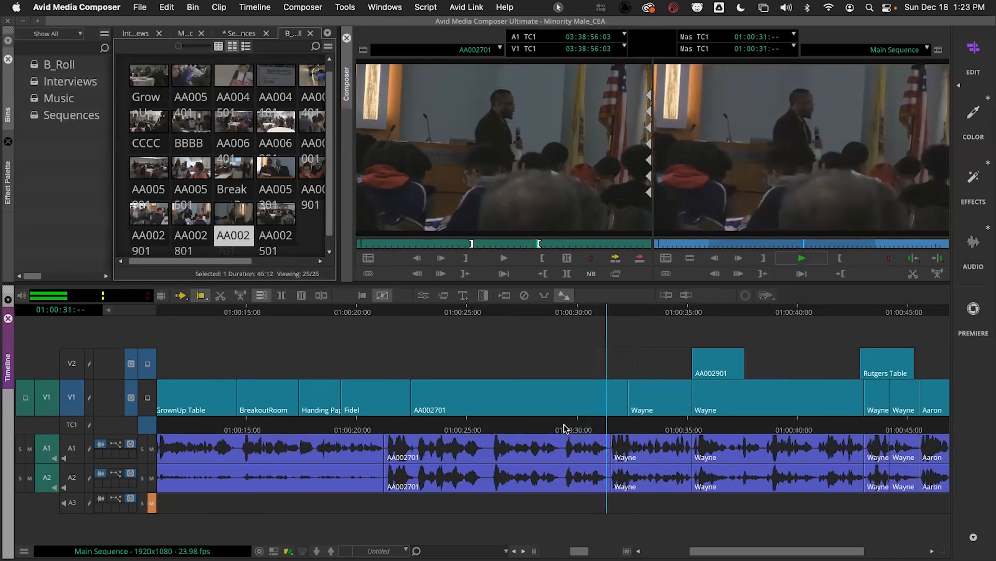
{"action": "key", "text": "space"}
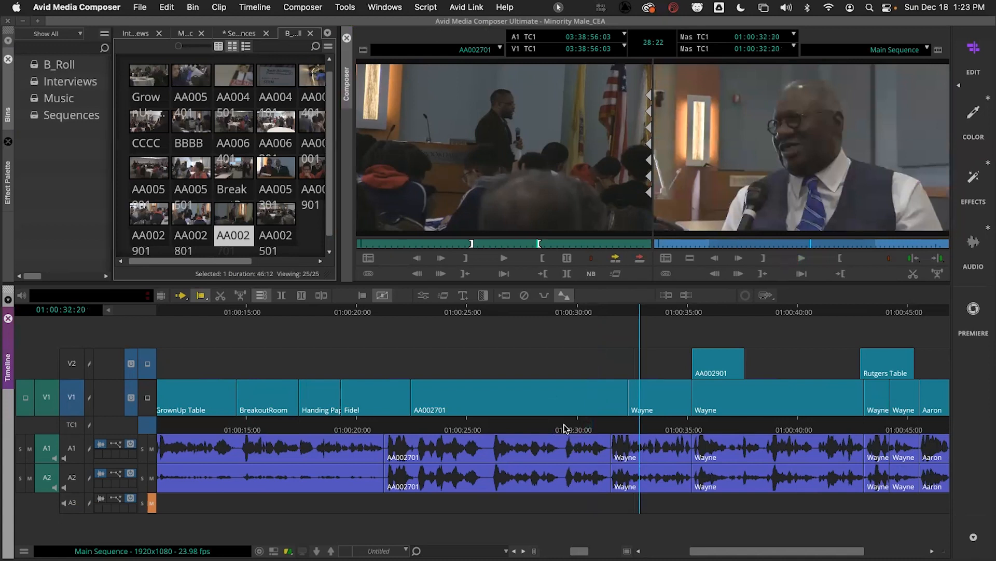
{"action": "left_click", "coordinate": [577, 429]}
Show the whole sequence in the timeline and switch the smart trim tool from Ripple Trim to Overwrite Trim
{"action": "left_click", "coordinate": [582, 549]}
{"action": "left_click_drag", "start_coordinate": [581, 550], "coordinate": [551, 549]}
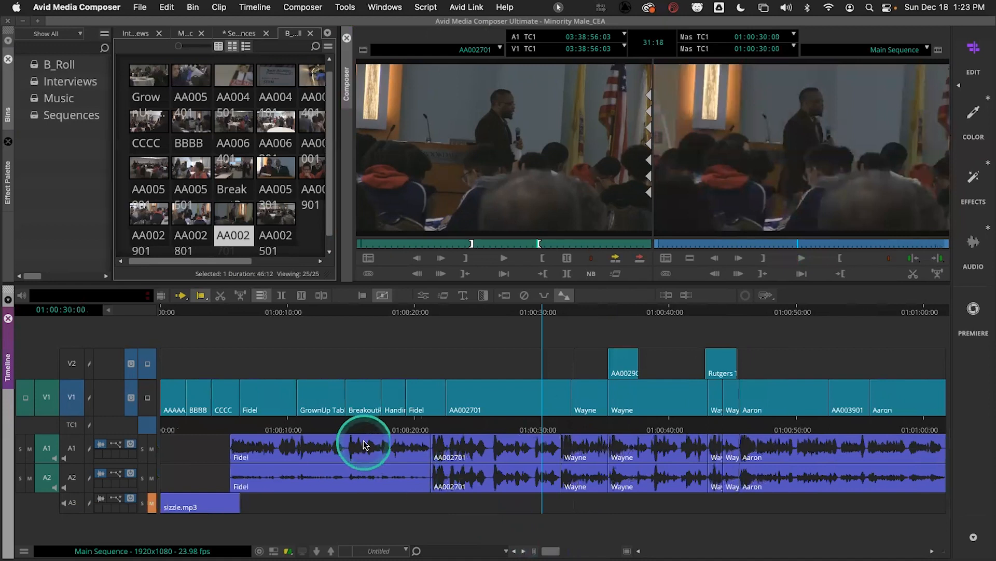
{"action": "left_click", "coordinate": [203, 300]}
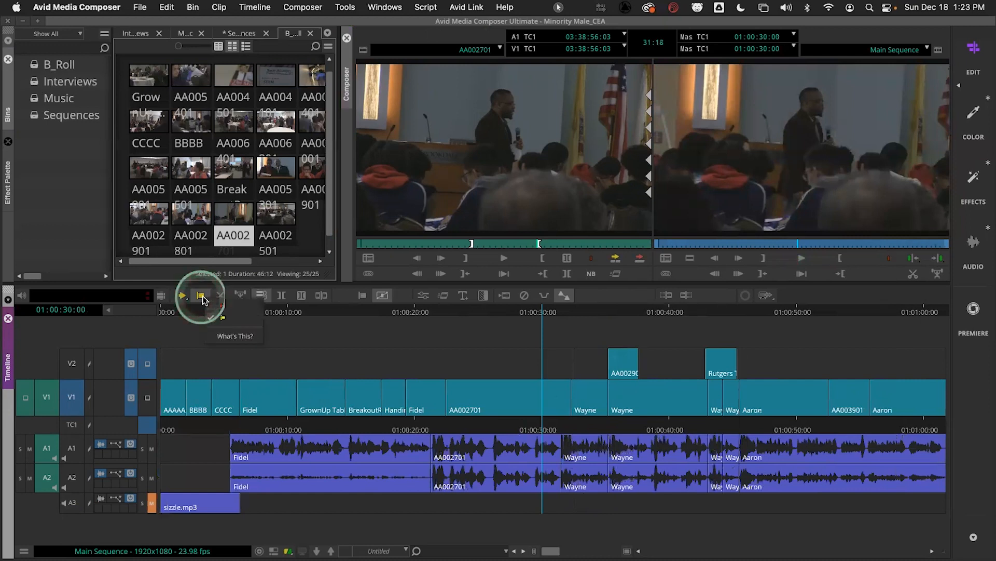
{"action": "left_click", "coordinate": [210, 306]}
{"action": "left_click", "coordinate": [212, 318]}
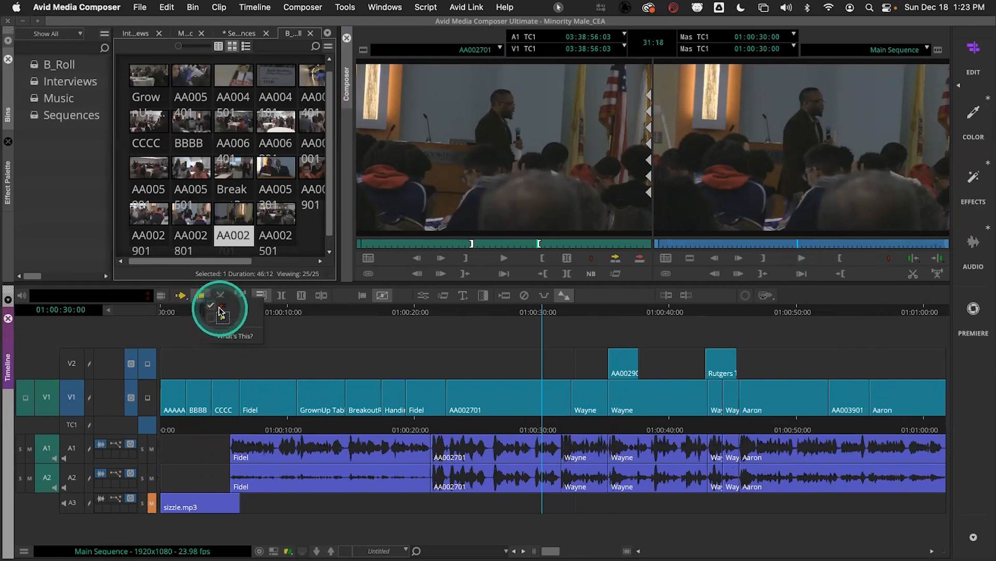
{"action": "left_click", "coordinate": [221, 307]}
{"action": "left_click", "coordinate": [195, 311]}
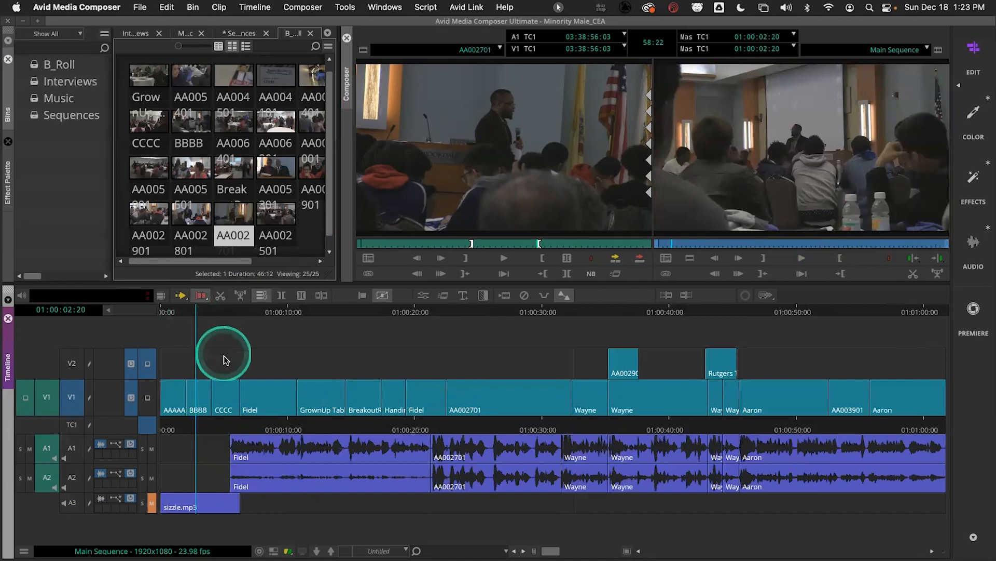
Undo the V1 rolls at the end of AA002701 and at the end of CCCC
{"action": "left_click", "coordinate": [265, 426]}
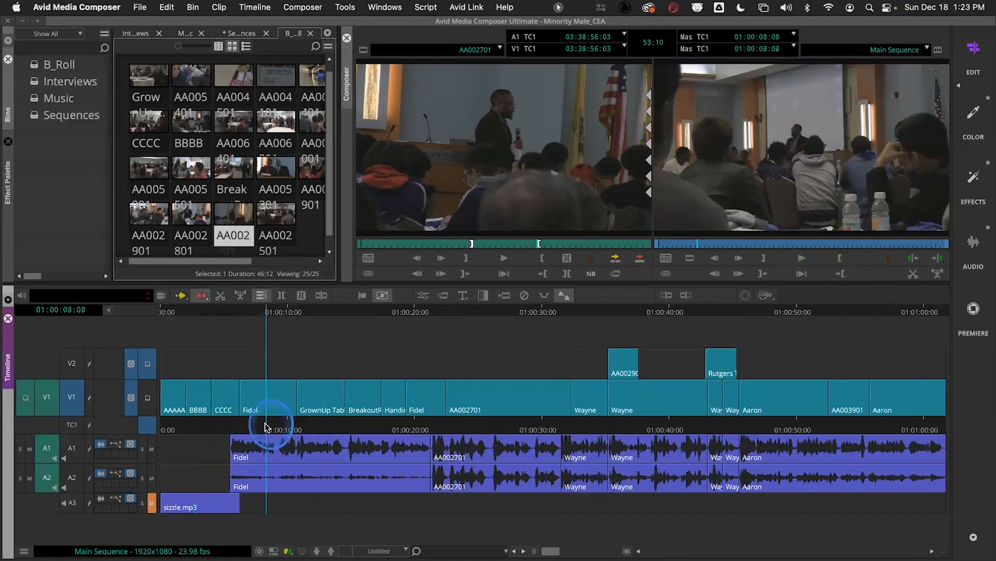
{"action": "key", "text": "super+z"}
{"action": "key", "text": "super+z"}
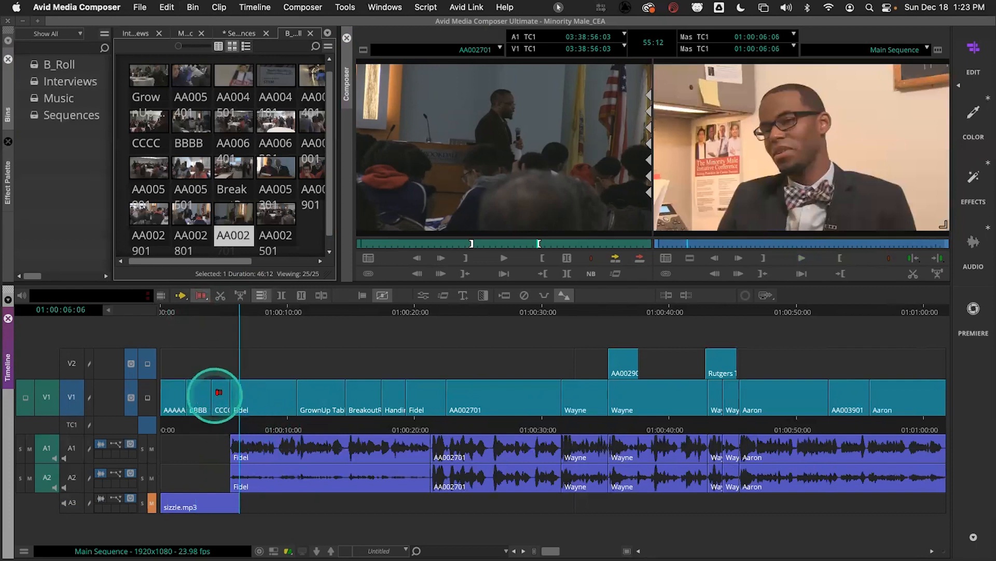
Try overwrite trimming the end of CCCC 16 frames later over the first interview's picture, play it back and undo it
{"action": "left_click", "coordinate": [225, 392]}
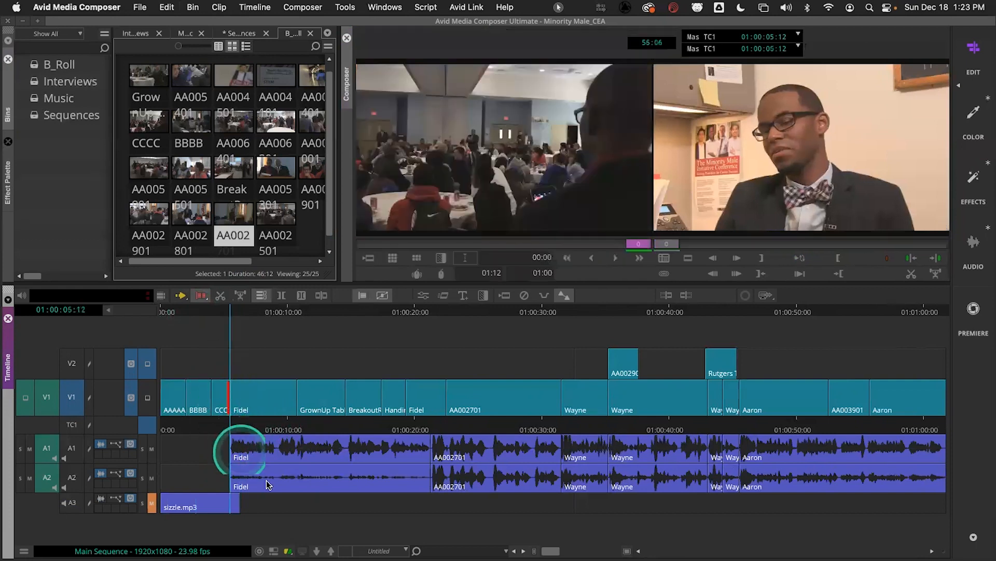
{"action": "left_click_drag", "start_coordinate": [551, 551], "coordinate": [593, 550]}
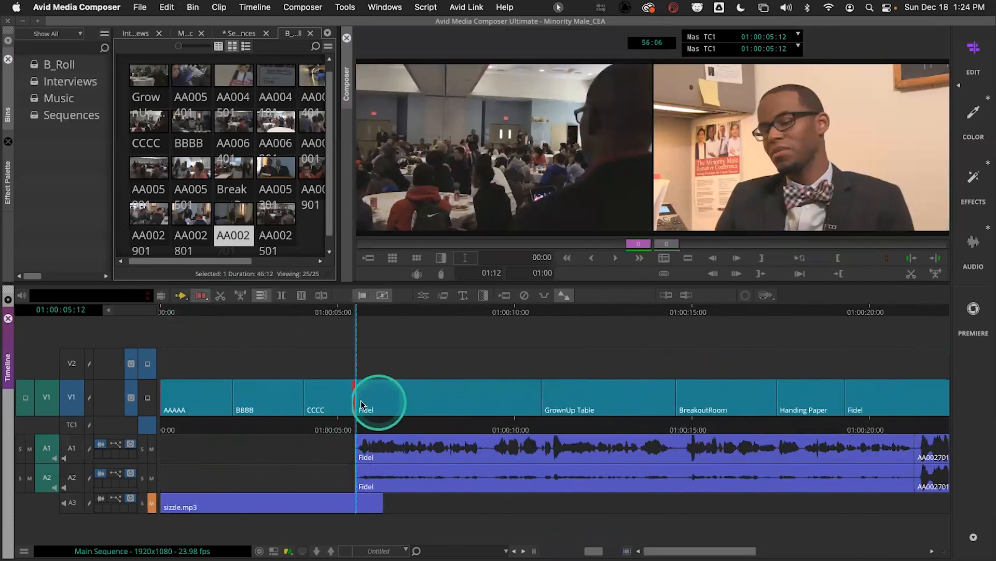
{"action": "left_click_drag", "start_coordinate": [353, 397], "coordinate": [379, 405]}
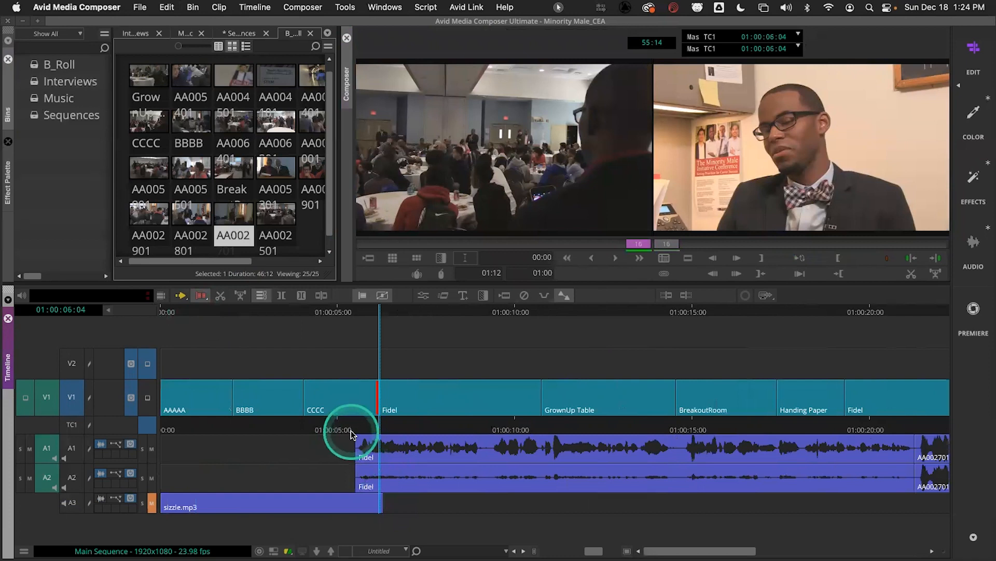
{"action": "left_click_drag", "start_coordinate": [344, 430], "coordinate": [326, 431]}
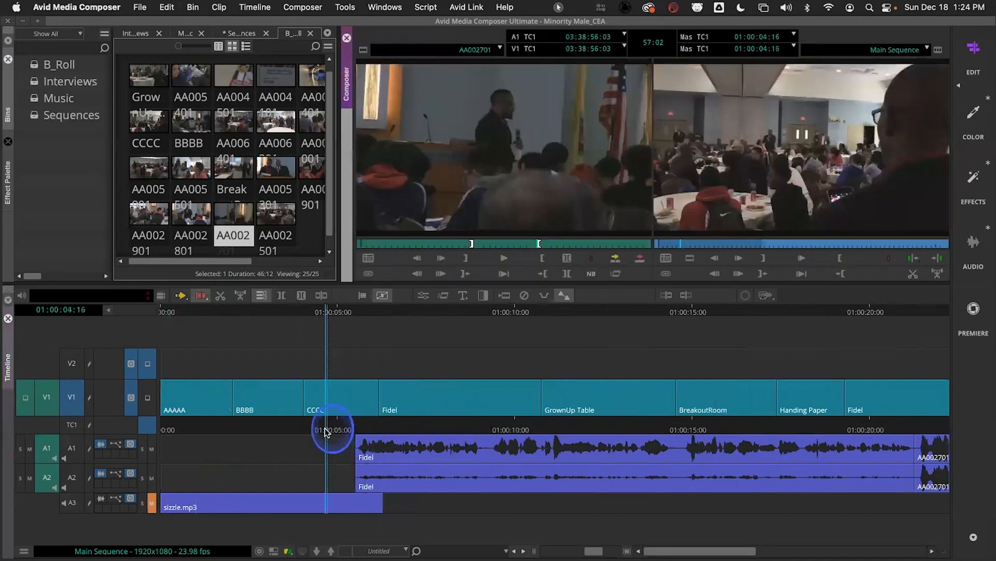
{"action": "key", "text": "space"}
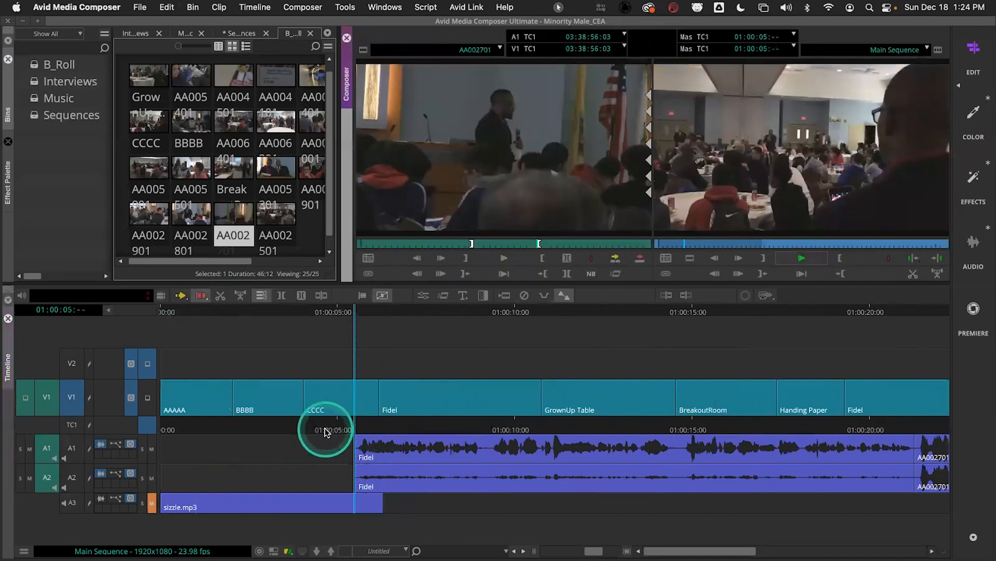
{"action": "left_click", "coordinate": [328, 431]}
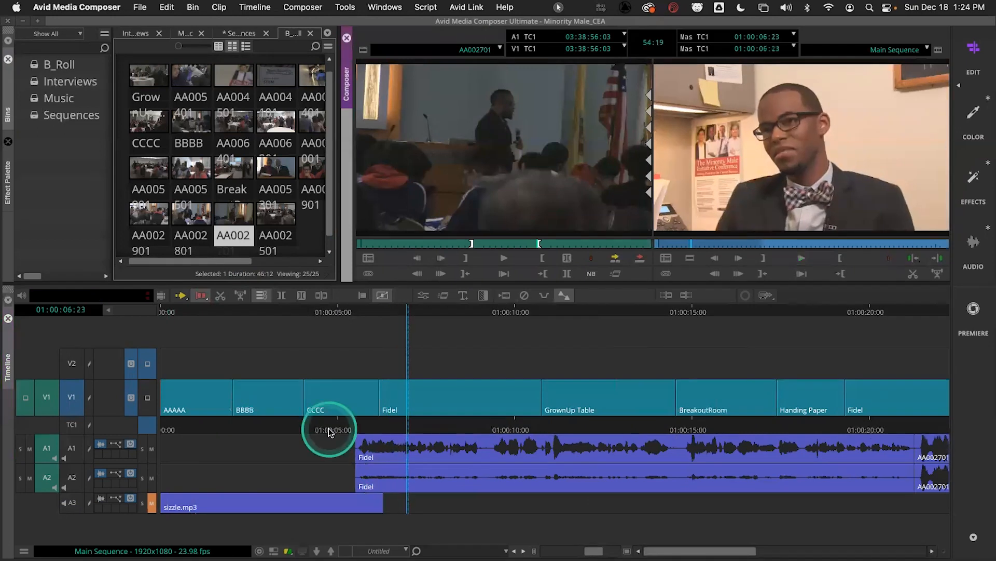
{"action": "key", "text": "super+z"}
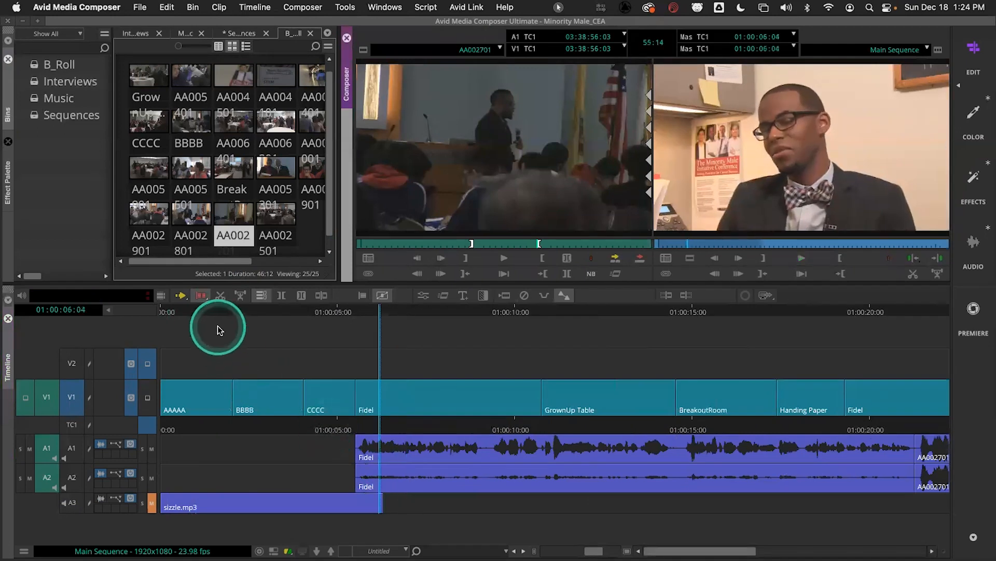
With Ripple Trim active, try rolling only the V1 cut between CCCC and the first interview 15 frames later, then undo it
{"action": "right_click", "coordinate": [202, 295]}
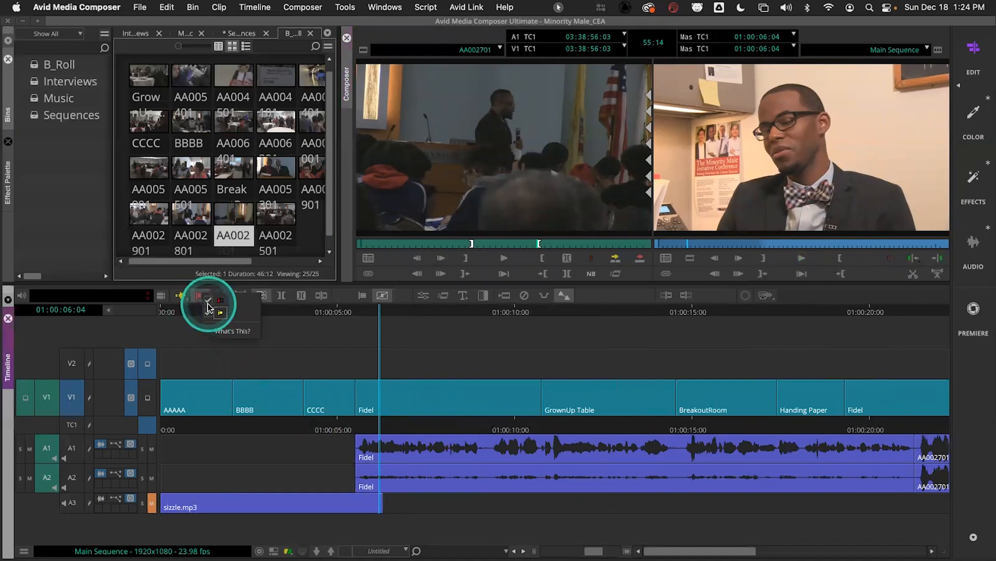
{"action": "left_click", "coordinate": [208, 301]}
{"action": "left_click", "coordinate": [351, 432]}
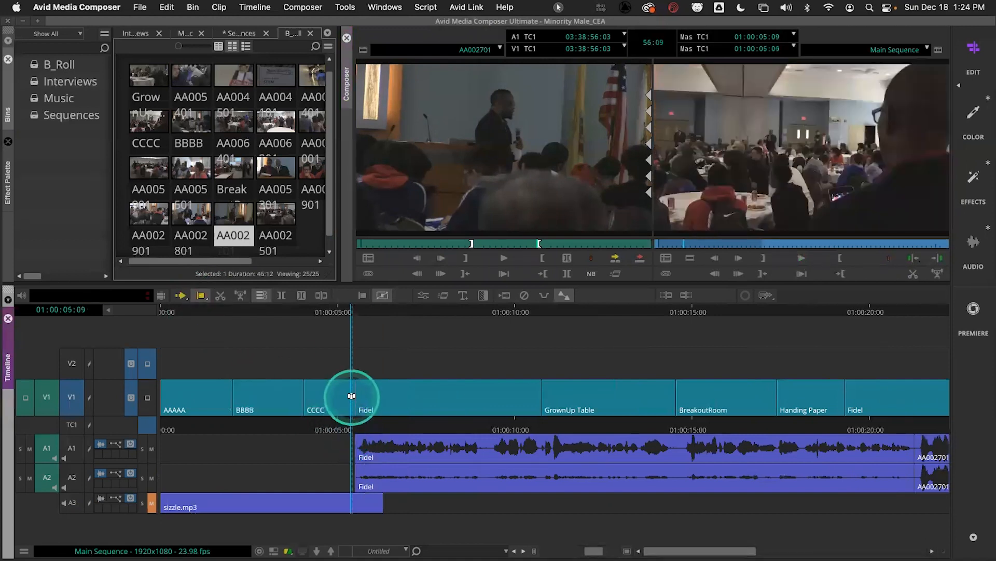
{"action": "left_click", "coordinate": [357, 396]}
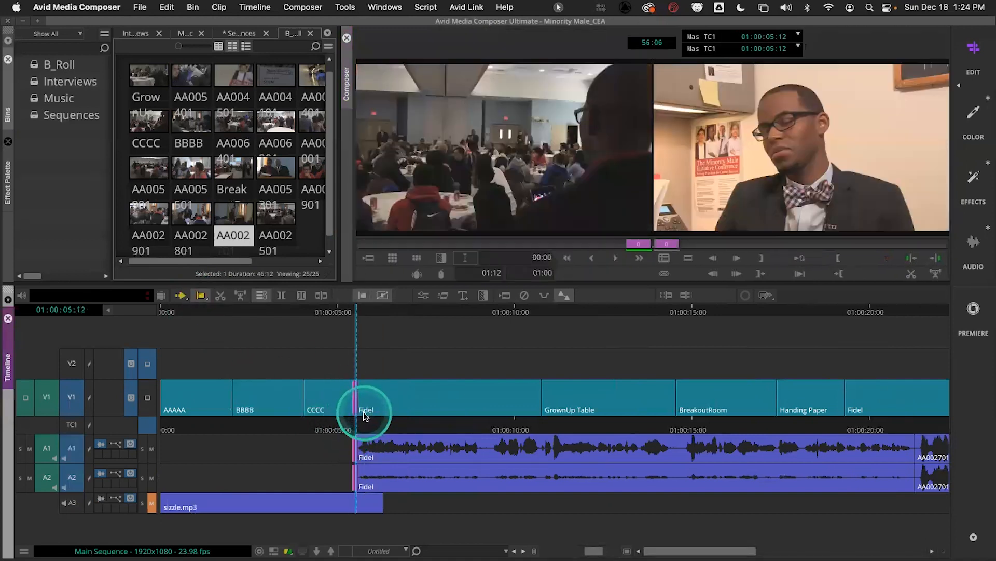
{"action": "left_click", "coordinate": [370, 429]}
{"action": "left_click", "coordinate": [356, 396]}
{"action": "left_click_drag", "start_coordinate": [356, 396], "coordinate": [378, 440]}
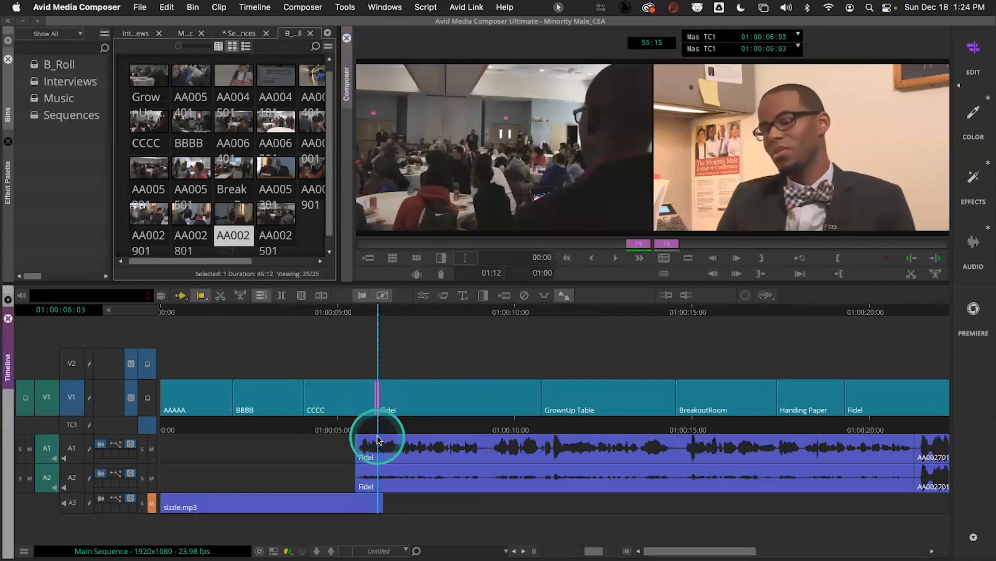
{"action": "key", "text": "super+z"}
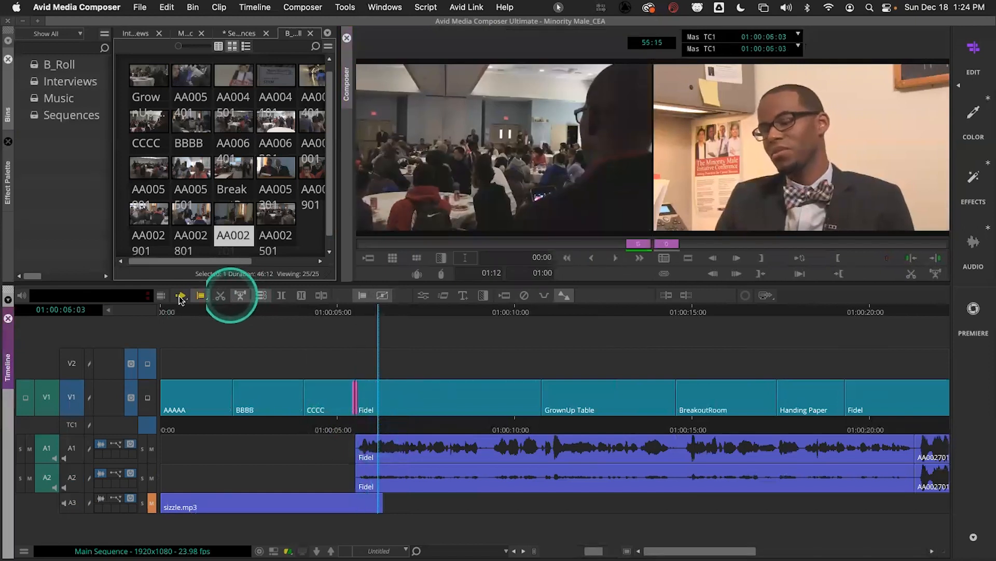
Enable Overwrite Trim and extend the end of CCCC on V1 by 18 frames, to the end of sizzle.mp3
{"action": "right_click", "coordinate": [202, 294]}
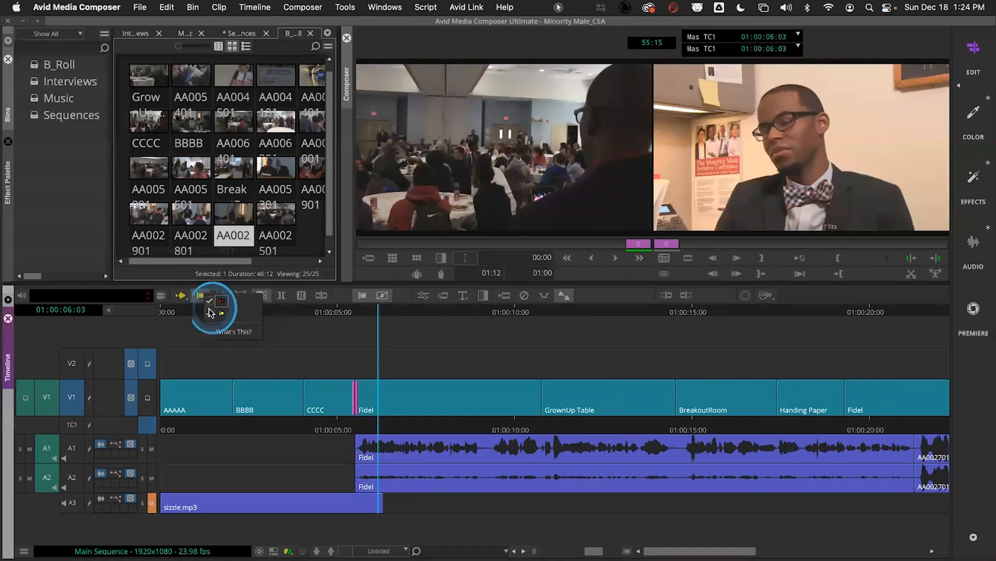
{"action": "left_click", "coordinate": [349, 426]}
{"action": "left_click_drag", "start_coordinate": [352, 397], "coordinate": [373, 395]}
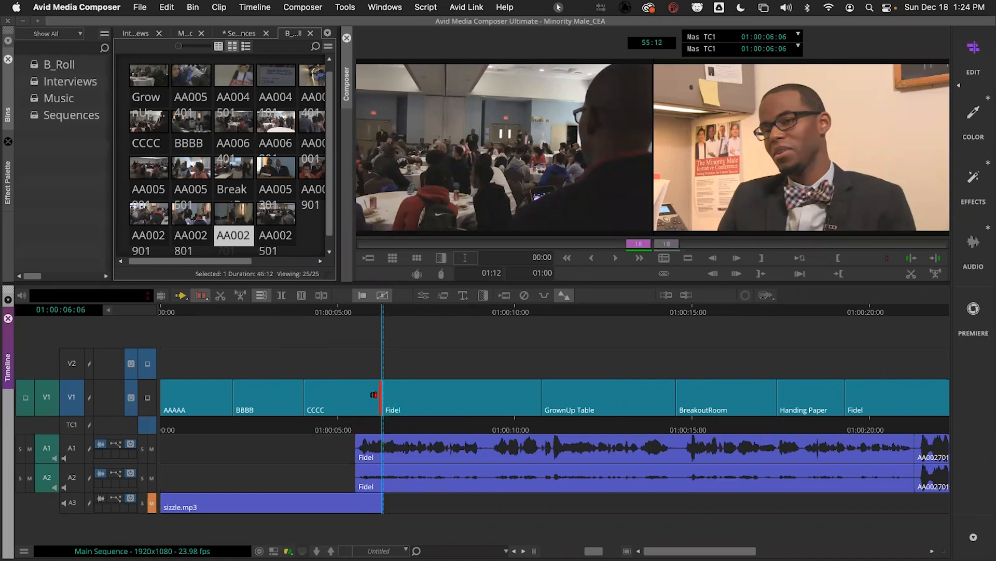
Try overwrite trimming the end of CCCC 9 frames earlier on V1, then undo it together with the previous 18-frame extension
{"action": "left_click_drag", "start_coordinate": [356, 426], "coordinate": [343, 427]}
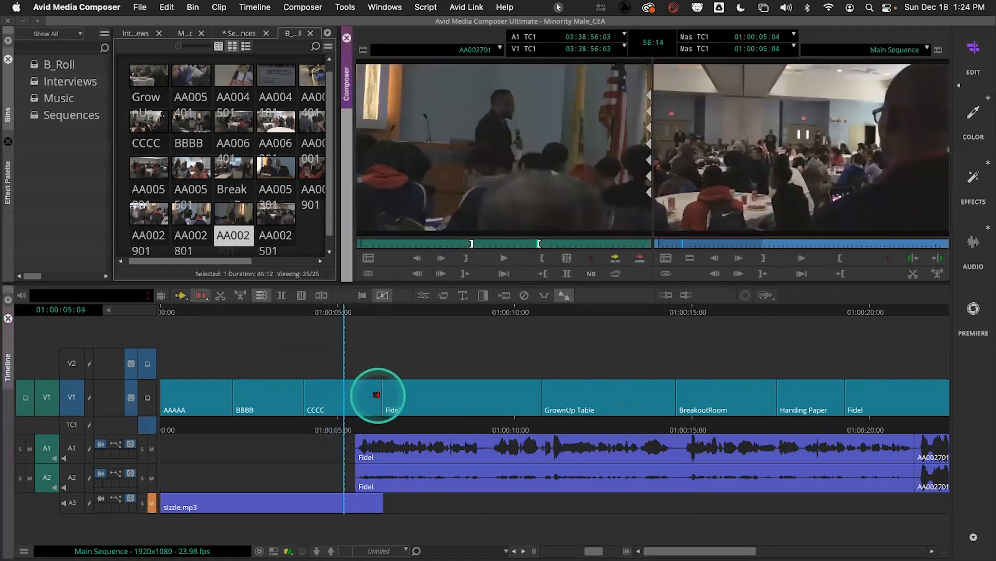
{"action": "left_click", "coordinate": [384, 407]}
{"action": "left_click", "coordinate": [390, 421]}
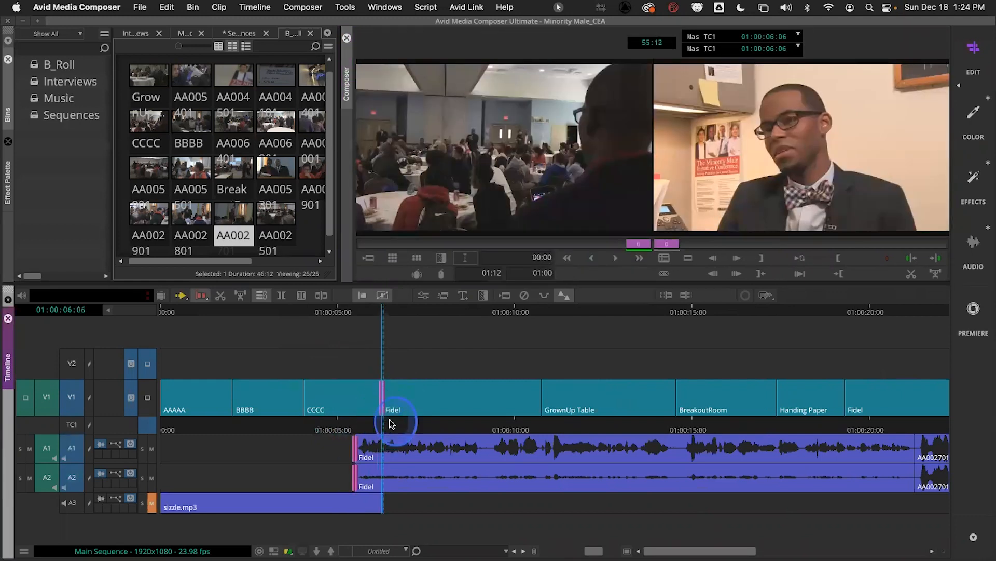
{"action": "left_click_drag", "start_coordinate": [380, 404], "coordinate": [364, 405]}
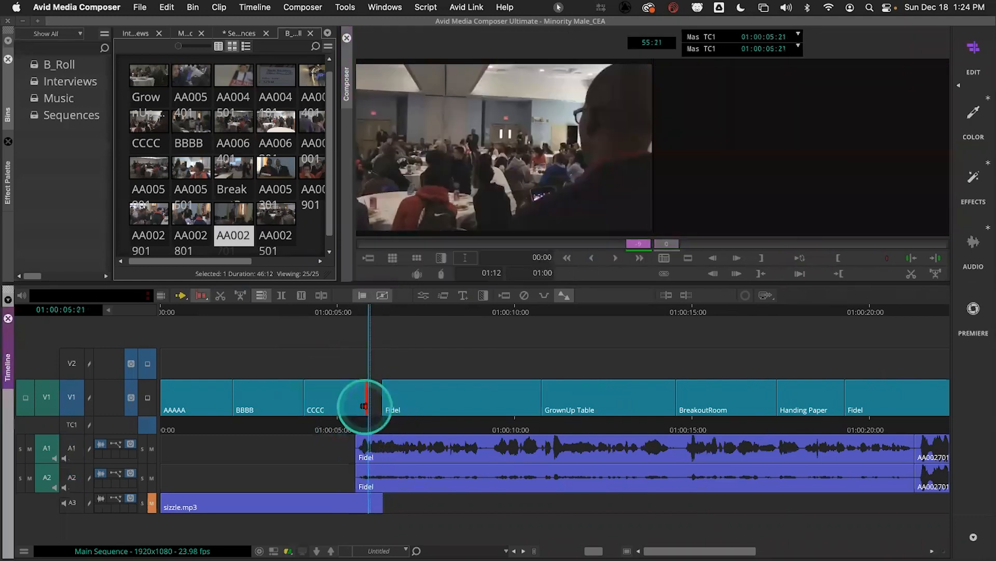
{"action": "key", "text": "super+z"}
{"action": "key", "text": "super+z"}
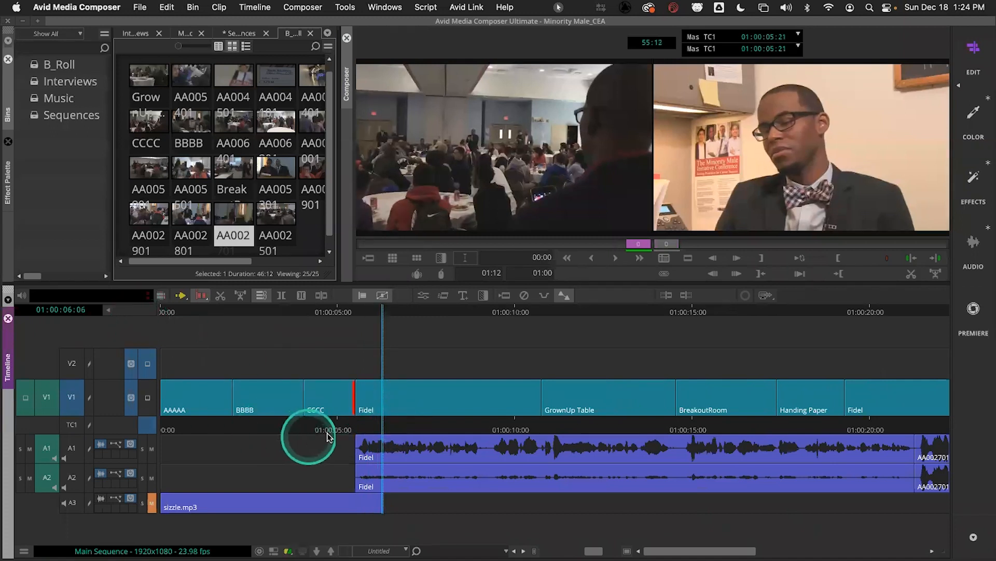
Try overwrite trimming the end of CCCC 17 frames earlier on V1, check the gap and undo the trim
{"action": "left_click_drag", "start_coordinate": [350, 396], "coordinate": [330, 396]}
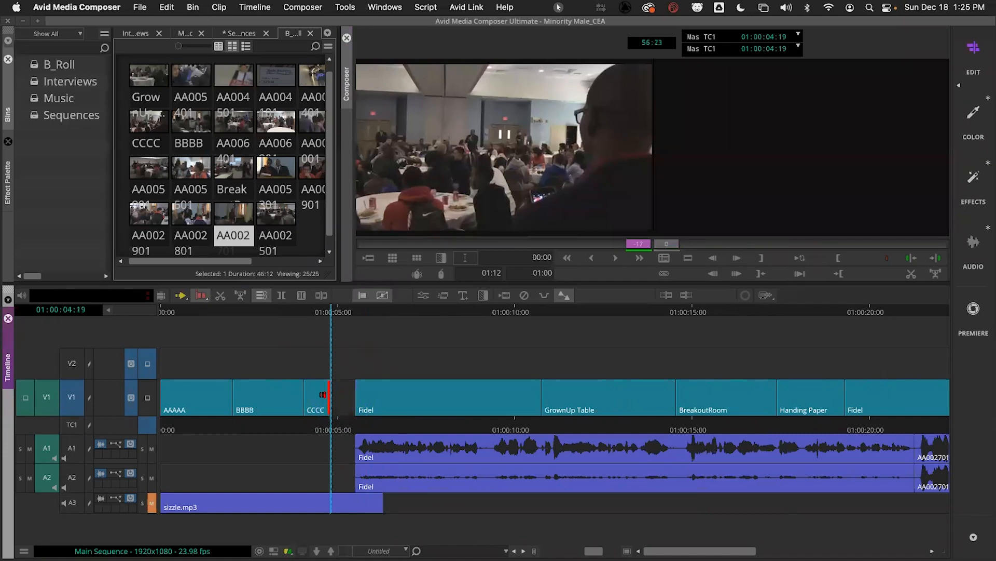
{"action": "left_click_drag", "start_coordinate": [329, 432], "coordinate": [318, 429]}
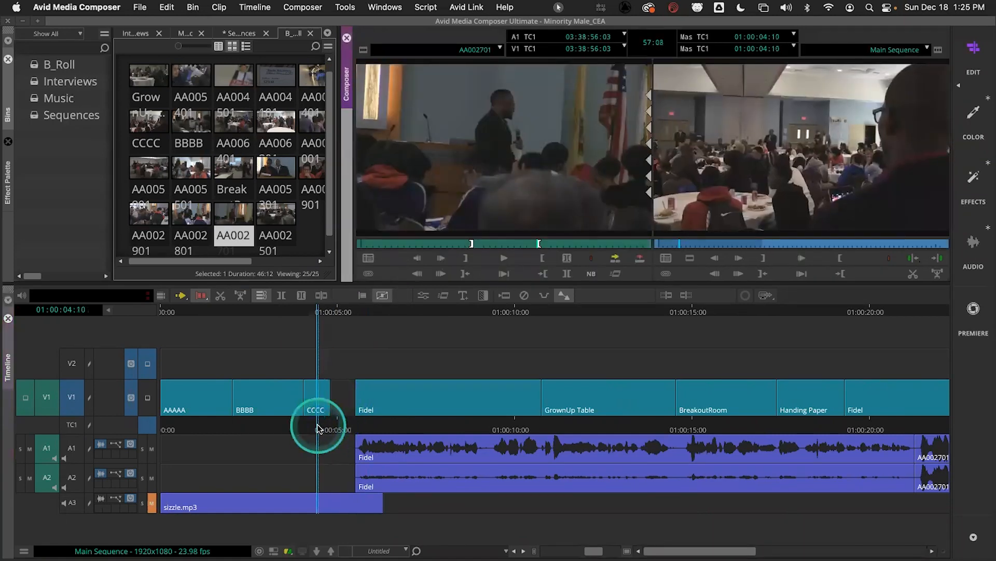
{"action": "key", "text": "super+z"}
Try overwrite trimming the start of AA002701 10 frames later on V1, A1 and A2, then undo it
{"action": "left_click_drag", "start_coordinate": [653, 550], "coordinate": [726, 550]}
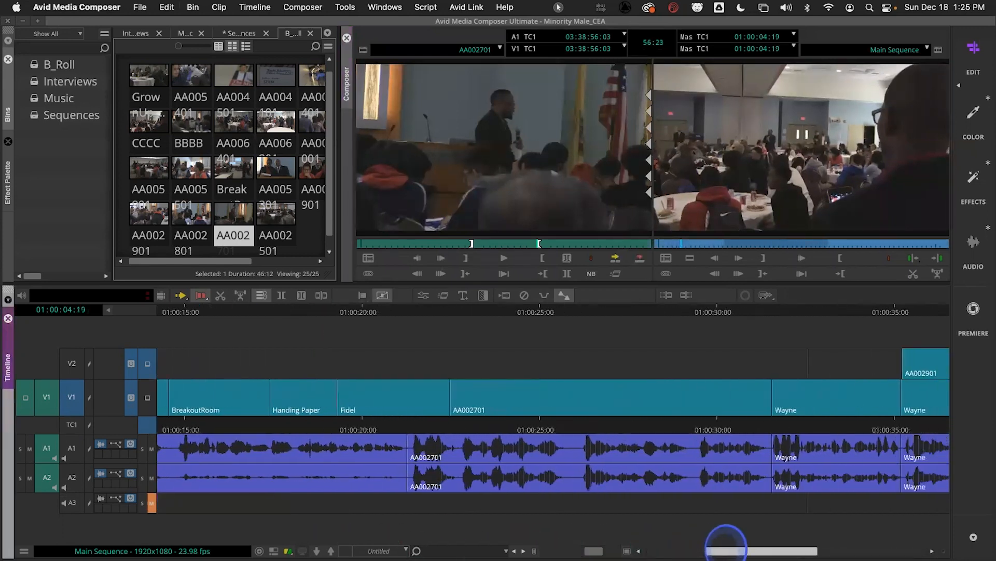
{"action": "left_click", "coordinate": [452, 395]}
{"action": "left_click_drag", "start_coordinate": [452, 395], "coordinate": [467, 396]}
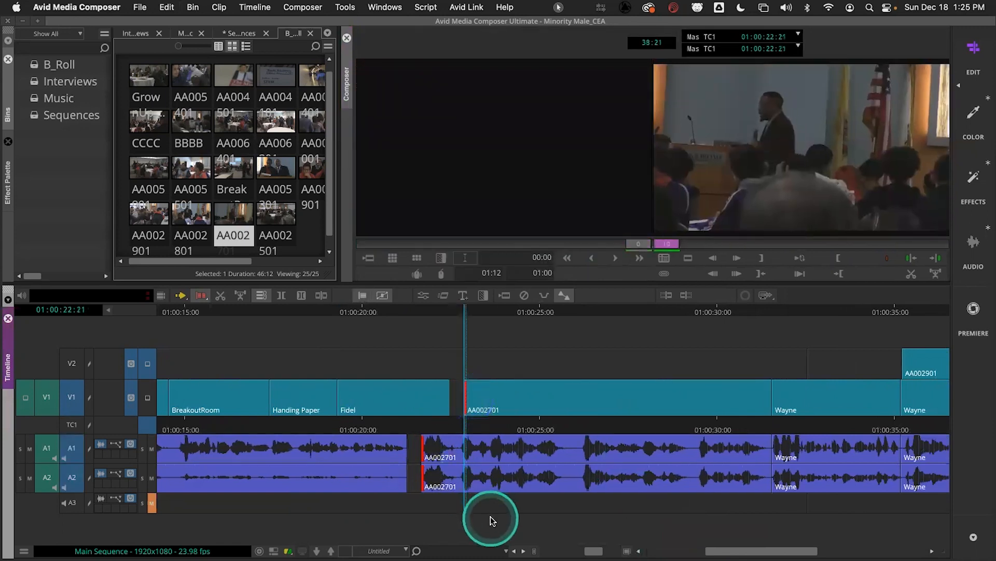
{"action": "key", "text": "super+z"}
Try overwrite trimming the end of the interview clip following AA002701 earlier on V1, A1 and A2, play the gap and undo the trim
{"action": "left_click_drag", "start_coordinate": [468, 424], "coordinate": [390, 418]}
{"action": "left_click_drag", "start_coordinate": [593, 550], "coordinate": [549, 543]}
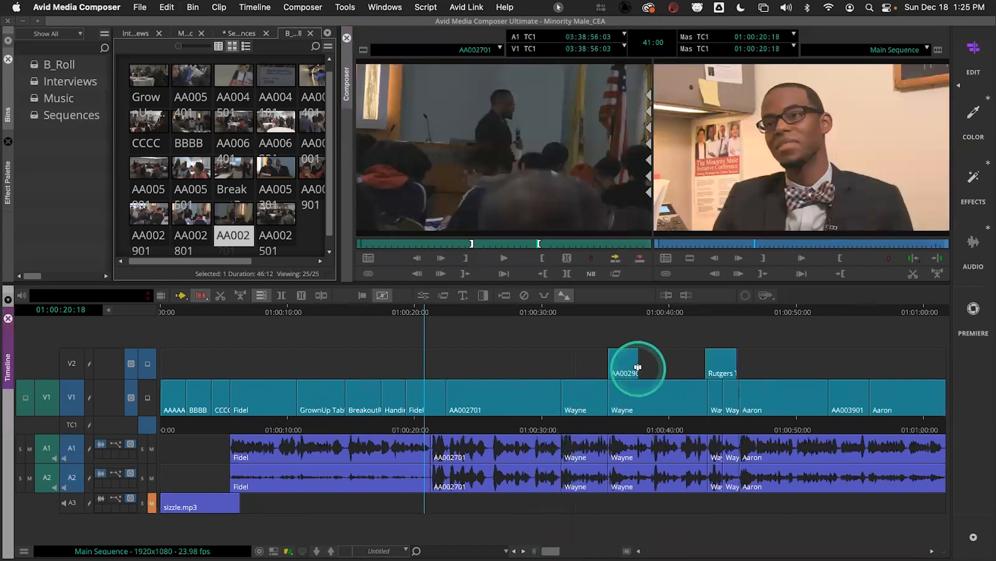
{"action": "left_click_drag", "start_coordinate": [602, 393], "coordinate": [579, 429]}
{"action": "key", "text": "space"}
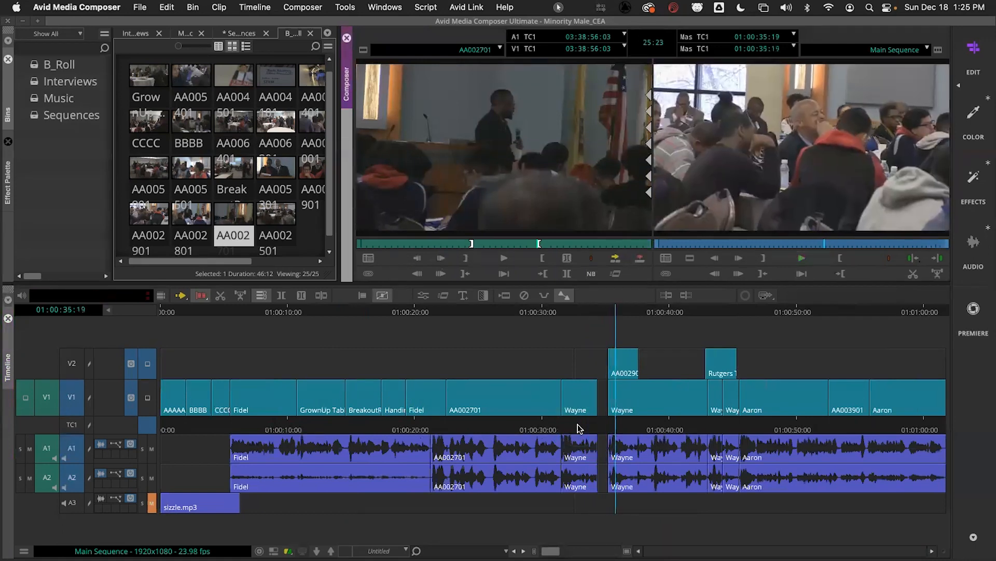
{"action": "key", "text": "super+z"}
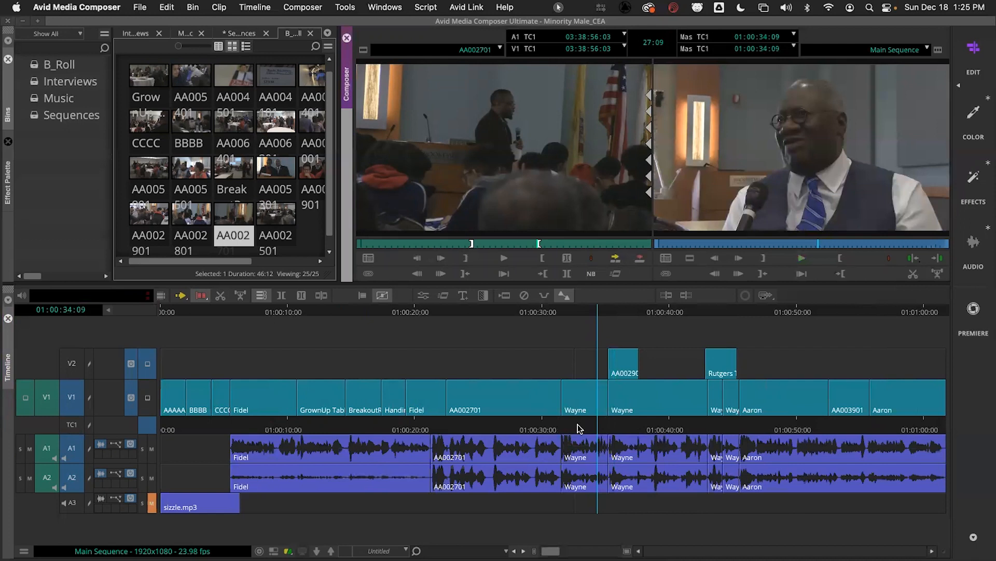
Narrow the track controls, try overwrite trimming the end of AA003901 earlier on V1, play through the gap and undo the trim
{"action": "left_click", "coordinate": [114, 303]}
{"action": "left_click", "coordinate": [199, 296]}
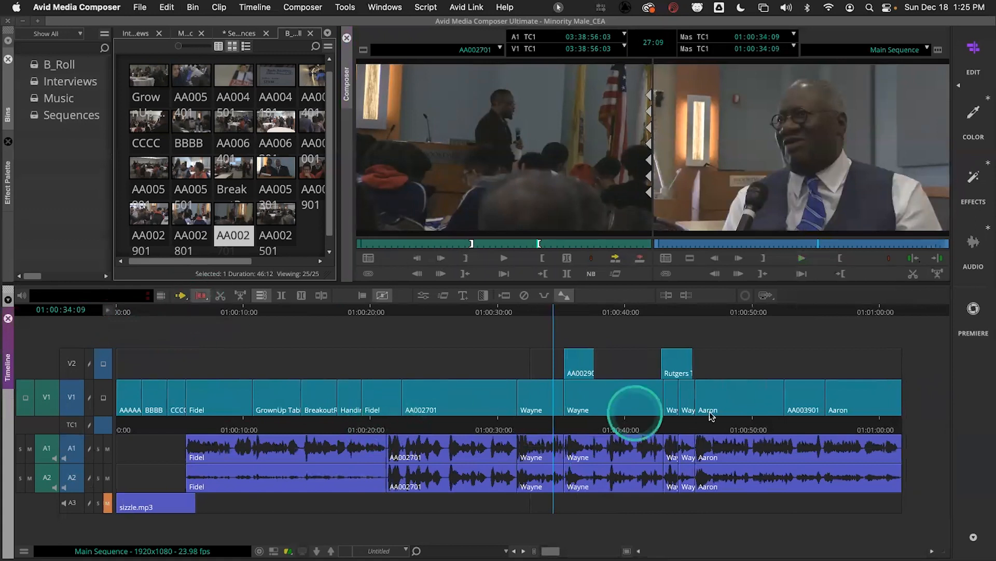
{"action": "left_click", "coordinate": [816, 397]}
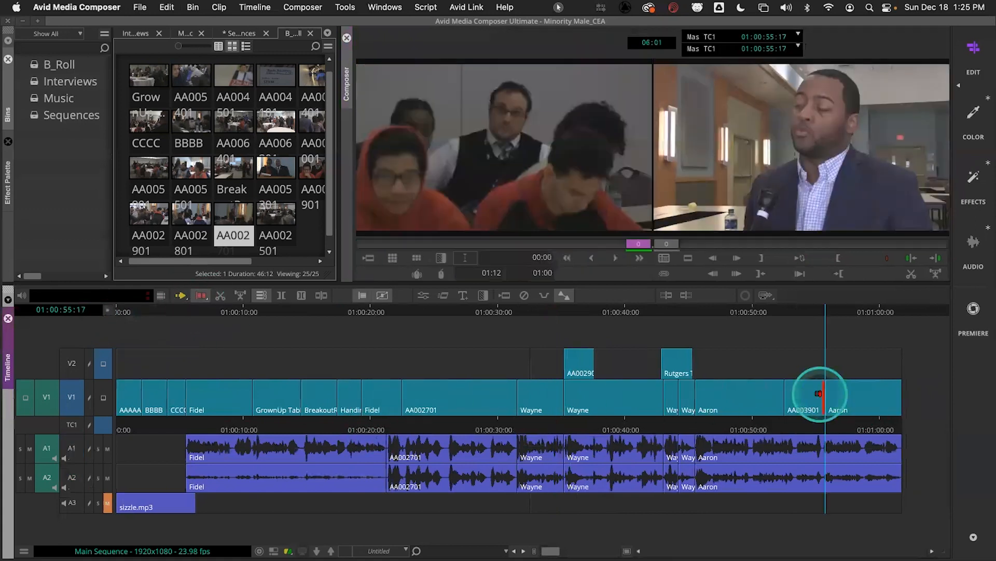
{"action": "left_click", "coordinate": [779, 427]}
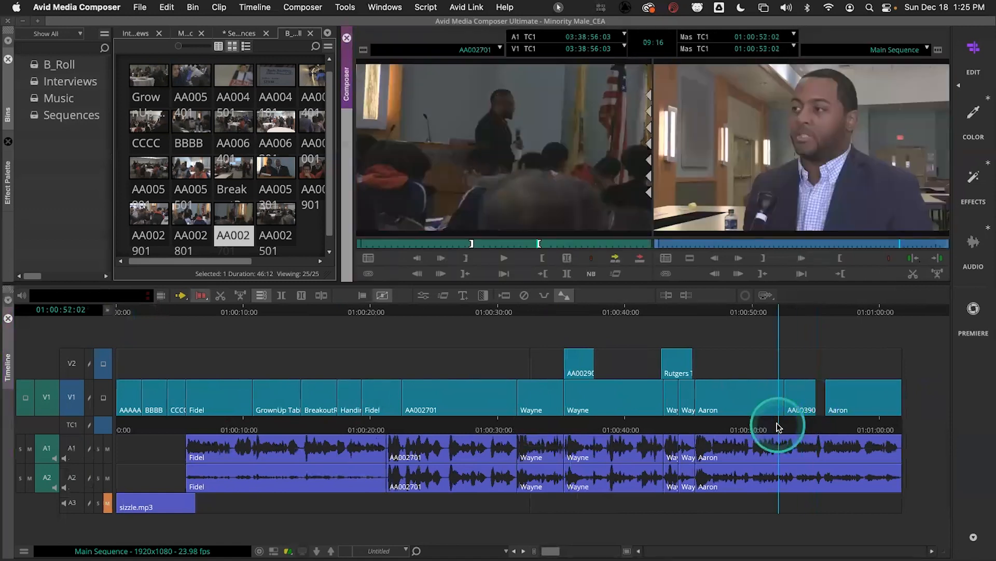
{"action": "key", "text": "space"}
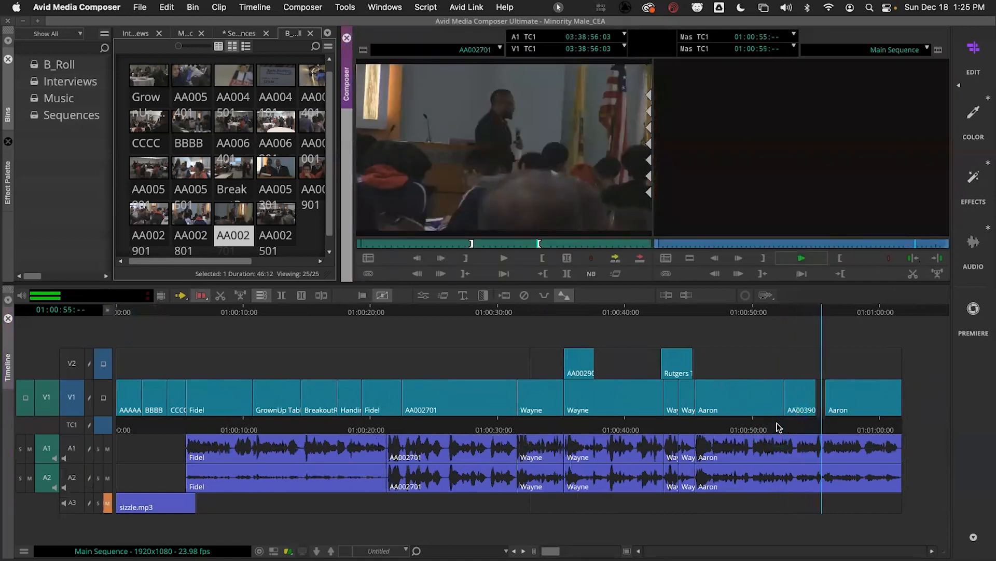
{"action": "key", "text": "super+z"}
Turn off Overwrite Trim so that Ripple Trim is the only trim type enabled
{"action": "left_click", "coordinate": [462, 414]}
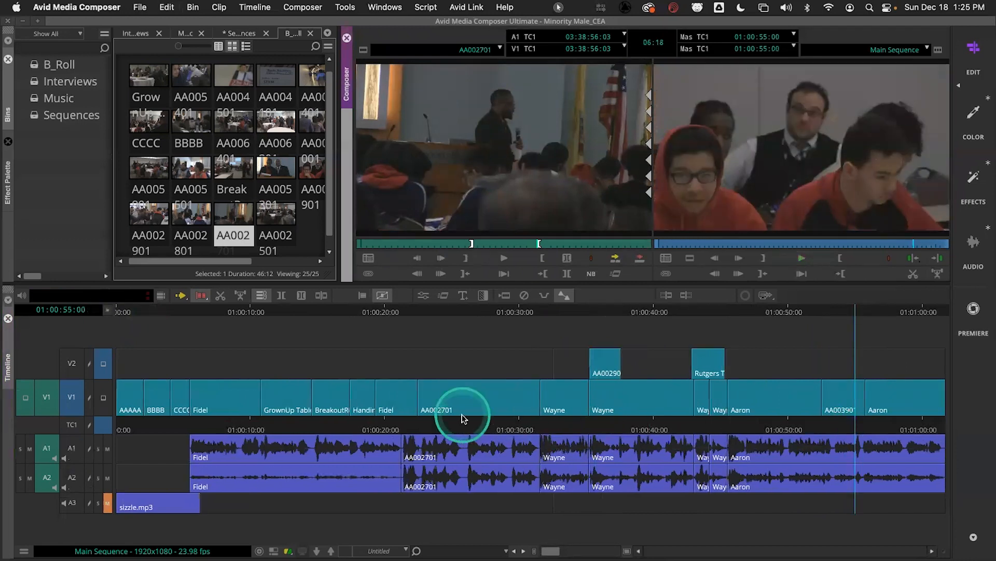
{"action": "right_click", "coordinate": [199, 300]}
{"action": "left_click", "coordinate": [212, 318]}
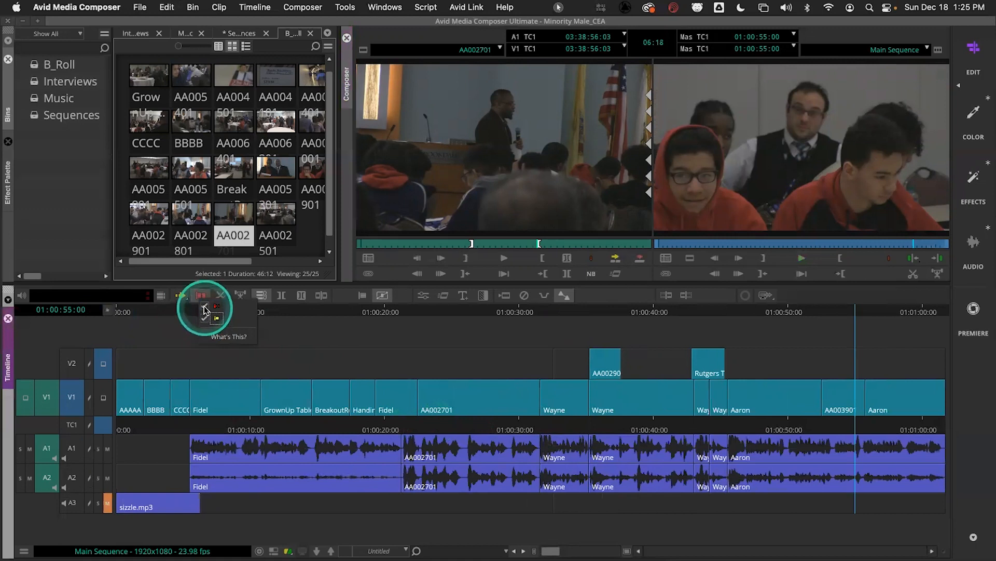
{"action": "left_click", "coordinate": [397, 399]}
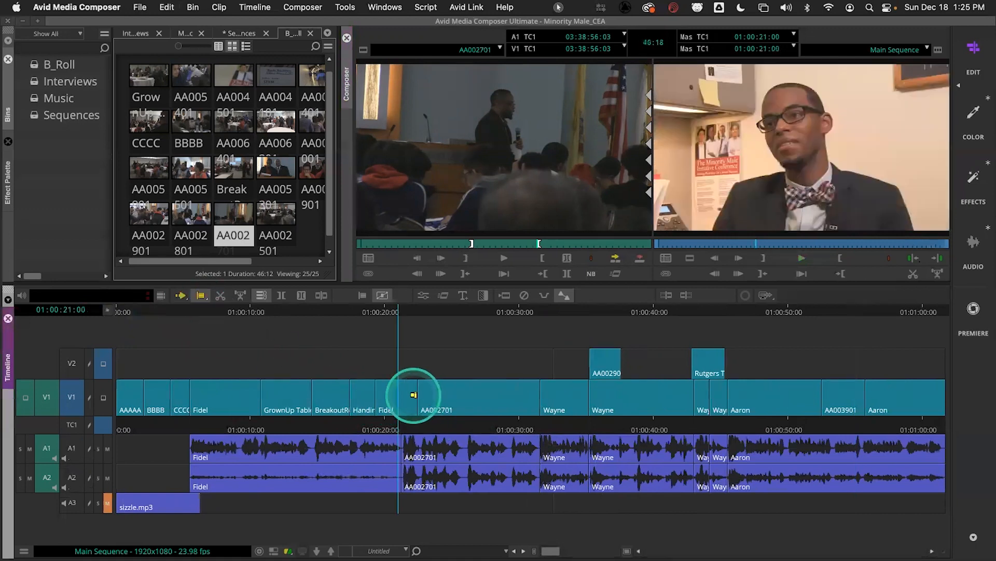
Try selecting the cut at the end of AA002701 for a roll on V1, A1 and A2, then on V1 only, clearing each selection
{"action": "mouse_move", "coordinate": [534, 396]}
{"action": "left_mouse_down"}
{"action": "mouse_move", "coordinate": [547, 401]}
{"action": "mouse_move", "coordinate": [537, 393]}
{"action": "left_mouse_up"}
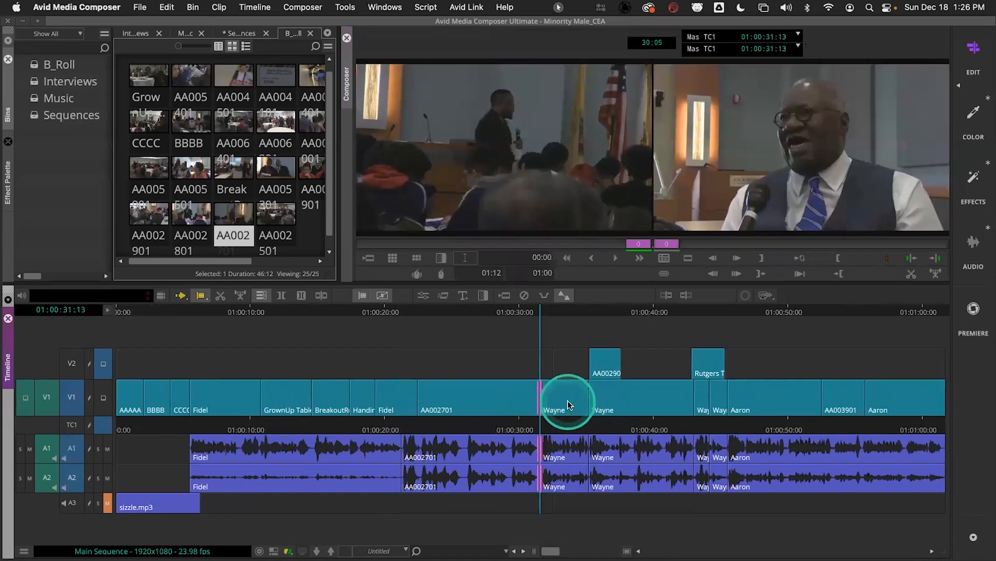
{"action": "left_click", "coordinate": [558, 414]}
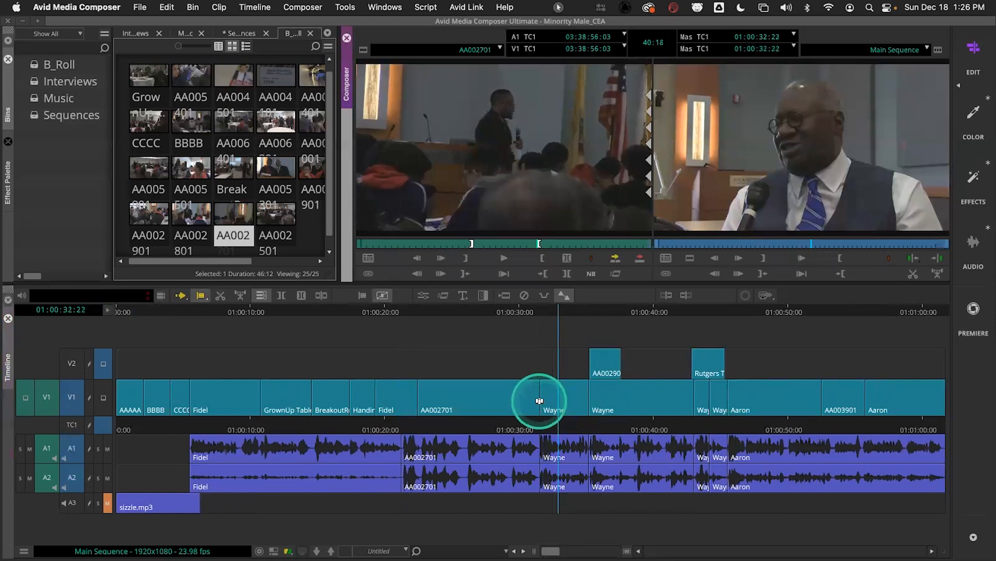
{"action": "left_click", "coordinate": [541, 400]}
{"action": "left_click", "coordinate": [563, 406]}
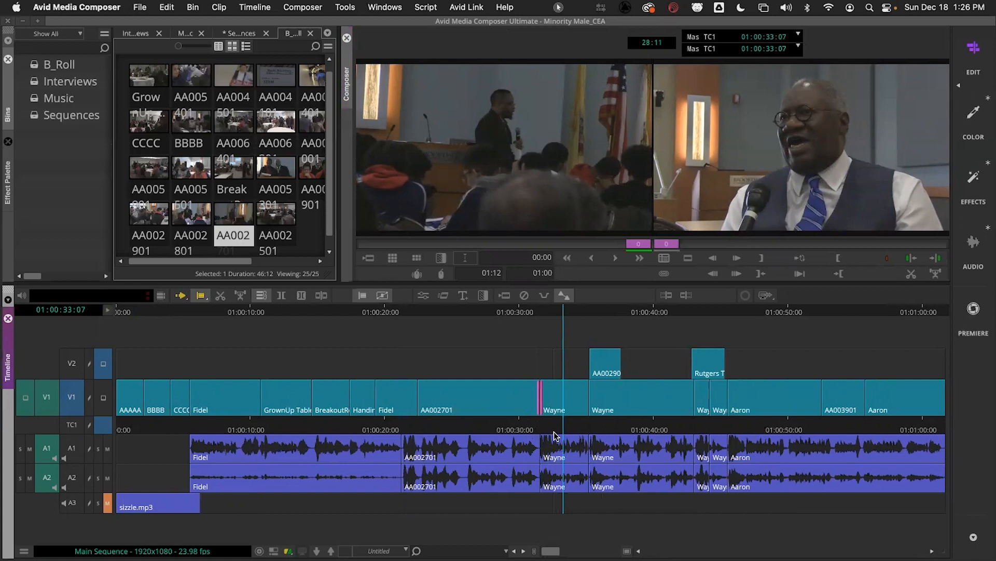
{"action": "left_click_drag", "start_coordinate": [549, 427], "coordinate": [294, 421]}
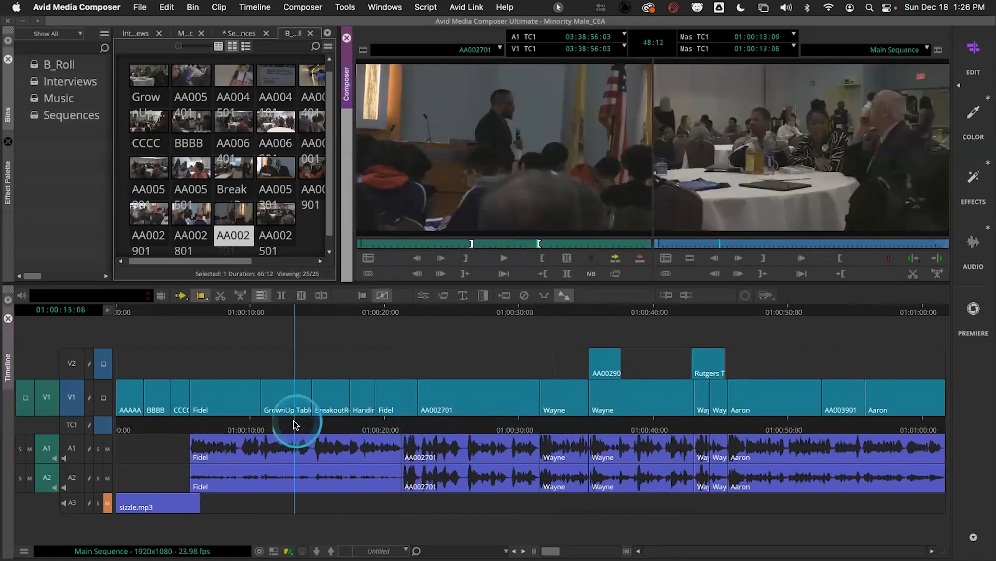
Enable Overwrite Trim alongside Ripple Trim and select the end of AA002701 as a ripple trim, then as an overwrite trim, without trimming
{"action": "right_click", "coordinate": [203, 296]}
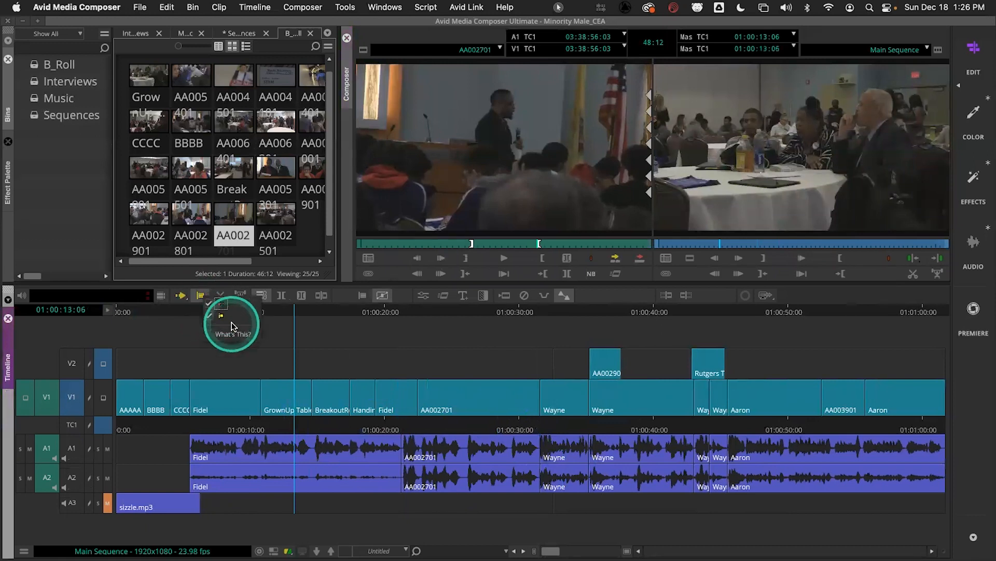
{"action": "left_click", "coordinate": [308, 424]}
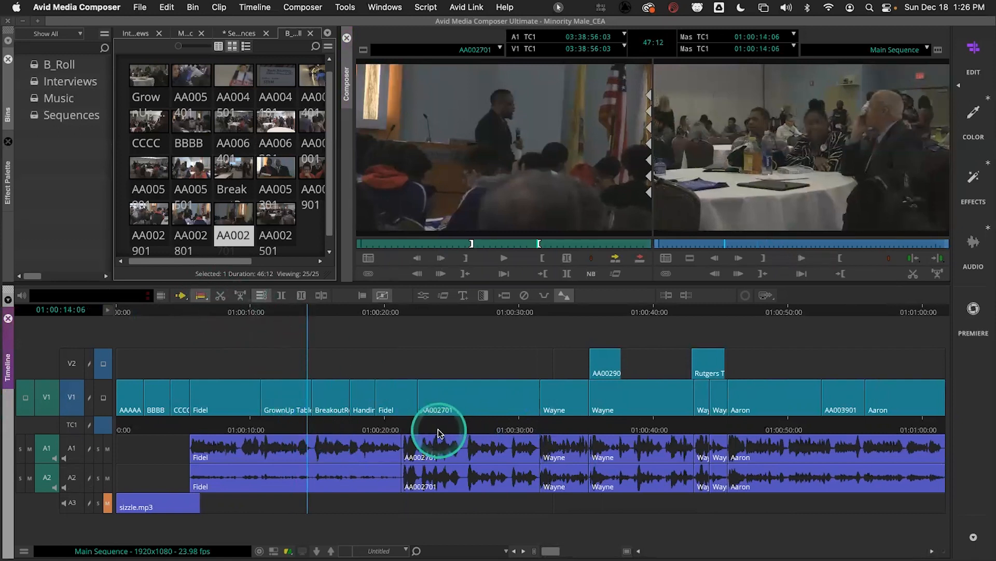
{"action": "left_click", "coordinate": [535, 405]}
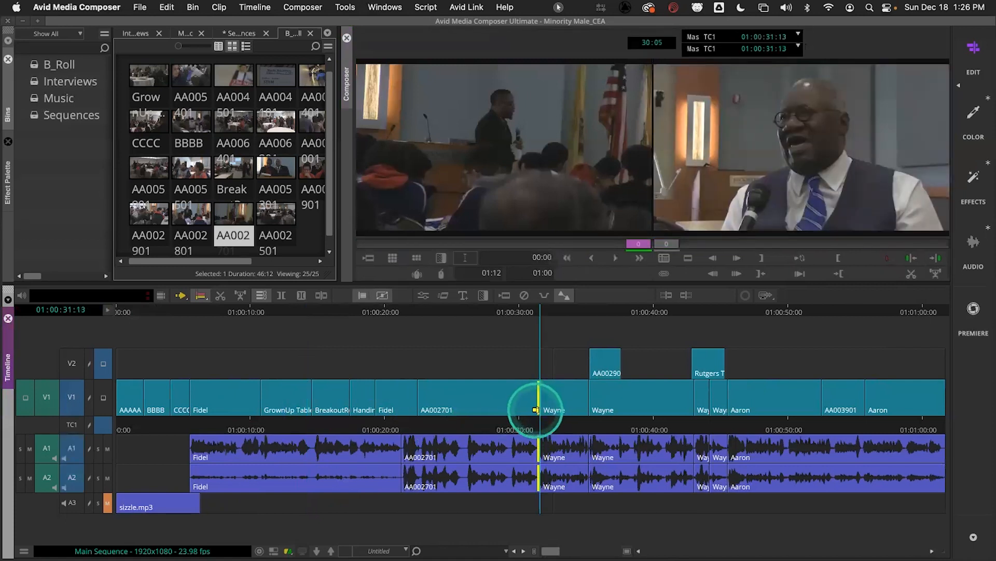
{"action": "left_click", "coordinate": [536, 414]}
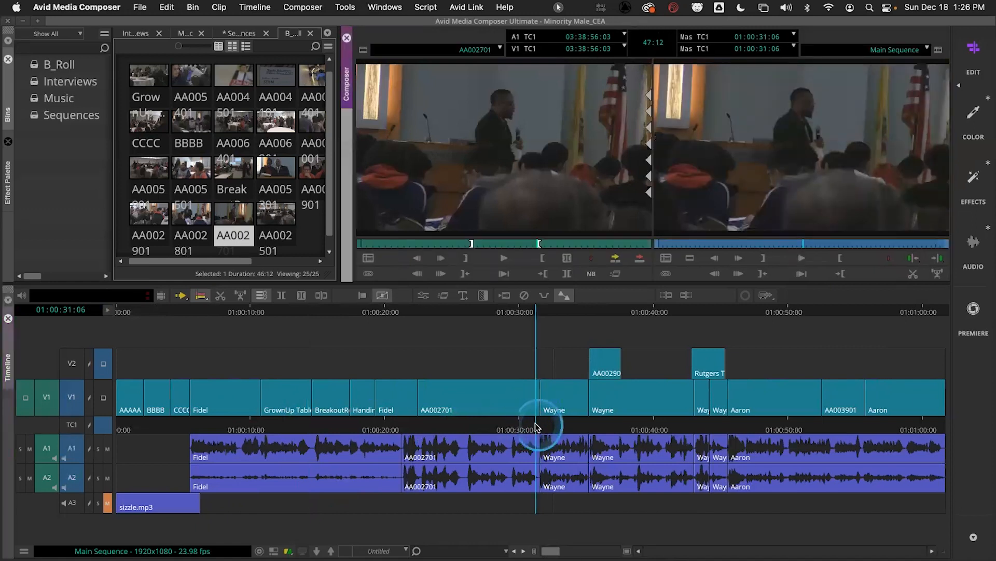
{"action": "left_click", "coordinate": [535, 385]}
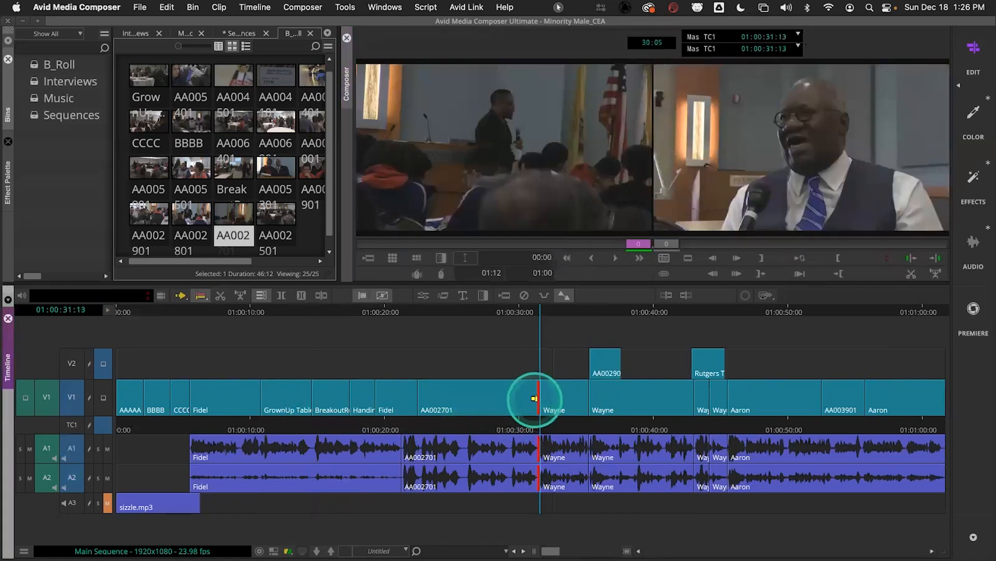
{"action": "left_click", "coordinate": [535, 395]}
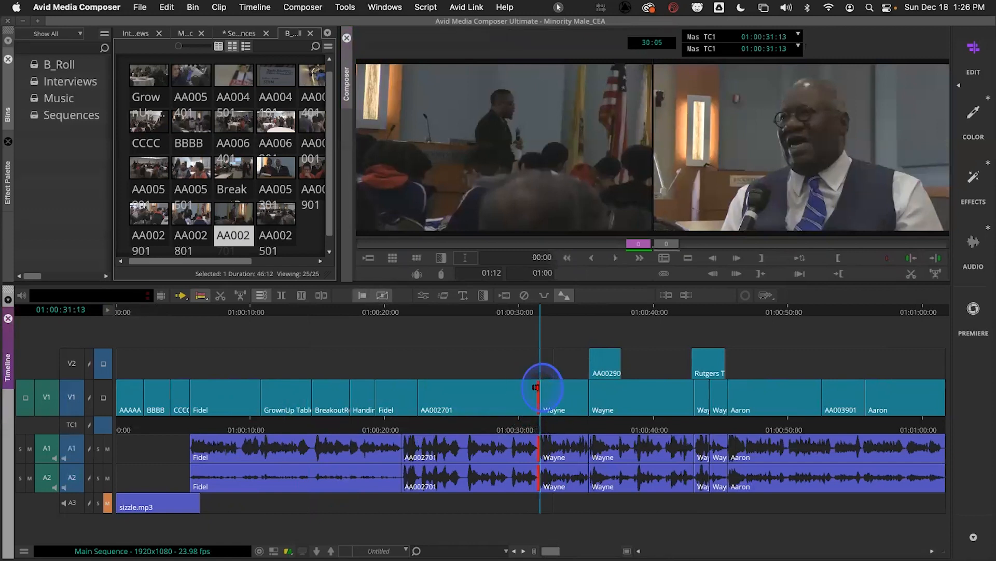
{"action": "left_click", "coordinate": [535, 419]}
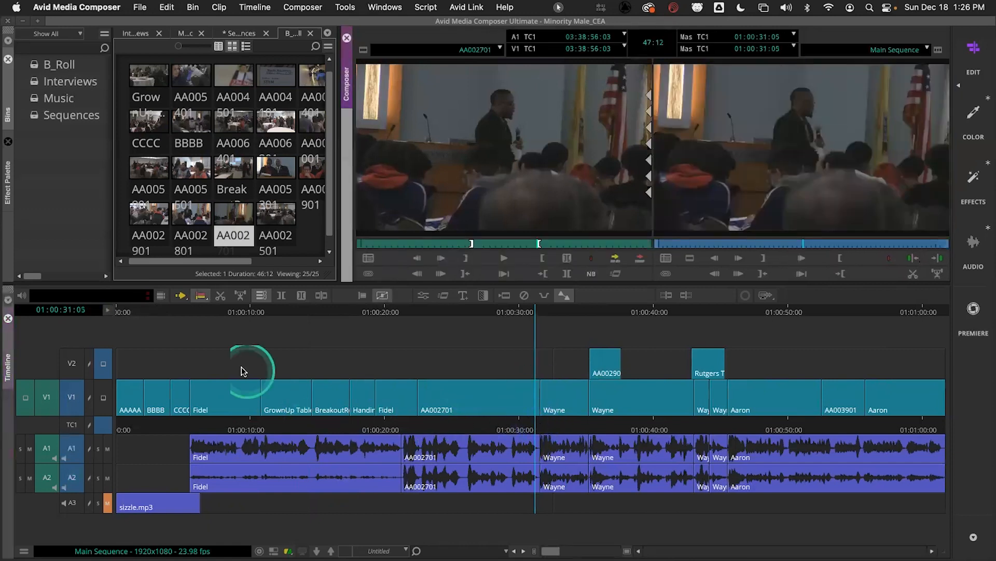
Turn Overwrite Trim off again and select the end of GrownUp Table on V1 for a ripple trim
{"action": "right_click", "coordinate": [198, 296]}
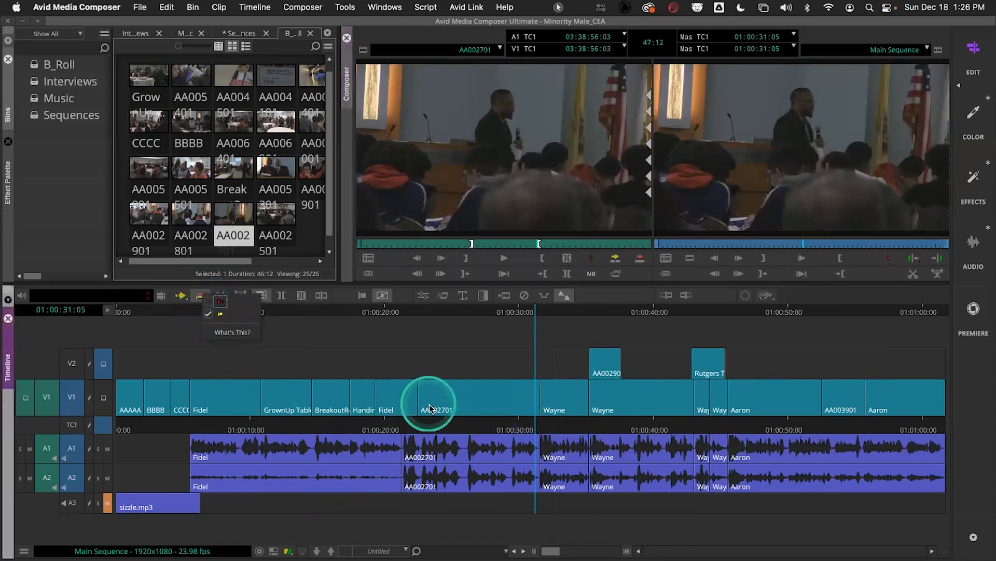
{"action": "left_click", "coordinate": [444, 419]}
{"action": "left_click", "coordinate": [444, 419]}
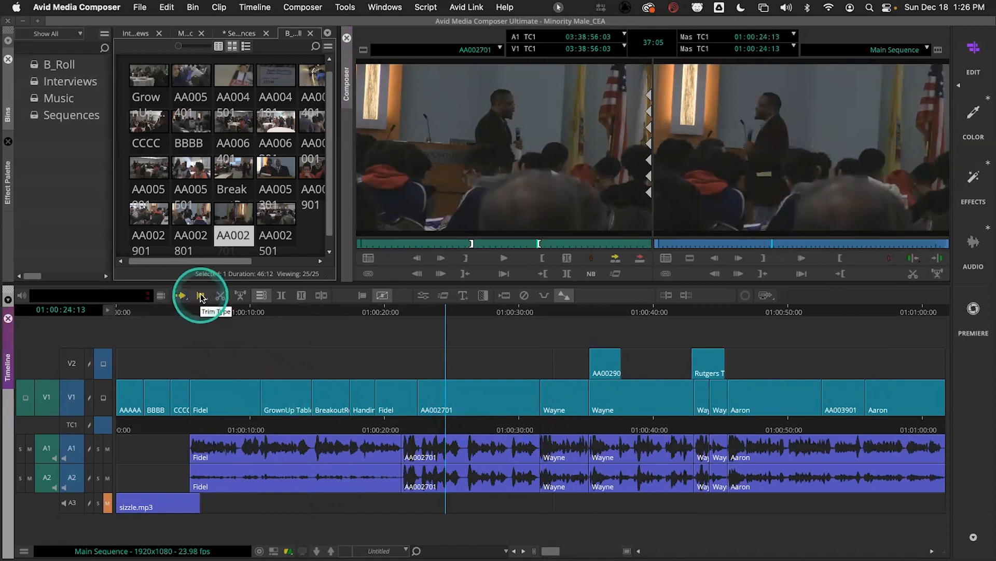
{"action": "left_click_drag", "start_coordinate": [463, 432], "coordinate": [311, 429]}
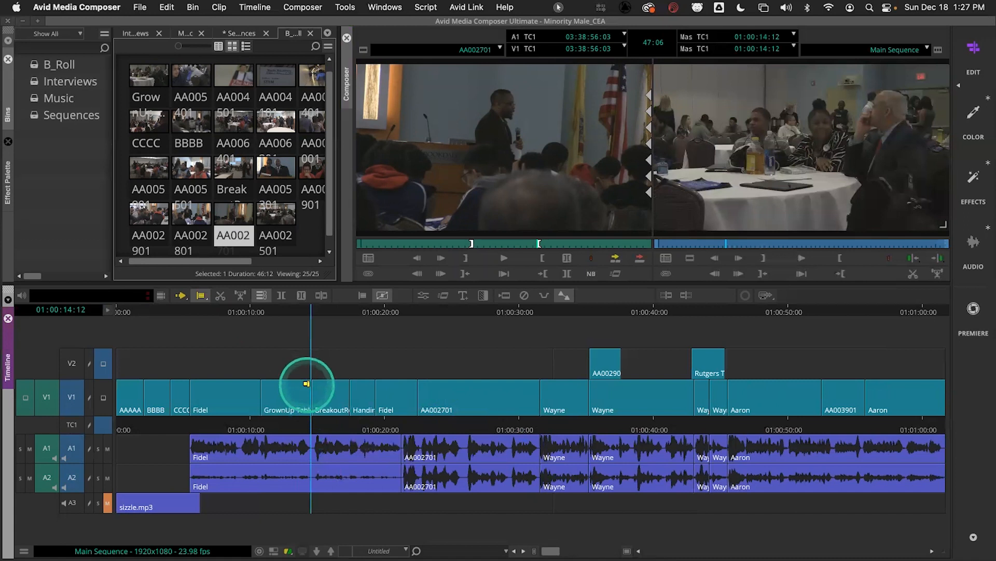
{"action": "left_click", "coordinate": [307, 383]}
{"action": "left_click", "coordinate": [393, 506]}
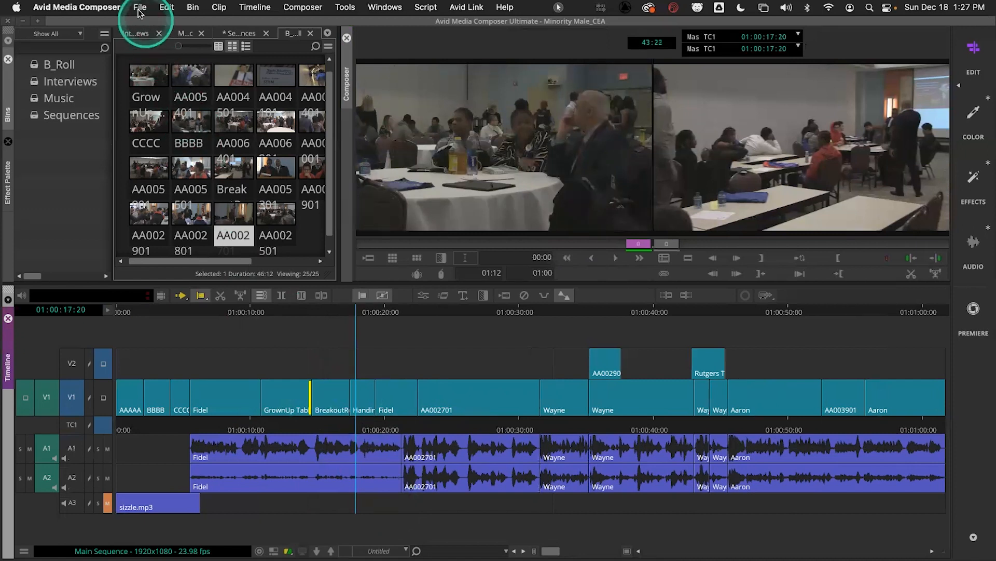
Review the Play Loop and Features options in the user Trim settings, cancelling without changes
{"action": "left_click", "coordinate": [111, 7]}
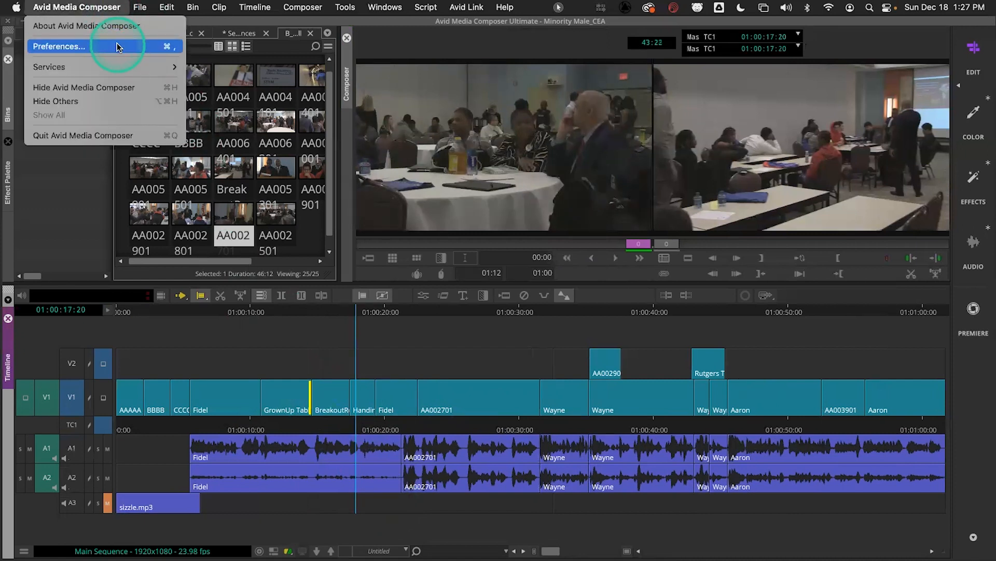
{"action": "mouse_move", "coordinate": [165, 9]}
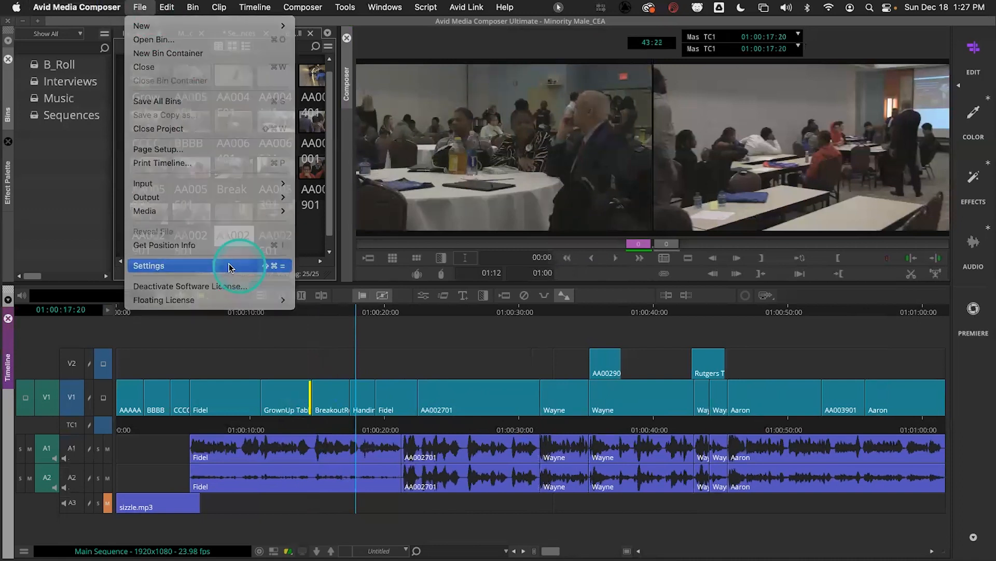
{"action": "left_click", "coordinate": [230, 267]}
{"action": "left_click_drag", "start_coordinate": [895, 177], "coordinate": [716, 122]}
{"action": "left_click", "coordinate": [707, 142]}
{"action": "scroll", "coordinate": [591, 375], "scroll_direction": "down", "scroll_amount": 15}
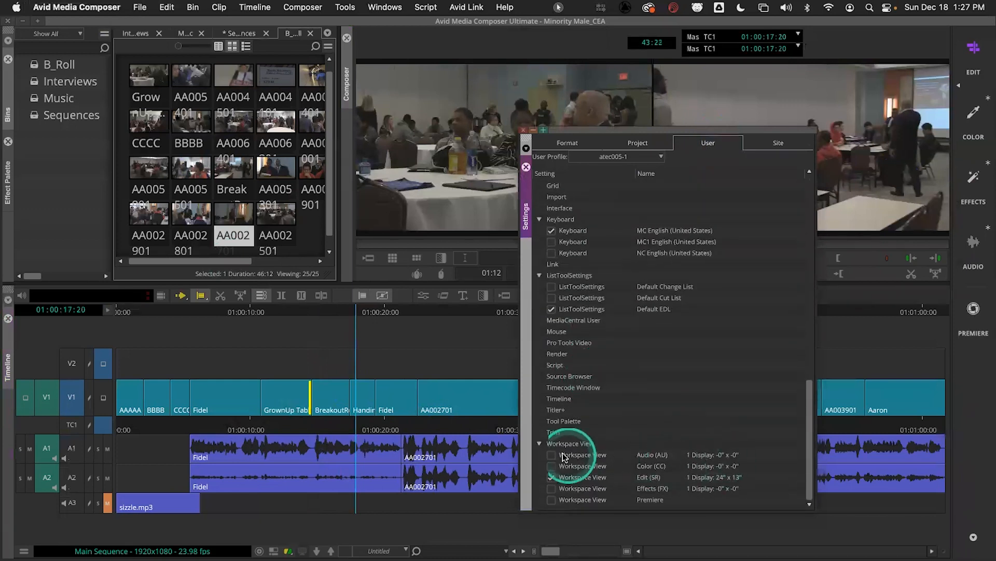
{"action": "double_click", "coordinate": [556, 432]}
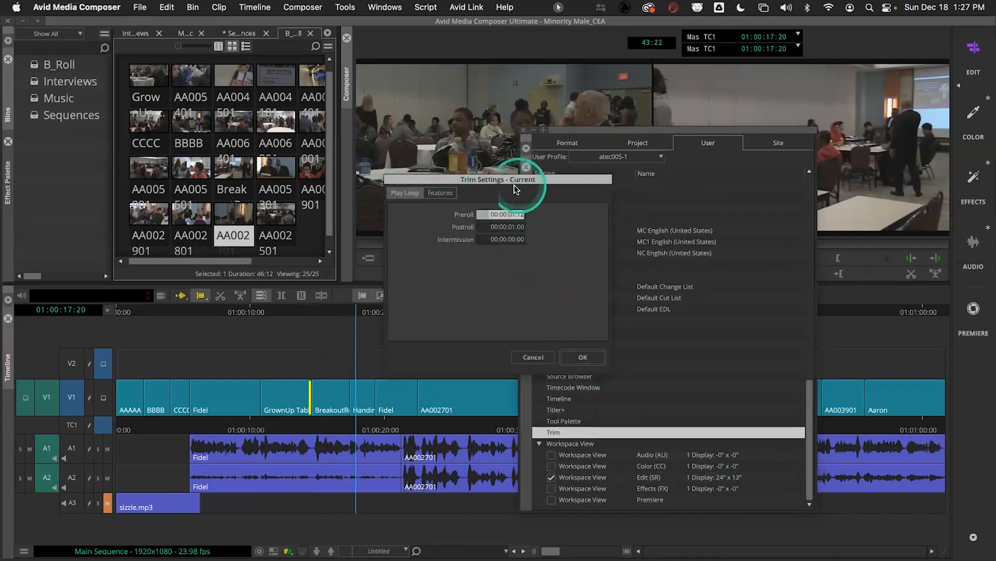
{"action": "left_click", "coordinate": [436, 193]}
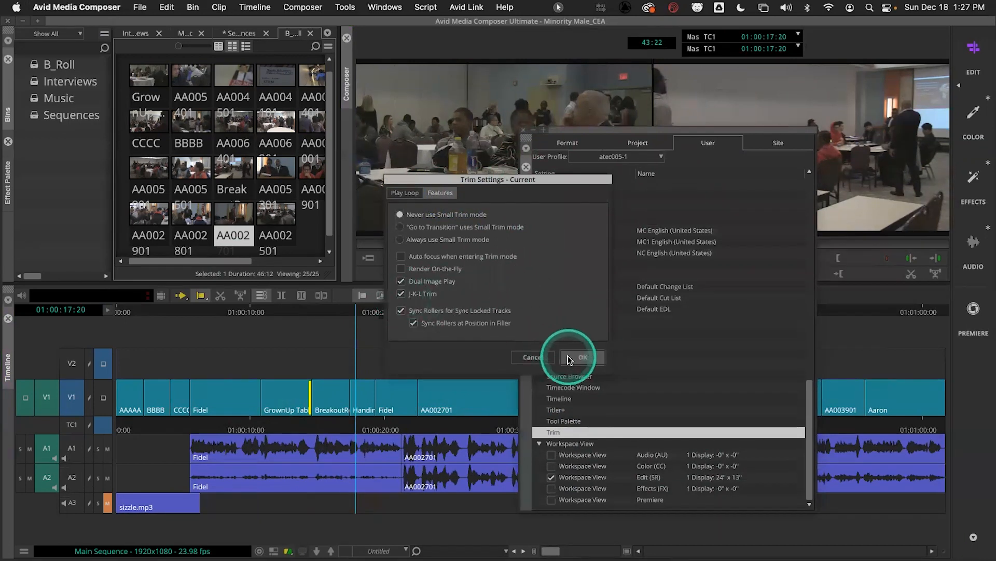
{"action": "left_click", "coordinate": [533, 357]}
{"action": "left_click", "coordinate": [523, 130]}
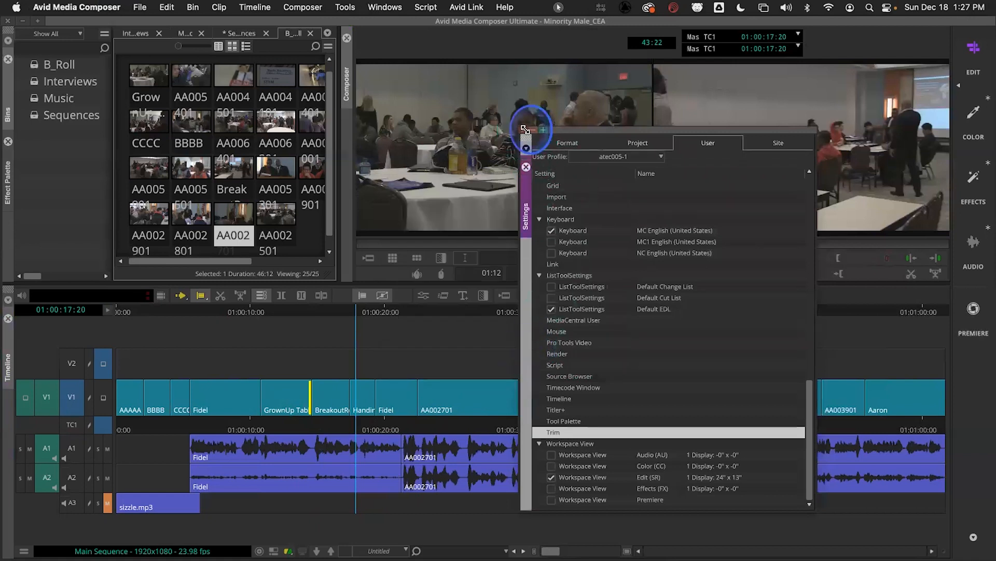
Leave trim mode and play the sequence forward and backward around AA002701
{"action": "left_click_drag", "start_coordinate": [582, 427], "coordinate": [466, 425]}
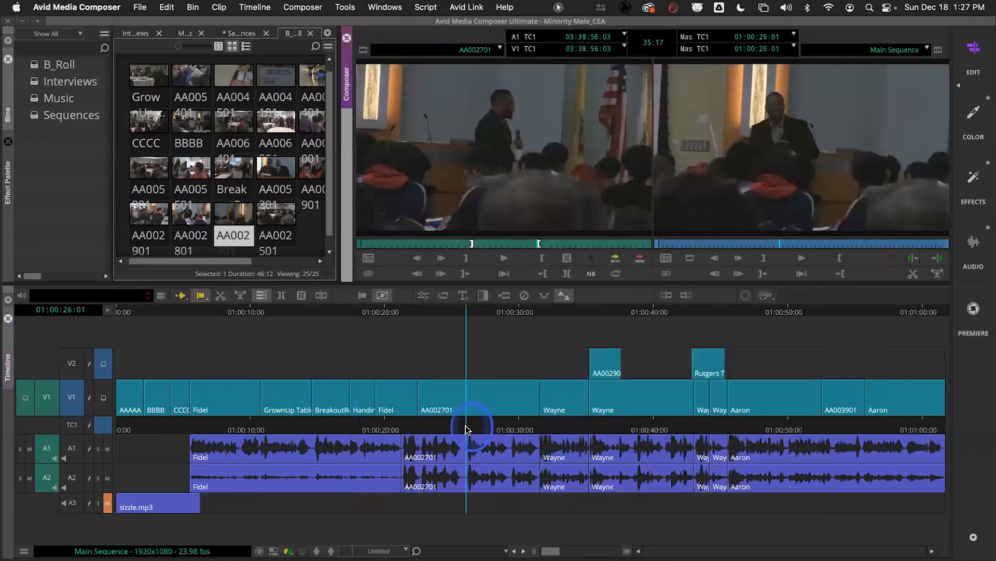
{"action": "key", "text": "space"}
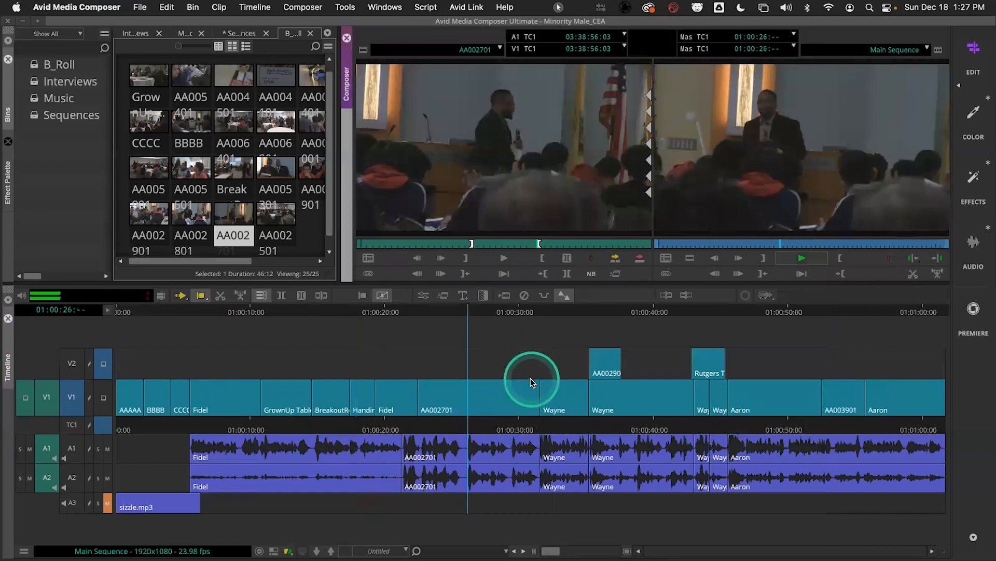
{"action": "key", "text": "j"}
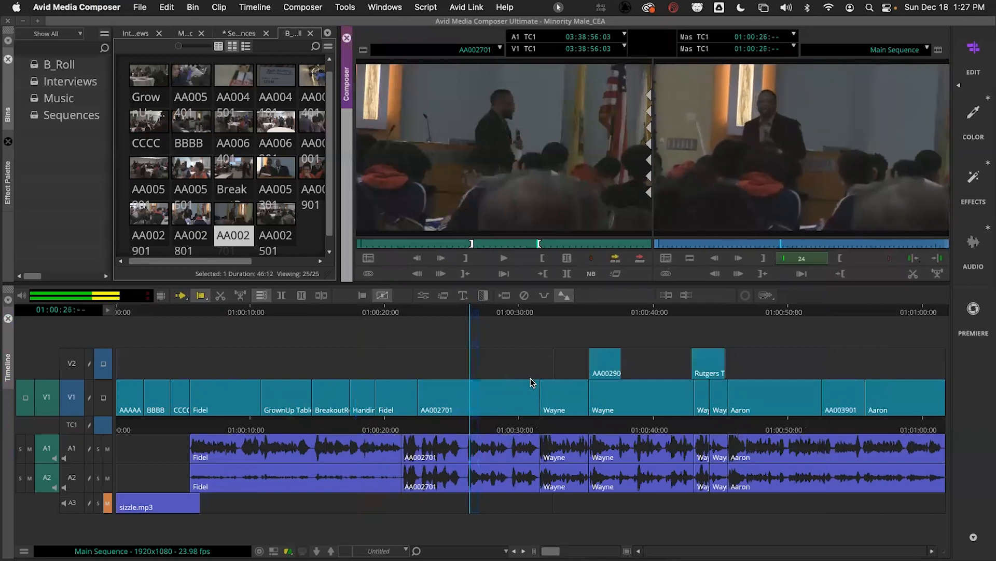
{"action": "key", "text": "l"}
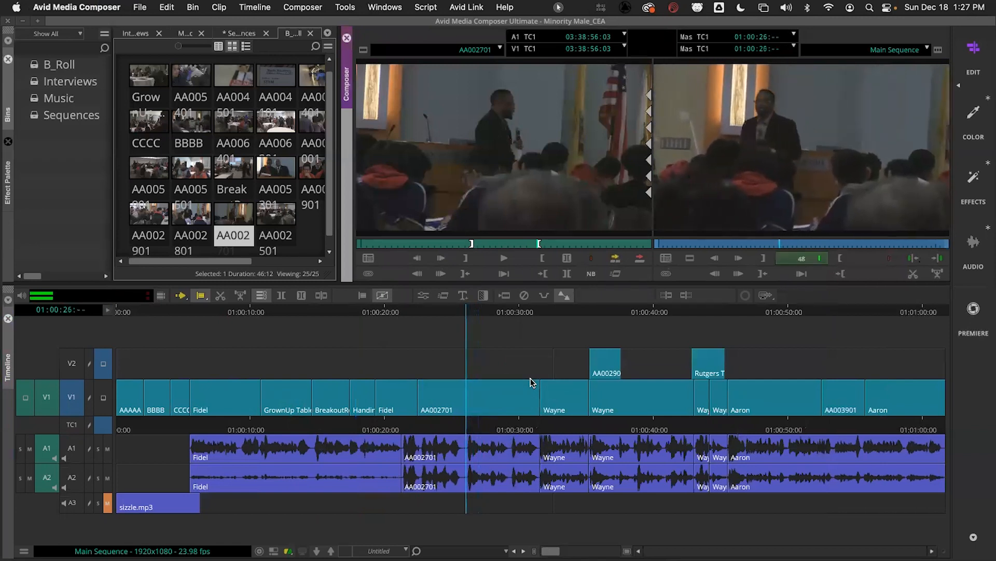
{"action": "left_click_drag", "start_coordinate": [508, 423], "coordinate": [478, 422]}
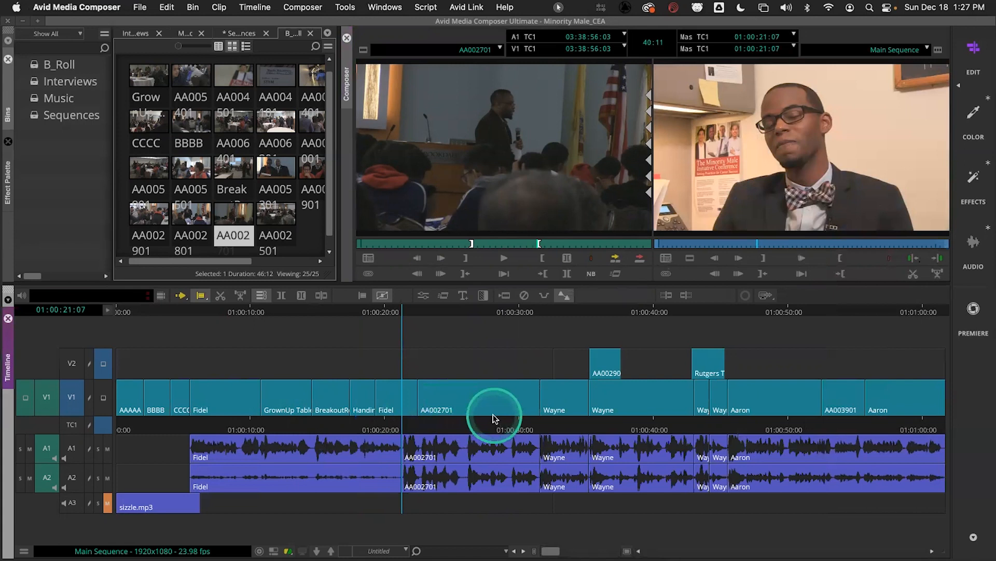
Select the end of AA002701 on V1, A1 and A2 and ripple trim it live during playback, extending it by 15 frames
{"action": "left_click", "coordinate": [535, 393]}
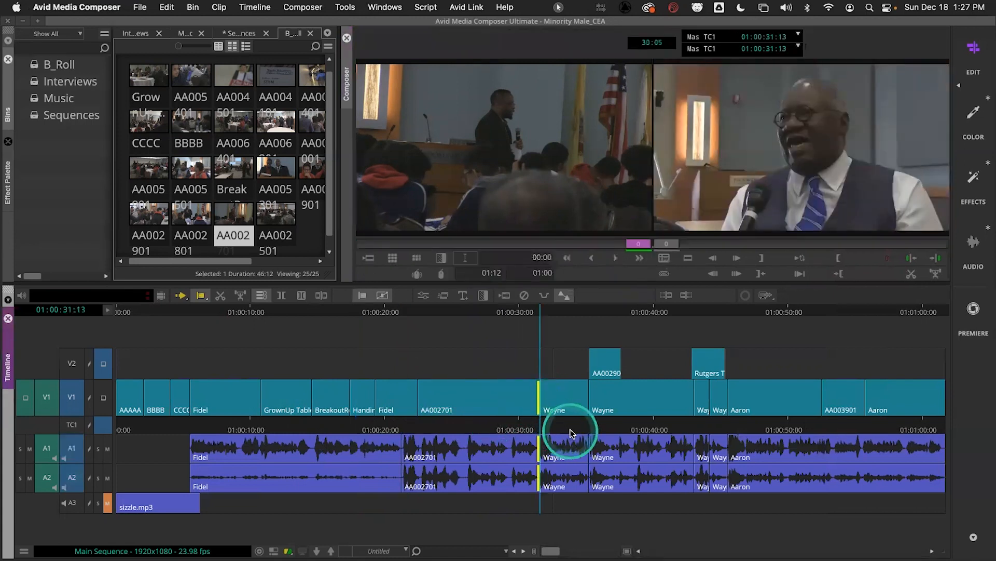
{"action": "key", "text": "l"}
{"action": "key", "text": "j"}
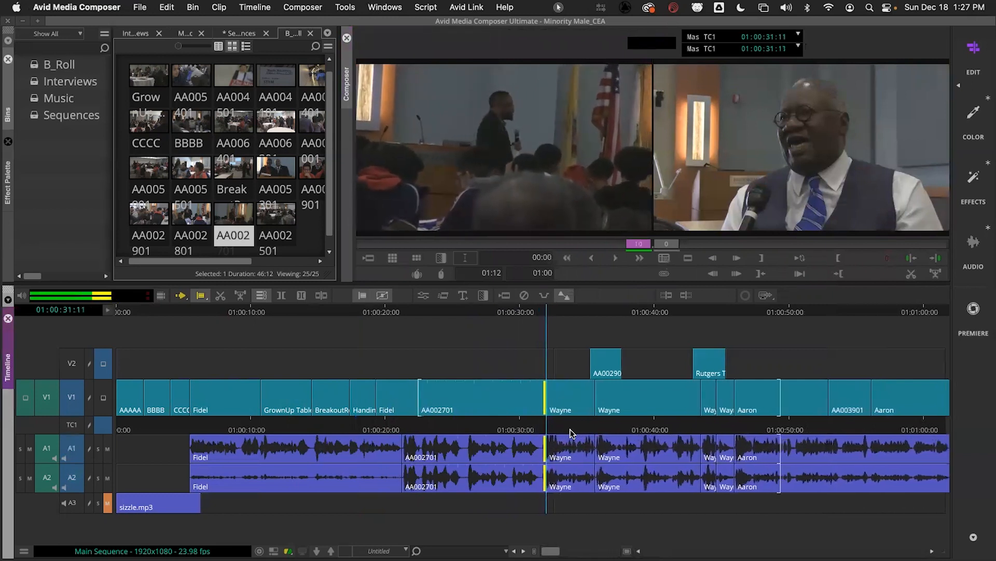
{"action": "key", "text": "l"}
{"action": "key", "text": "j"}
{"action": "key", "text": "k"}
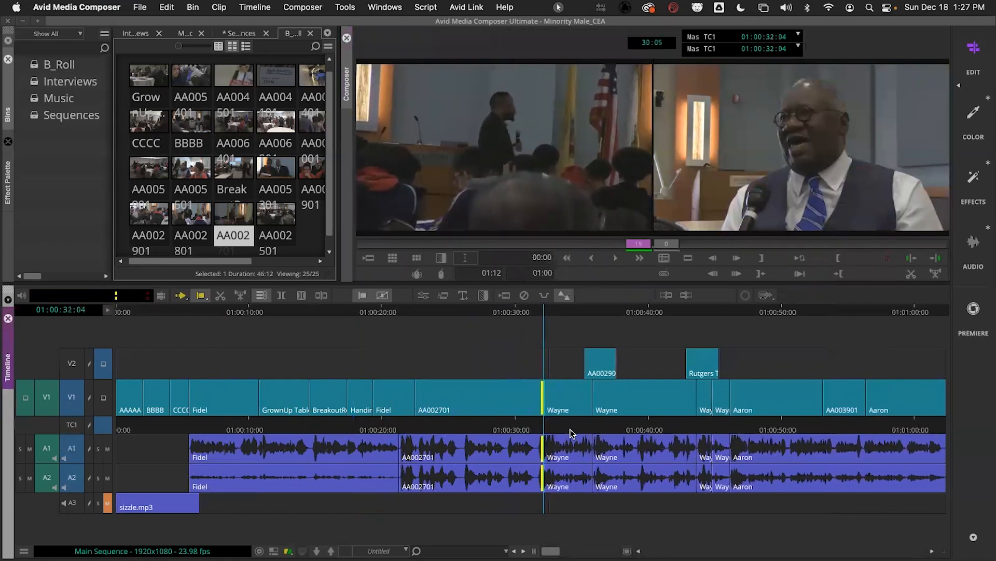
Loop playback around the trimmed end of AA002701 to check the cut
{"action": "left_click", "coordinate": [549, 411]}
{"action": "left_click", "coordinate": [802, 258]}
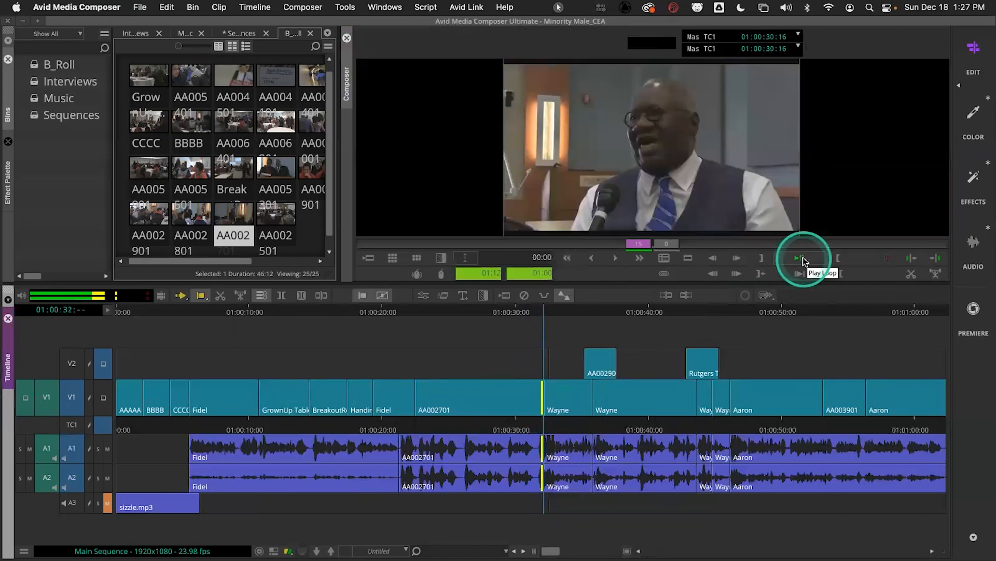
{"action": "left_click", "coordinate": [803, 258]}
{"action": "left_click", "coordinate": [712, 340]}
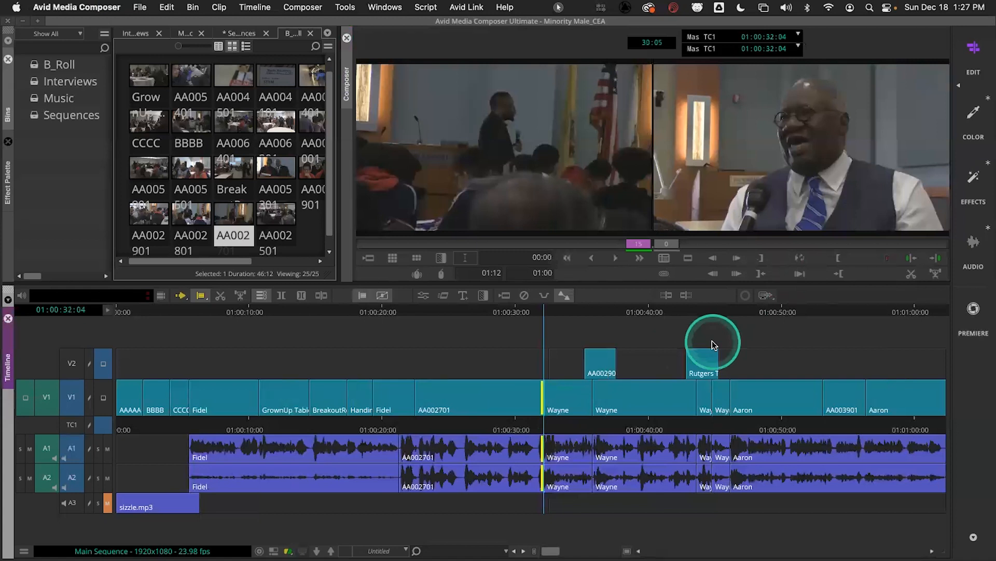
Ripple trim the end of AA002701 backward live during playback until the trim offset is 1 frame
{"action": "key", "text": "j"}
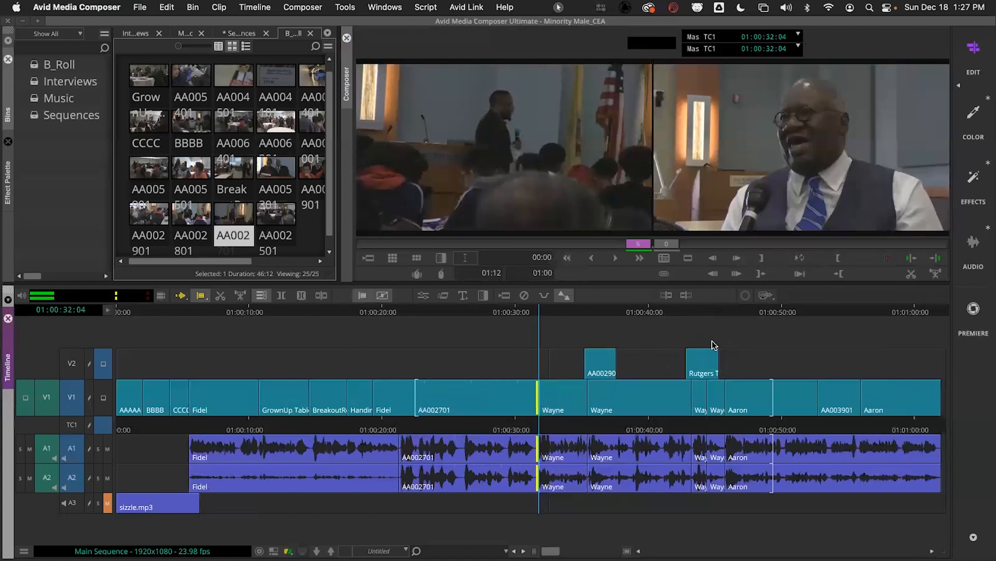
{"action": "key", "text": "k"}
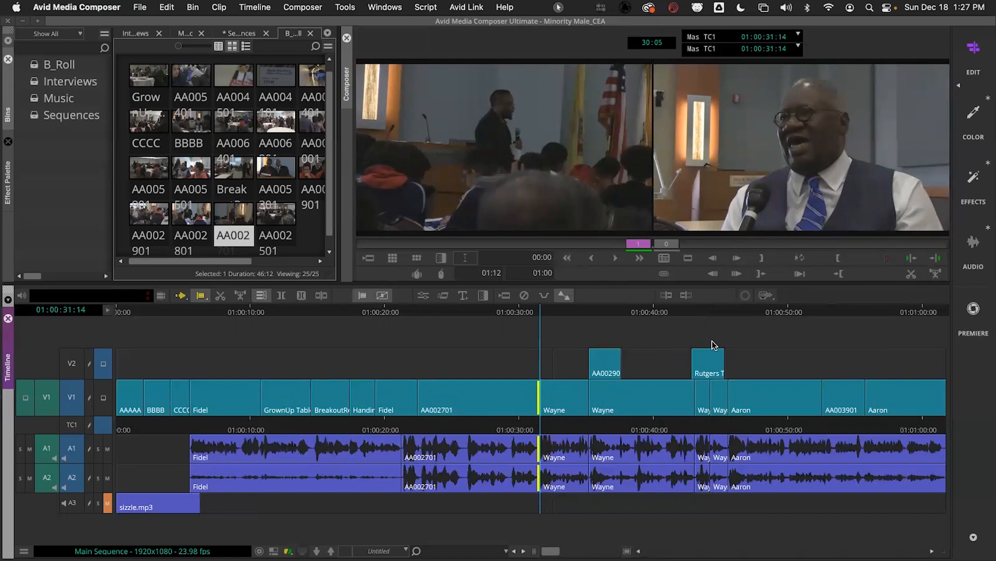
{"action": "left_click", "coordinate": [341, 77]}
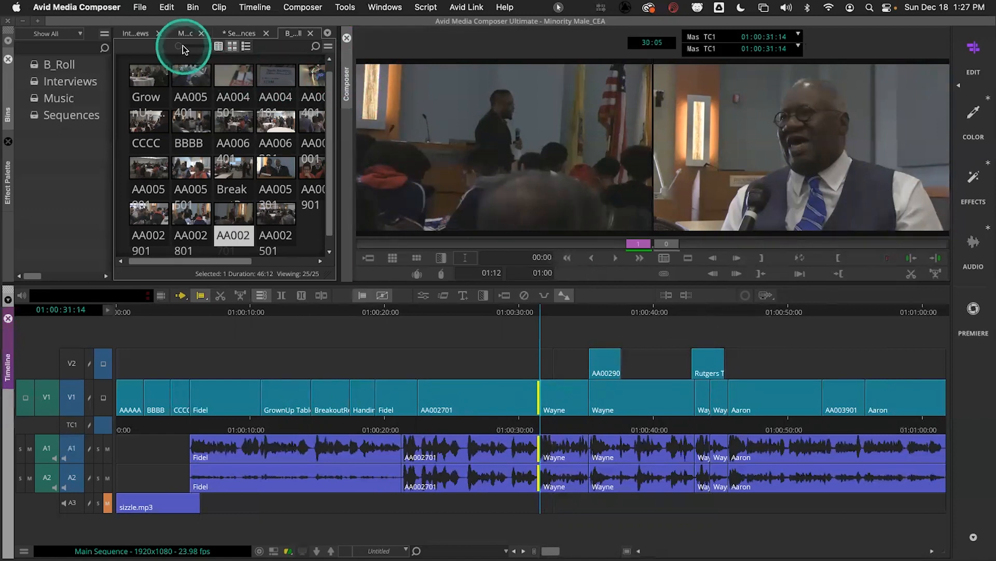
Disable J-K-L Trim in the user Trim settings and save the change
{"action": "left_click", "coordinate": [140, 7]}
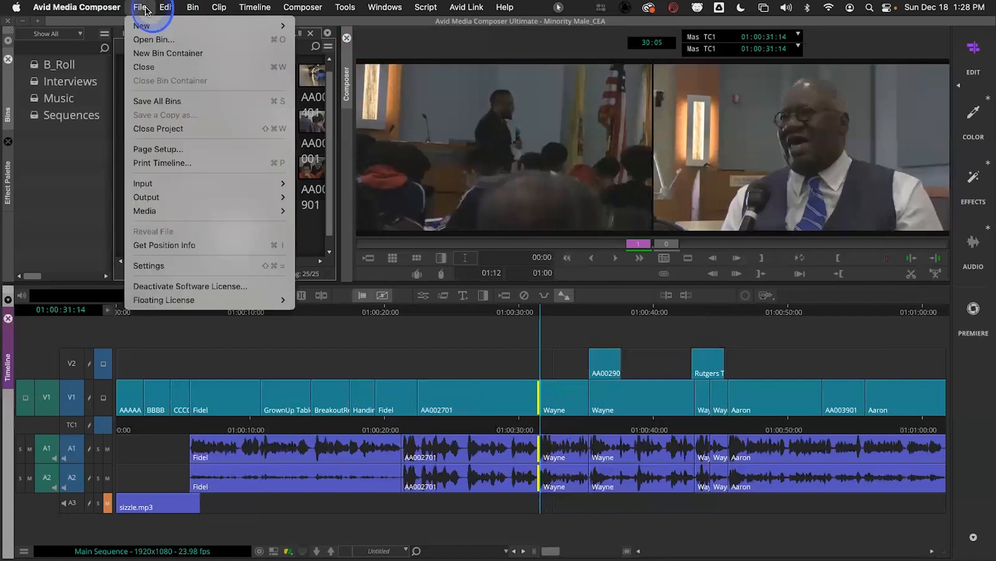
{"action": "left_click", "coordinate": [191, 266]}
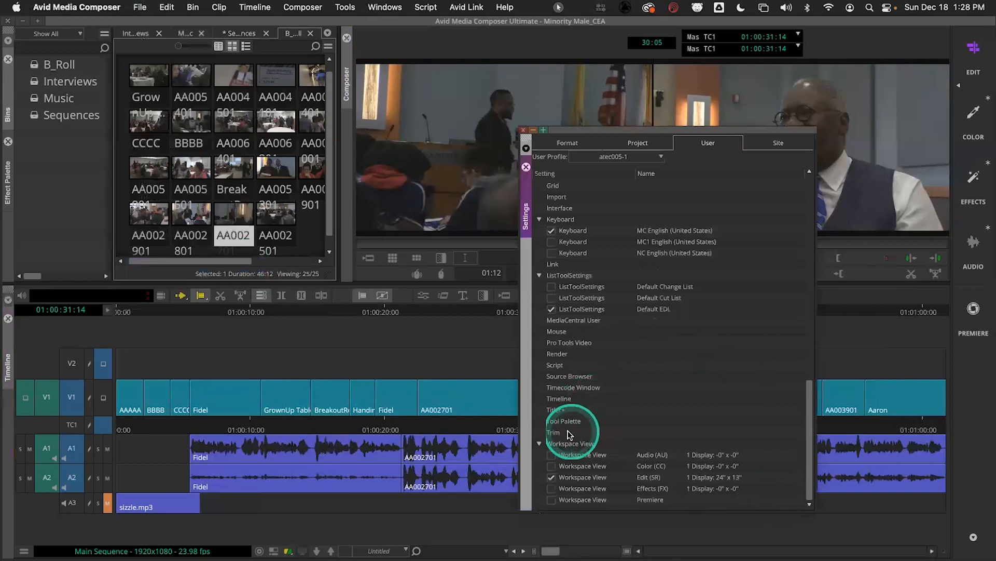
{"action": "double_click", "coordinate": [553, 433]}
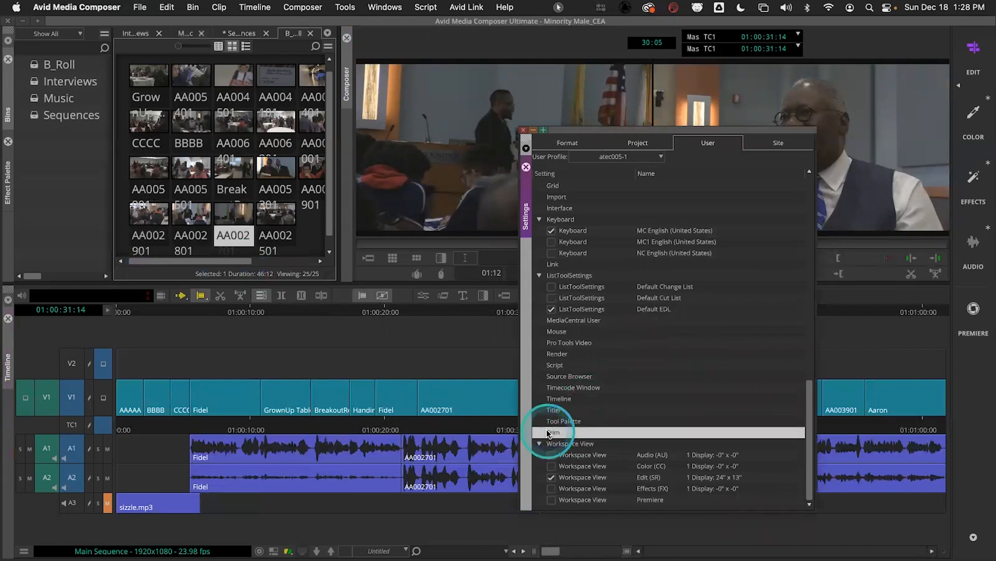
{"action": "left_click", "coordinate": [401, 294]}
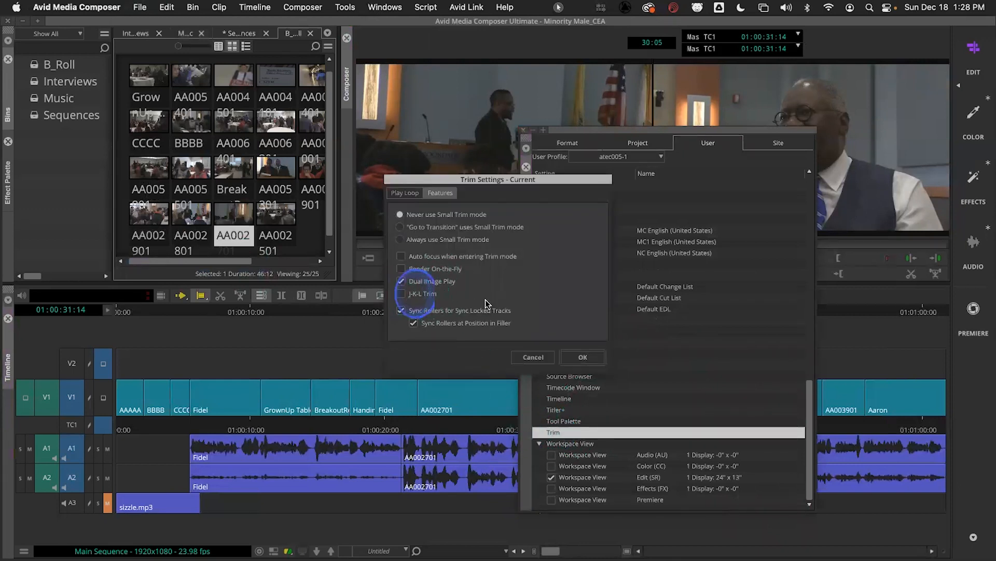
{"action": "left_click", "coordinate": [583, 357]}
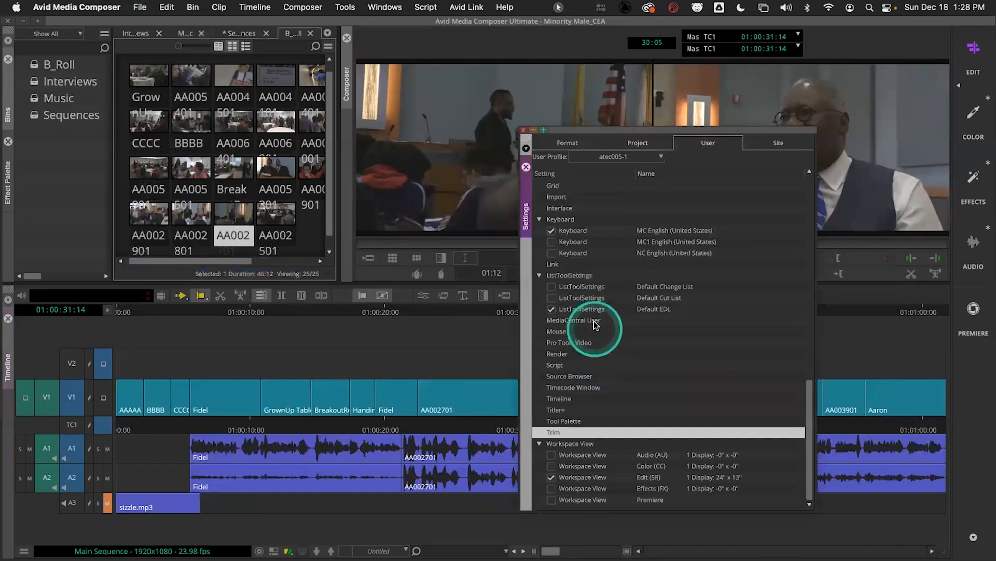
{"action": "left_click", "coordinate": [523, 128]}
Reselect the end of AA002701 on V1, A1 and A2, loop playback around the cut and leave trim mode
{"action": "left_click", "coordinate": [538, 423]}
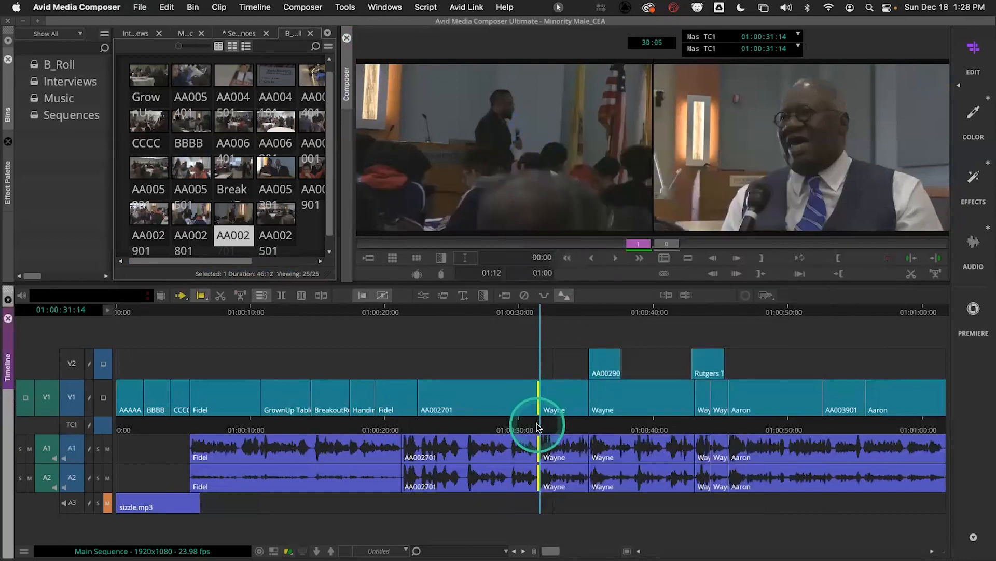
{"action": "left_click", "coordinate": [535, 429]}
{"action": "left_click", "coordinate": [537, 392]}
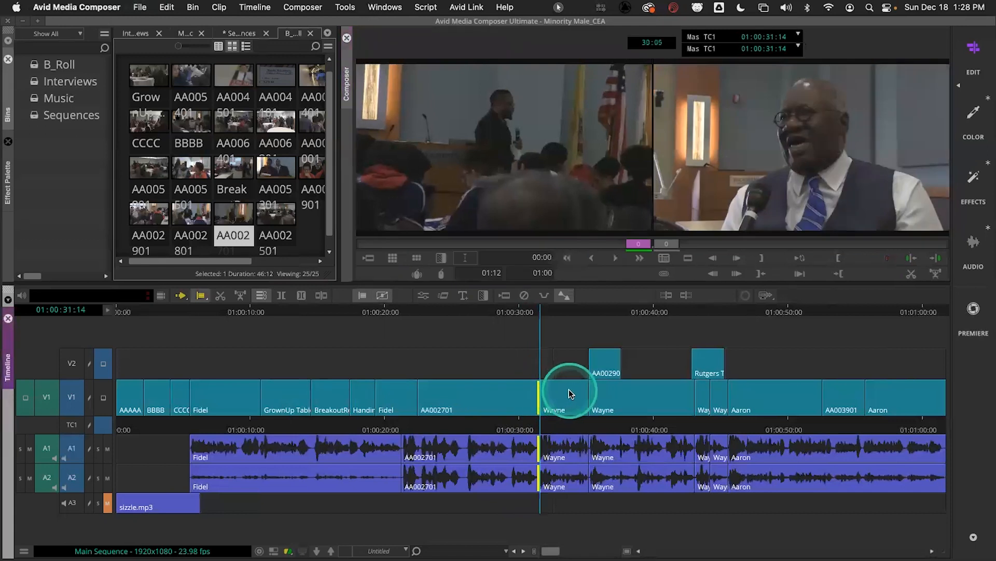
{"action": "key", "text": "space"}
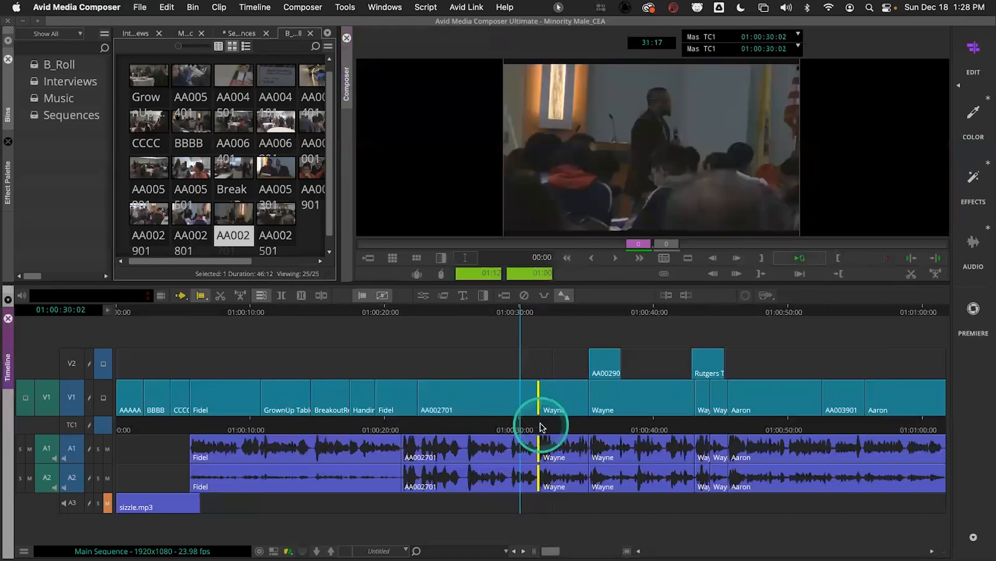
{"action": "key", "text": "space"}
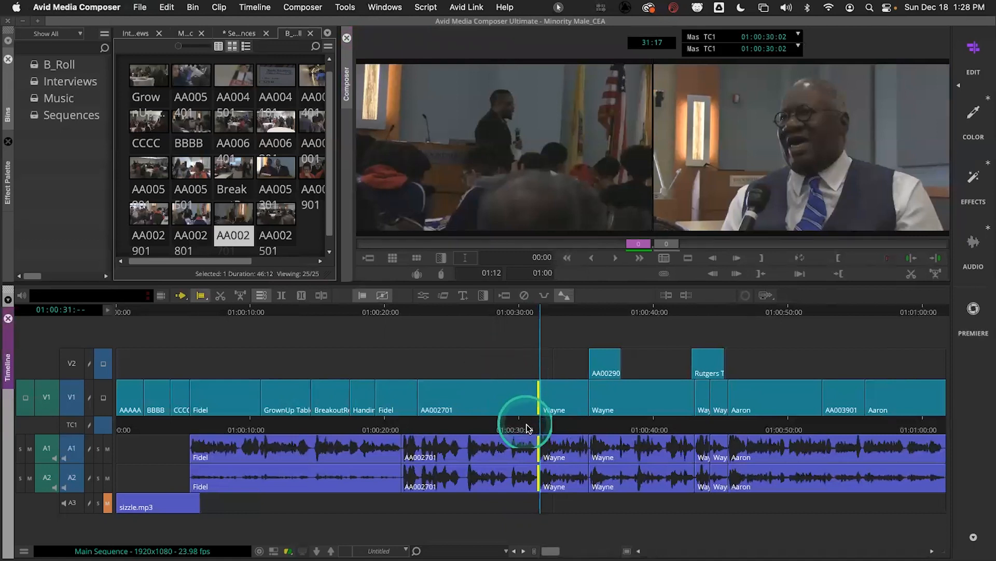
{"action": "left_click", "coordinate": [511, 421]}
{"action": "left_click", "coordinate": [498, 415]}
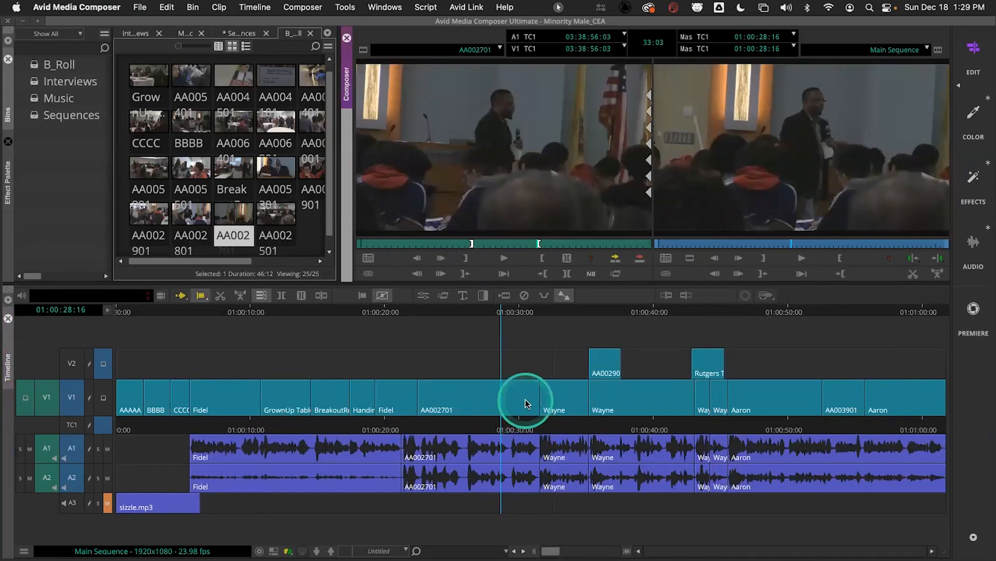
Select the start of the first interview clip on V1, A1 and A2 for a ripple trim and loop playback there
{"action": "left_click_drag", "start_coordinate": [480, 415], "coordinate": [227, 420]}
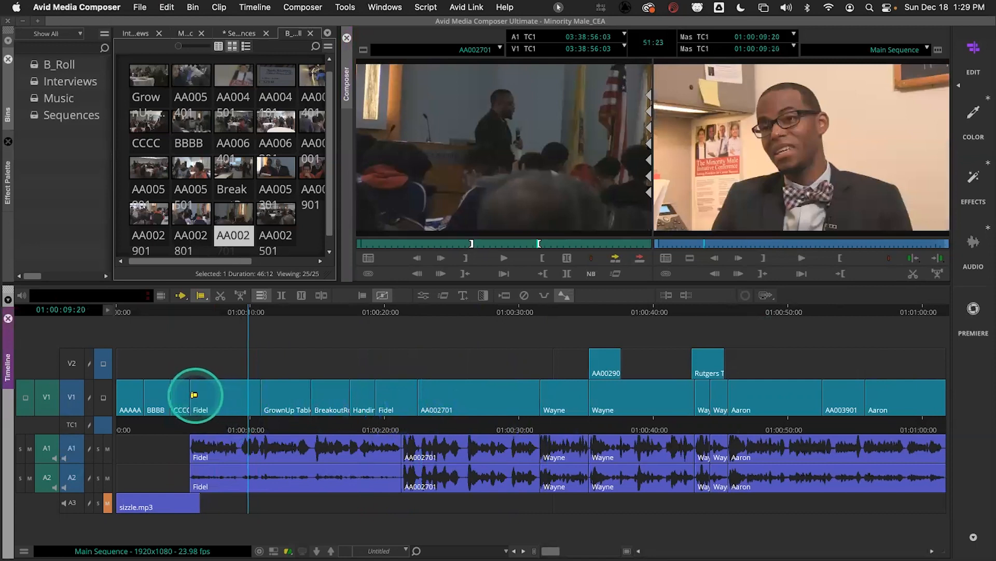
{"action": "left_click", "coordinate": [193, 395]}
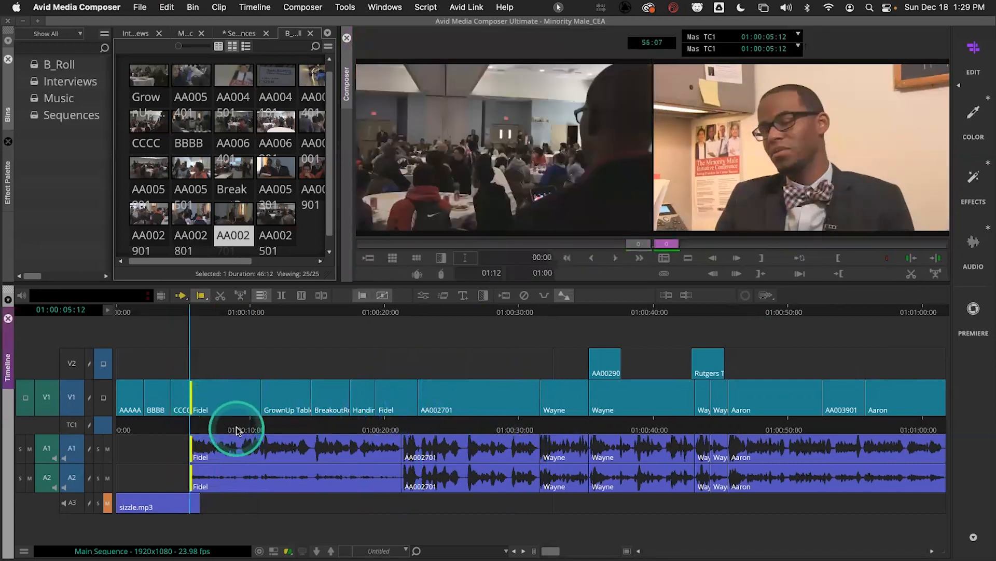
{"action": "key", "text": "space"}
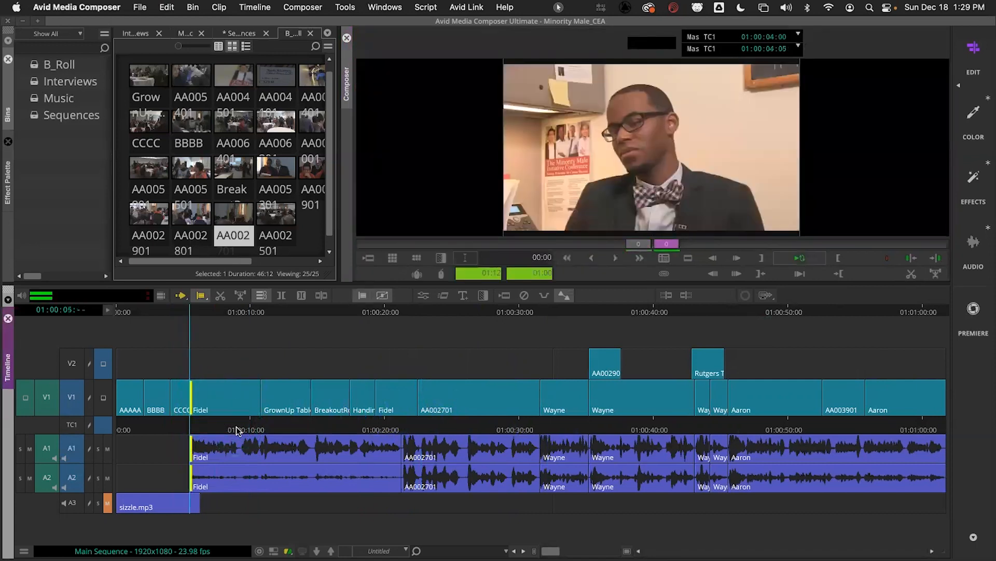
Ripple trim the start of the first interview clip backward by 22 frames on V1, A1 and A2
{"action": "left_click", "coordinate": [190, 434]}
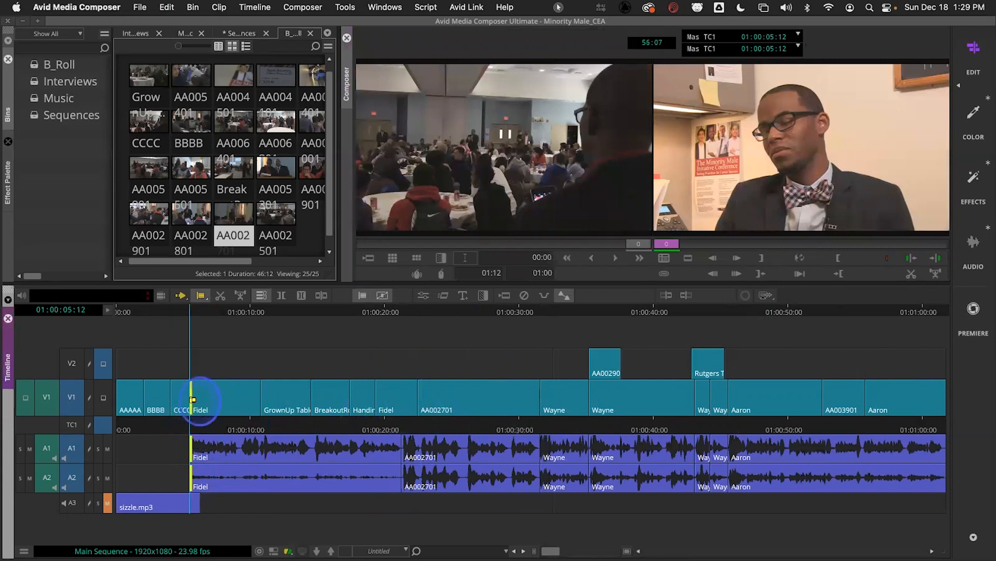
{"action": "left_click_drag", "start_coordinate": [191, 401], "coordinate": [181, 406]}
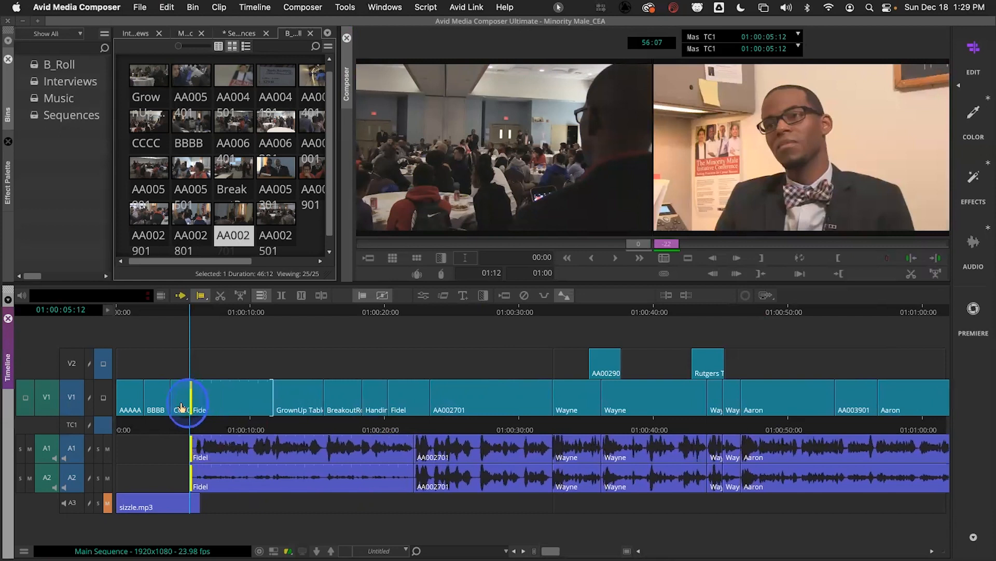
{"action": "left_click_drag", "start_coordinate": [181, 407], "coordinate": [182, 406]}
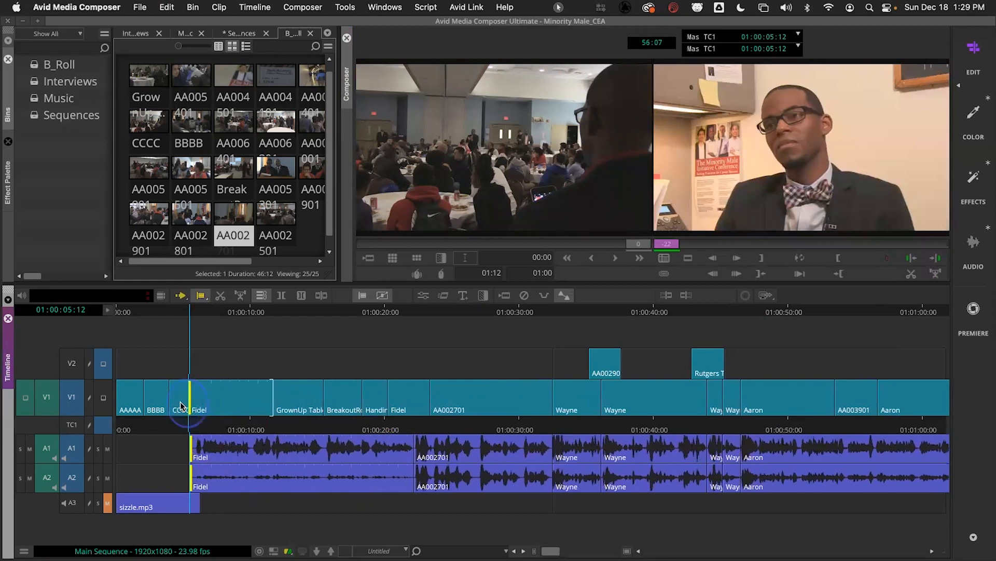
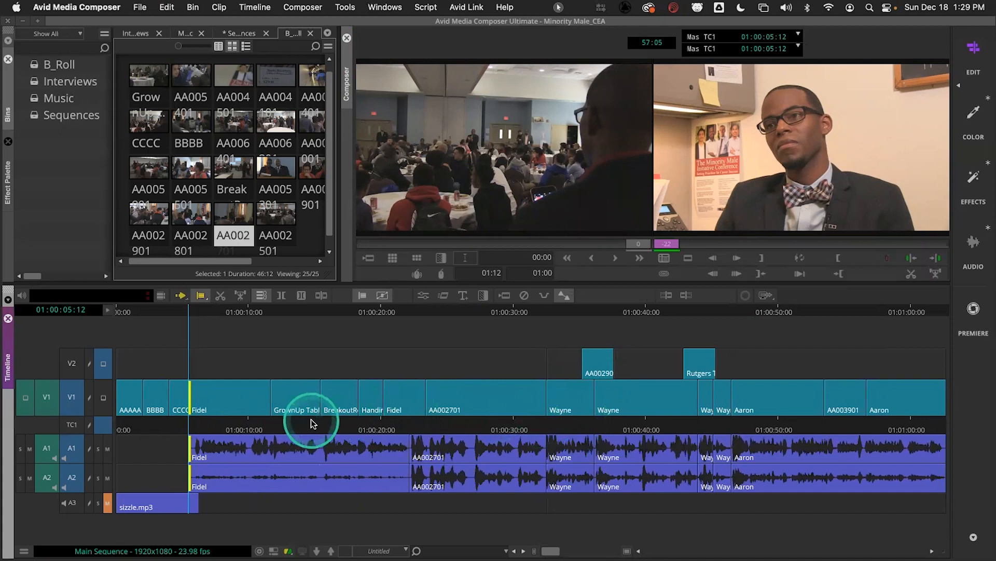
Audition AA002701 and ripple trim its end backward by 134 frames on V1, A1 and A2
{"action": "left_click", "coordinate": [282, 429]}
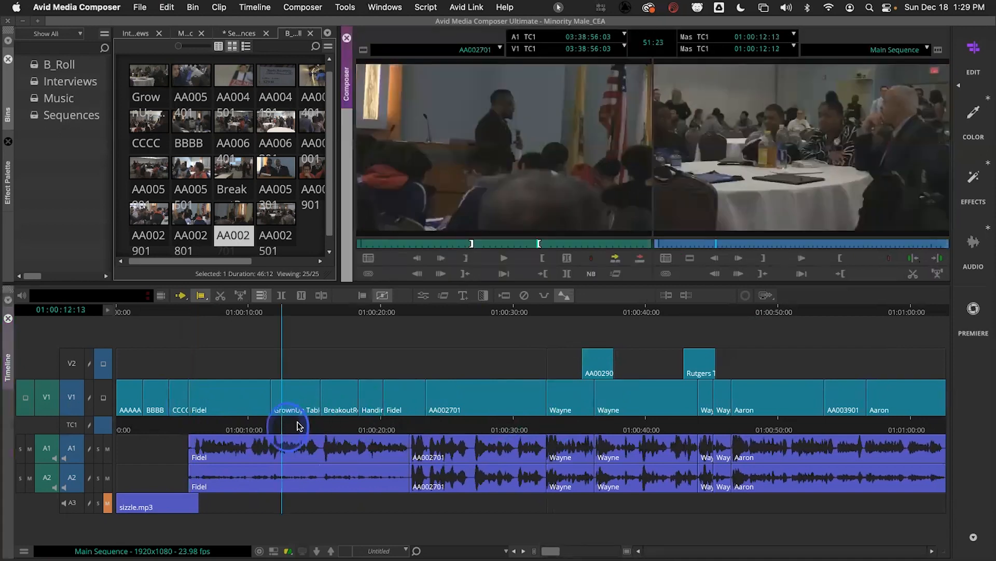
{"action": "left_click", "coordinate": [493, 422]}
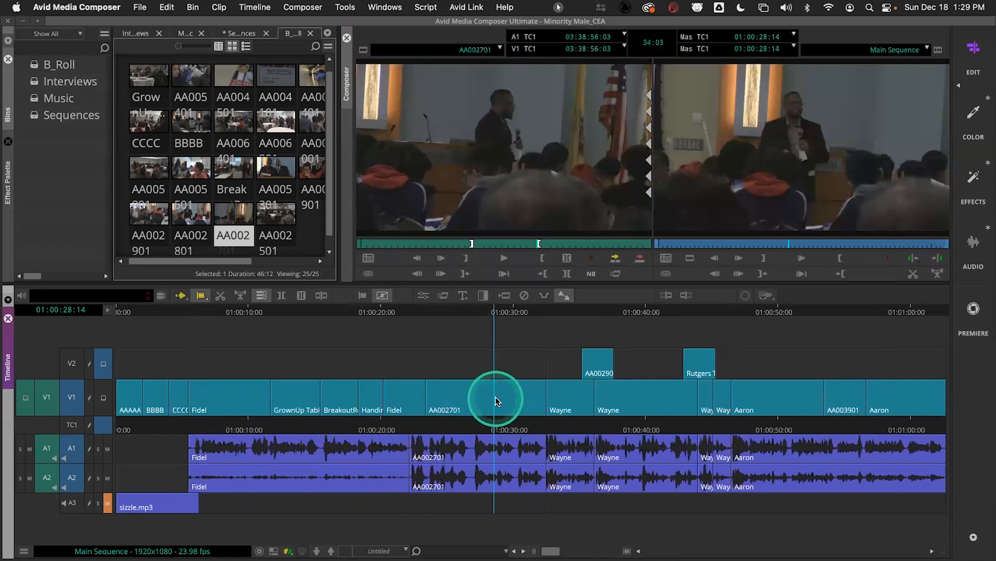
{"action": "left_click", "coordinate": [412, 426]}
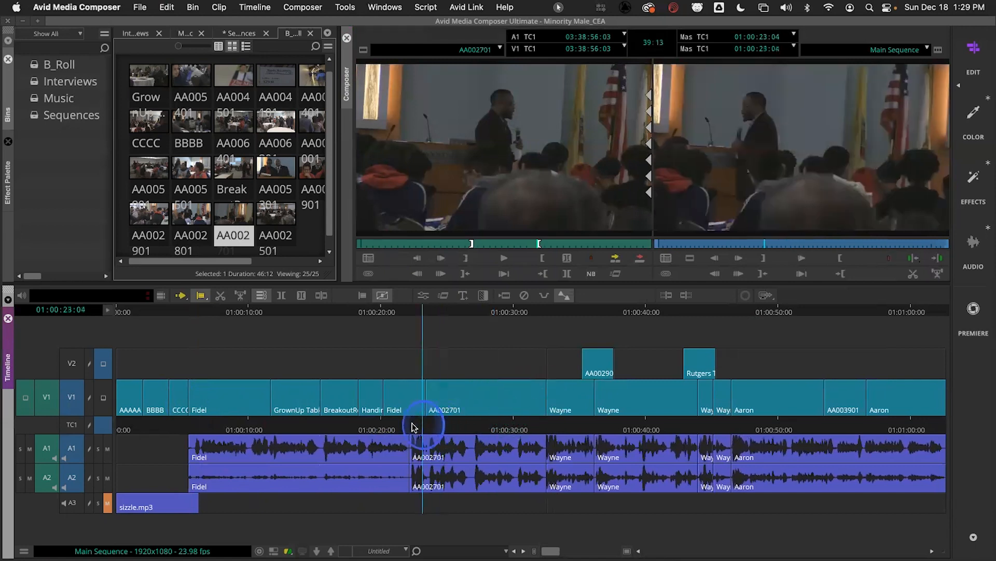
{"action": "key", "text": "space"}
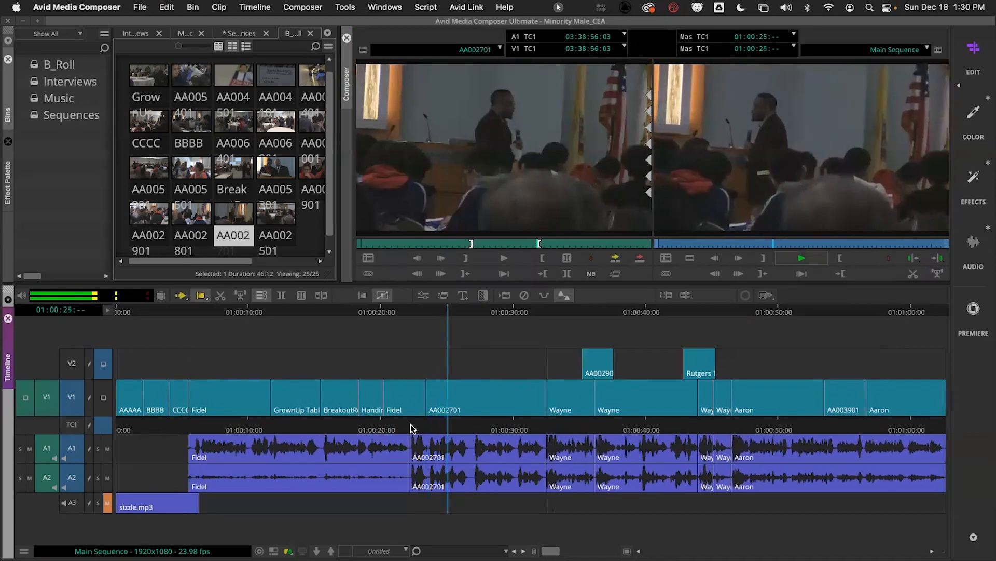
{"action": "left_click", "coordinate": [469, 434]}
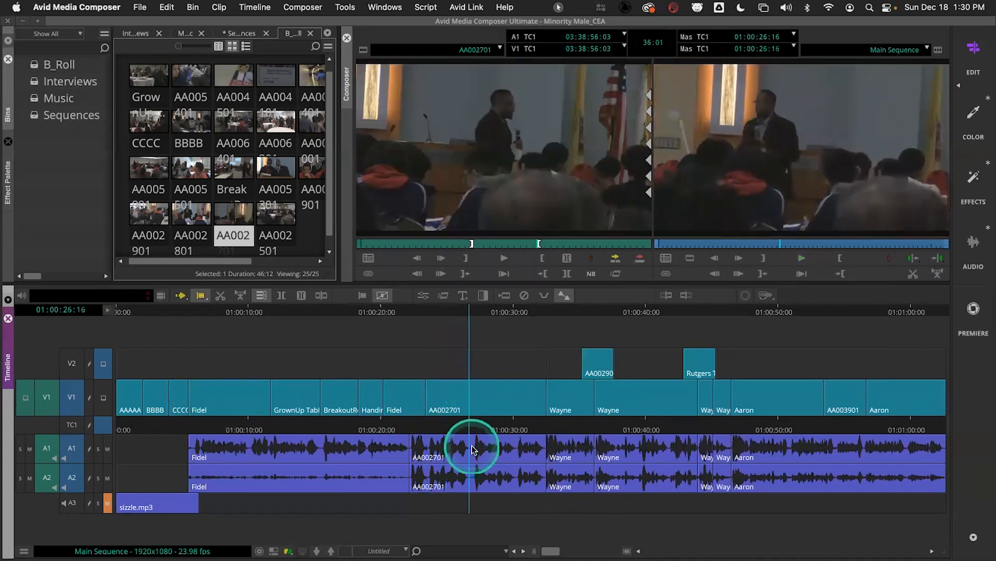
{"action": "left_click", "coordinate": [473, 430]}
{"action": "left_click", "coordinate": [542, 394]}
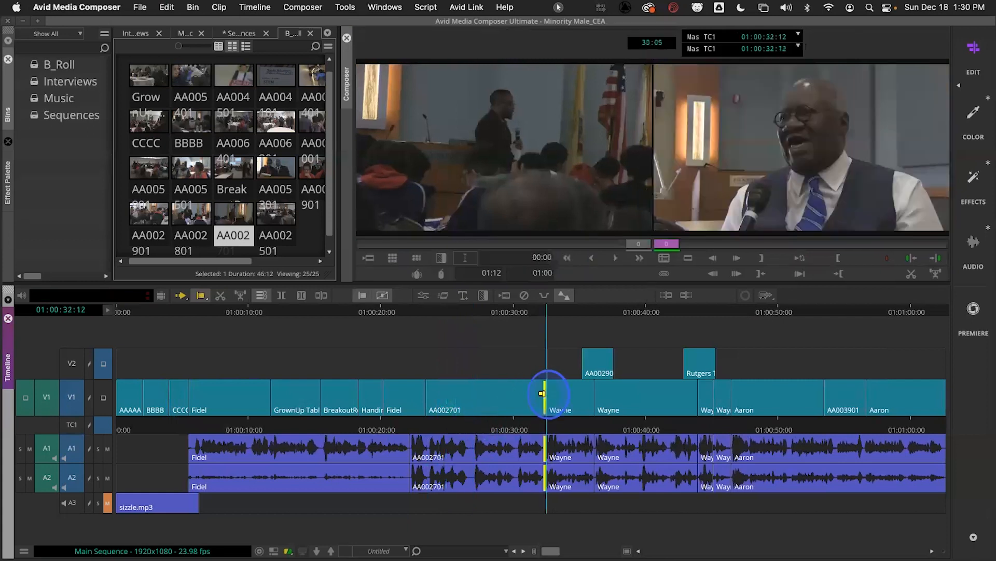
{"action": "left_click_drag", "start_coordinate": [540, 393], "coordinate": [469, 399]}
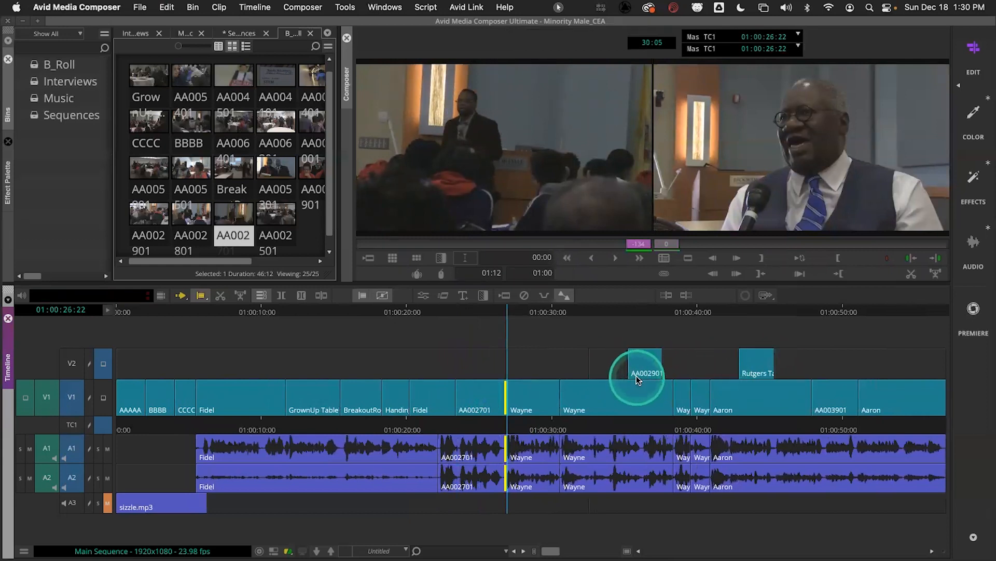
Play back the shortened AA002701 across its cut and undo the ripple trim
{"action": "left_click", "coordinate": [480, 427]}
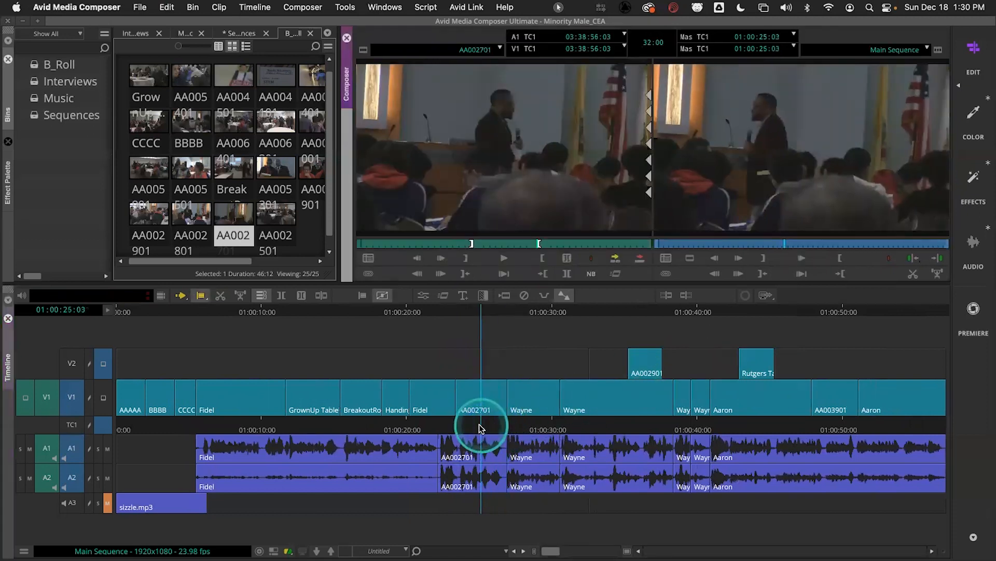
{"action": "key", "text": "space"}
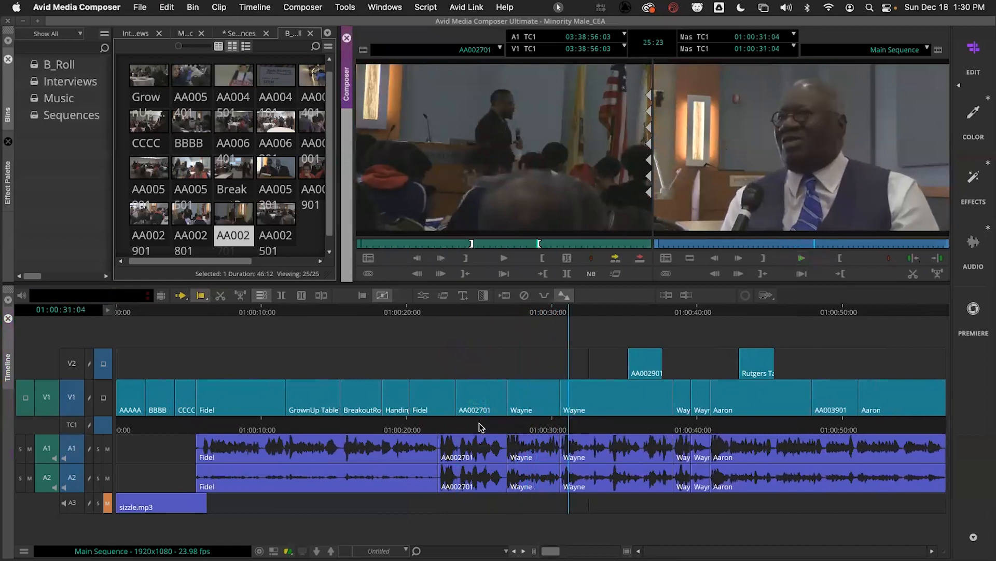
{"action": "key", "text": "super+z"}
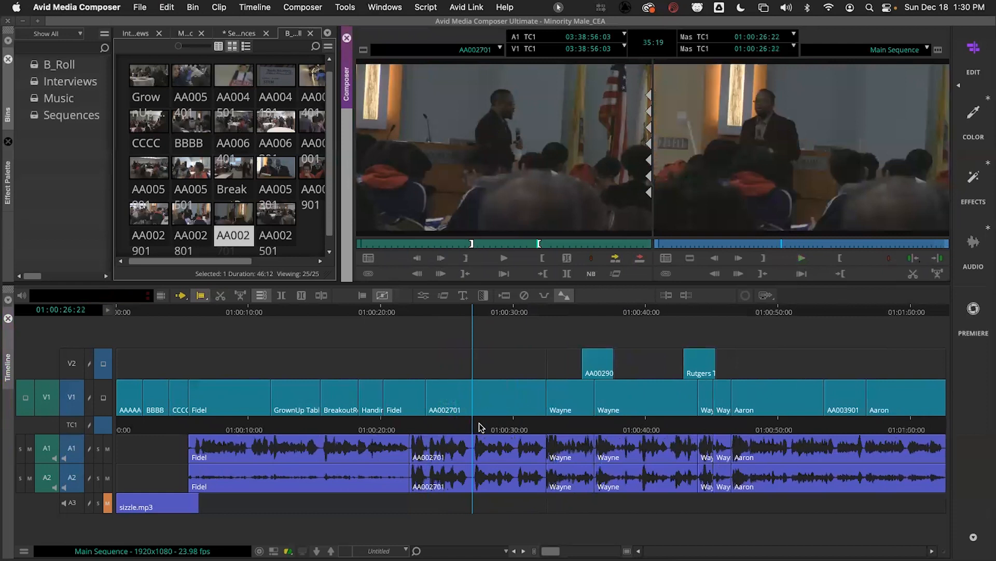
Ripple trim the end of AA002701 backward by 132 frames on V1, A1 and A2
{"action": "left_click", "coordinate": [469, 431]}
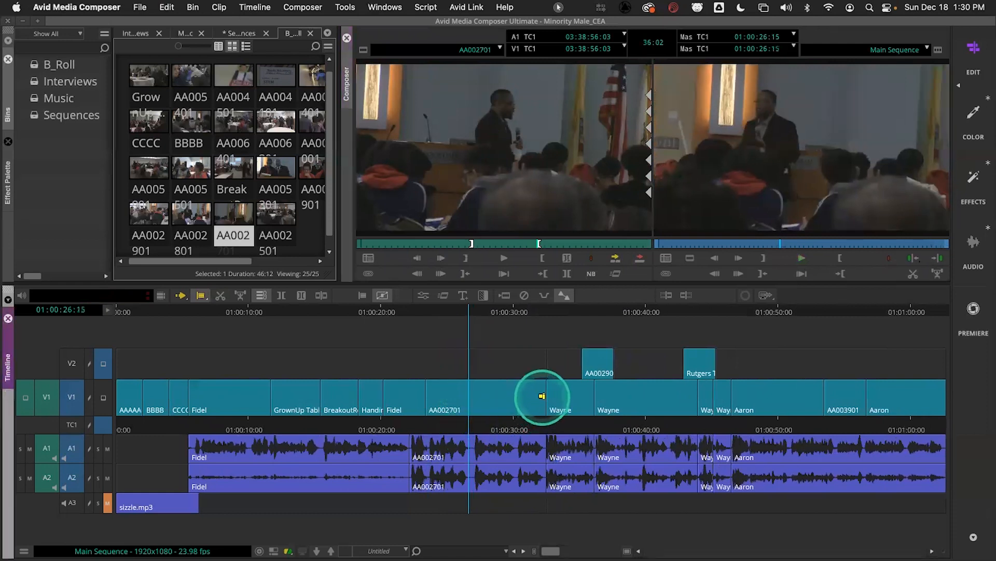
{"action": "left_click", "coordinate": [542, 396]}
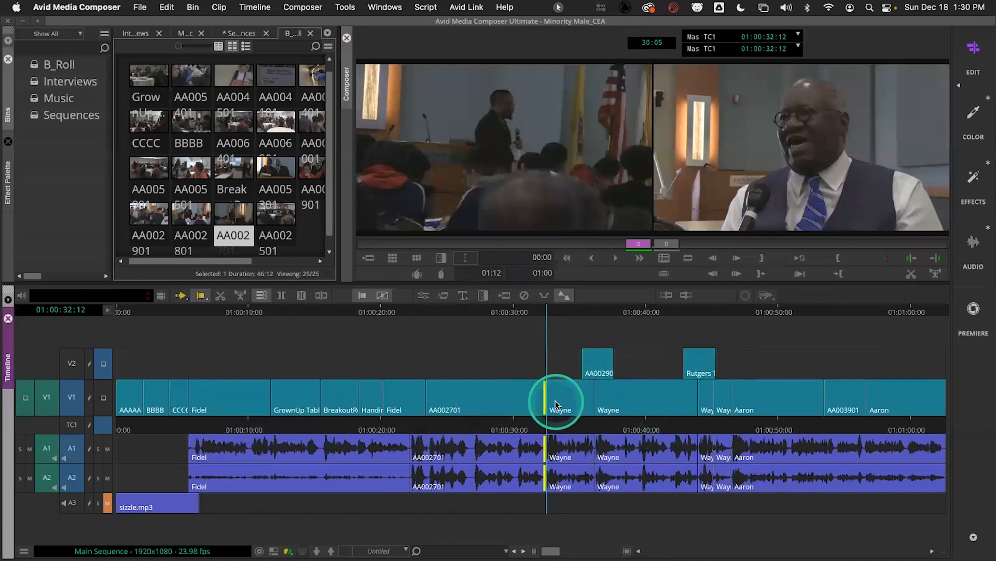
{"action": "left_click_drag", "start_coordinate": [540, 404], "coordinate": [476, 435]}
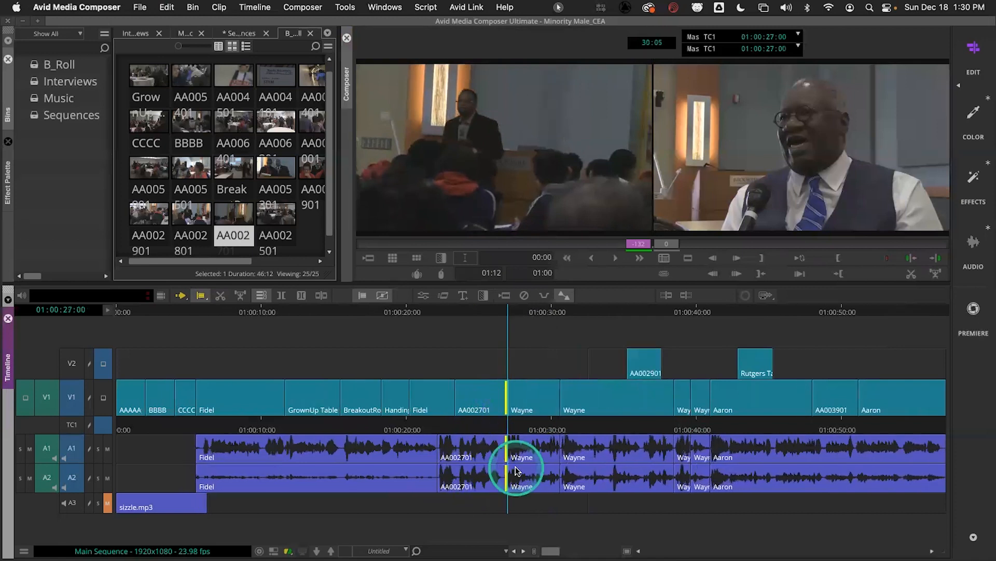
Review the cut after AA002701 in playback, stop, and undo the 132-frame ripple trim
{"action": "left_click_drag", "start_coordinate": [487, 422], "coordinate": [432, 421]}
{"action": "key", "text": "space"}
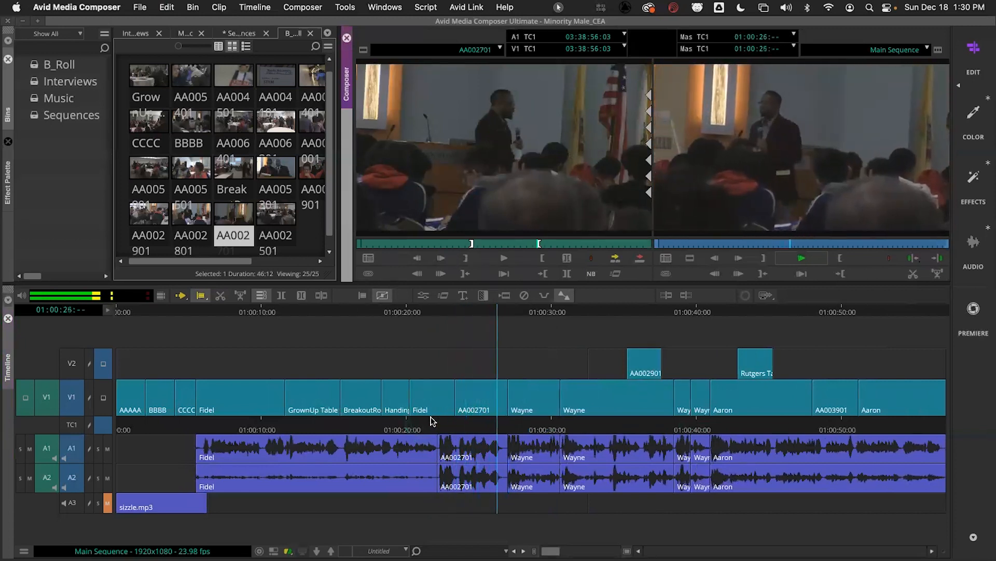
{"action": "left_click", "coordinate": [482, 430]}
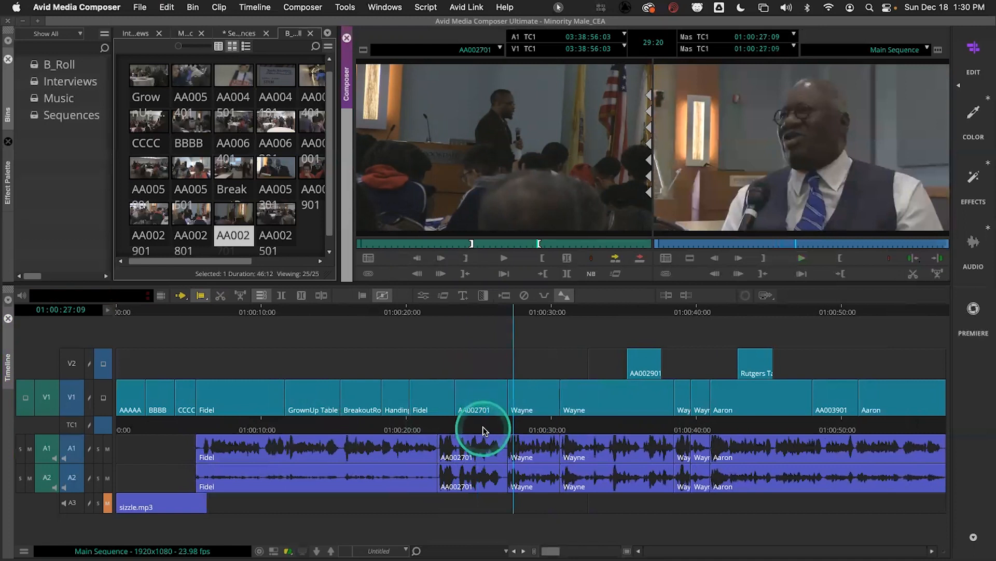
{"action": "key", "text": "v"}
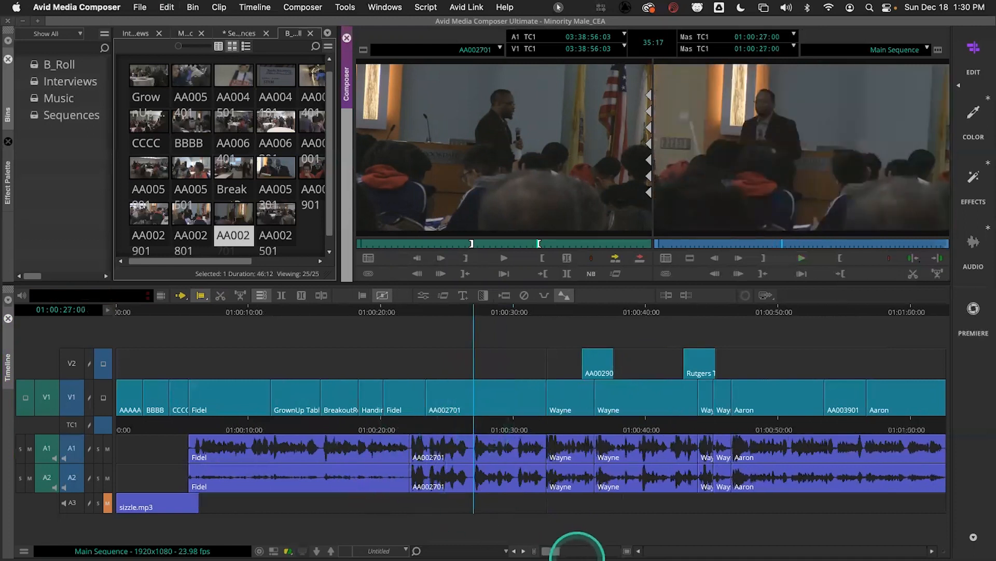
Play into the first interview clip and ripple trim its start forward by 22 frames on V1, A1 and A2
{"action": "left_click_drag", "start_coordinate": [551, 551], "coordinate": [584, 550]}
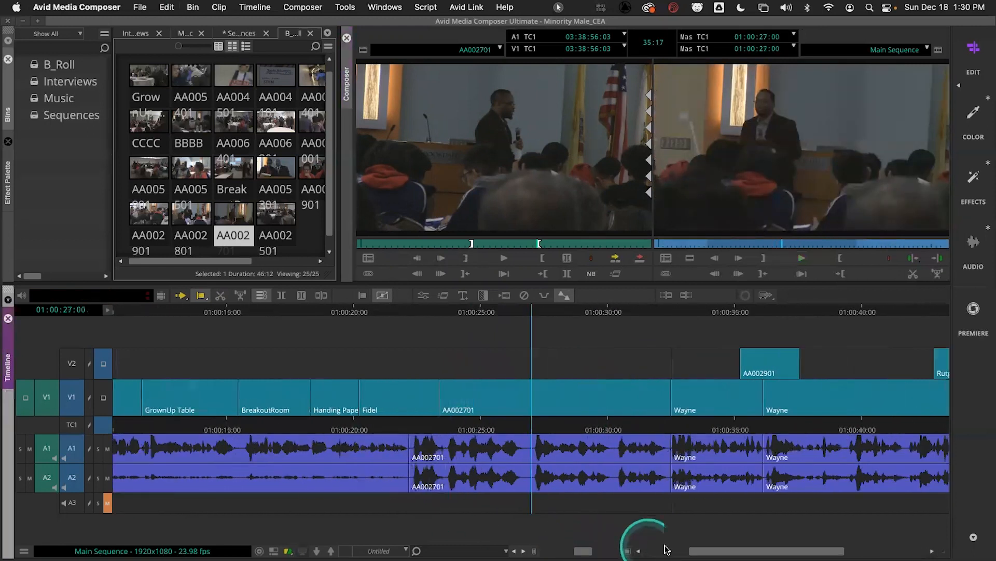
{"action": "left_click_drag", "start_coordinate": [709, 548], "coordinate": [656, 546]}
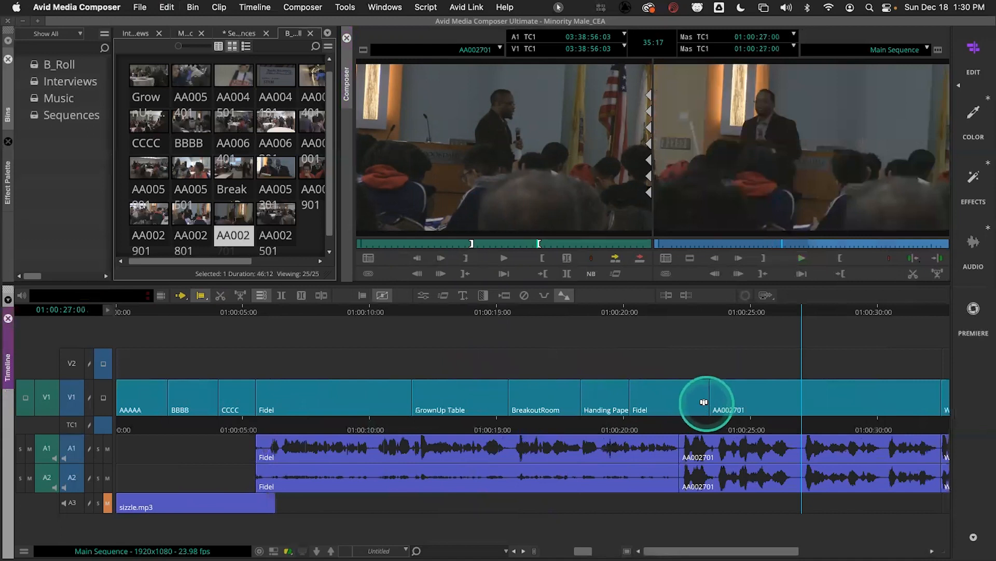
{"action": "left_click", "coordinate": [299, 410]}
{"action": "left_click_drag", "start_coordinate": [261, 429], "coordinate": [217, 431]}
{"action": "key", "text": "space"}
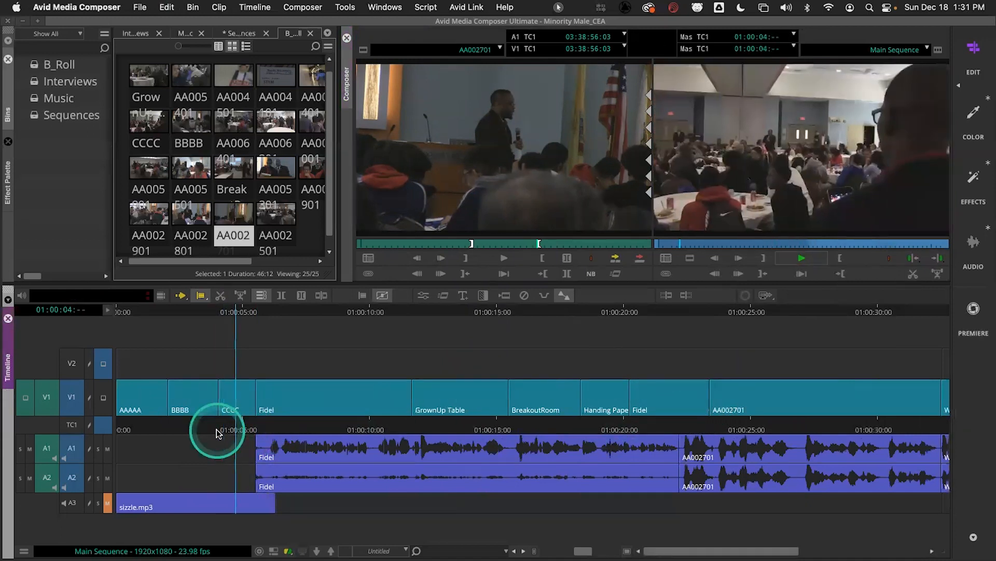
{"action": "left_click", "coordinate": [256, 396]}
{"action": "left_click_drag", "start_coordinate": [258, 396], "coordinate": [288, 396]}
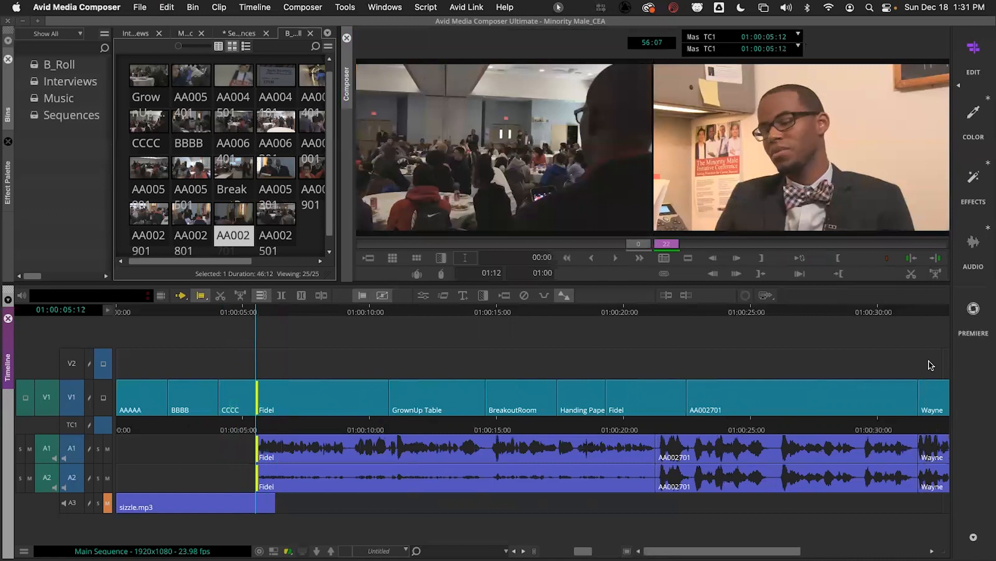
{"action": "left_click_drag", "start_coordinate": [602, 548], "coordinate": [552, 549]}
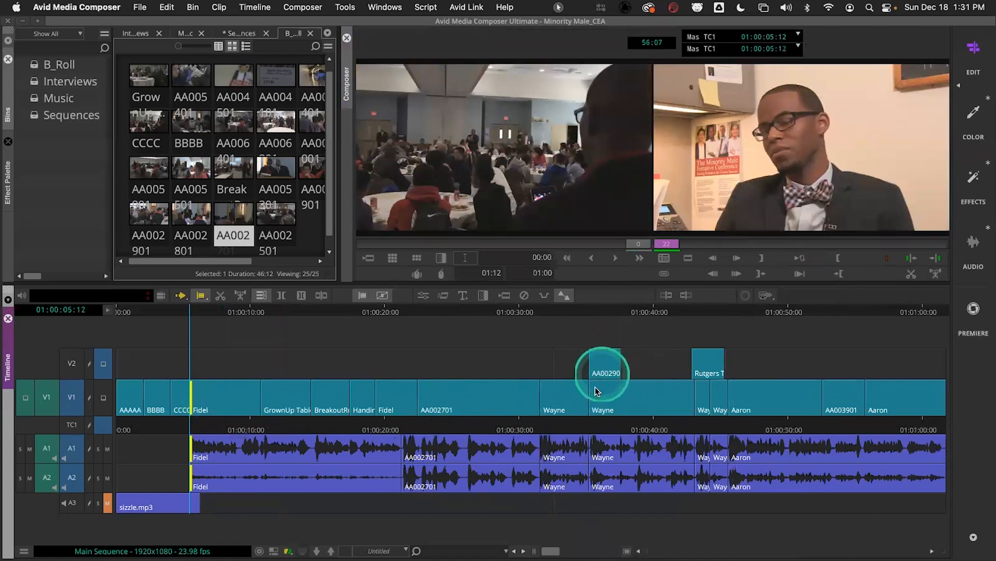
{"action": "left_click", "coordinate": [420, 433]}
{"action": "left_click", "coordinate": [397, 430]}
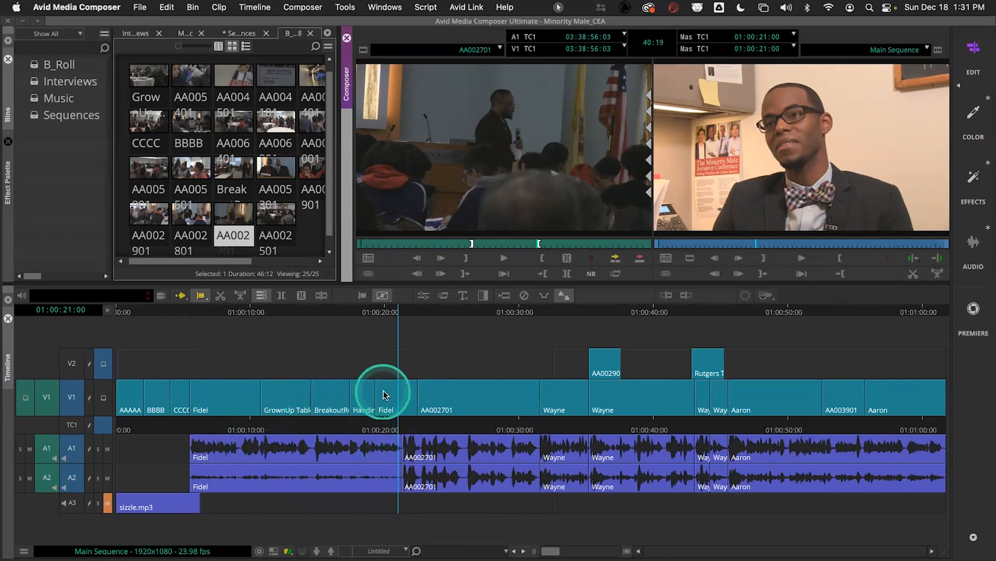
{"action": "left_click", "coordinate": [412, 400]}
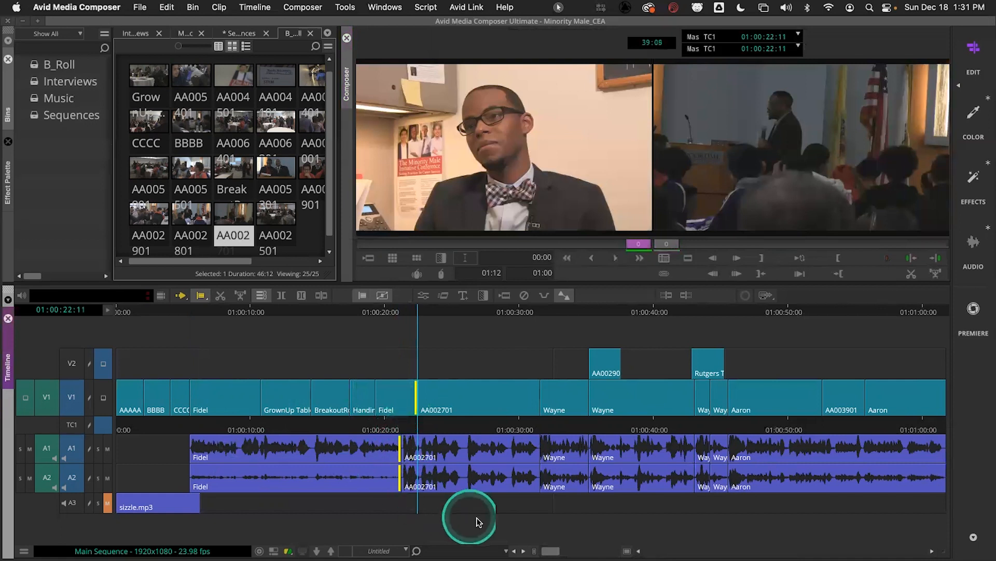
{"action": "left_click_drag", "start_coordinate": [550, 549], "coordinate": [585, 549]}
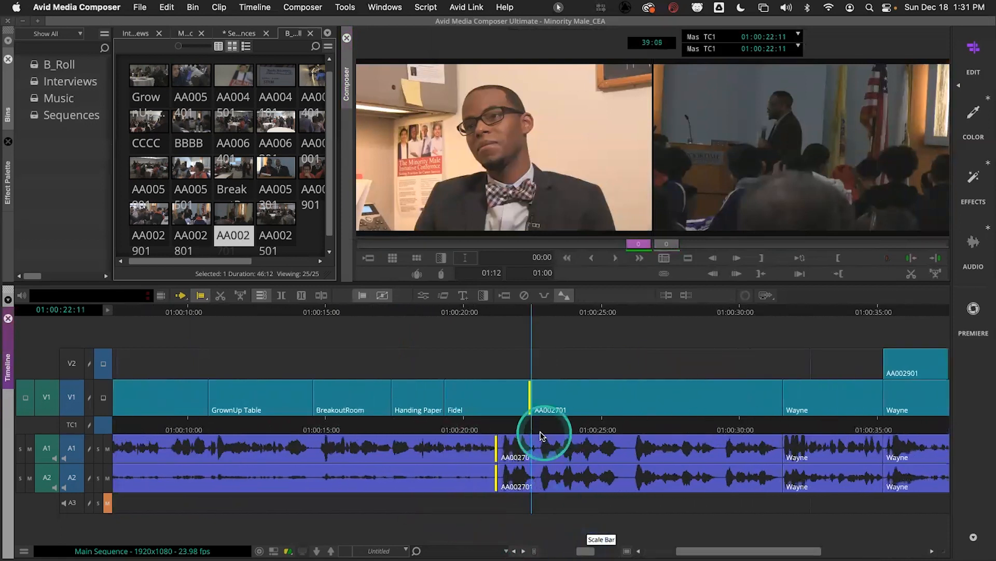
{"action": "left_click", "coordinate": [517, 427]}
{"action": "left_click", "coordinate": [513, 426]}
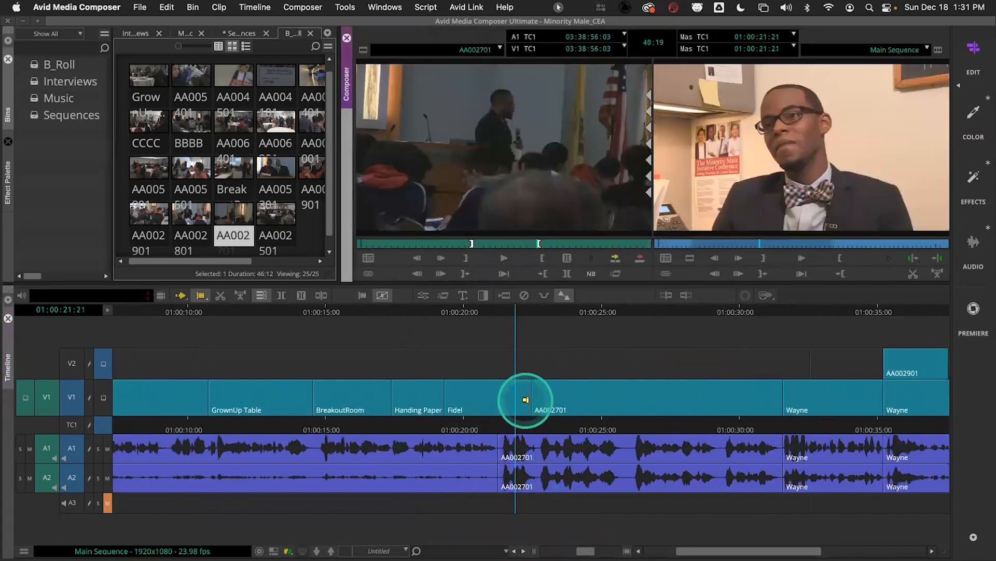
Roll the V1 cut between the interview clip and AA002701 backward by 16 frames without trimming A1 and A2
{"action": "left_click", "coordinate": [526, 399]}
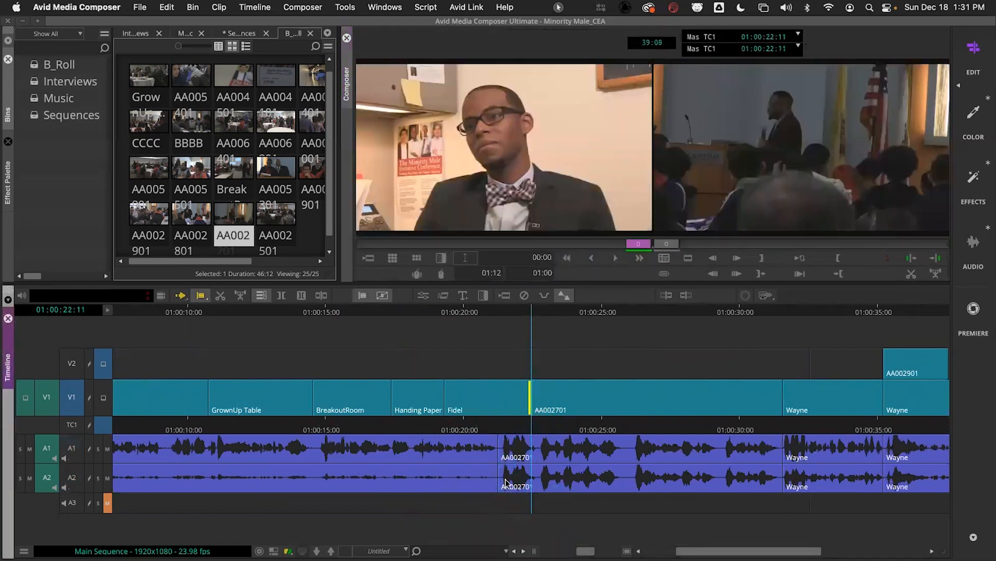
{"action": "left_click", "coordinate": [532, 390]}
{"action": "left_click_drag", "start_coordinate": [532, 392], "coordinate": [513, 402]}
Ripple trim the end of the interview clip before AA002701 forward by 37 frames on V1 only and play from 01:00:20:00 to check sync
{"action": "left_click", "coordinate": [507, 397]}
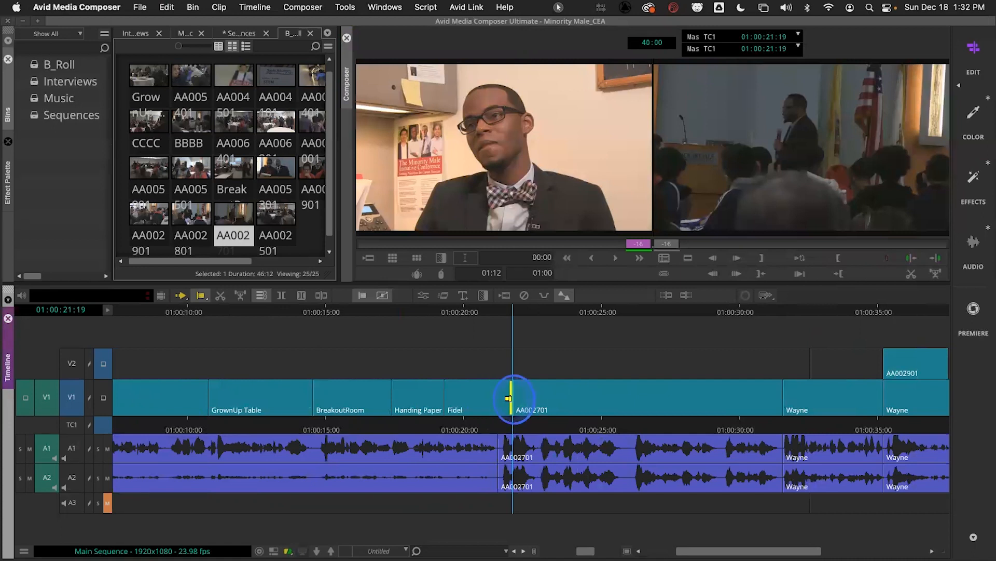
{"action": "left_click_drag", "start_coordinate": [511, 398], "coordinate": [551, 405]}
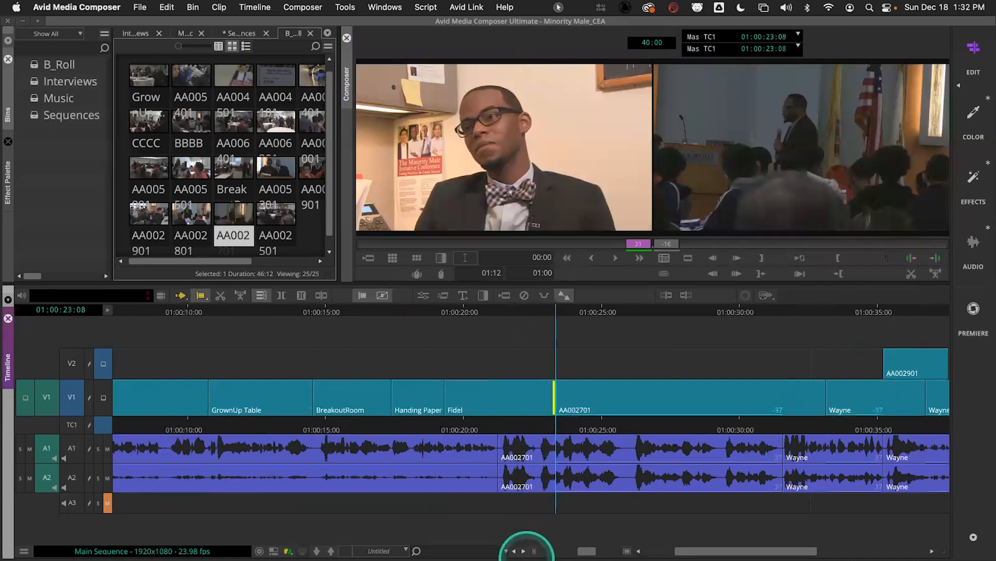
{"action": "left_click", "coordinate": [785, 414]}
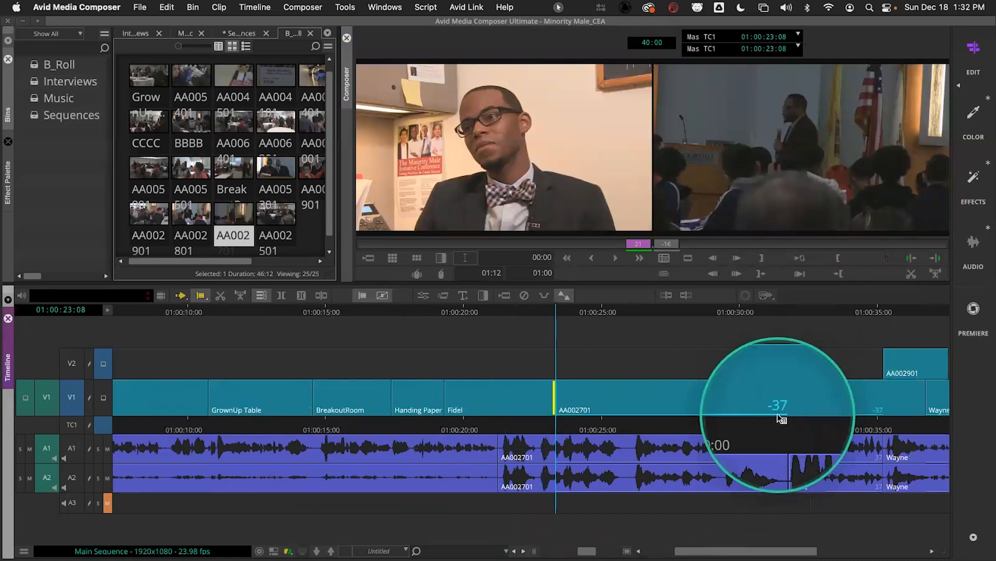
{"action": "left_click", "coordinate": [463, 428]}
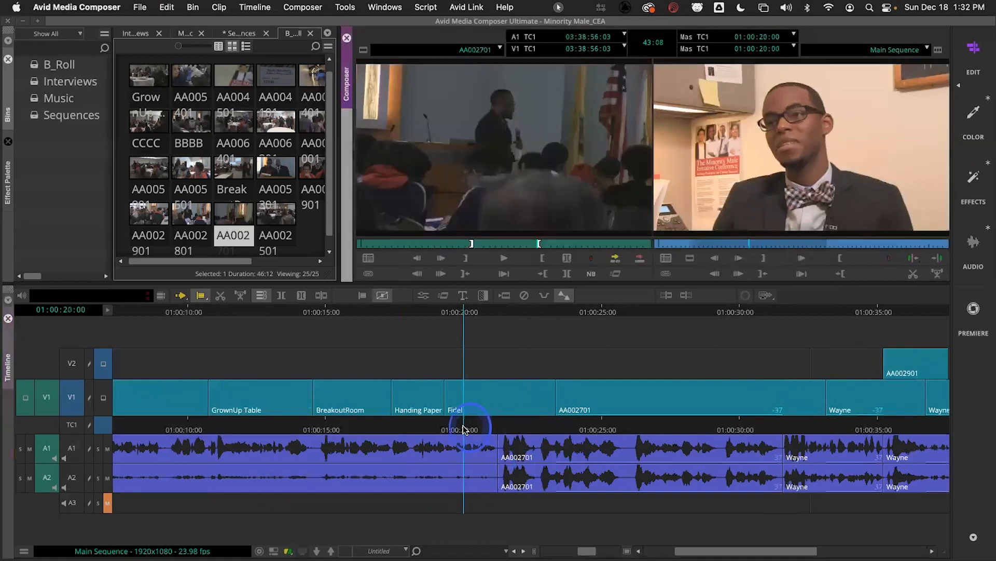
{"action": "key", "text": "space"}
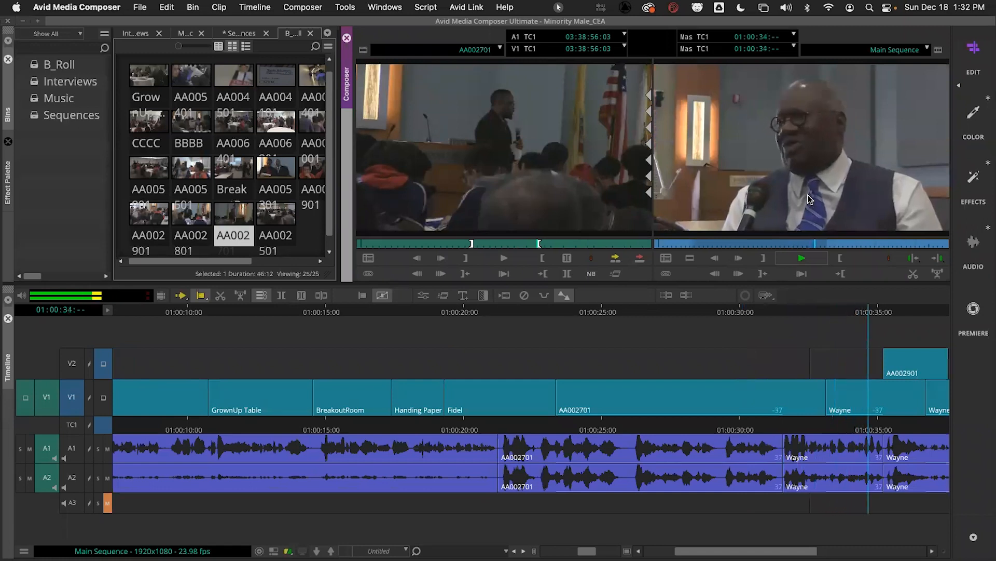
Stop playback and undo the 37-frame ripple trim on V1
{"action": "key", "text": "space"}
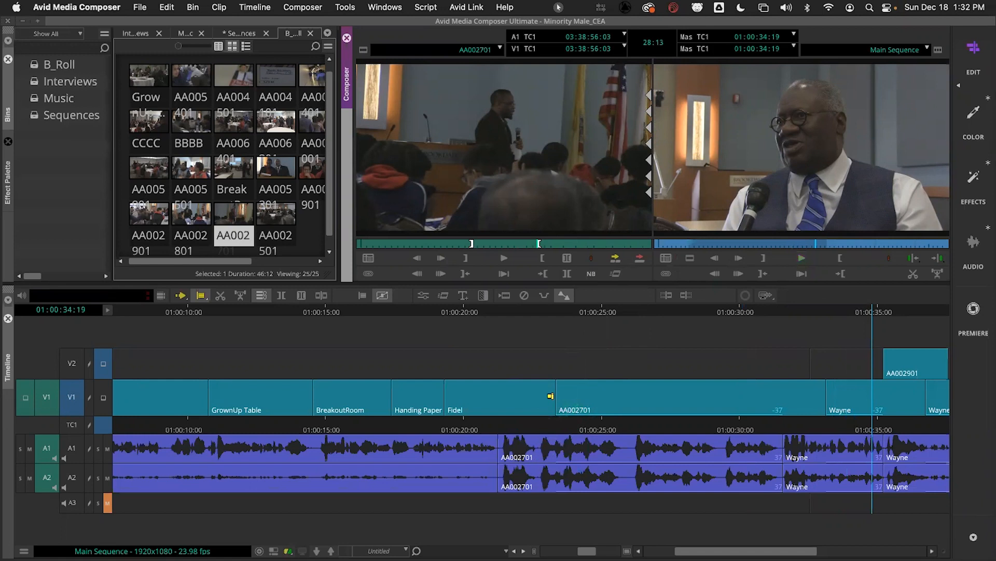
{"action": "key", "text": "super+z"}
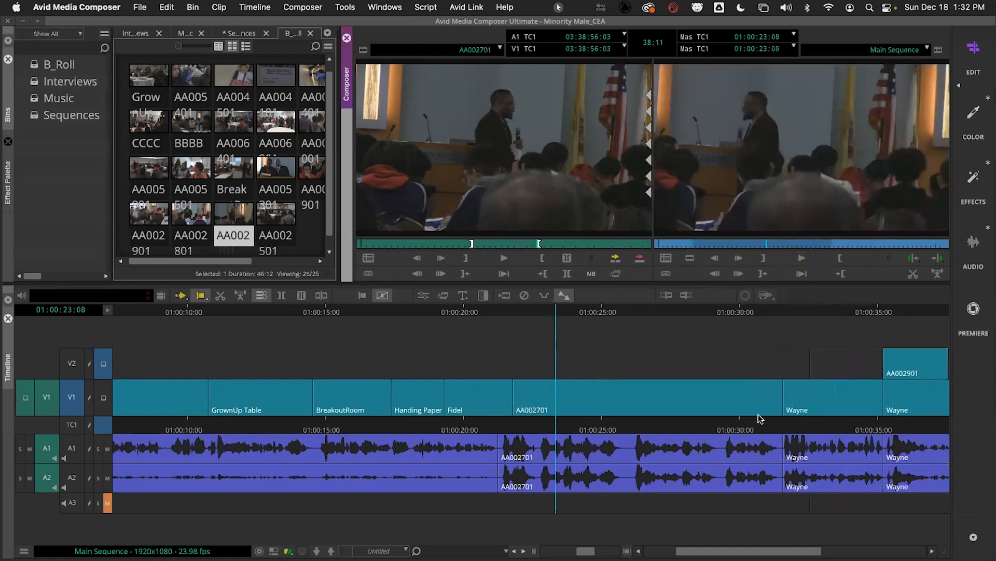
Try a 28-frame forward ripple trim at the end of AA002701 on V1 only, play it back and undo it
{"action": "left_click", "coordinate": [780, 398]}
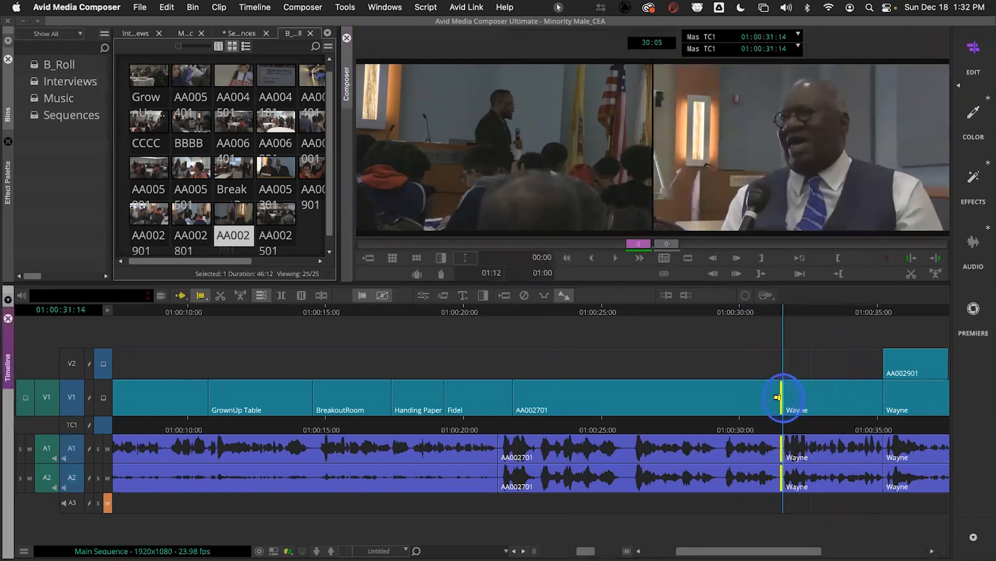
{"action": "left_click", "coordinate": [775, 399]}
{"action": "left_click", "coordinate": [778, 396]}
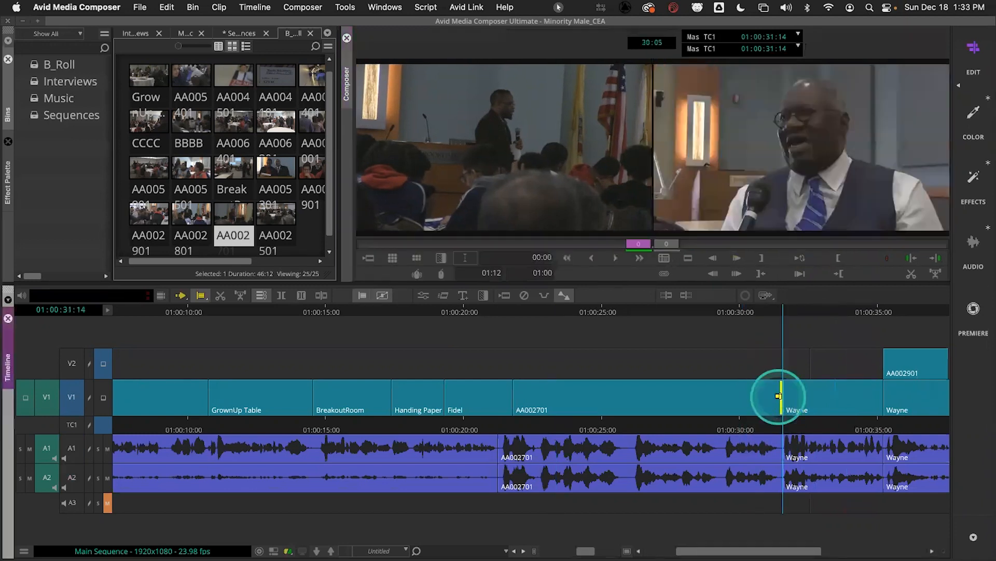
{"action": "left_click_drag", "start_coordinate": [778, 396], "coordinate": [814, 402]}
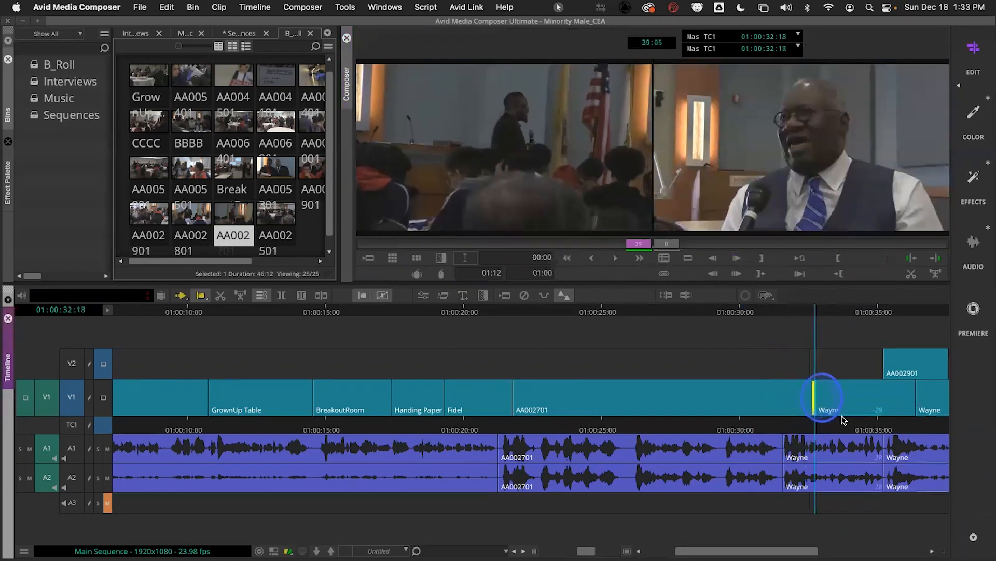
{"action": "left_click_drag", "start_coordinate": [697, 550], "coordinate": [730, 545]}
{"action": "key", "text": "space"}
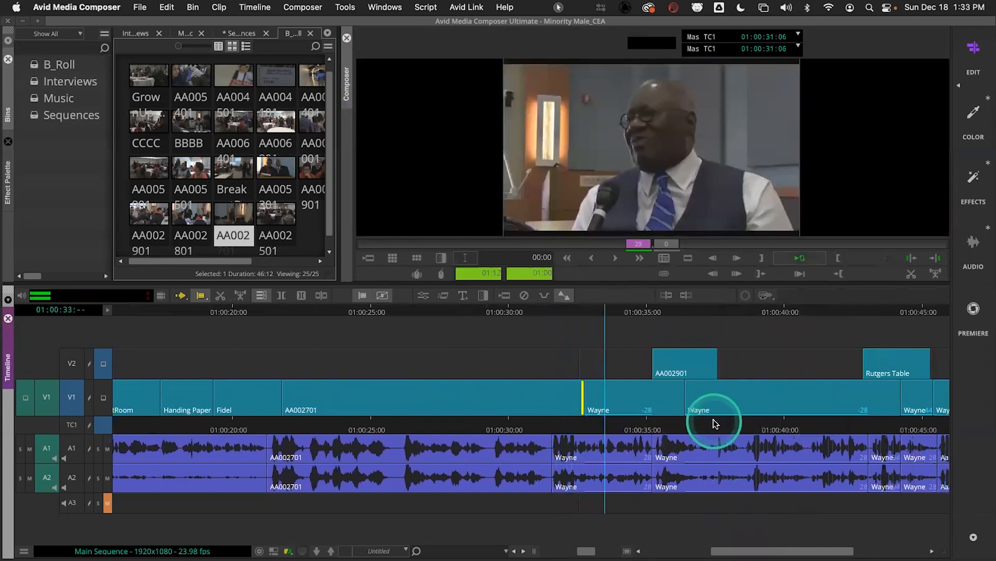
{"action": "key", "text": "space"}
{"action": "key", "text": "super+z"}
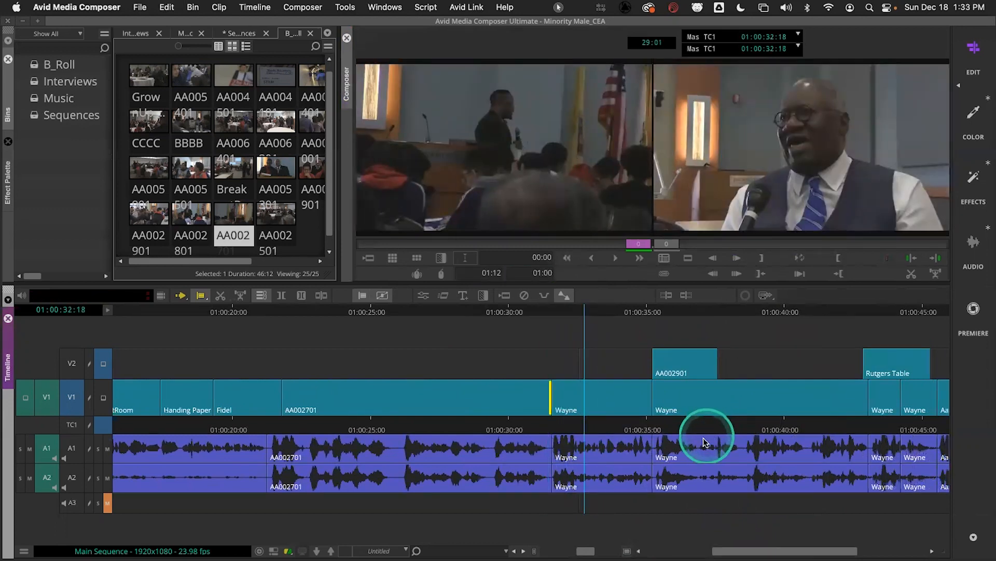
{"action": "left_click", "coordinate": [544, 430]}
{"action": "left_click", "coordinate": [540, 430]}
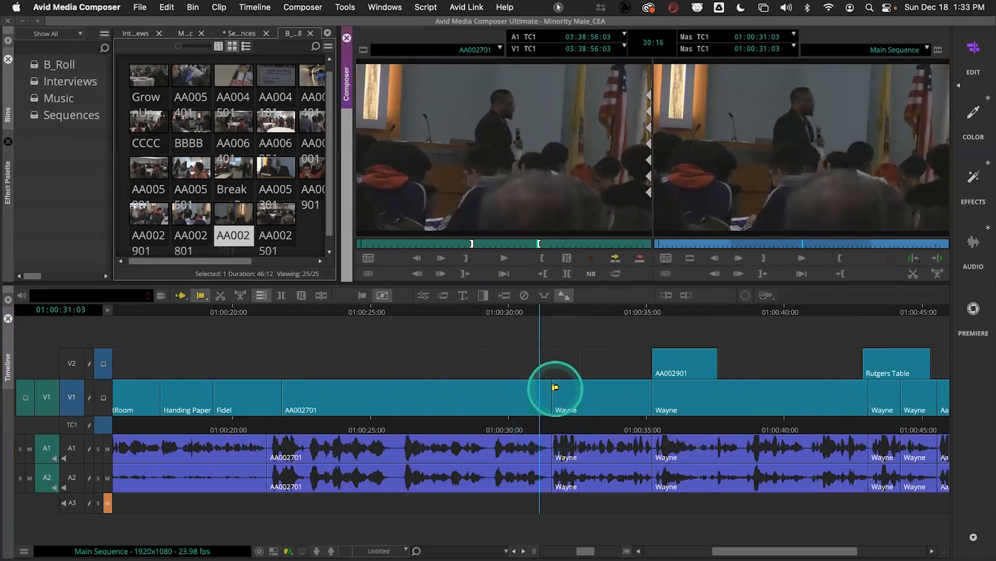
{"action": "left_click", "coordinate": [559, 429]}
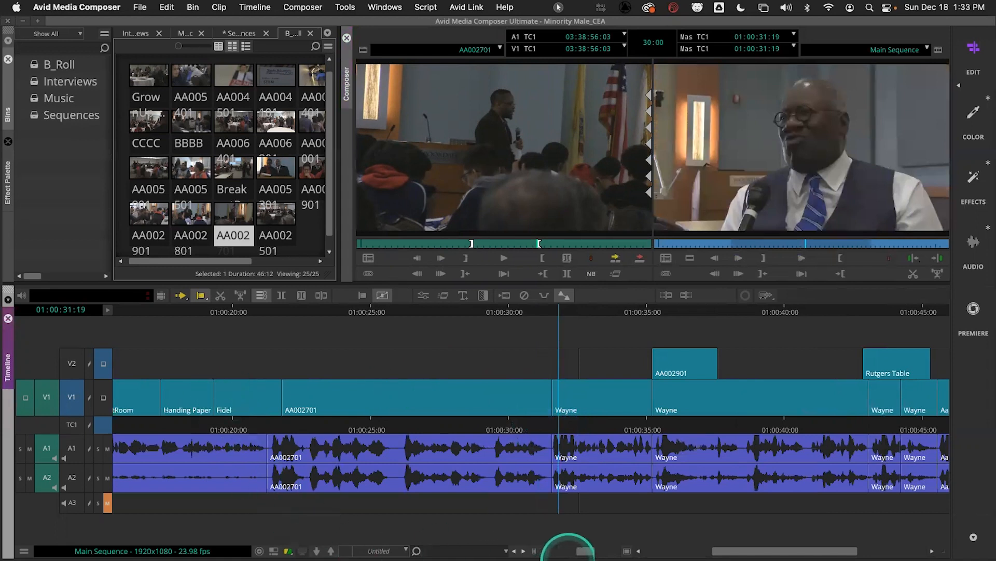
Mark an IN point at 01:00:05:12 where the first interview clip starts and play the opening of the sequence
{"action": "left_click_drag", "start_coordinate": [585, 550], "coordinate": [549, 549]}
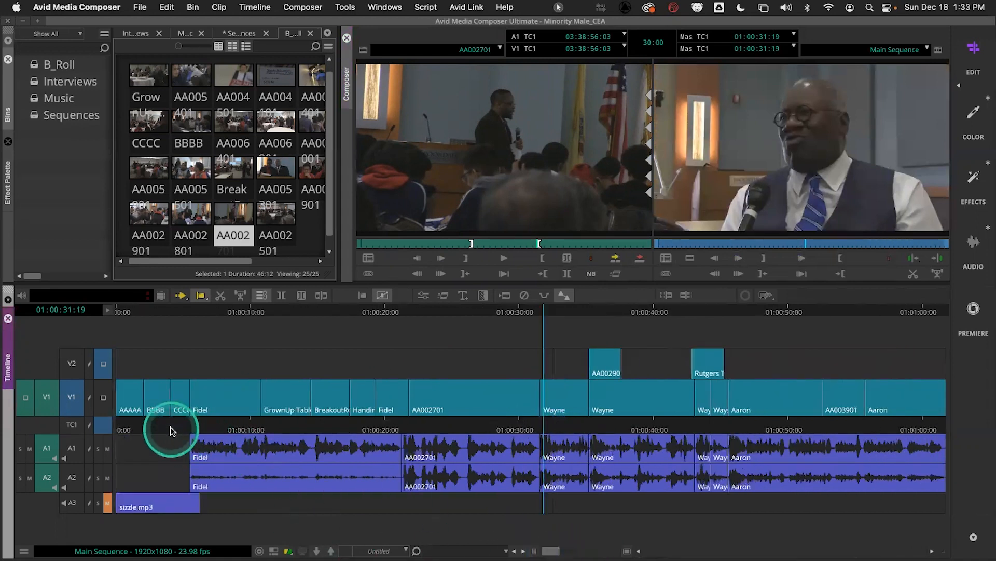
{"action": "left_click", "coordinate": [189, 423]}
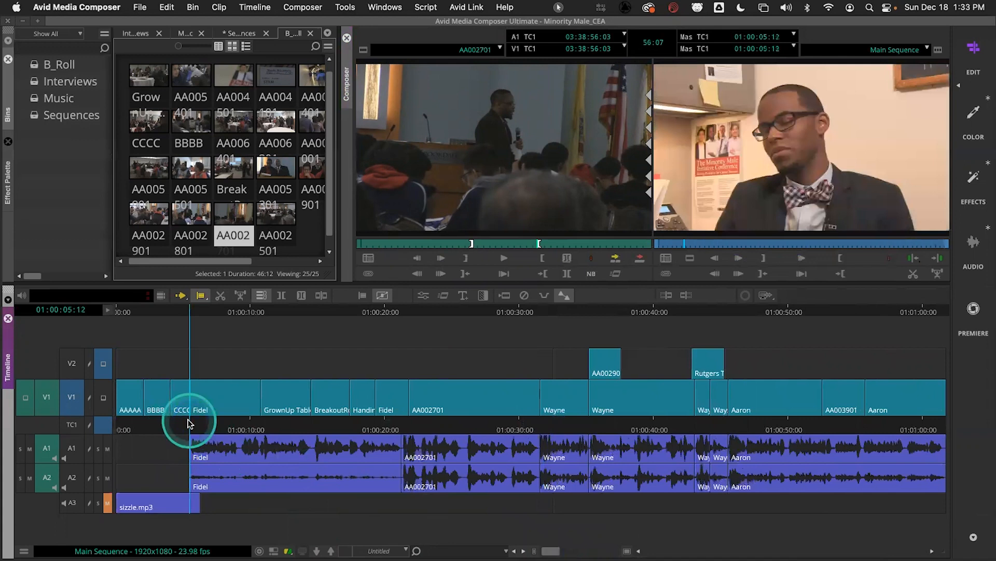
{"action": "key", "text": "i"}
{"action": "left_click_drag", "start_coordinate": [153, 425], "coordinate": [110, 427]}
{"action": "key", "text": "space"}
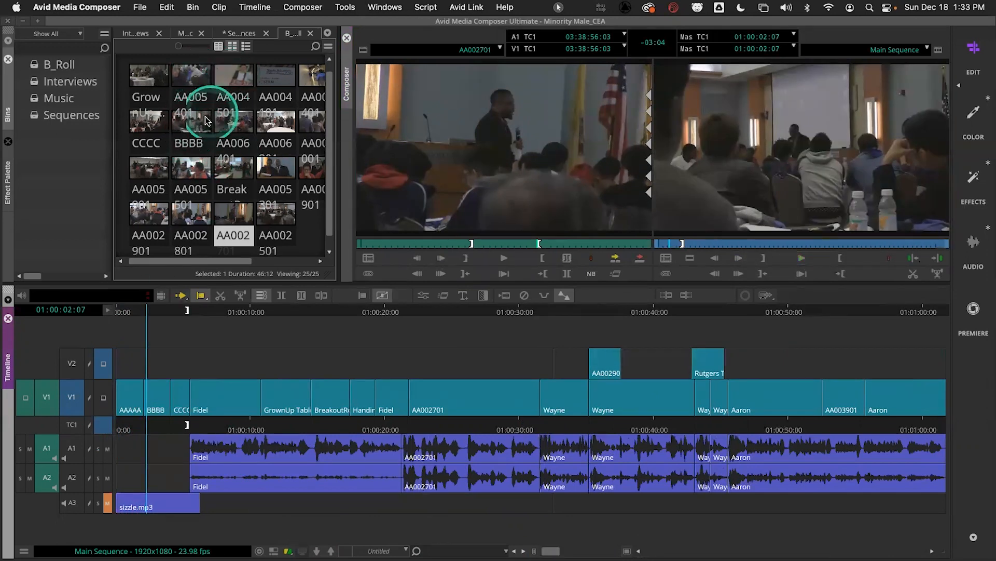
Load AA005901 as the source and mark a two-second range from 03:50:42:15 to 03:50:44:14
{"action": "double_click", "coordinate": [153, 162]}
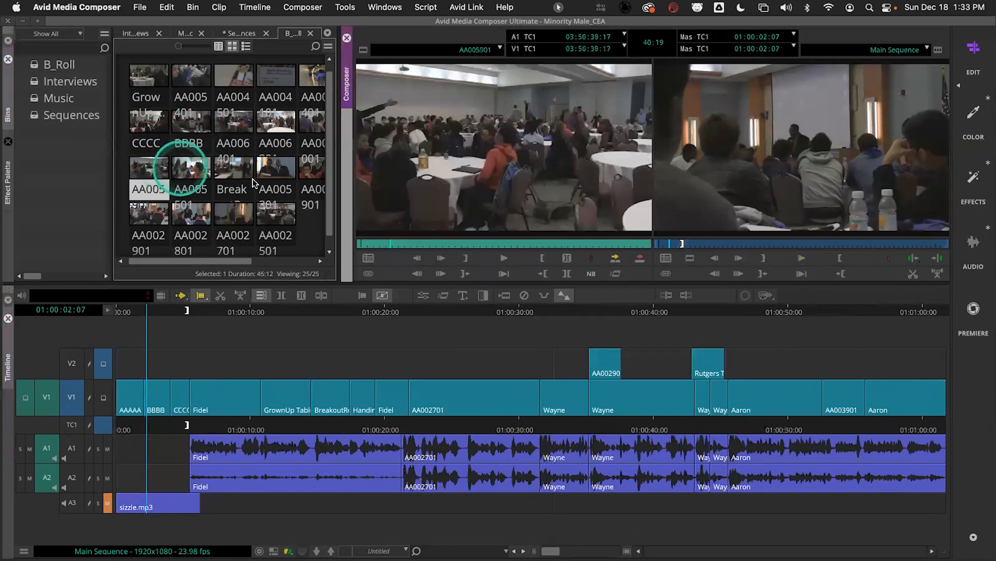
{"action": "left_click", "coordinate": [409, 244]}
{"action": "key", "text": "i"}
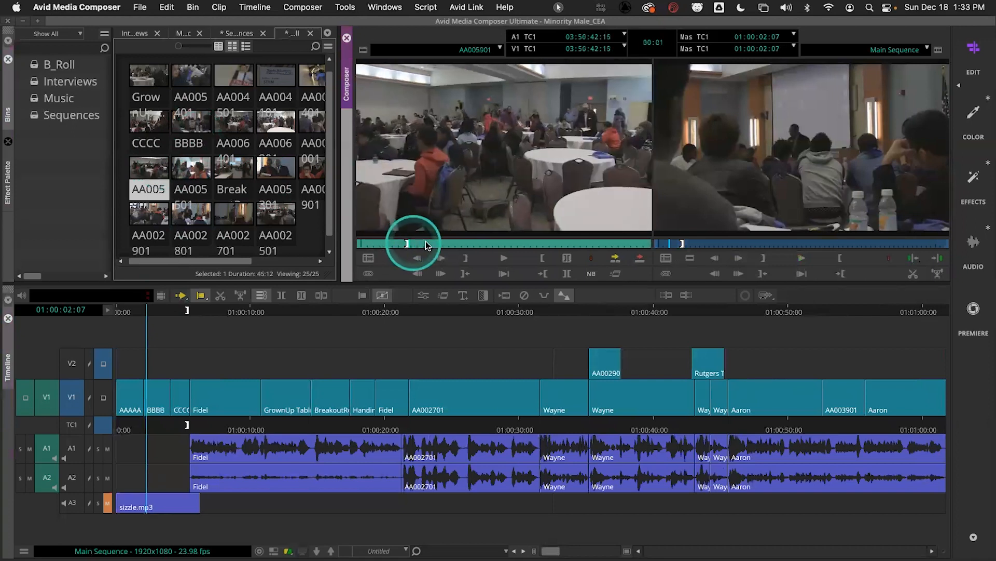
{"action": "left_click_drag", "start_coordinate": [428, 245], "coordinate": [422, 246]}
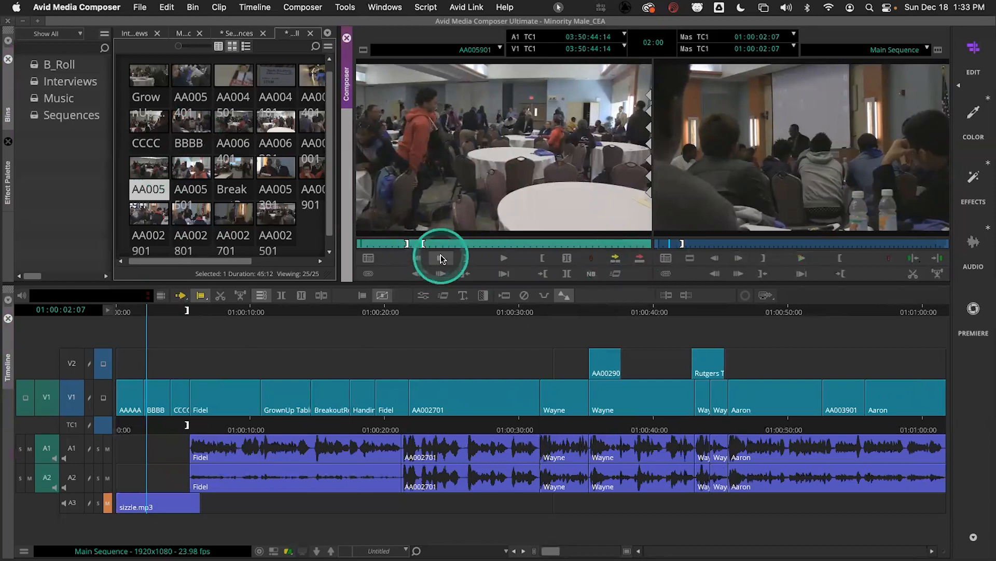
Try splicing the marked AA005901 range into V1 only at the IN point, check sync in playback and undo the splice
{"action": "left_click", "coordinate": [615, 259]}
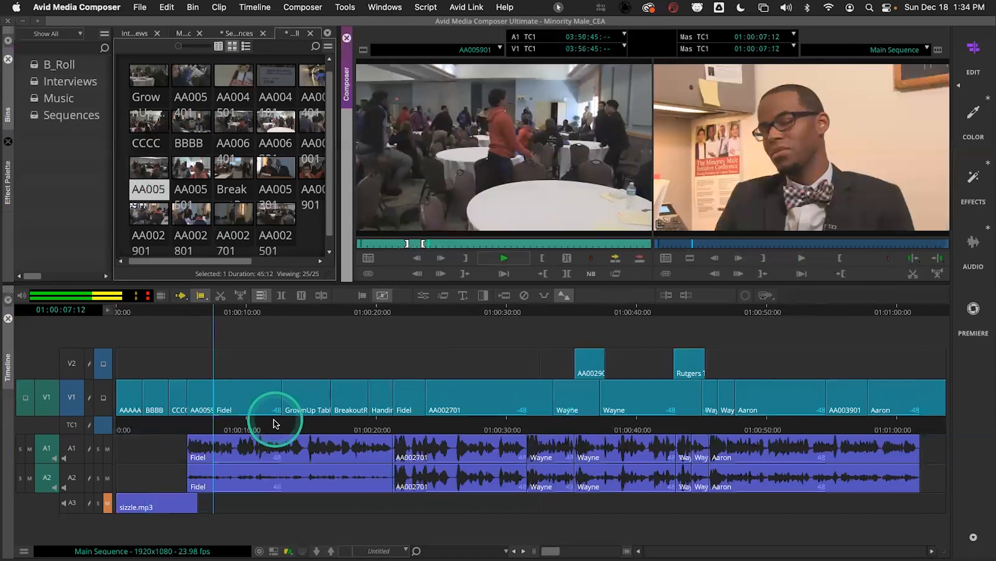
{"action": "key", "text": "space"}
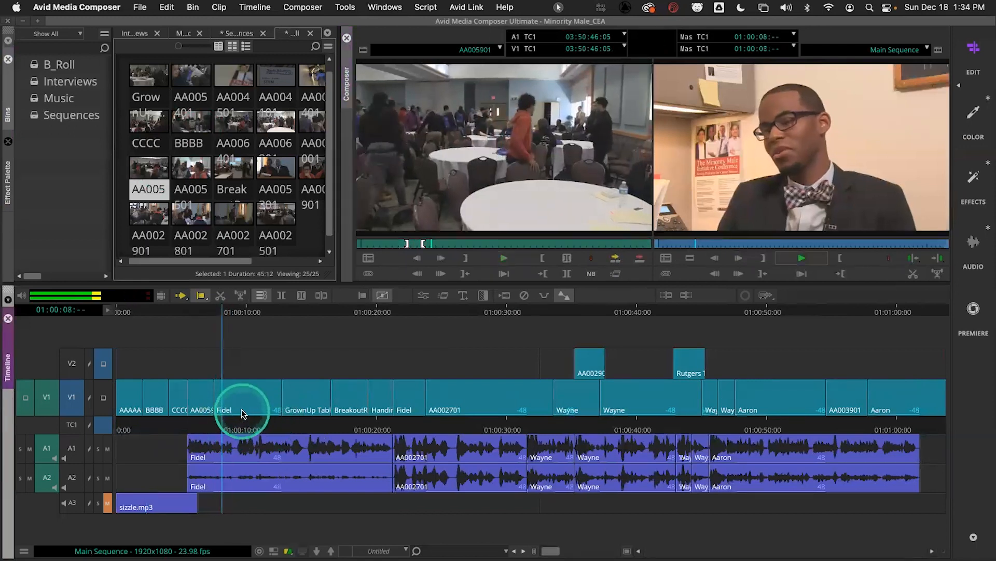
{"action": "key", "text": "space"}
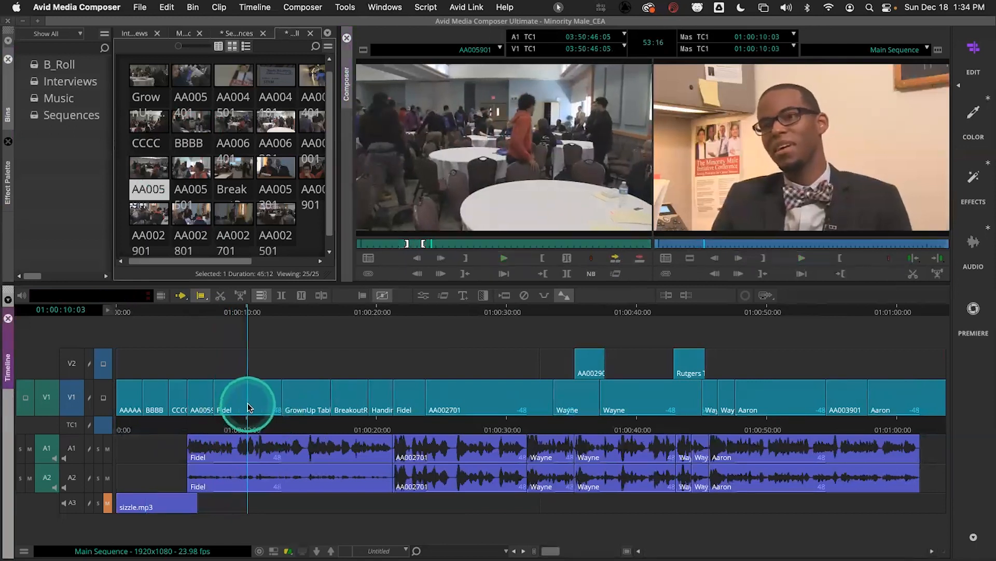
{"action": "key", "text": "super+z"}
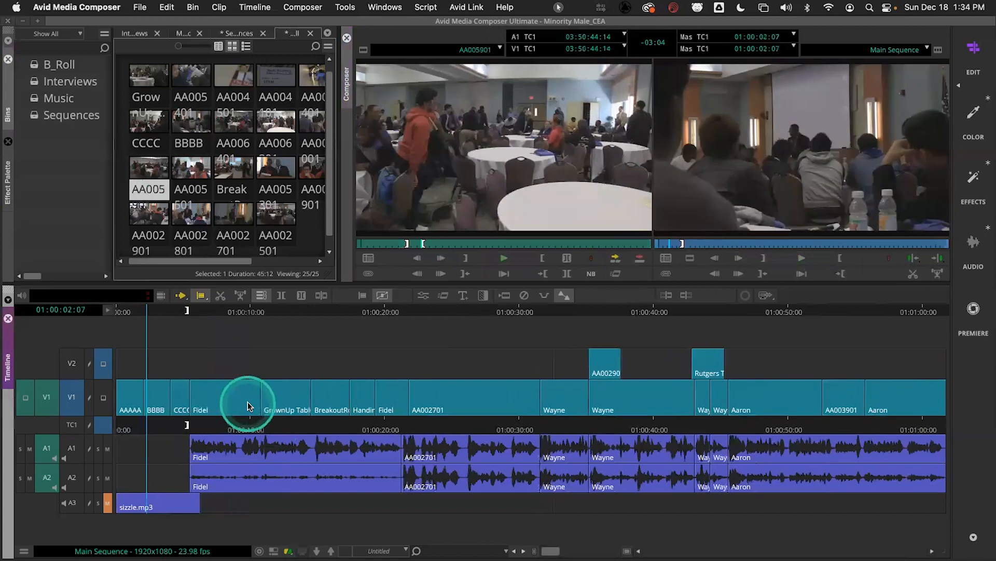
Mark the whole BBBB clip on V1 and extract it from that track only
{"action": "left_click", "coordinate": [154, 428]}
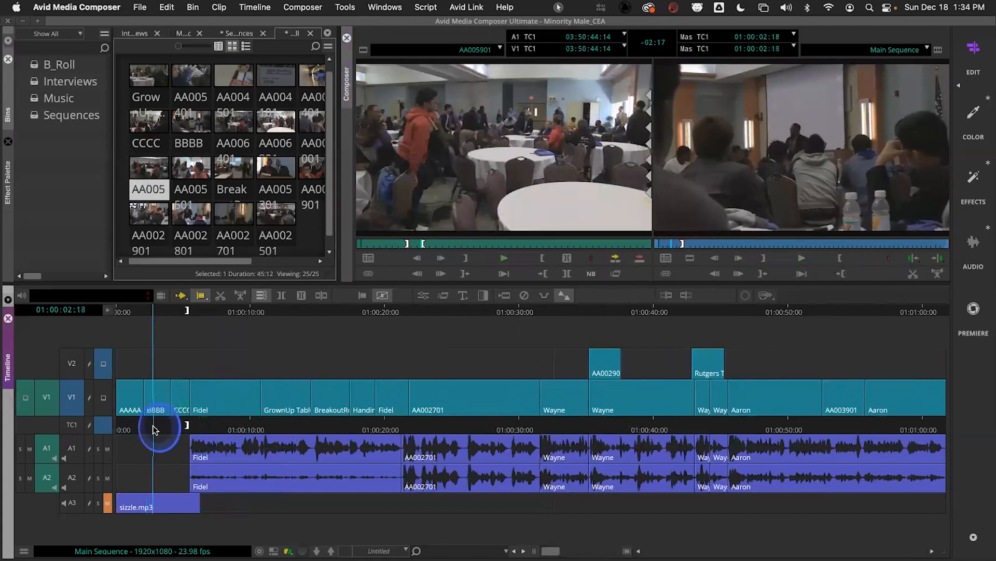
{"action": "left_click", "coordinate": [280, 295]}
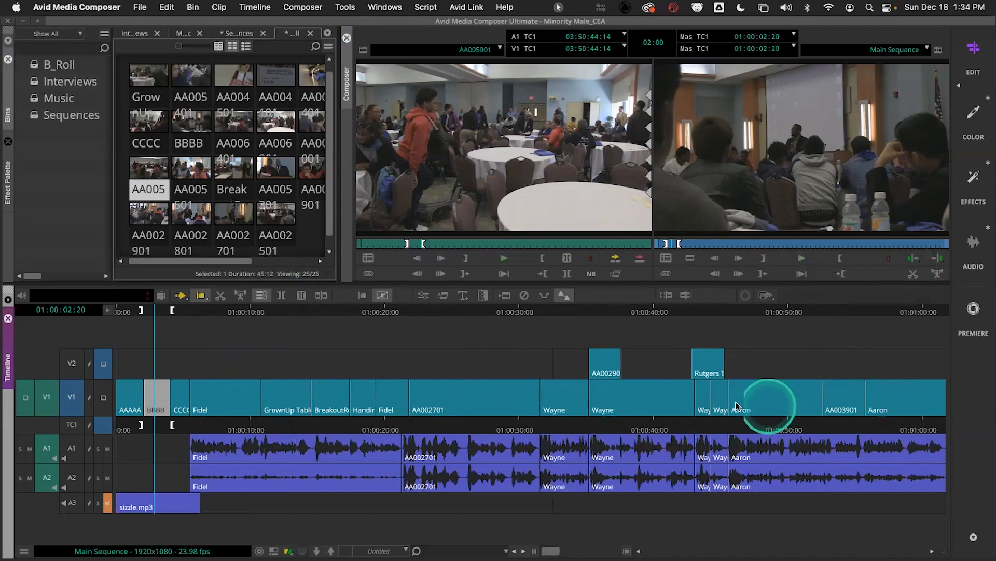
{"action": "left_click", "coordinate": [914, 275]}
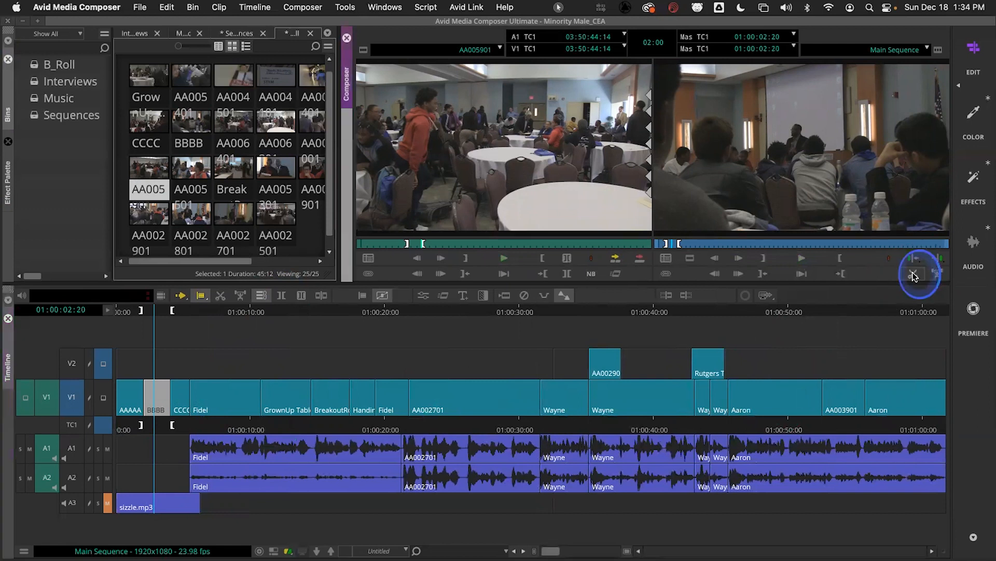
Play the first interview clip to check sync, stop, and undo the extraction of BBBB
{"action": "left_click", "coordinate": [213, 423]}
{"action": "key", "text": "space"}
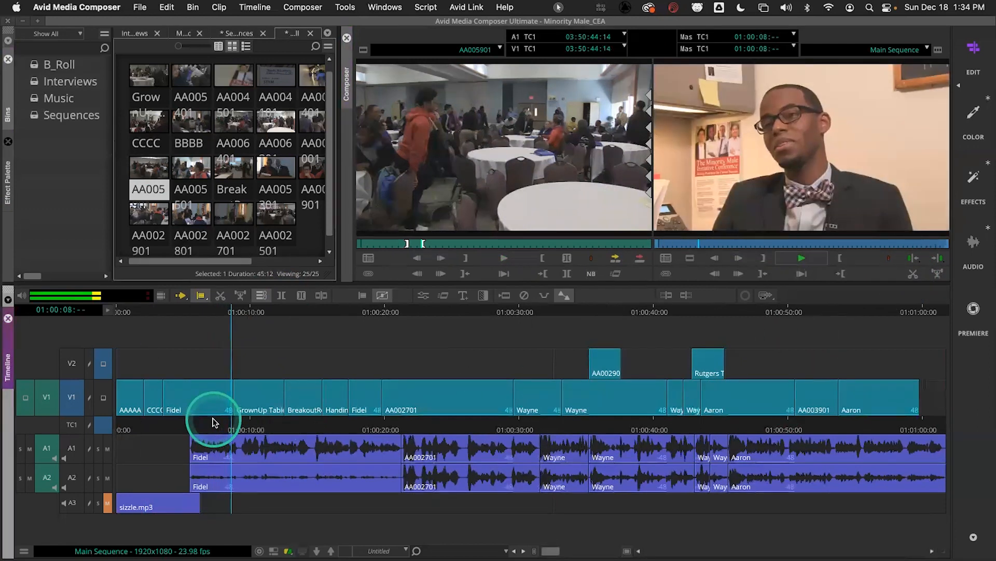
{"action": "key", "text": "space"}
{"action": "key", "text": "super+z"}
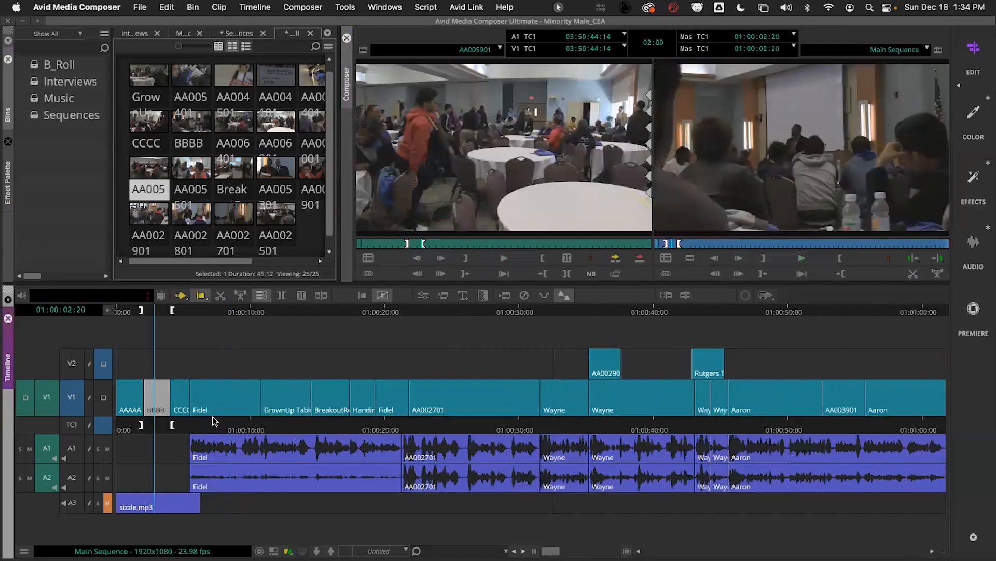
Try a 33-frame forward ripple trim at the end of the BreakoutRoom clip on V1 only and undo it
{"action": "left_click", "coordinate": [275, 425]}
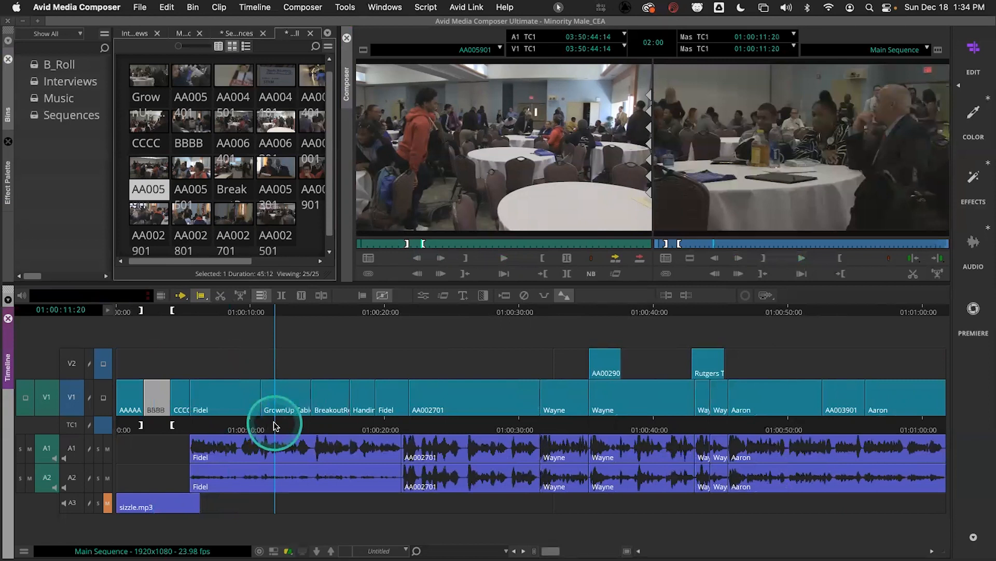
{"action": "left_click", "coordinate": [404, 403]}
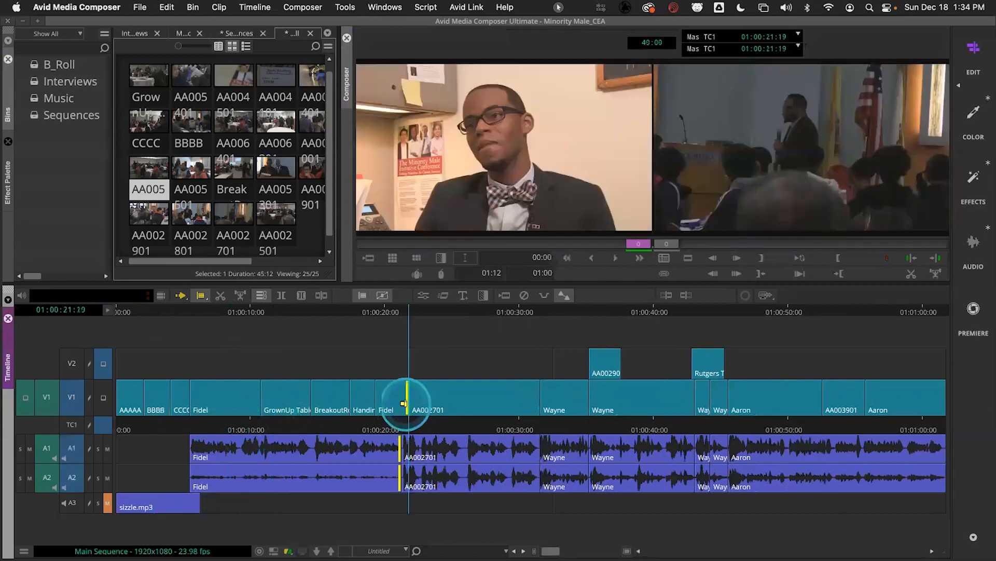
{"action": "left_click", "coordinate": [345, 396]}
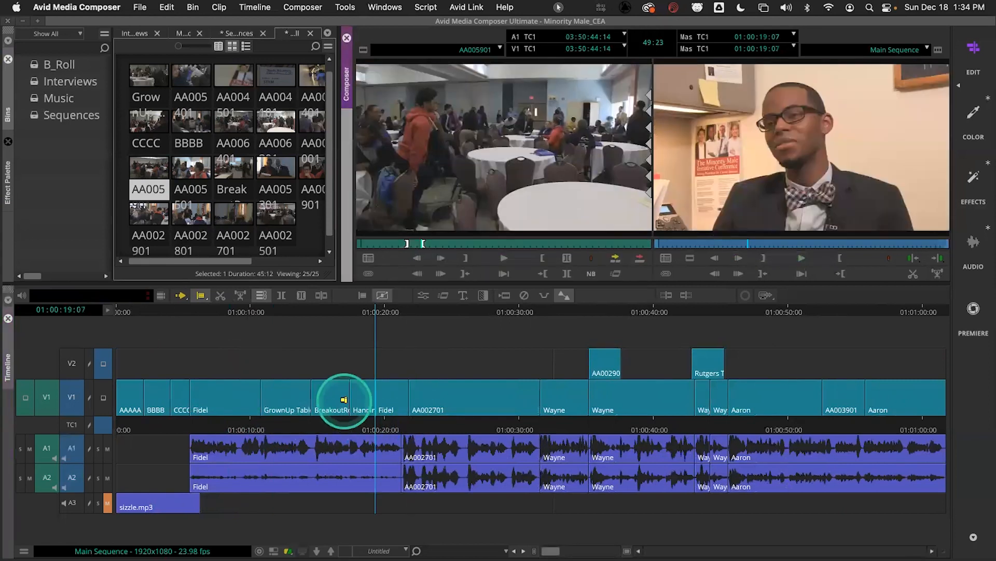
{"action": "left_click", "coordinate": [345, 396]}
{"action": "left_click_drag", "start_coordinate": [345, 395], "coordinate": [367, 395]}
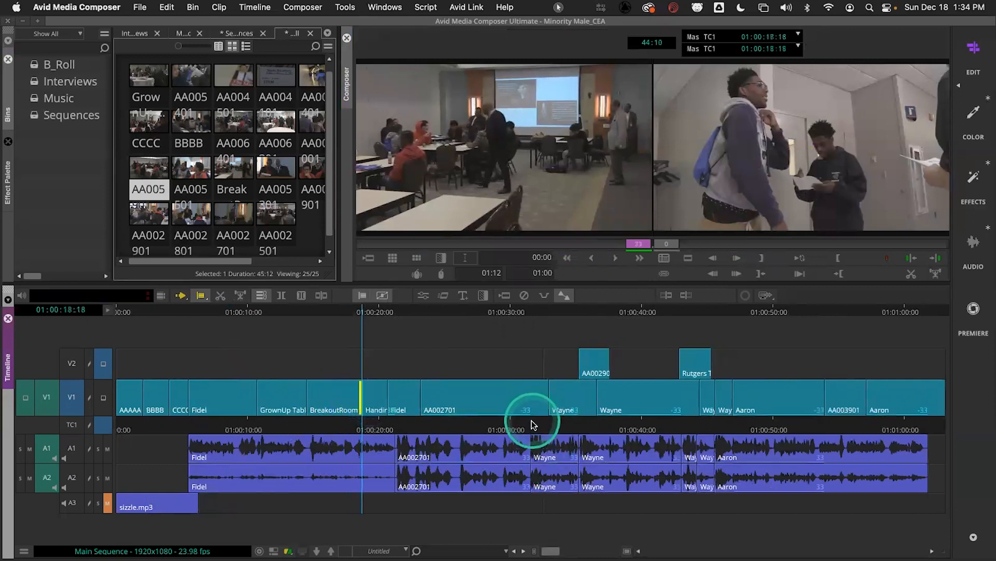
{"action": "key", "text": "super+z"}
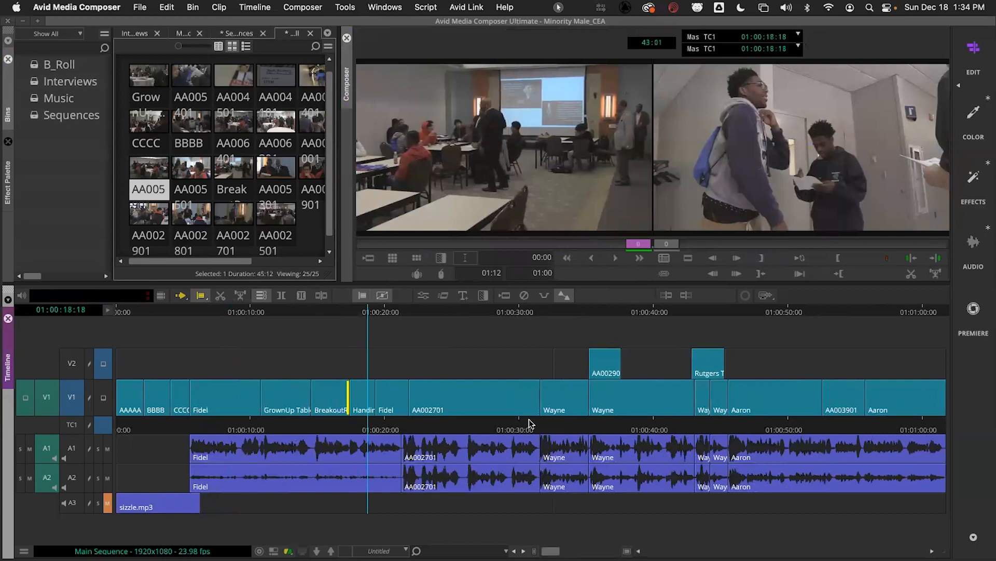
Leave trim mode at 01:00:08:02 and turn on sync locks for all video, timecode and audio tracks
{"action": "left_click", "coordinate": [98, 361]}
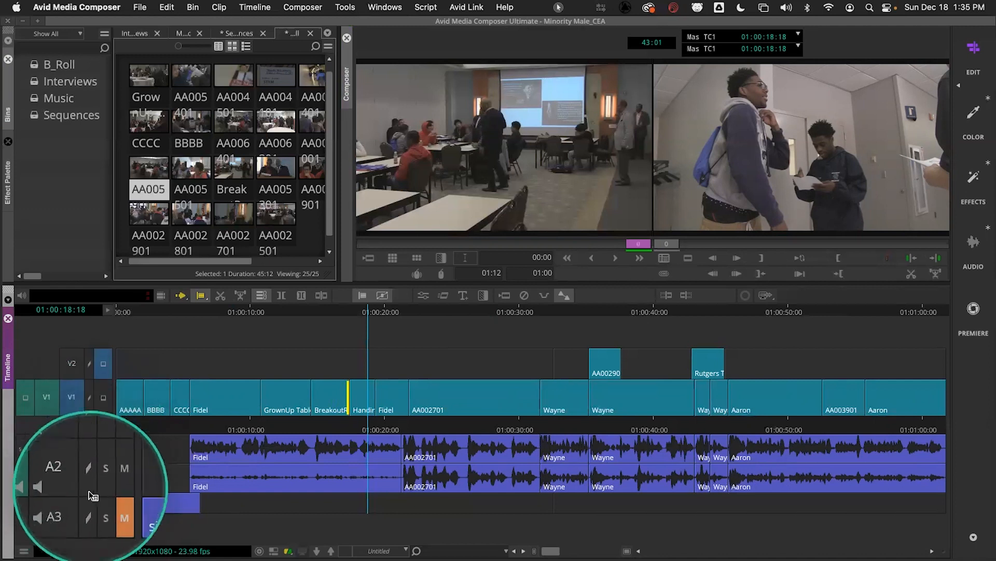
{"action": "left_click", "coordinate": [225, 428]}
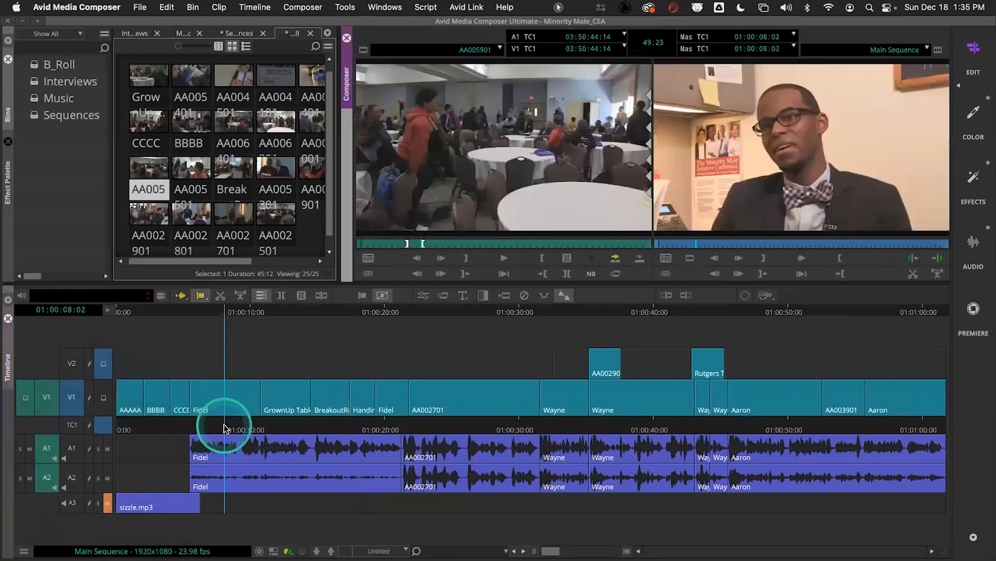
{"action": "left_click", "coordinate": [90, 425]}
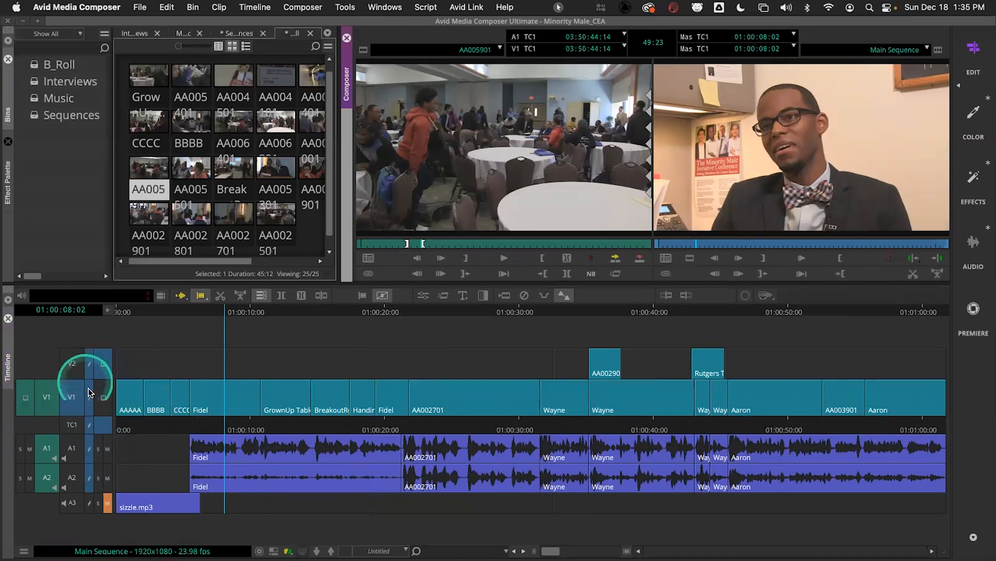
{"action": "left_click", "coordinate": [90, 502]}
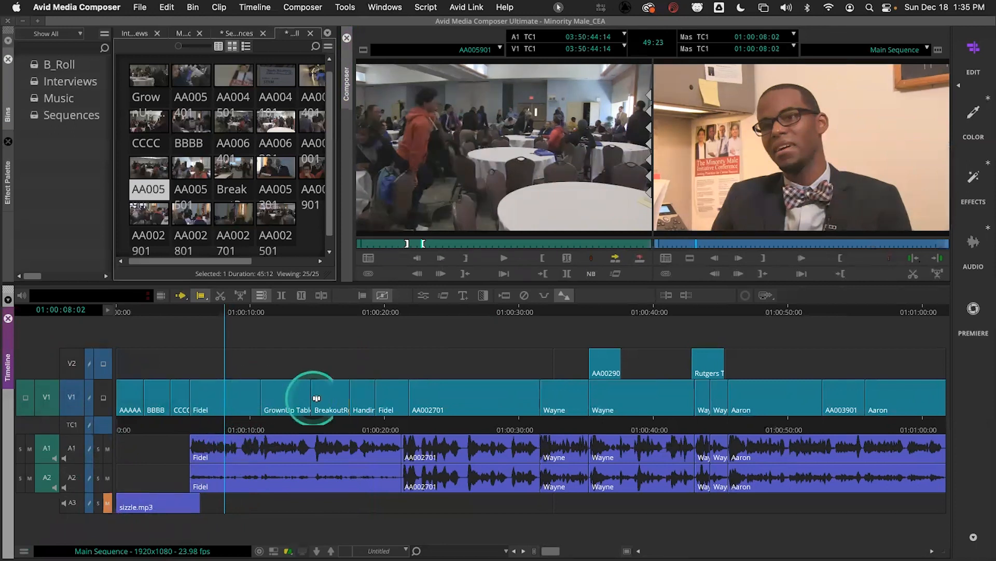
Try a 43-frame forward ripple trim at the end of AA002701 on V1, A1 and A2, and undo it
{"action": "left_click", "coordinate": [343, 399]}
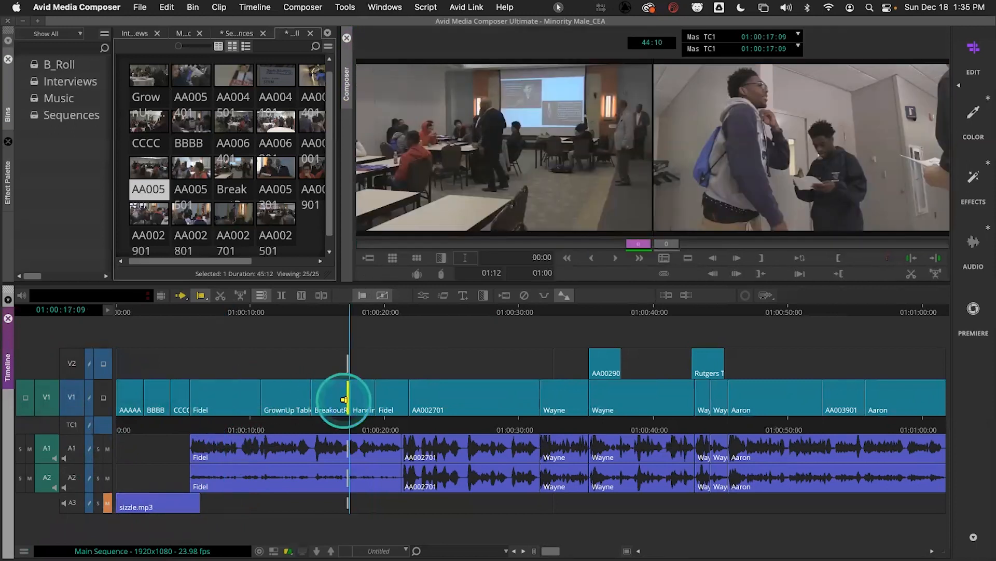
{"action": "left_click", "coordinate": [535, 396]}
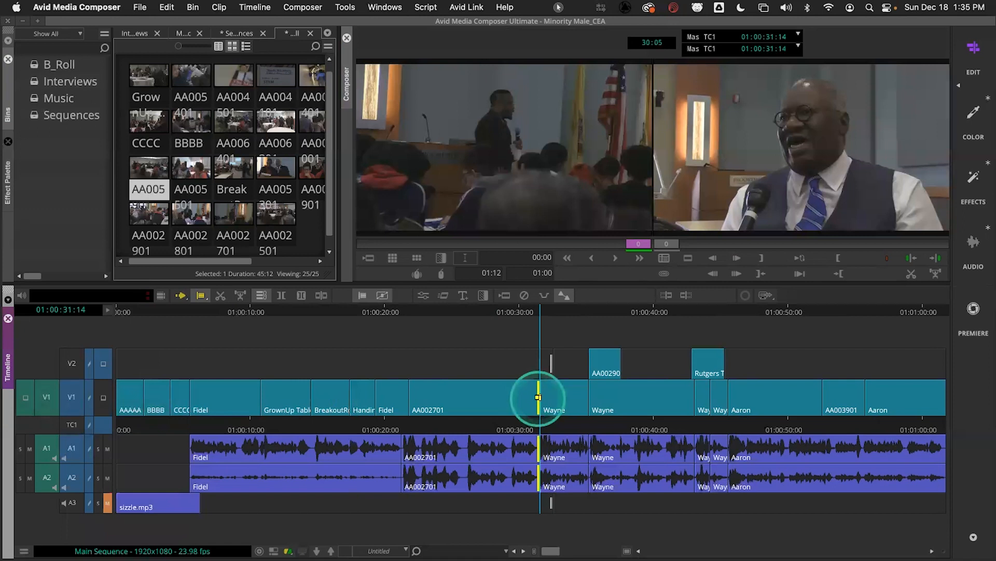
{"action": "mouse_move", "coordinate": [535, 397]}
{"action": "left_mouse_down"}
{"action": "mouse_move", "coordinate": [560, 396]}
{"action": "mouse_move", "coordinate": [550, 397]}
{"action": "left_mouse_up"}
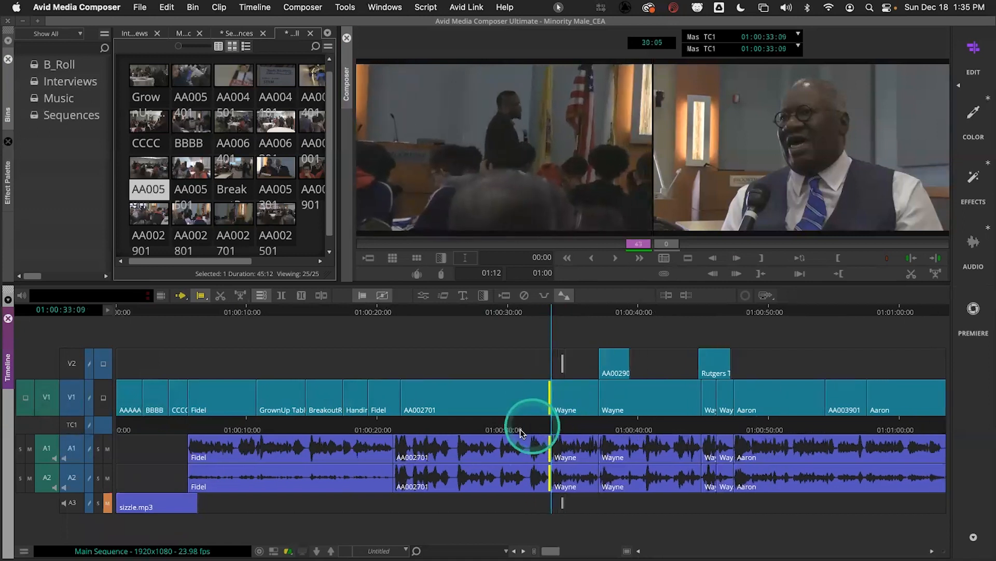
{"action": "key", "text": "super+z"}
Exclude A1 and A2 from the trim, try an 18-frame ripple trim at AA002701's end on V1 without sync locks, and undo it
{"action": "left_click", "coordinate": [72, 453]}
{"action": "left_click", "coordinate": [73, 476]}
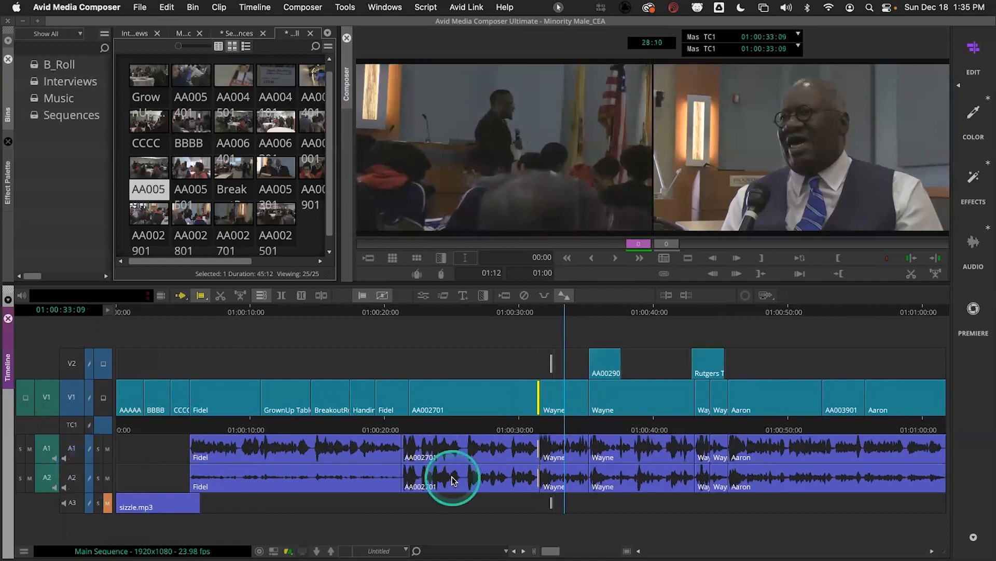
{"action": "left_click", "coordinate": [549, 429]}
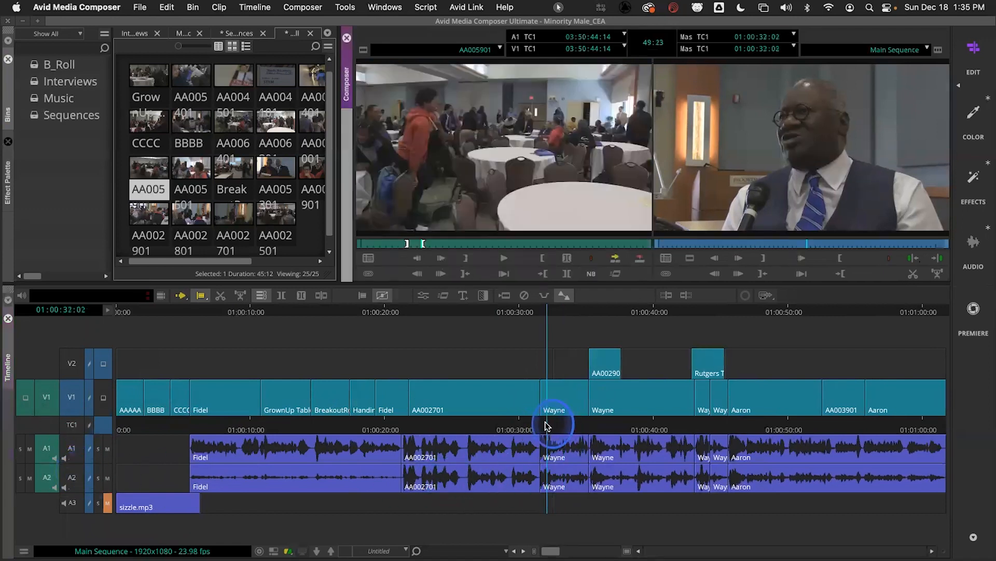
{"action": "left_click", "coordinate": [535, 393]}
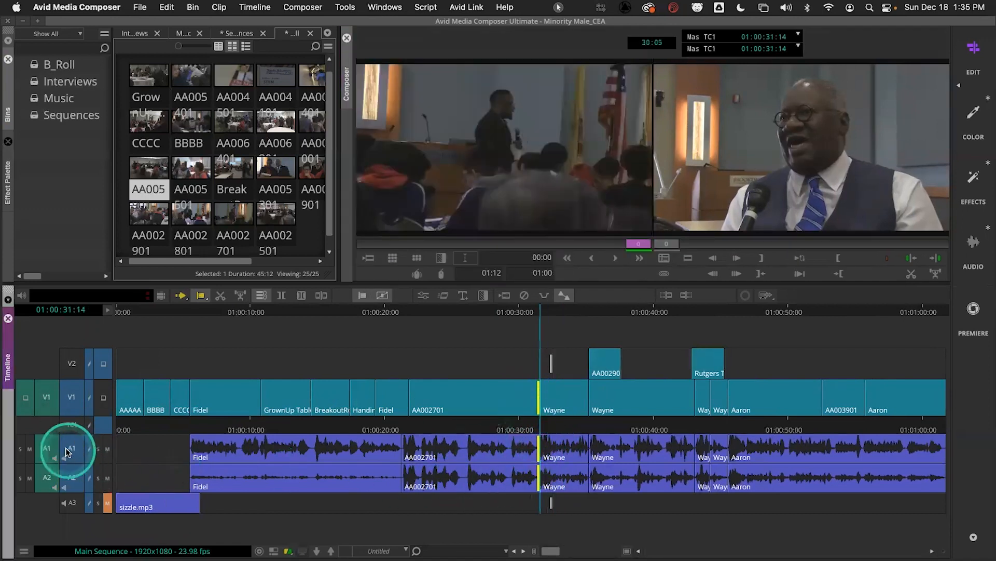
{"action": "left_click", "coordinate": [72, 476]}
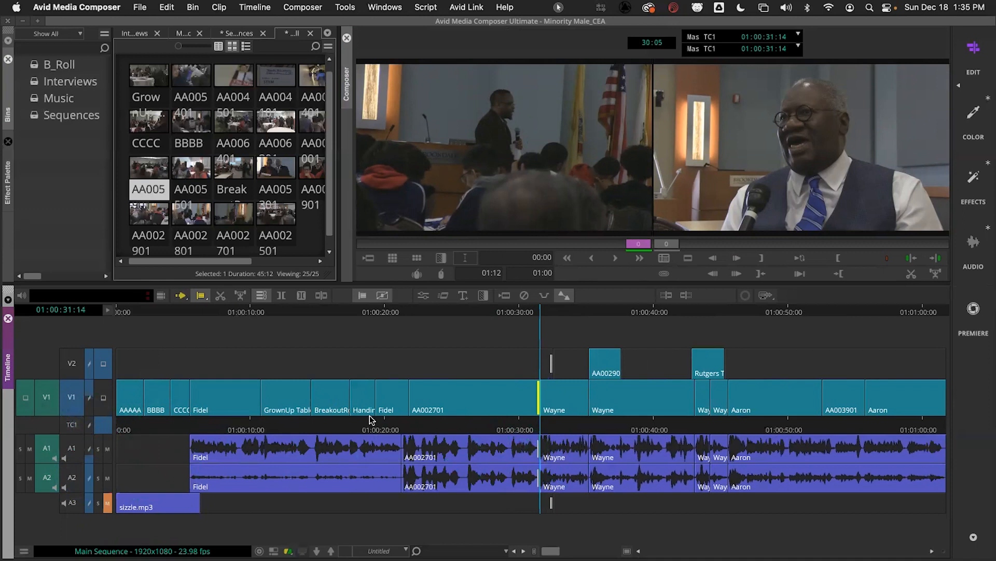
{"action": "left_click", "coordinate": [539, 403]}
{"action": "left_click_drag", "start_coordinate": [535, 399], "coordinate": [548, 400]}
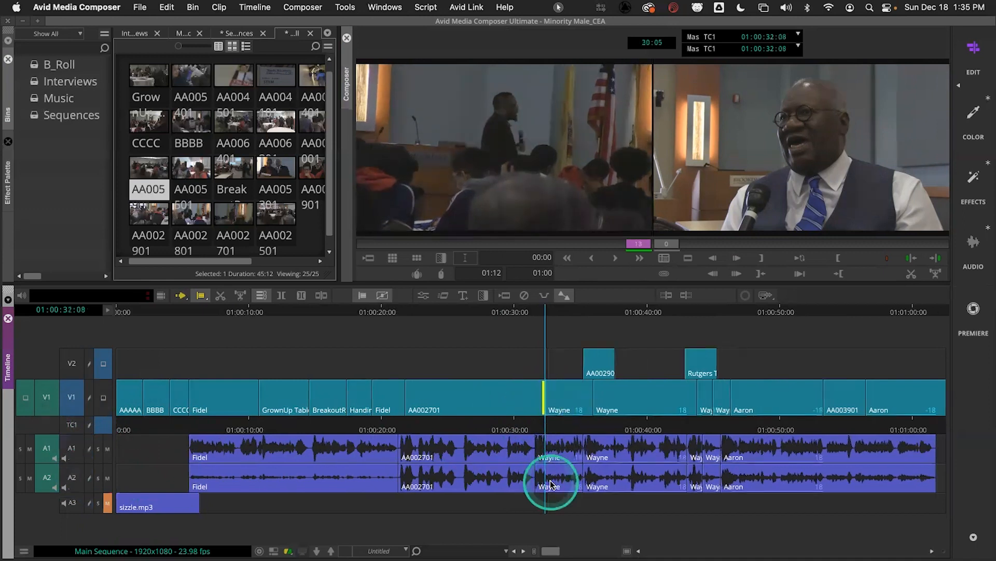
{"action": "key", "text": "super+z"}
Turn all sync locks back on, try forward ripple trims at the end of AA002701 on V1 only, starting with 29 frames, and undo each
{"action": "left_click", "coordinate": [87, 425]}
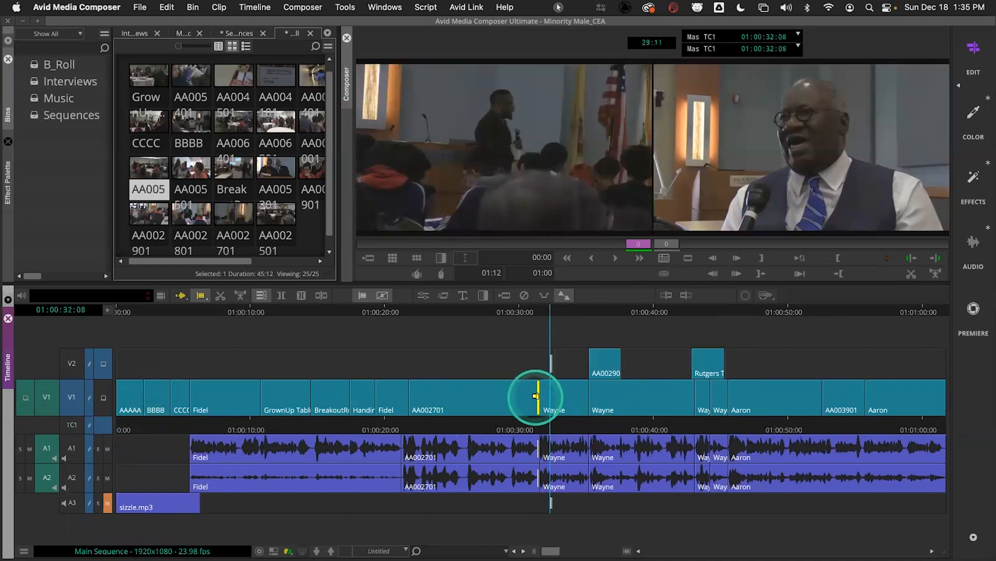
{"action": "left_click_drag", "start_coordinate": [537, 396], "coordinate": [552, 397]}
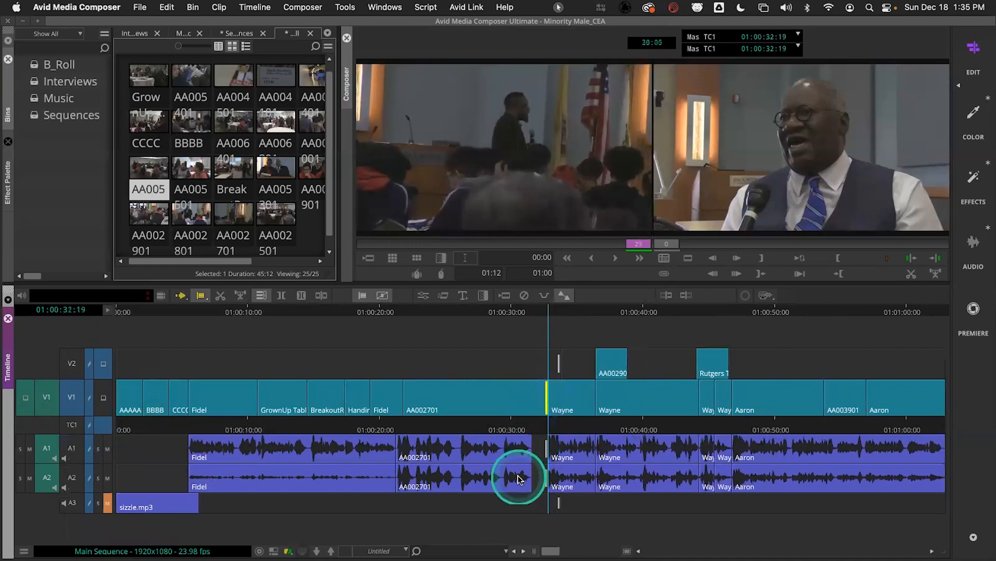
{"action": "left_click", "coordinate": [509, 512]}
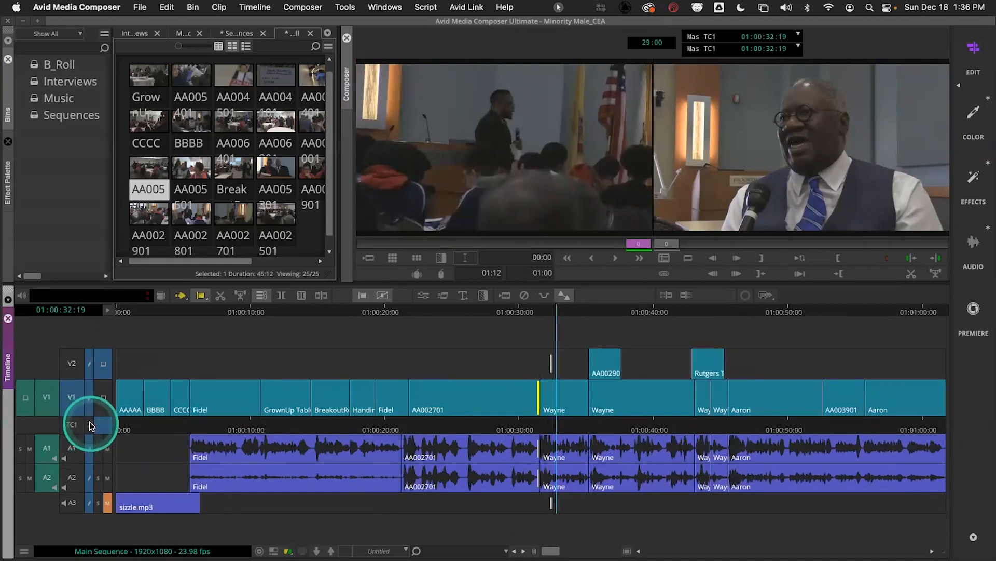
{"action": "left_click_drag", "start_coordinate": [538, 397], "coordinate": [542, 397]}
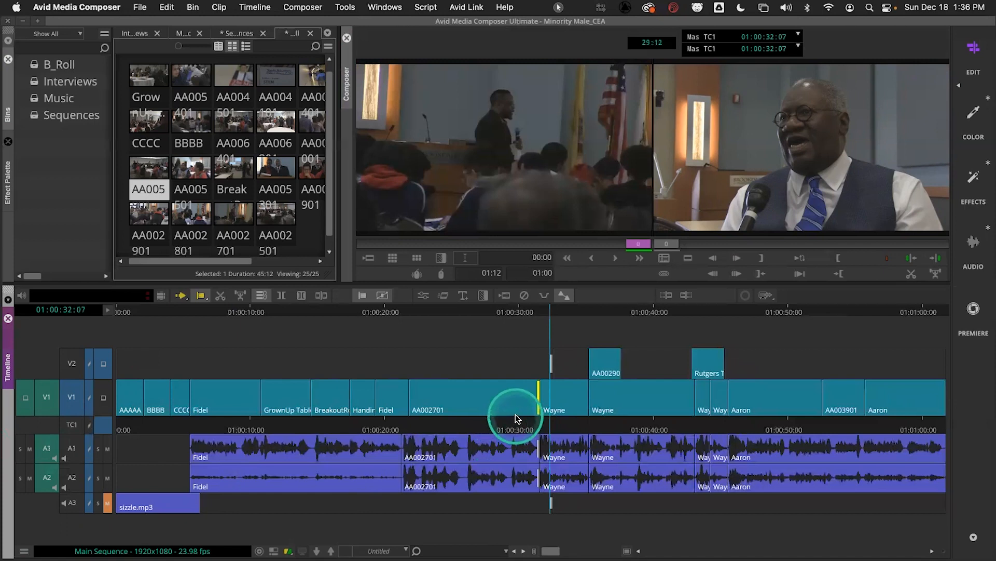
{"action": "left_click_drag", "start_coordinate": [534, 389], "coordinate": [545, 401]}
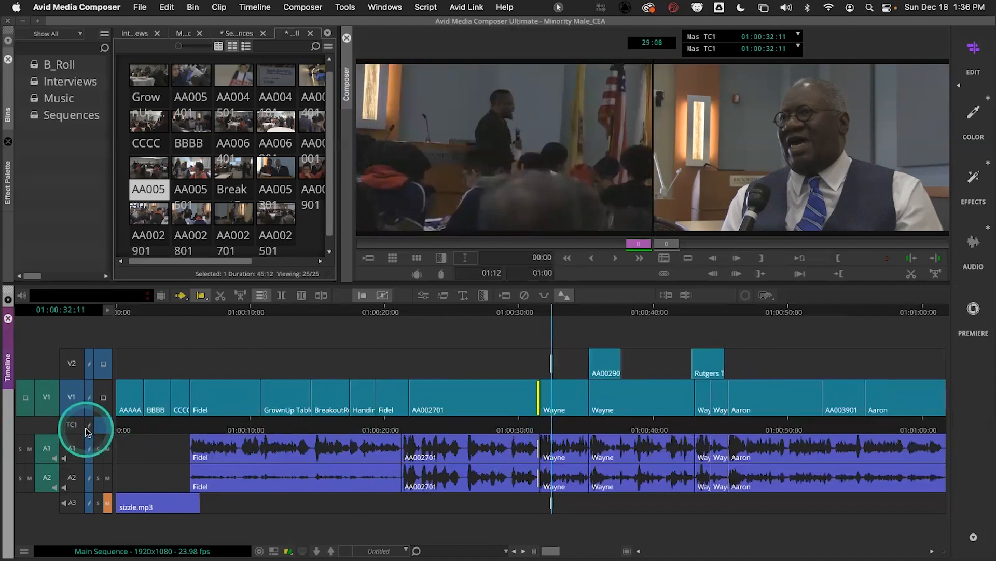
Try extracting the whole marked BBBB clip from V1 with sync locks on for all tracks, and undo the extraction
{"action": "left_click", "coordinate": [148, 423]}
{"action": "left_click_drag", "start_coordinate": [153, 425], "coordinate": [165, 429]}
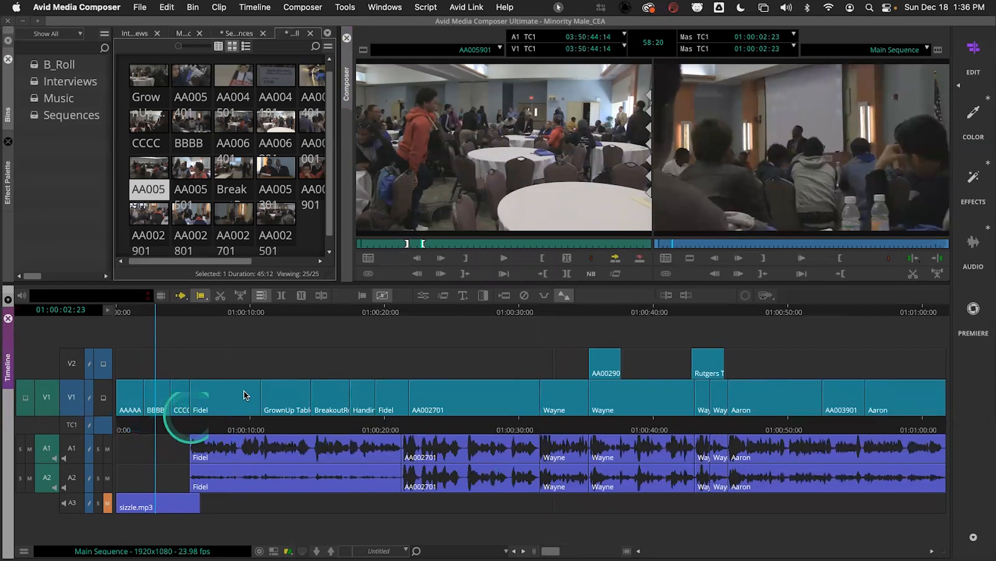
{"action": "left_click", "coordinate": [281, 295]}
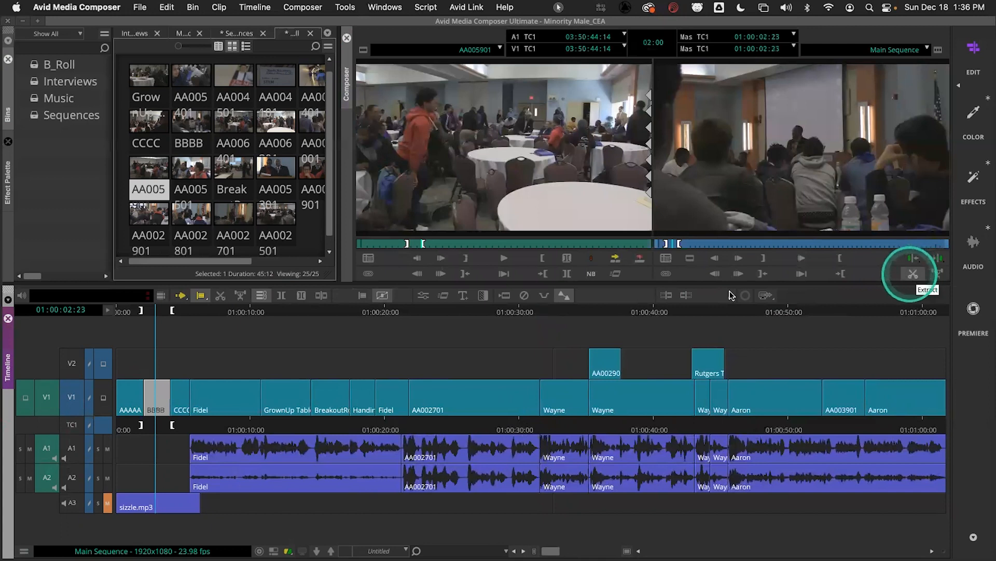
{"action": "left_click", "coordinate": [90, 426]}
{"action": "left_click", "coordinate": [90, 427]}
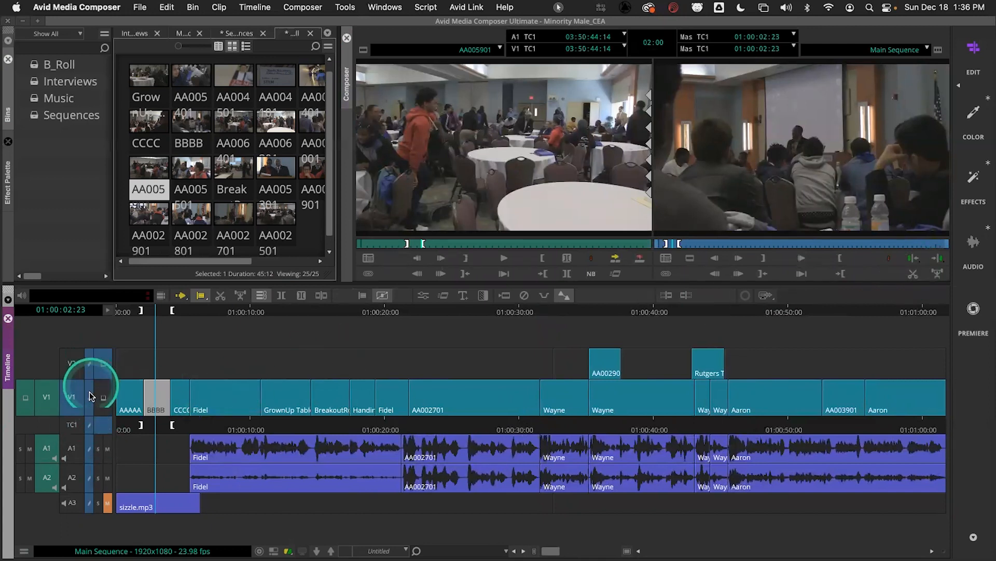
{"action": "left_click", "coordinate": [914, 275]}
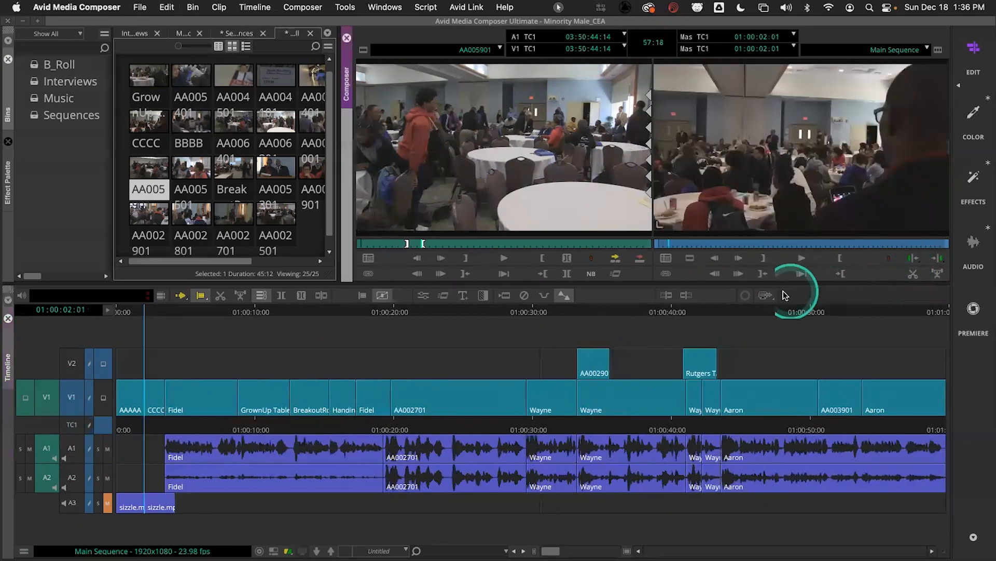
{"action": "key", "text": "super+z"}
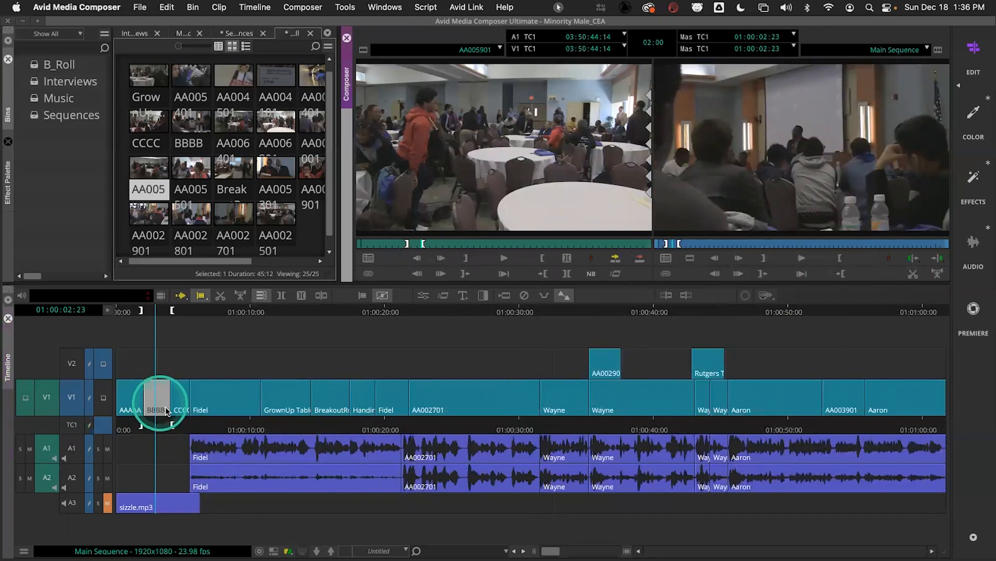
Mark an in point at 01:00:05:12, try splicing the marked AA005901 source into V1 with sync locks on, and undo the splice
{"action": "left_click", "coordinate": [190, 427]}
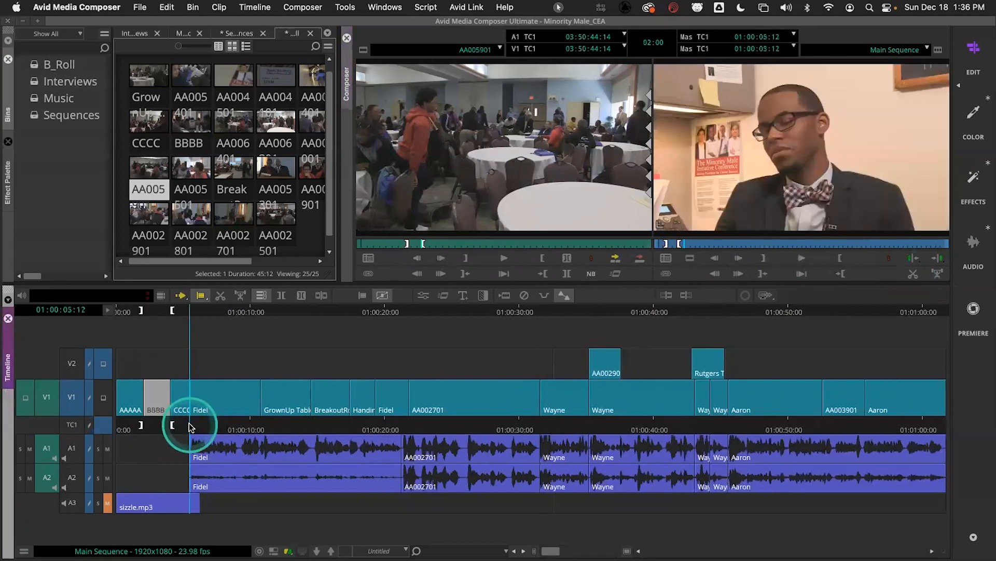
{"action": "key", "text": "i"}
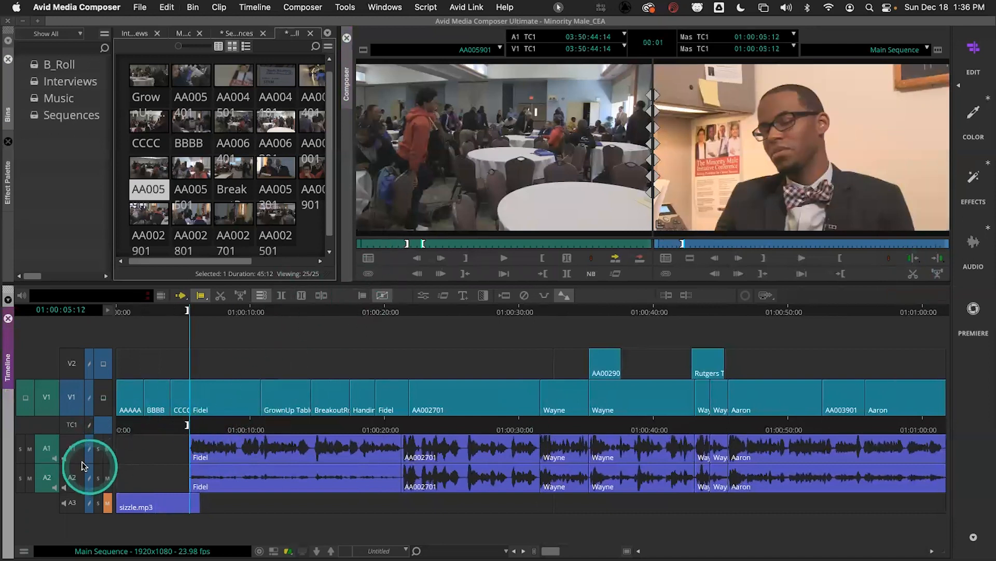
{"action": "left_click", "coordinate": [615, 259]}
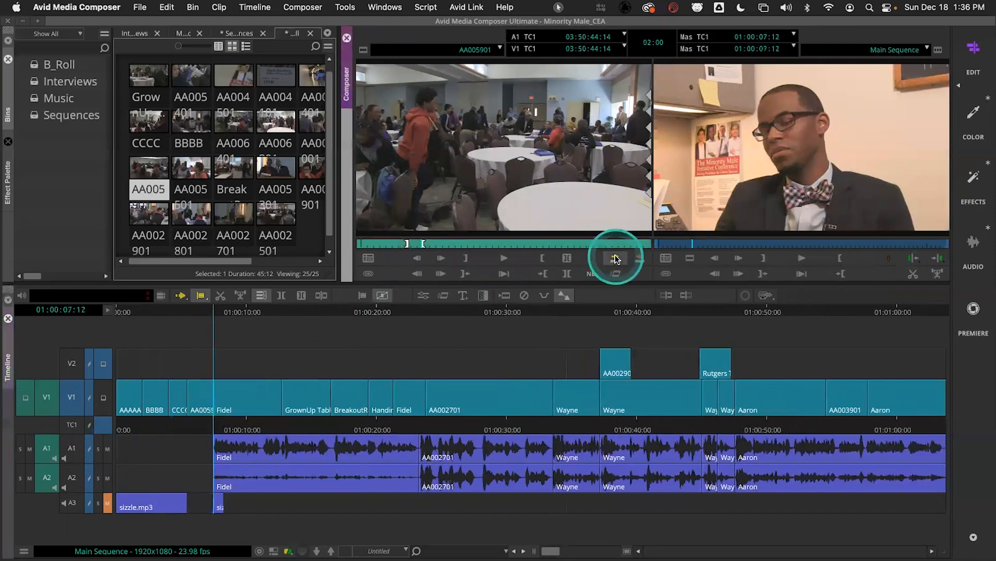
{"action": "key", "text": "super+z"}
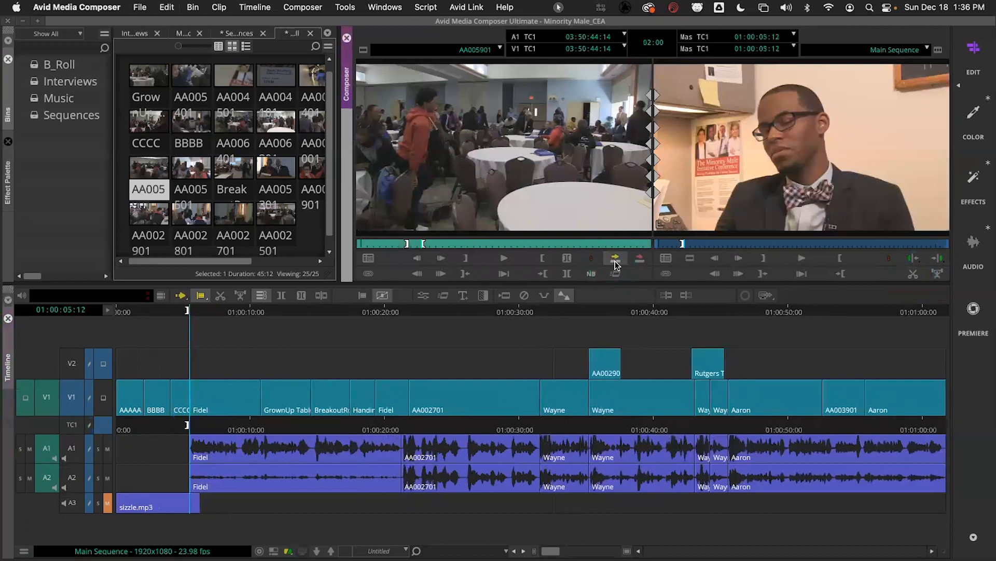
Turn off the sync locks on all tracks and park the playhead at 01:00:05:08
{"action": "left_click", "coordinate": [91, 427]}
{"action": "left_click", "coordinate": [188, 424]}
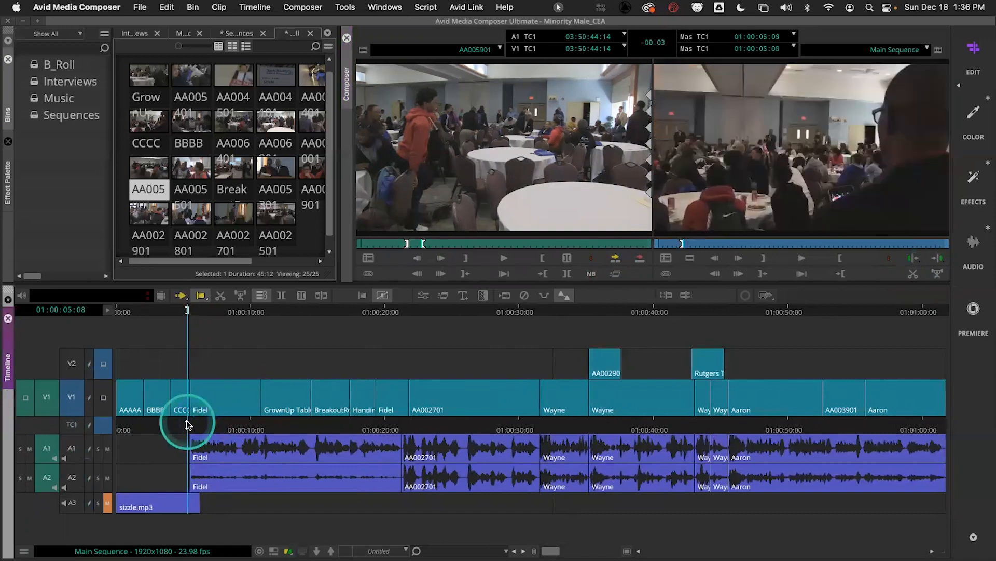
Enable Default Sync Locks On in the user's Timeline edit settings, save the change and close the settings window
{"action": "left_click", "coordinate": [140, 7]}
{"action": "left_click", "coordinate": [196, 265]}
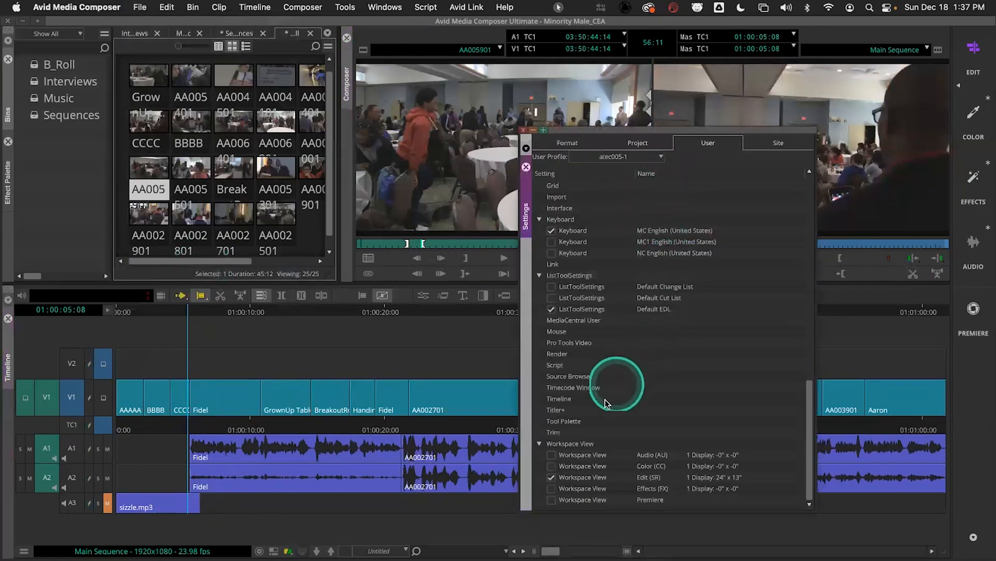
{"action": "left_click", "coordinate": [559, 400]}
{"action": "double_click", "coordinate": [559, 399]}
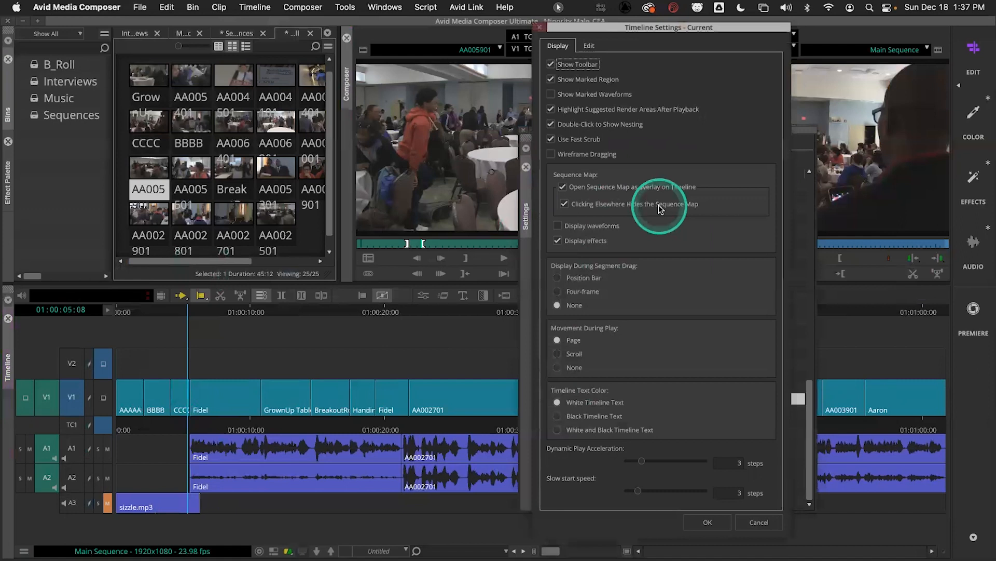
{"action": "left_click", "coordinate": [592, 47]}
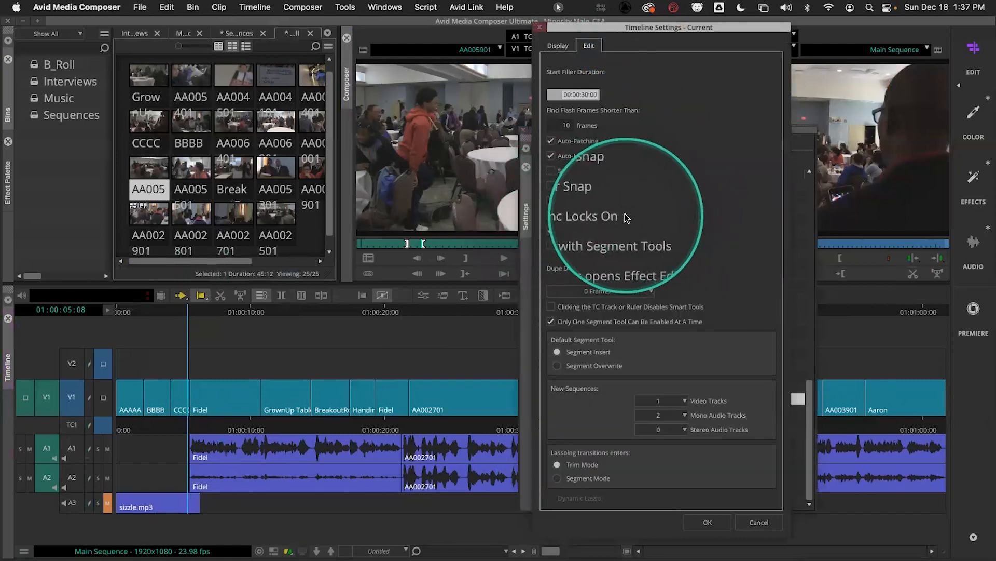
{"action": "left_click", "coordinate": [551, 215]}
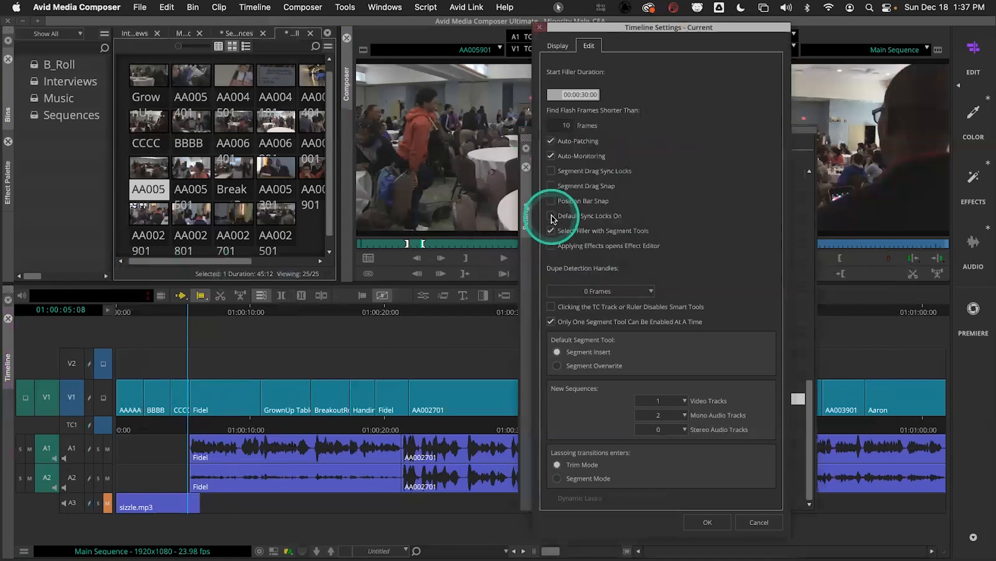
{"action": "left_click", "coordinate": [552, 216]}
{"action": "left_click", "coordinate": [551, 216]}
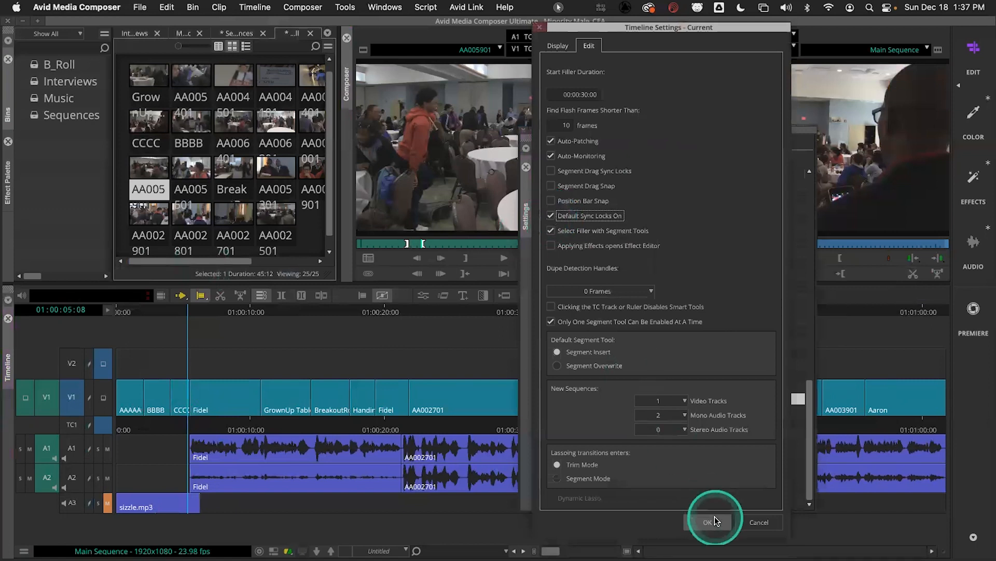
{"action": "left_click", "coordinate": [551, 216]}
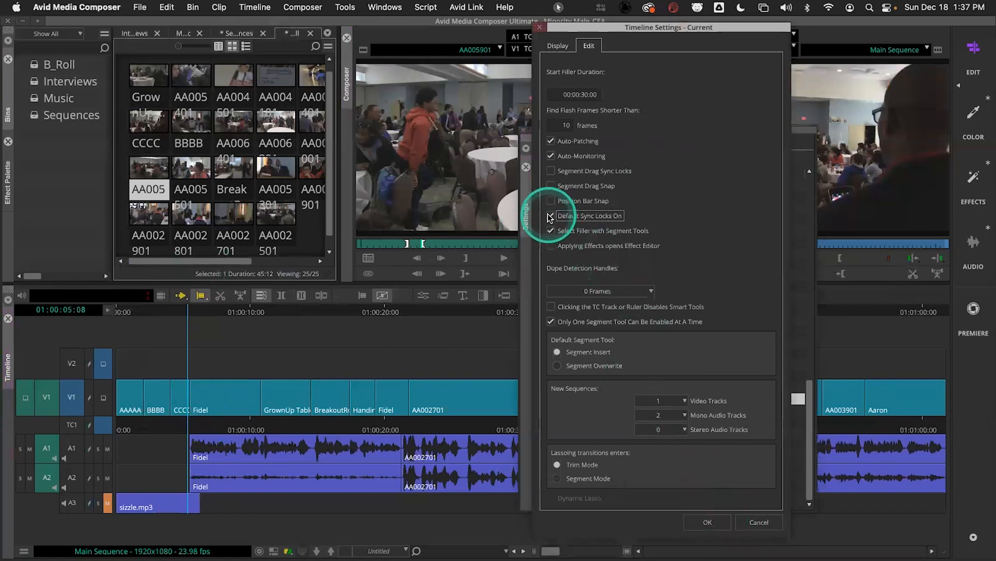
{"action": "left_click", "coordinate": [709, 523]}
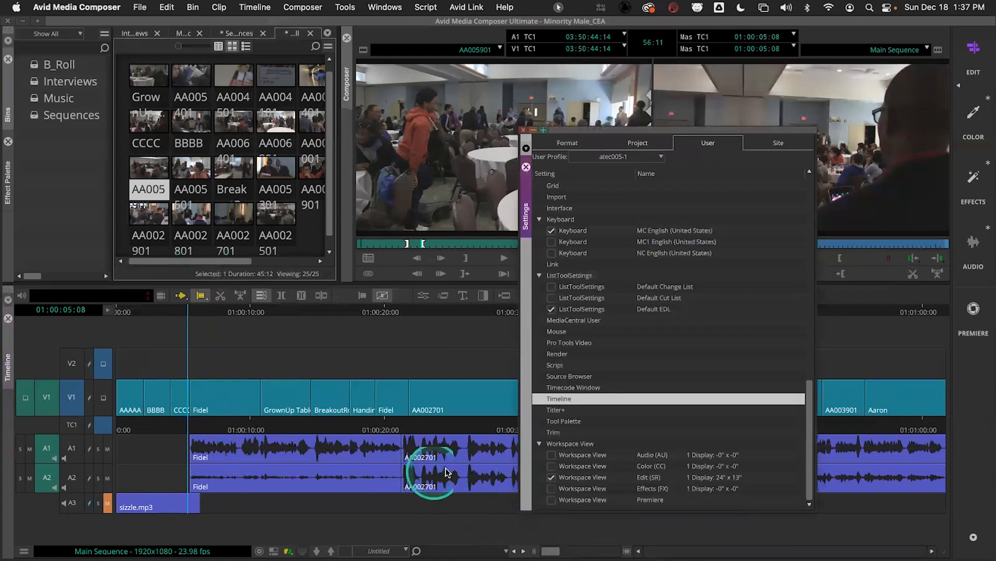
{"action": "left_click", "coordinate": [501, 200]}
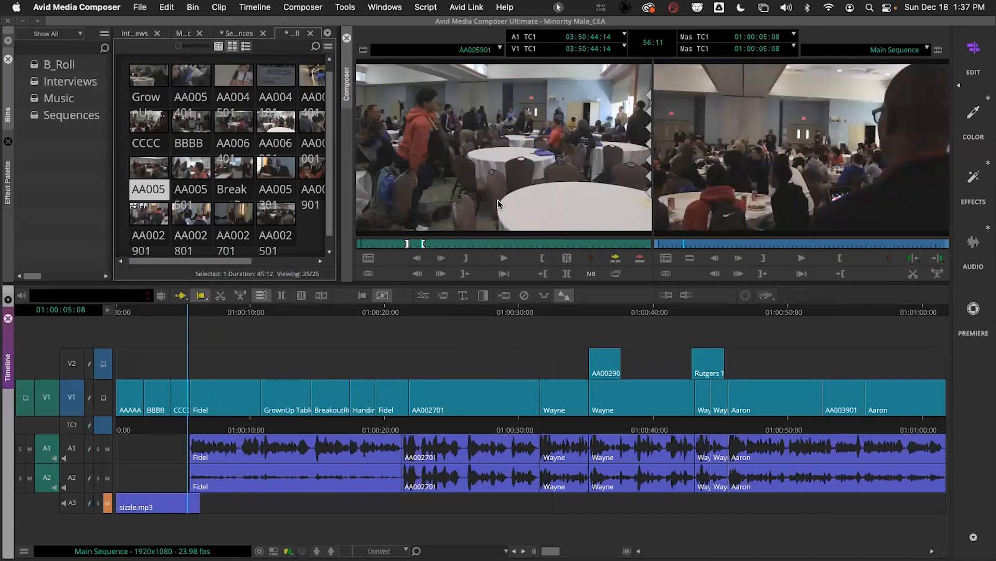
Turn the sync locks for all tracks on and off again, and park the playhead at 01:00:04:19 within CCCC
{"action": "left_click_drag", "start_coordinate": [329, 414], "coordinate": [196, 411]}
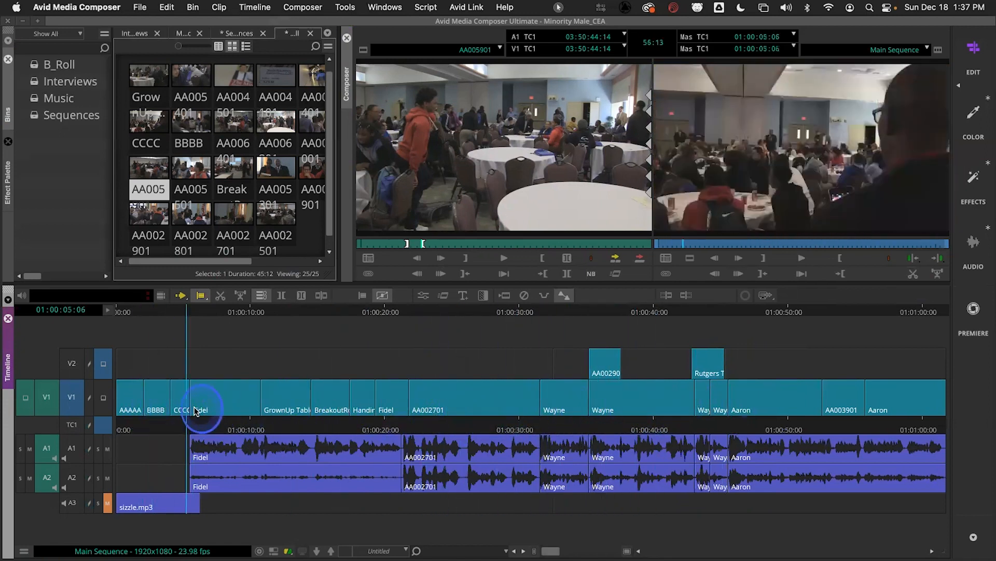
{"action": "left_click", "coordinate": [92, 425]}
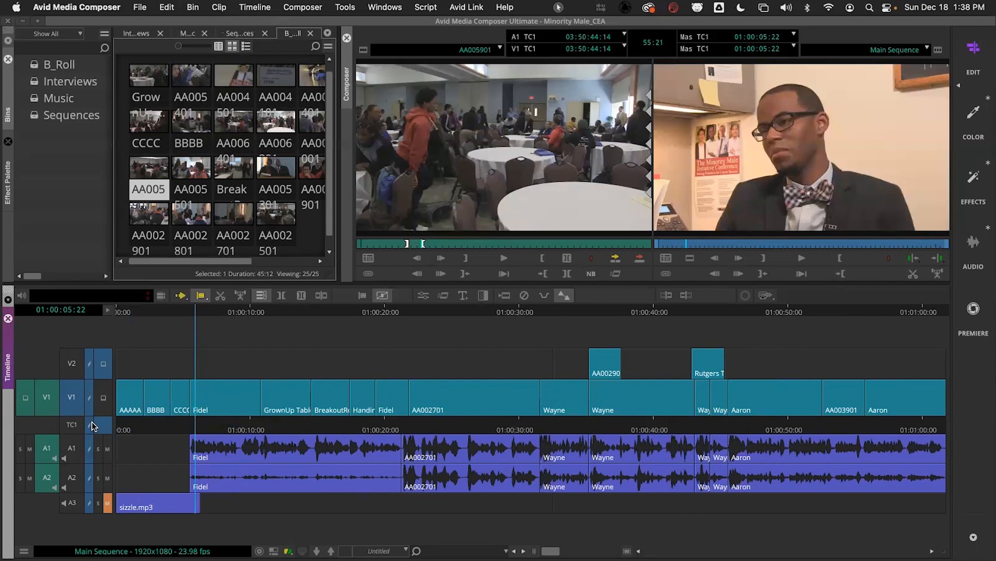
{"action": "left_click", "coordinate": [94, 425]}
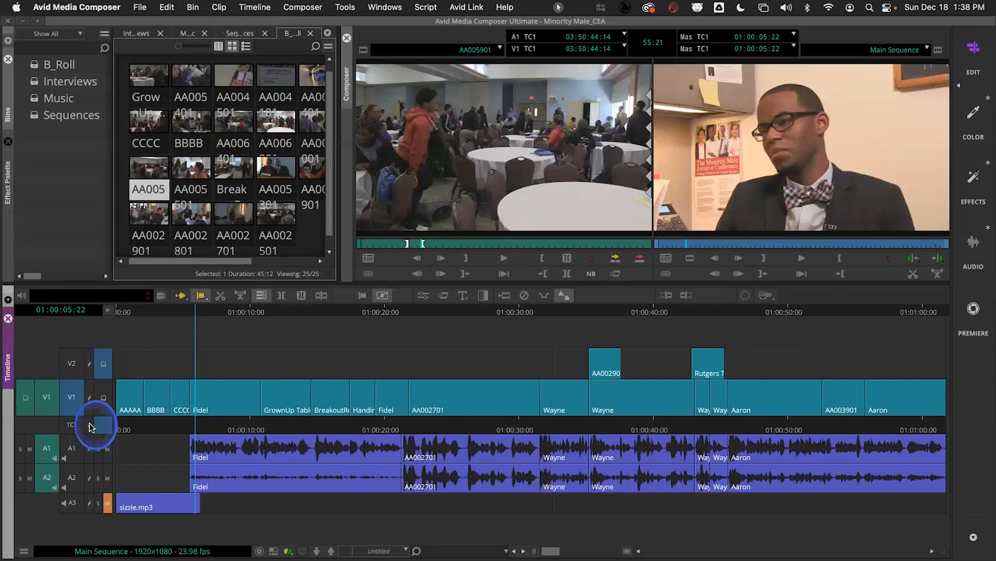
{"action": "mouse_move", "coordinate": [193, 428]}
{"action": "left_mouse_down"}
{"action": "mouse_move", "coordinate": [178, 422]}
{"action": "mouse_move", "coordinate": [201, 425]}
{"action": "mouse_move", "coordinate": [181, 413]}
{"action": "left_mouse_up"}
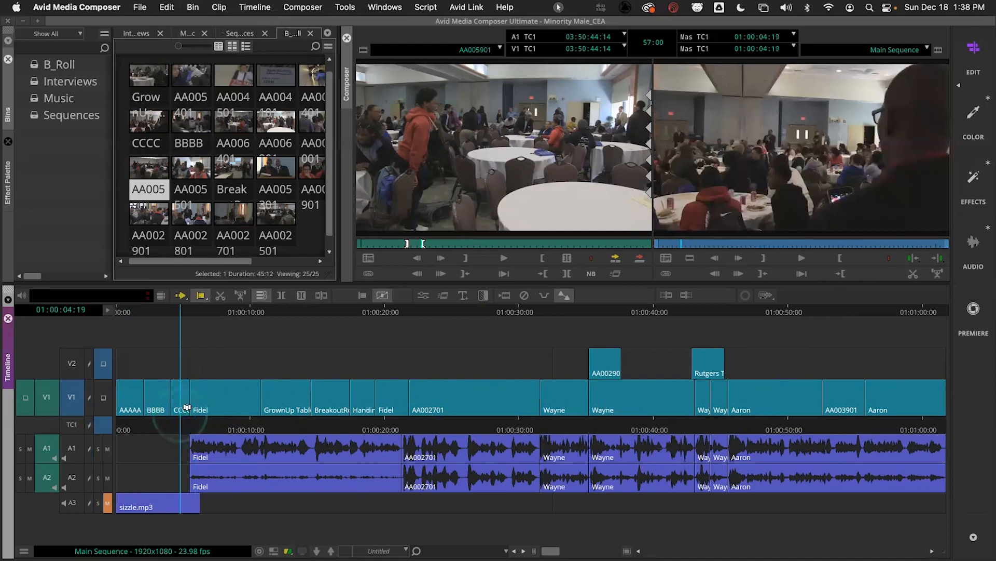
Select ripple trim points at the end of CCCC on V1, before the first A1 and A2 clips, after sizzle.mp3, and before the first V2 clip
{"action": "left_click", "coordinate": [184, 395]}
{"action": "left_click", "coordinate": [205, 467]}
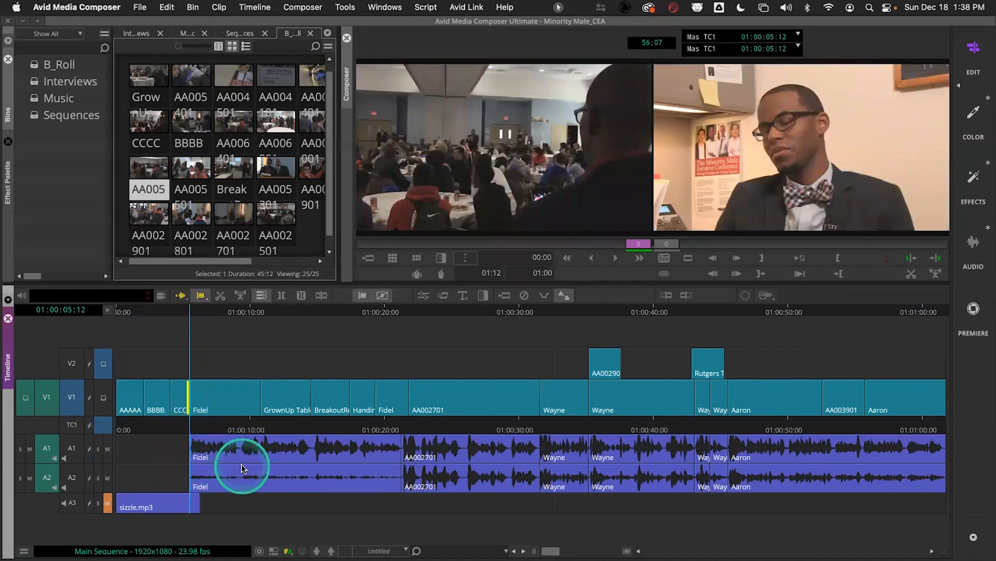
{"action": "left_click", "coordinate": [184, 442], "text": "shift"}
{"action": "left_click", "coordinate": [184, 471], "text": "shift"}
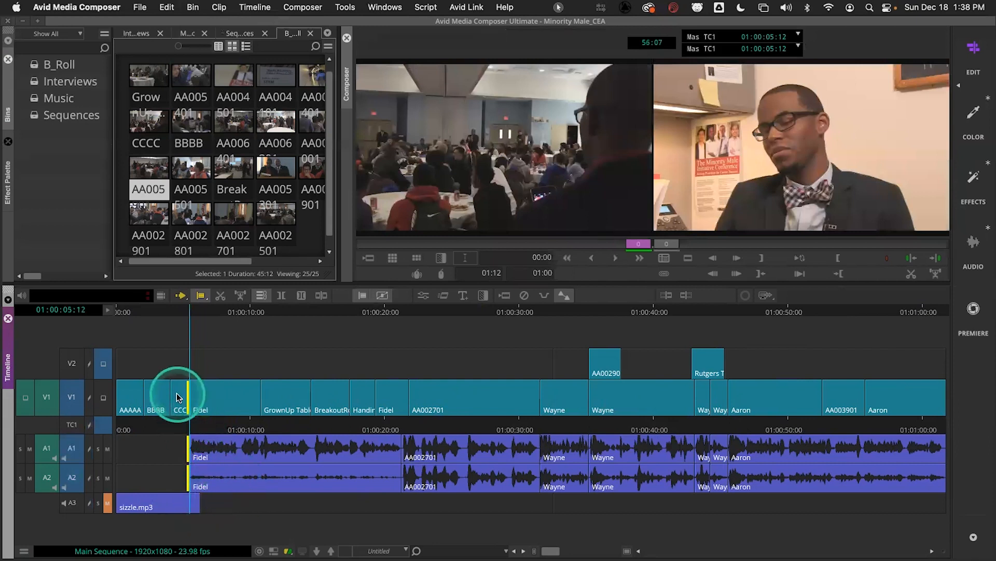
{"action": "left_click", "coordinate": [179, 506], "text": "shift"}
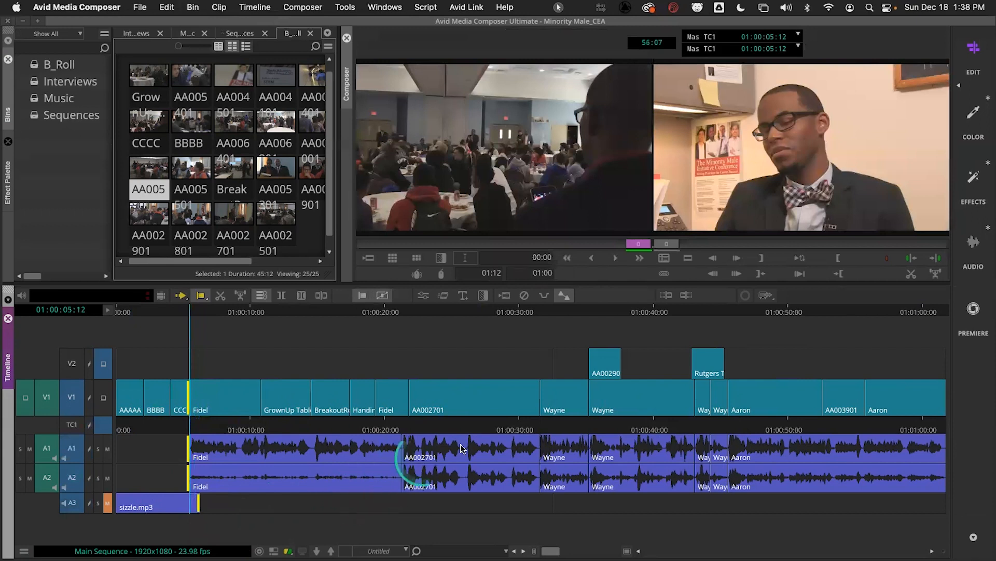
{"action": "left_click", "coordinate": [581, 362], "text": "shift"}
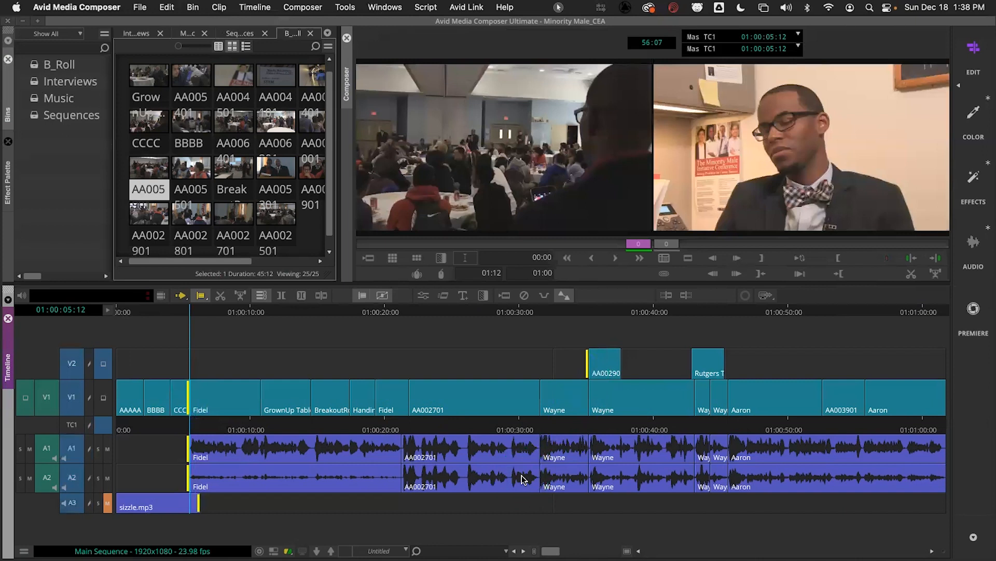
Try ripple trimming the selected points on all five tracks together 3 frames later, leave trim mode and undo the trim
{"action": "left_click", "coordinate": [187, 401], "text": "shift"}
{"action": "left_click_drag", "start_coordinate": [185, 401], "coordinate": [196, 467]}
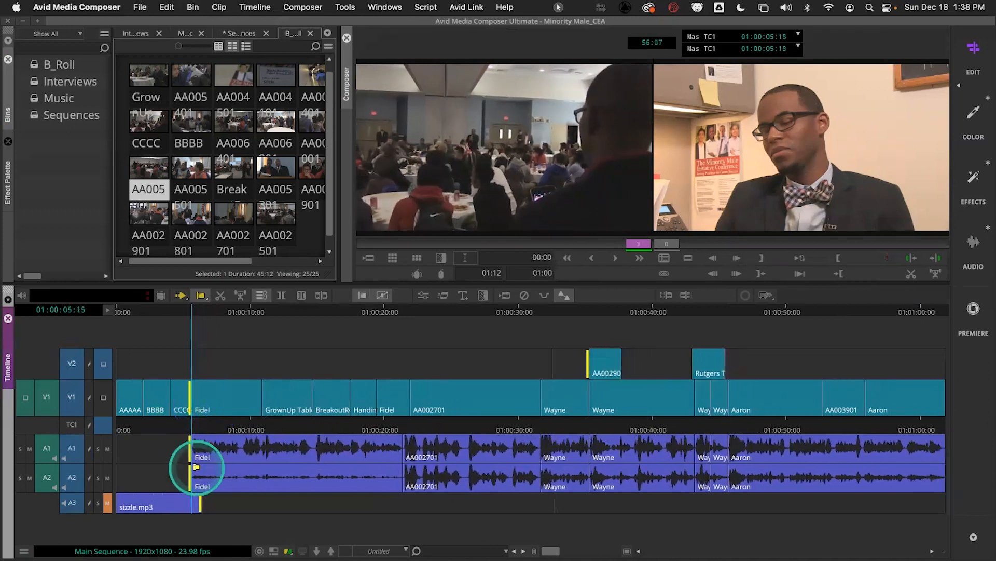
{"action": "left_click", "coordinate": [189, 430]}
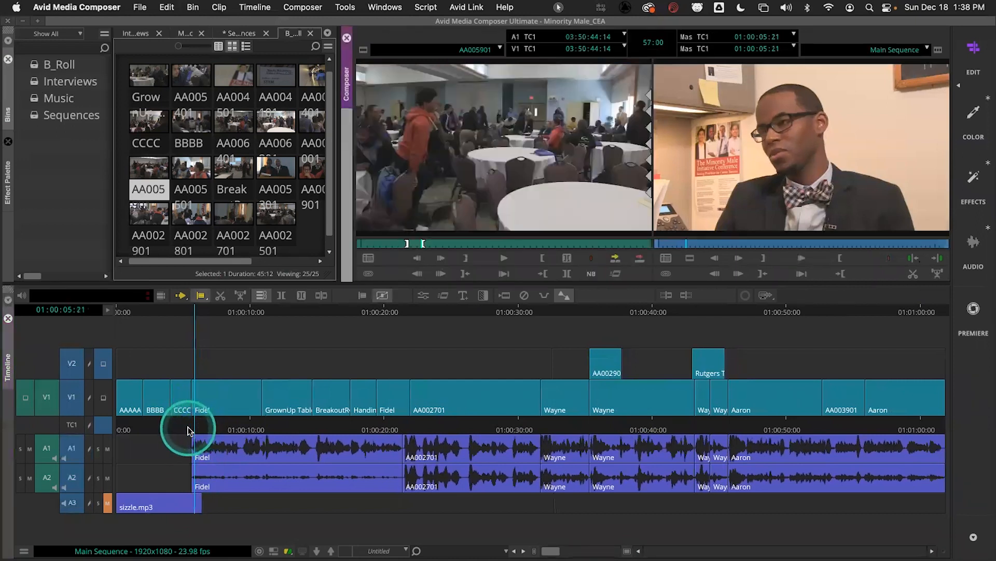
{"action": "key", "text": "super+z"}
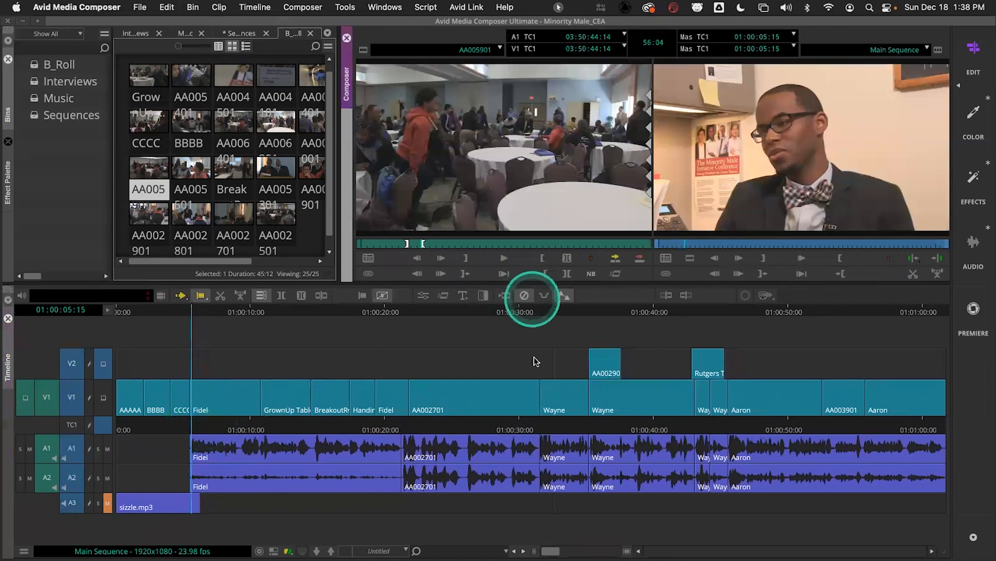
Ripple trim the end of AA002701 on V1, A1 and A2 about 7 frames later, together with the gap before the first V2 clip
{"action": "left_click", "coordinate": [533, 393]}
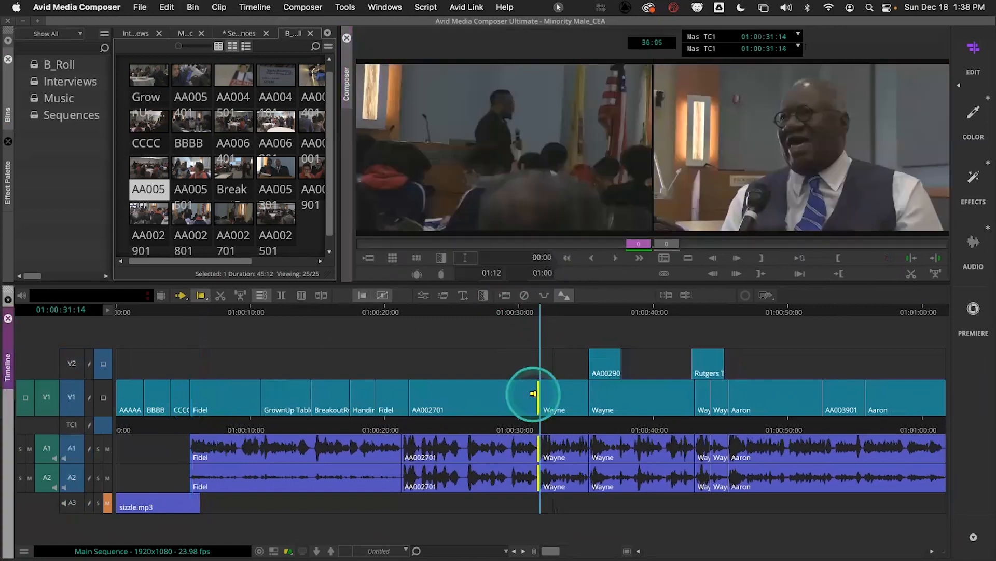
{"action": "left_click", "coordinate": [590, 360], "text": "shift"}
{"action": "left_click_drag", "start_coordinate": [590, 360], "coordinate": [589, 361]}
{"action": "left_click", "coordinate": [627, 428]}
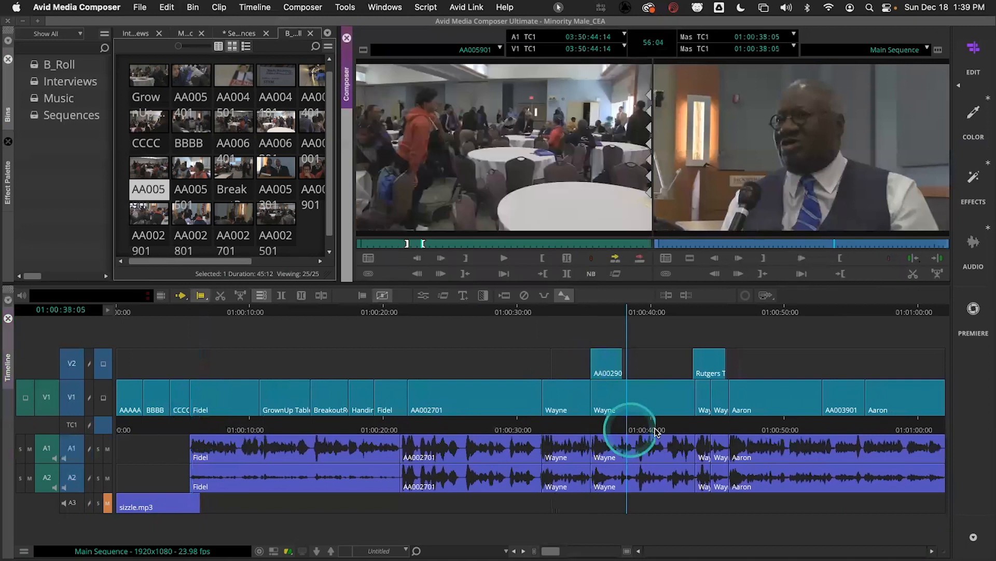
Try ripple trimming the cut at 01:00:45:20 on V1, A1 and A2 and the Rutgers clip's end on V2 24 frames later, and undo it
{"action": "left_click", "coordinate": [726, 397]}
{"action": "left_click", "coordinate": [721, 353], "text": "shift"}
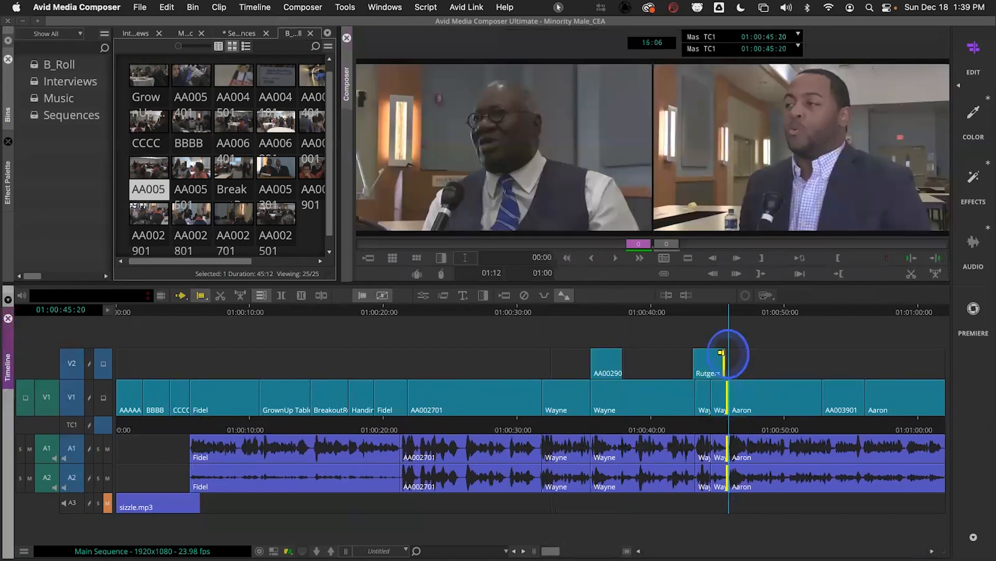
{"action": "left_click_drag", "start_coordinate": [721, 353], "coordinate": [735, 364]}
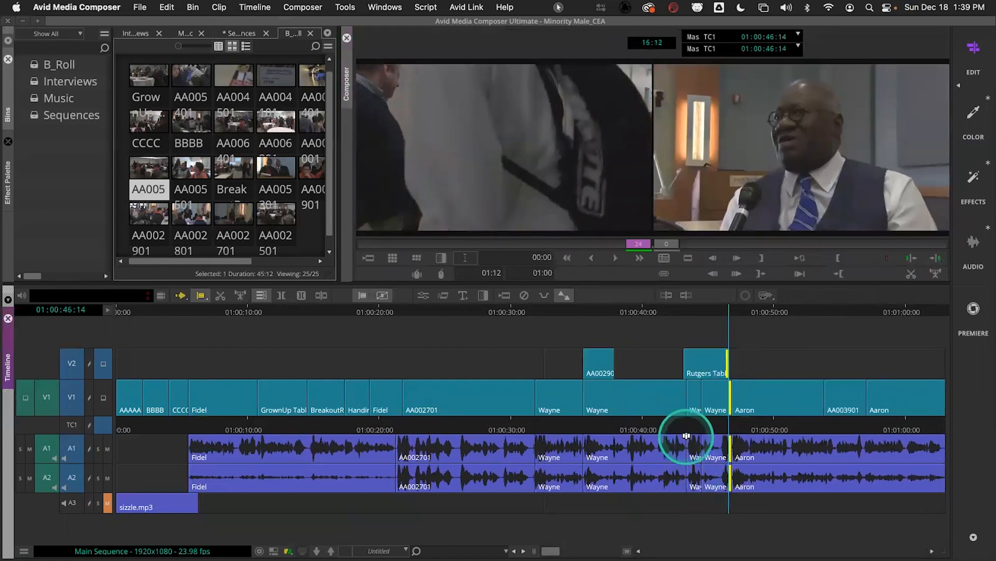
{"action": "key", "text": "super+z"}
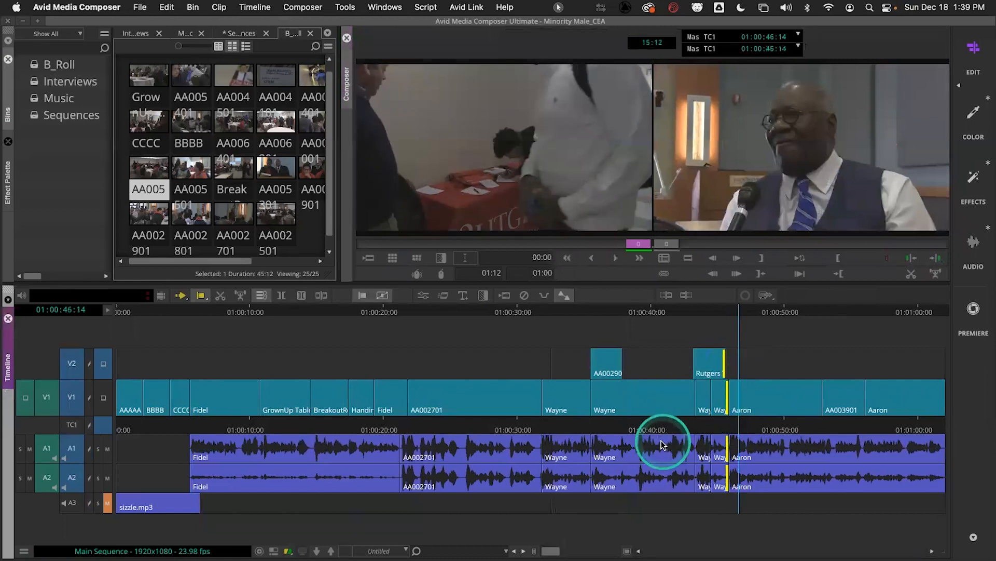
{"action": "left_click", "coordinate": [624, 431]}
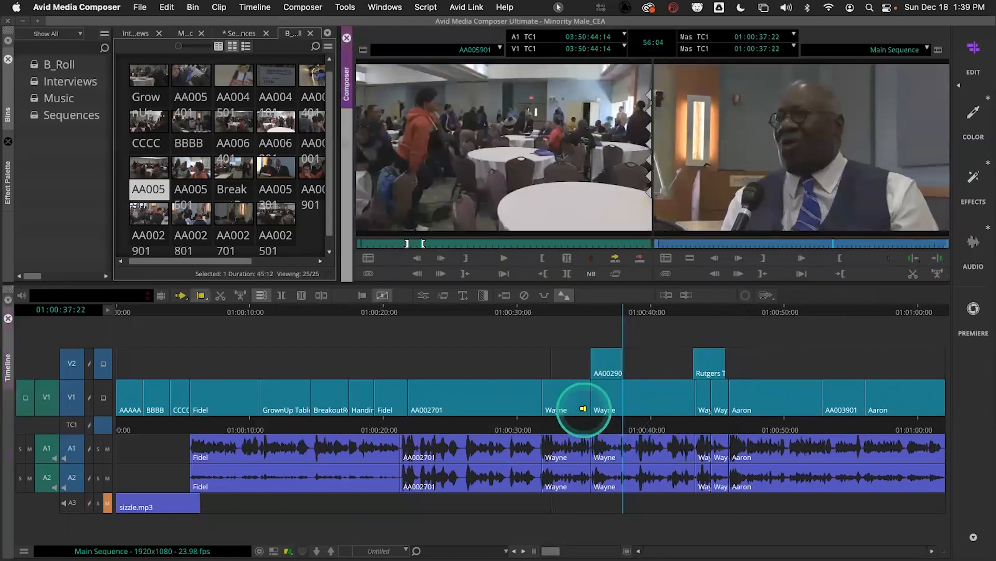
Ripple trim the end of AA002701 on V1, A1 and A2 earlier, together with the gap before the first V2 clip
{"action": "left_click", "coordinate": [537, 396]}
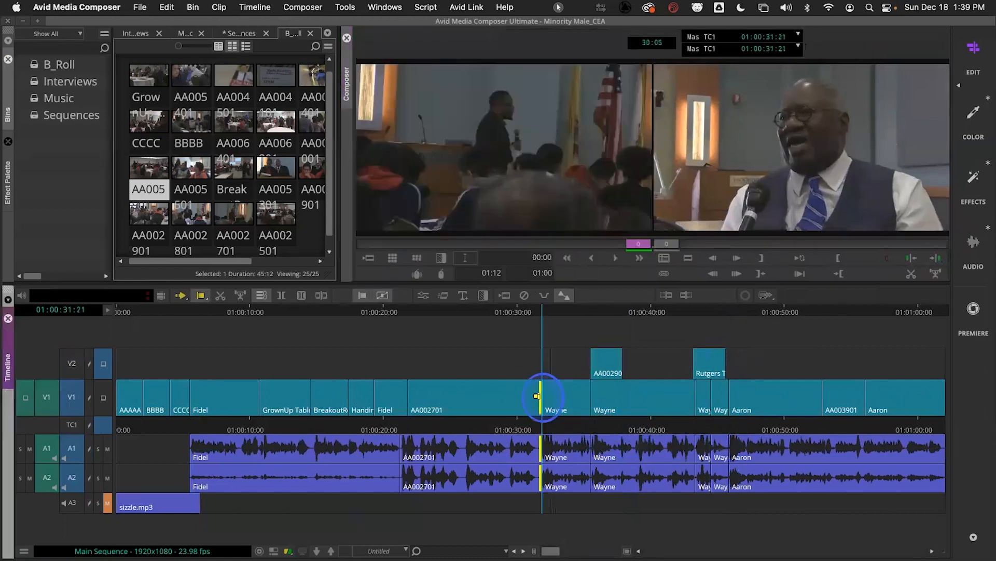
{"action": "left_click", "coordinate": [587, 366], "text": "shift"}
{"action": "left_click_drag", "start_coordinate": [586, 366], "coordinate": [577, 366]}
Try ripple trimming the end of AAAAA on V1 together with the end of sizzle.mp3 and the gap before the first V2 clip, and undo it
{"action": "left_click", "coordinate": [138, 396]}
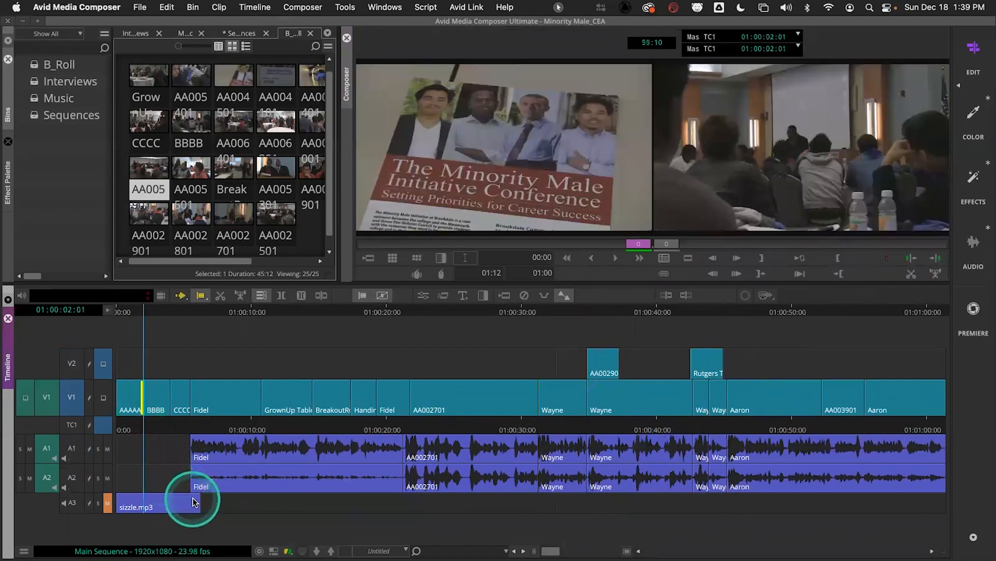
{"action": "left_click", "coordinate": [196, 502]}
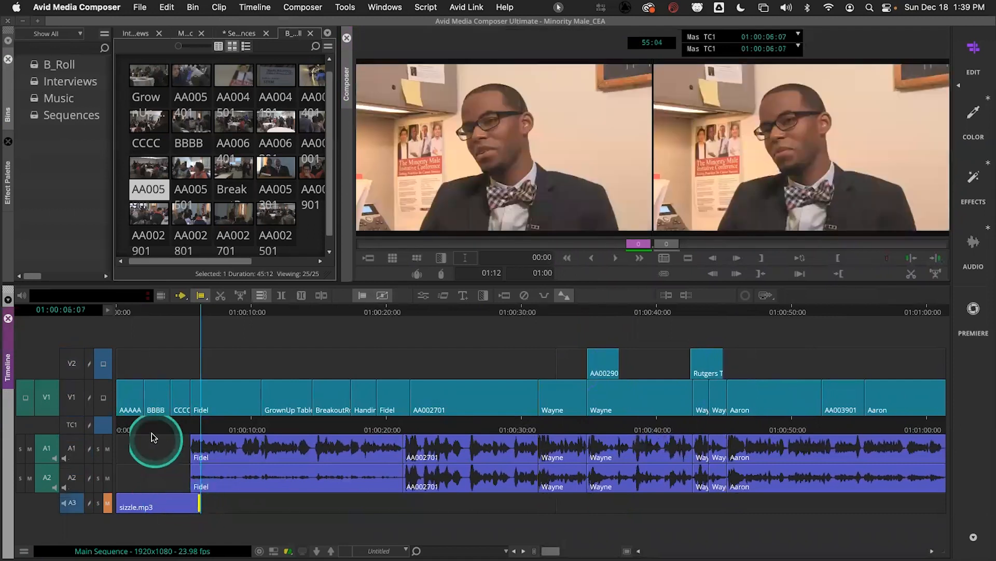
{"action": "left_click", "coordinate": [585, 365], "text": "shift"}
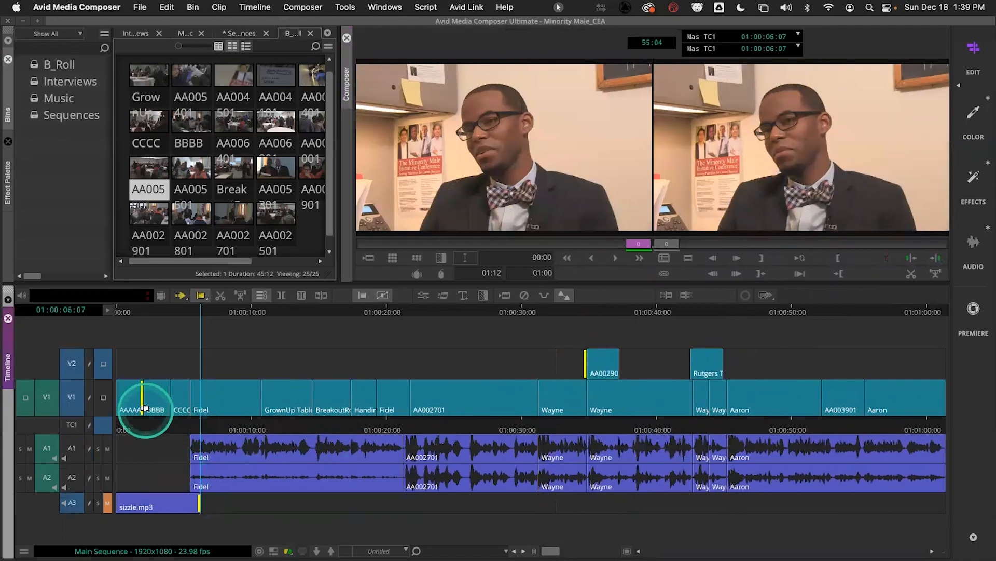
{"action": "left_click_drag", "start_coordinate": [139, 398], "coordinate": [150, 405]}
{"action": "key", "text": "super+z"}
Add the gaps before the first A1 and A2 clips to the AAAAA trim selection, try the trim, and leave trim mode
{"action": "left_click", "coordinate": [184, 449], "text": "shift"}
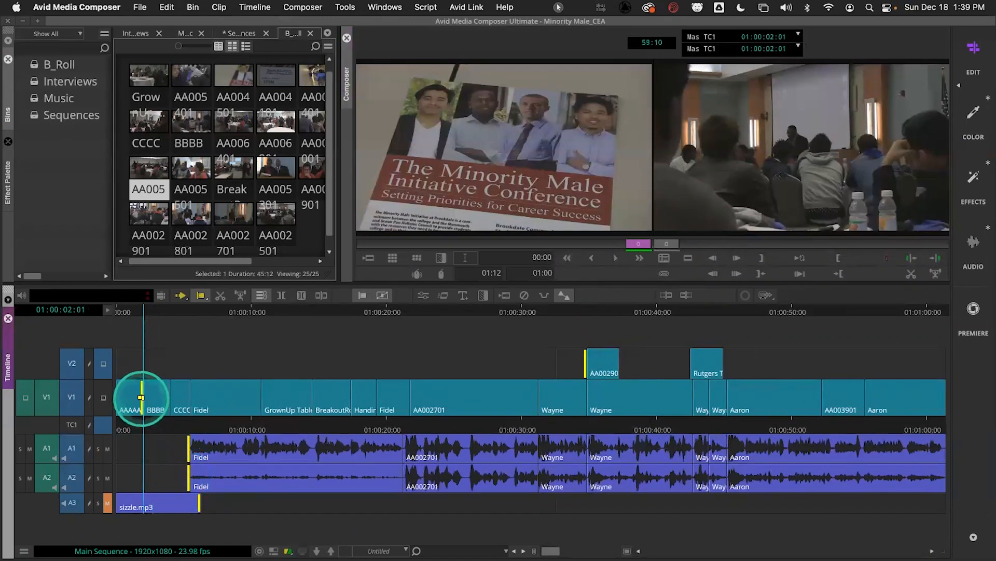
{"action": "mouse_move", "coordinate": [141, 405]}
{"action": "left_mouse_down"}
{"action": "mouse_move", "coordinate": [156, 400]}
{"action": "mouse_move", "coordinate": [139, 398]}
{"action": "left_mouse_up"}
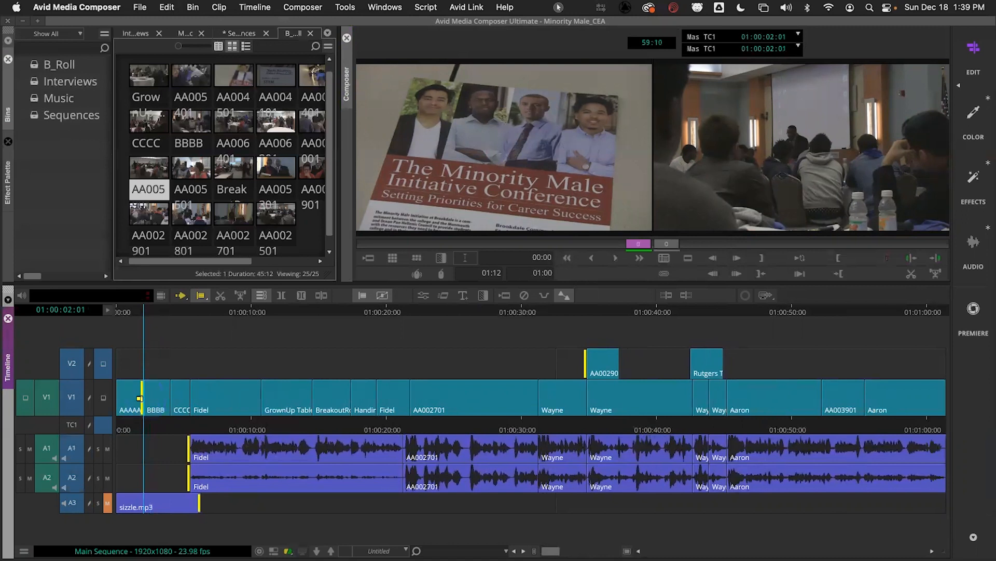
{"action": "left_click_drag", "start_coordinate": [179, 426], "coordinate": [129, 430]}
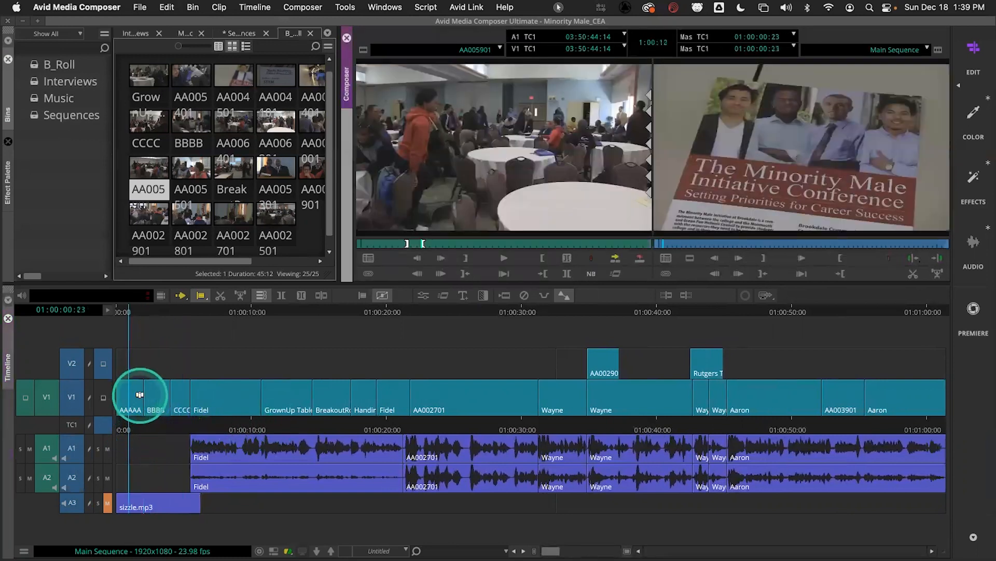
Select the end of AAAAA, the gaps before the first A1 and A2 clips and the end of sizzle.mp3 for ripple trimming, and leave trim mode
{"action": "left_click", "coordinate": [138, 393]}
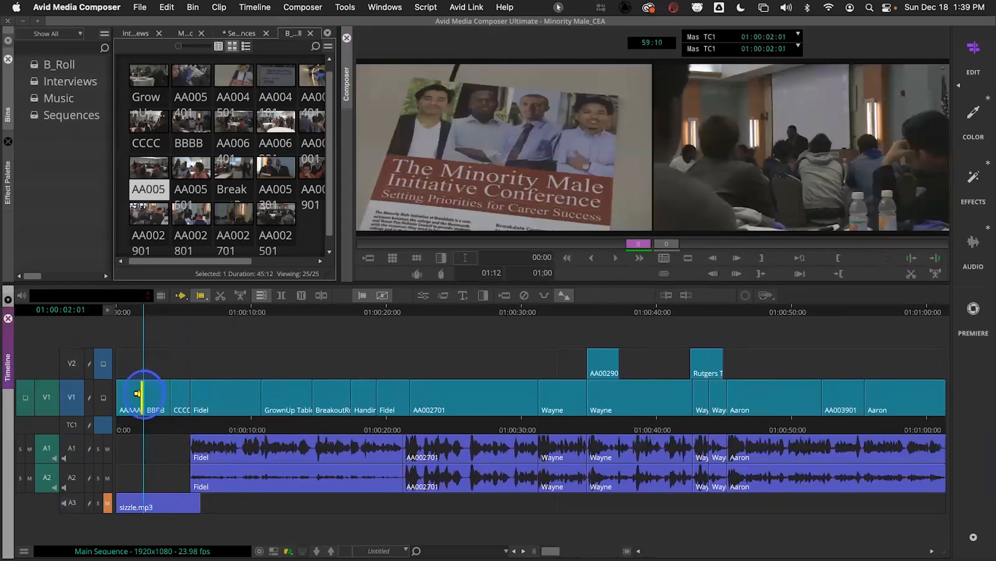
{"action": "left_click", "coordinate": [184, 447], "text": "shift"}
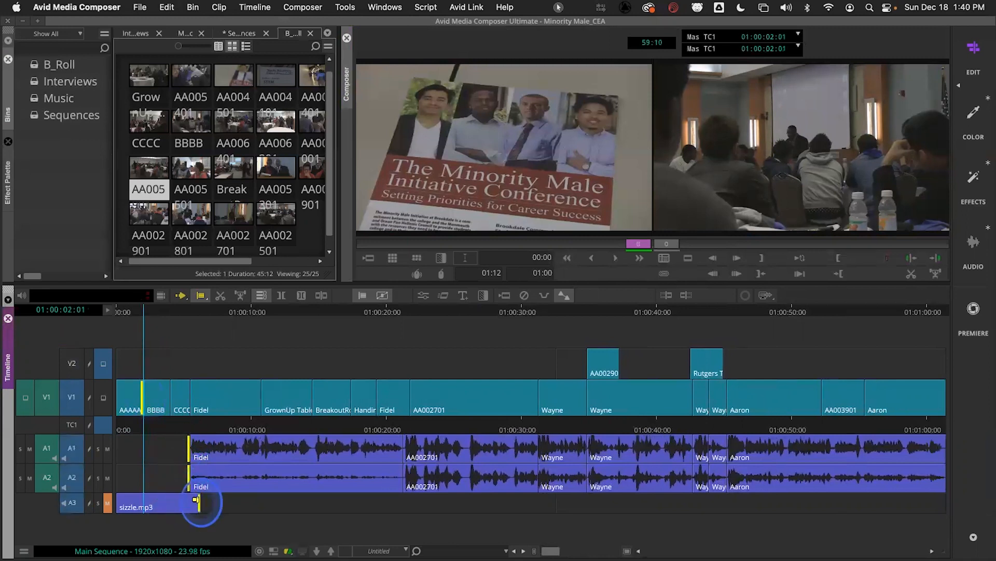
{"action": "left_click", "coordinate": [285, 425]}
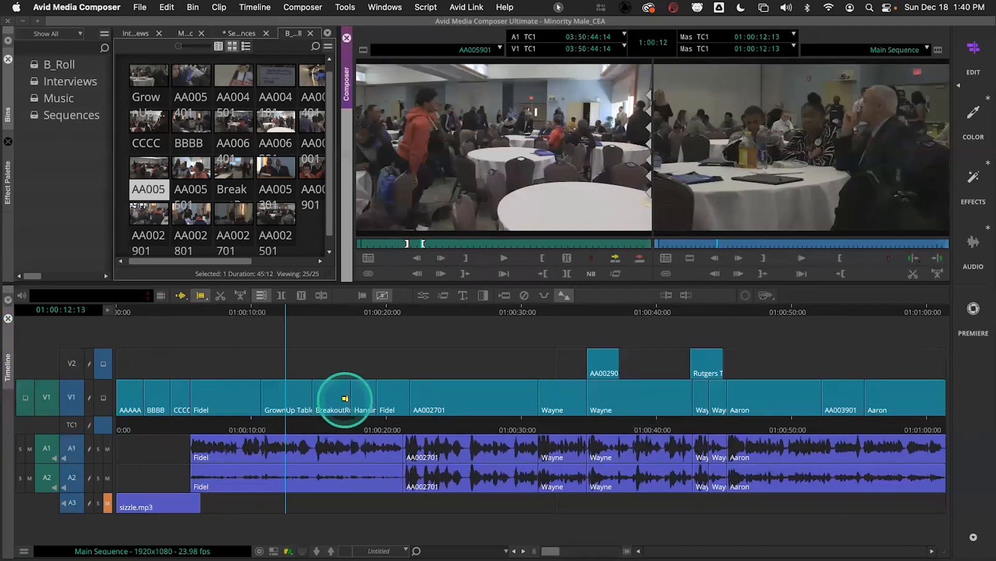
Try selecting the BreakoutR clip's end on V1 together with the A1 and A2 cuts before AA002701 while clips are linked, and leave trim mode
{"action": "left_click", "coordinate": [345, 398]}
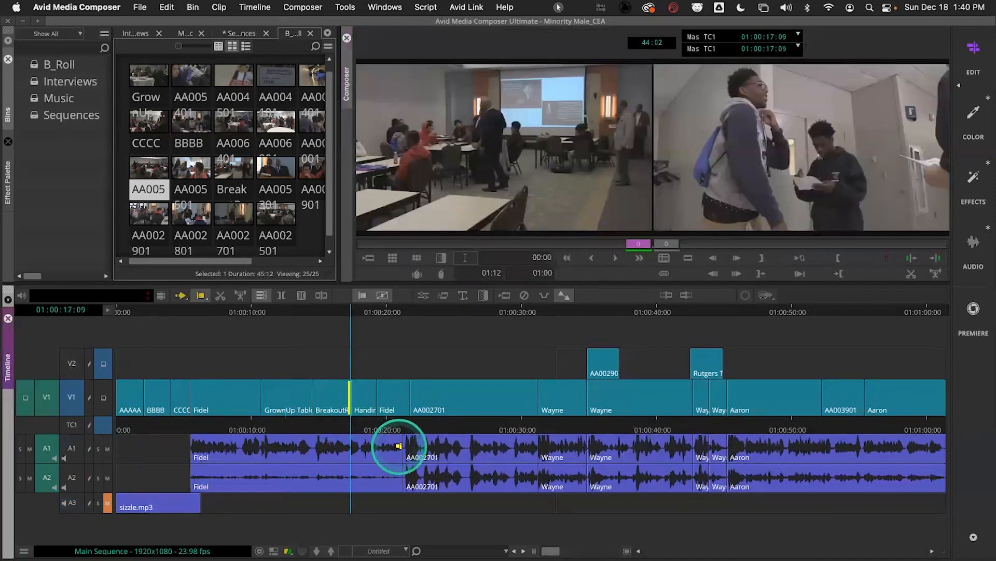
{"action": "left_click", "coordinate": [397, 467]}
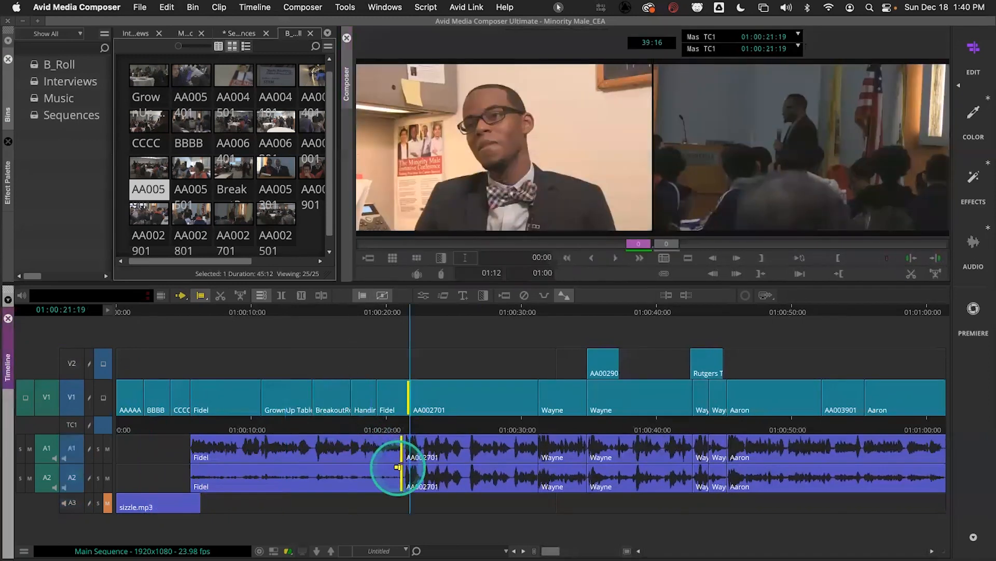
{"action": "left_click", "coordinate": [345, 396]}
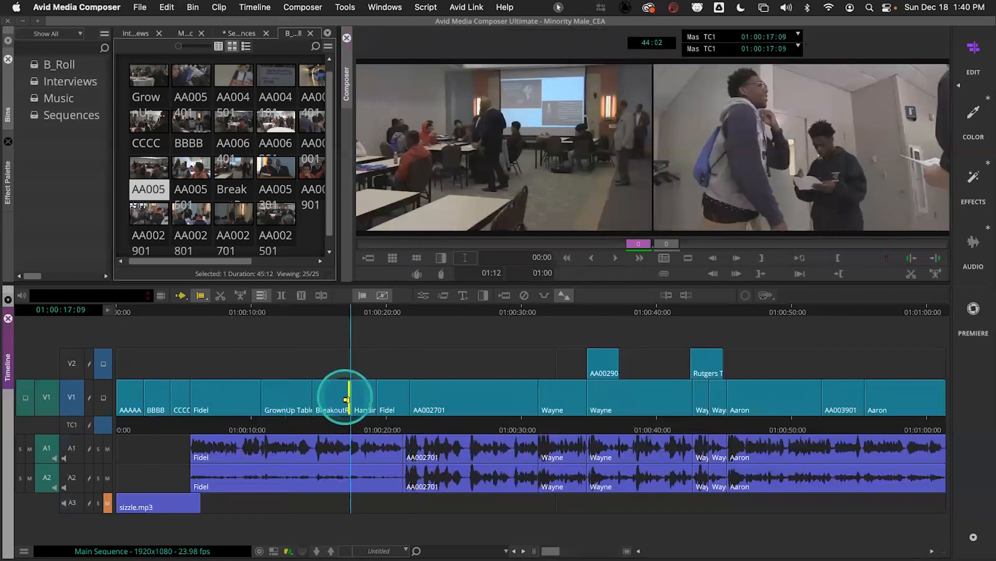
{"action": "left_click", "coordinate": [398, 446]}
{"action": "left_click", "coordinate": [344, 397]}
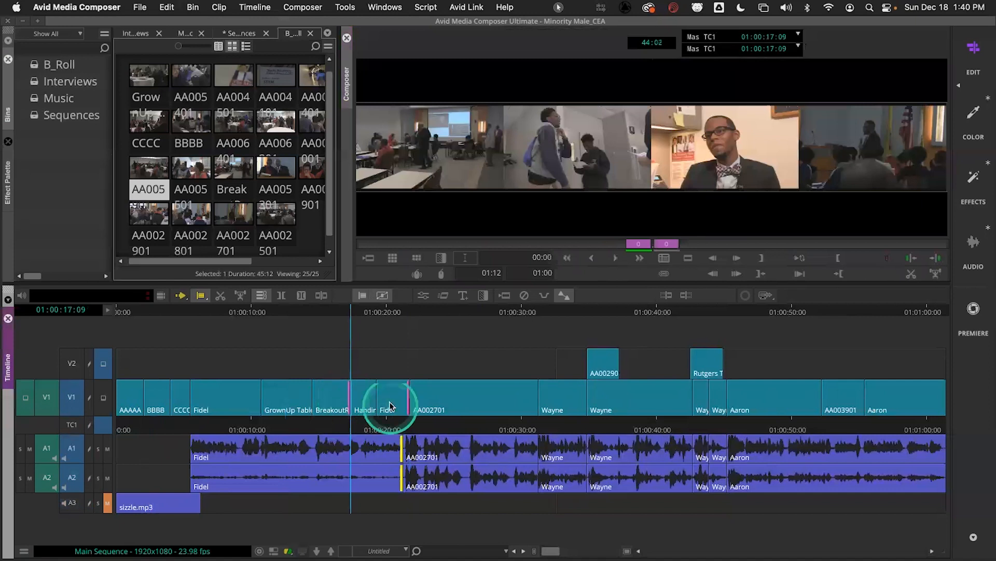
{"action": "left_click", "coordinate": [382, 419]}
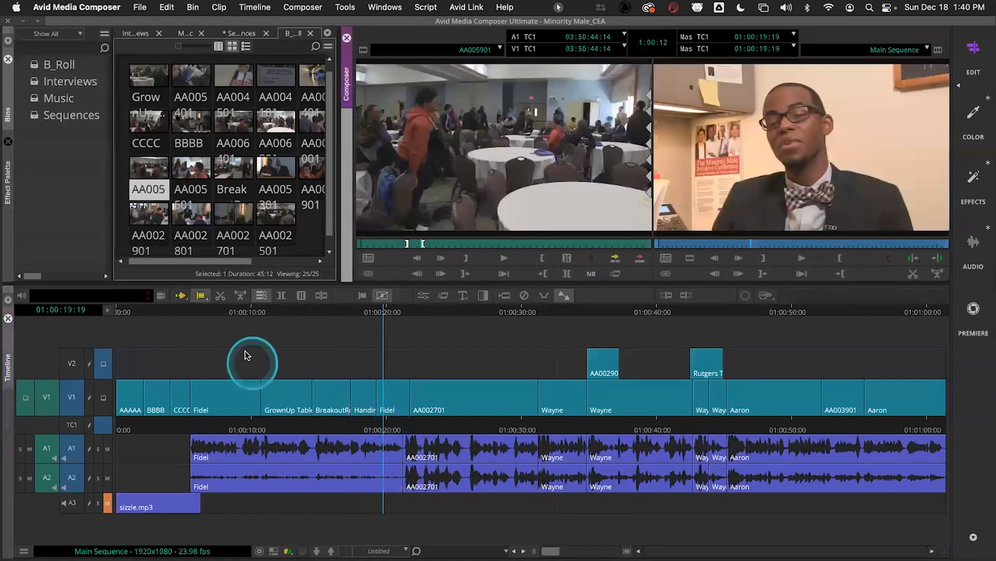
Turn off Link Selection, select the BreakoutR clip's end on V1 and the A1 and A2 cuts before AA002701 for ripple trimming, and leave trim mode
{"action": "left_click", "coordinate": [266, 299]}
{"action": "left_click", "coordinate": [345, 398]}
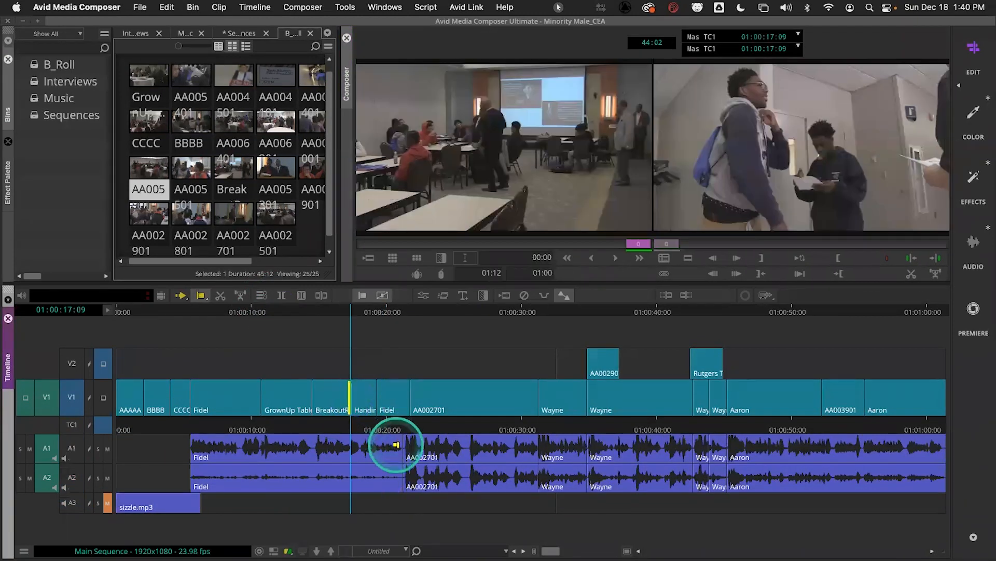
{"action": "left_click", "coordinate": [397, 446], "text": "shift"}
{"action": "left_click", "coordinate": [346, 400]}
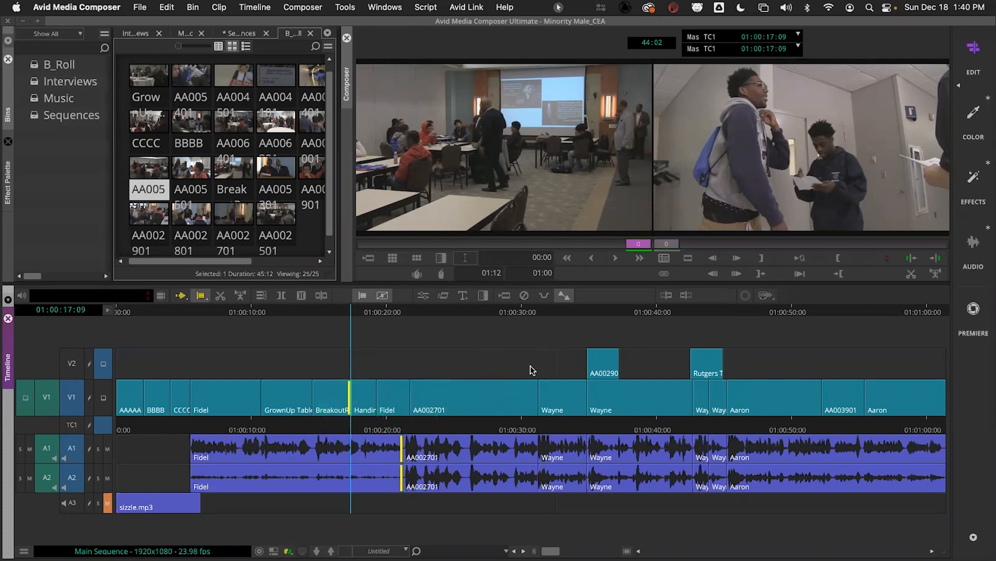
{"action": "left_click", "coordinate": [305, 430]}
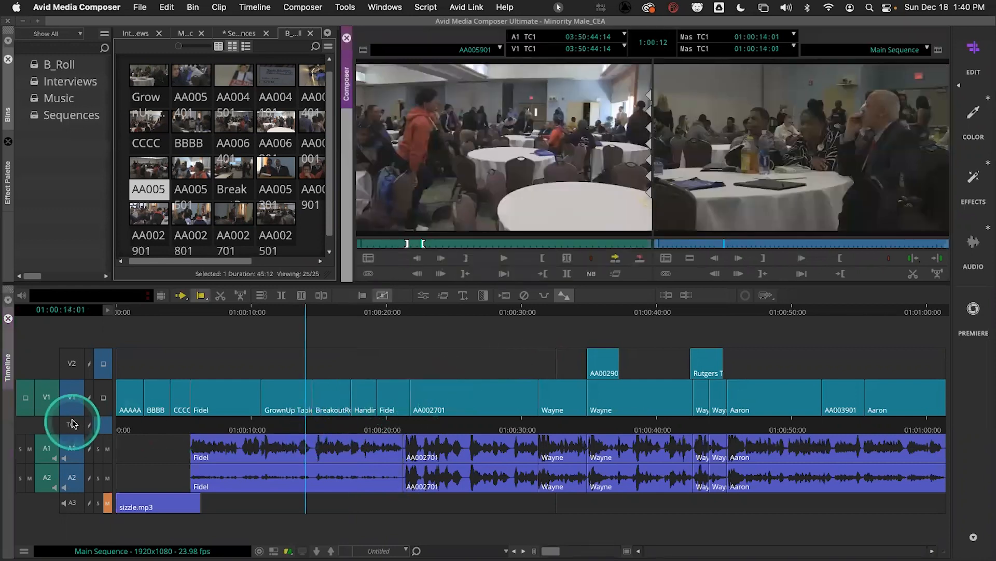
Enable the TC1 track and the sync locks on all tracks, and ripple trim the end of GrownUp Table on V1 33 frames later
{"action": "left_click", "coordinate": [77, 425]}
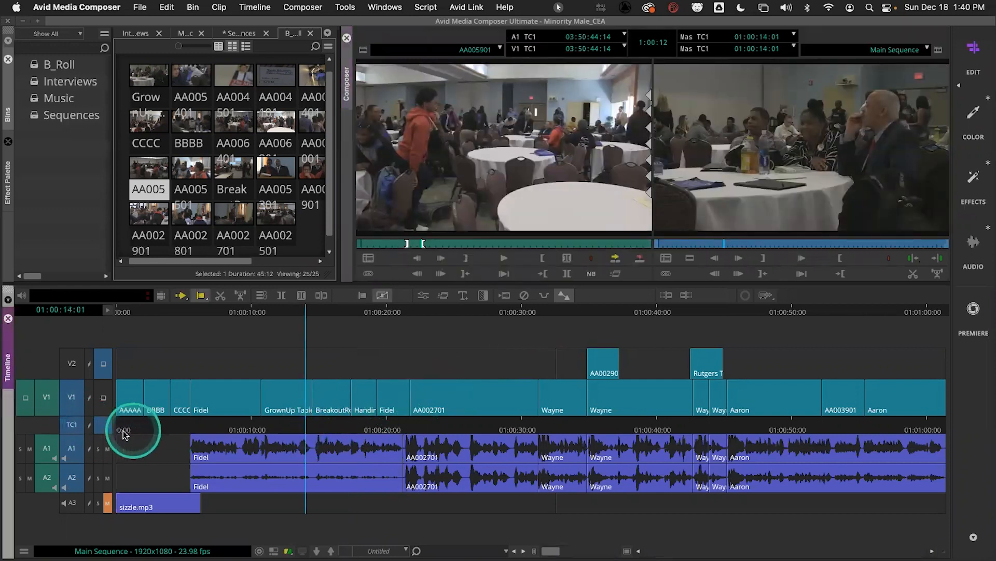
{"action": "left_click", "coordinate": [91, 425]}
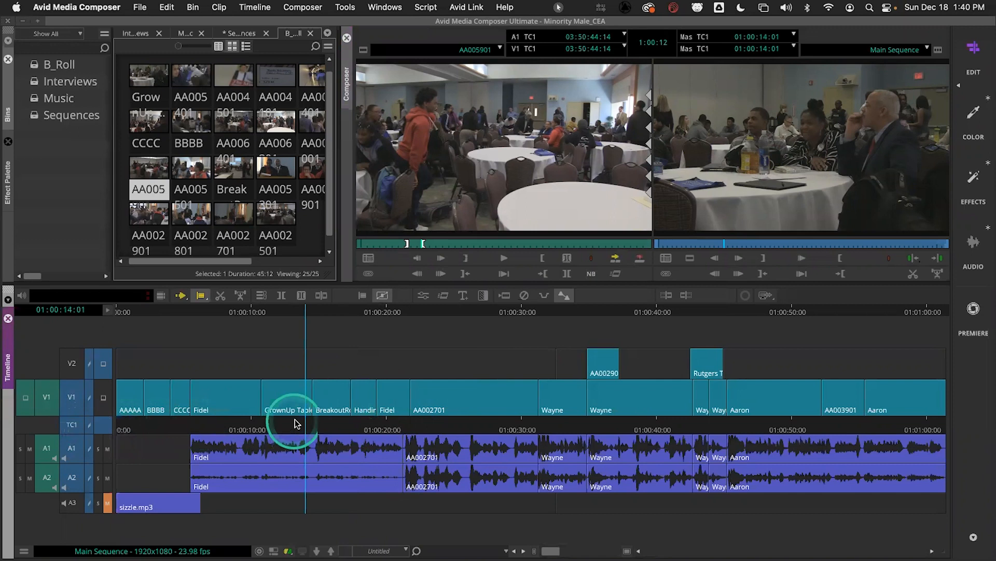
{"action": "left_click", "coordinate": [305, 398]}
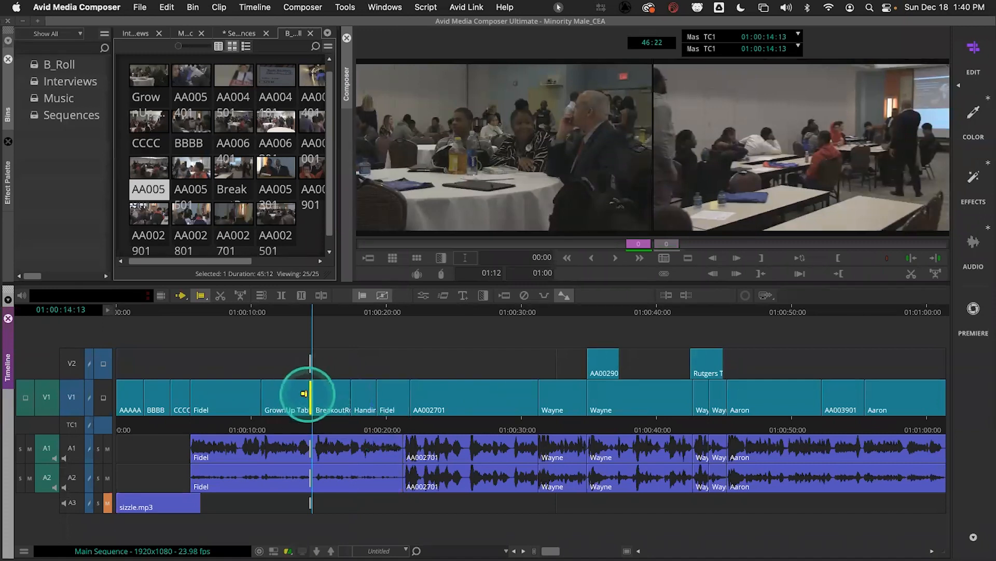
{"action": "left_click_drag", "start_coordinate": [309, 394], "coordinate": [326, 394]}
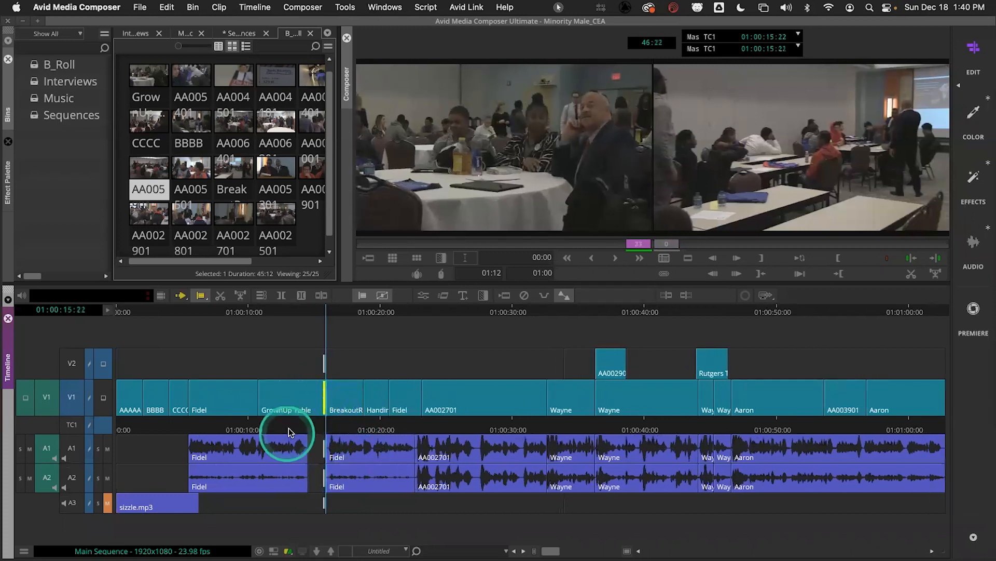
Leave trim mode, play the sequence around the gap in the Fidel audio, and undo the ripple trim of GrownUp Table
{"action": "left_click_drag", "start_coordinate": [288, 428], "coordinate": [253, 414]}
{"action": "key", "text": "space"}
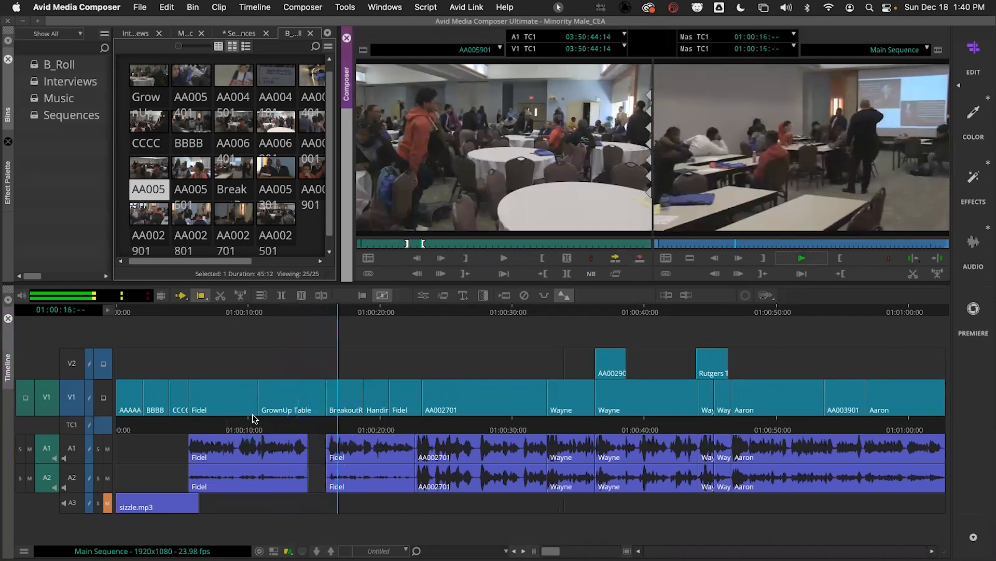
{"action": "key", "text": "space"}
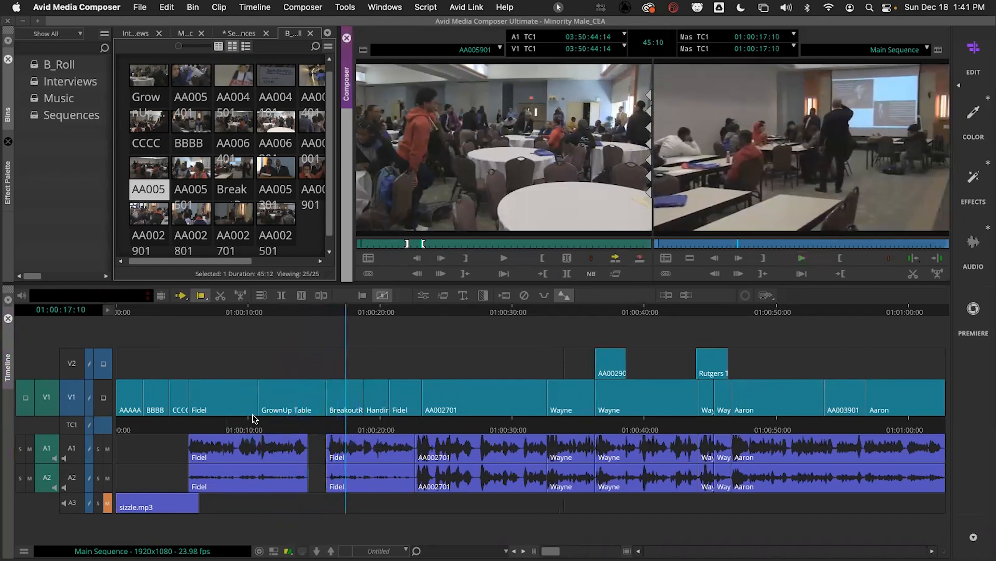
{"action": "key", "text": "super+z"}
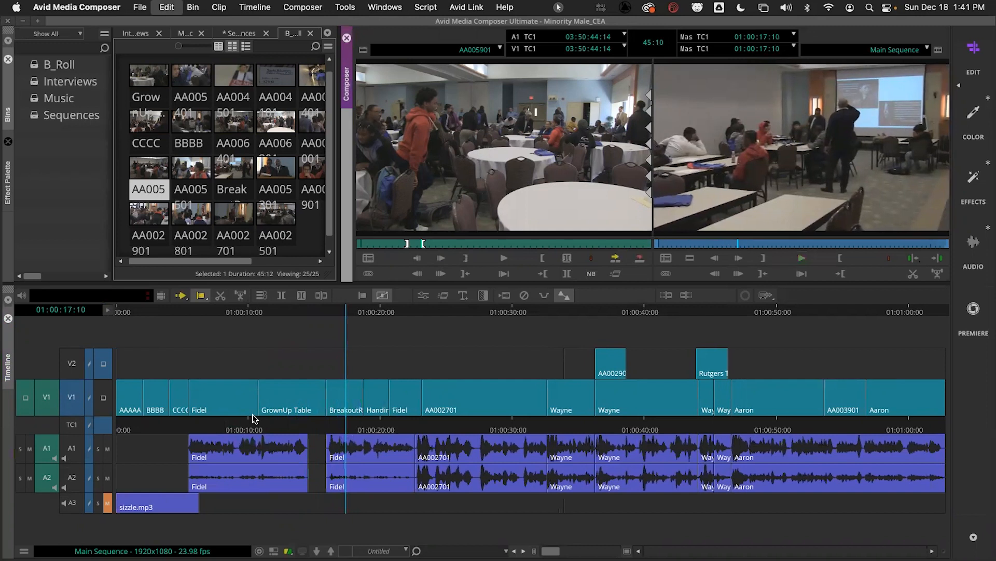
Turn off all sync locks, ripple trim GrownUp Table's end with the A1 and A2 cuts before AA002701 two frames later, and leave trim mode
{"action": "left_click", "coordinate": [312, 396]}
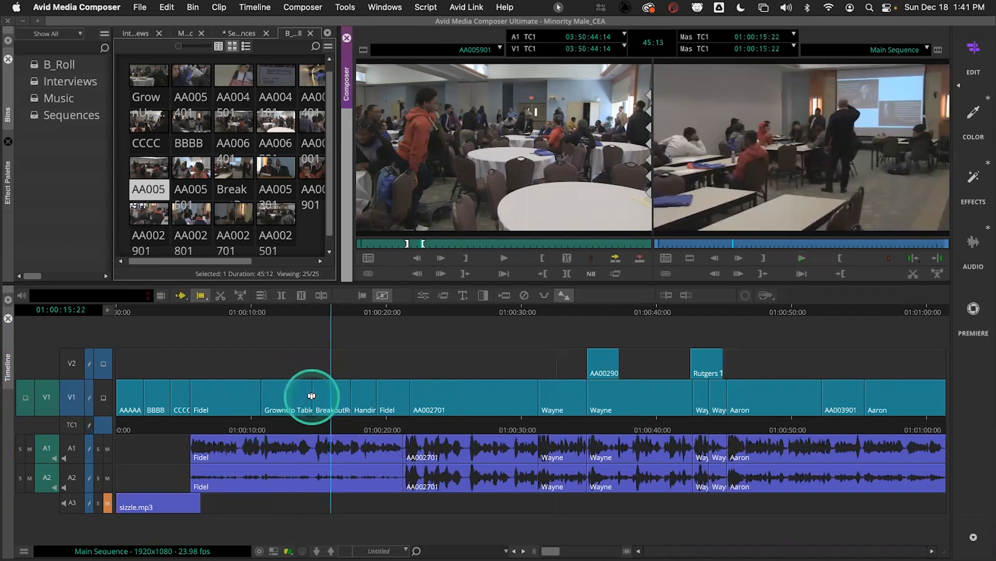
{"action": "left_click", "coordinate": [306, 392]}
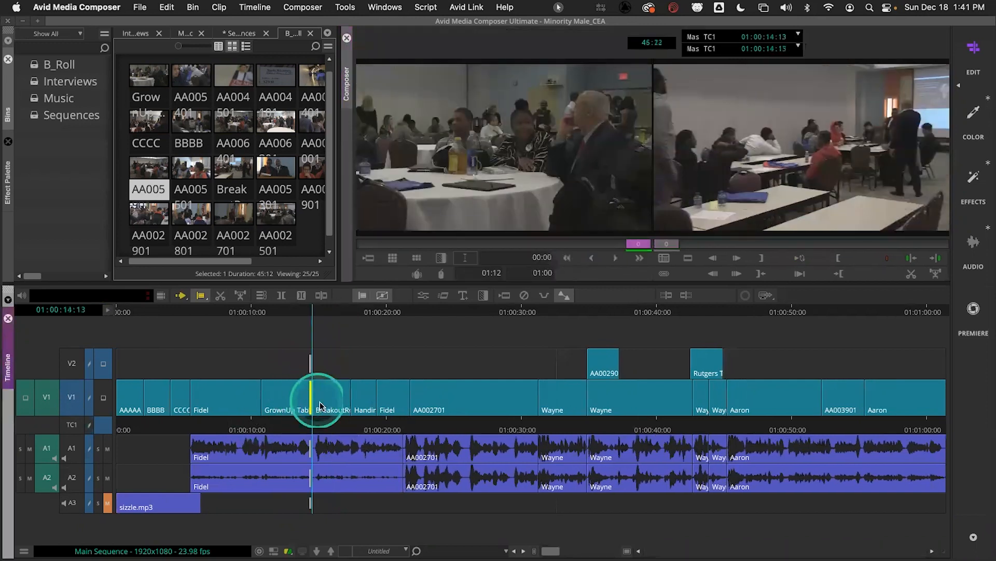
{"action": "left_click", "coordinate": [96, 418]}
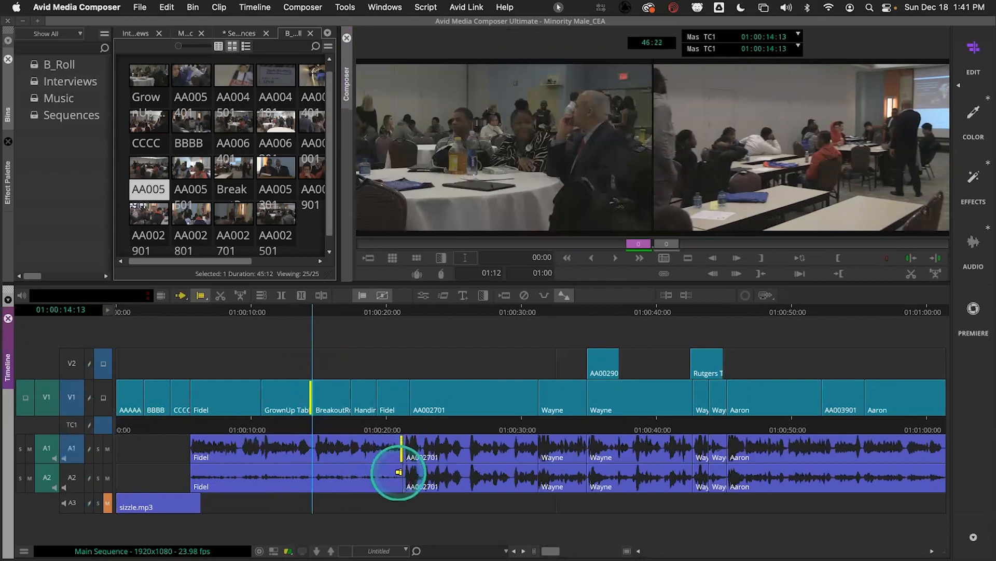
{"action": "left_click", "coordinate": [398, 446], "text": "shift"}
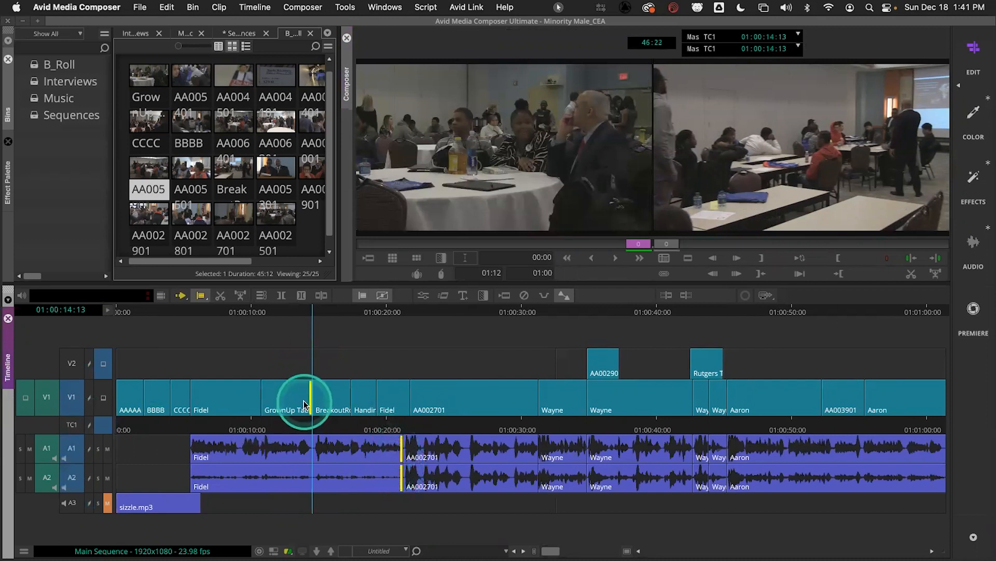
{"action": "mouse_move", "coordinate": [307, 400]}
{"action": "left_mouse_down"}
{"action": "mouse_move", "coordinate": [322, 397]}
{"action": "mouse_move", "coordinate": [307, 403]}
{"action": "left_mouse_up"}
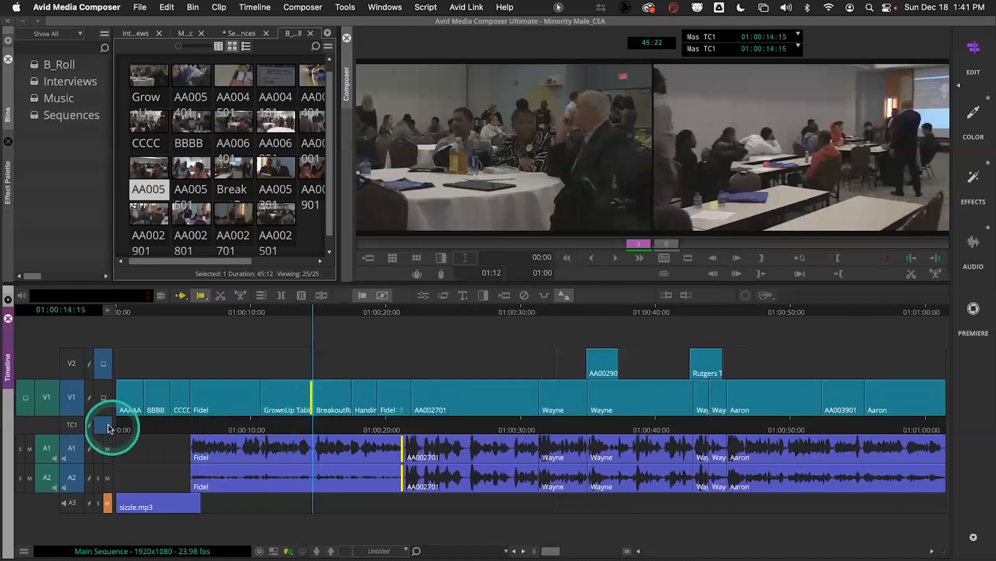
{"action": "left_click", "coordinate": [167, 454]}
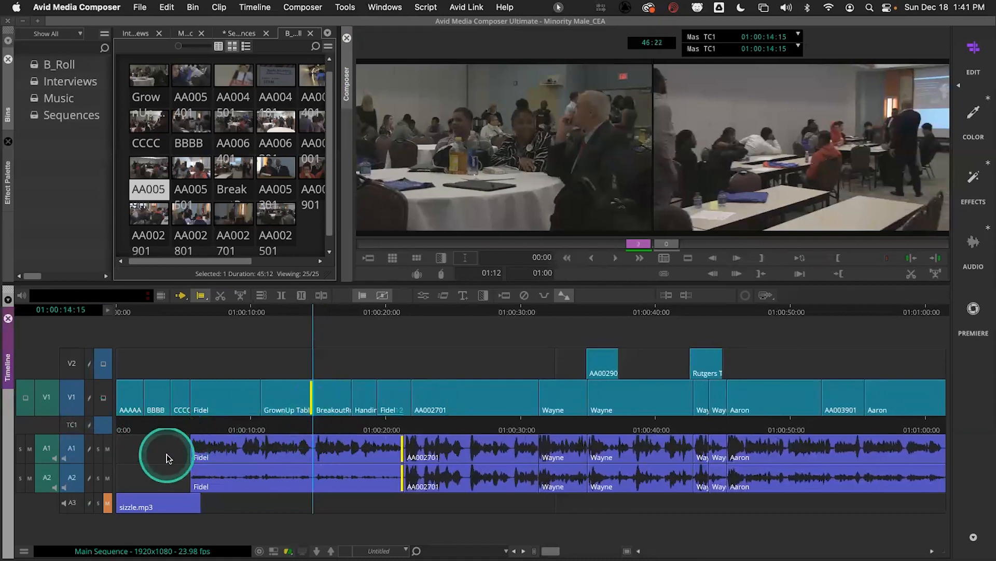
{"action": "left_click", "coordinate": [154, 425]}
Turn on the sync locks on all tracks, try rippling the end of BBBB on V1 about one second later, and undo the trim
{"action": "left_click", "coordinate": [167, 402]}
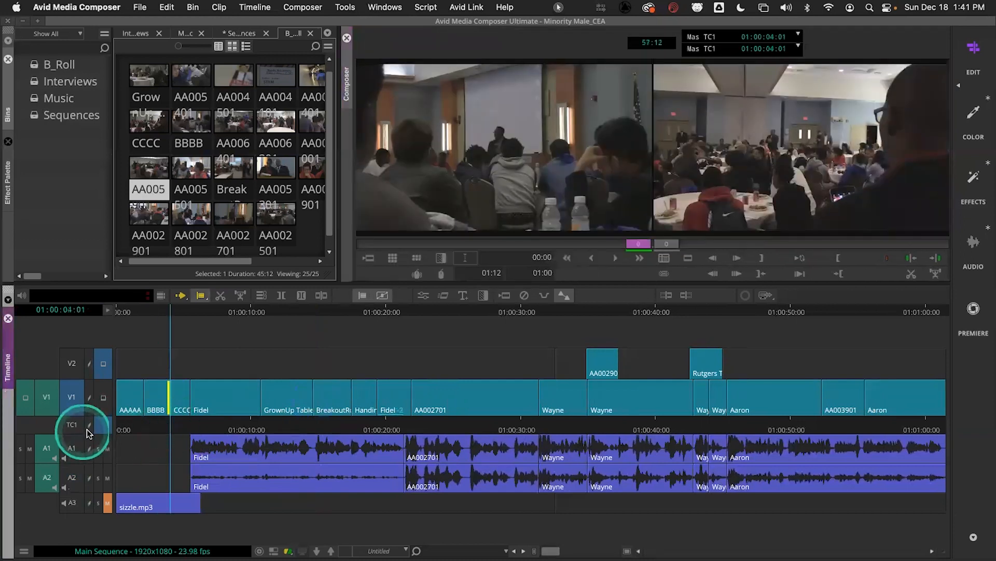
{"action": "left_click", "coordinate": [89, 427]}
{"action": "left_click_drag", "start_coordinate": [166, 396], "coordinate": [183, 397]}
{"action": "left_click", "coordinate": [138, 429]}
{"action": "key", "text": "space"}
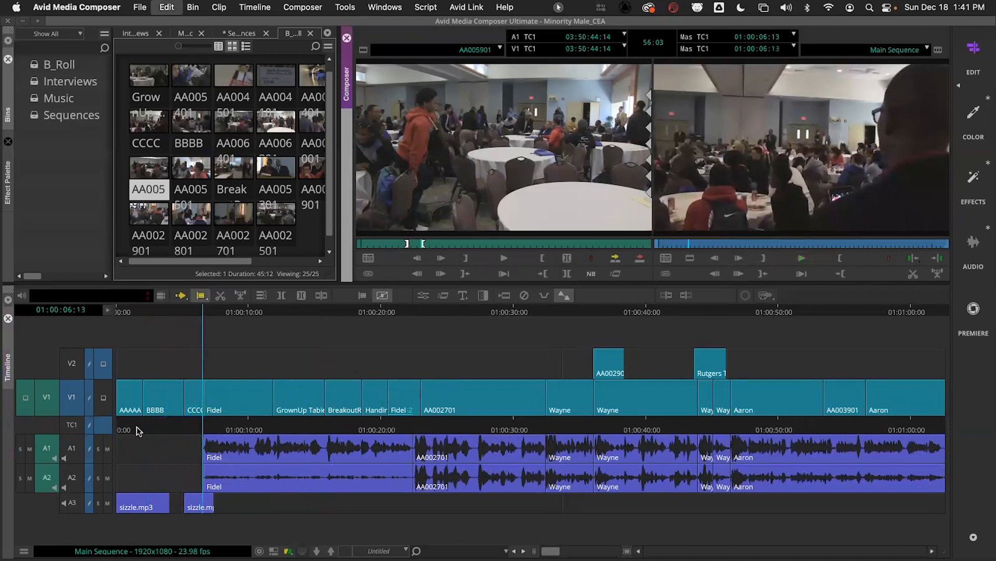
{"action": "key", "text": "super+z"}
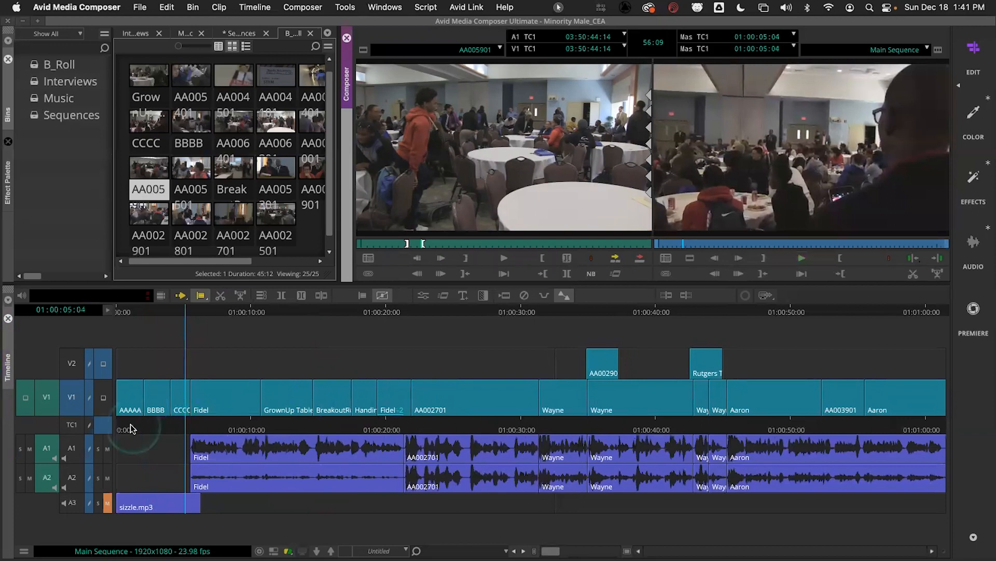
Turn off the sync lock on A3 and on all the other tracks
{"action": "left_click", "coordinate": [87, 505]}
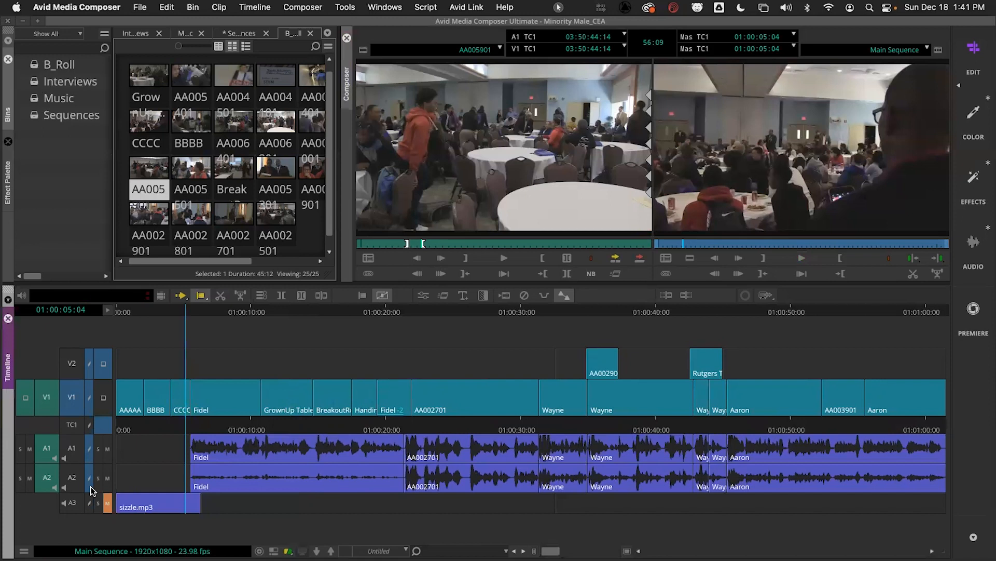
{"action": "left_click", "coordinate": [87, 426]}
{"action": "left_click", "coordinate": [88, 424]}
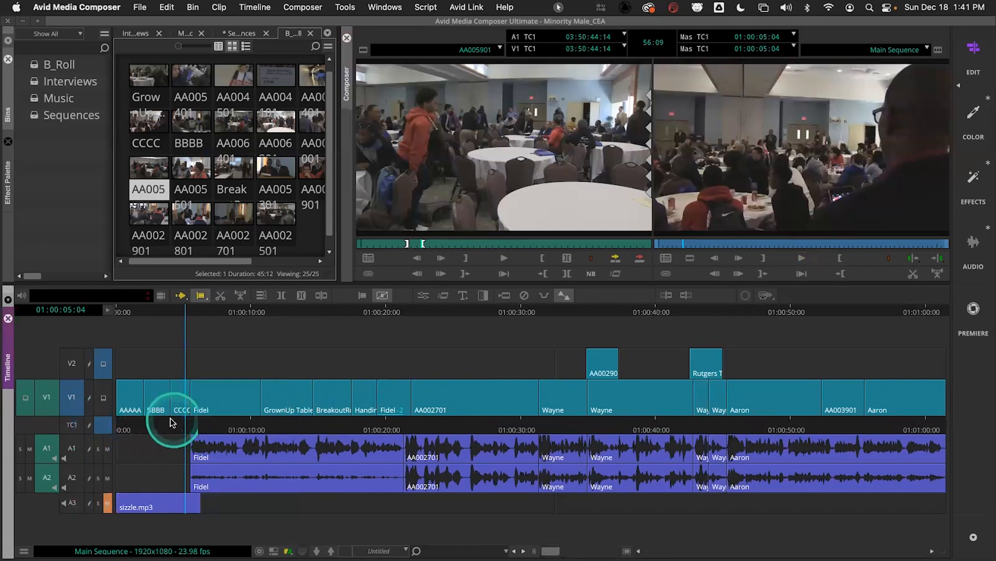
Select the end of CCCC on V1 for ripple trimming, undo the two-frame trim at GrownUp Table, and leave trim mode
{"action": "left_click", "coordinate": [195, 425]}
{"action": "left_click", "coordinate": [187, 403]}
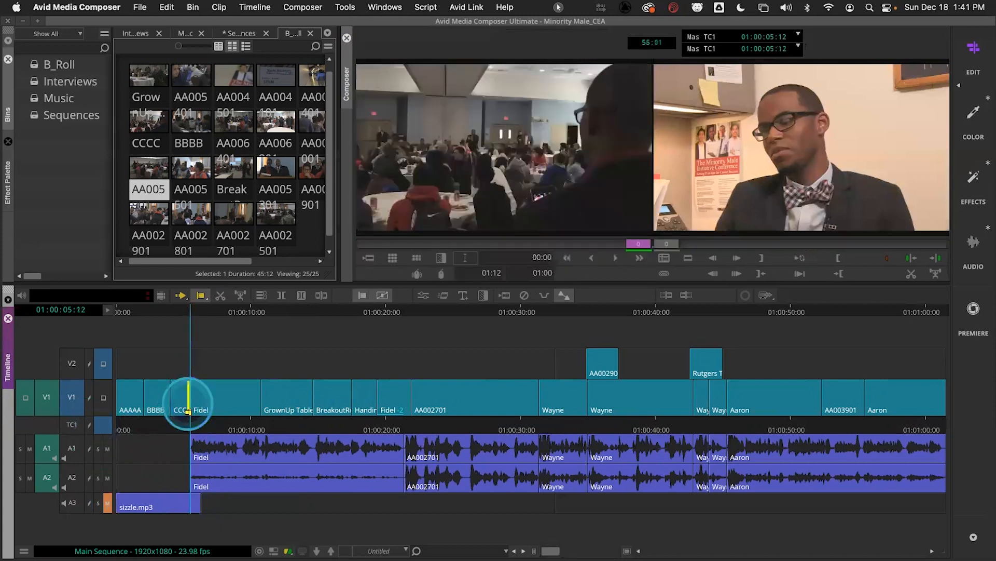
{"action": "left_click", "coordinate": [319, 434]}
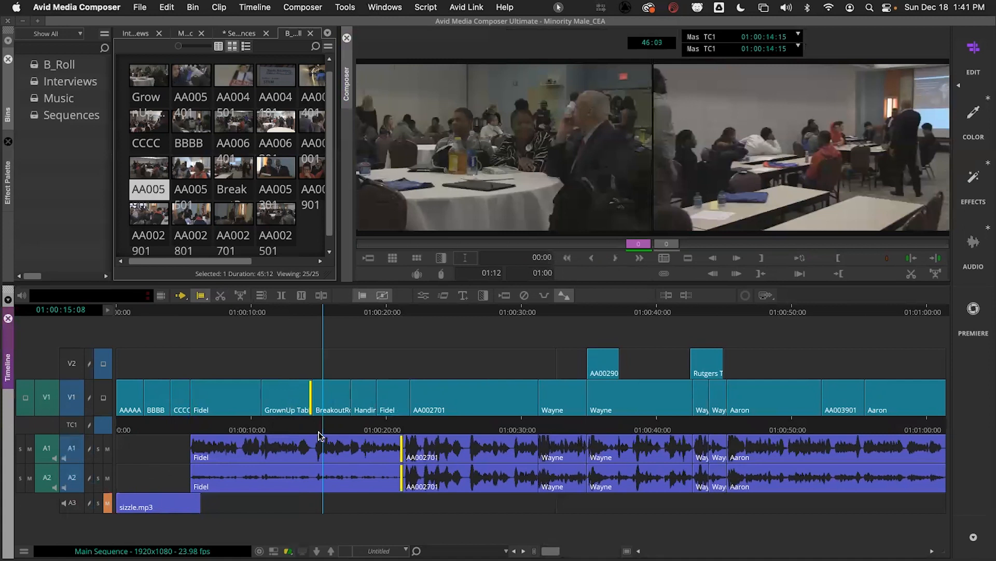
{"action": "left_click", "coordinate": [246, 425]}
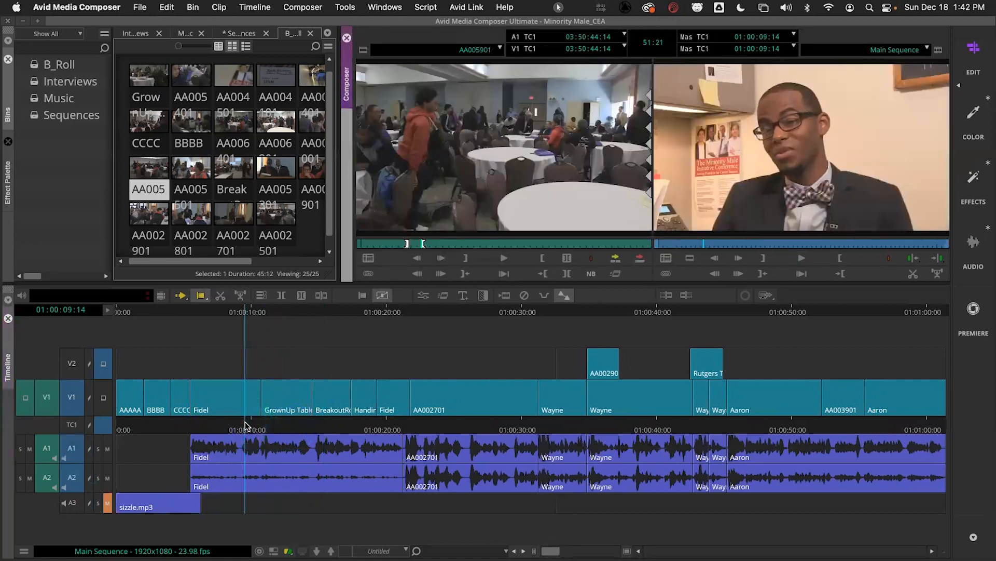
{"action": "left_click", "coordinate": [247, 416]}
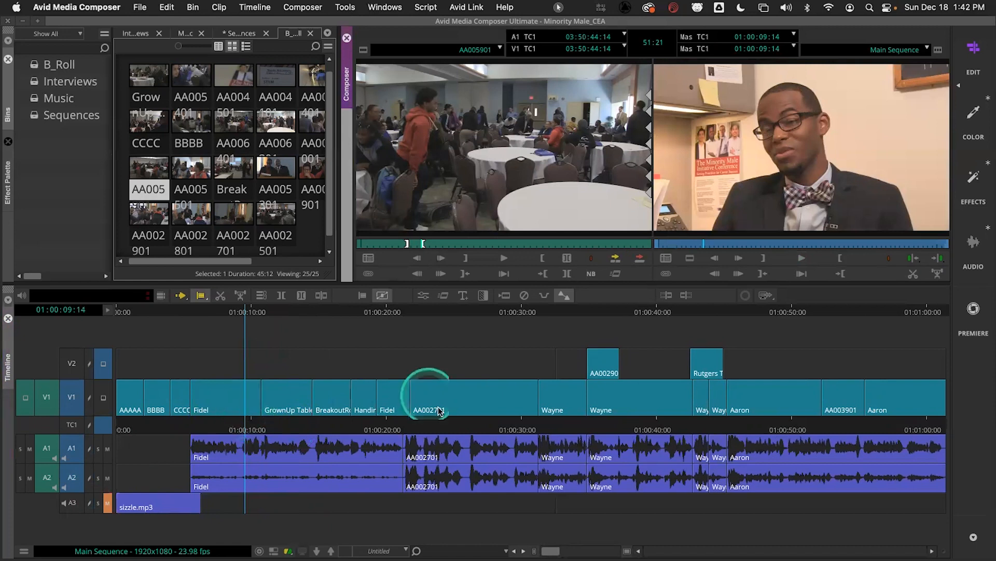
{"action": "left_click_drag", "start_coordinate": [201, 430], "coordinate": [613, 410]}
{"action": "left_click", "coordinate": [562, 413]}
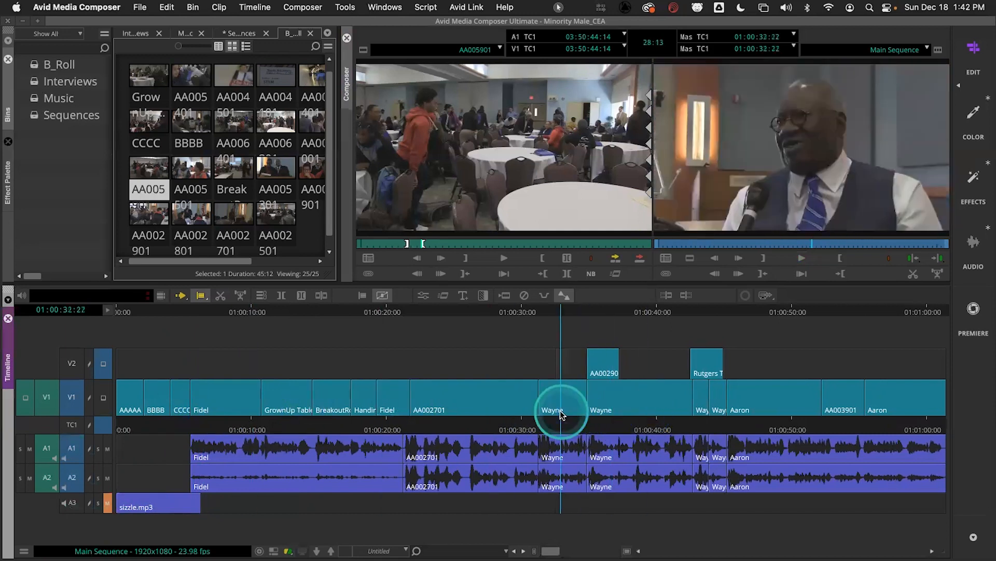
{"action": "left_click_drag", "start_coordinate": [556, 421], "coordinate": [262, 429]}
{"action": "left_click_drag", "start_coordinate": [172, 430], "coordinate": [263, 430]}
{"action": "left_click_drag", "start_coordinate": [394, 429], "coordinate": [440, 426]}
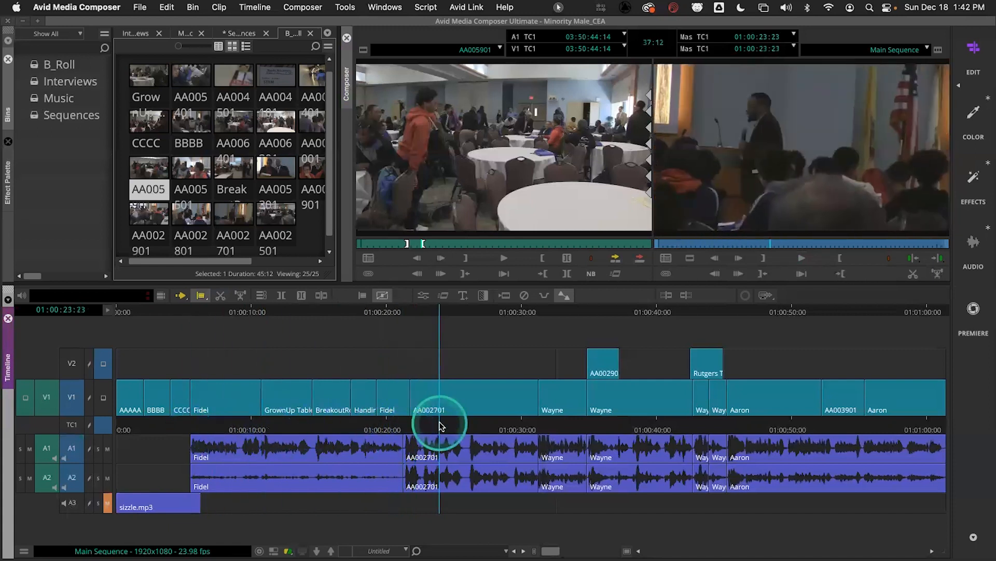